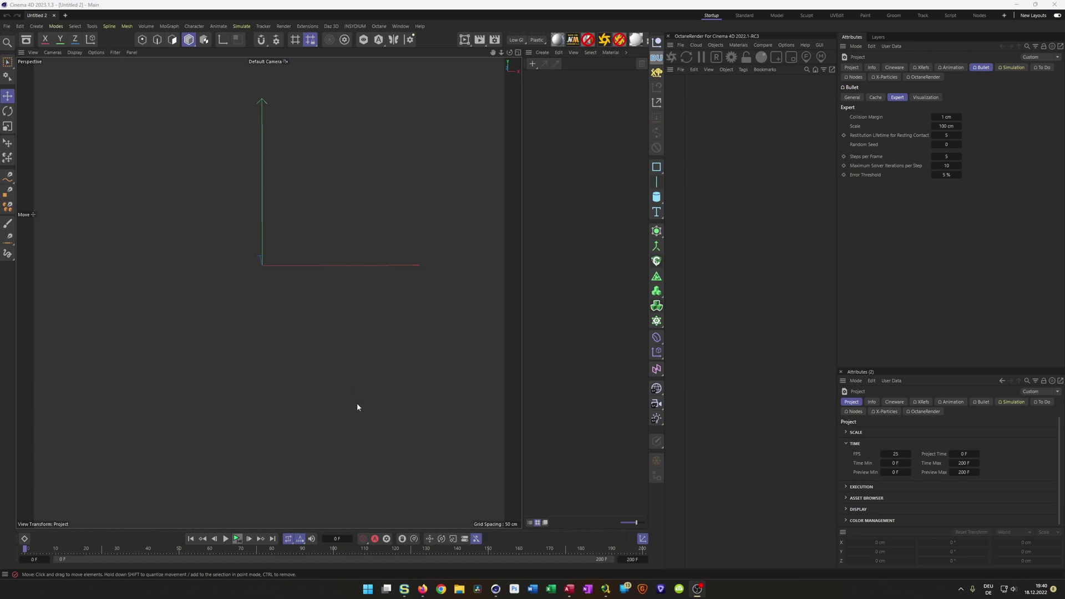
- Switch to the browser and examine the Spheres On Helix preview video and the original ring sculpture clip on Instagram
click(425, 594)
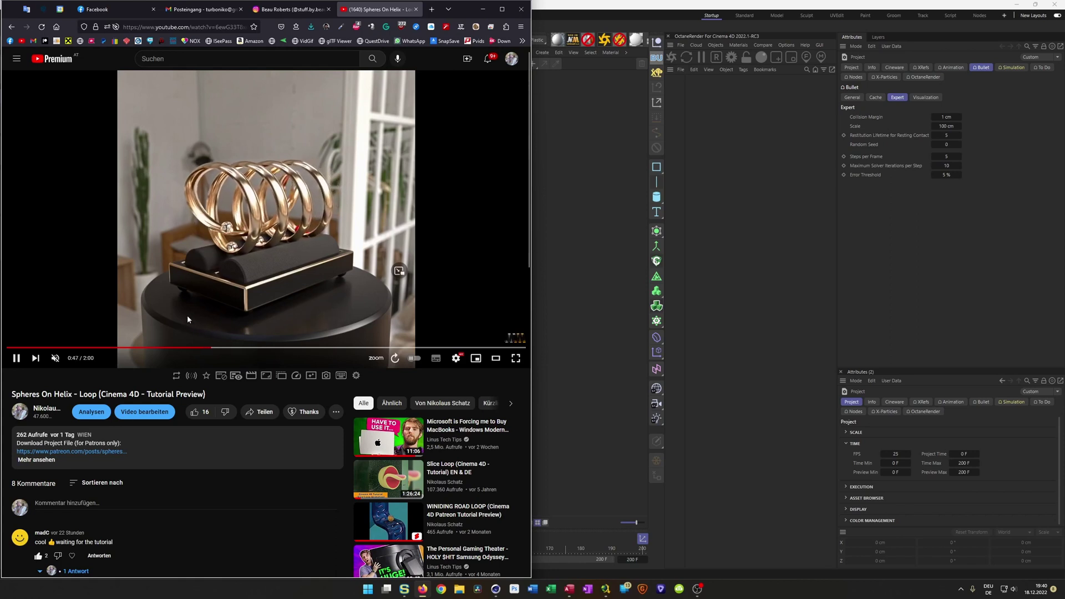
click(372, 200)
click(288, 10)
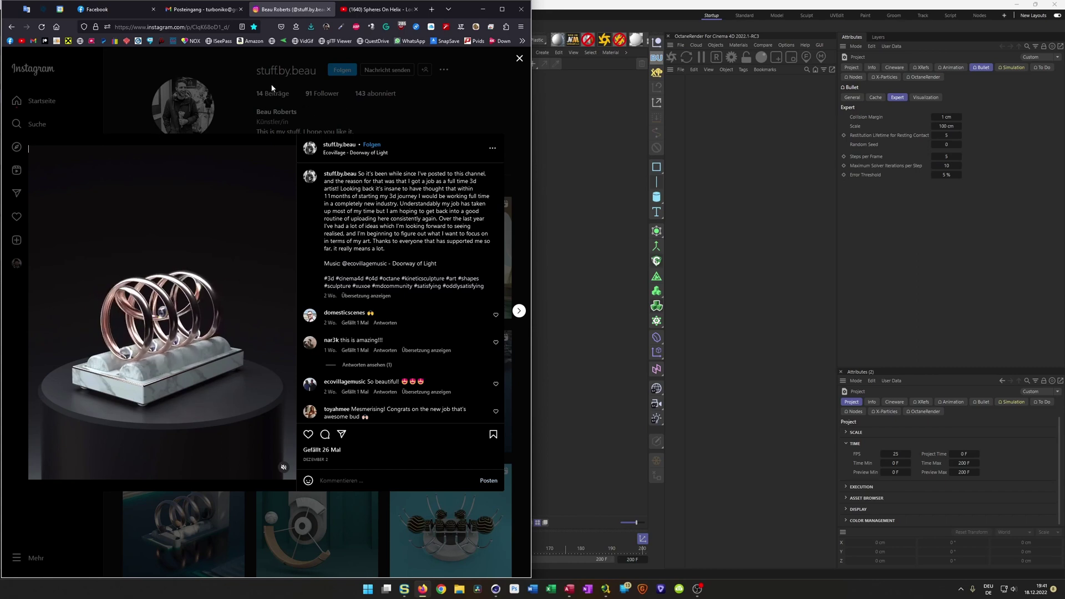
click(383, 115)
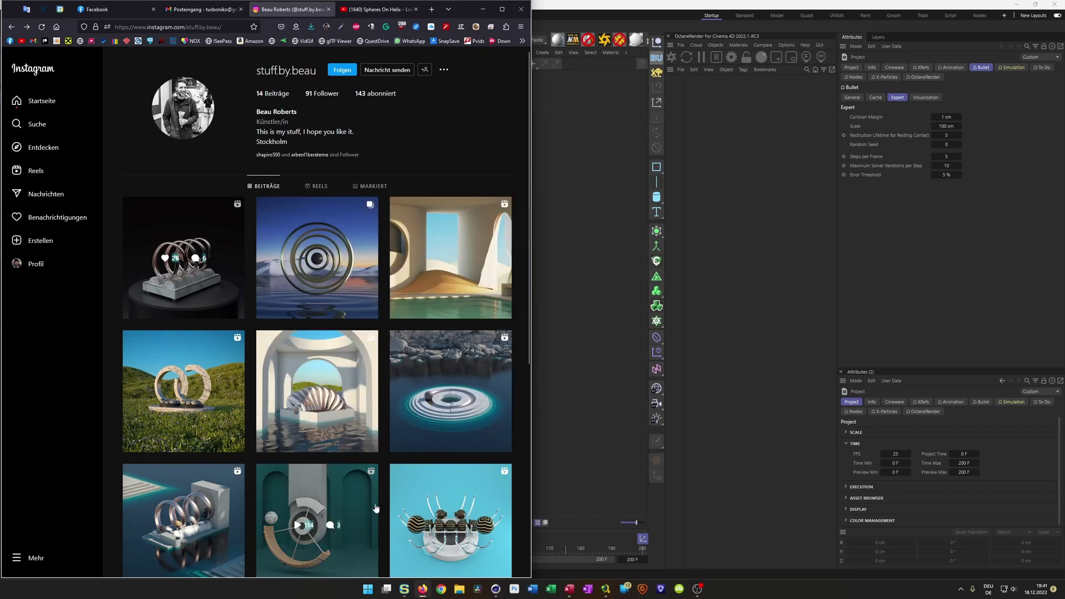
drag(327, 324, 256, 101)
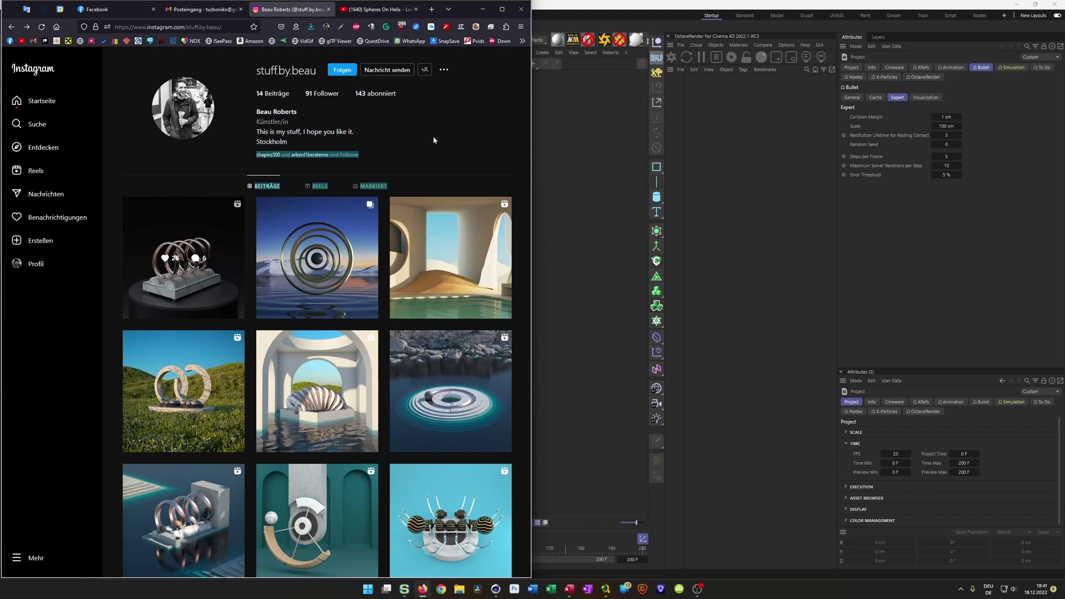
click(189, 291)
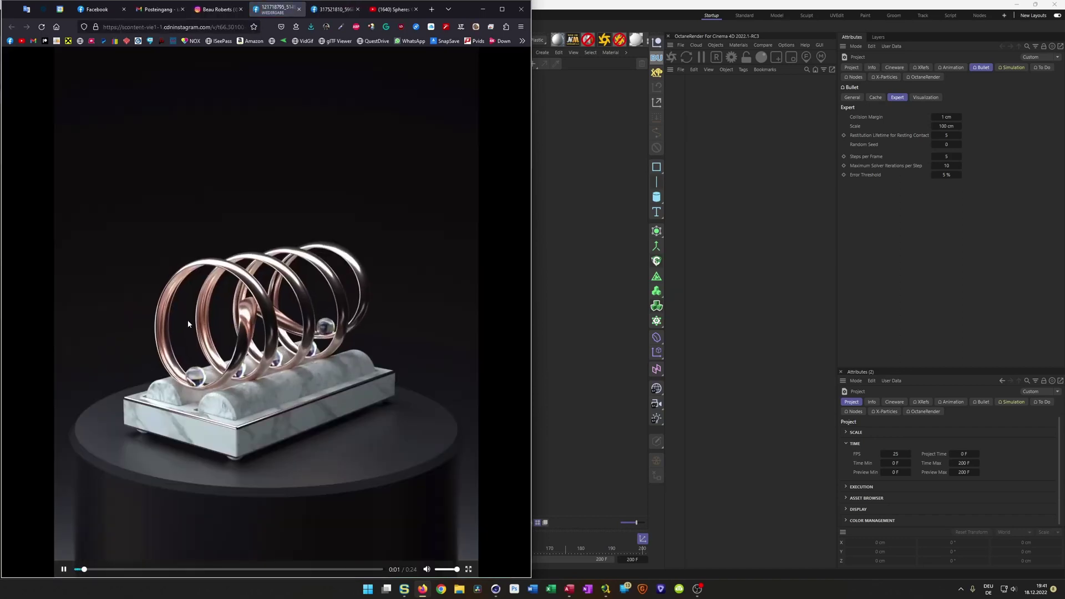
- Close the extra clip tabs, compare the YouTube preview with the Instagram original, and pause the preview
click(299, 9)
click(299, 10)
click(281, 9)
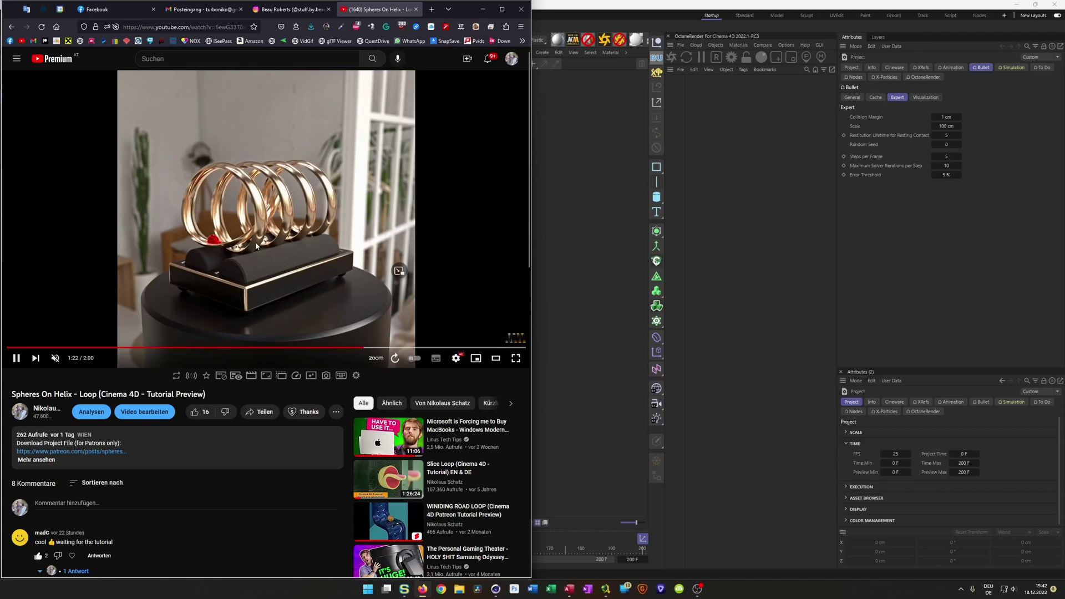
click(289, 14)
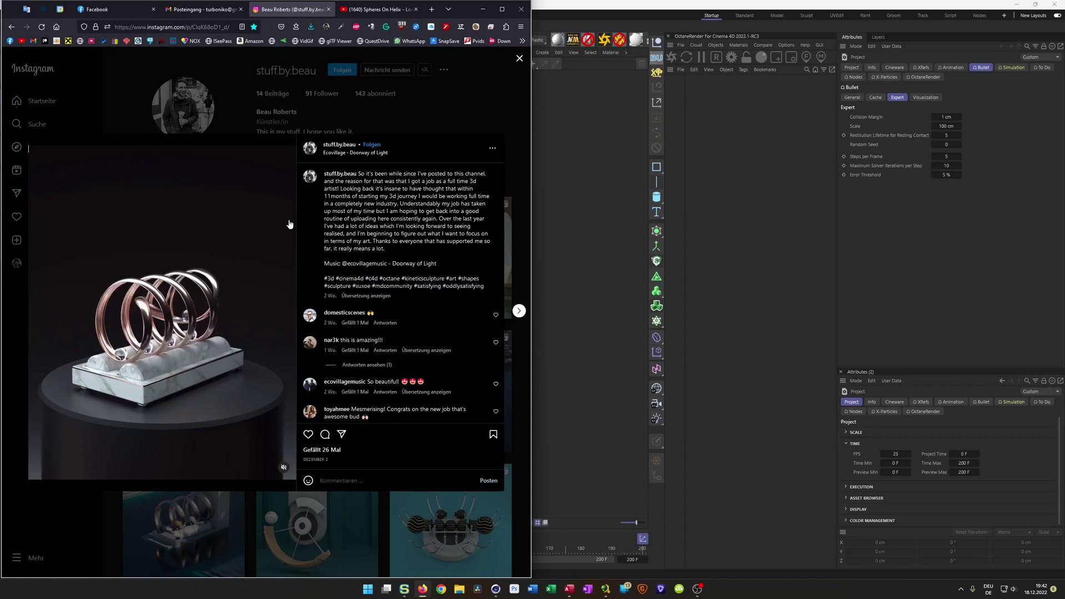
click(366, 9)
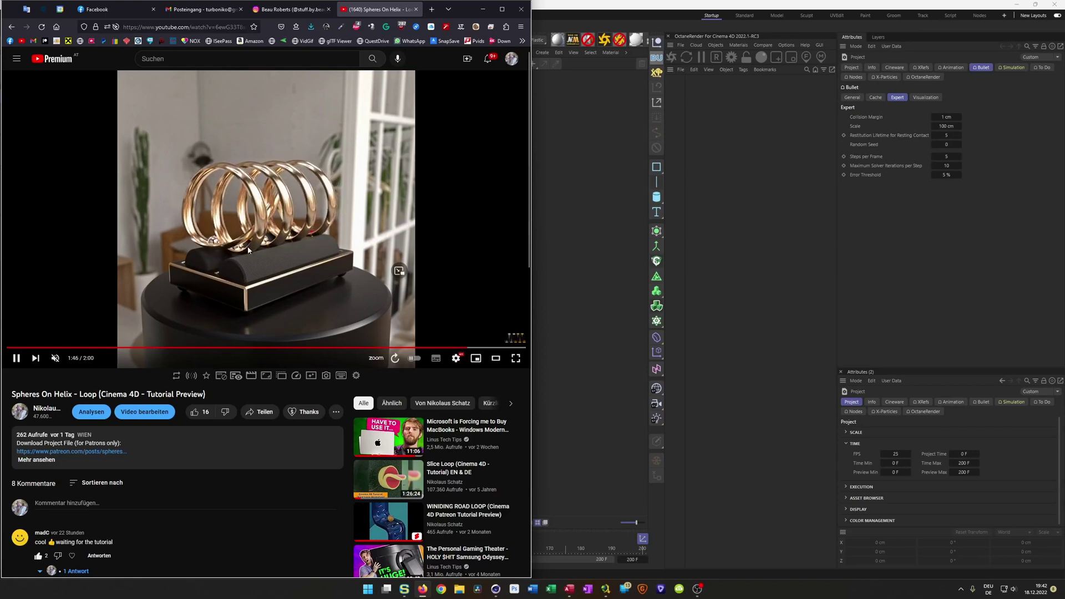
click(222, 314)
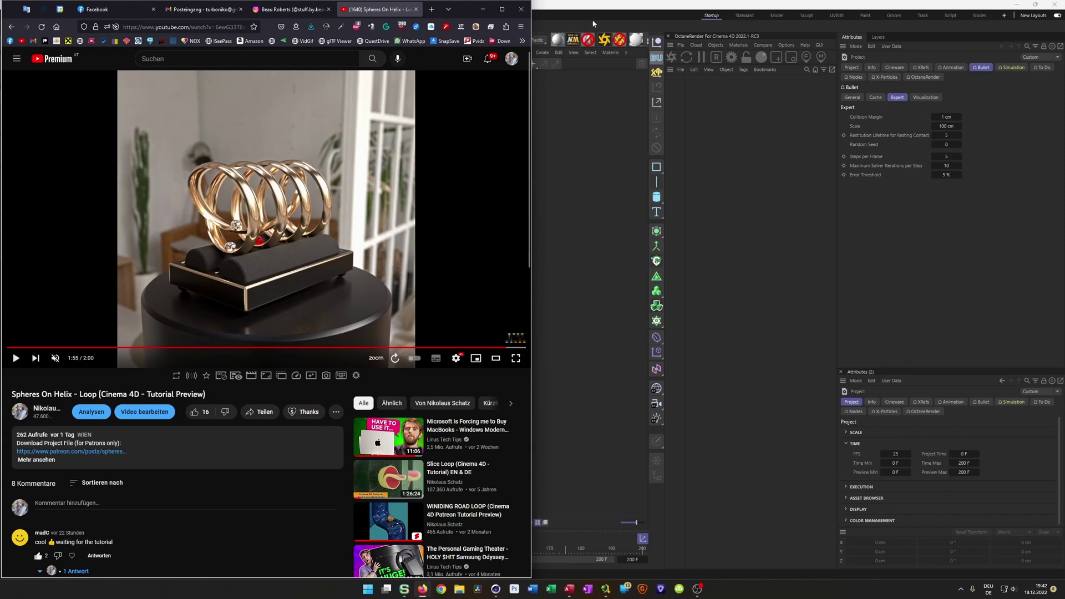
- Switch to Cinema 4D and create a helix spline oriented on the ZY plane
click(607, 12)
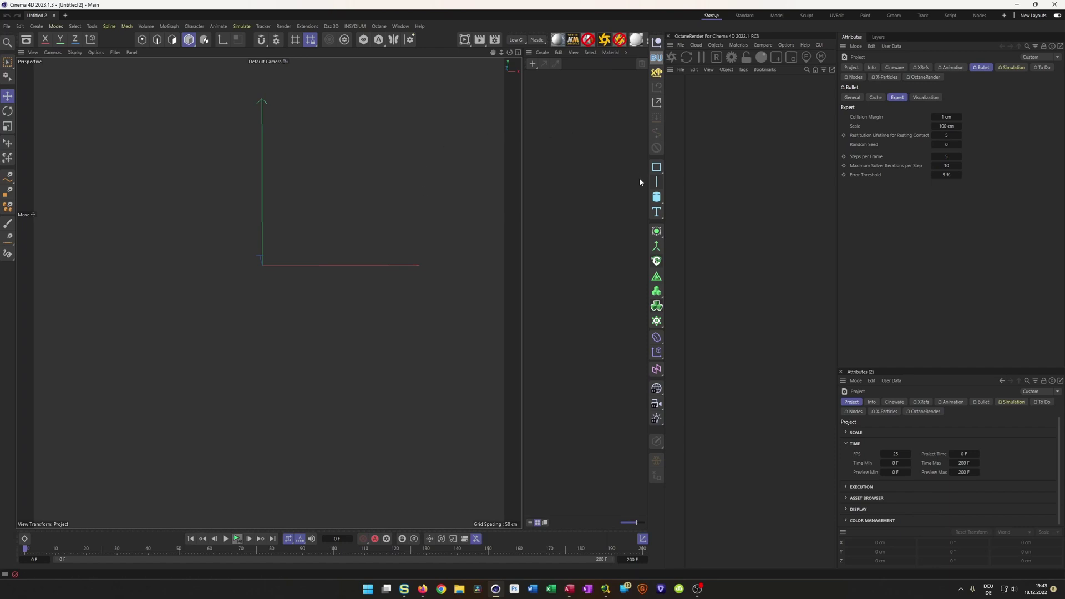
click(657, 167)
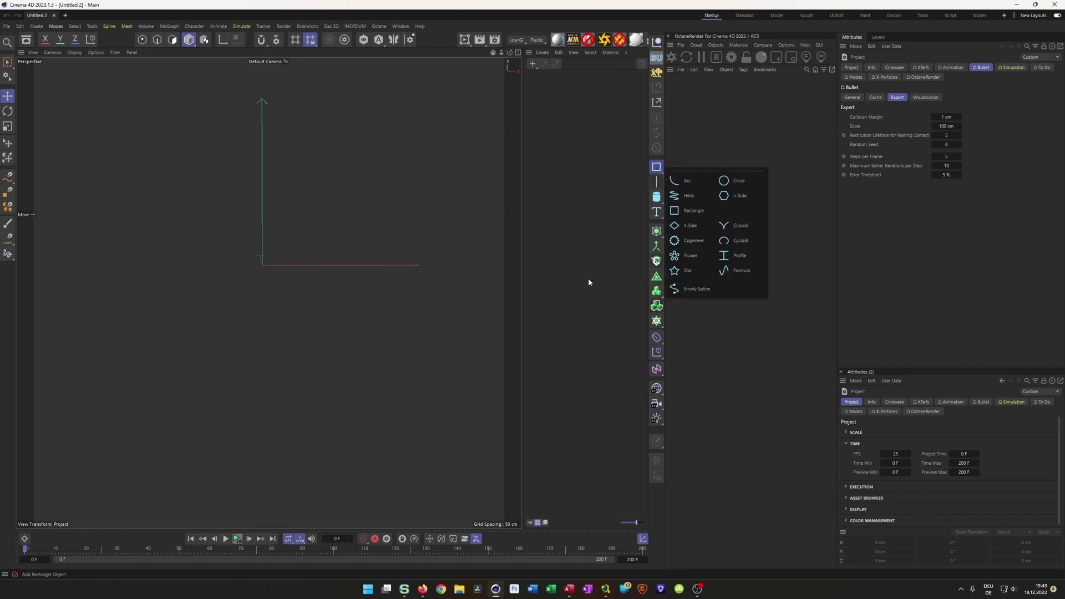
click(688, 197)
alt+drag(313, 278, 244, 261)
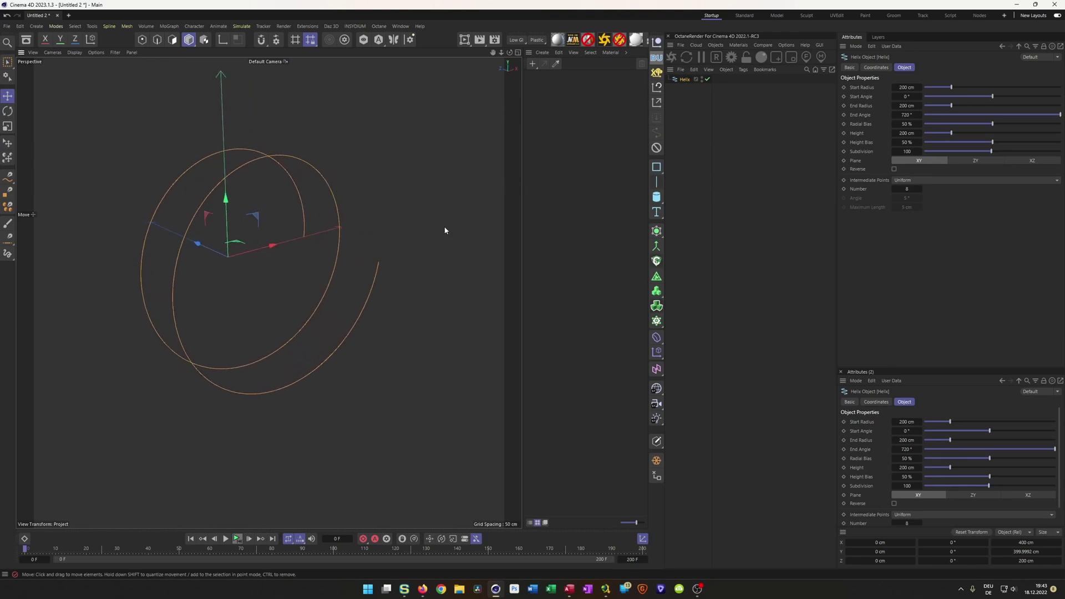
click(967, 160)
alt+drag(331, 256, 292, 248)
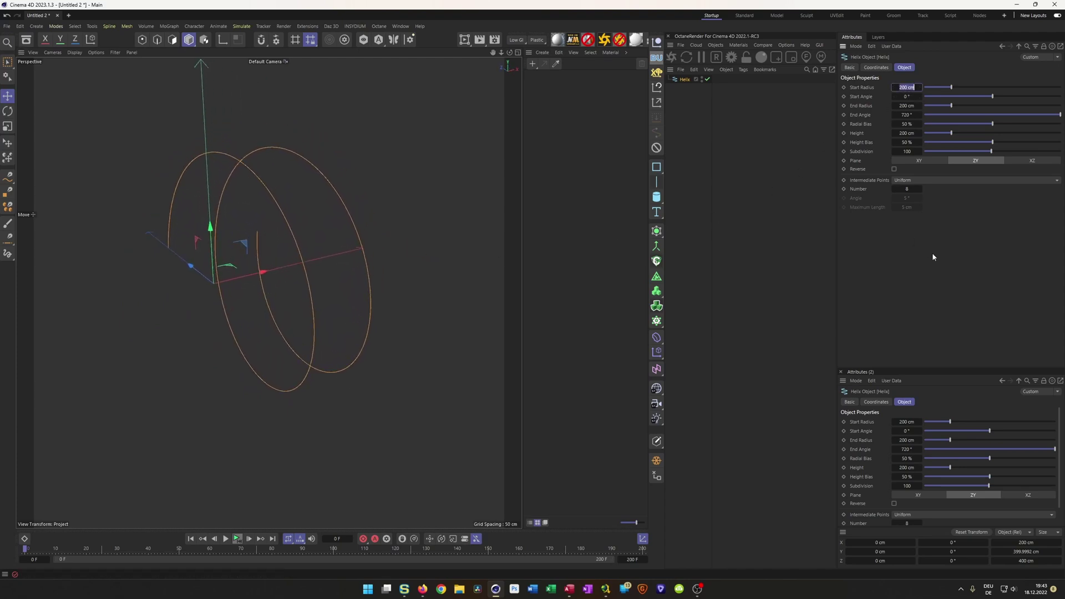
- Set both the Start Radius and the End Radius of the helix to 100 cm
text(100)
key(Tab)
key(Tab)
text(100)
key(Tab)
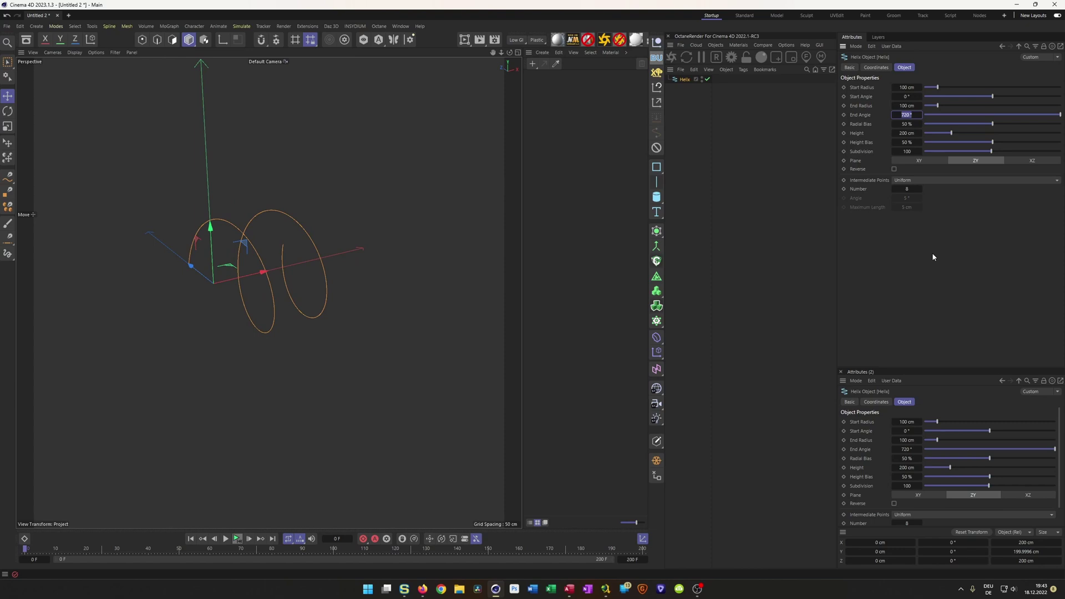
- Set the helix's End Angle to 1440°, its Height to 400 cm and its intermediate point Number to 0
text(1440)
key(Return)
key(Tab)
key(Tab)
text(400)
key(Return)
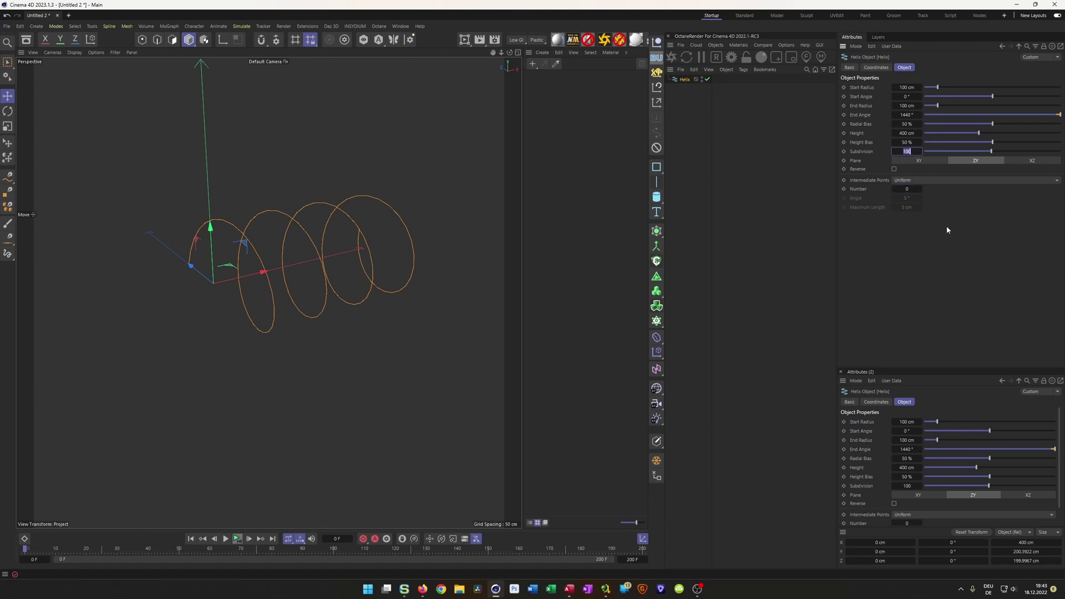
- Reduce the helix's Subdivision to 50 and check its coarser segments from several angles
text(50)
key(Return)
mouse_move(263, 245)
alt+mouse_down()
mouse_move(246, 249)
mouse_move(250, 238)
alt+mouse_up()
scroll(252, 232, up, 5)
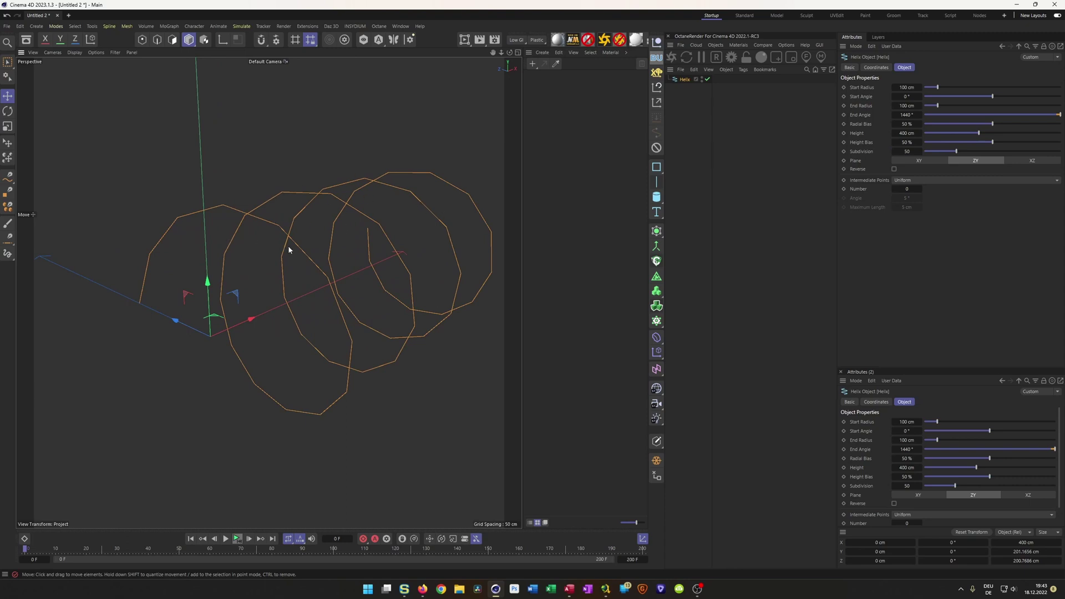
alt+drag(290, 235, 260, 243)
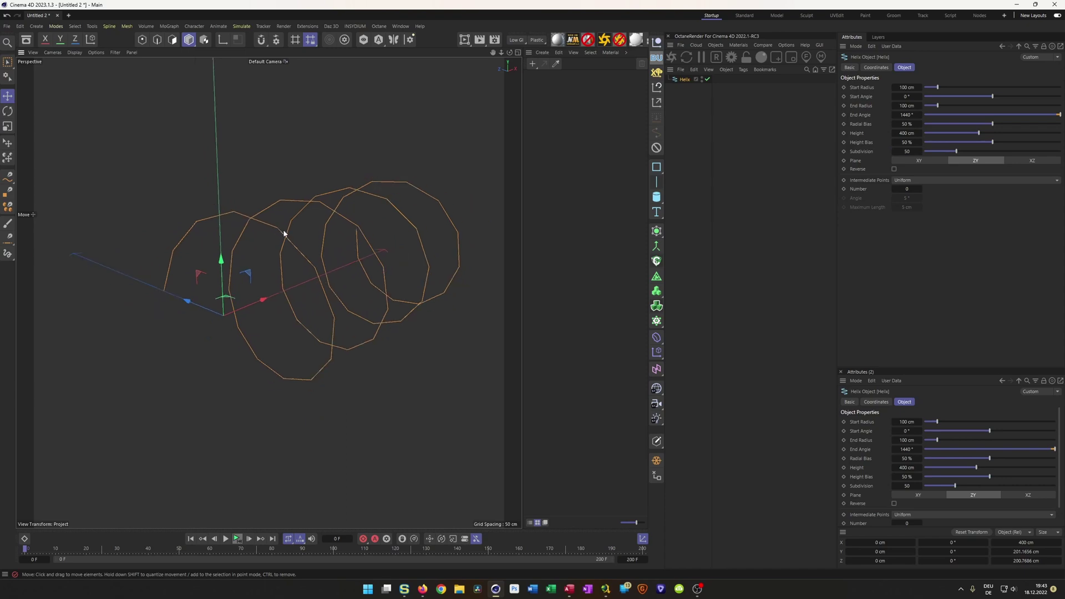
alt+drag(289, 235, 263, 214)
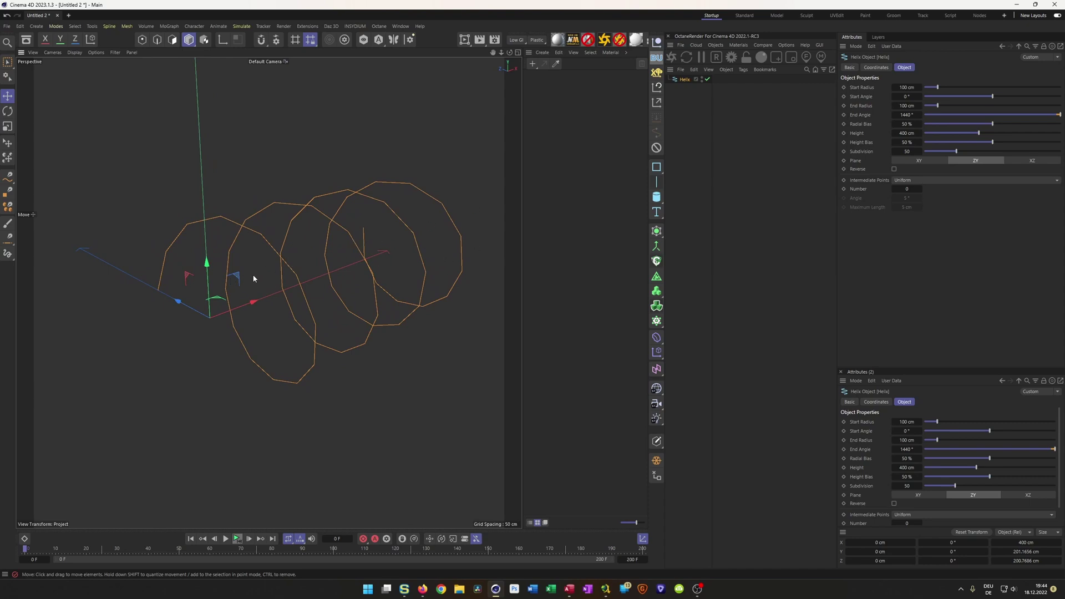
- Duplicate the helix, set the copy's End Angle to -1440° and compare both splines in the four-view layout and in perspective
ctrl+drag(685, 81, 669, 111)
click(906, 115)
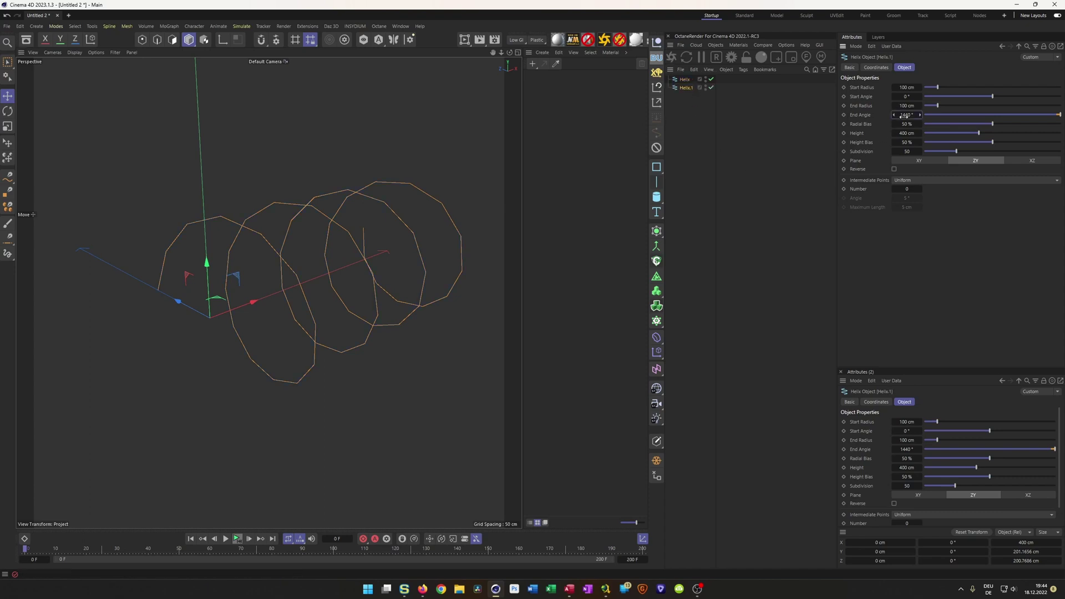
key(End)
key(Home)
text(-)
key(Return)
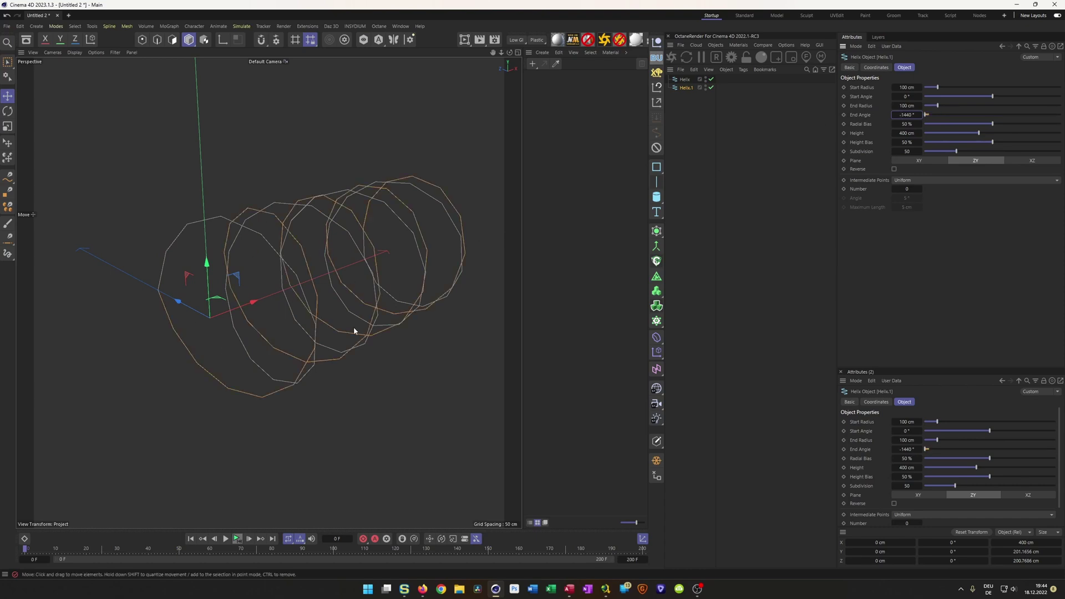
middle_click(328, 367)
scroll(139, 419, up, 3)
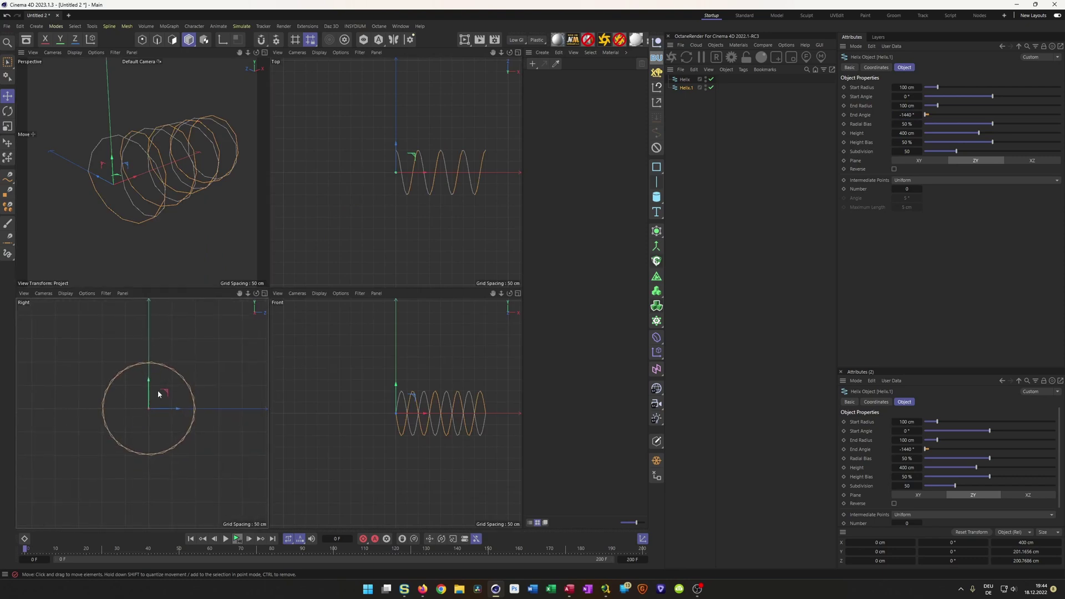
middle_click(198, 213)
scroll(324, 241, up, 4)
alt+drag(334, 255, 304, 244)
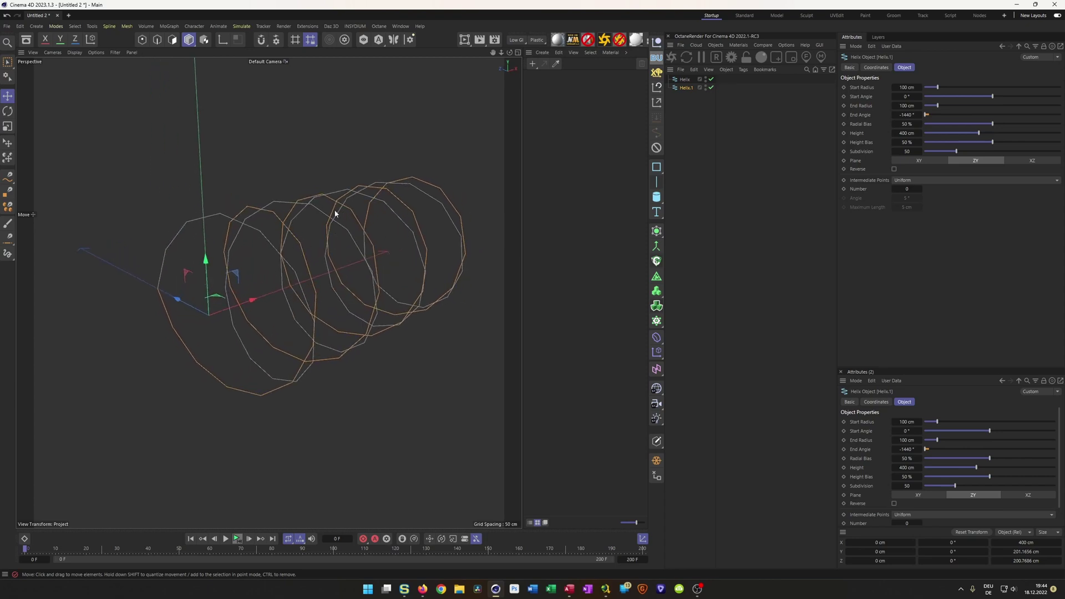
- Set the duplicate helix's End Angle to -360° and check its path against the original in the orthographic views
click(903, 115)
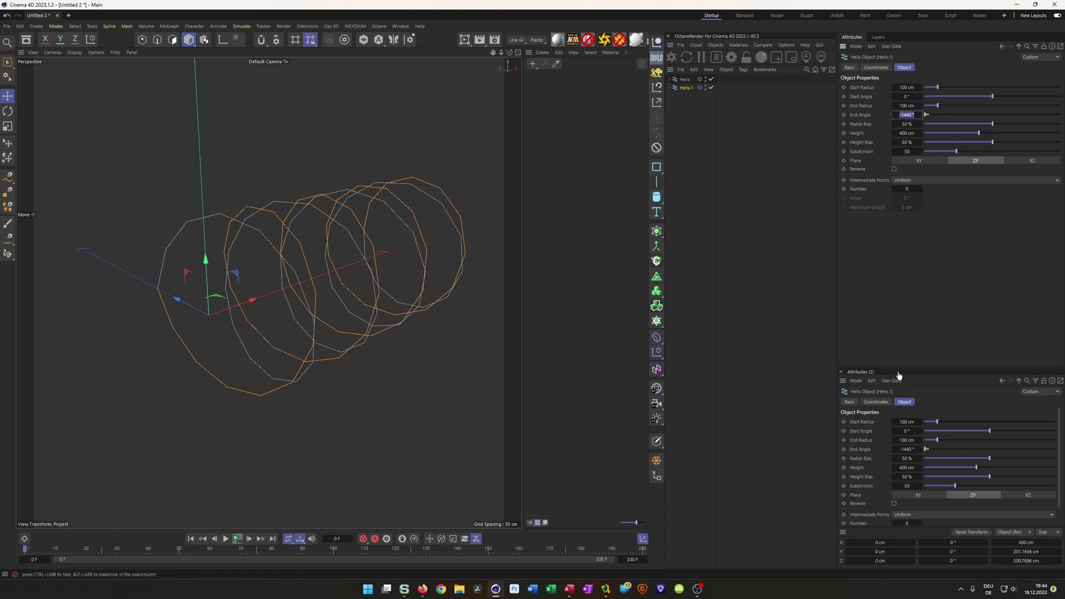
key(BackSpace)
text(-360)
key(Return)
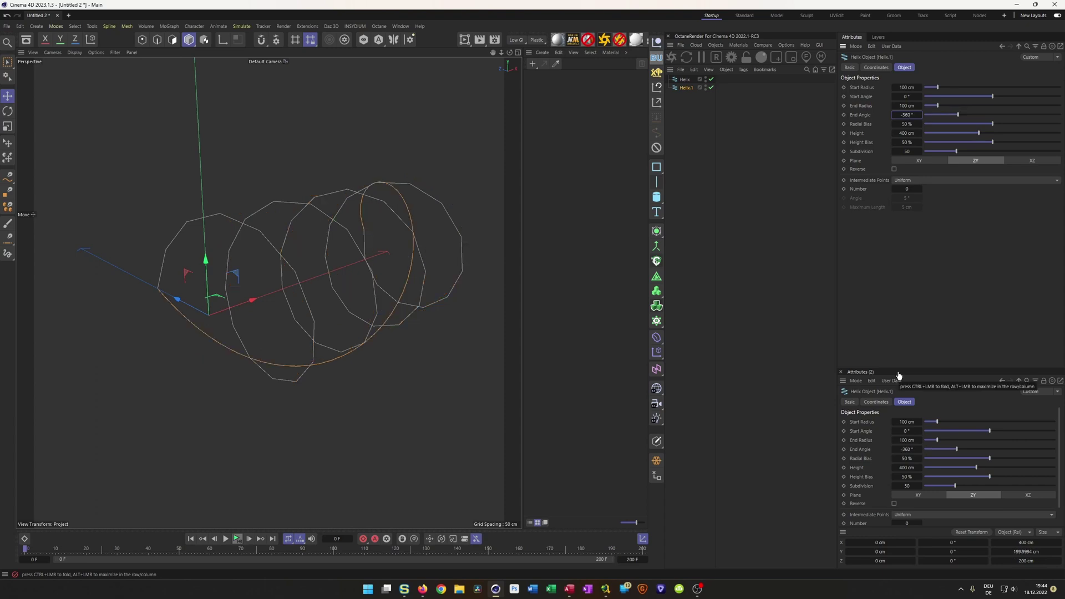
middle_click(372, 372)
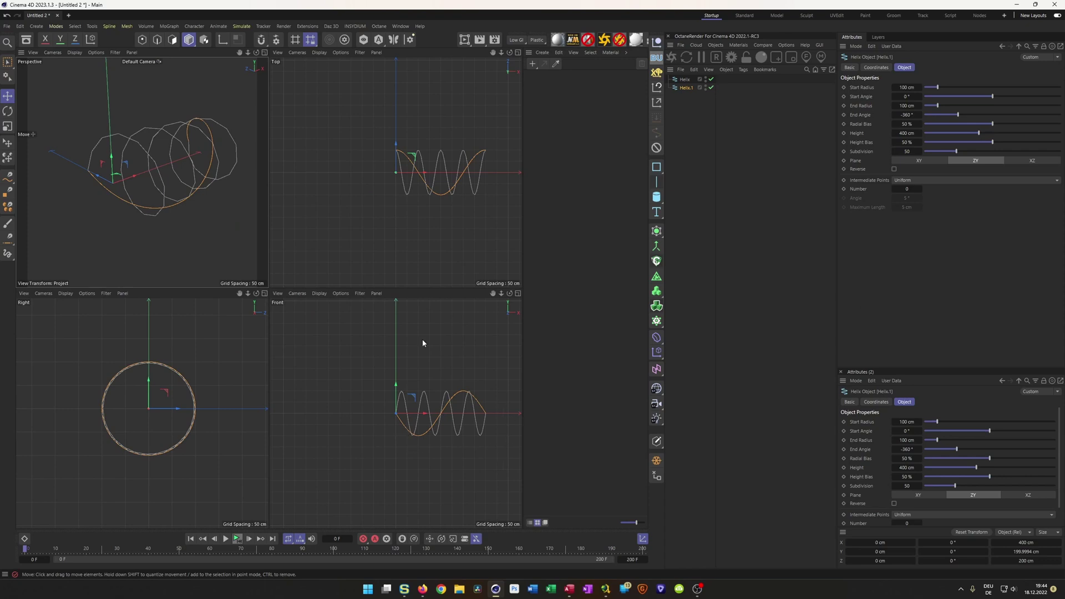
middle_click(202, 229)
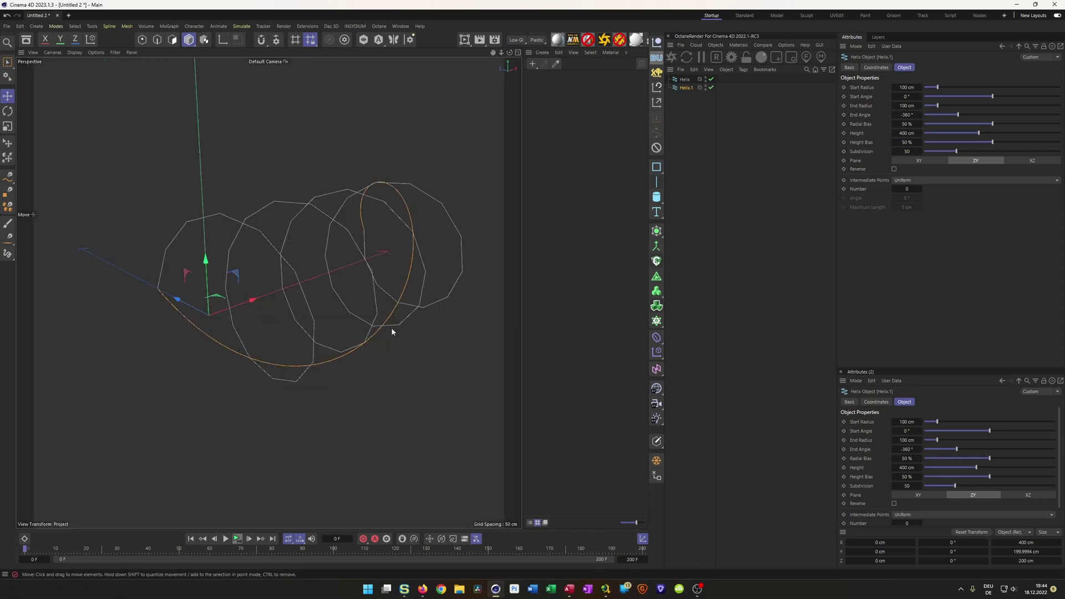
- Set the duplicate helix's Subdivision to 10
double_click(908, 151)
text(10)
key(Return)
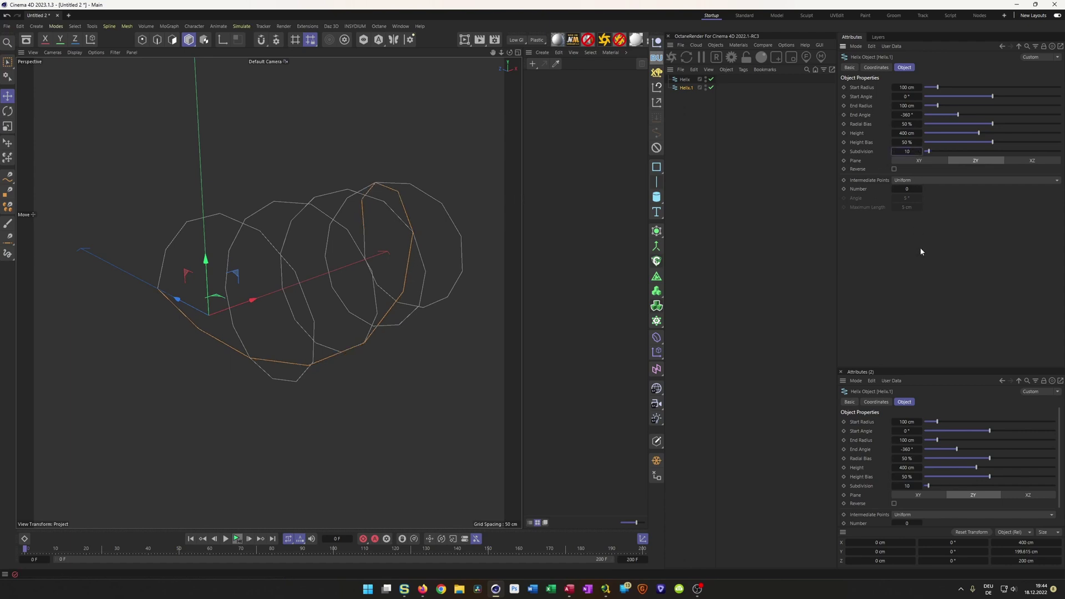
alt+drag(393, 297, 345, 307)
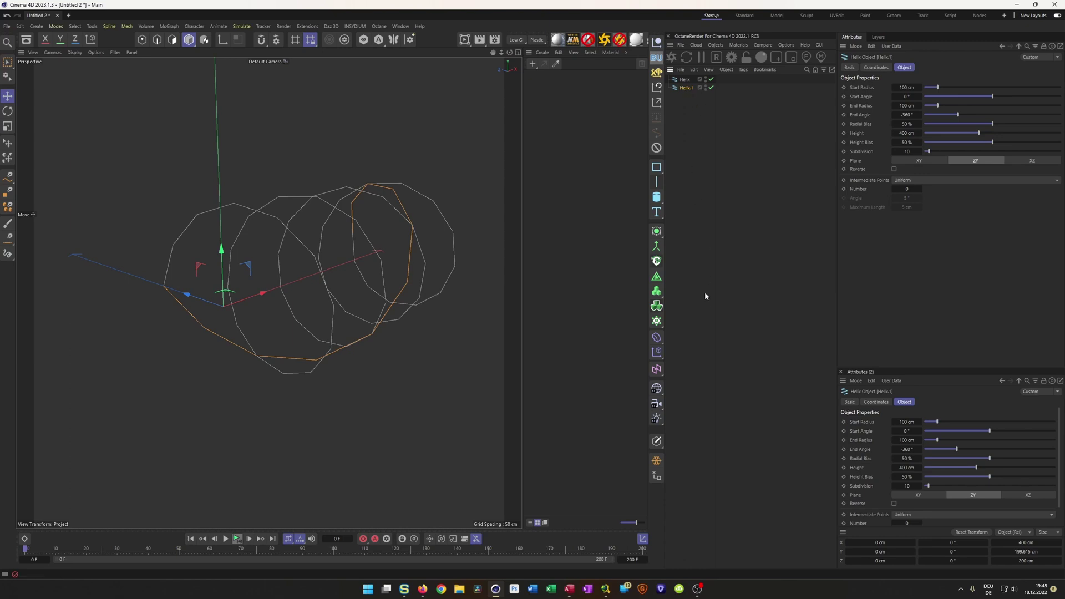
- Add a Bulge deformer as a child of the duplicate helix and inspect its cage around the spline
click(656, 336)
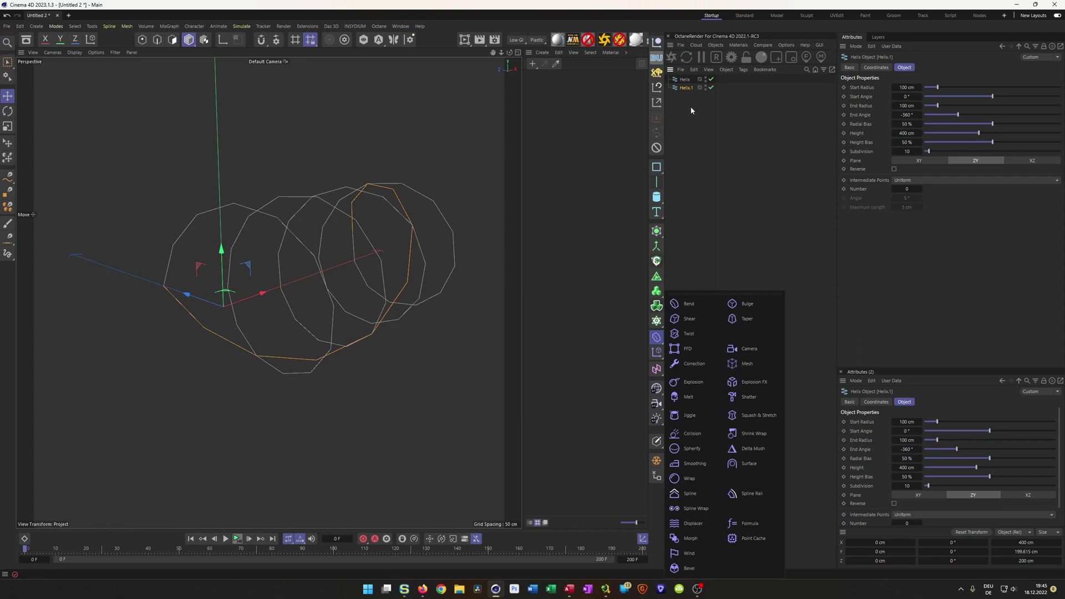
click(748, 305)
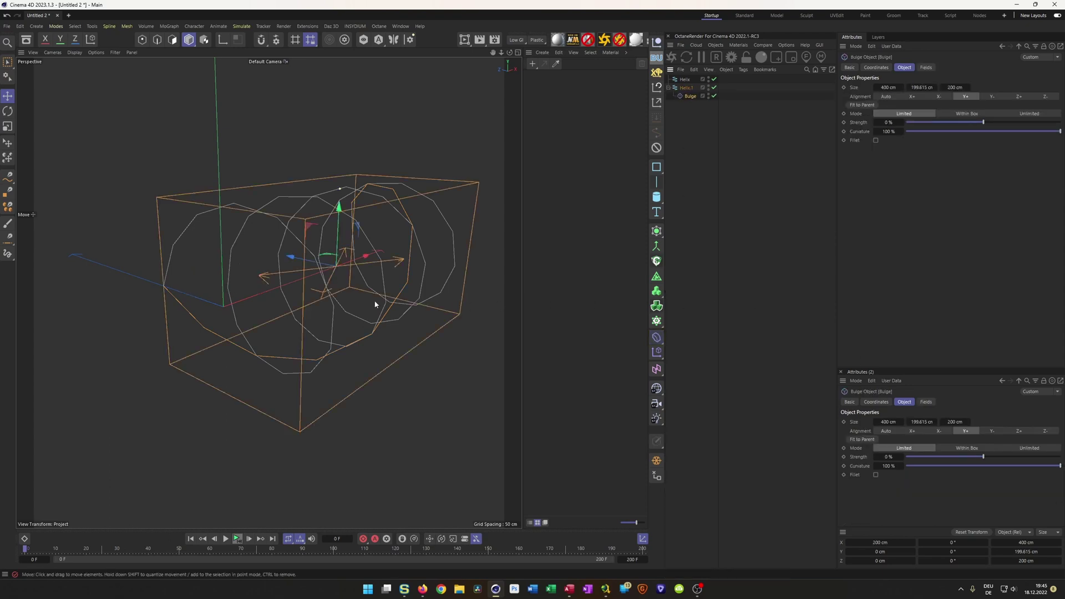
alt+drag(351, 283, 355, 241)
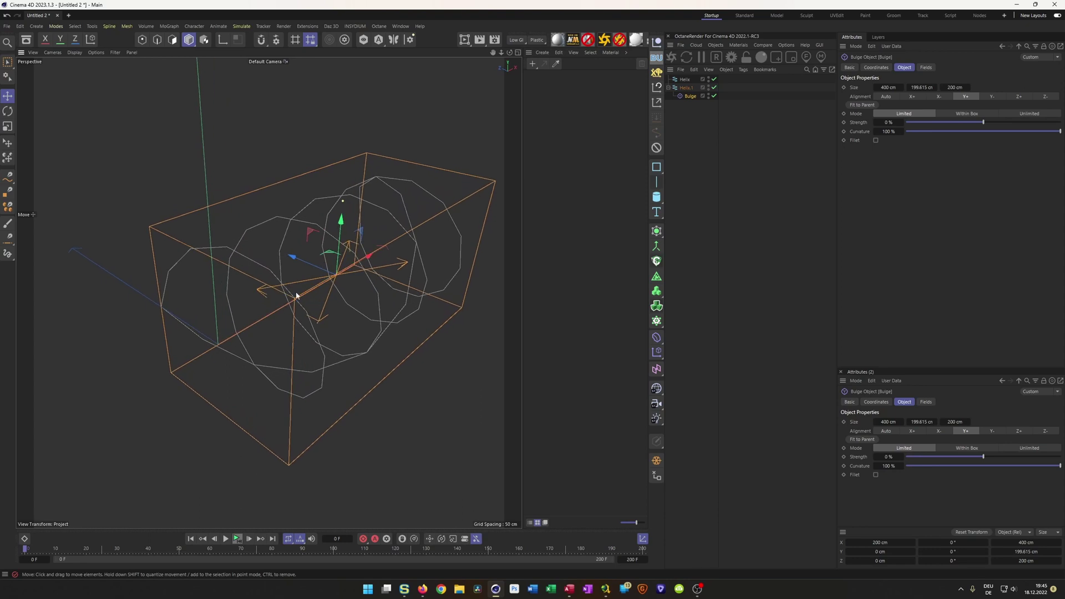
alt+drag(349, 286, 353, 301)
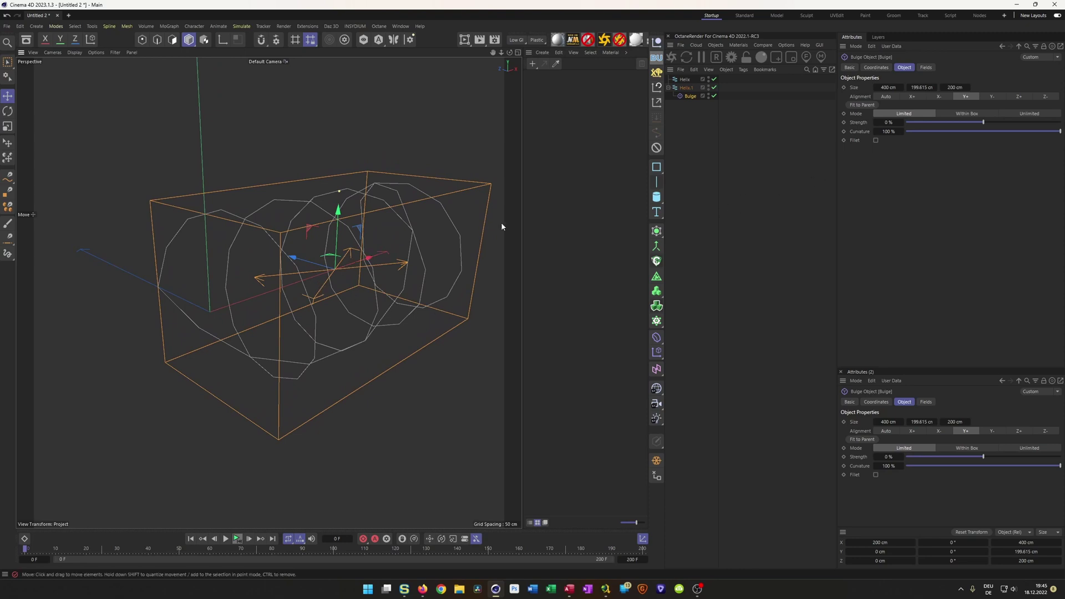
- Align the Bulge deformer to X+, fit it to its parent helix and show all four views
click(914, 96)
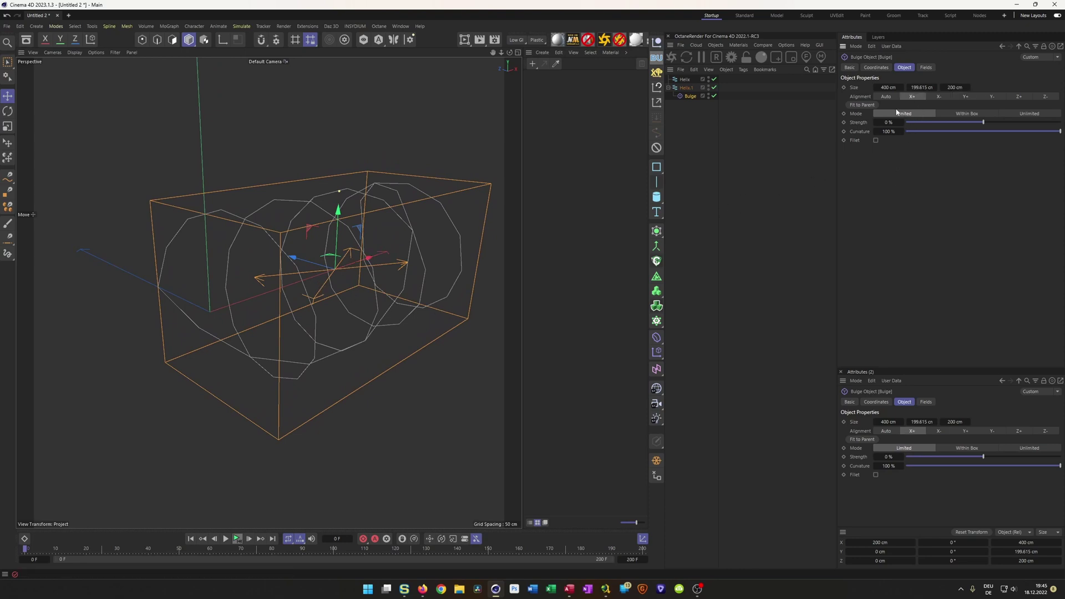
click(862, 105)
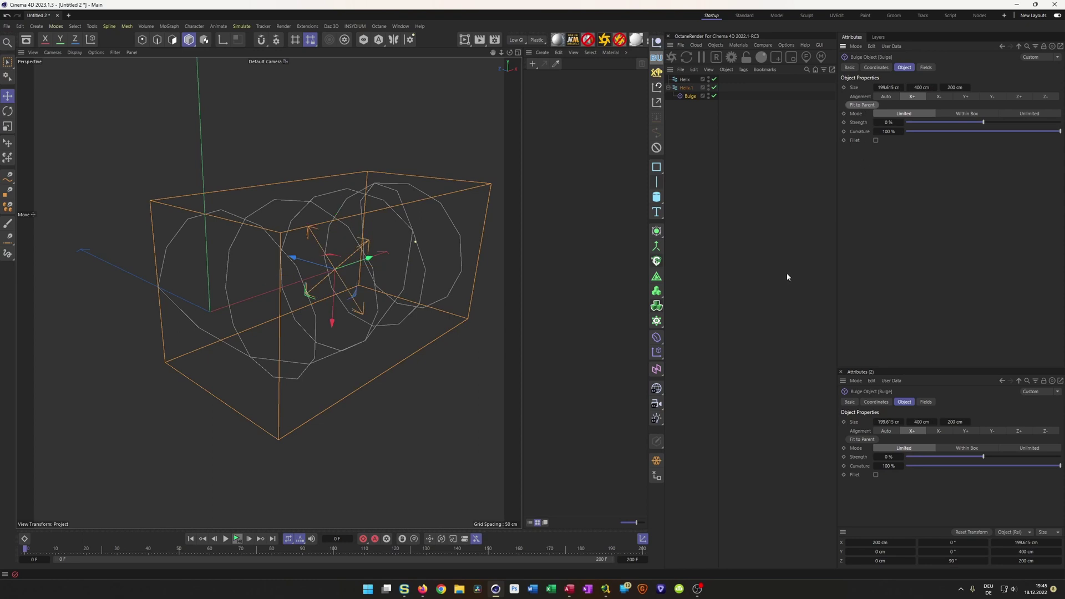
middle_click(348, 276)
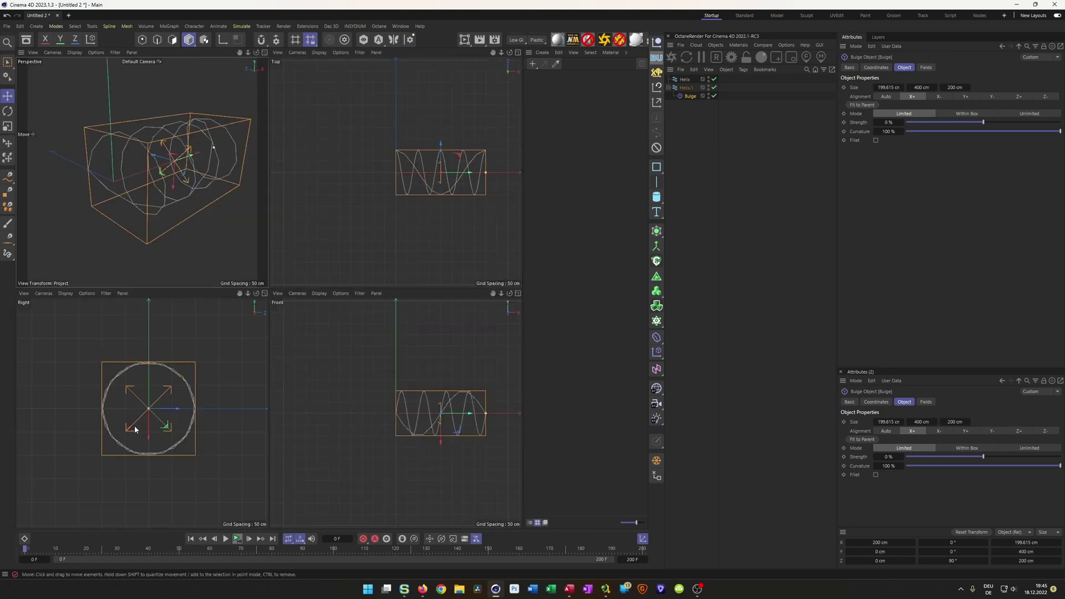
- Set the Bulge deformer's Strength to -50 % on the duplicate helix
middle_click(175, 205)
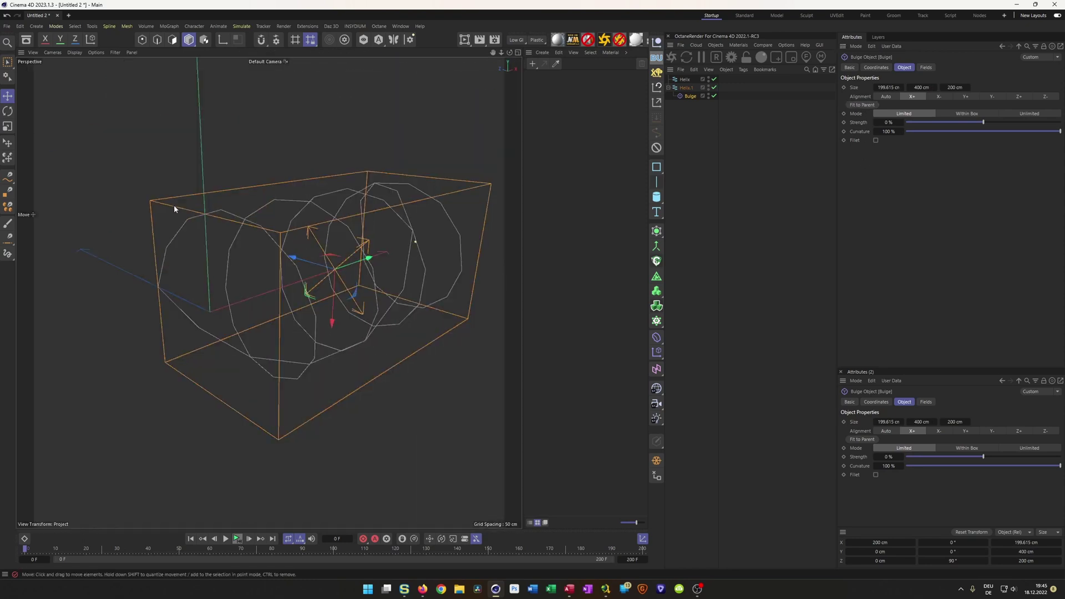
click(888, 122)
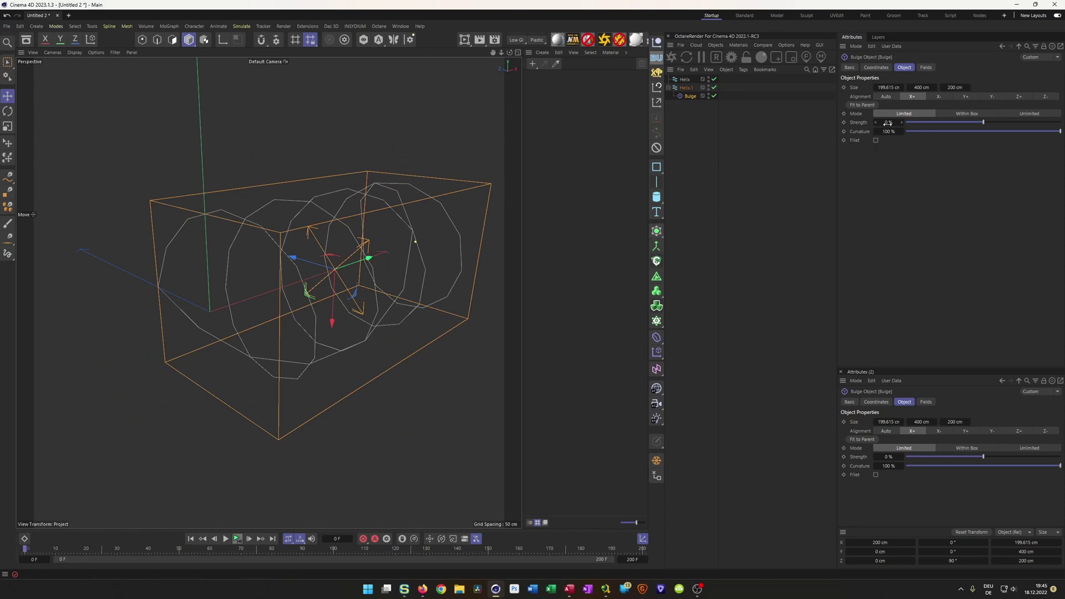
text(-50)
key(Return)
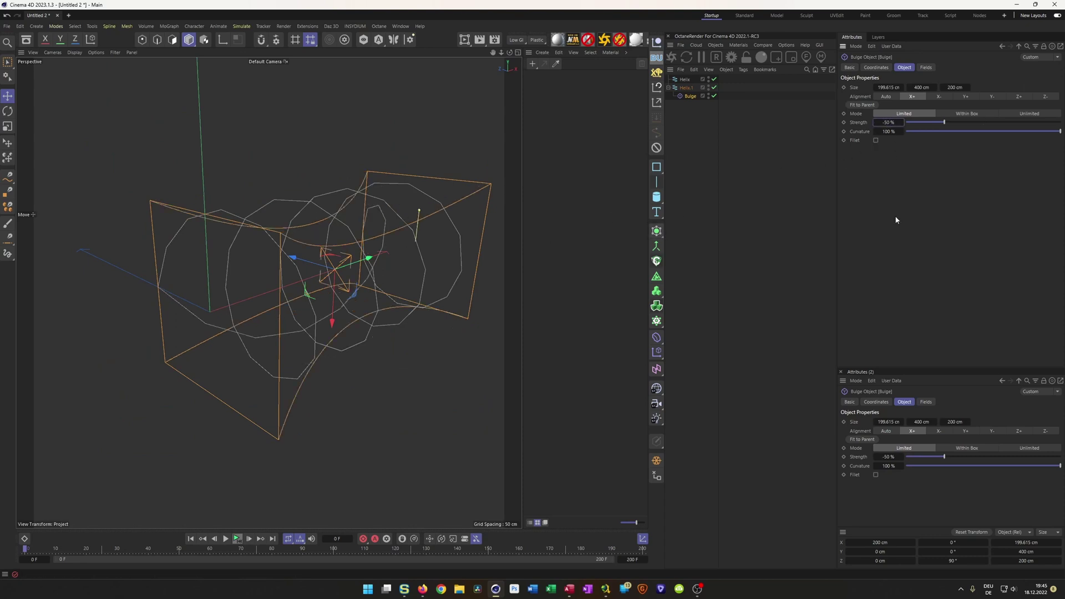
- Hide the Bulge deformer's cage in the viewport and compare the bulged return spline with the main helix
click(708, 93)
alt+drag(364, 284, 311, 301)
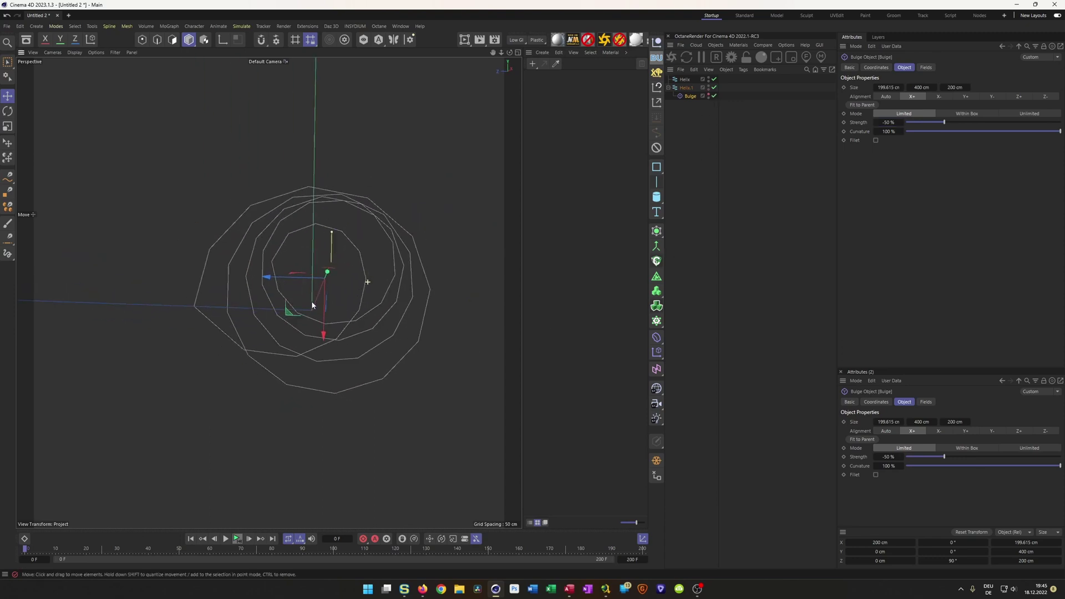
click(686, 88)
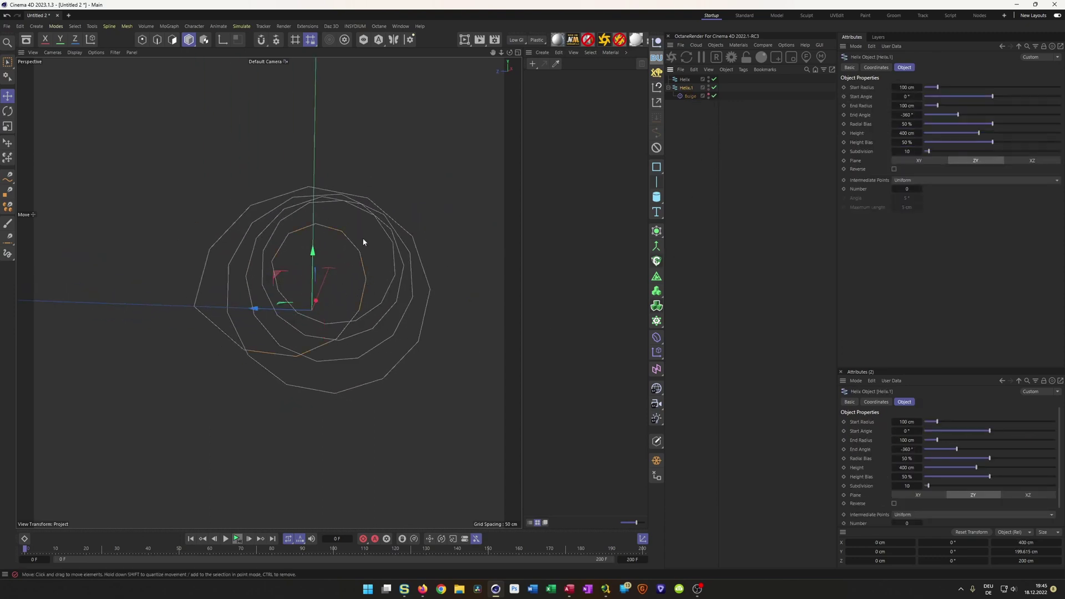
alt+drag(358, 281, 388, 265)
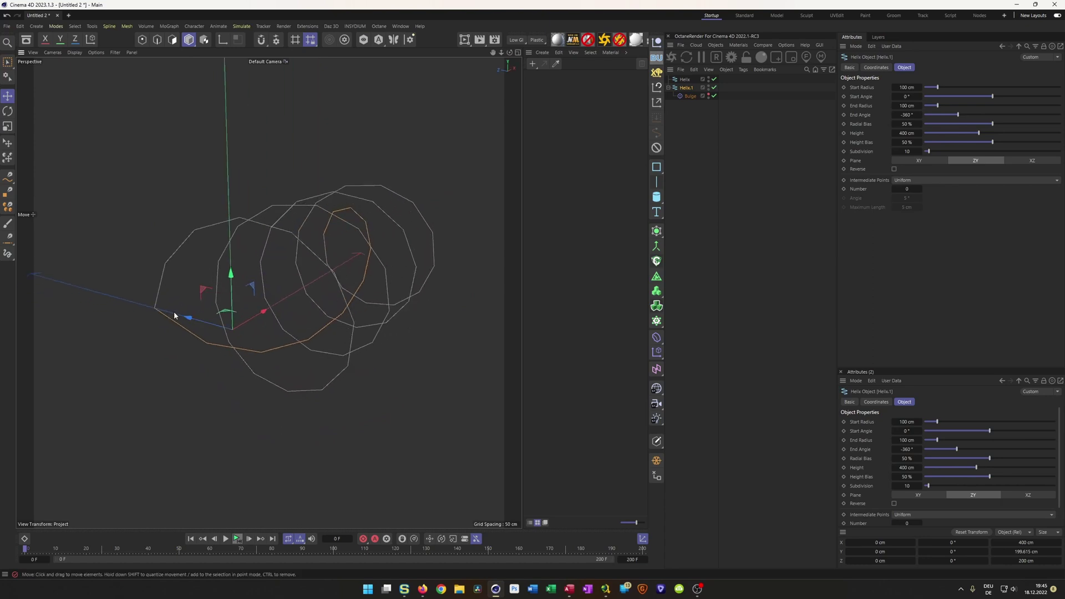
middle_click(312, 281)
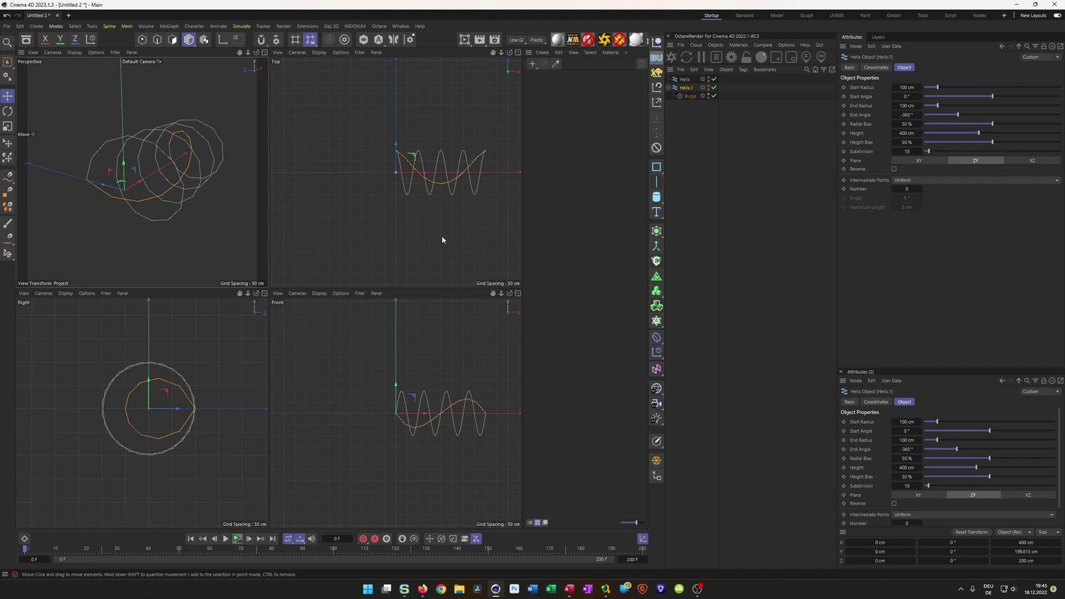
middle_click(205, 221)
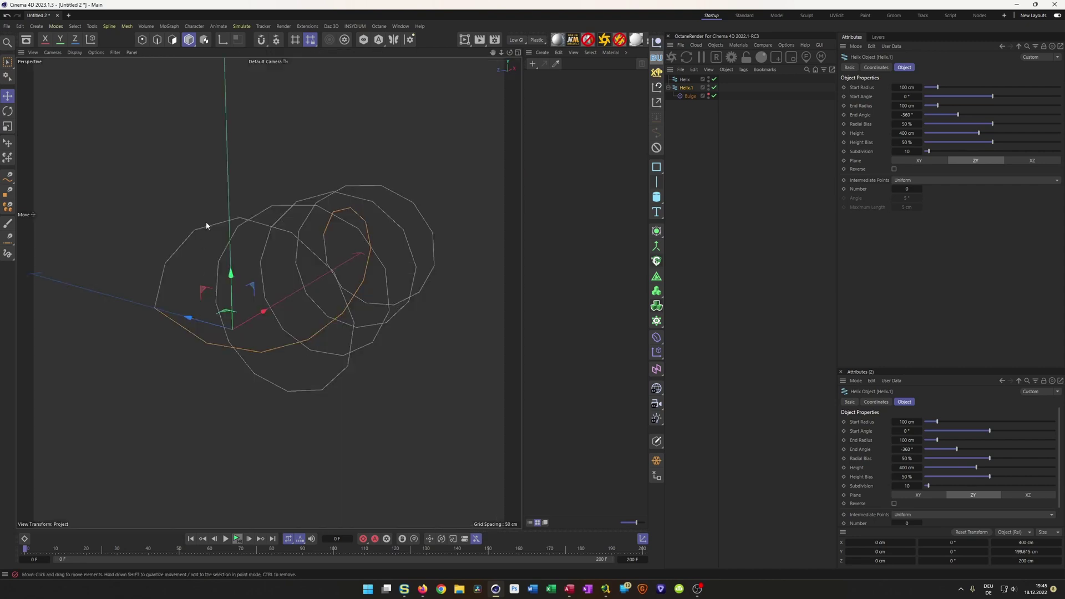
alt+drag(357, 276, 306, 287)
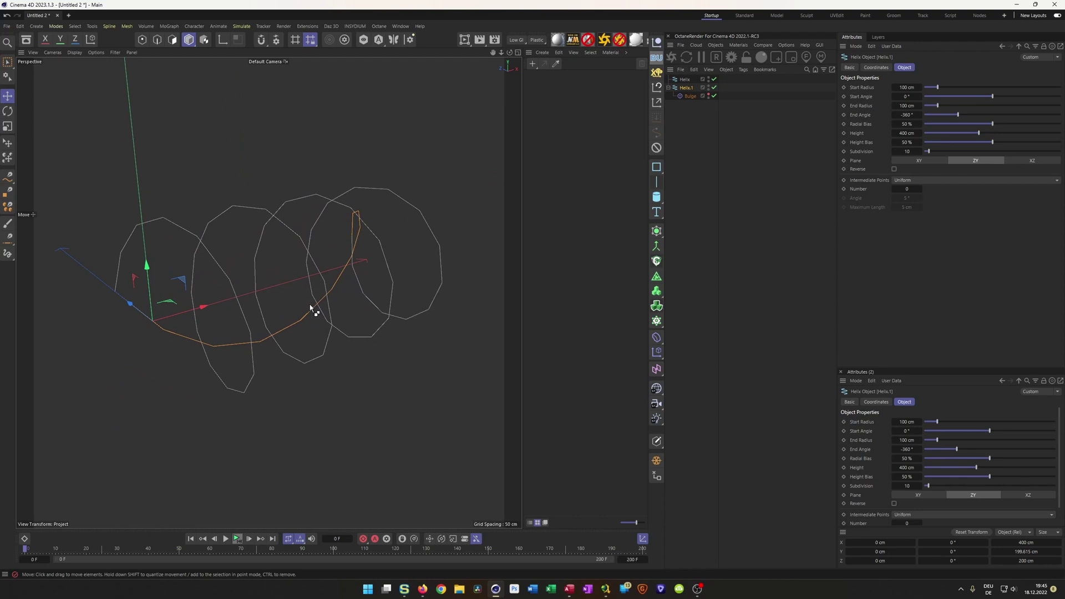
- Save the scene as Spheres_On_Helix_Tutorial.c4d in the _Temp folder, overwriting the existing file
key(ctrl+s)
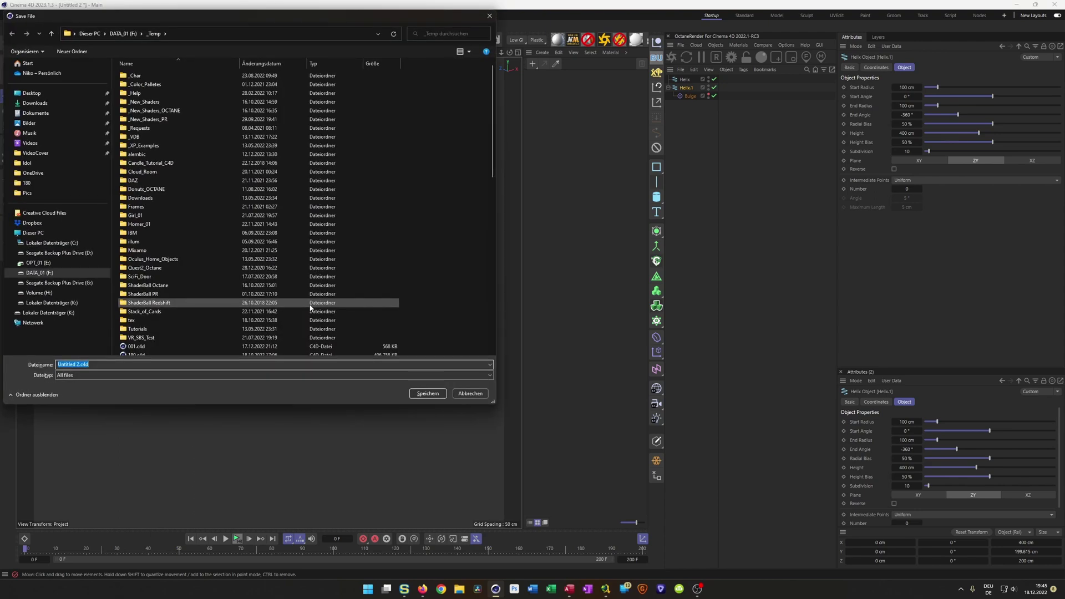
text(sp)
key(Down)
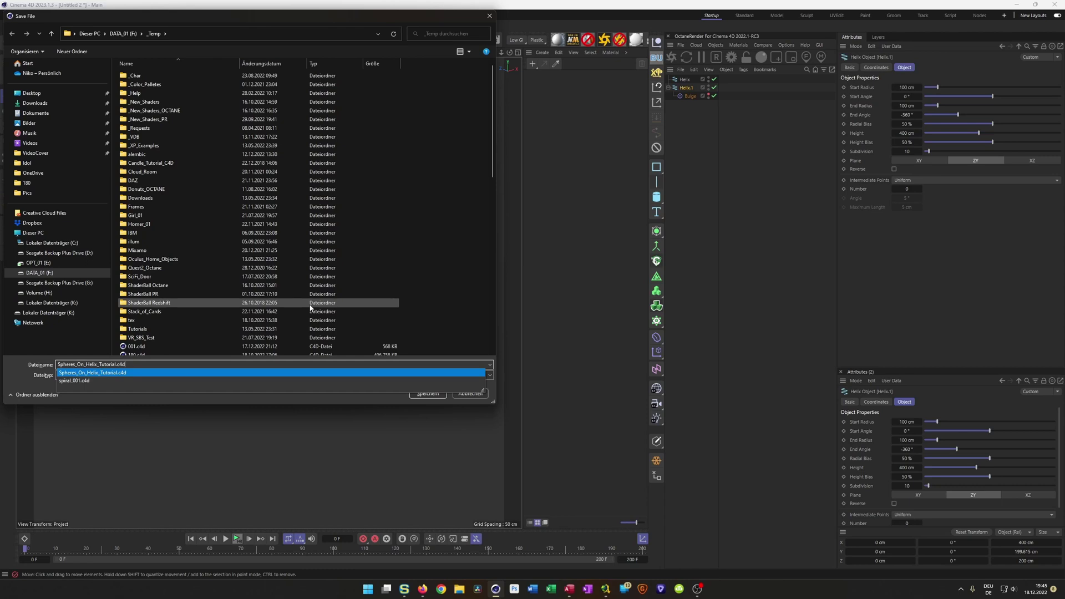
key(Return)
key(Return)
key(Left)
key(Return)
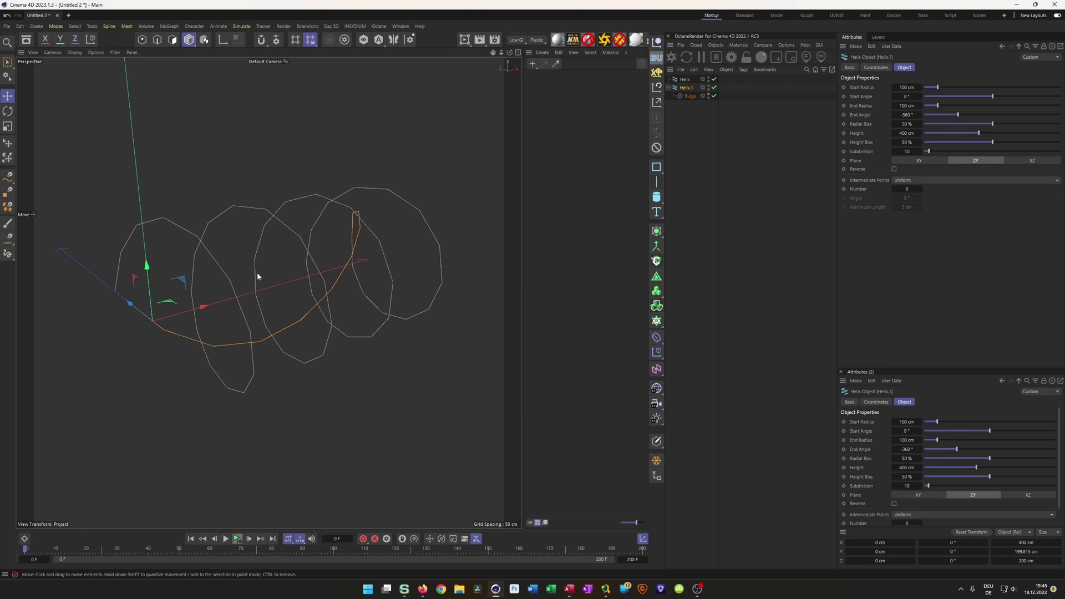
right_click(248, 244)
click(604, 223)
- Add a Connect generator and make both helix splines its children
alt+drag(329, 259, 351, 266)
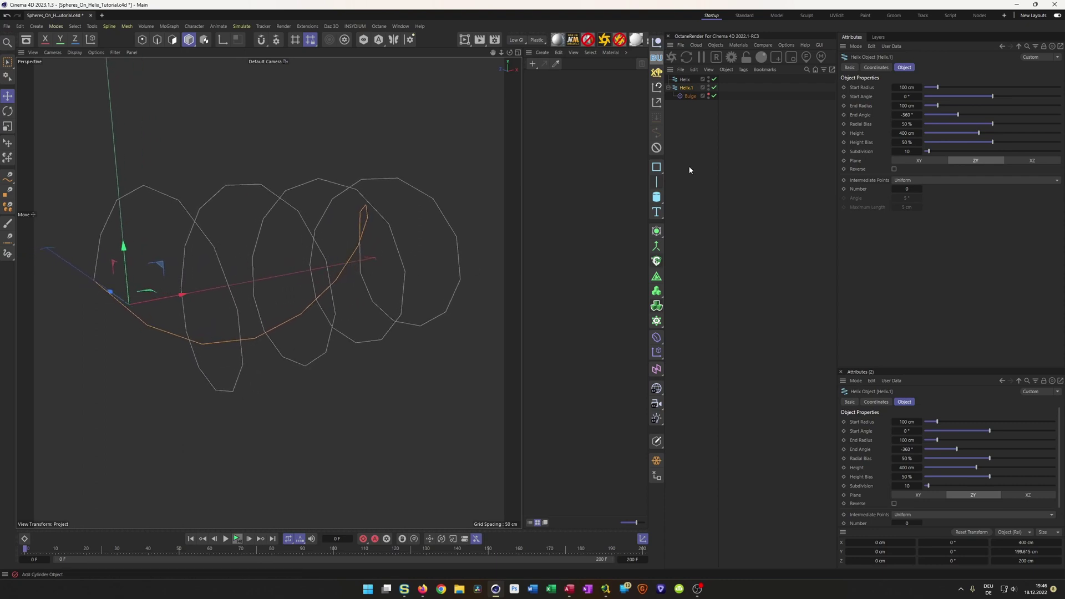
click(669, 88)
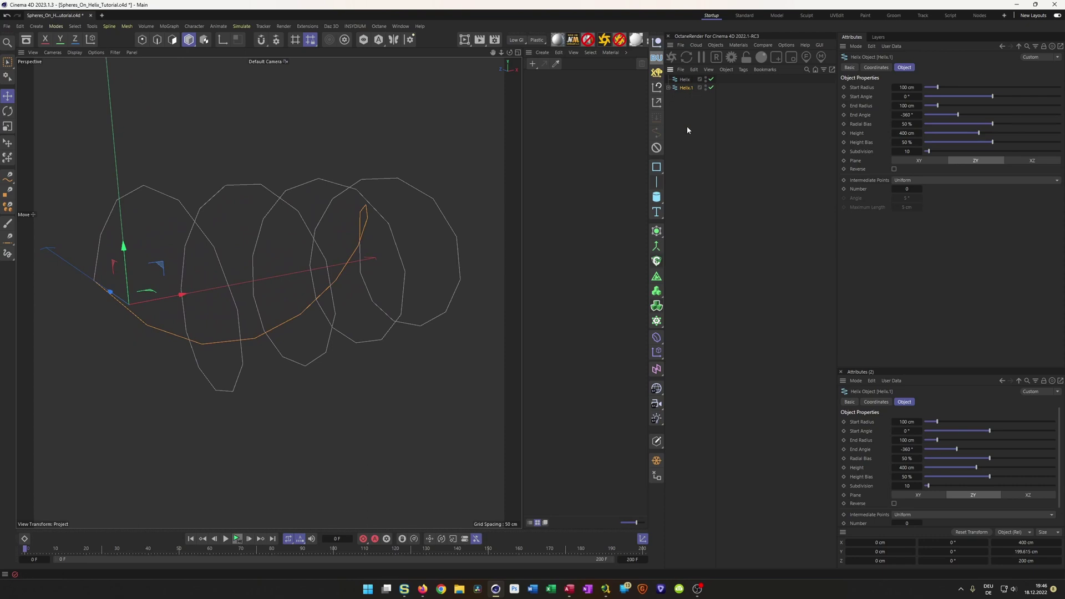
ctrl+click(685, 80)
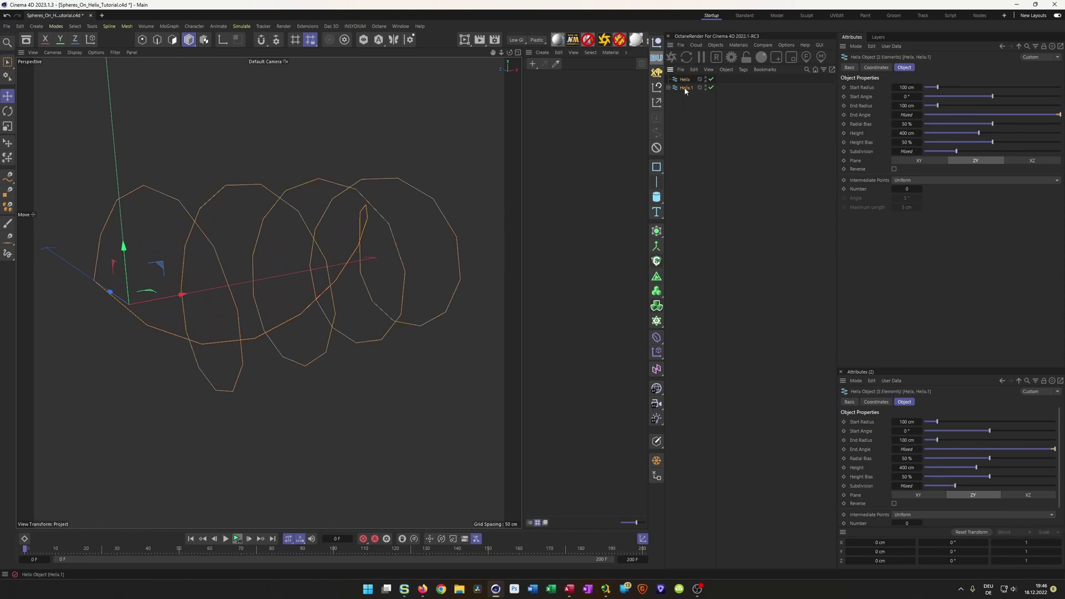
right_click(685, 88)
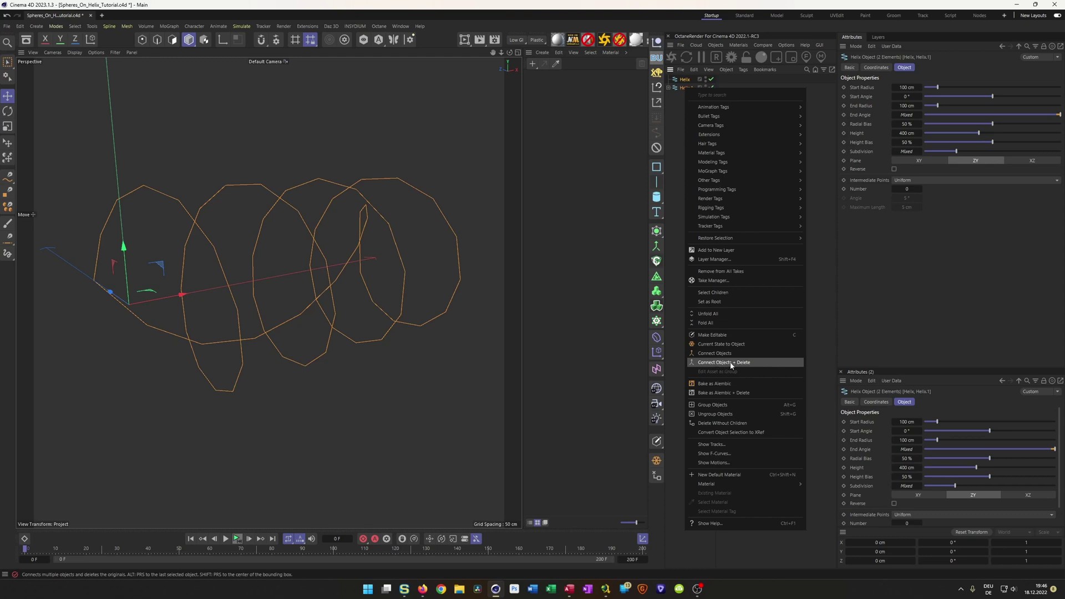
click(674, 291)
click(657, 248)
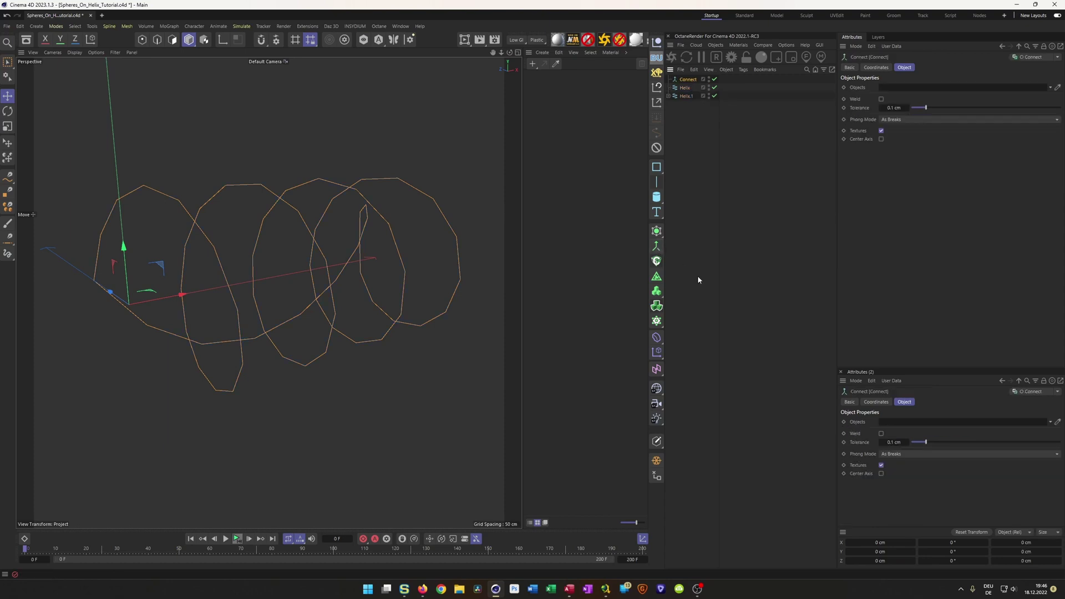
drag(679, 112, 683, 81)
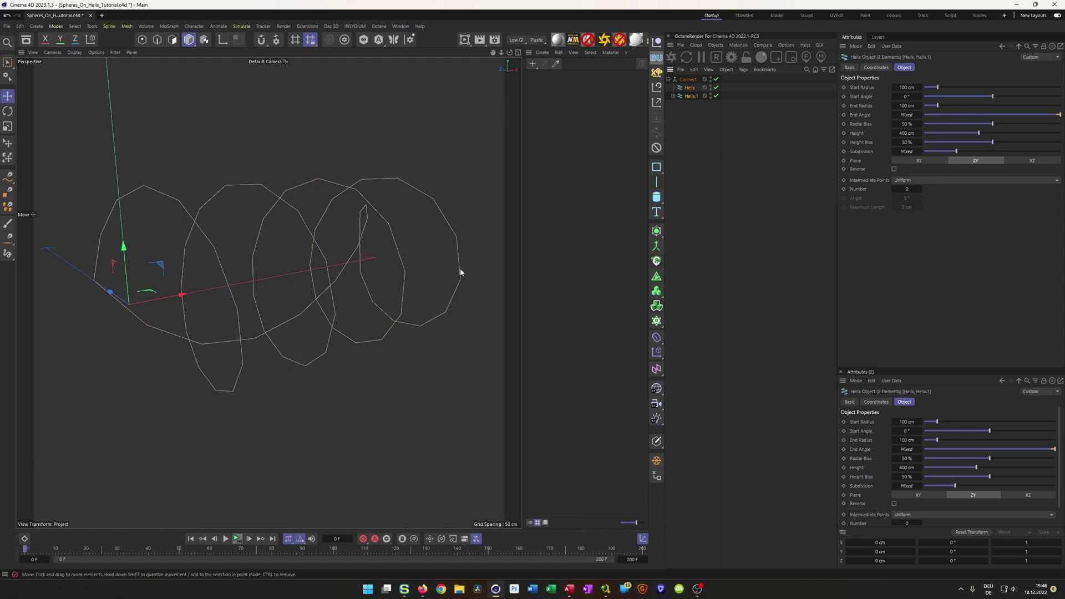
mouse_move(360, 246)
alt+mouse_down()
mouse_move(377, 241)
mouse_move(366, 244)
alt+mouse_up()
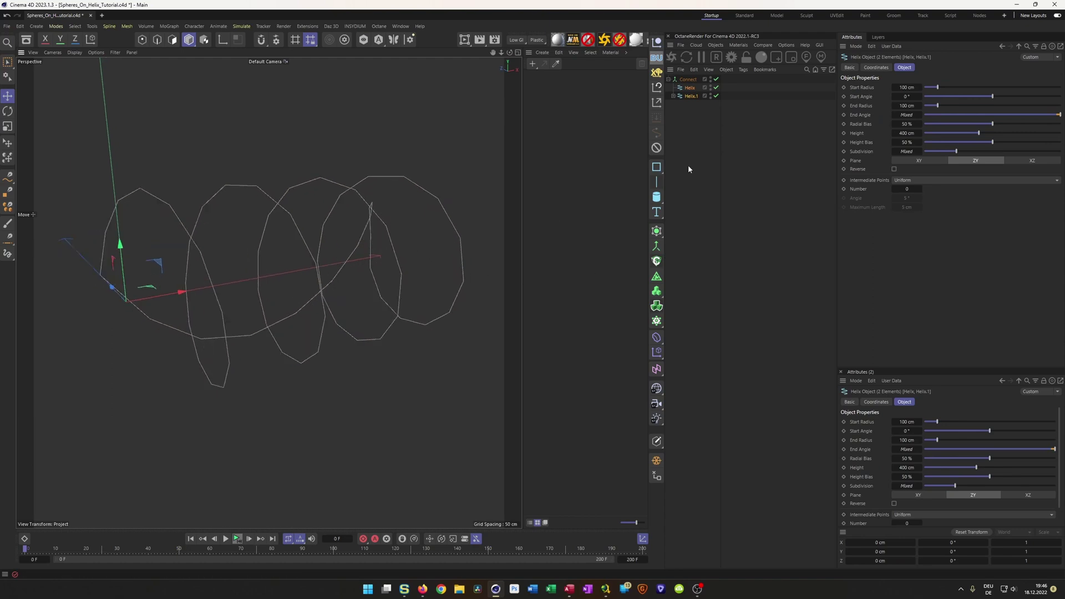
- Create a separate editable spline from the Connect generator using Connect Objects, keeping the original hierarchy
click(689, 80)
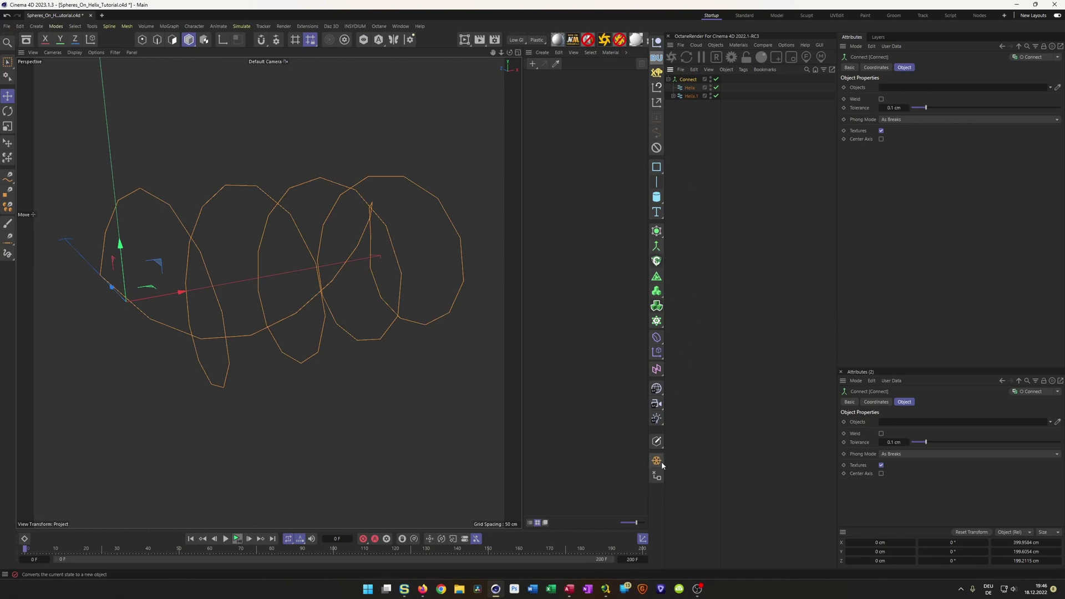
right_click(691, 82)
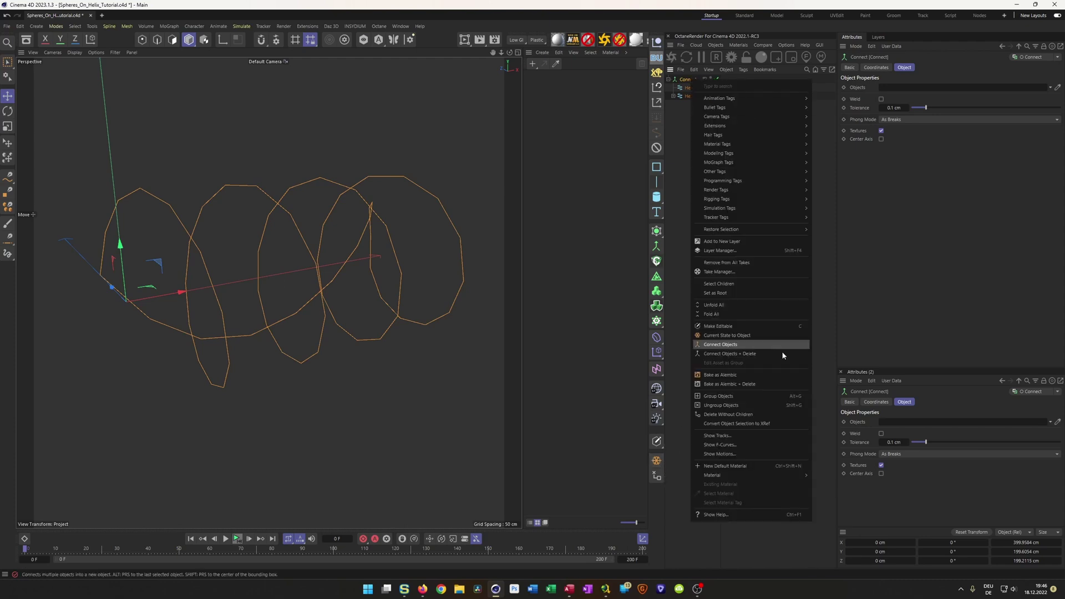
click(715, 344)
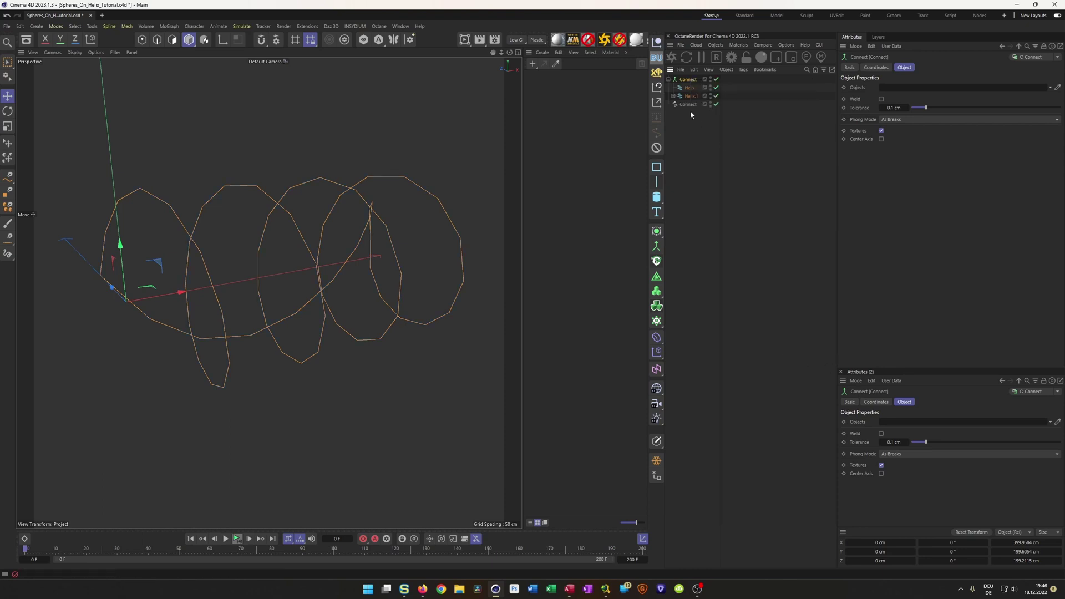
- Disable and hide the original Connect generator, collapse its hierarchy and select the new joined spline
alt+double_click(711, 81)
click(716, 80)
click(668, 79)
click(688, 88)
- Examine the joined spline's points up close in point mode where the main helix meets the return spline
alt+drag(373, 269, 402, 269)
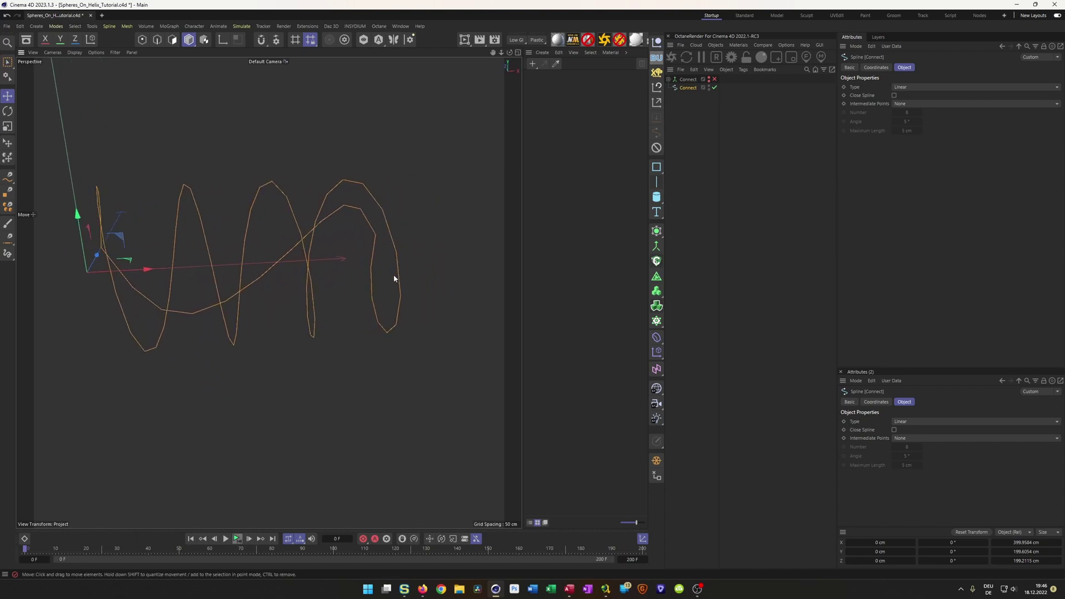
key(Return)
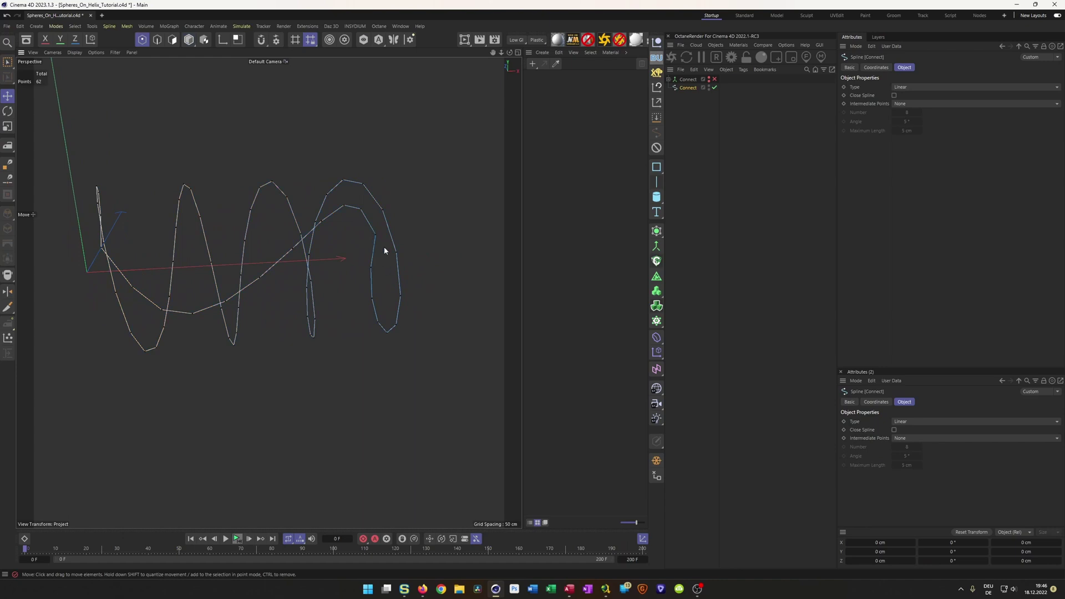
scroll(377, 244, up, 10)
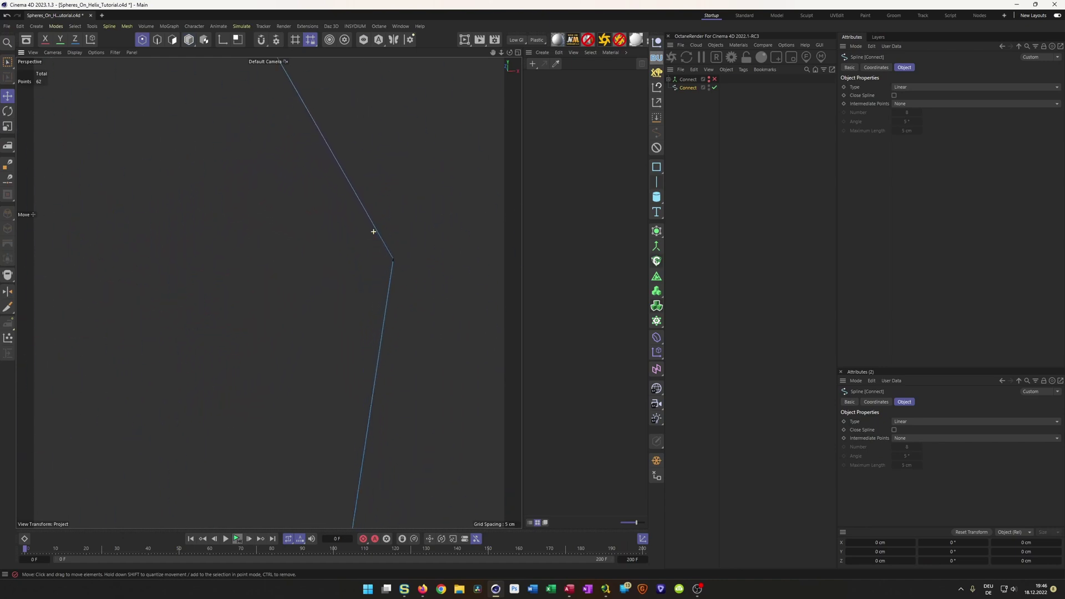
alt+drag(405, 263, 379, 248)
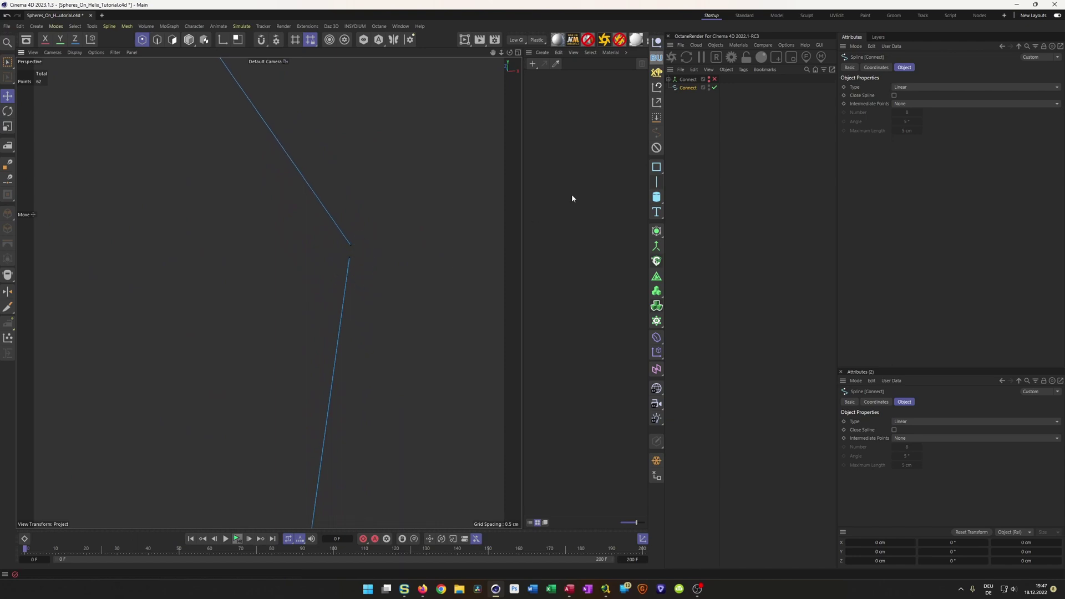
click(687, 80)
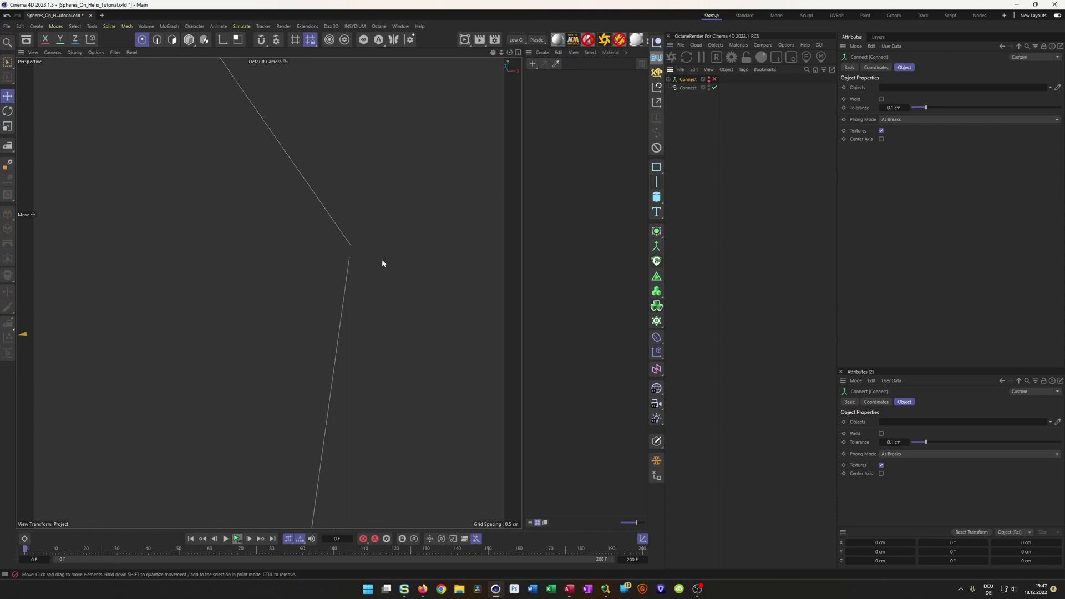
click(670, 81)
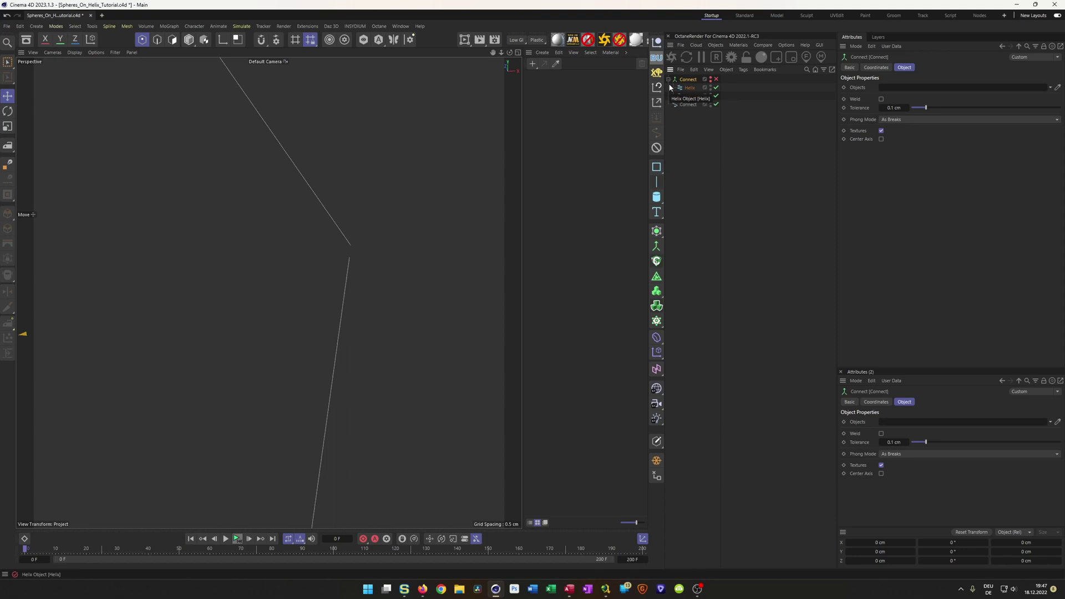
click(669, 79)
click(687, 88)
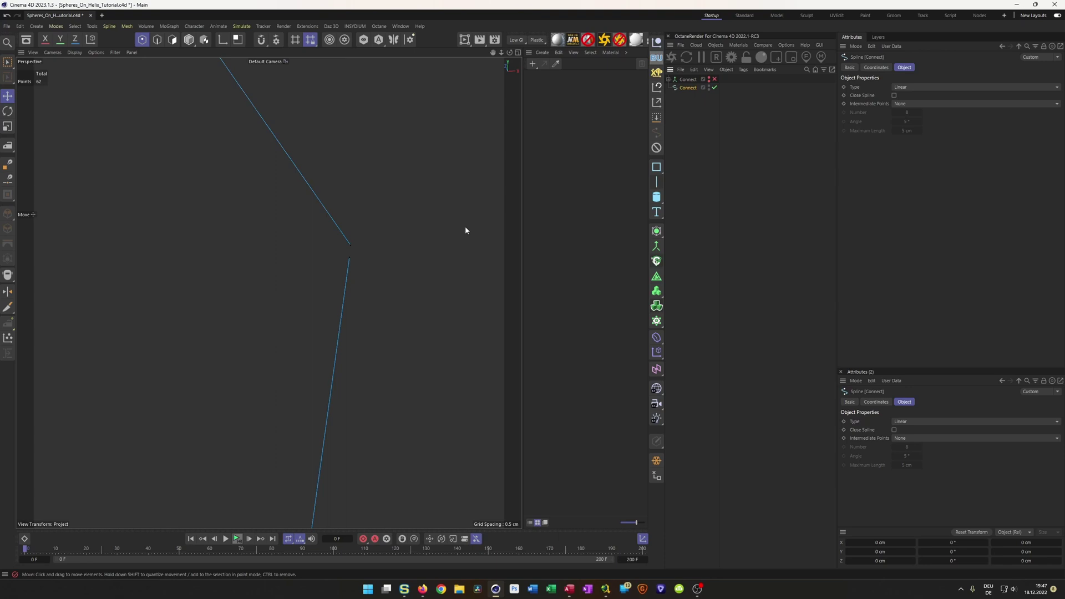
- Select the two neighbouring end points at the helix junction with Rectangle Selection and weld them together
key(0)
drag(412, 210, 286, 285)
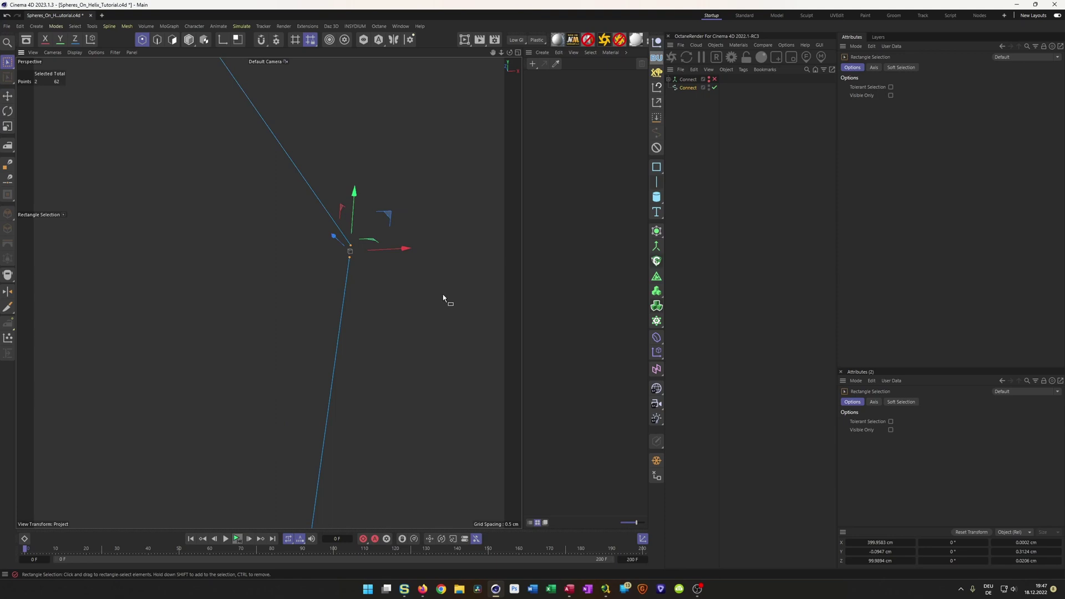
right_click(463, 166)
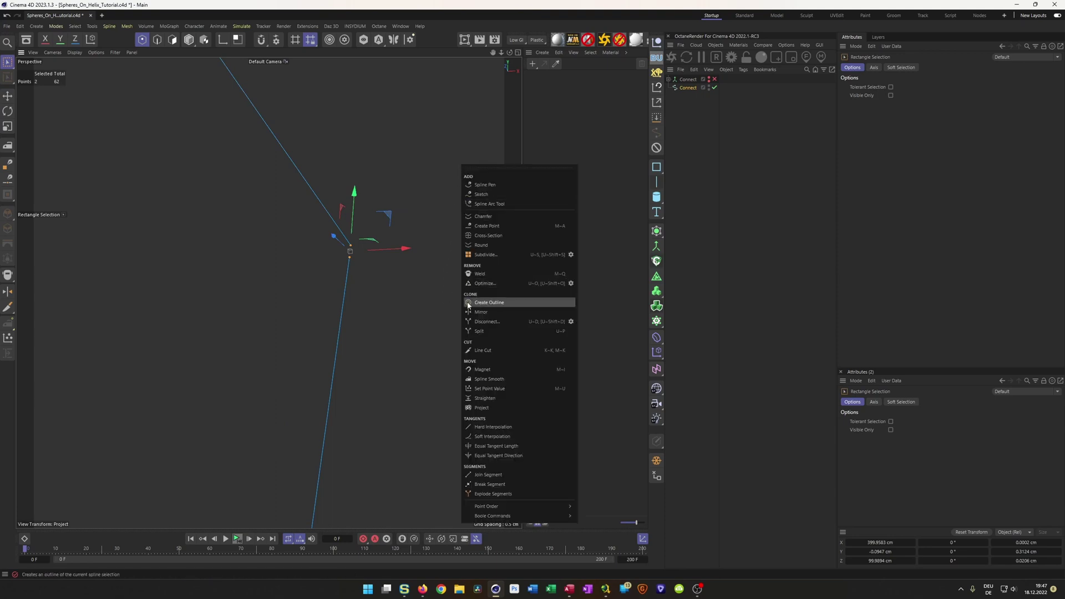
click(480, 274)
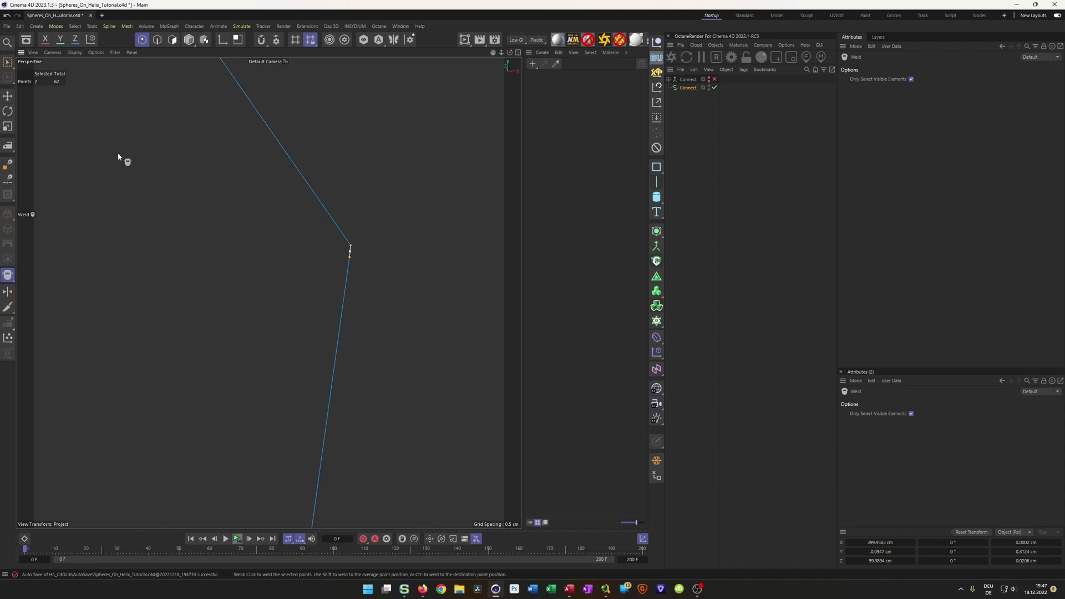
click(434, 157)
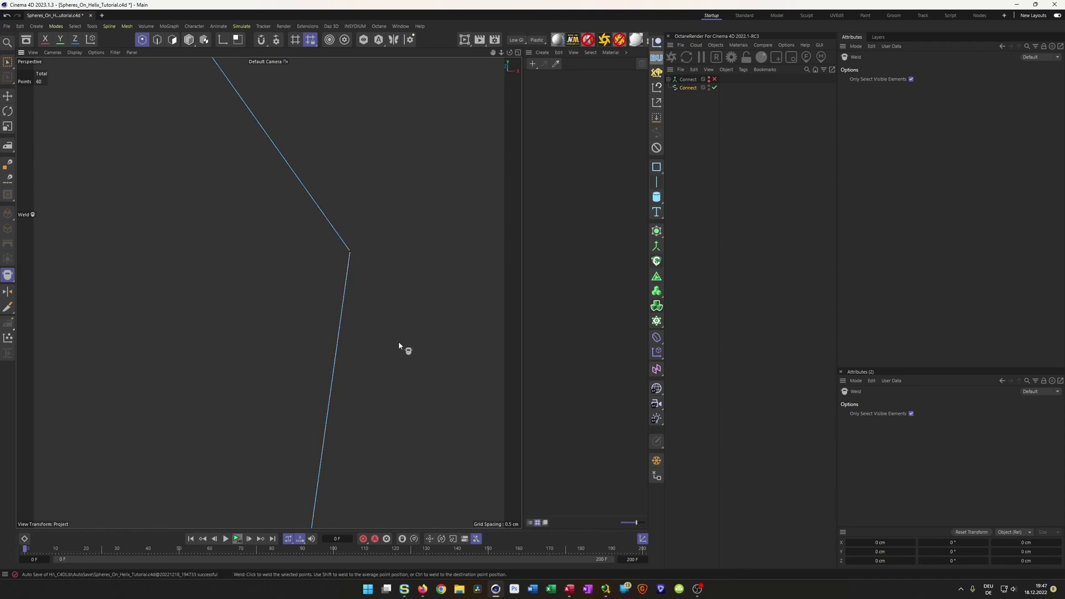
- Select the joined Connect spline and enable Close Spline to bridge the open gap at its start
scroll(388, 340, down, 5)
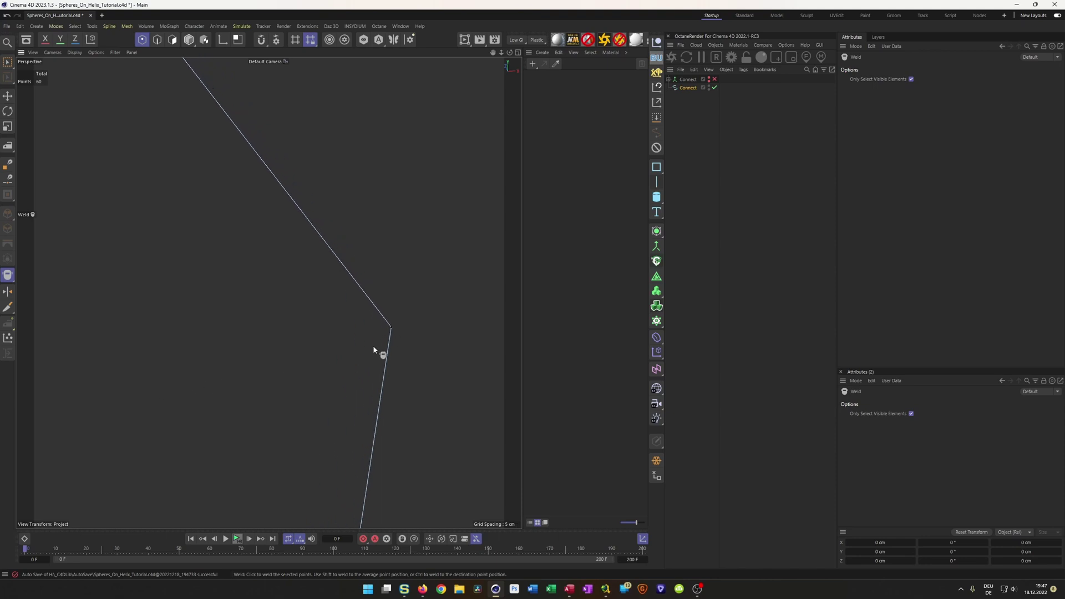
scroll(240, 373, down, 10)
alt+drag(233, 373, 273, 369)
scroll(277, 361, up, 2)
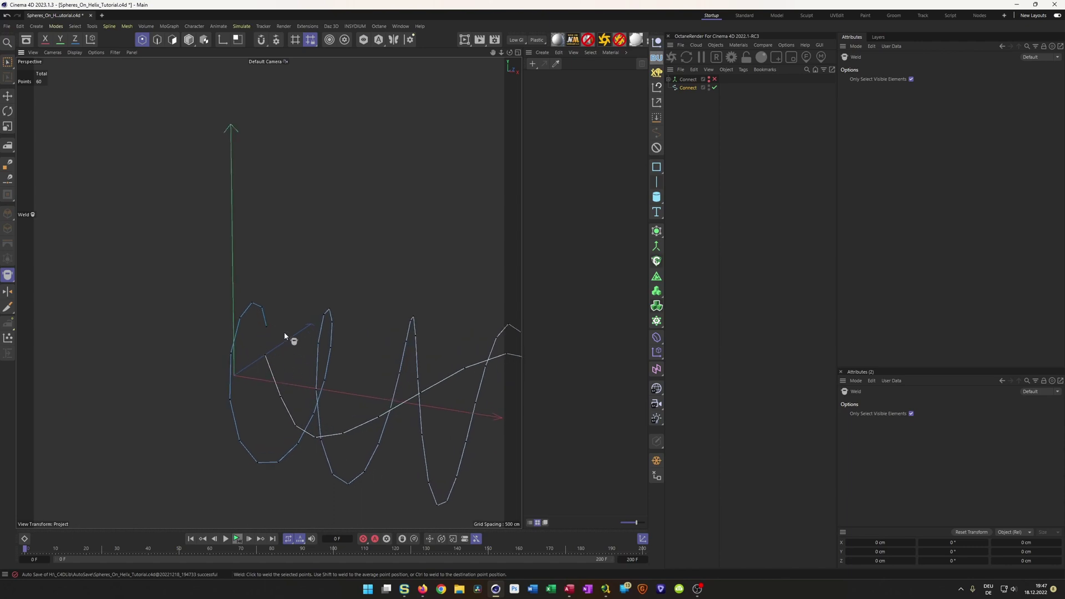
click(687, 88)
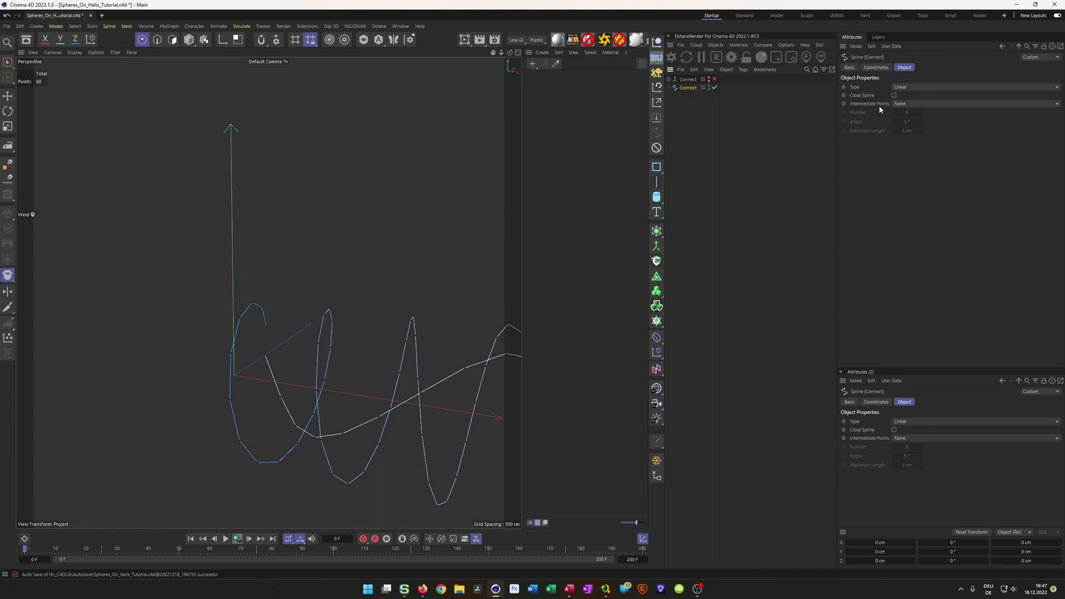
click(894, 95)
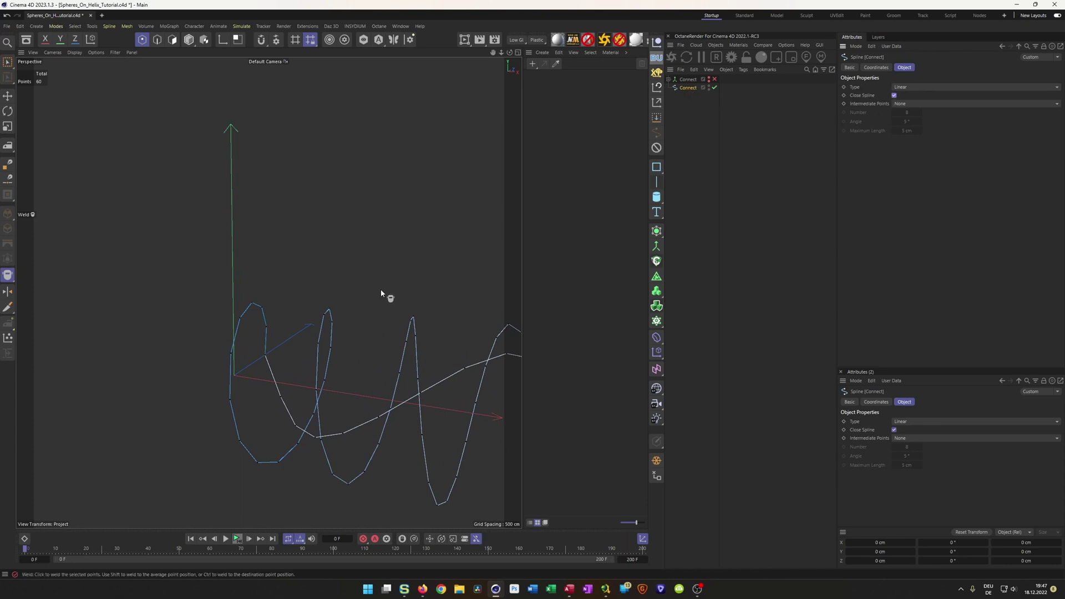
alt+drag(242, 333, 212, 302)
- In the front view, rectangle-select the spline's junction point at the far +X end and move it inward along X
middle_click(222, 310)
middle_click(324, 368)
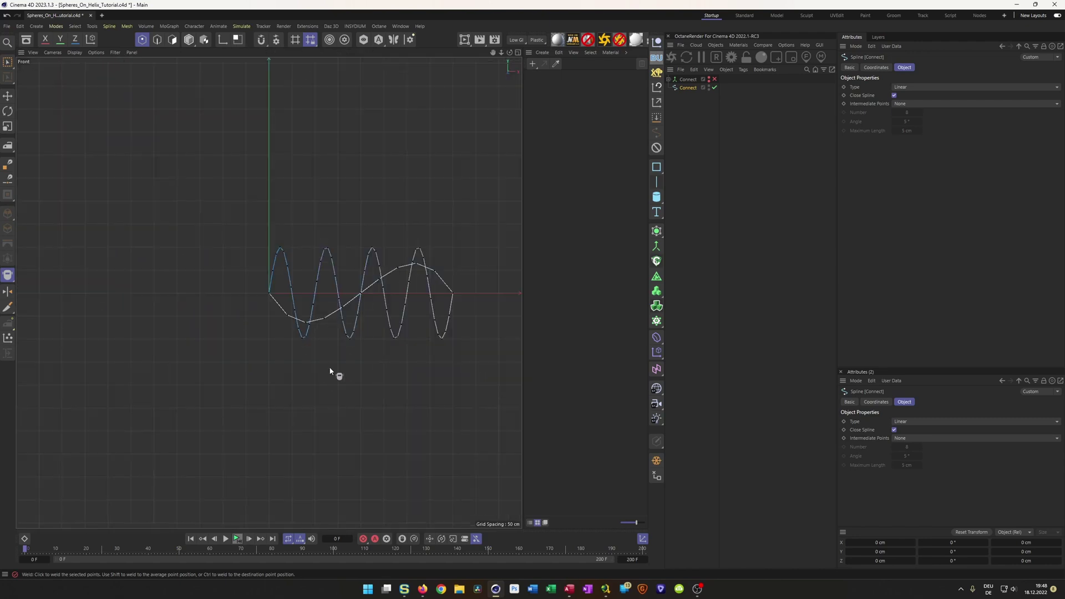
scroll(461, 300, up, 5)
scroll(473, 296, up, 1)
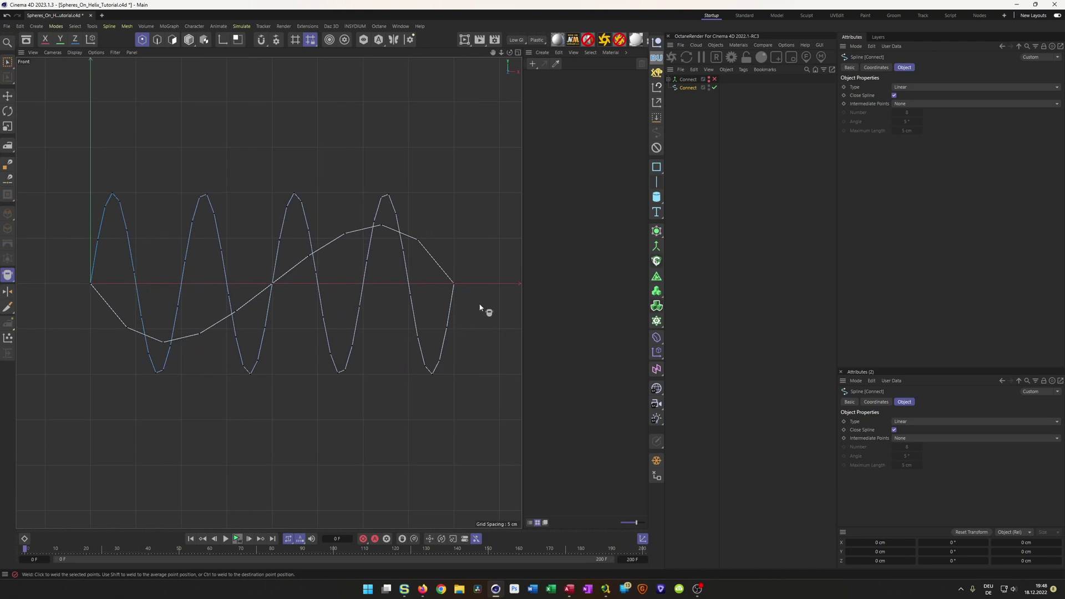
scroll(463, 290, up, 2)
key(0)
drag(475, 256, 483, 289)
scroll(502, 283, up, 1)
scroll(262, 326, down, 5)
- Move the junction point at the spline's origin end inward to about 12.3 cm on X, return to model mode and save the project
scroll(185, 305, up, 3)
drag(169, 302, 260, 316)
scroll(244, 344, down, 4)
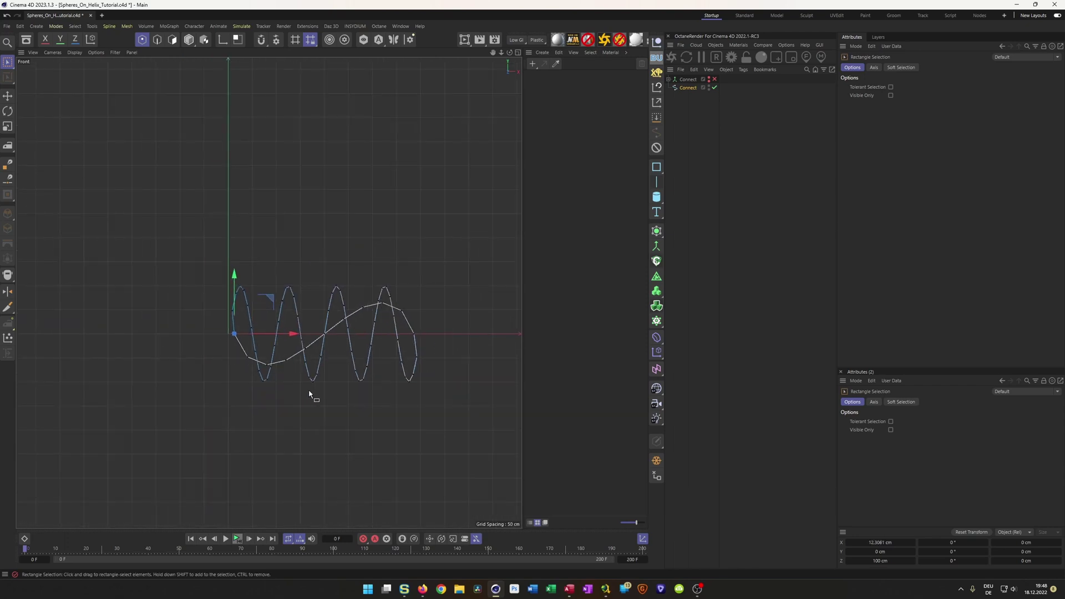
key(Return)
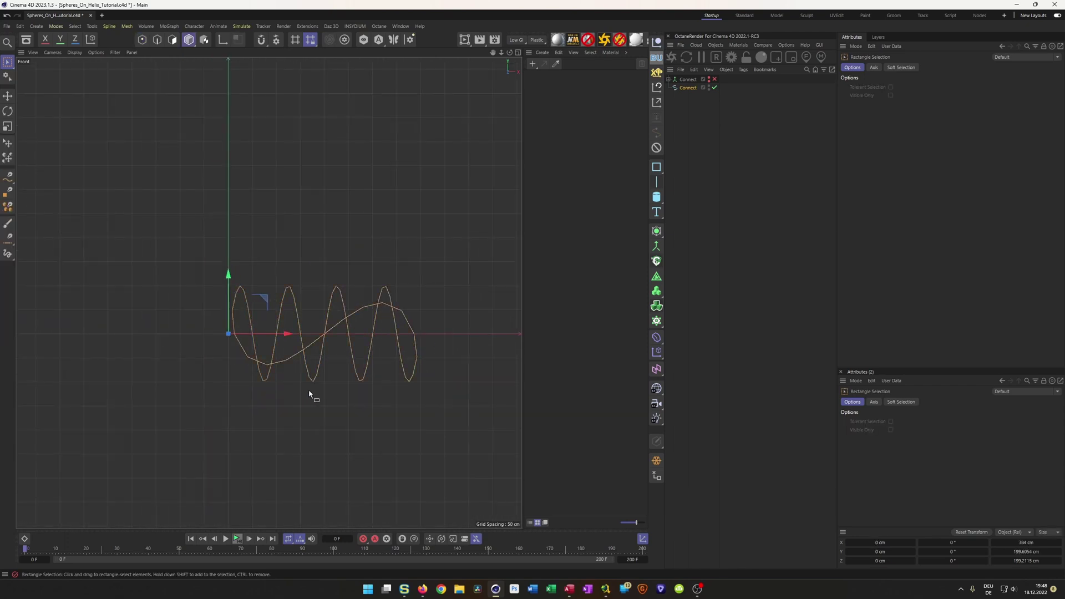
key(ctrl+s)
- Examine the closed spline's shape in the front, top and perspective views
scroll(333, 325, up, 3)
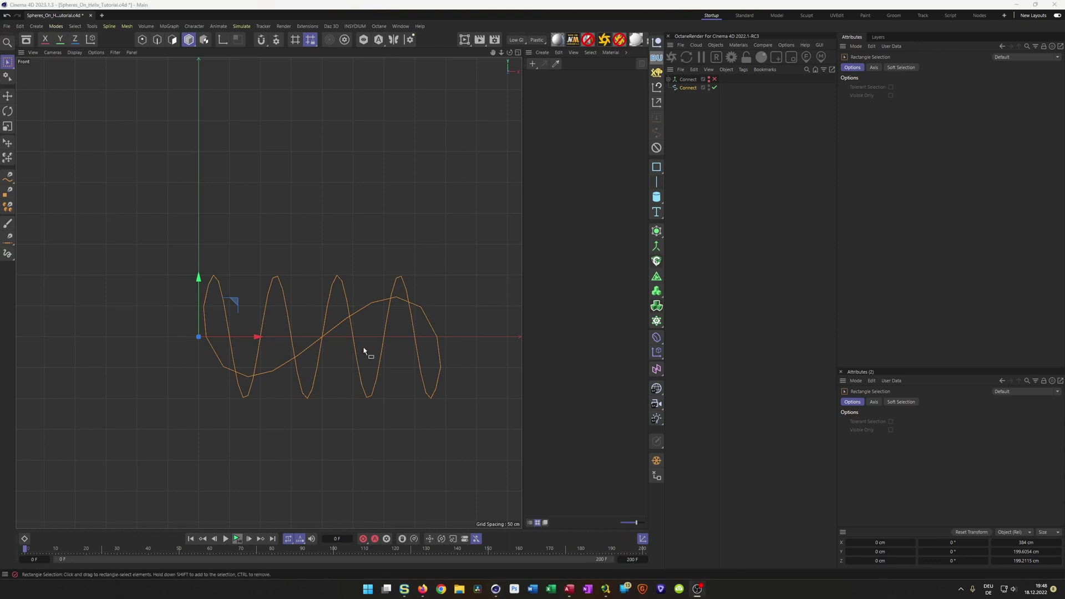
middle_click(369, 317)
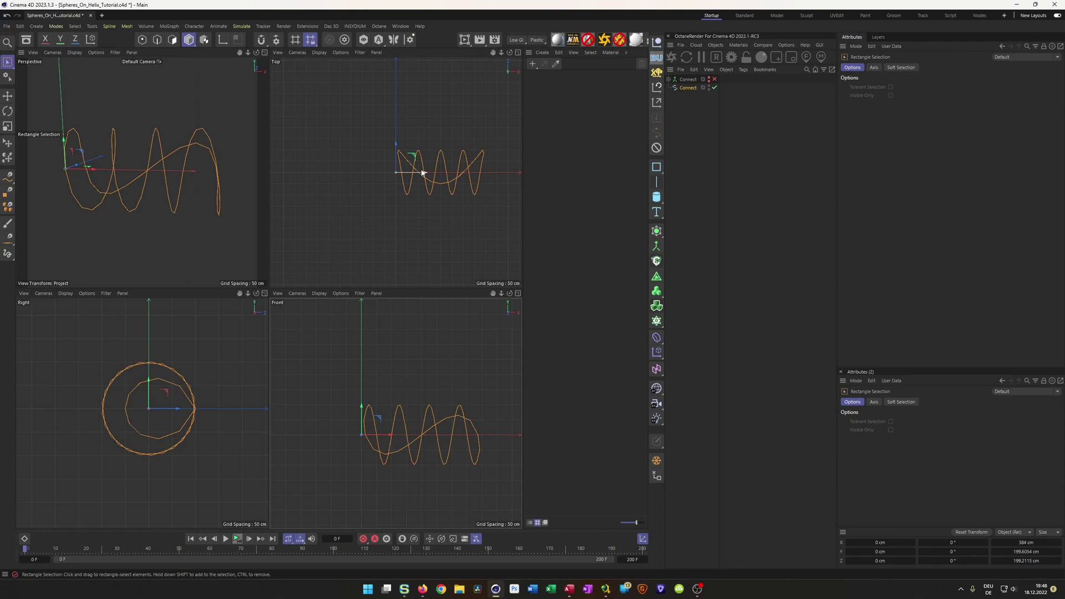
scroll(475, 178, up, 3)
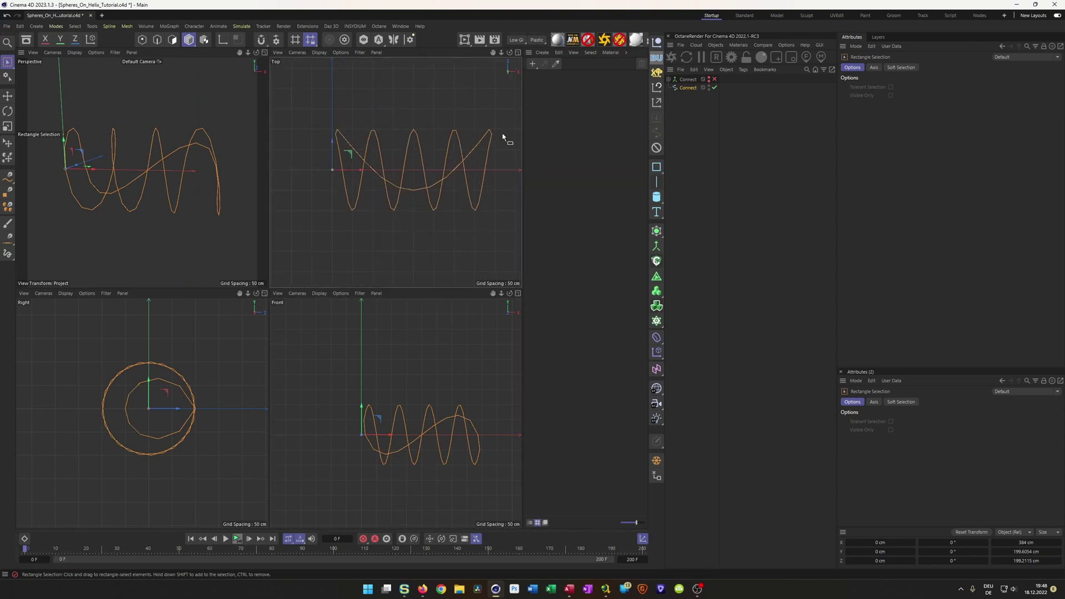
middle_click(388, 421)
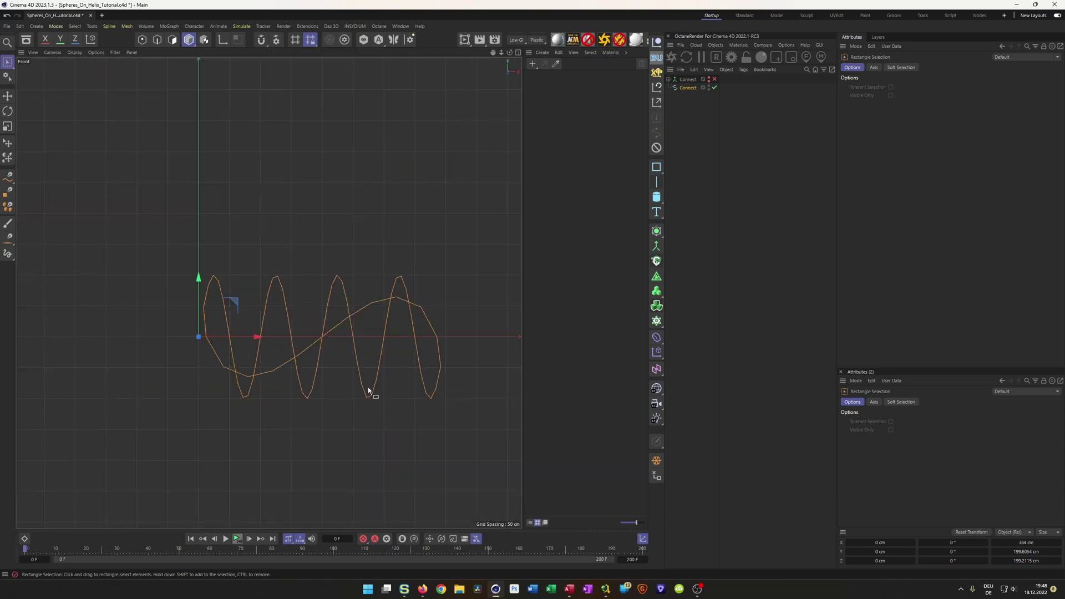
click(688, 87)
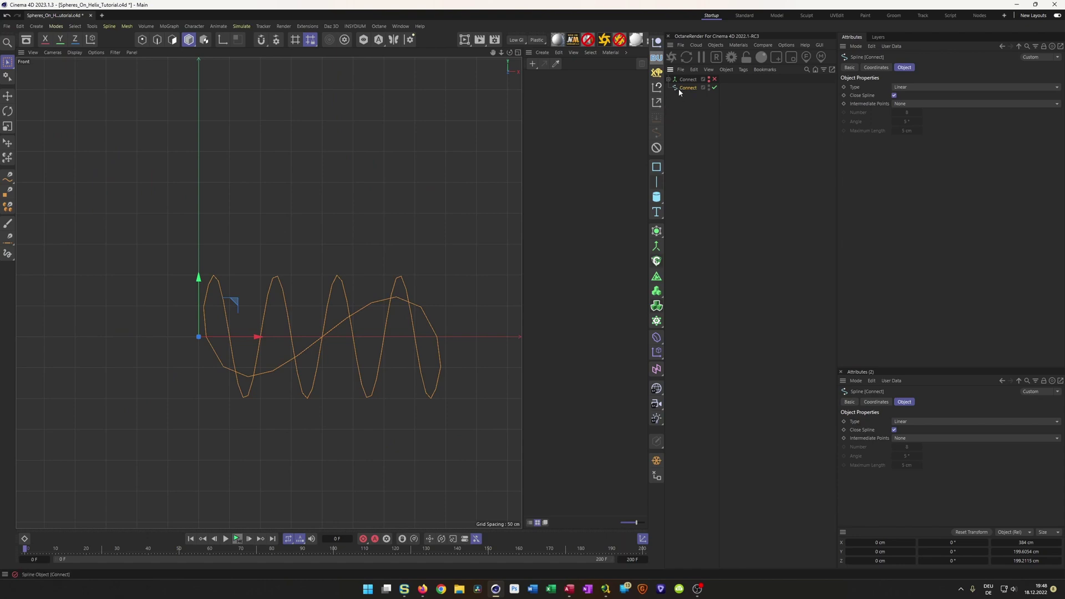
middle_click(289, 272)
middle_click(130, 206)
alt+drag(131, 205, 238, 285)
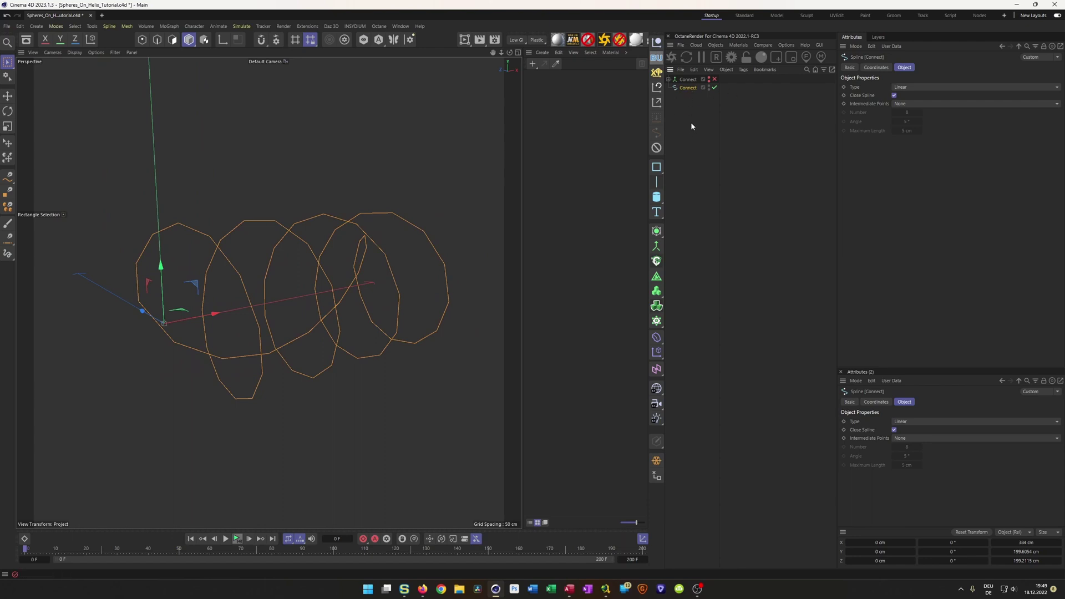
- Centre the spline's axis on all of its points with Axis Center and keep the spline selected
click(656, 102)
drag(696, 103, 705, 173)
click(725, 286)
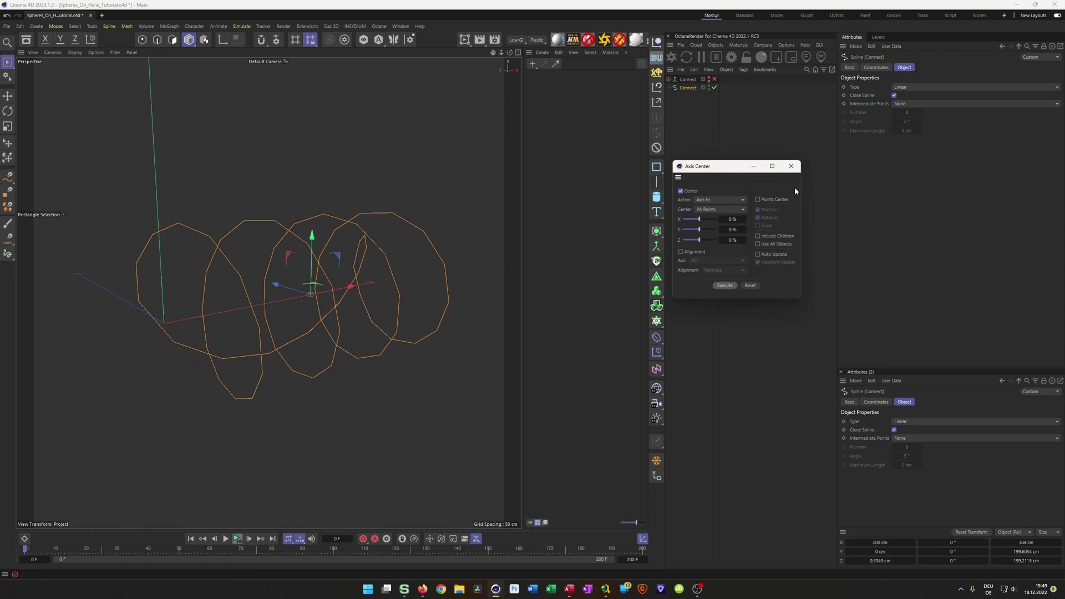
click(791, 166)
click(792, 167)
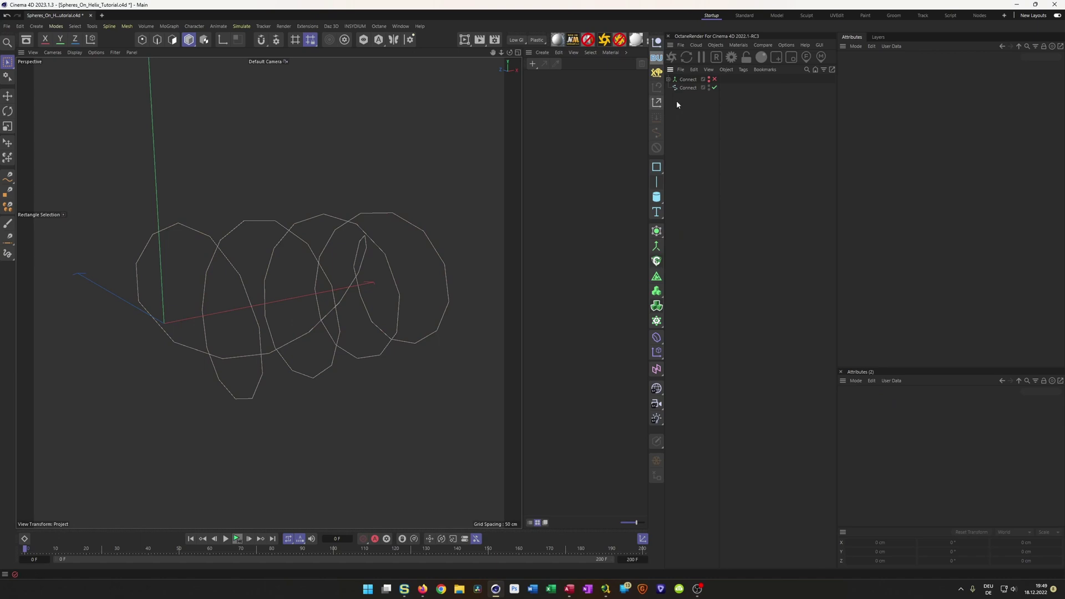
click(686, 88)
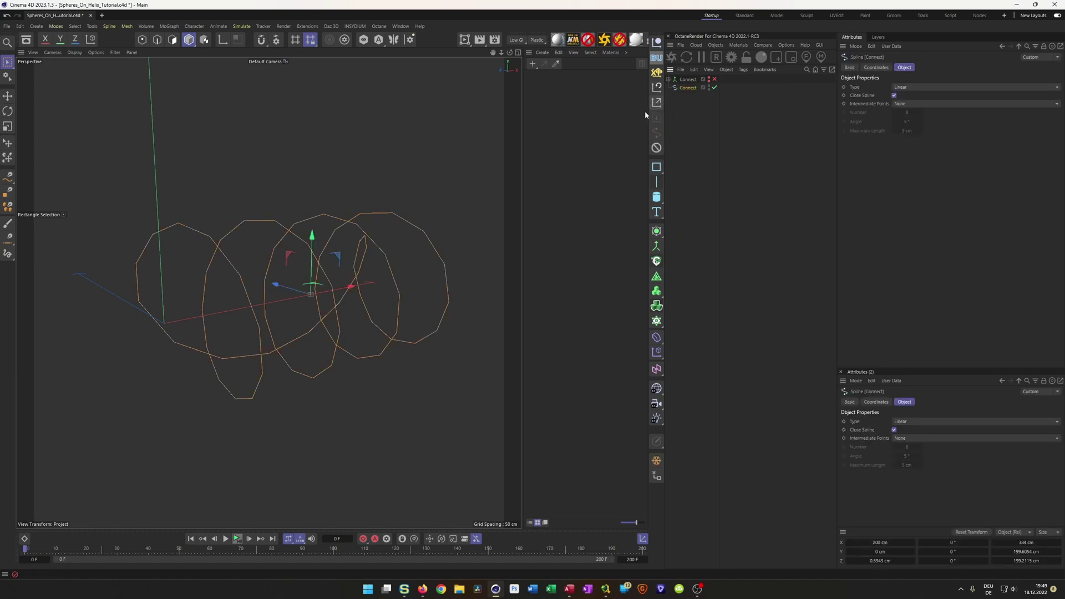
click(92, 26)
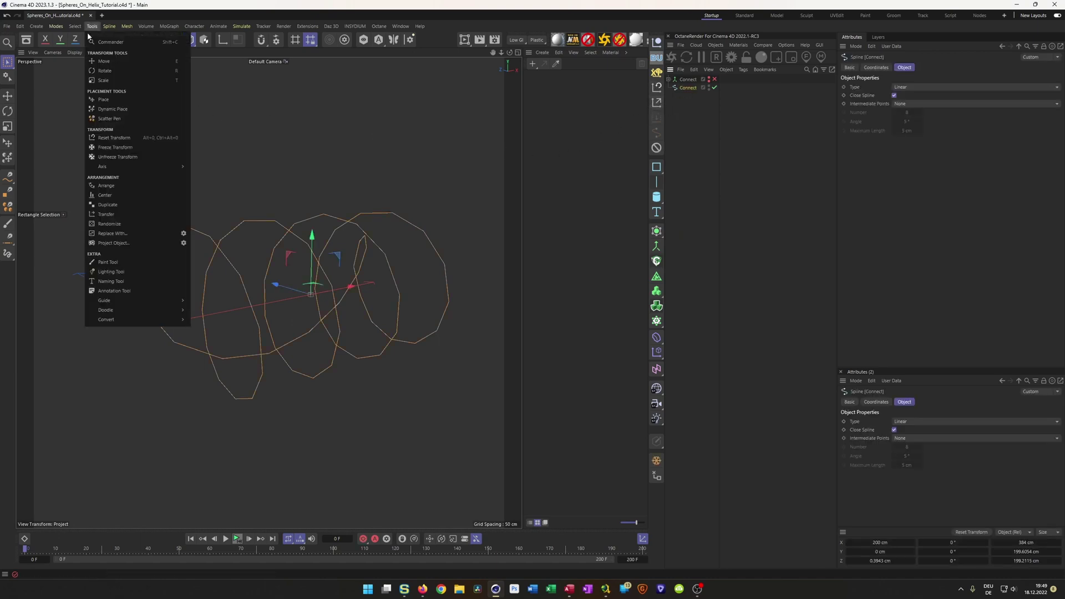
mouse_move(102, 167)
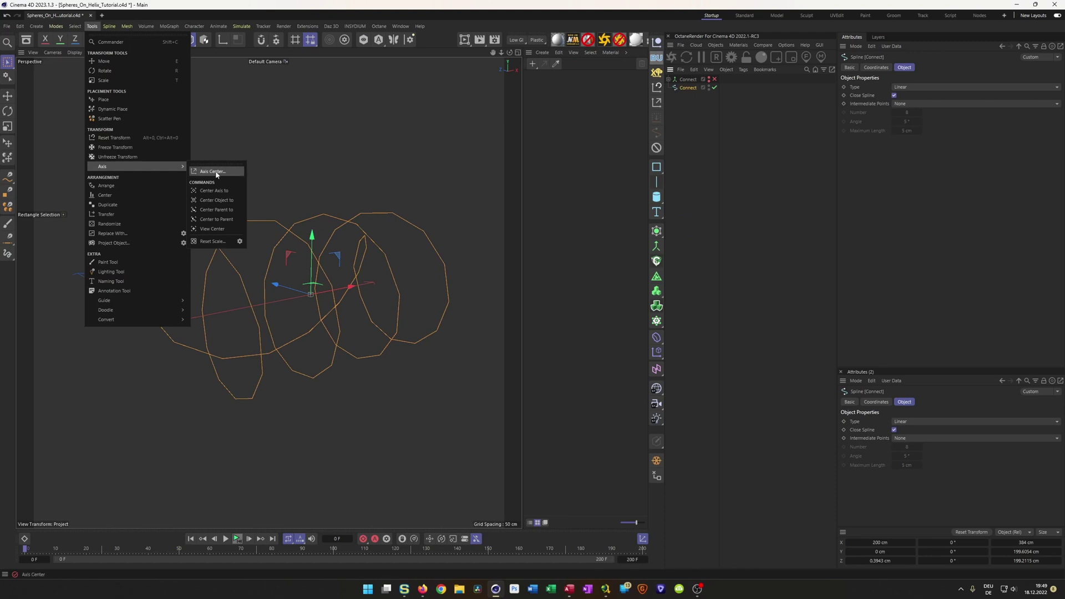
click(606, 21)
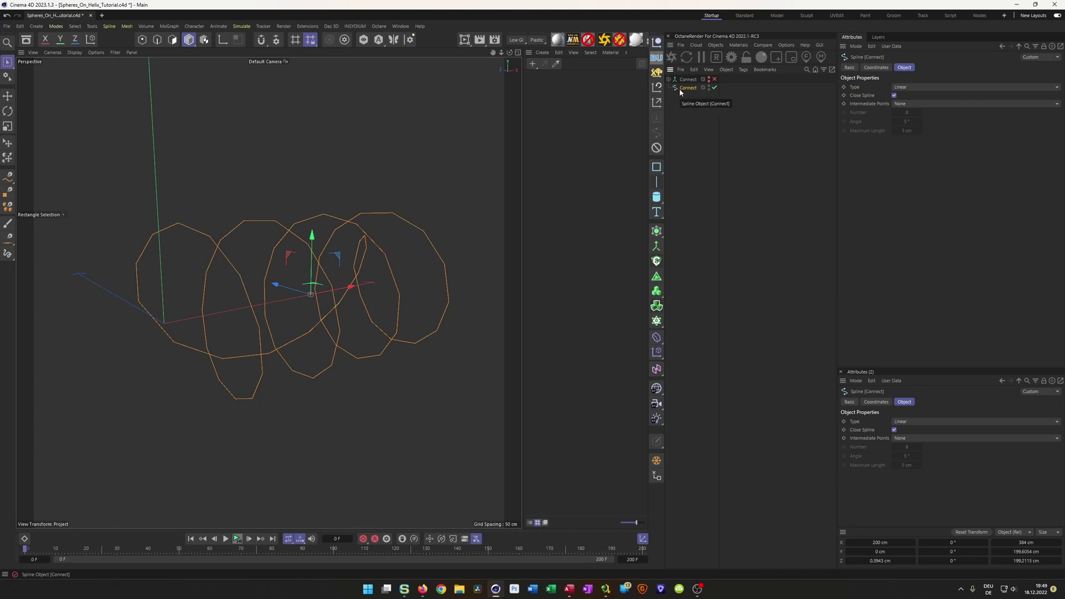
- Move the centred spline to the world origin with Reset Transform
click(657, 87)
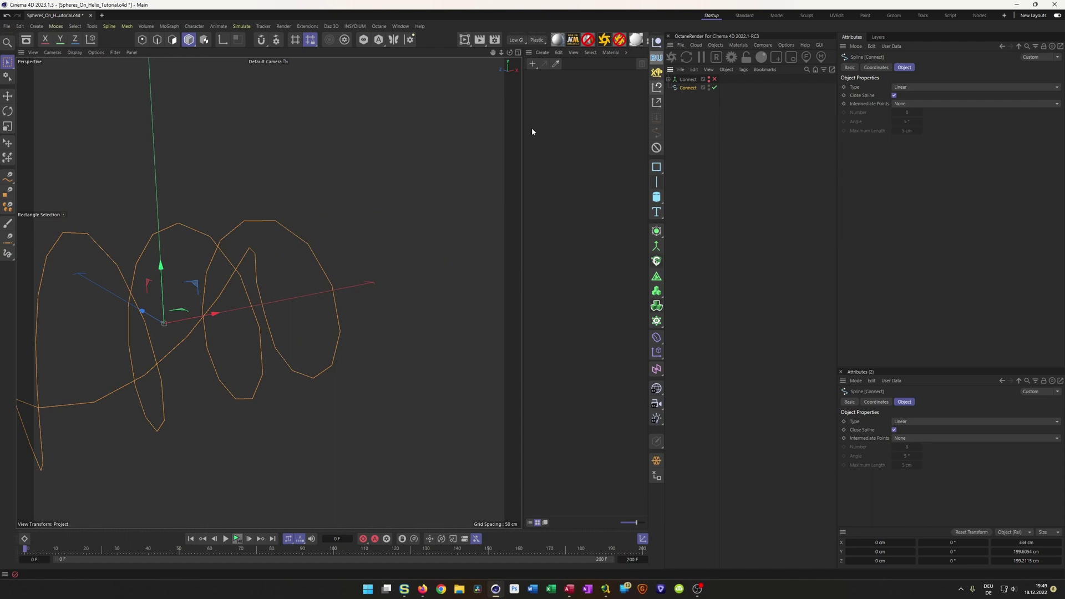
scroll(201, 282, down, 2)
alt+middle_drag(203, 282, 276, 270)
alt+drag(276, 270, 283, 267)
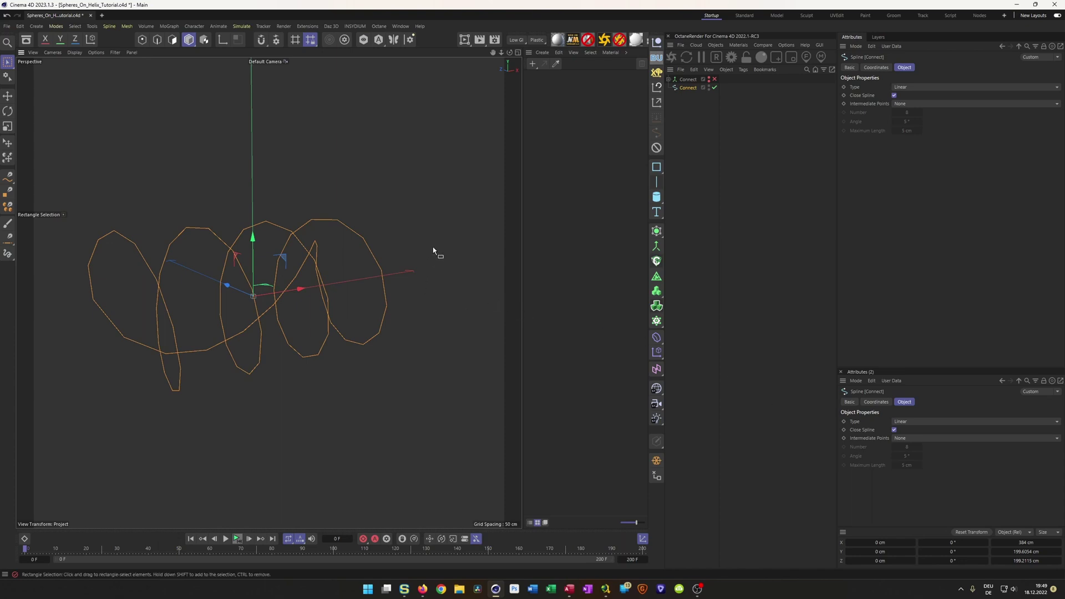
- Search the Commander for the Reset Transform command and dismiss the search
key(shift+c)
text(reset tr)
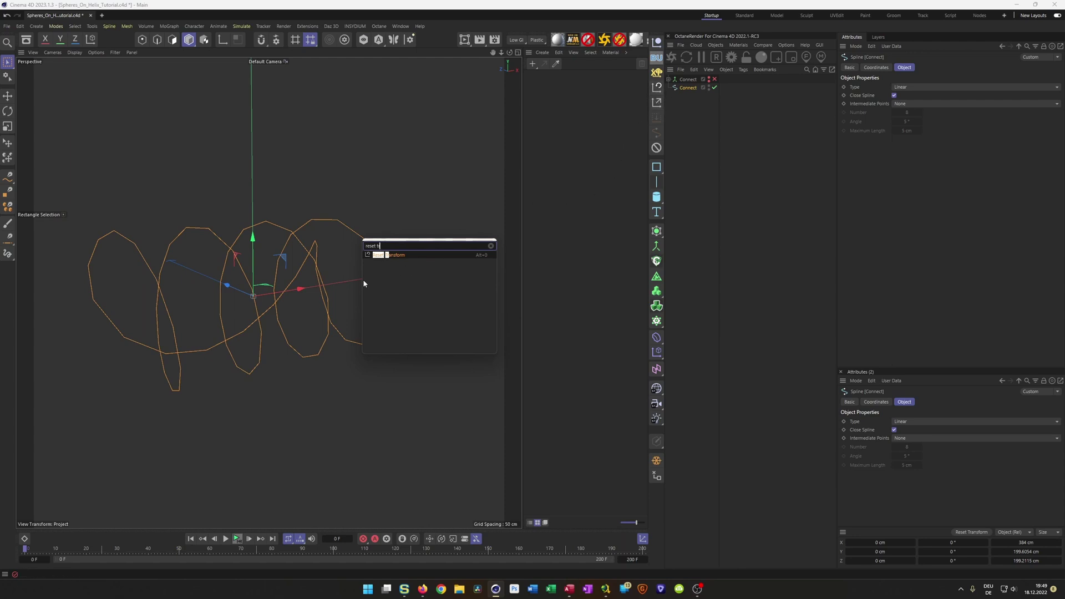
drag(370, 257, 657, 115)
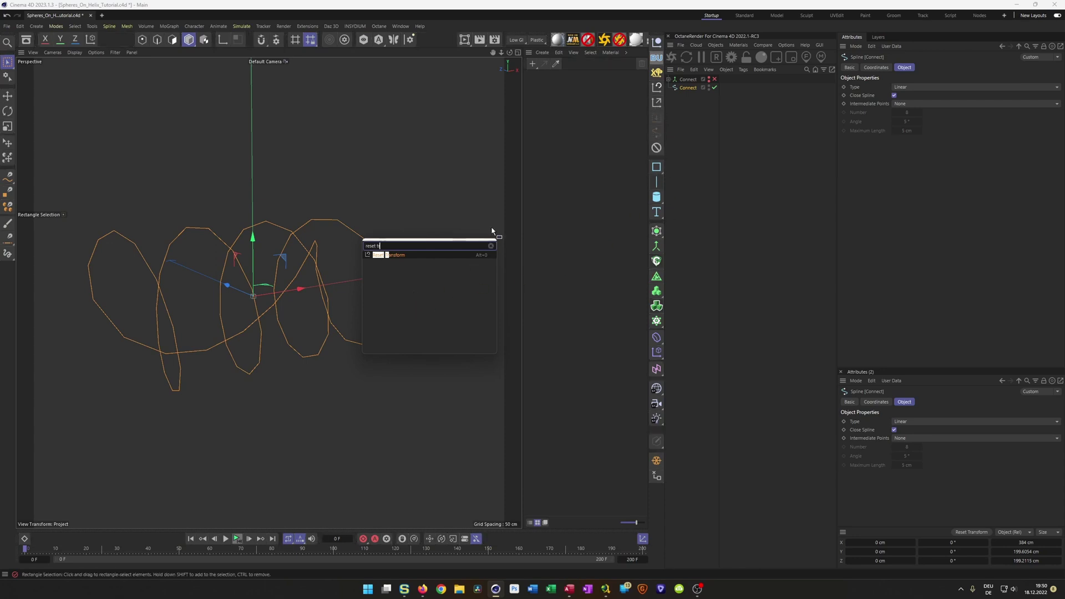
key(Escape)
- Set the spline's pitch rotation (R.P) to 90° so the return curve faces downward in the front view
alt+drag(328, 297, 327, 297)
middle_click(328, 297)
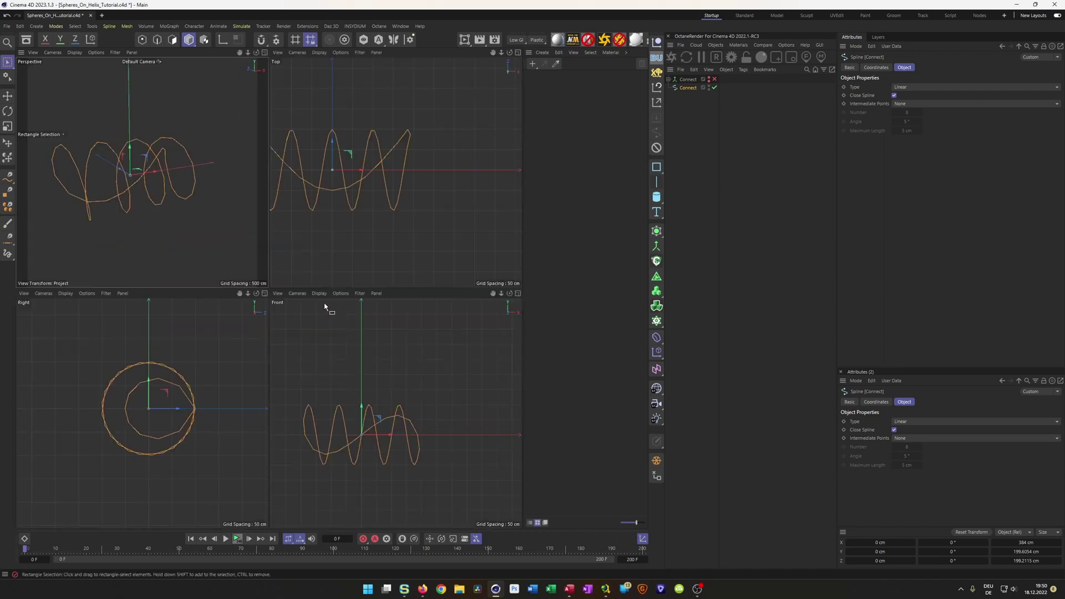
middle_click(395, 360)
alt+middle_drag(284, 340, 368, 328)
middle_click(368, 328)
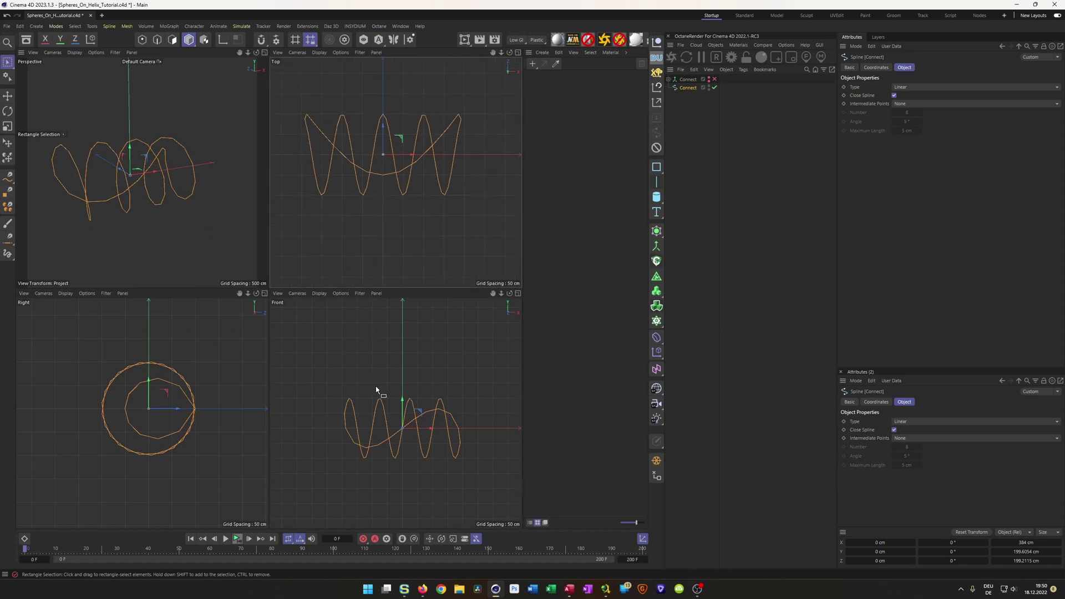
middle_click(348, 368)
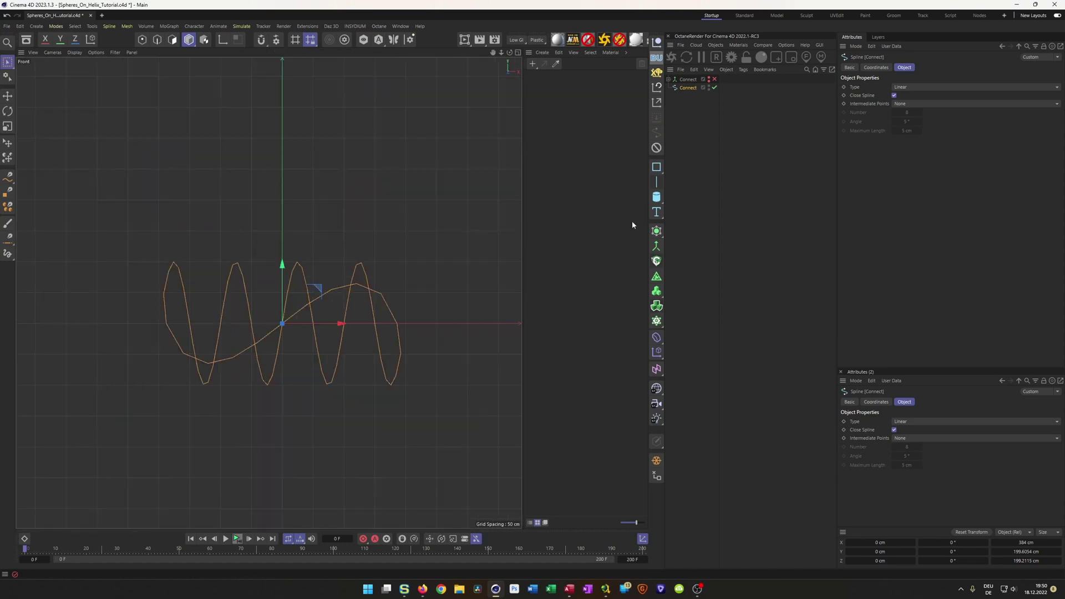
click(876, 67)
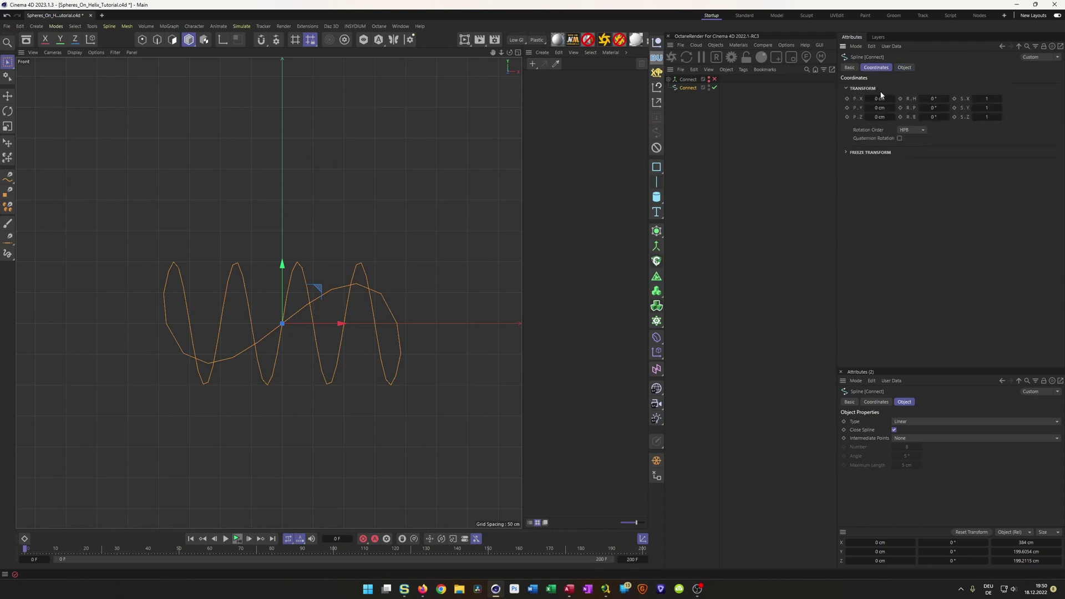
drag(933, 108, 985, 107)
click(935, 111)
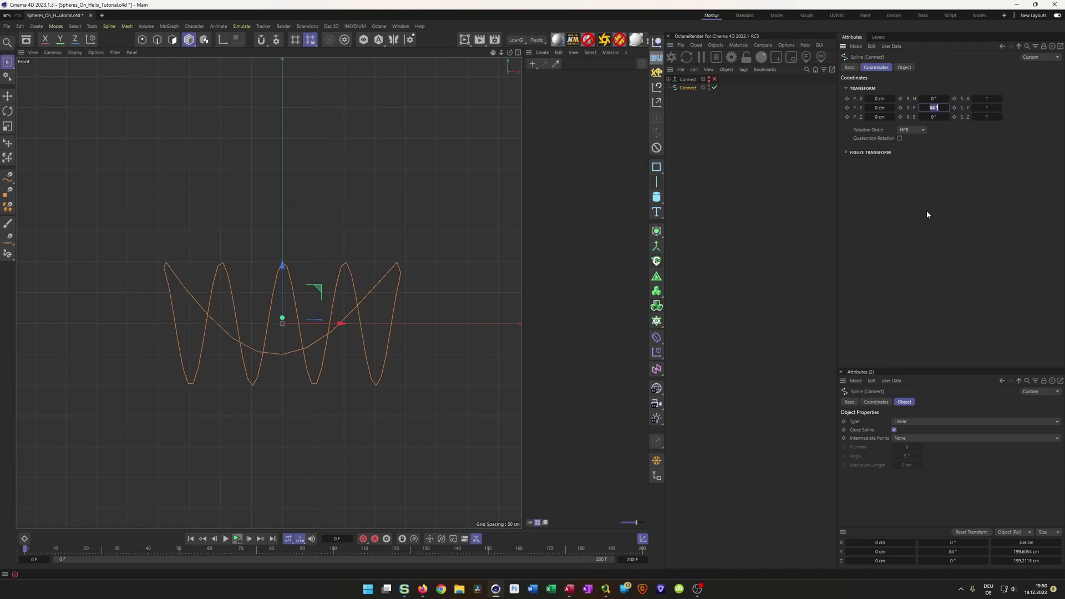
text(90)
key(Return)
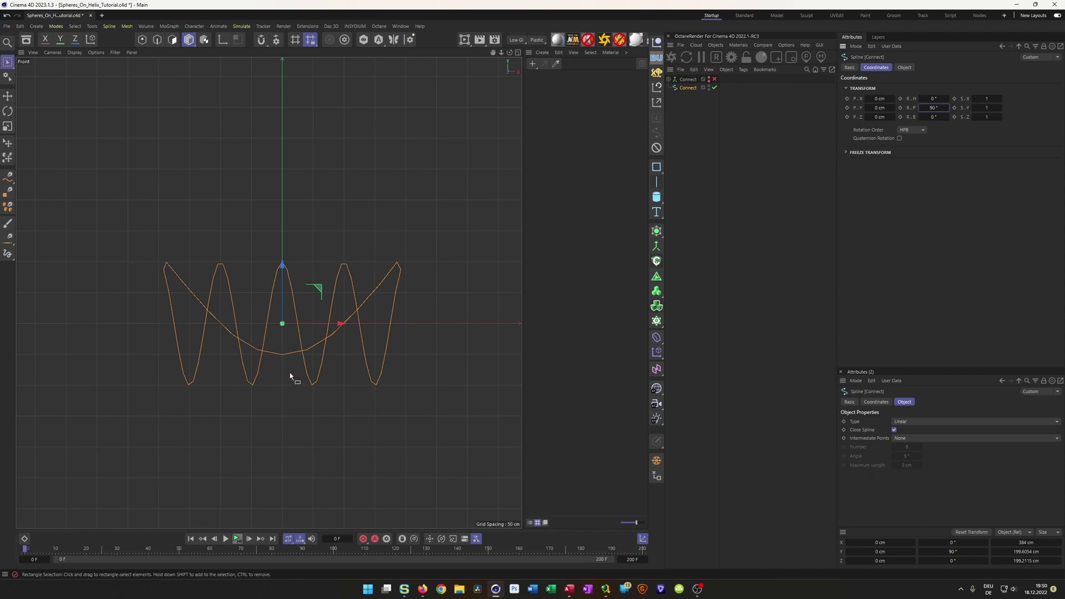
- With axis modification enabled, set the spline axis's pitch rotation to 0°, leave axis modification and save the project
middle_click(295, 405)
middle_click(179, 219)
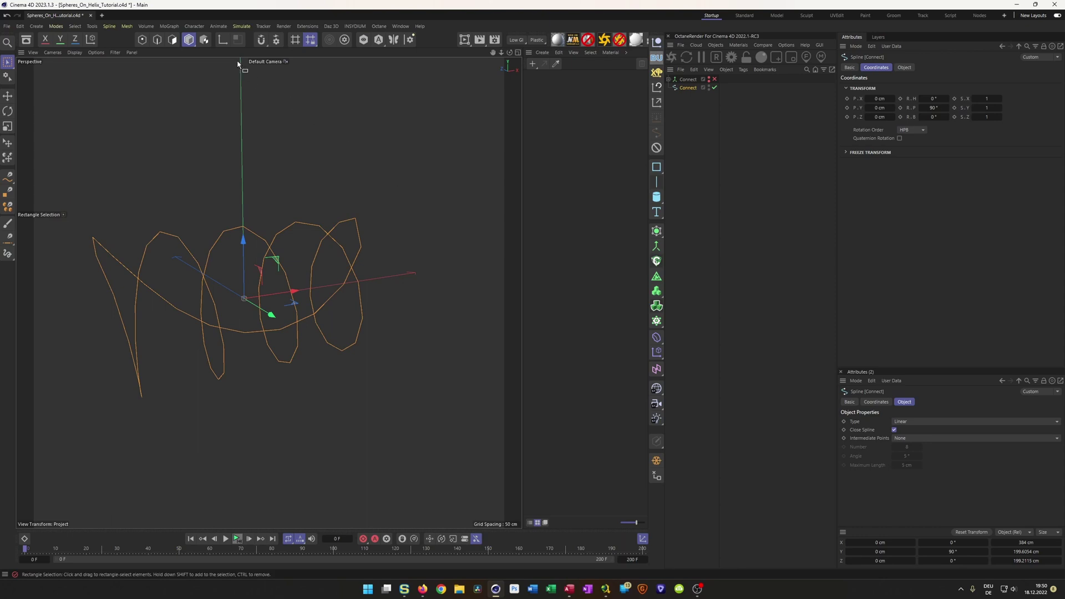
click(225, 44)
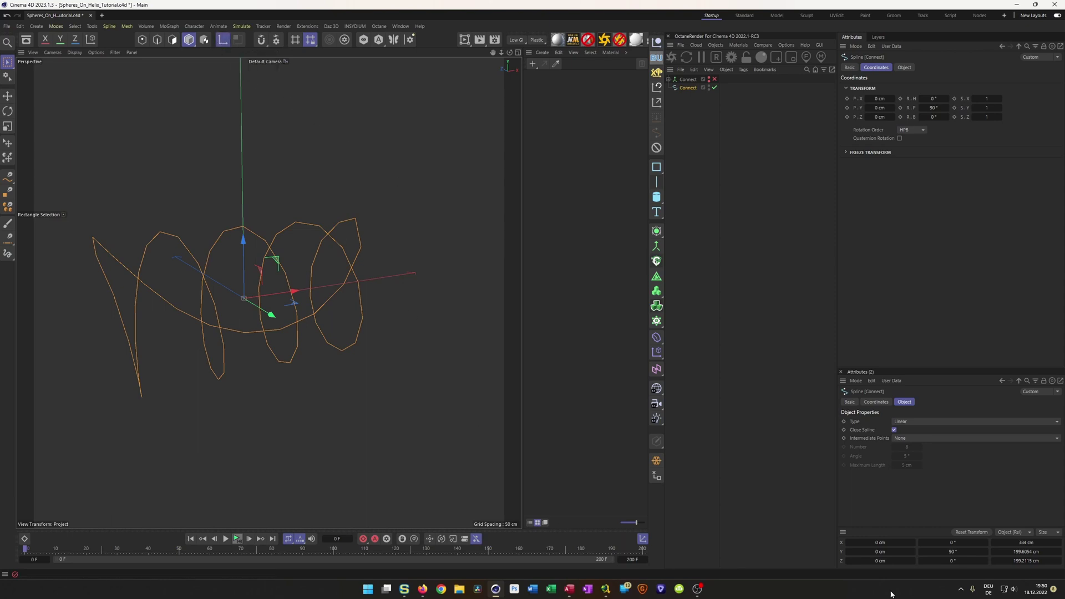
text(0)
key(Return)
click(222, 39)
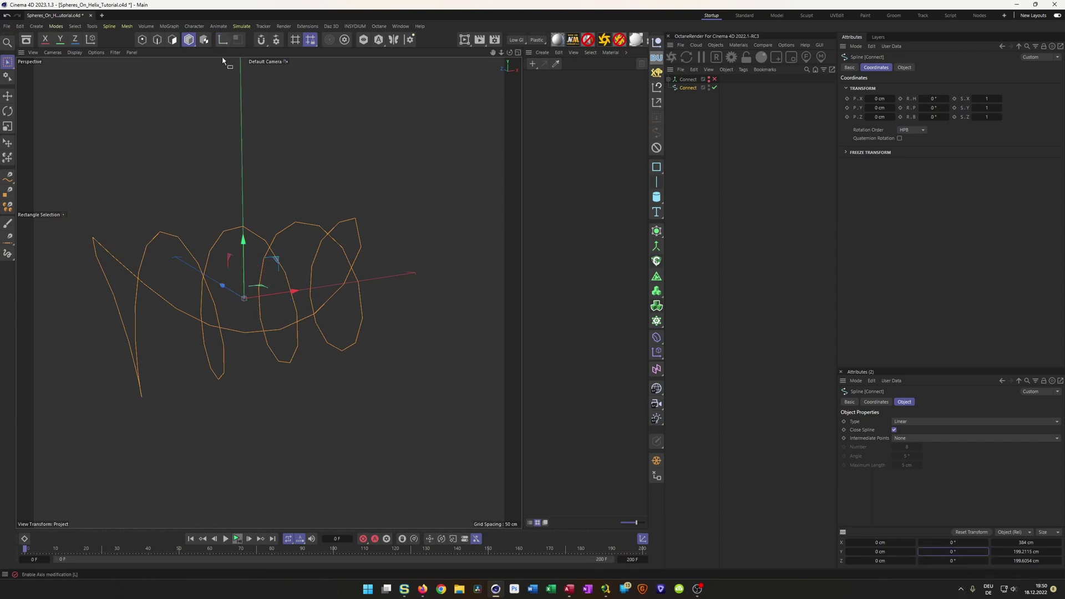
key(ctrl+s)
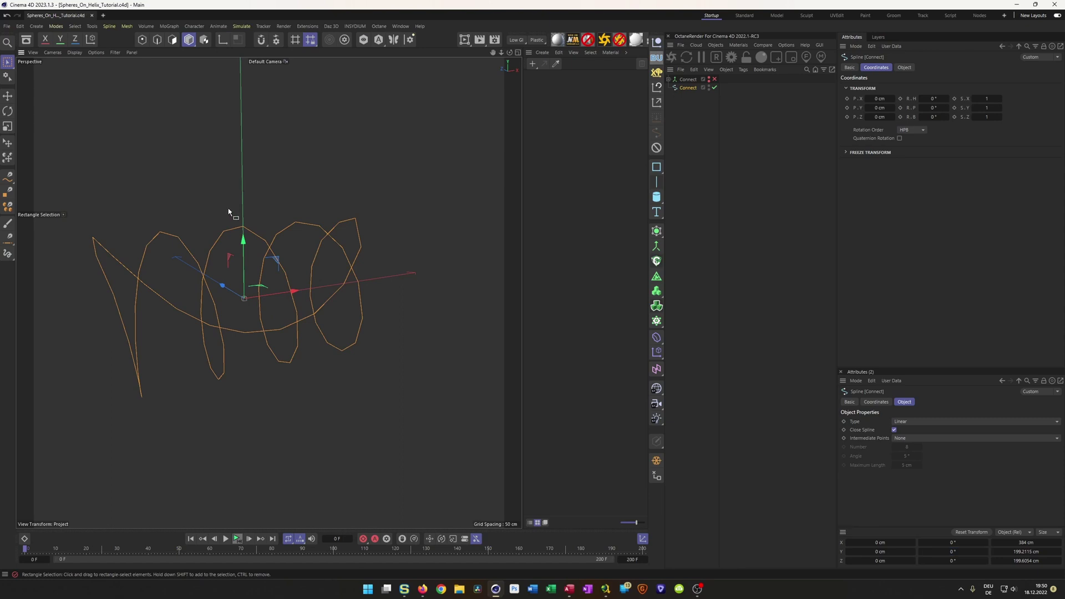
mouse_move(246, 303)
alt+mouse_down()
mouse_move(286, 314)
mouse_move(239, 302)
alt+mouse_up()
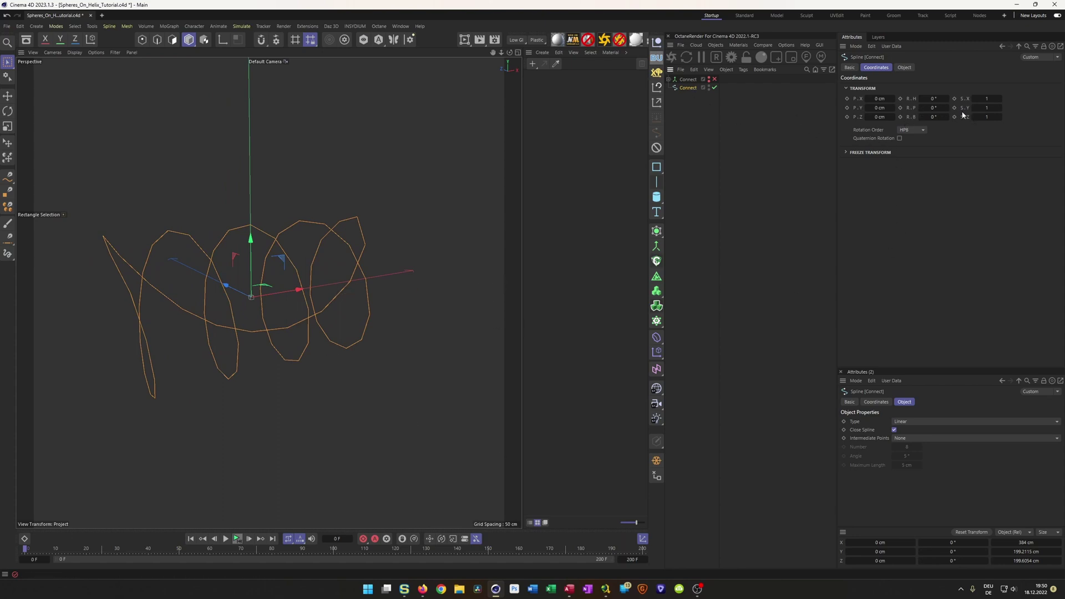
click(851, 153)
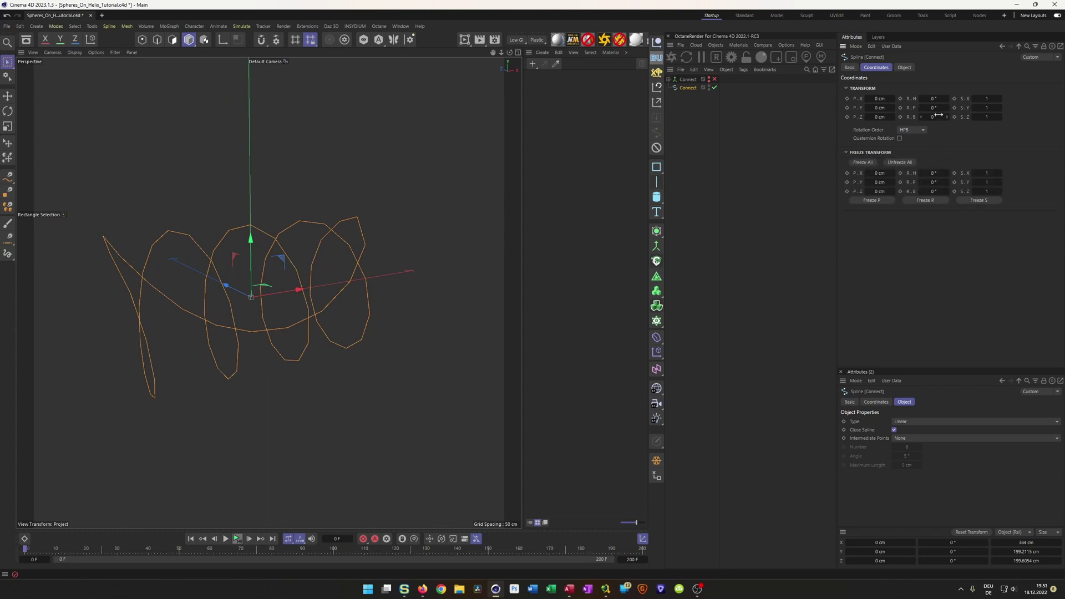
click(847, 153)
alt+drag(302, 305, 282, 328)
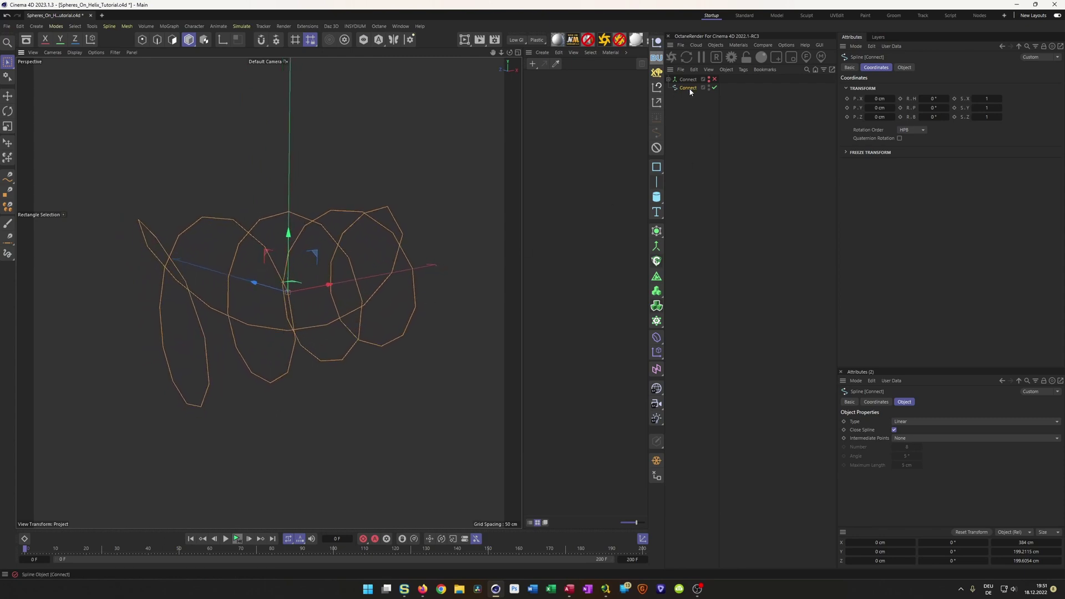
- Set the closed Connect spline's type to B-Spline and its intermediate points to Uniform
click(904, 67)
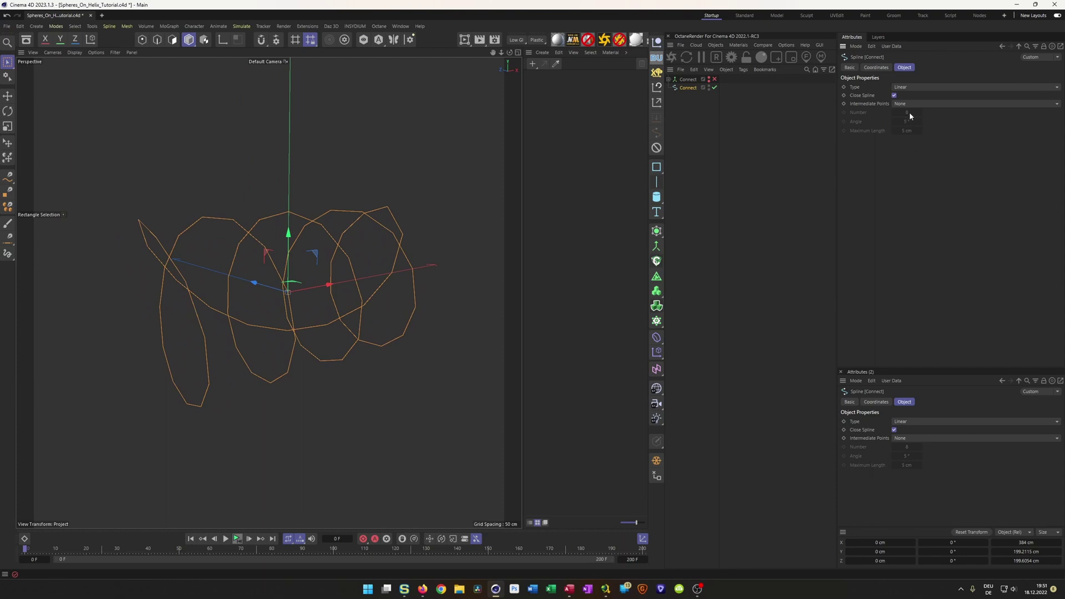
click(915, 87)
click(953, 124)
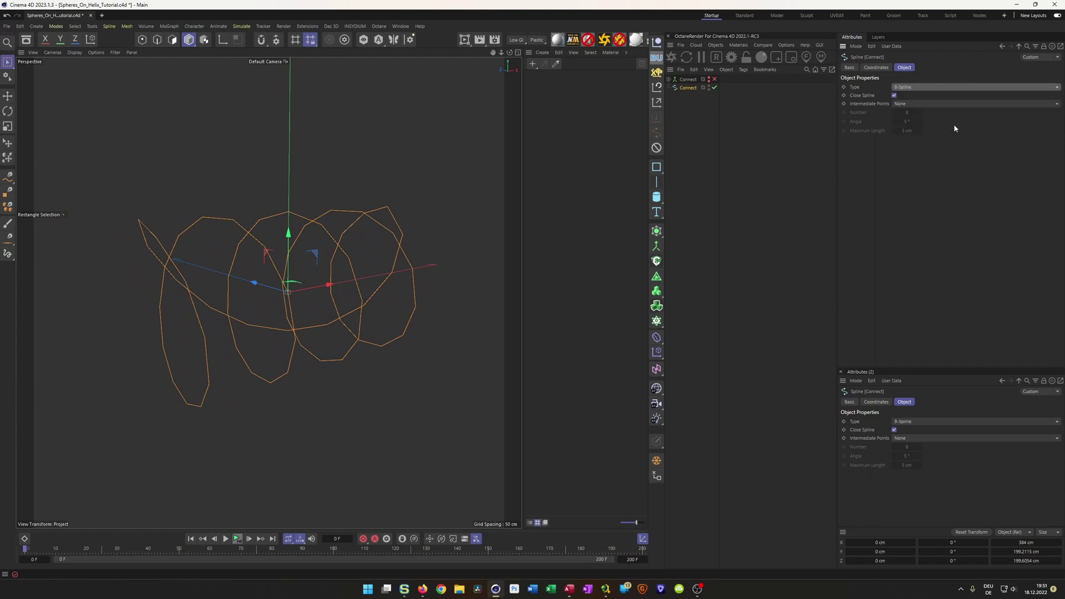
click(904, 104)
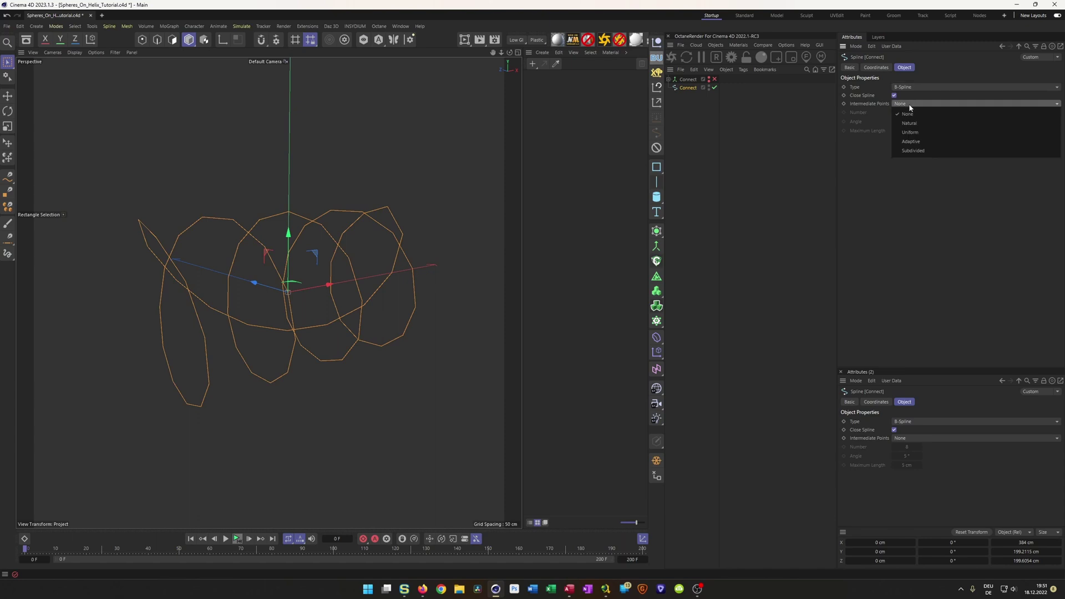
click(920, 132)
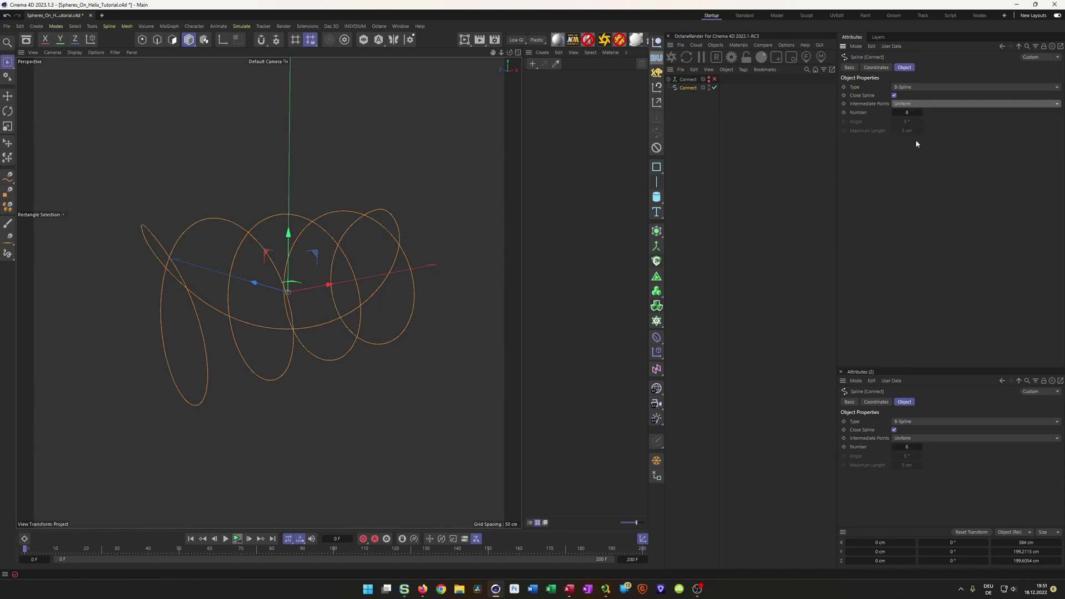
- Set the number of uniform intermediate points on the Connect spline to 4
mouse_move(251, 265)
alt+mouse_down()
mouse_move(209, 262)
mouse_move(244, 261)
mouse_move(262, 281)
alt+mouse_up()
double_click(907, 112)
text(0)
key(Return)
click(922, 113)
click(922, 113)
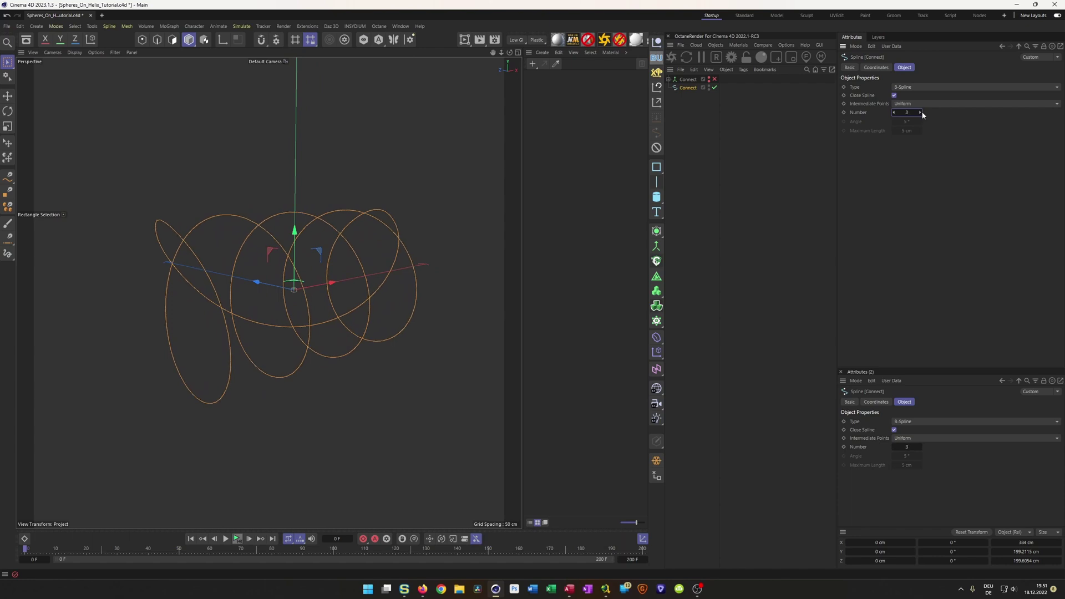
alt+drag(416, 218, 304, 258)
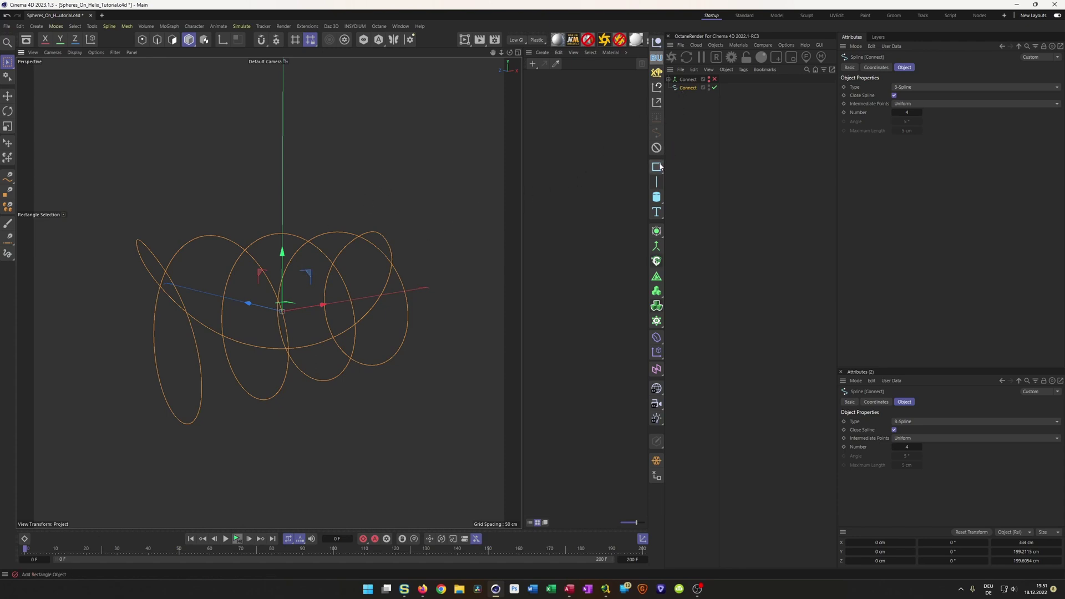
- Add an Arc spline with a 20 cm radius and show it close up in the front view
drag(659, 168, 704, 185)
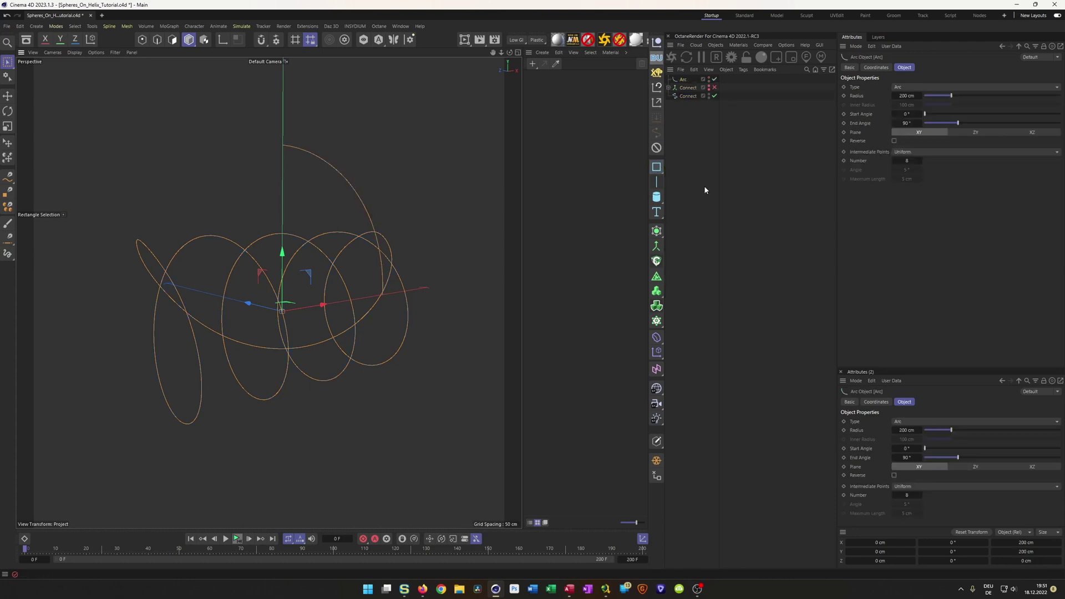
double_click(906, 96)
text(20)
key(Return)
middle_click(369, 351)
middle_click(380, 387)
scroll(302, 350, up, 10)
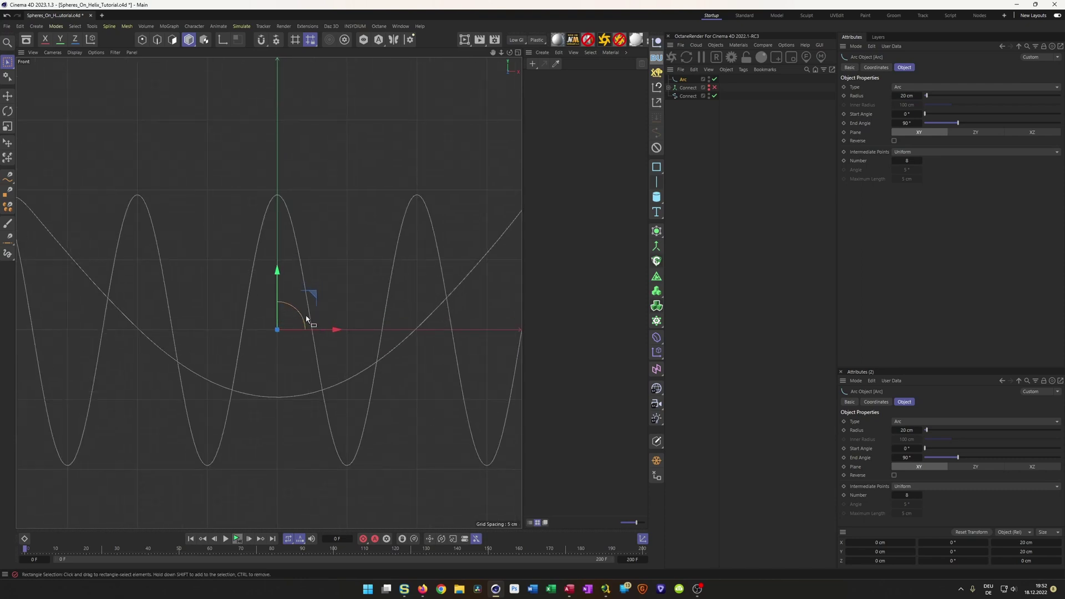
- Set the arc's end angle to 180°
double_click(903, 123)
text(180)
key(Return)
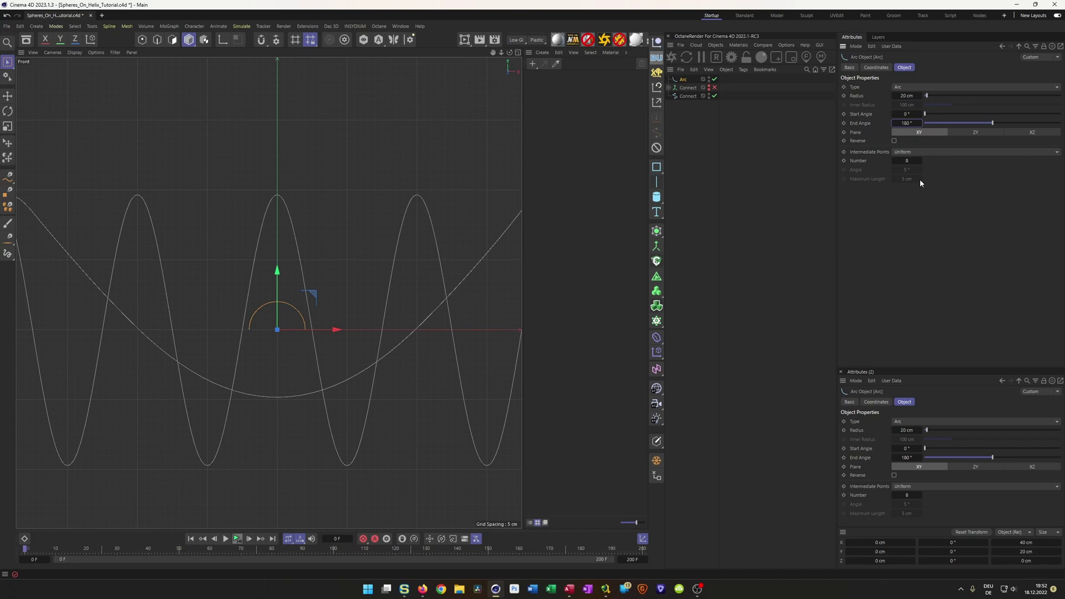
scroll(300, 297, up, 3)
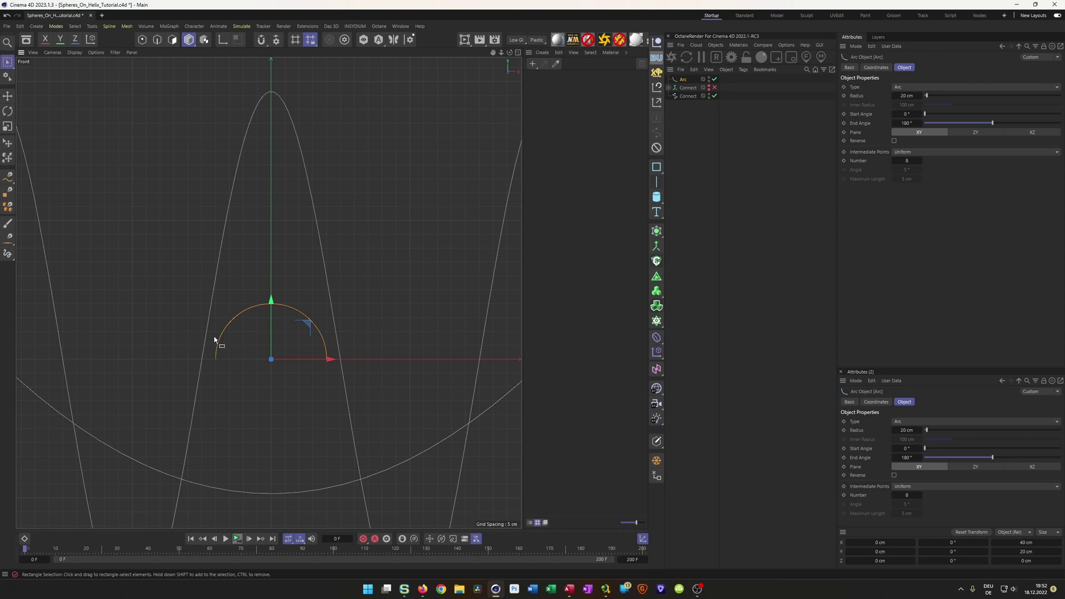
- Set the arc's end angle to 150° and start angle to 30°, return to the perspective view and save the project
click(906, 122)
text(150)
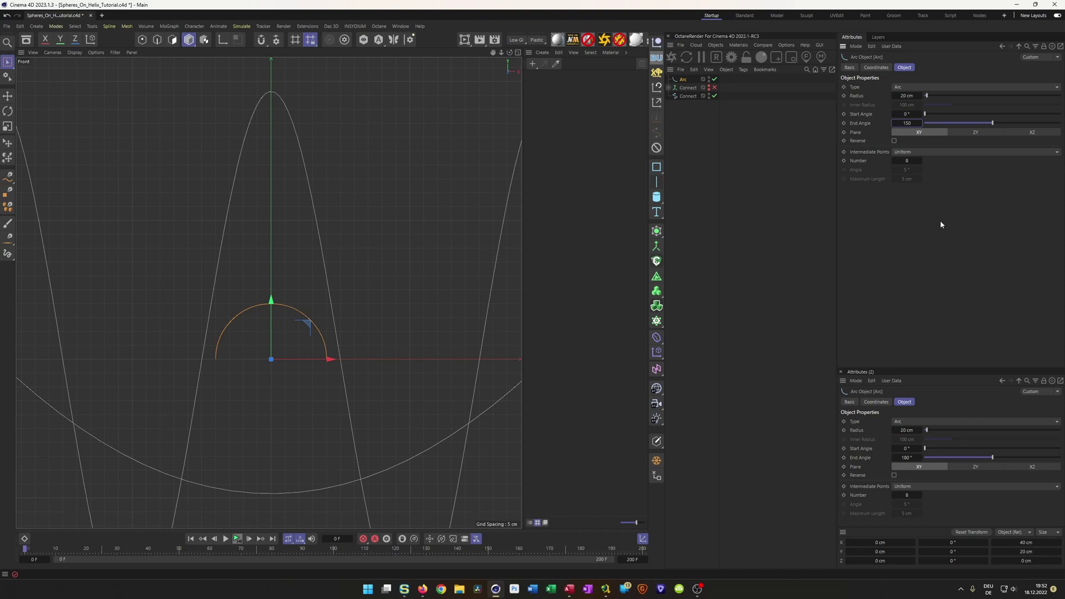
click(909, 113)
text(30)
key(Return)
middle_click(442, 233)
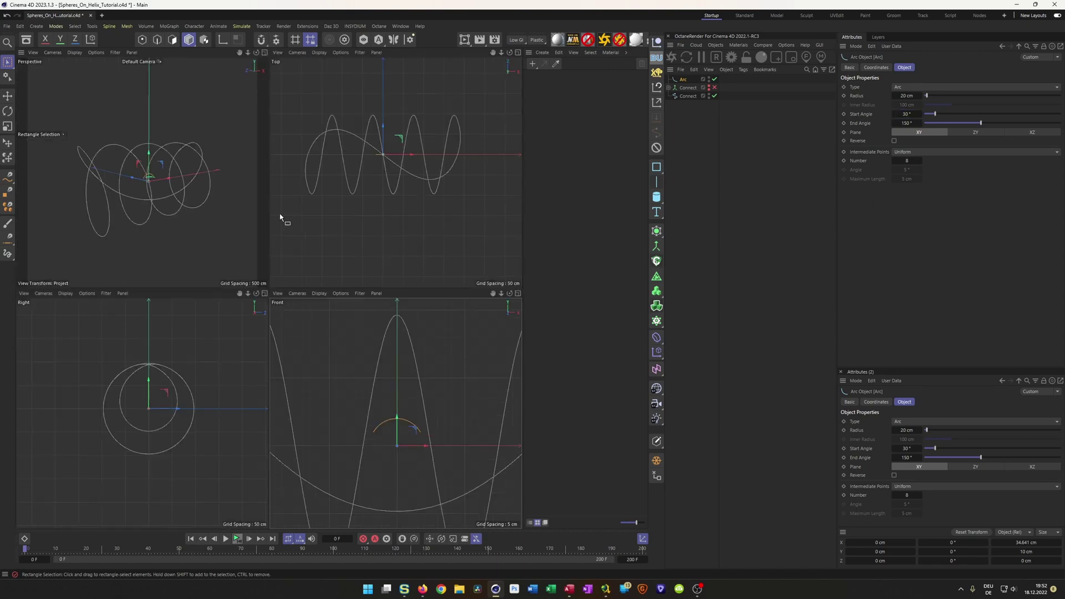
middle_click(187, 200)
key(ctrl+s)
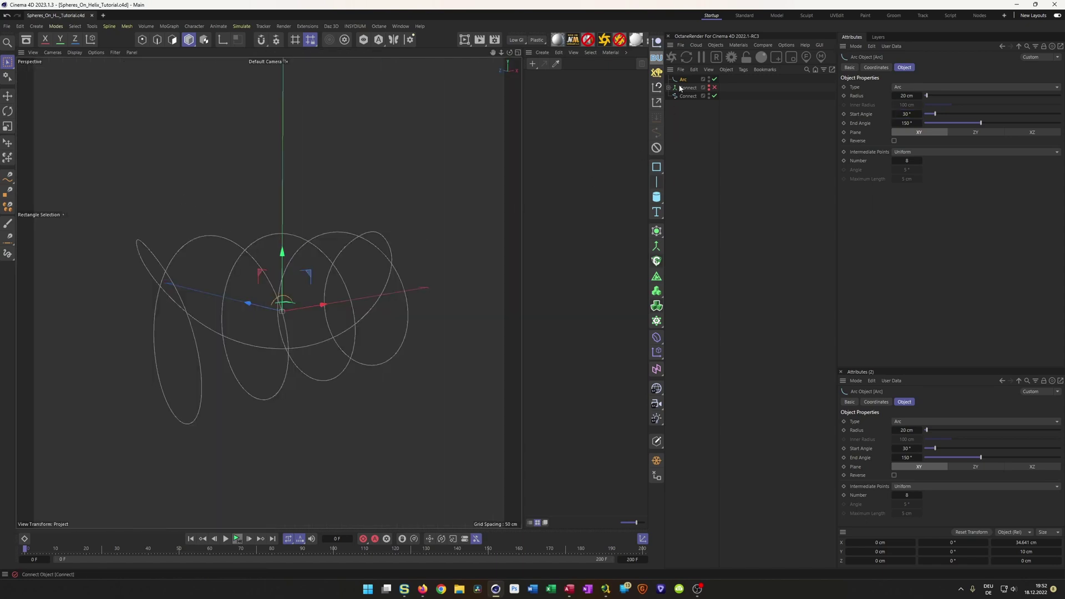
- Create a Sweep generator with the arc as its profile and the closed Connect spline as its path
drag(684, 79, 686, 93)
click(657, 231)
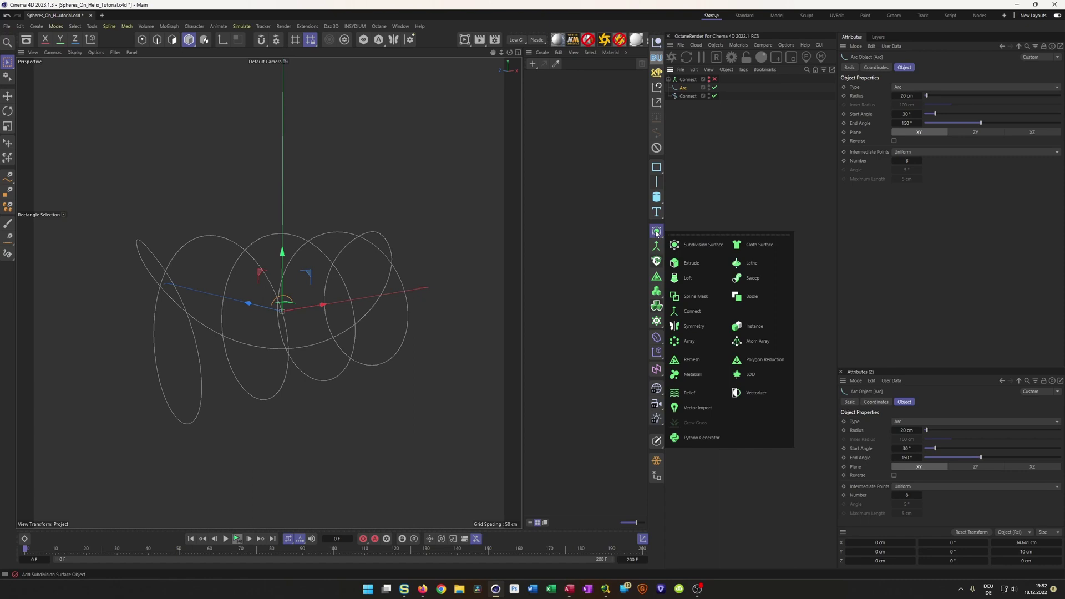
click(754, 279)
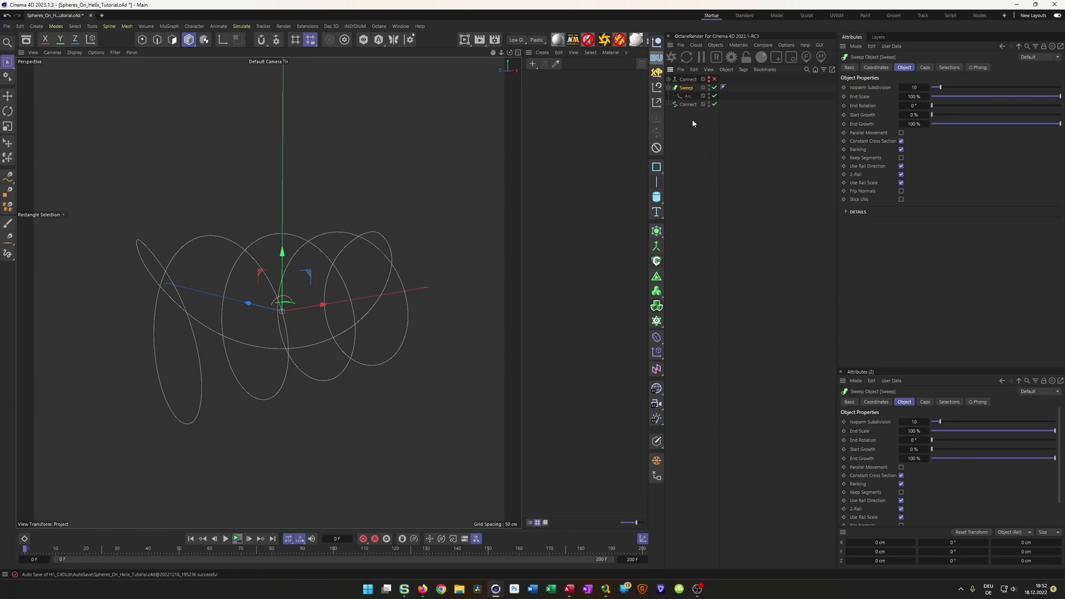
drag(683, 107, 692, 105)
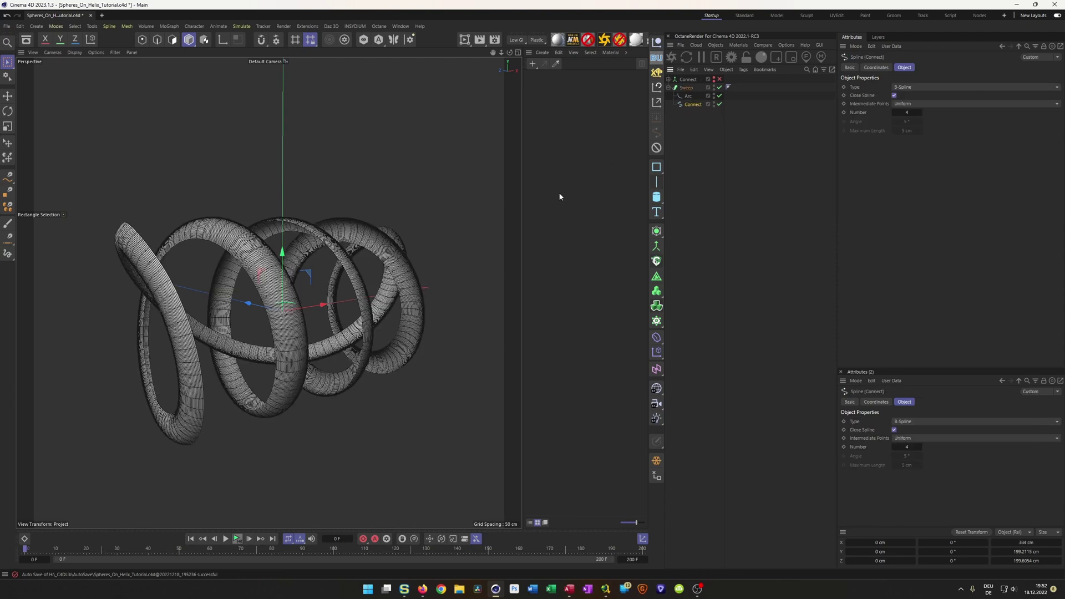
- Set the arc profile's number of intermediate points to 2 and inspect the swept mesh
click(688, 96)
click(905, 161)
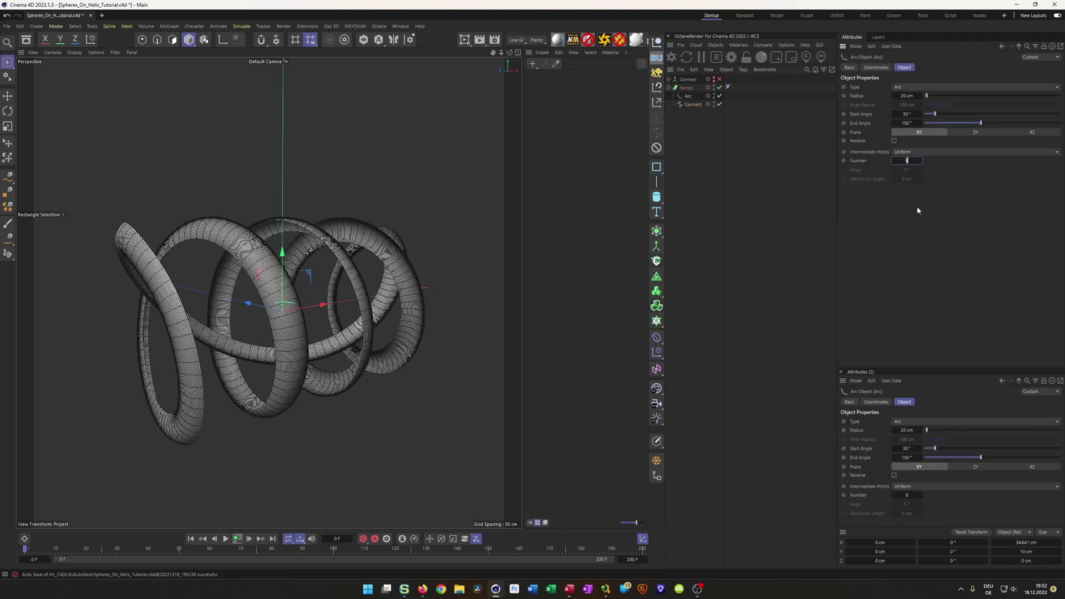
text(2)
key(Return)
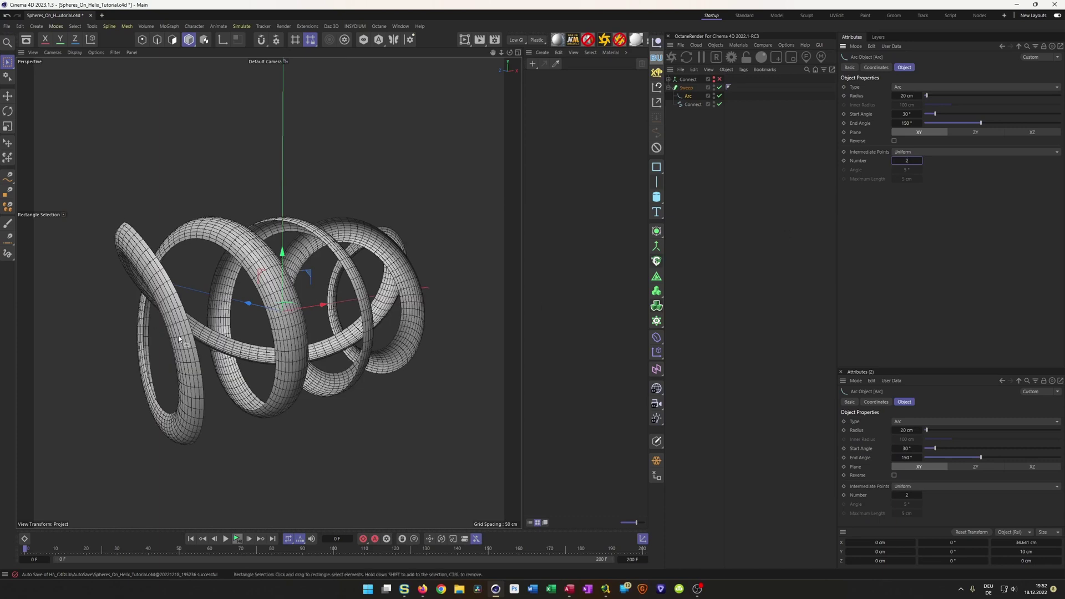
scroll(216, 355, up, 3)
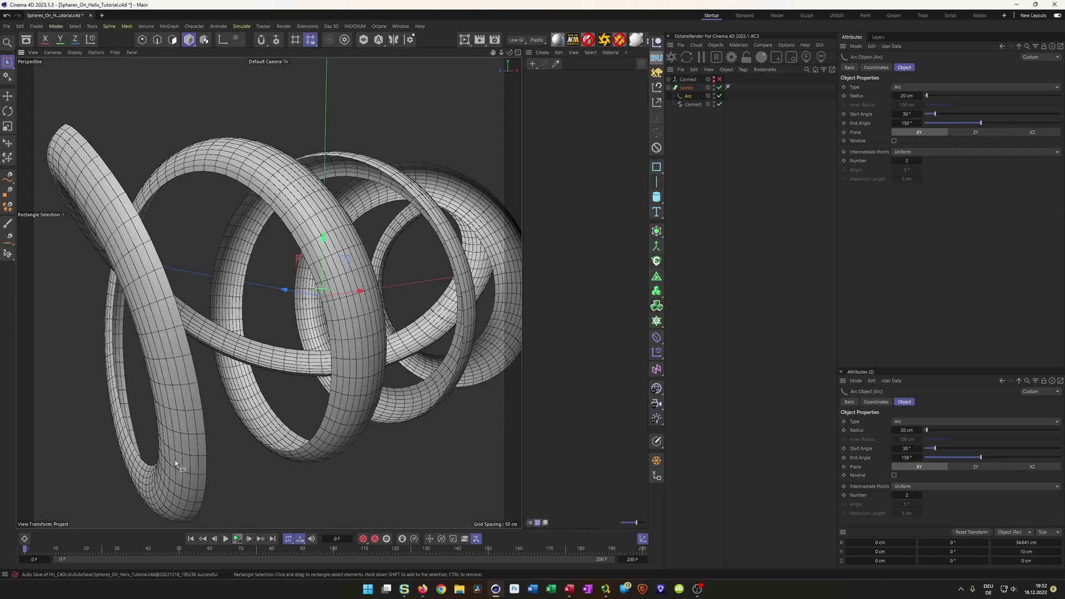
scroll(133, 438, up, 3)
alt+drag(146, 413, 98, 412)
alt+drag(202, 399, 256, 410)
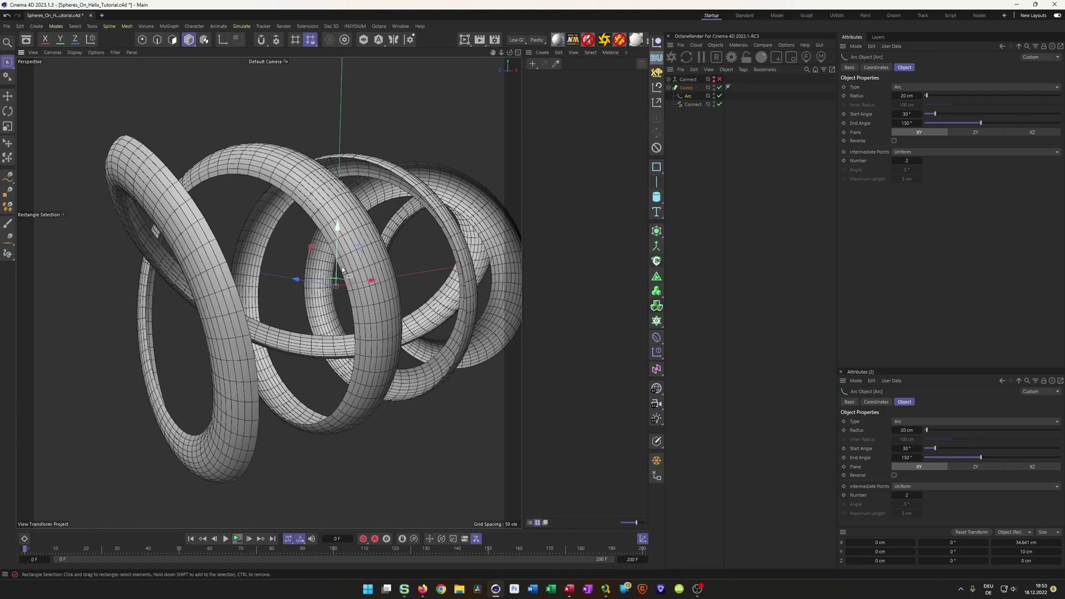
alt+drag(281, 364, 262, 332)
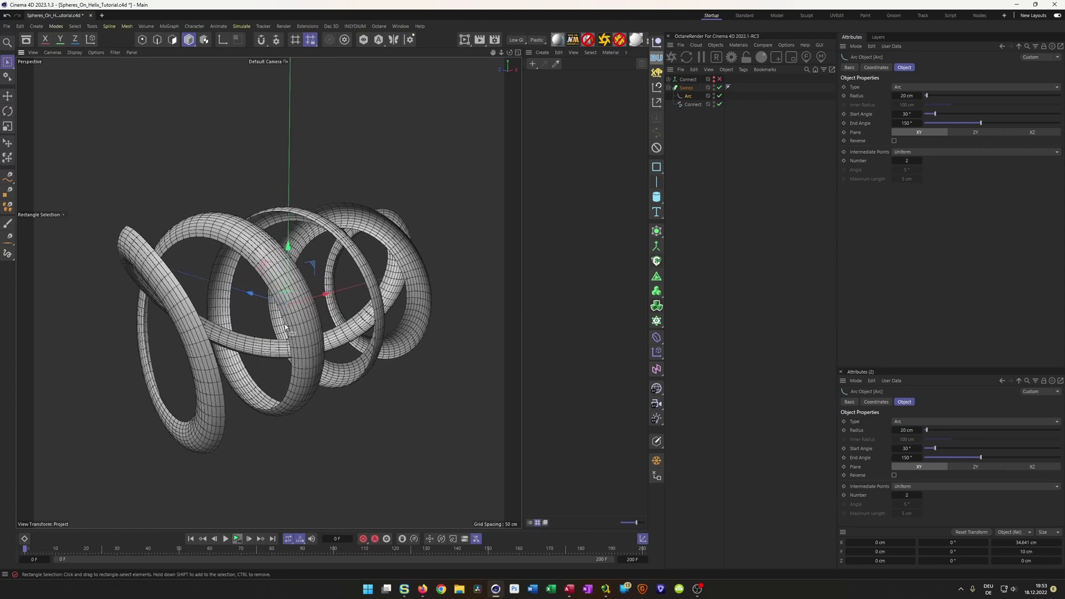
- Turn off the 2-Rail and Use Rail Scale options of the Sweep, keeping the Connect spline nested in it
click(686, 88)
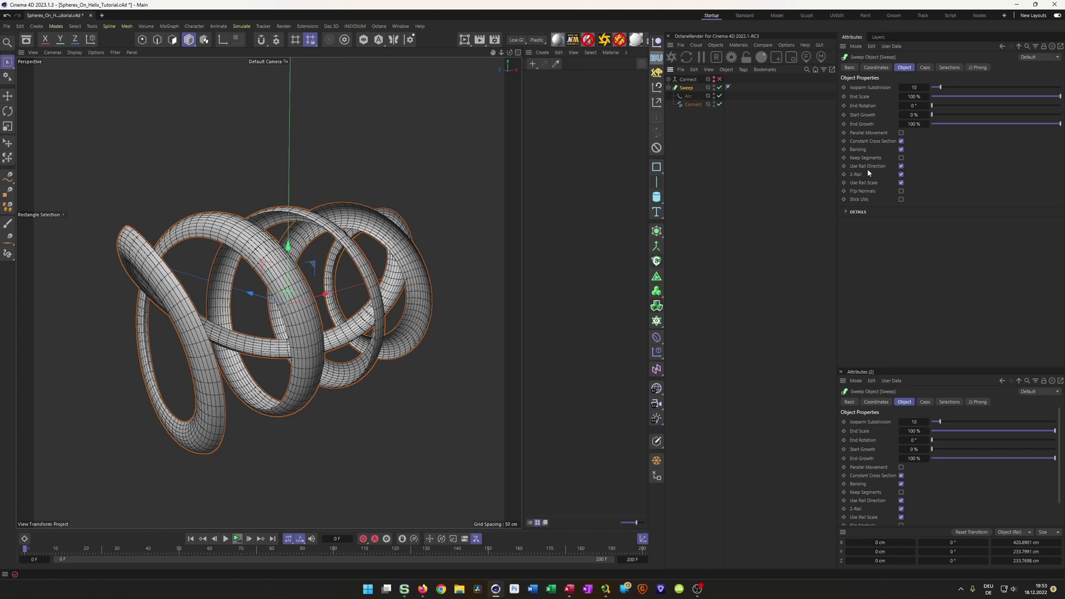
click(901, 183)
drag(690, 103, 698, 113)
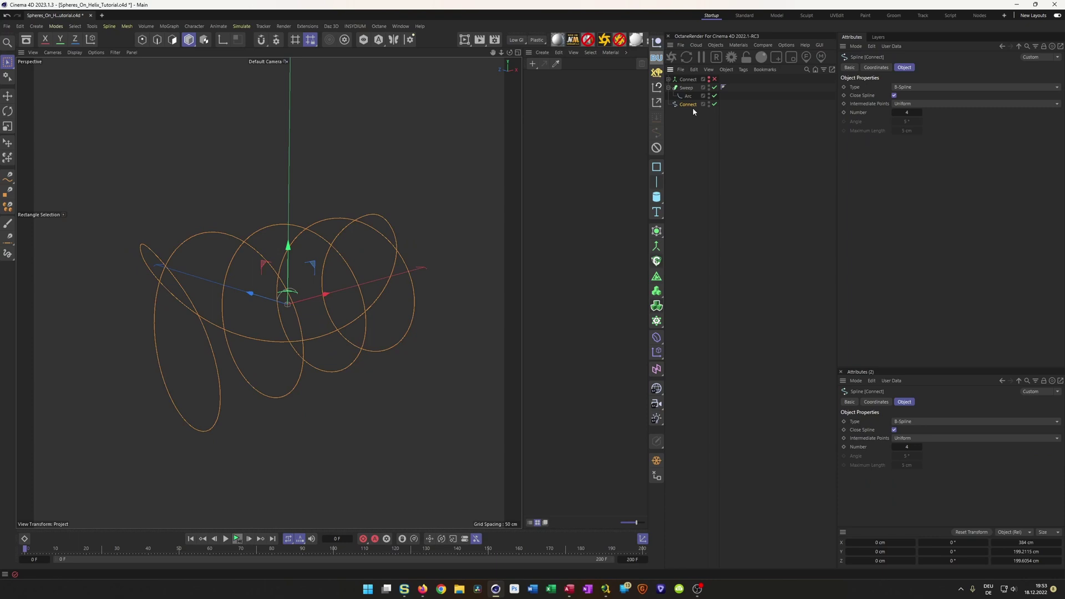
key(ctrl+z)
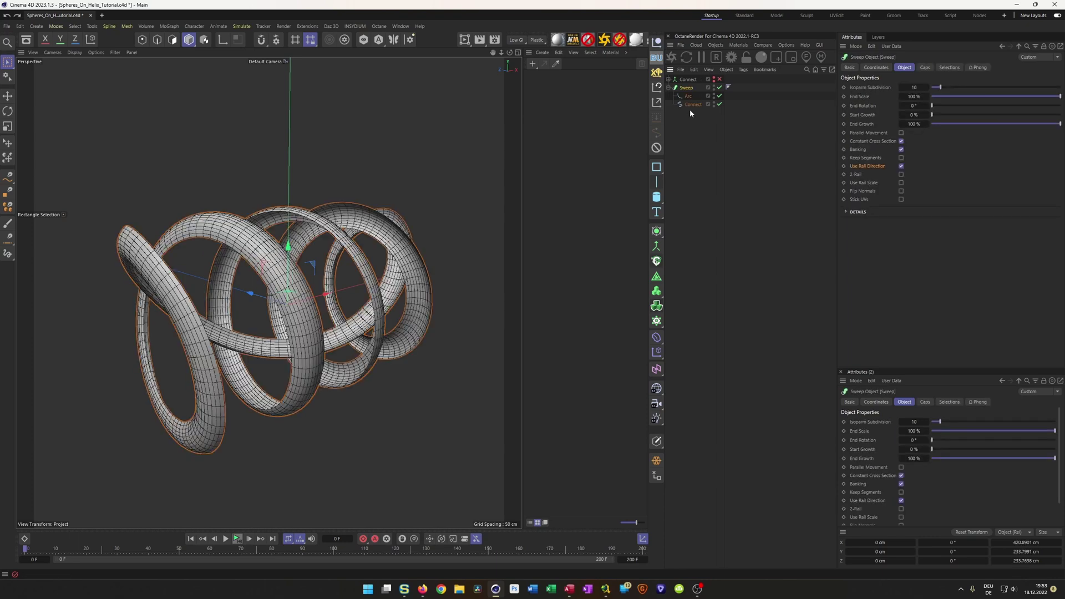
- Duplicate the Connect spline inside the Sweep, directly below the original, as its rail spline
drag(691, 104, 697, 108)
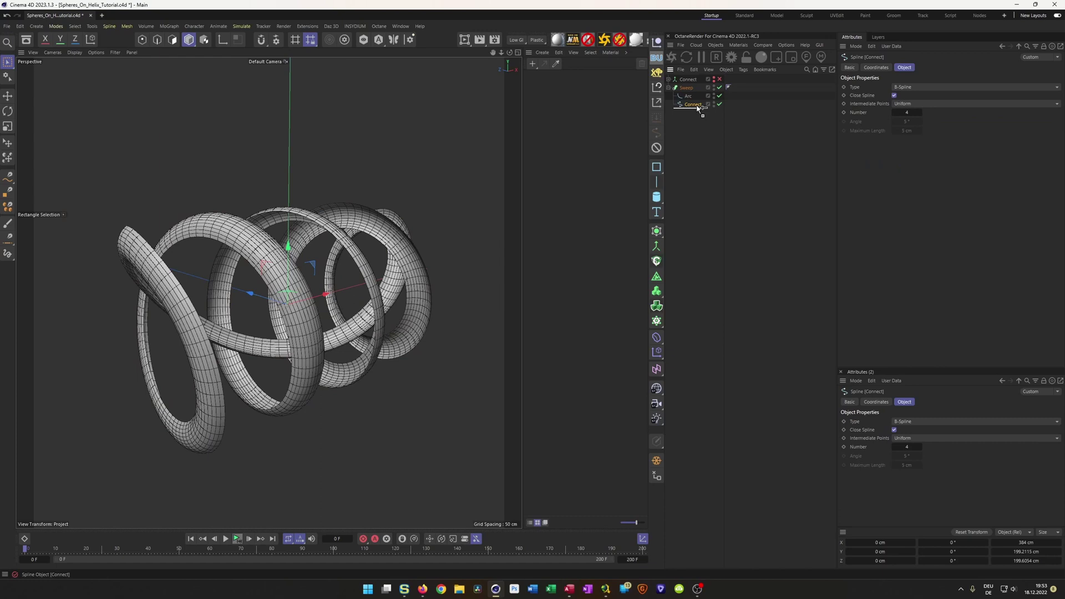
drag(698, 107, 697, 109)
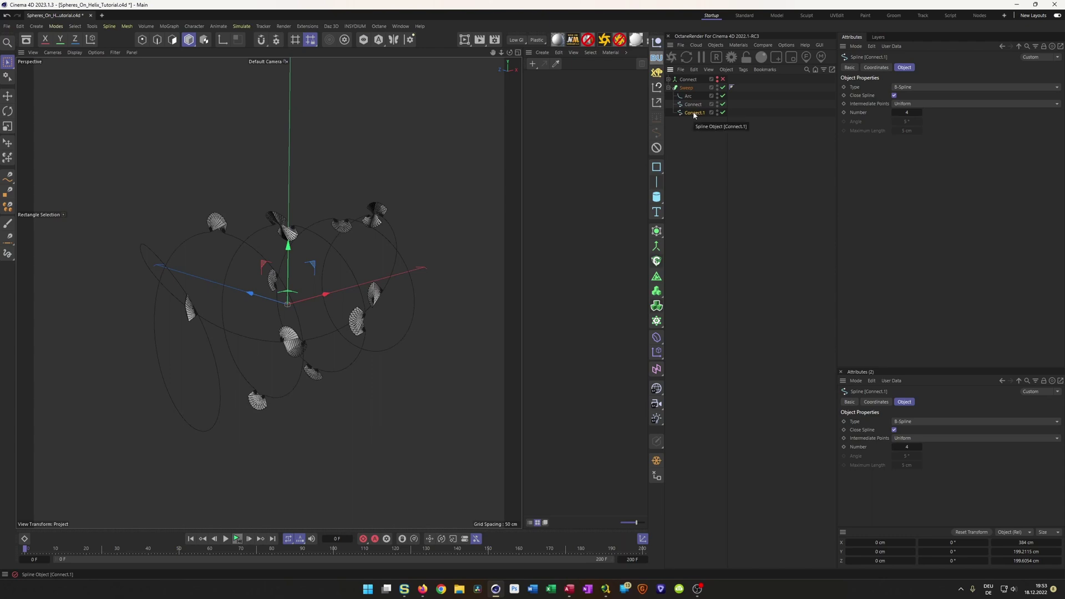
scroll(399, 262, up, 2)
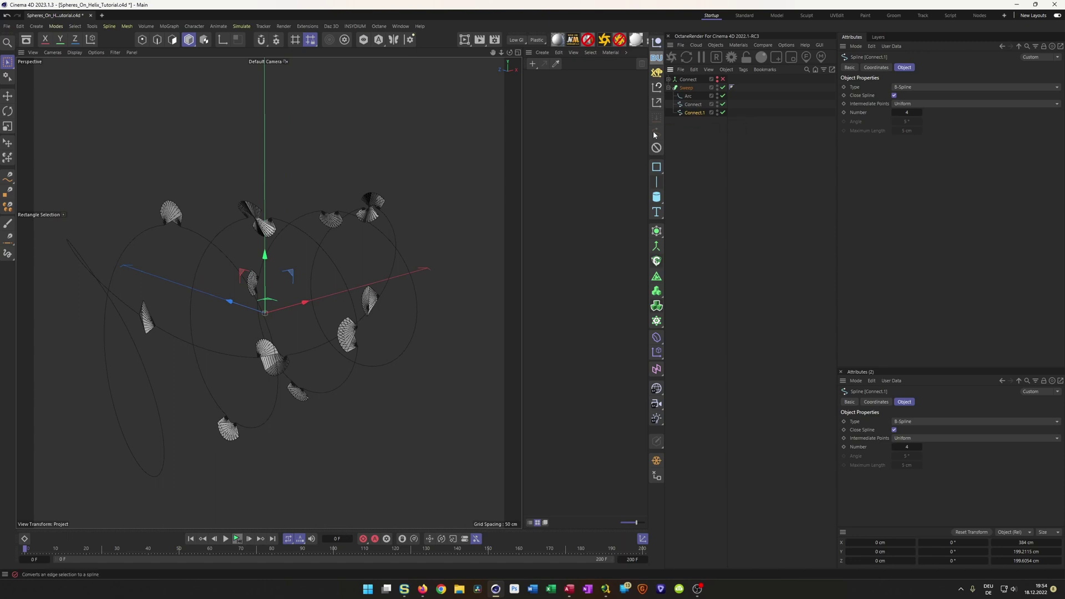
- Move the duplicated rail spline to an X position of 1 cm and save the project
key(e)
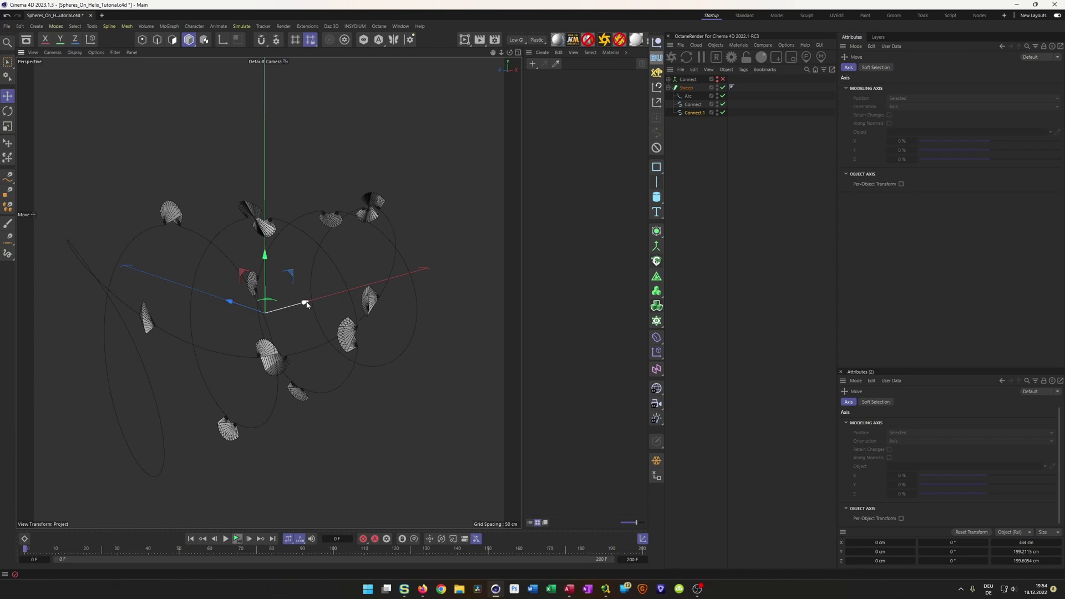
drag(307, 304, 309, 304)
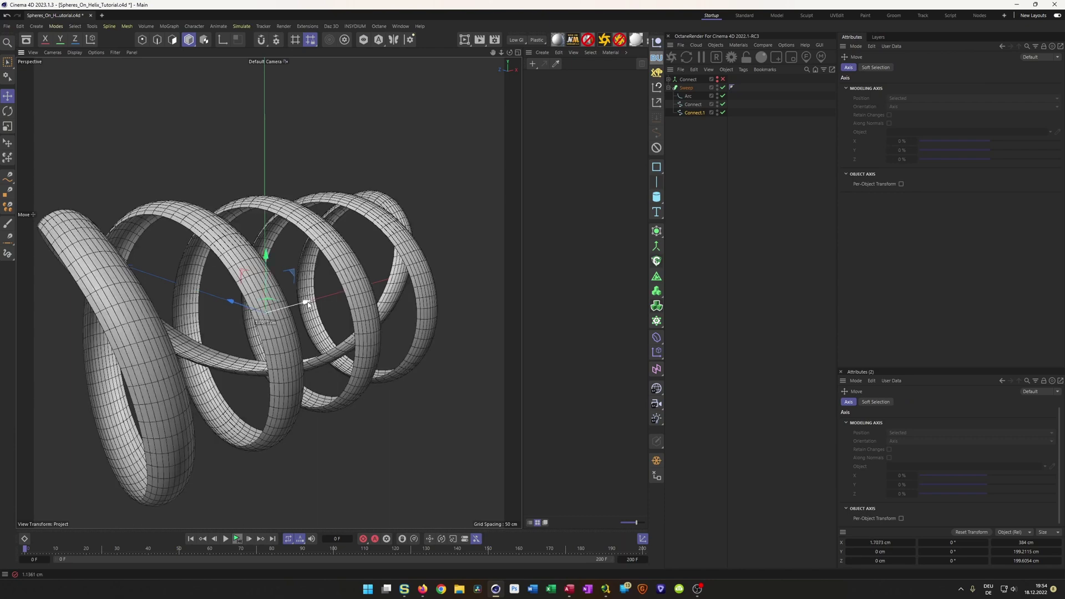
click(910, 542)
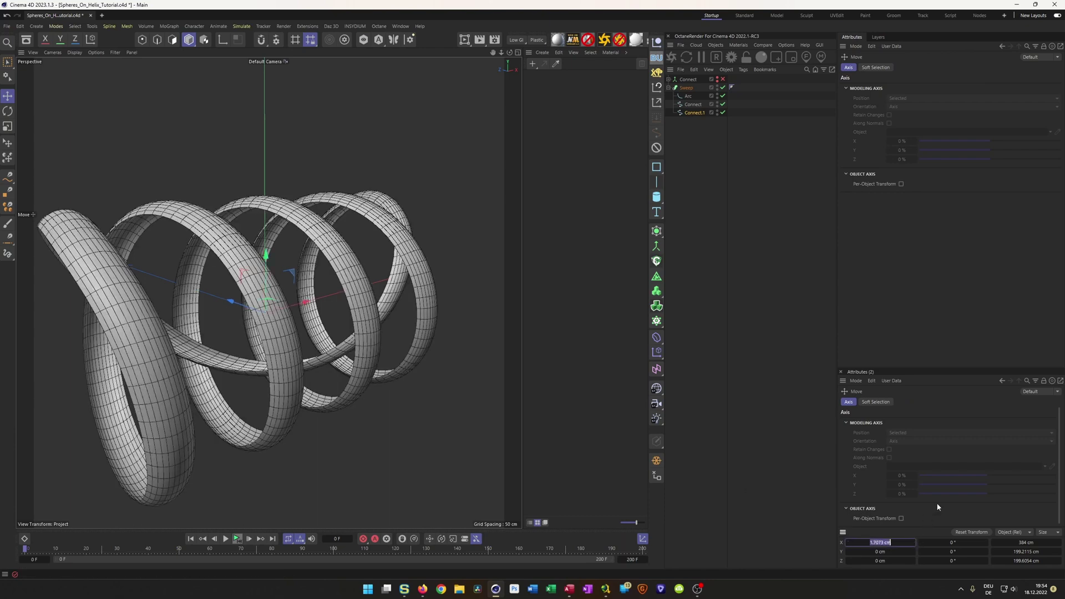
text(1)
key(Return)
alt+drag(253, 310, 184, 392)
mouse_move(357, 384)
alt+mouse_down()
mouse_move(332, 375)
mouse_move(338, 381)
alt+mouse_up()
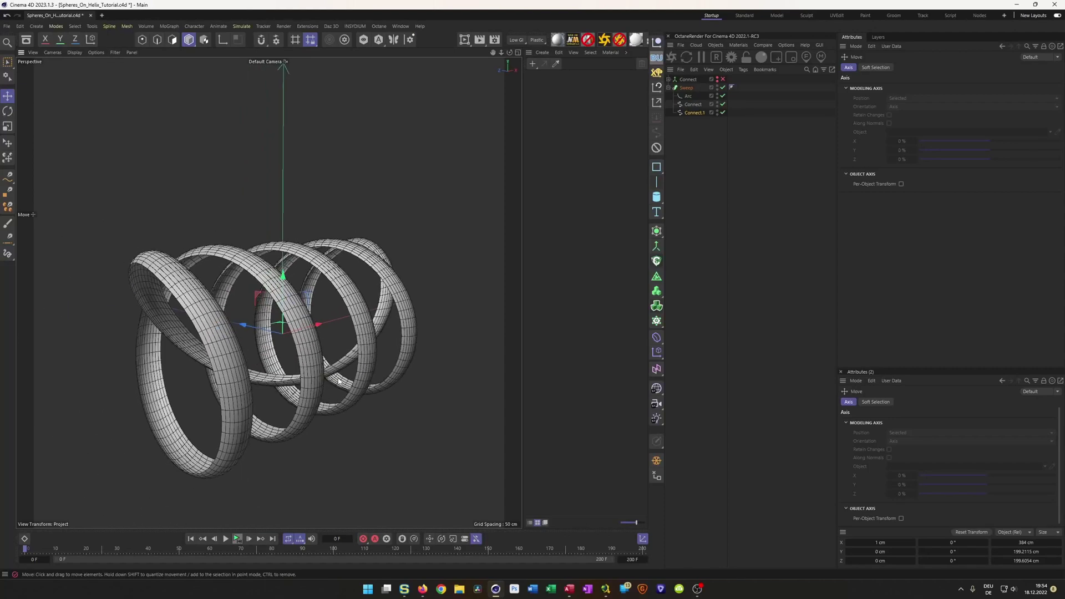
key(ctrl+s)
- Try rotating the Sweep about its pitch axis to test the spin, and reset the pitch to 0°
alt+drag(303, 355, 319, 342)
alt+middle_drag(319, 342, 281, 294)
mouse_move(280, 294)
alt+mouse_down()
mouse_move(260, 284)
mouse_move(278, 294)
alt+mouse_up()
alt+middle_drag(277, 294, 247, 304)
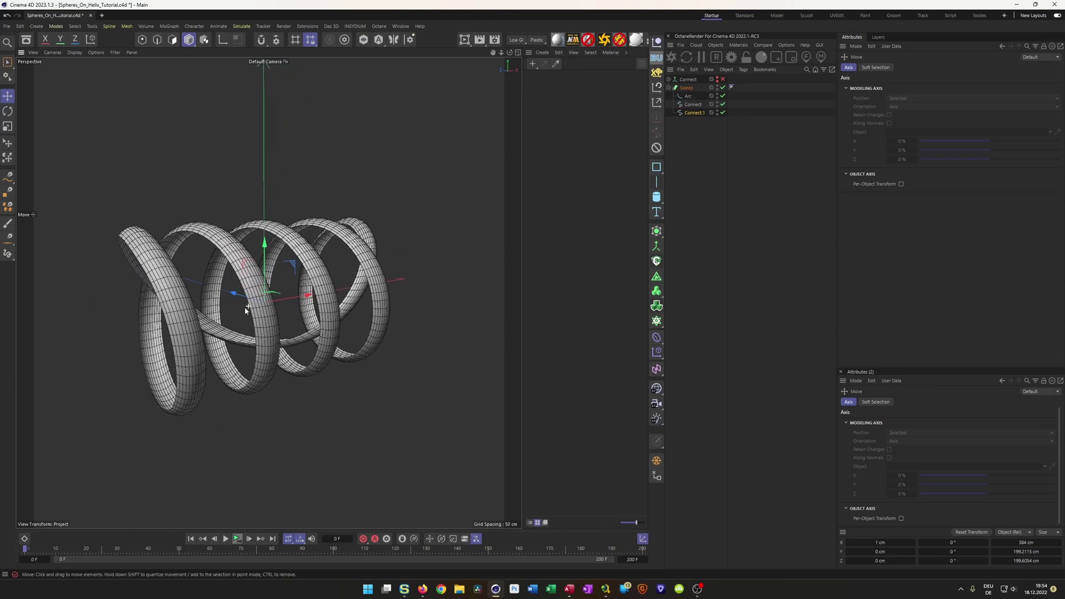
click(686, 88)
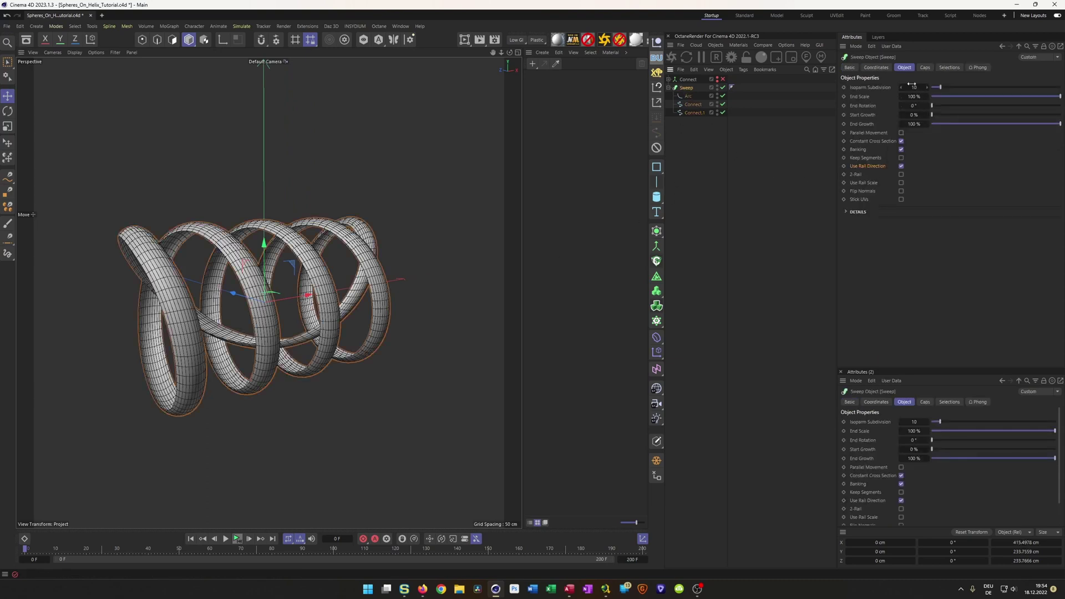
click(882, 68)
drag(923, 110, 947, 122)
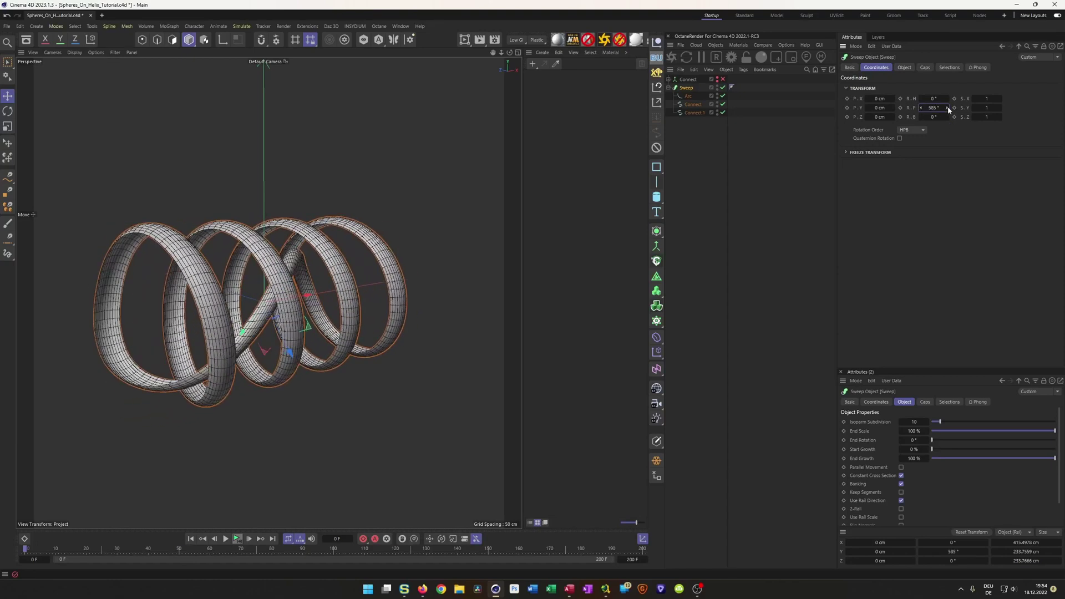
right_click(948, 108)
alt+drag(268, 292, 284, 261)
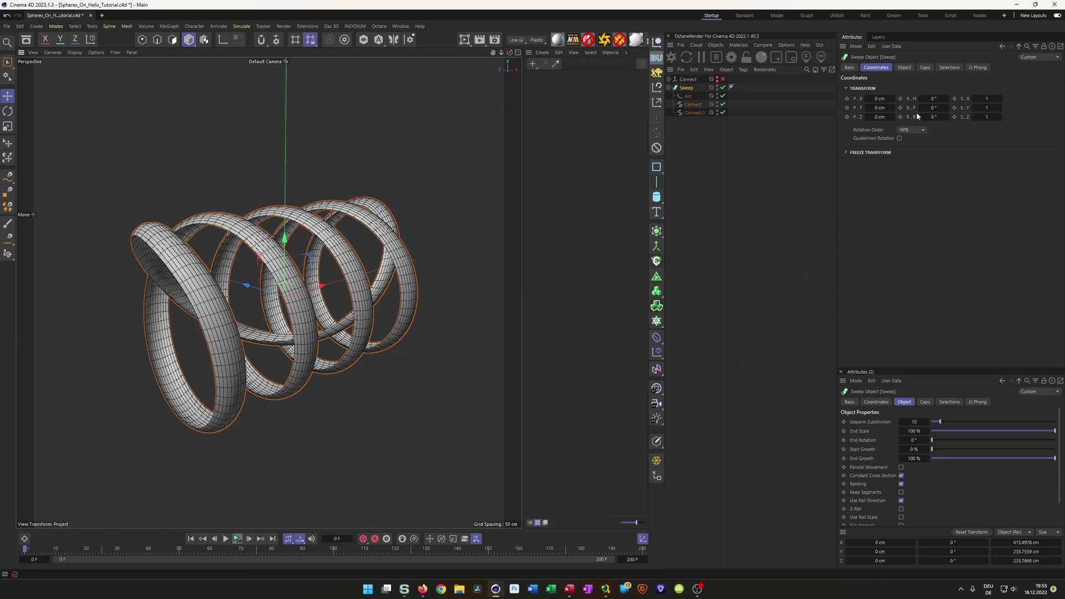
- Keyframe the Sweep's pitch rotation from 0° at frame 0 to 360° at frame 100, and preview the animation
click(901, 108)
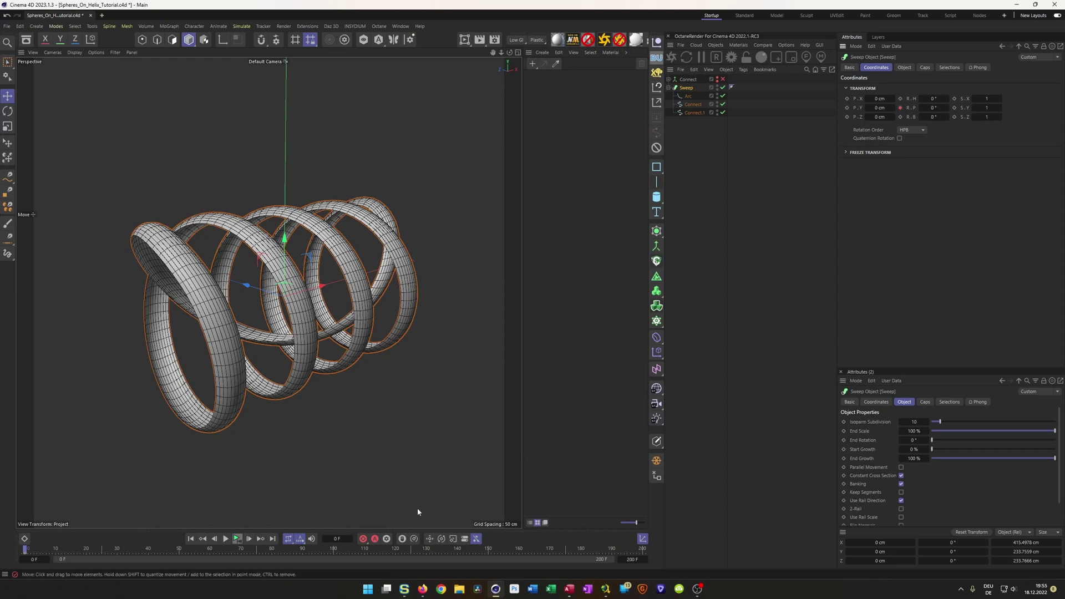
text(100)
key(Return)
double_click(934, 108)
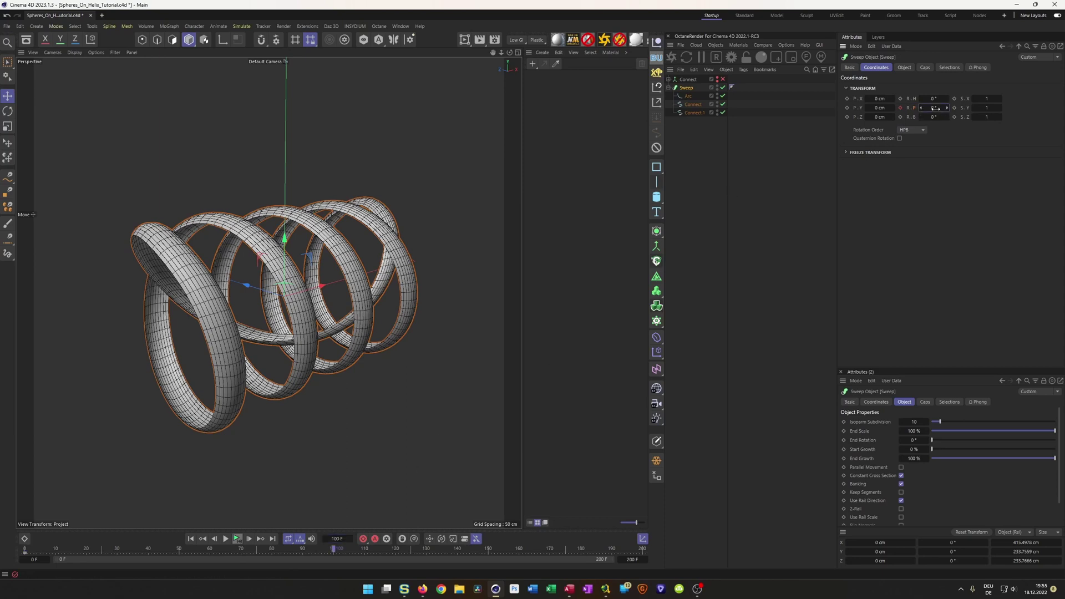
text(360)
key(Return)
click(900, 108)
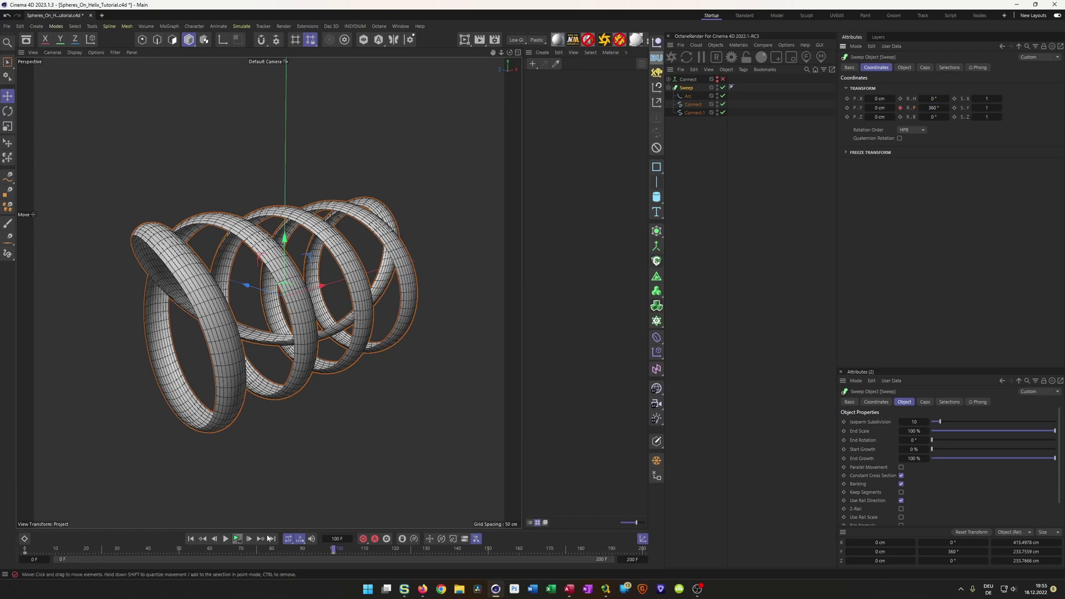
click(237, 539)
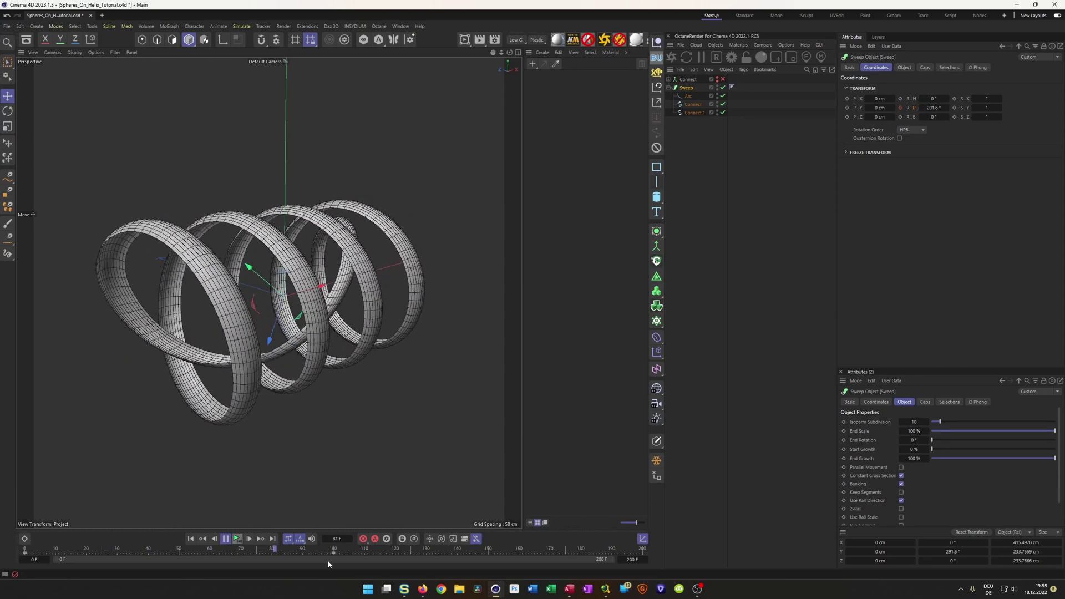
click(237, 541)
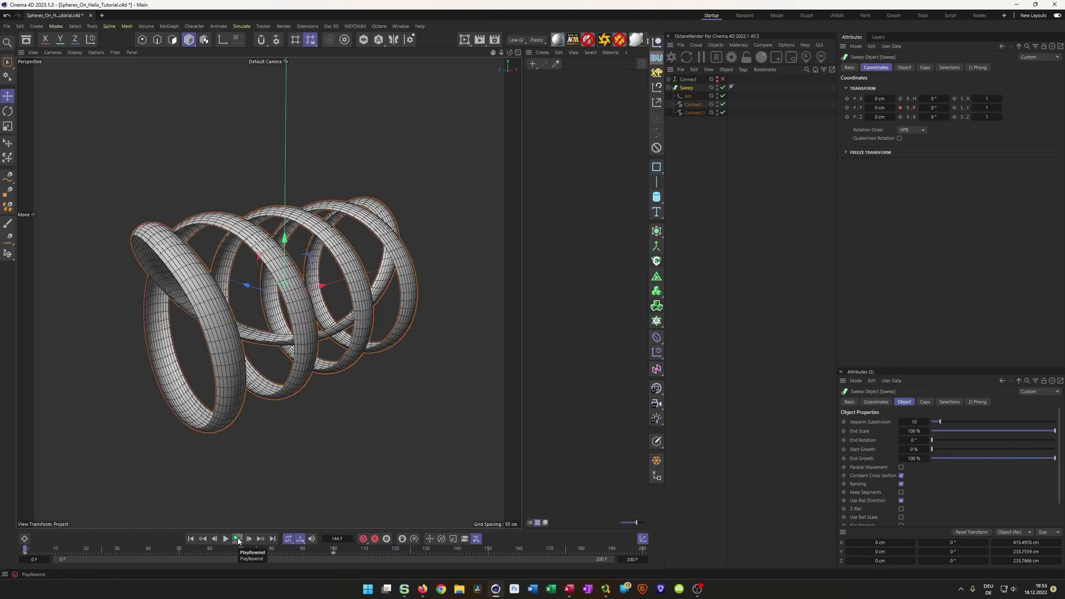
- Set the Sweep's pitch rotation track to Continue after its last key, and preview the ongoing spin
click(24, 538)
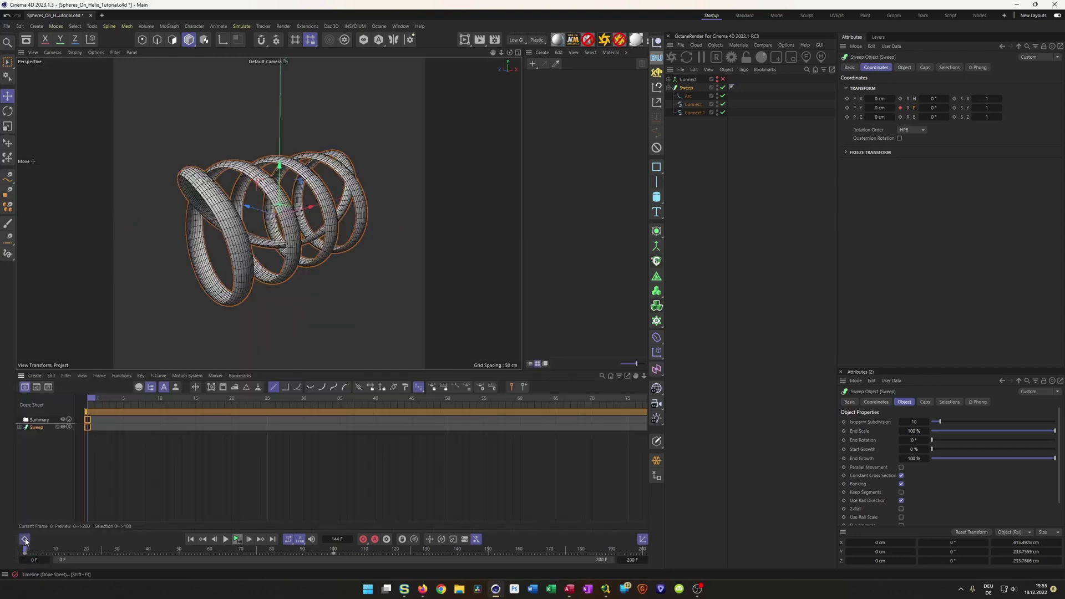
click(37, 428)
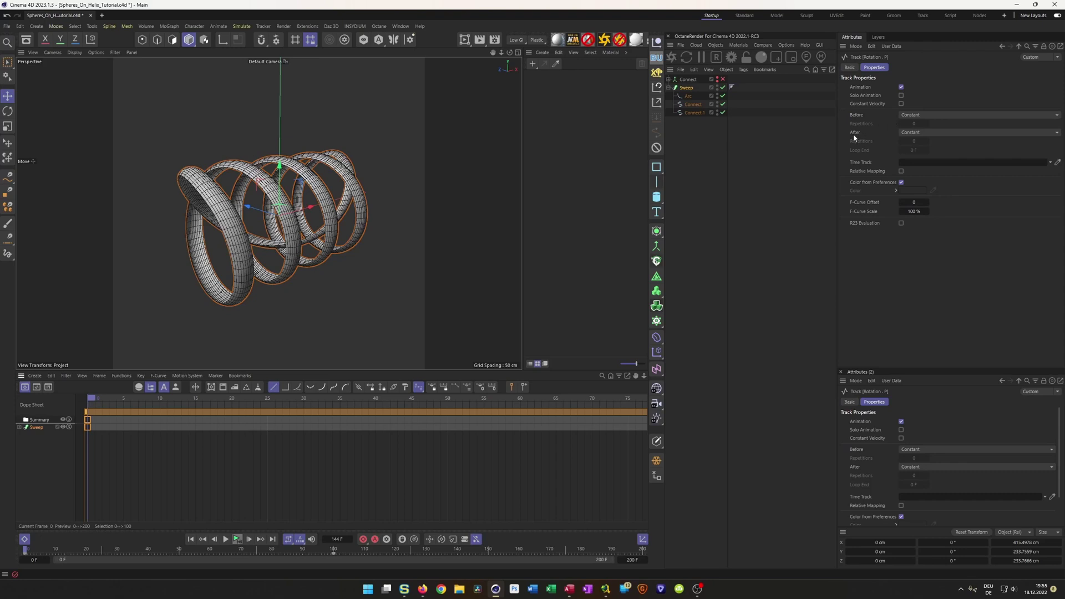
click(929, 132)
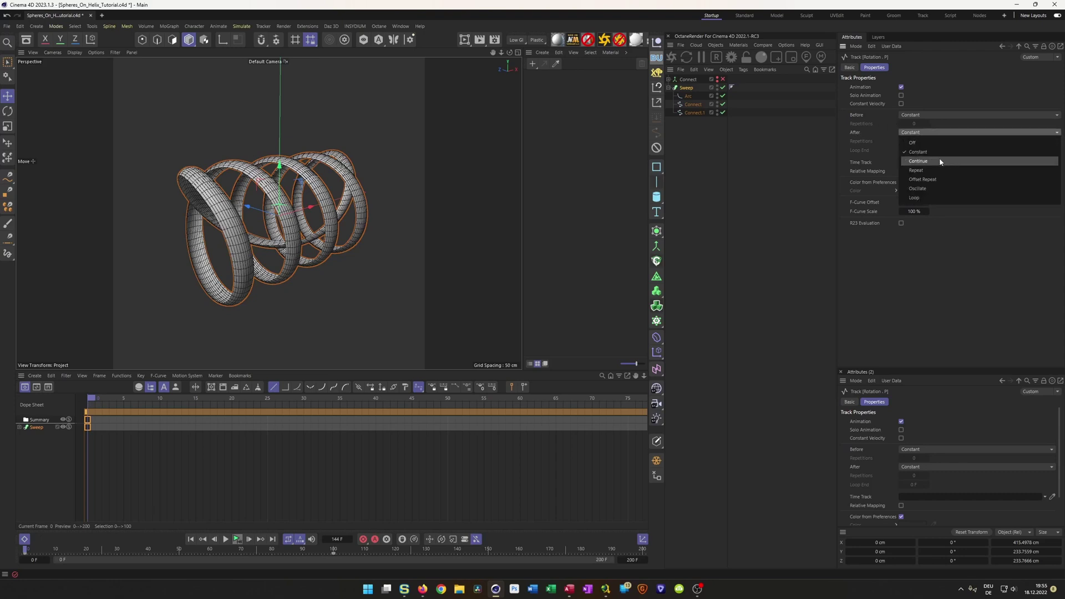
click(940, 157)
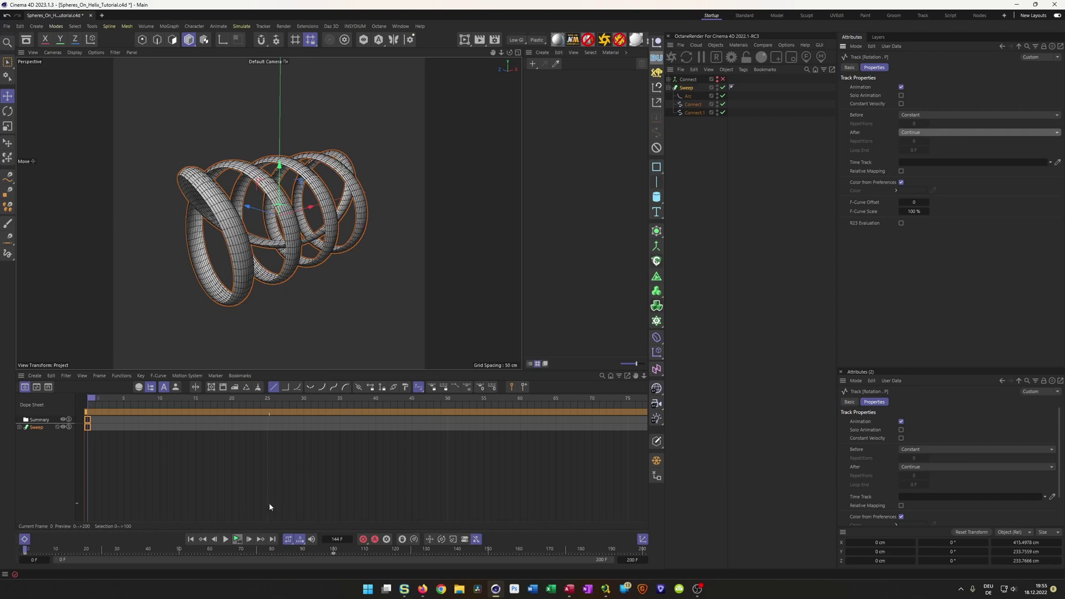
click(238, 540)
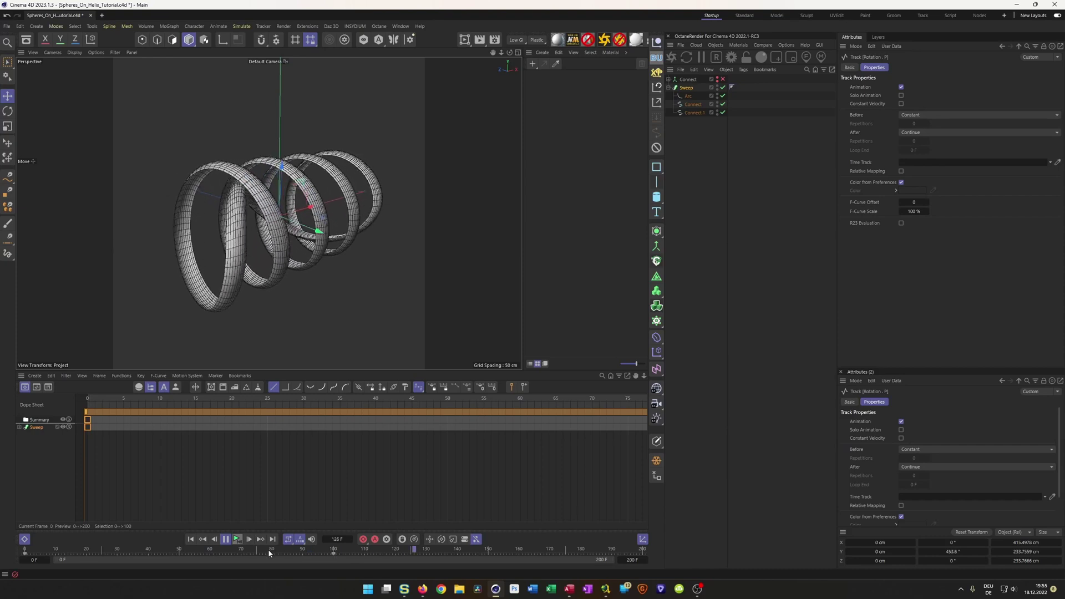
click(237, 540)
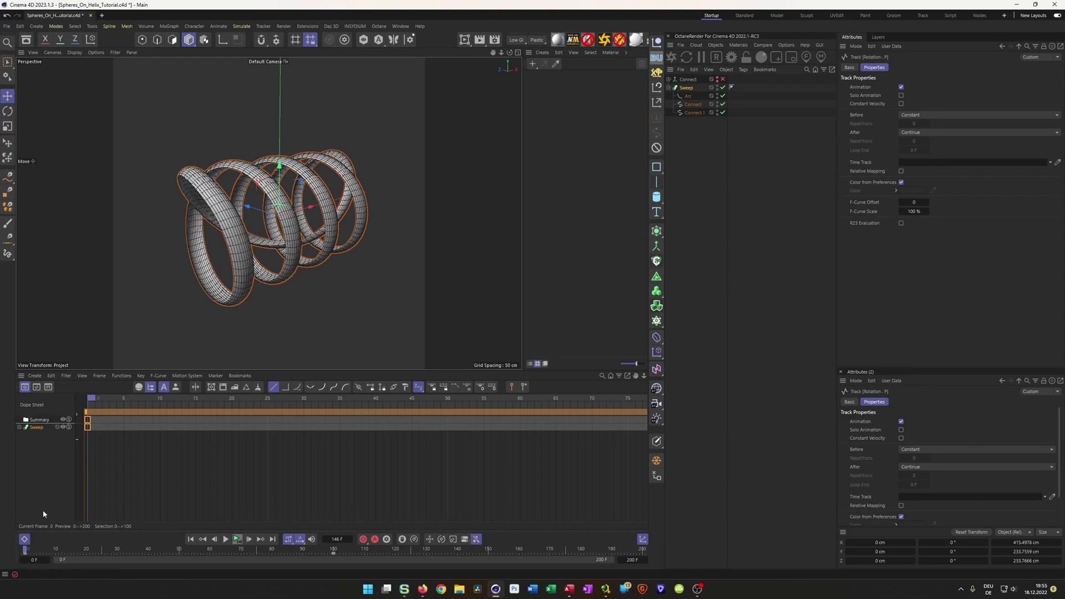
click(24, 539)
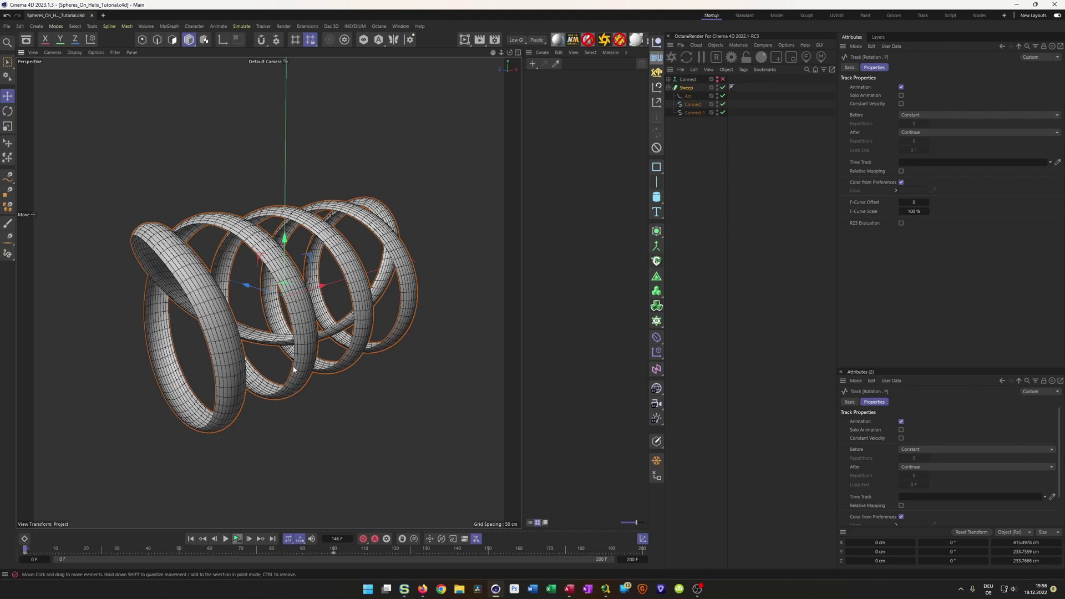
- Add a sphere primitive to the scene and set its radius to 15 cm
mouse_move(303, 341)
alt+mouse_down()
mouse_move(327, 341)
mouse_move(307, 348)
alt+mouse_up()
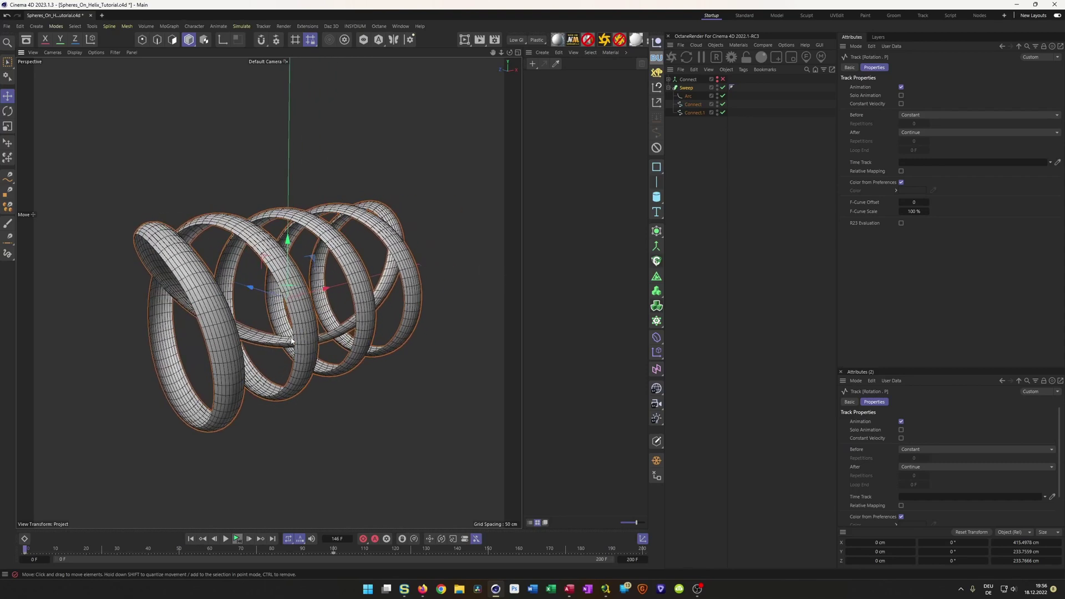
alt+drag(305, 340, 306, 314)
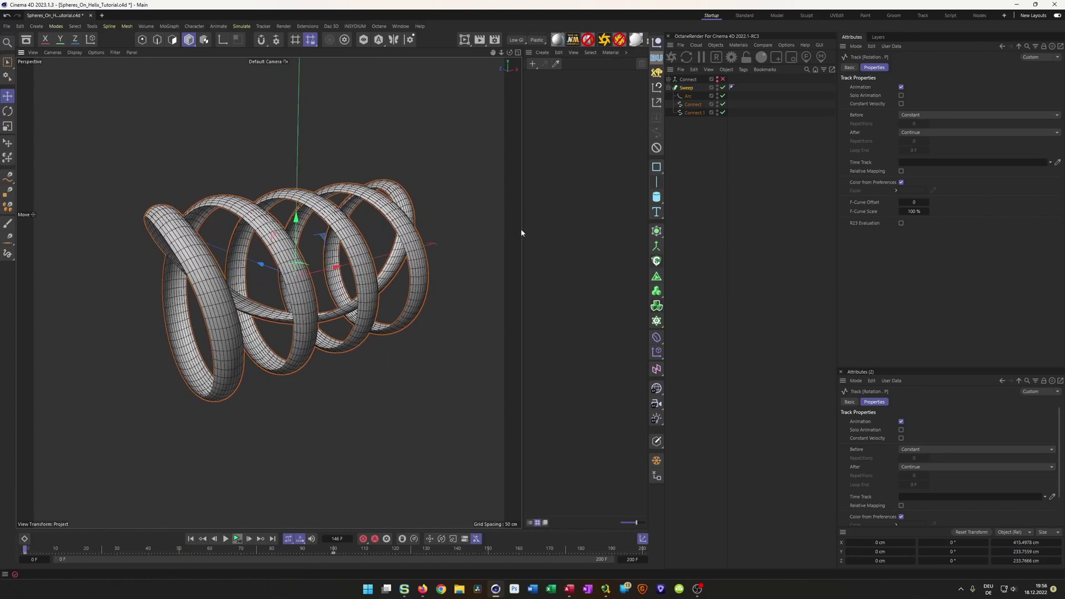
click(653, 201)
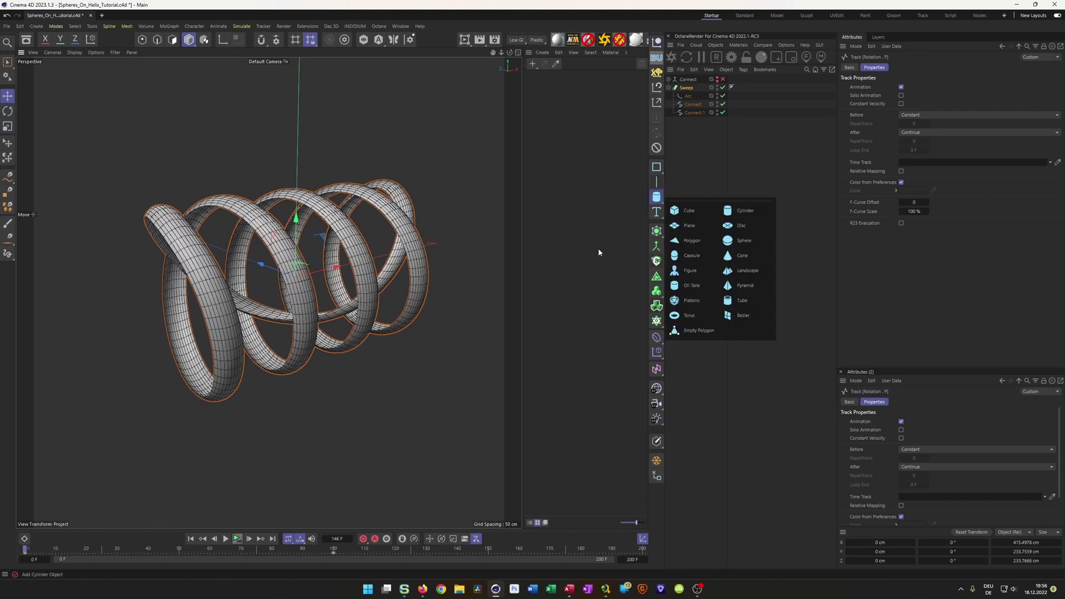
click(746, 226)
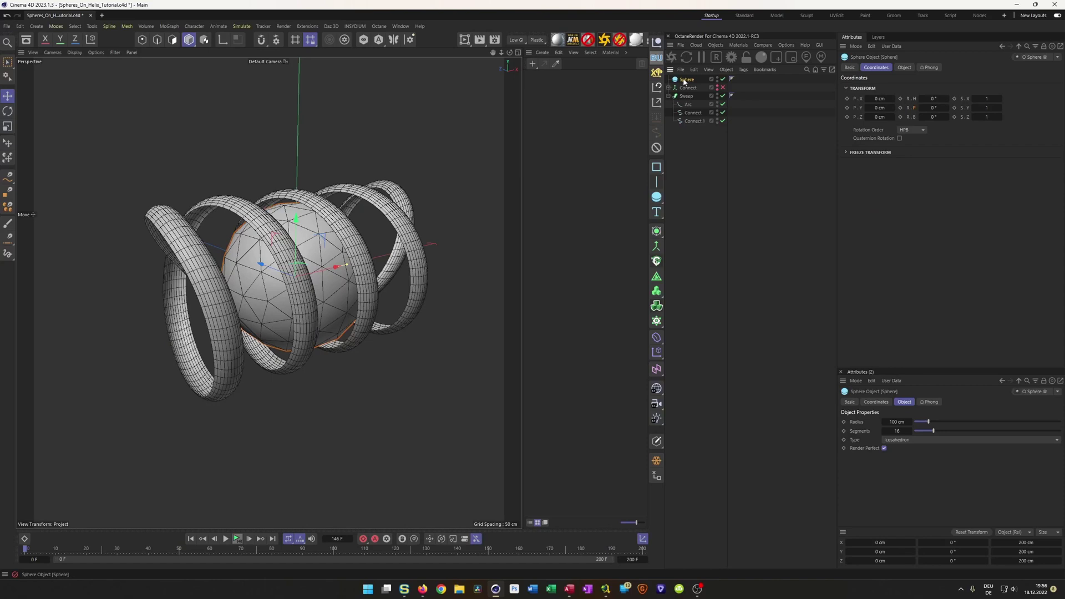
click(904, 67)
click(904, 88)
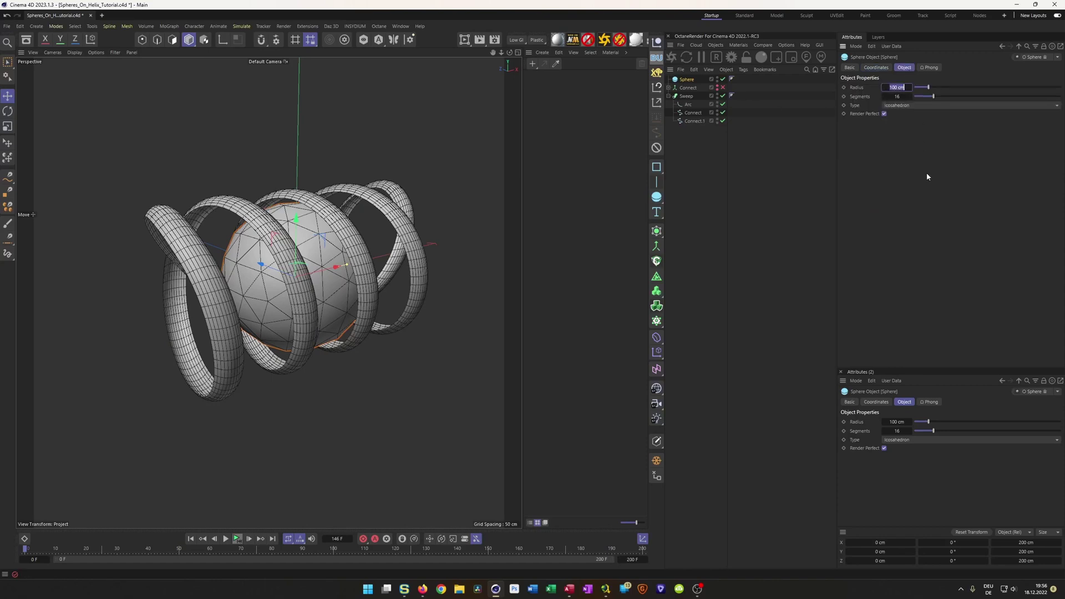
text(15)
key(Return)
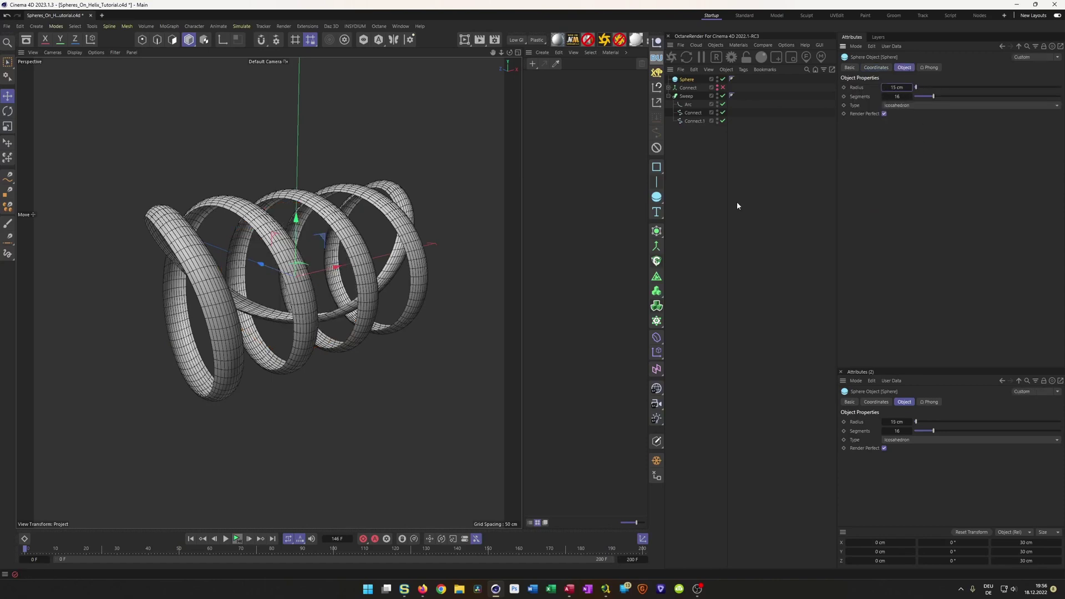
- Lower the sphere in the front view onto the low point of the connecting loop, at about Y -45.8 cm
mouse_move(296, 289)
alt+mouse_down()
mouse_move(333, 284)
mouse_move(307, 289)
alt+mouse_up()
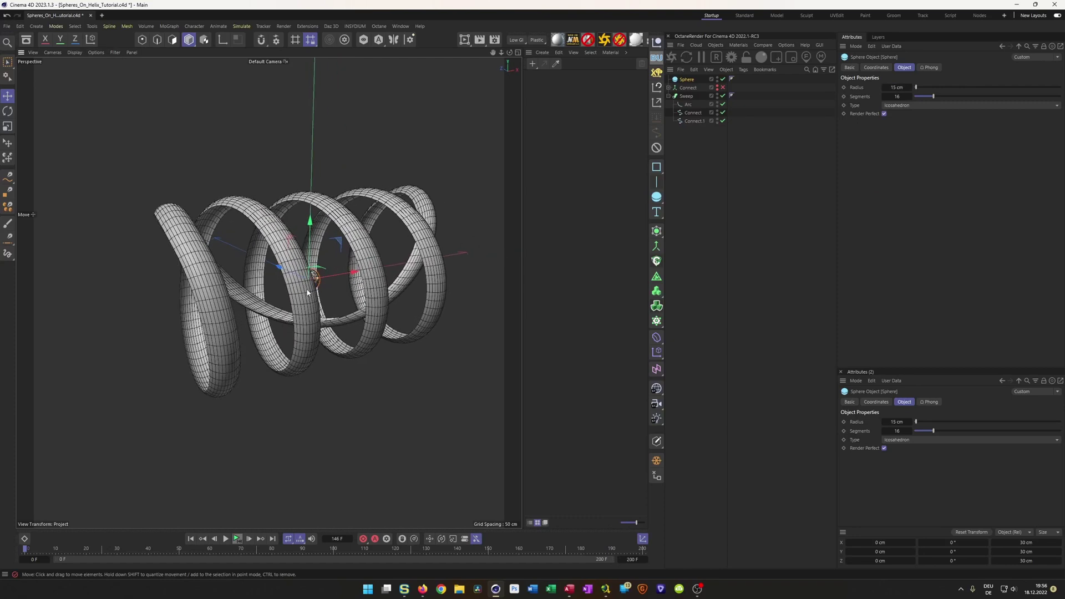
middle_click(298, 316)
middle_click(313, 412)
scroll(306, 416, down, 1)
alt+middle_drag(294, 413, 314, 347)
drag(295, 242, 284, 355)
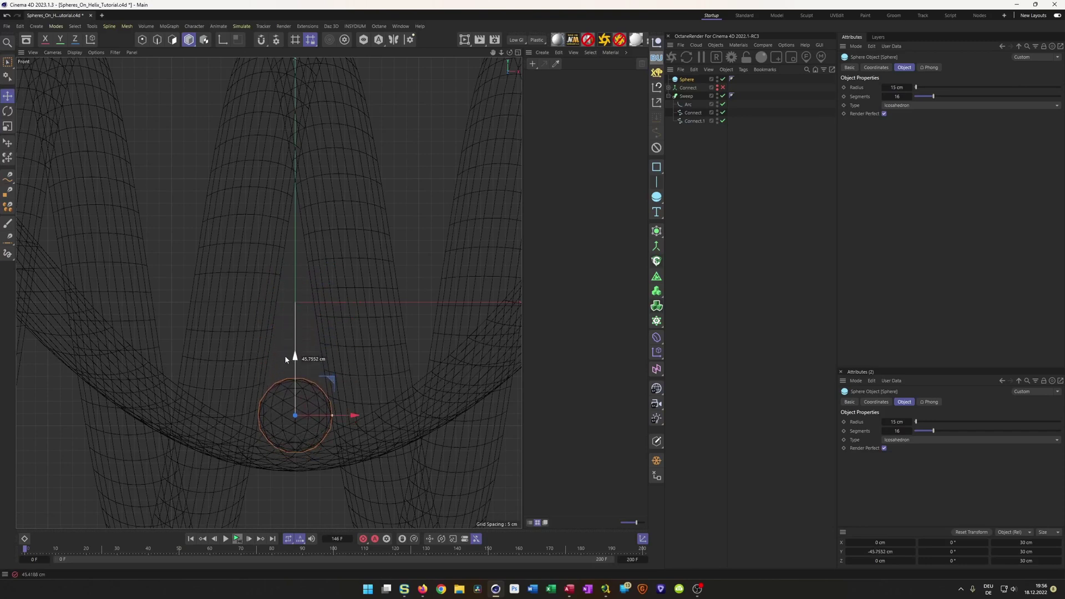
- Fine-tune the sphere's height to about Y -45.4 cm so it rests in the groove of the connecting loop
middle_click(285, 355)
middle_click(194, 241)
alt+drag(421, 308, 362, 317)
alt+right_drag(303, 327, 395, 296)
alt+drag(395, 299, 313, 345)
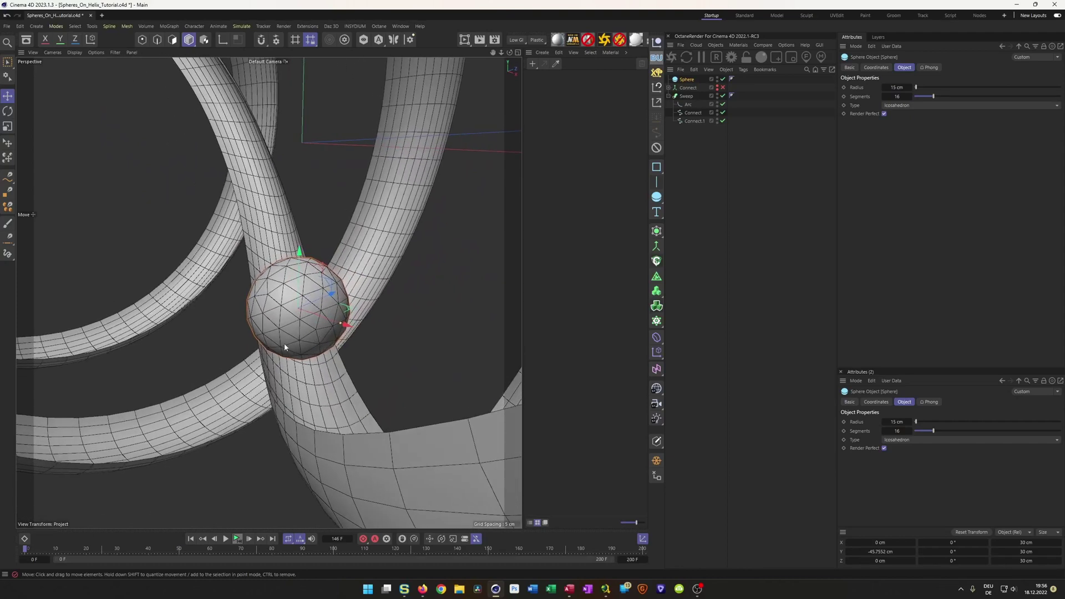
alt+drag(296, 348, 282, 367)
drag(289, 256, 290, 254)
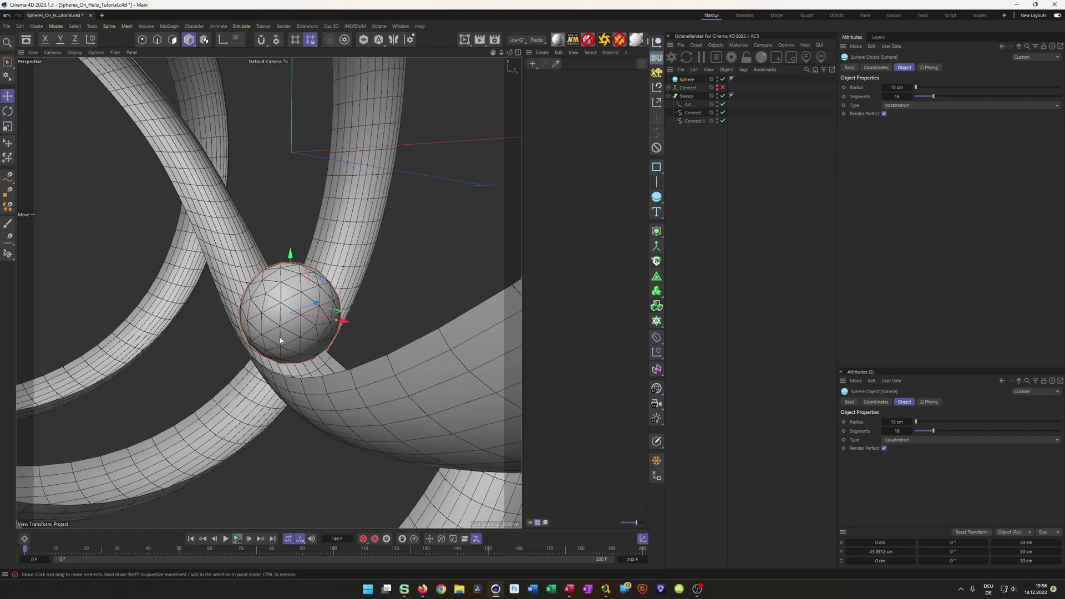
- Duplicate the sphere into the bottom of the outermost coil on the negative X side, at about X -150 cm, Y -90 cm
scroll(296, 340, down, 8)
alt+drag(268, 329, 346, 311)
middle_click(346, 312)
middle_click(331, 326)
scroll(338, 353, down, 6)
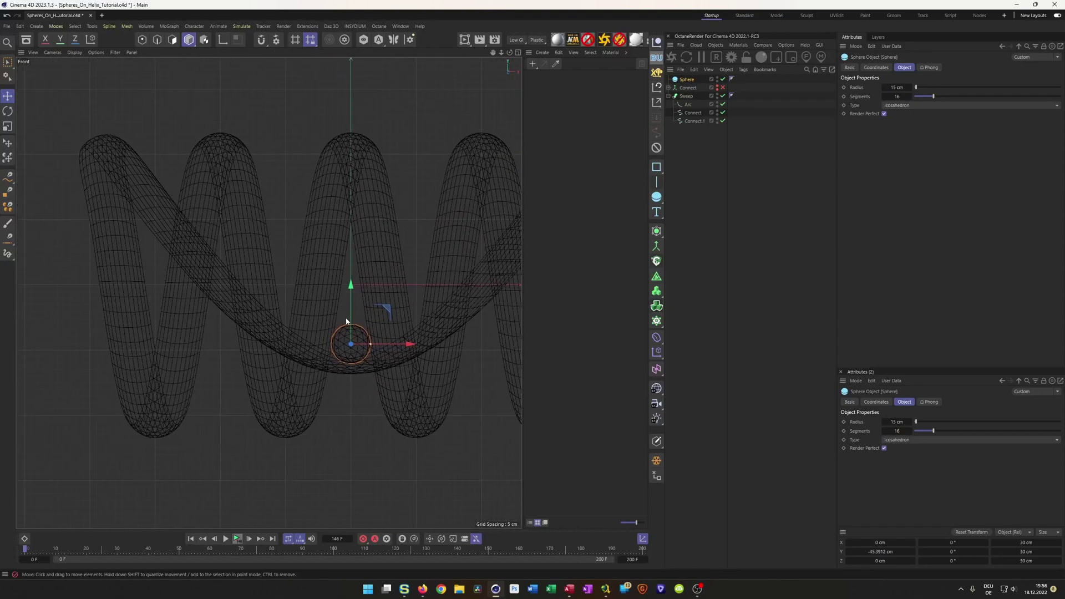
drag(411, 346, 221, 382)
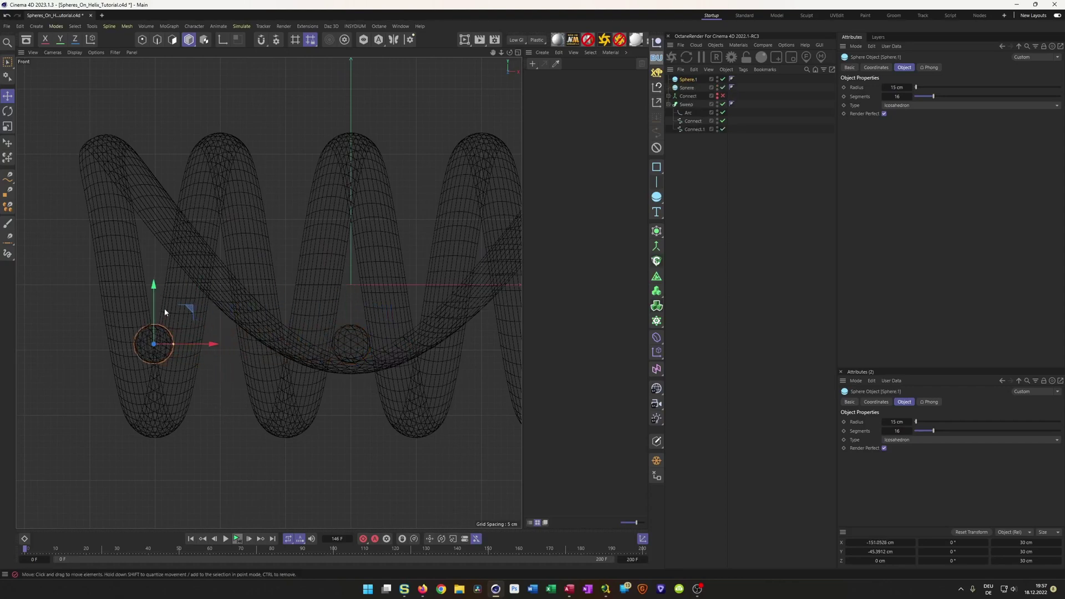
drag(153, 288, 165, 355)
drag(217, 403, 217, 404)
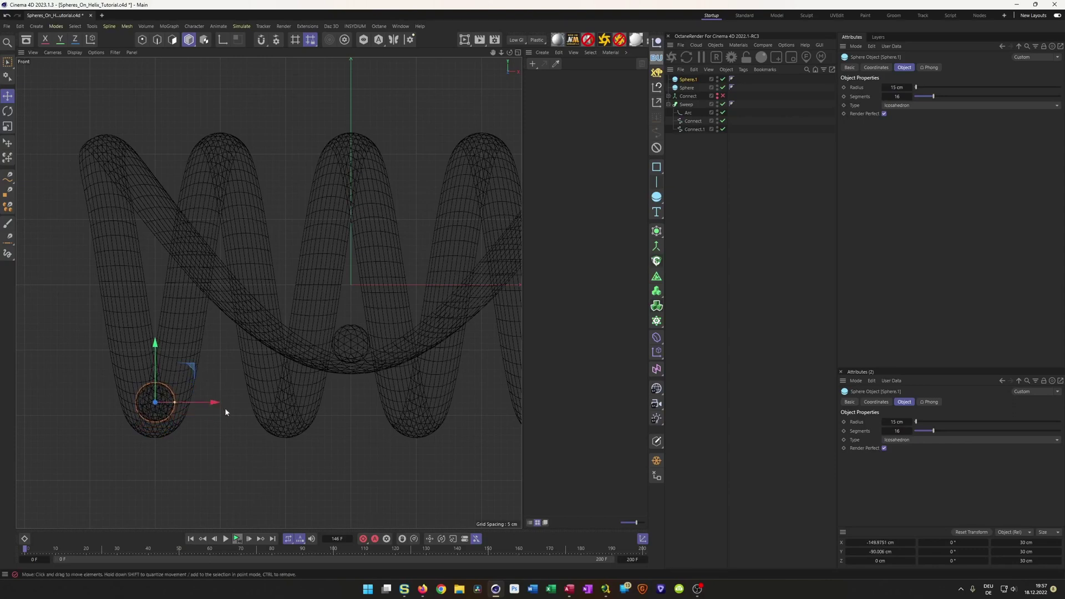
- Lower the duplicated sphere to about Y -96.7 cm so it sits in the groove of its coil
middle_click(197, 432)
middle_click(147, 238)
scroll(214, 327, up, 5)
alt+drag(211, 329, 224, 341)
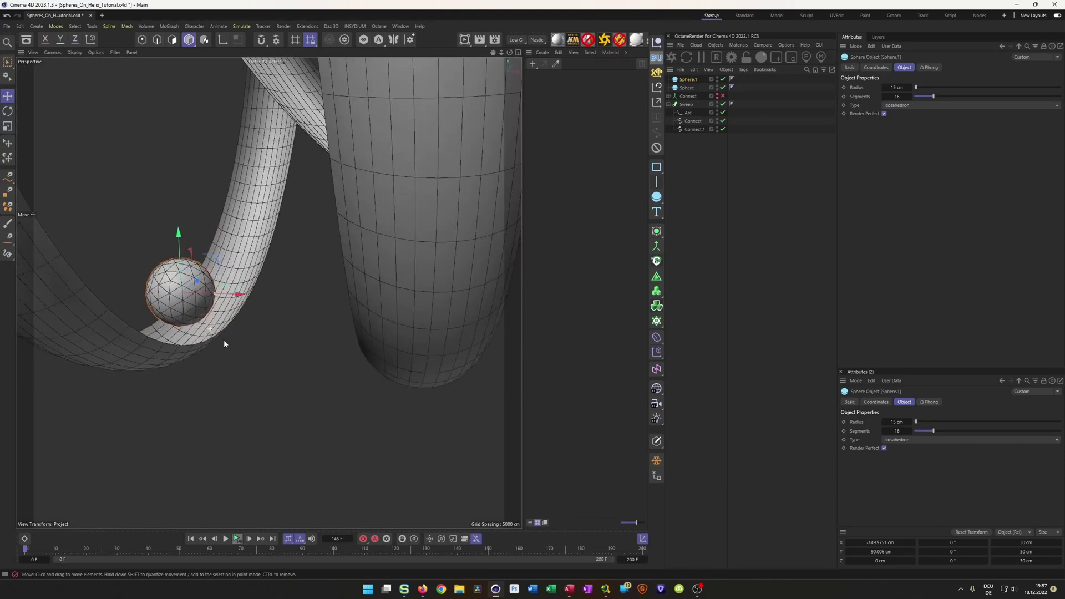
drag(183, 239, 183, 256)
alt+right_drag(198, 334, 135, 347)
- Duplicate the outer sphere along X into the bottoms of the other three coils, the last at about X 149.6 cm, and save the project
middle_click(182, 353)
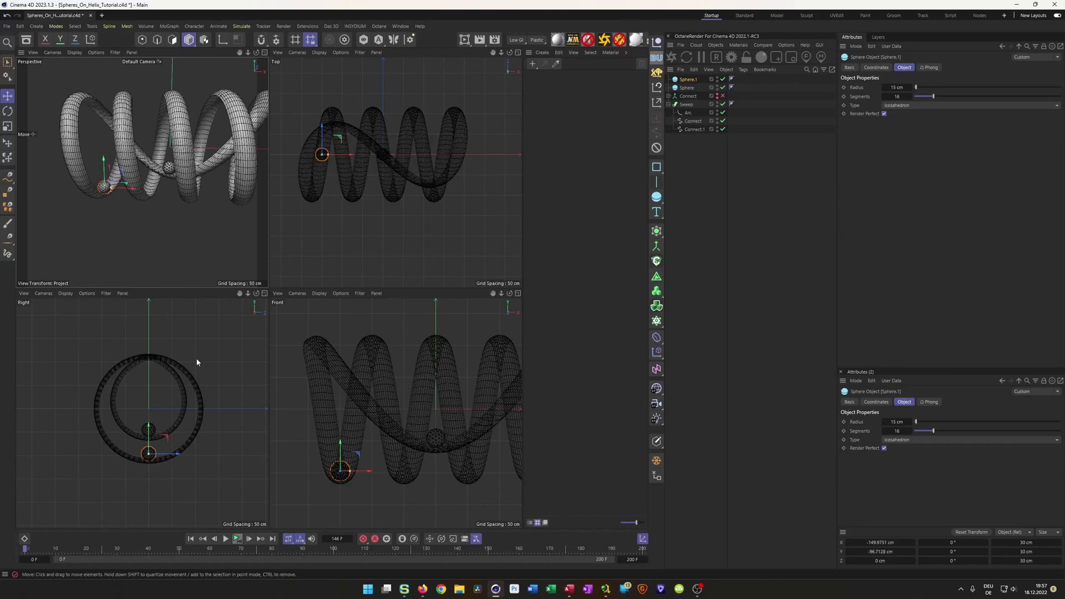
middle_click(359, 392)
alt+middle_drag(317, 362, 216, 371)
scroll(295, 321, down, 4)
scroll(329, 323, up, 1)
drag(191, 369, 494, 380)
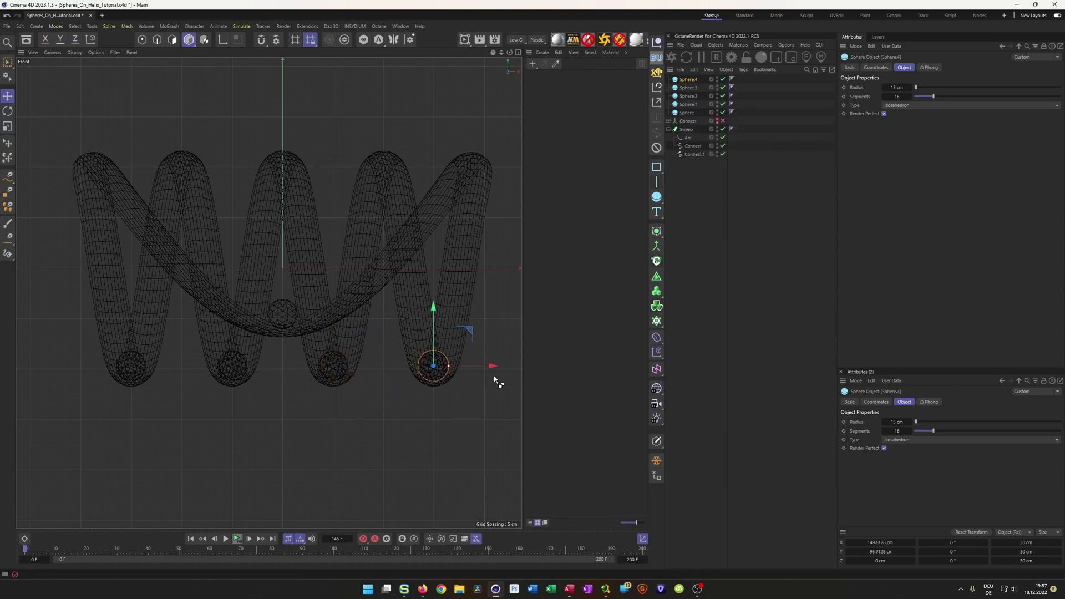
middle_click(478, 427)
middle_click(196, 214)
alt+drag(195, 219, 224, 286)
key(ctrl+s)
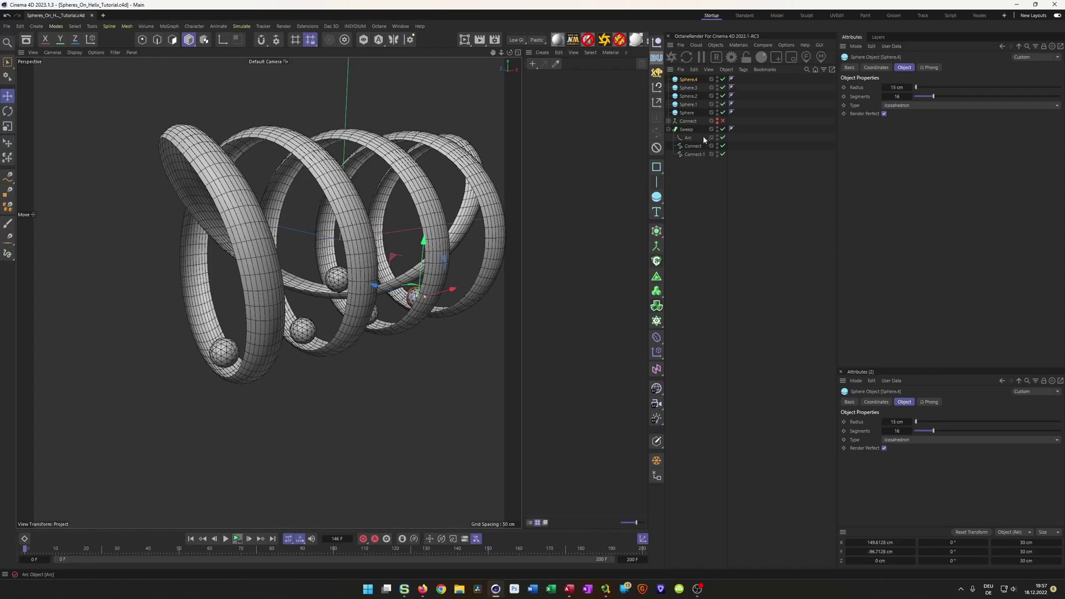
- Deselect everything and add a MoGraph Fracture object at the top level of the scene
click(697, 214)
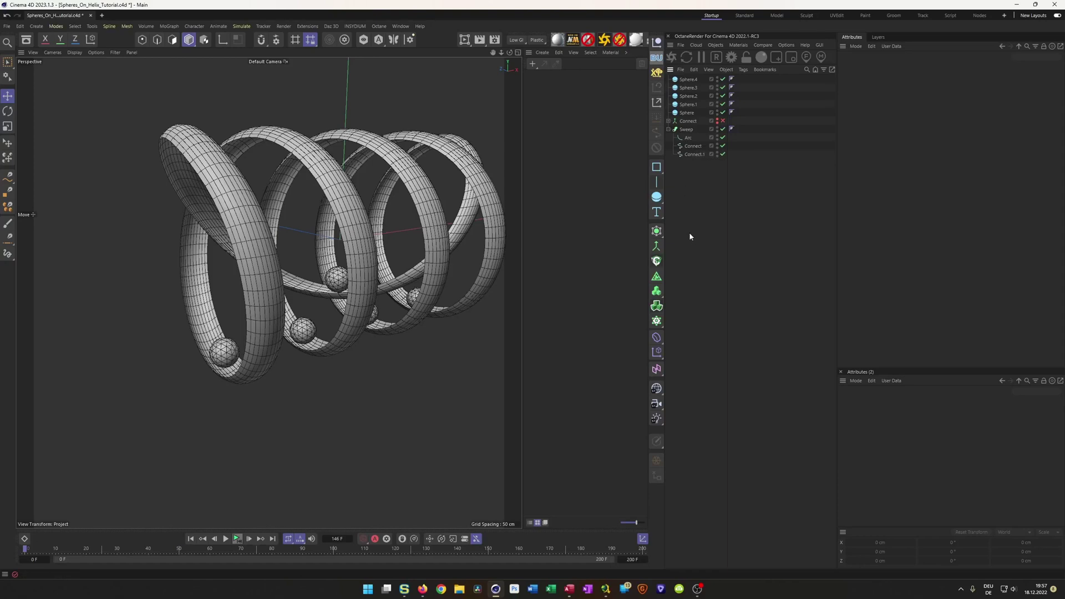
click(656, 320)
click(687, 350)
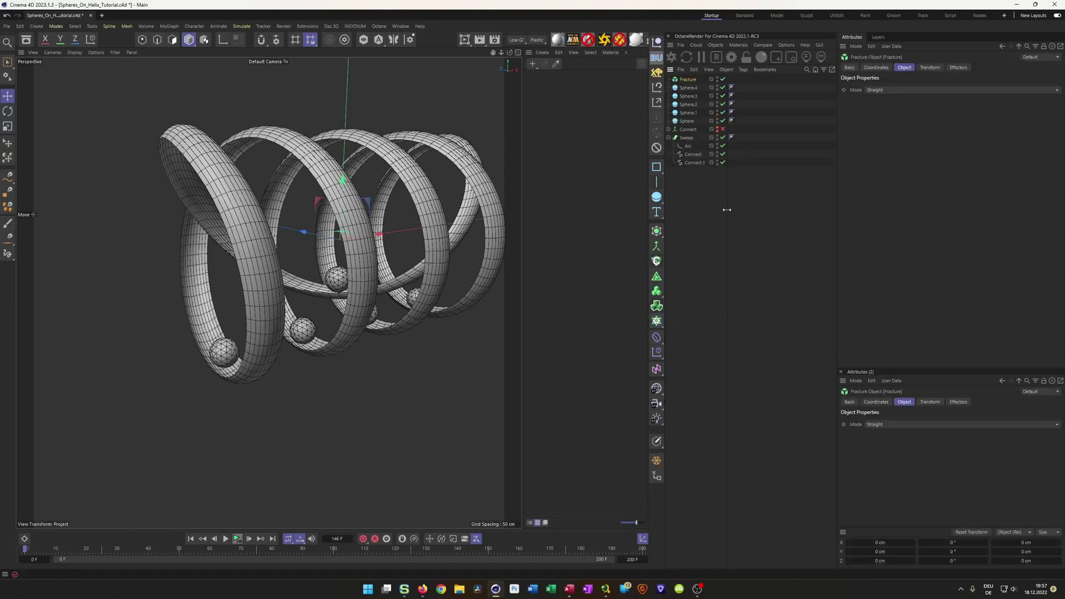
- Put all five spheres inside the Fracture object and set its mode to Explode Segments
click(688, 122)
shift+click(688, 89)
drag(688, 88, 689, 80)
click(688, 79)
click(904, 89)
click(893, 109)
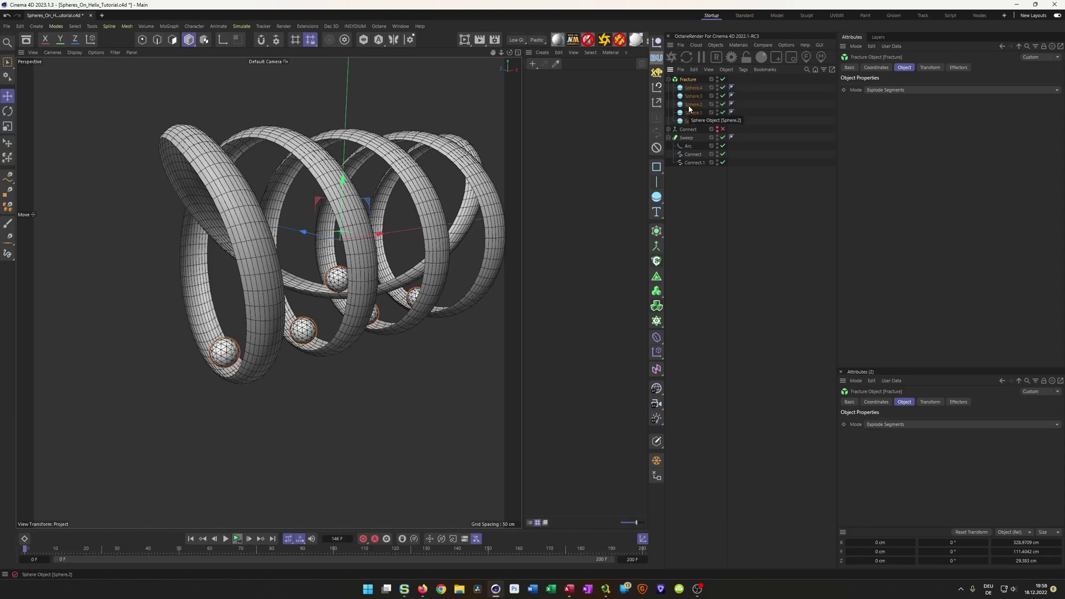
- Collapse the Sweep's hierarchy and give the Sweep a Bullet Collider Body tag
click(687, 138)
click(669, 138)
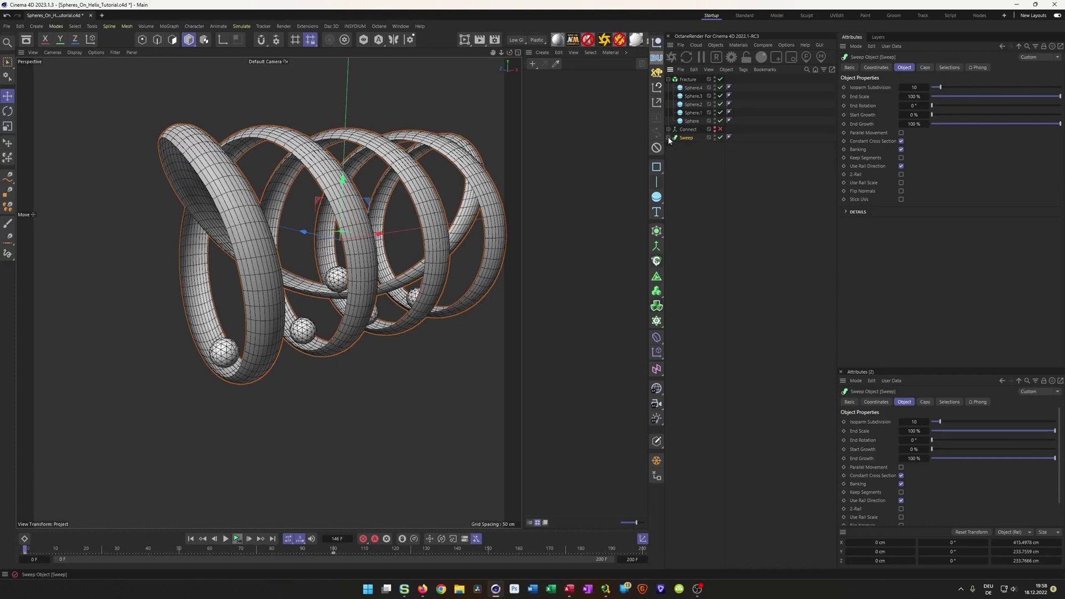
right_click(683, 140)
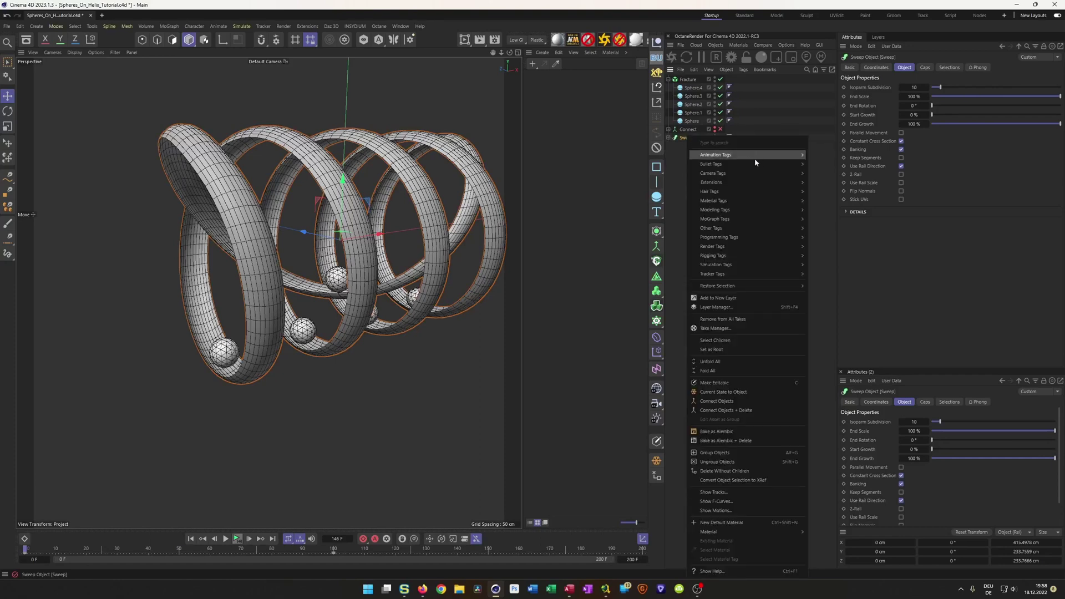
mouse_move(754, 166)
click(831, 187)
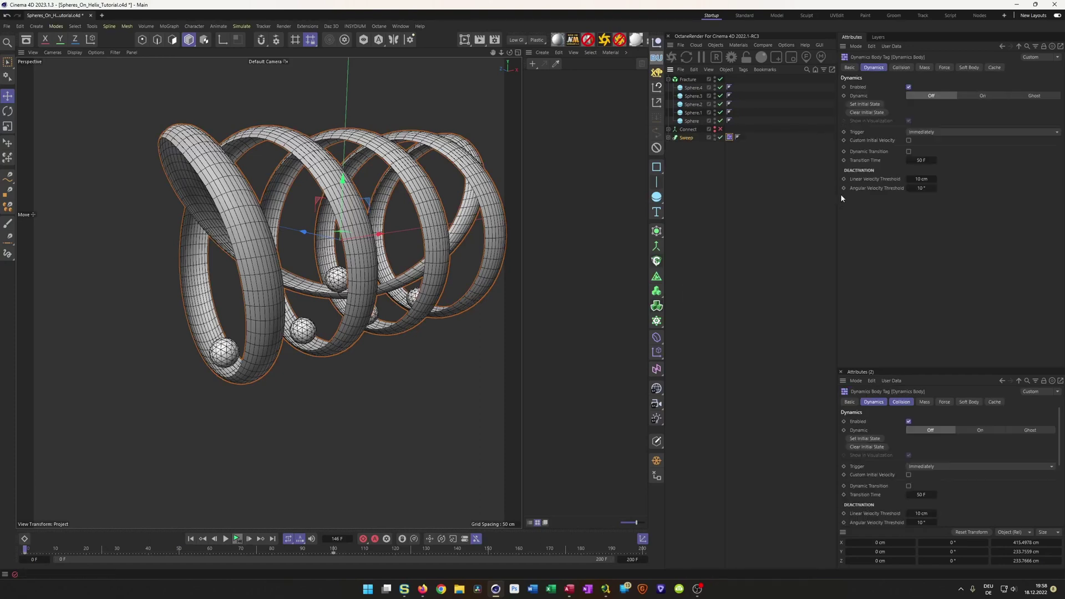
- Set bounce, friction and collision noise to 0 % on the Sweep's collider tag
click(901, 68)
double_click(912, 170)
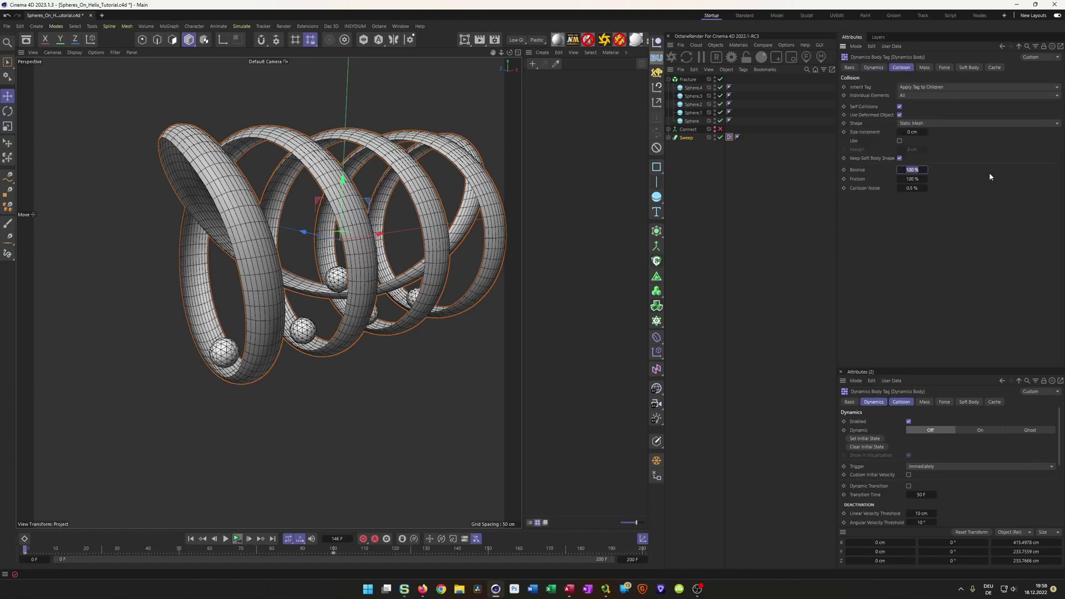
text(0)
key(Tab)
text(0)
key(Tab)
text(0)
- Give the Fracture object a Bullet Rigid Body tag
click(688, 79)
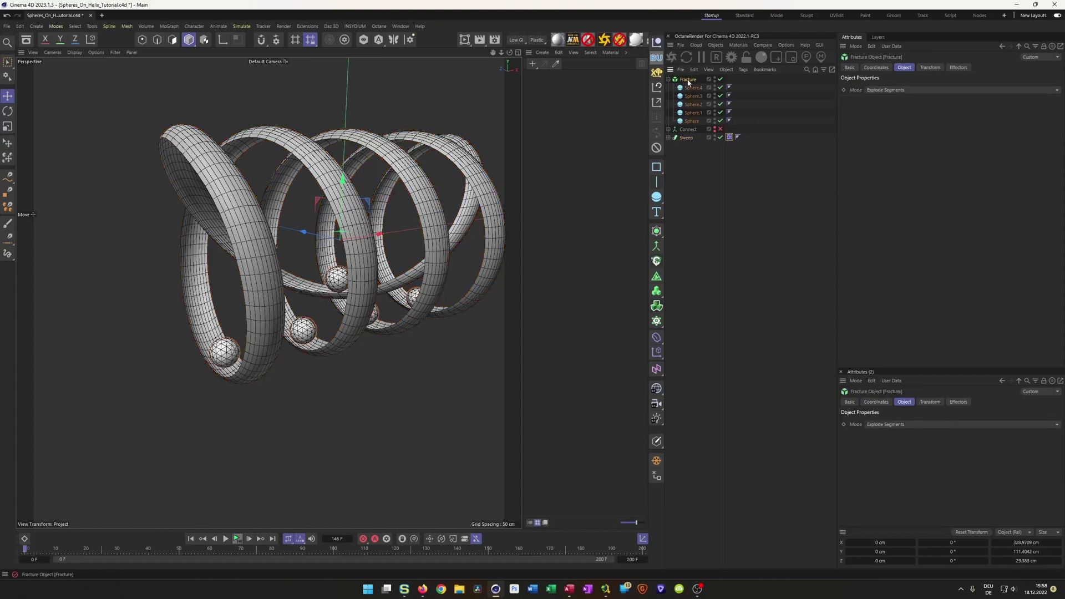
right_click(688, 79)
mouse_move(754, 109)
click(826, 113)
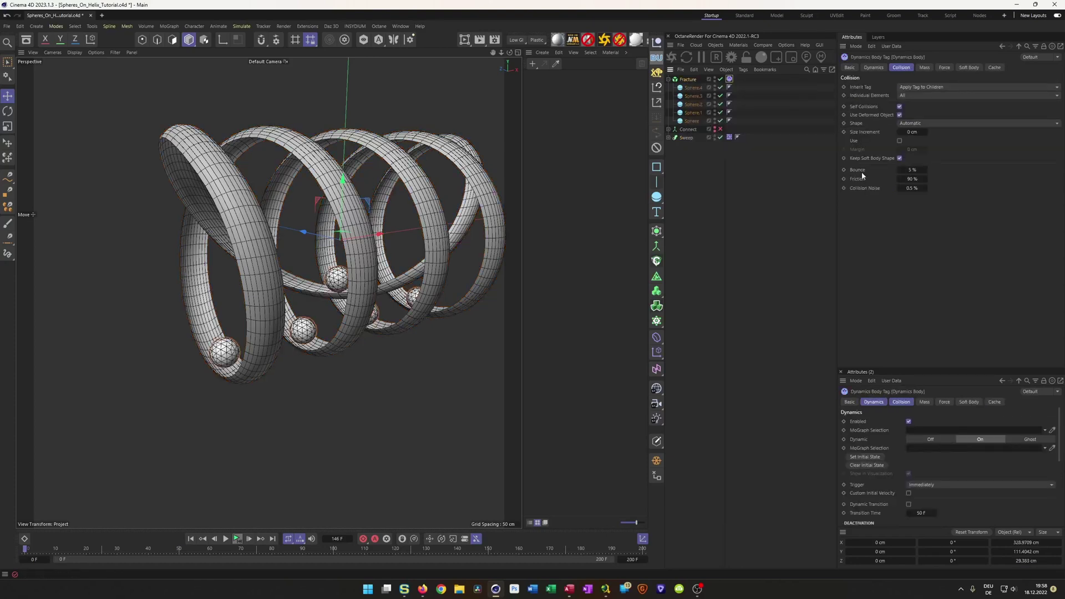
- Set bounce, friction and collision noise to 0 % on the Fracture's rigid body tag
click(911, 169)
text(0)
key(Tab)
text(0)
key(Tab)
text(0)
- Add the Animation toggle of the Sweep's Rotation P track to the viewport as an always-shown HUD element, and close the timeline
mouse_move(448, 271)
alt+mouse_down()
mouse_move(423, 280)
mouse_move(437, 275)
alt+mouse_up()
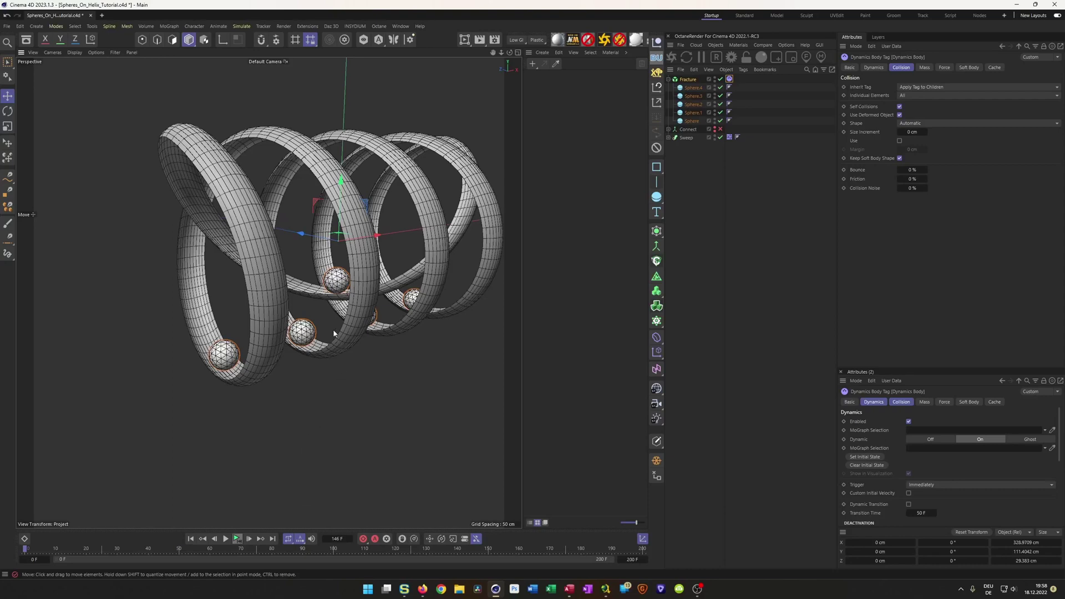
alt+middle_drag(313, 315, 241, 367)
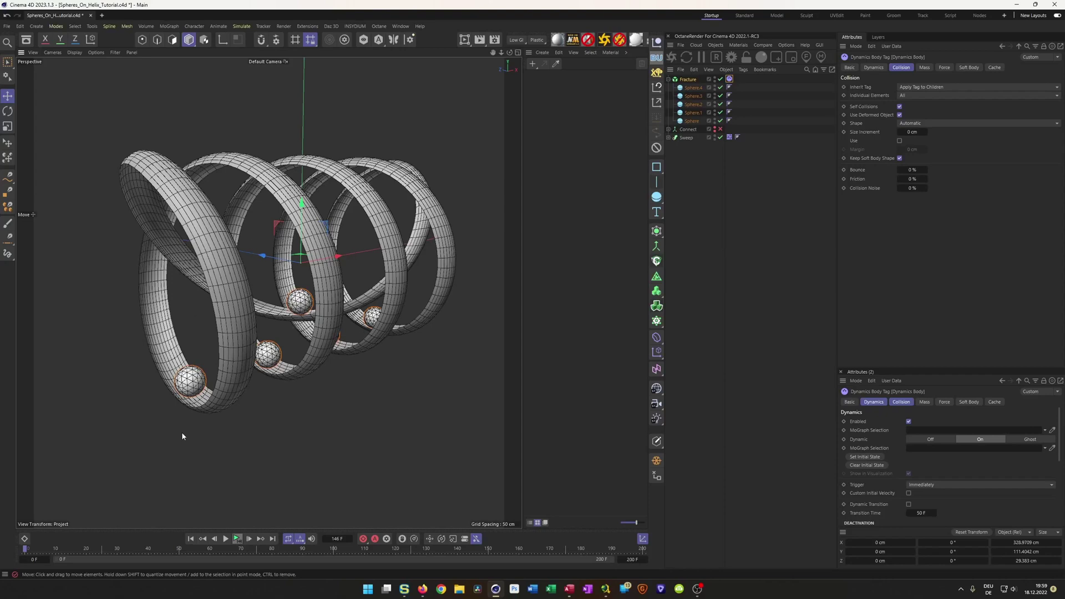
click(25, 538)
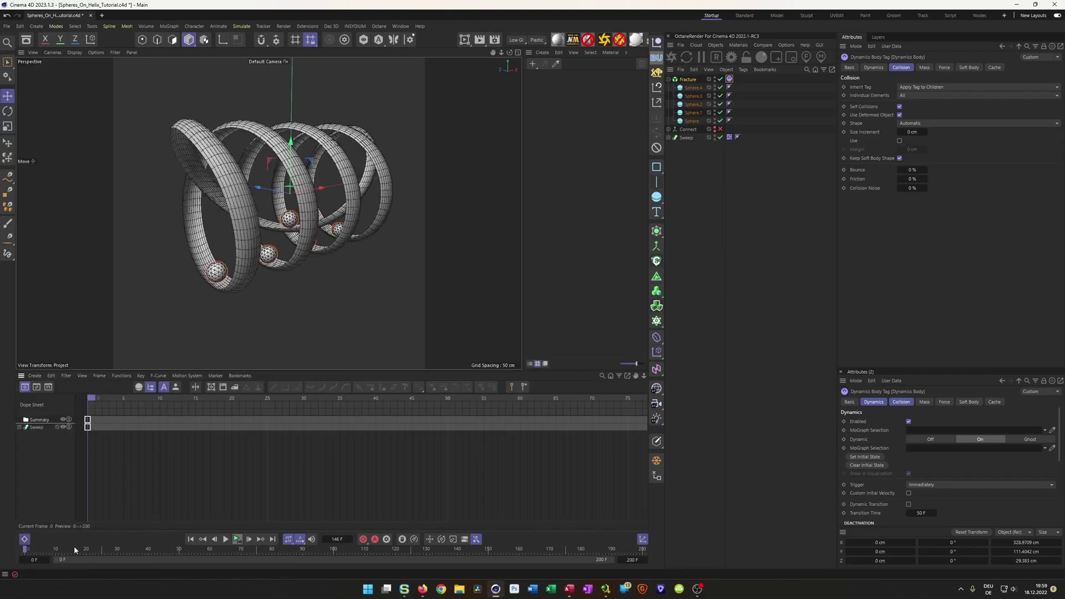
click(30, 428)
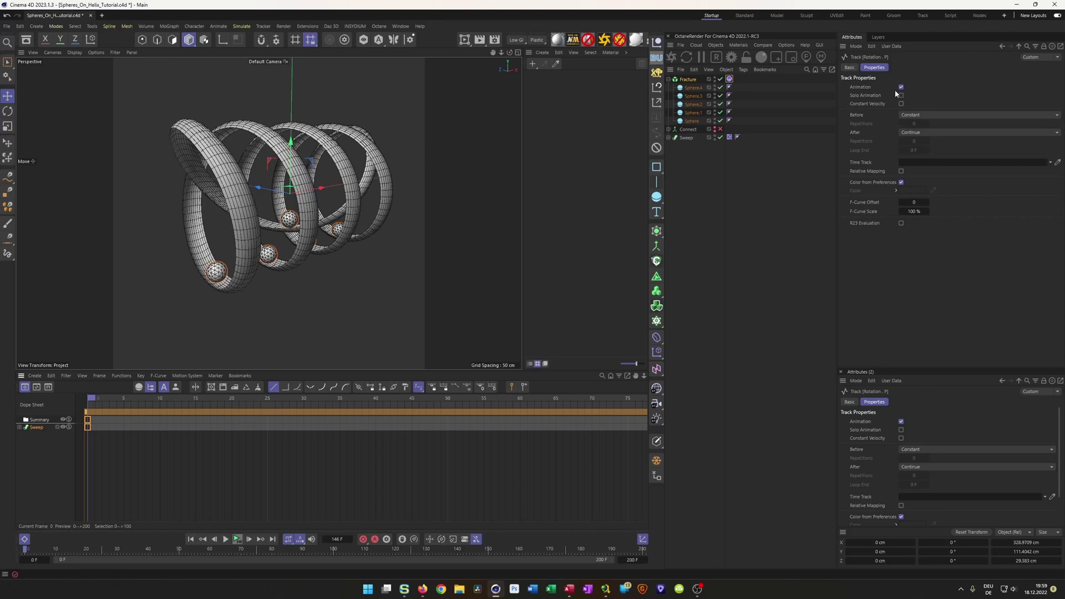
click(861, 87)
drag(865, 87, 458, 86)
right_click(457, 75)
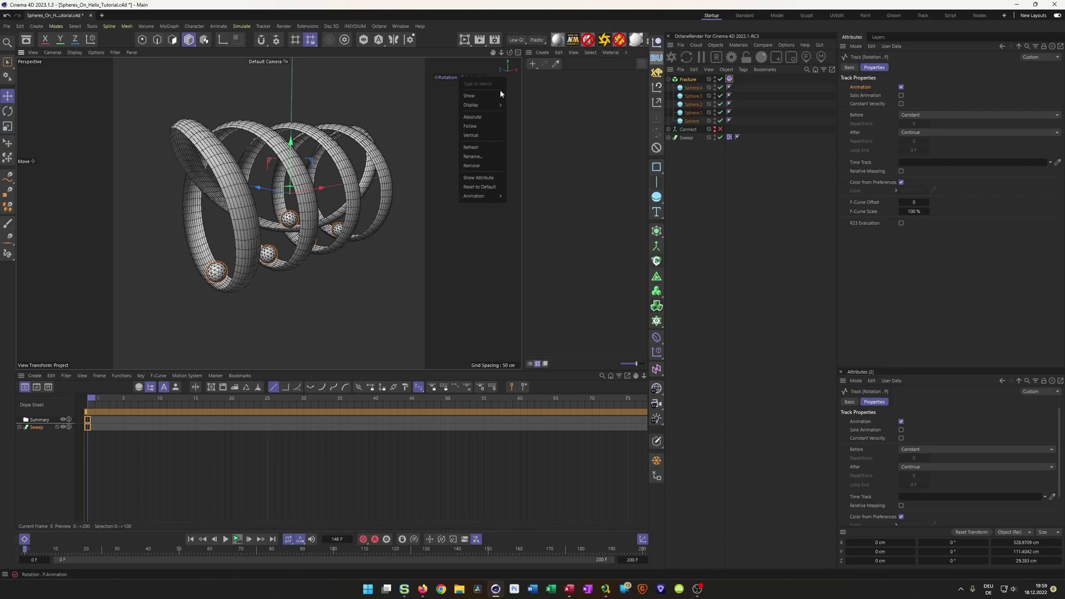
mouse_move(500, 96)
click(522, 135)
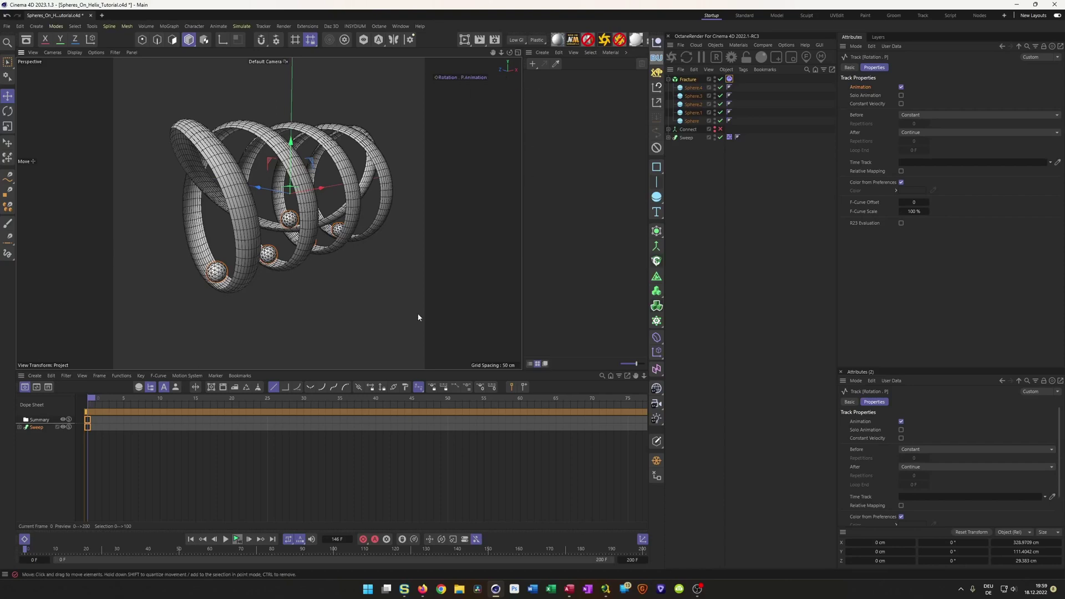
click(24, 539)
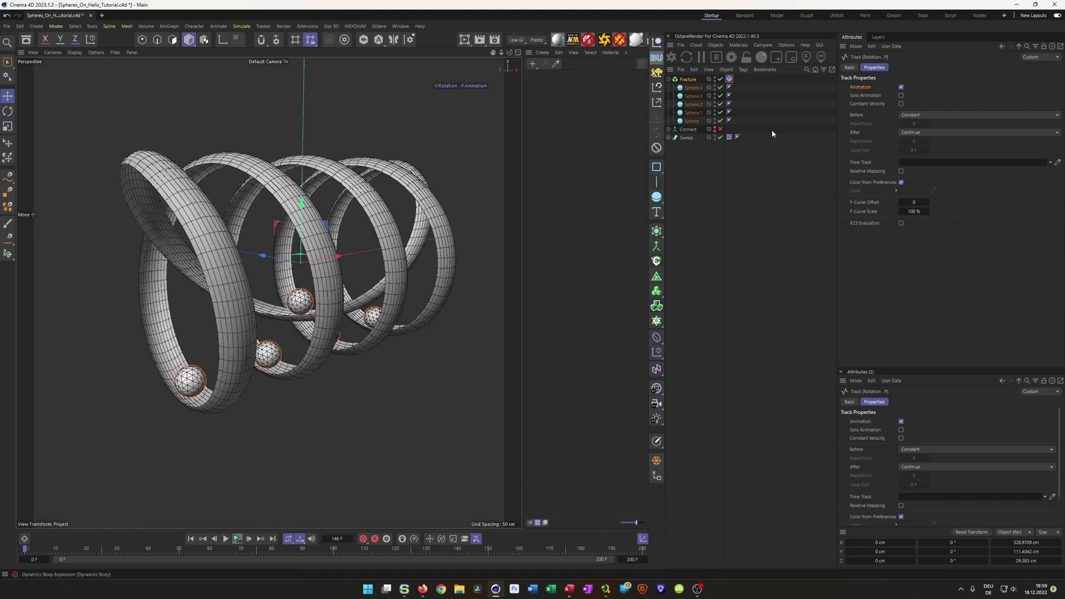
- Switch off the Sweep's rotation animation with the HUD toggle and save the project
click(447, 86)
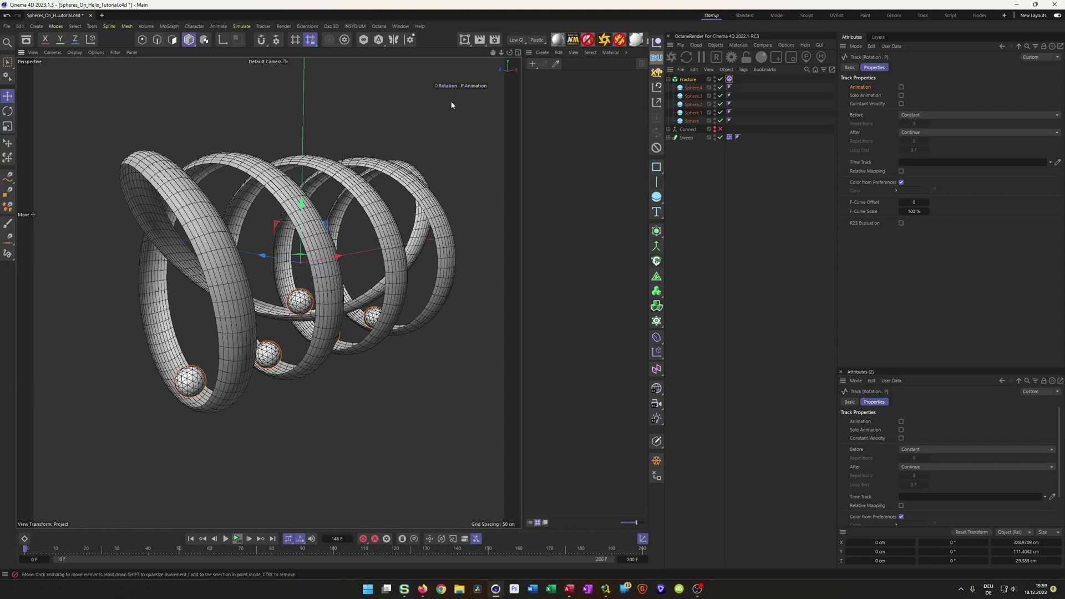
click(450, 86)
key(ctrl+s)
- Set the collision shape of the Fracture's rigid body tag to Ellipsoid, playing the simulation before and after the change
click(236, 539)
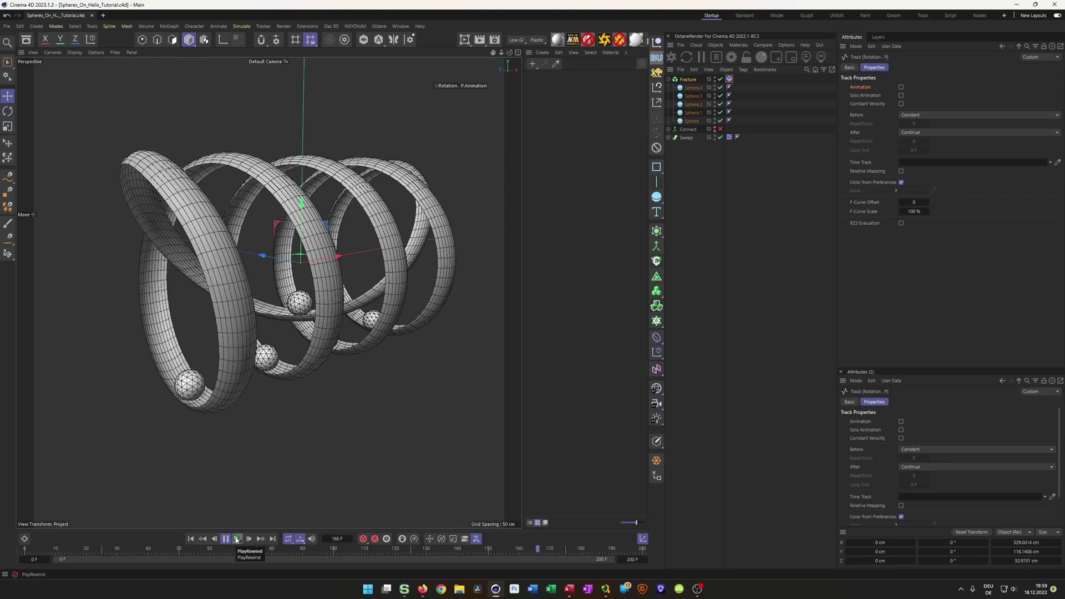
click(236, 540)
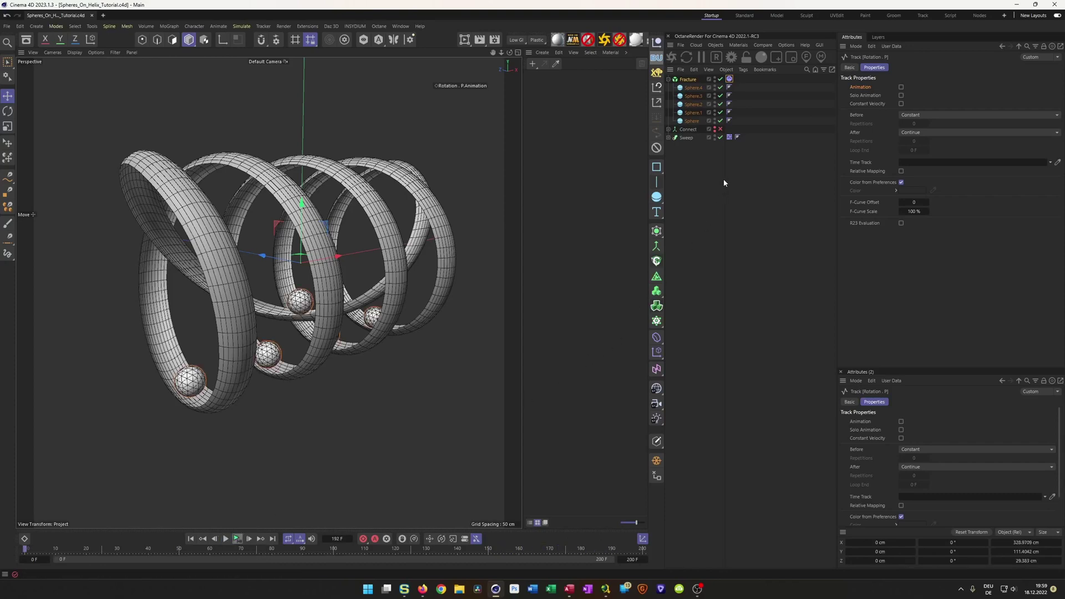
click(729, 79)
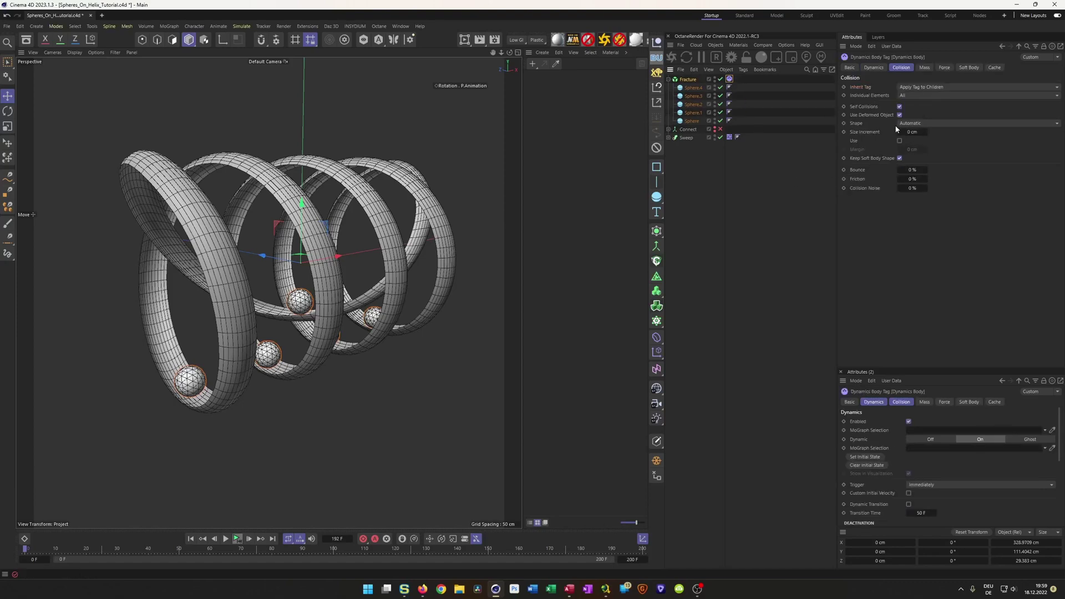
click(912, 123)
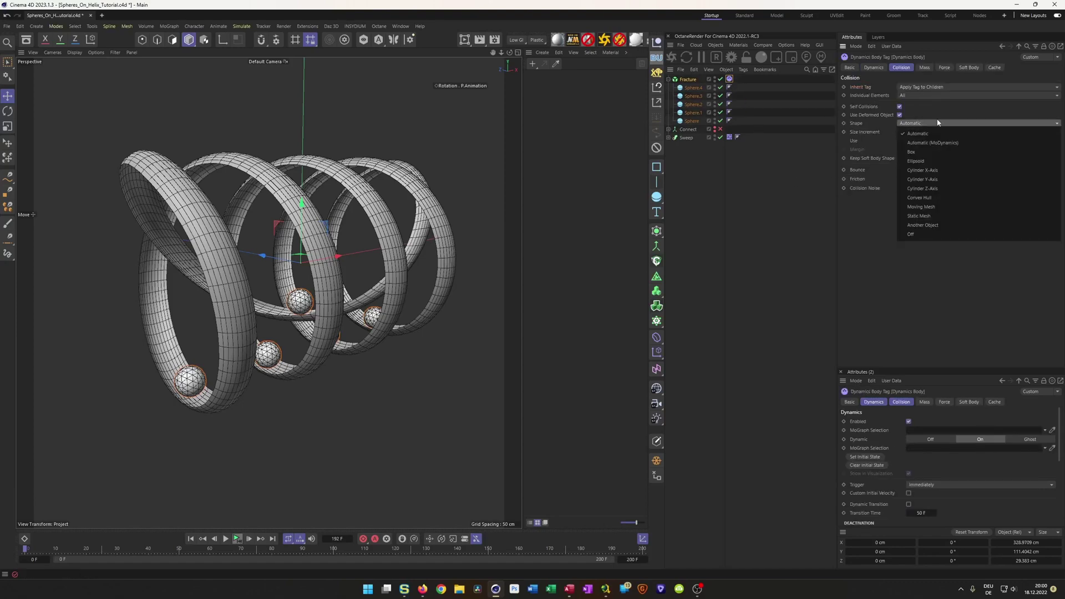
click(938, 161)
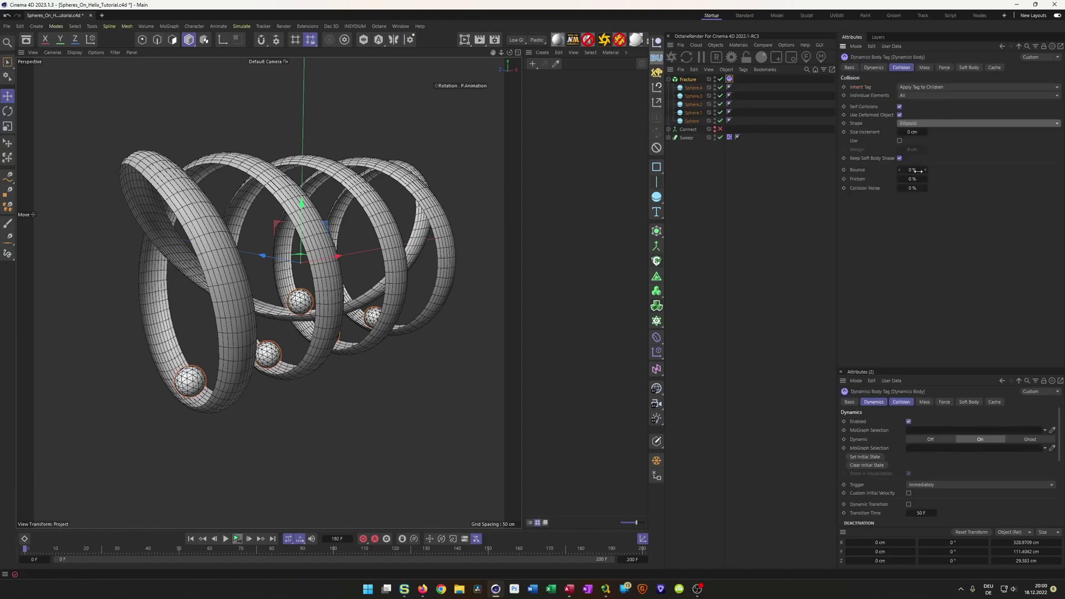
click(237, 539)
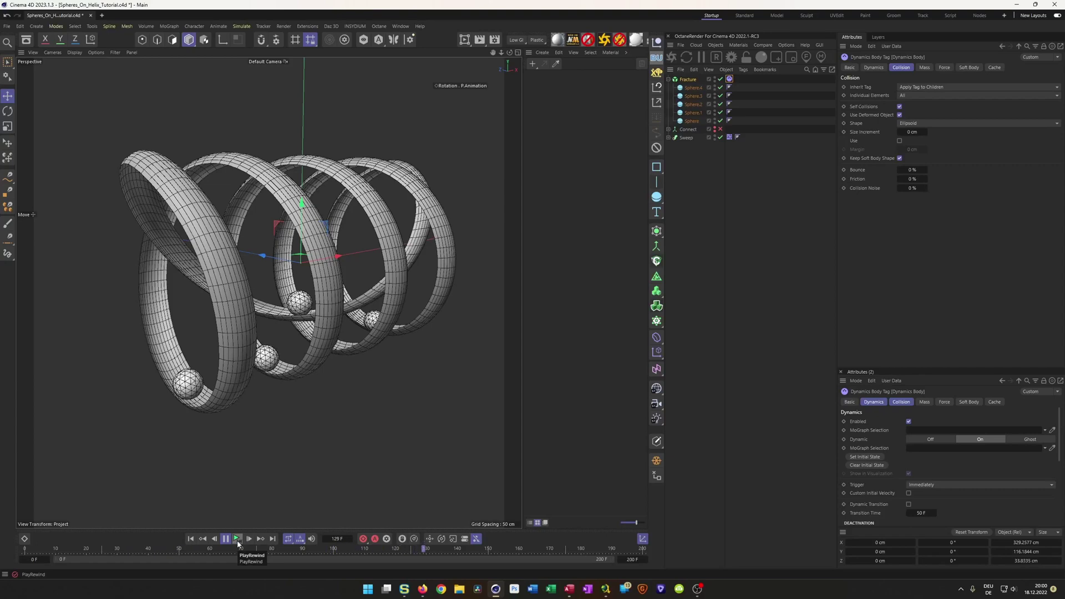
click(237, 540)
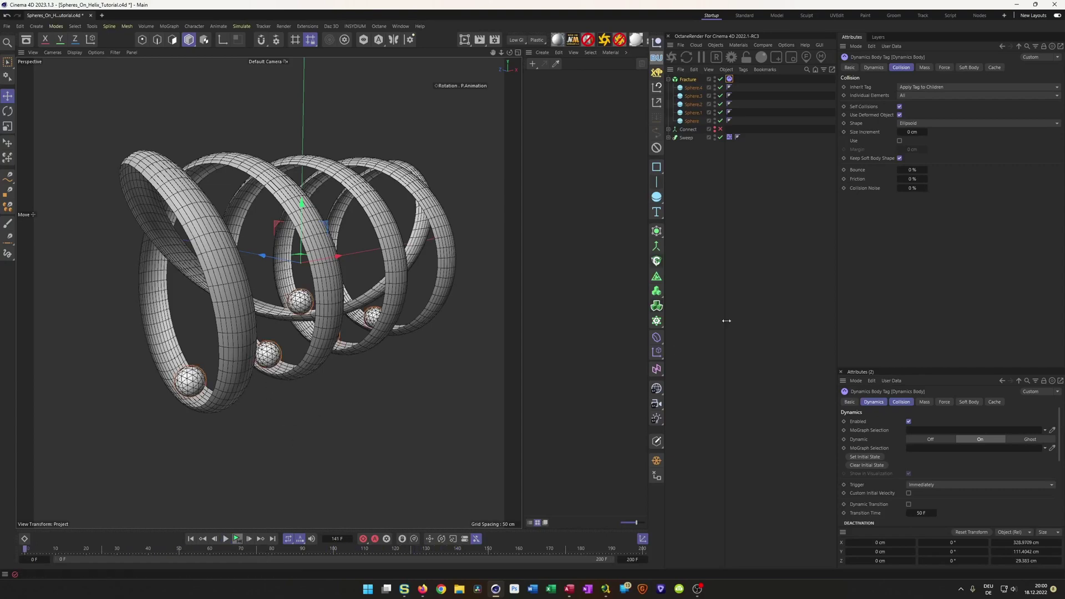
- Set linear and angular damping to 90 % on the Fracture's rigid body tag
click(944, 67)
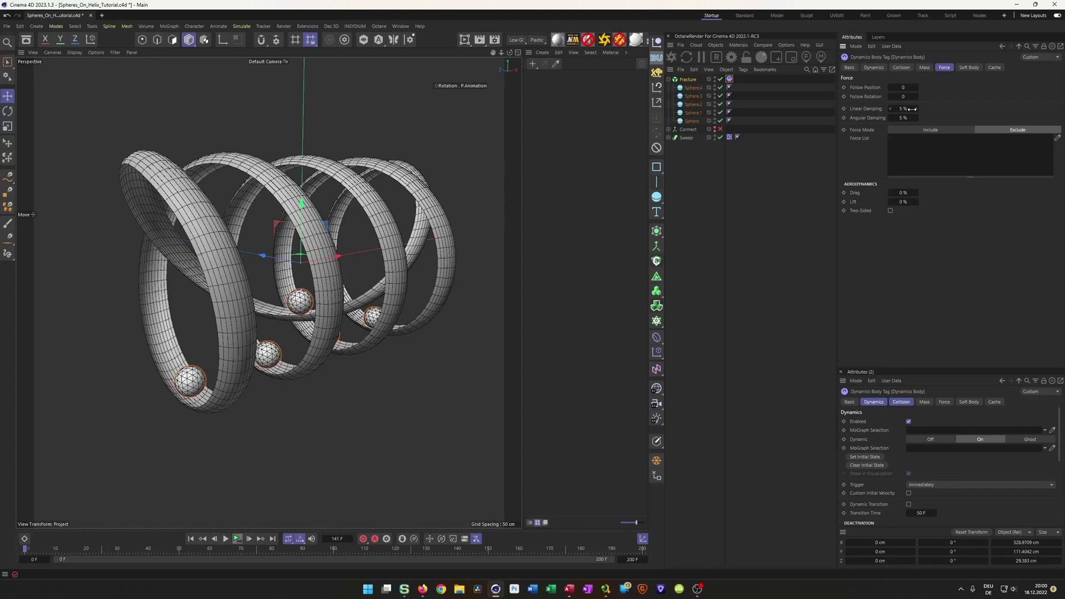
click(912, 109)
text(90)
key(Tab)
text(90)
key(Return)
- In the project's expert Bullet settings, set the collision margin to 0.1 cm and the steps per frame to 10
key(ctrl+d)
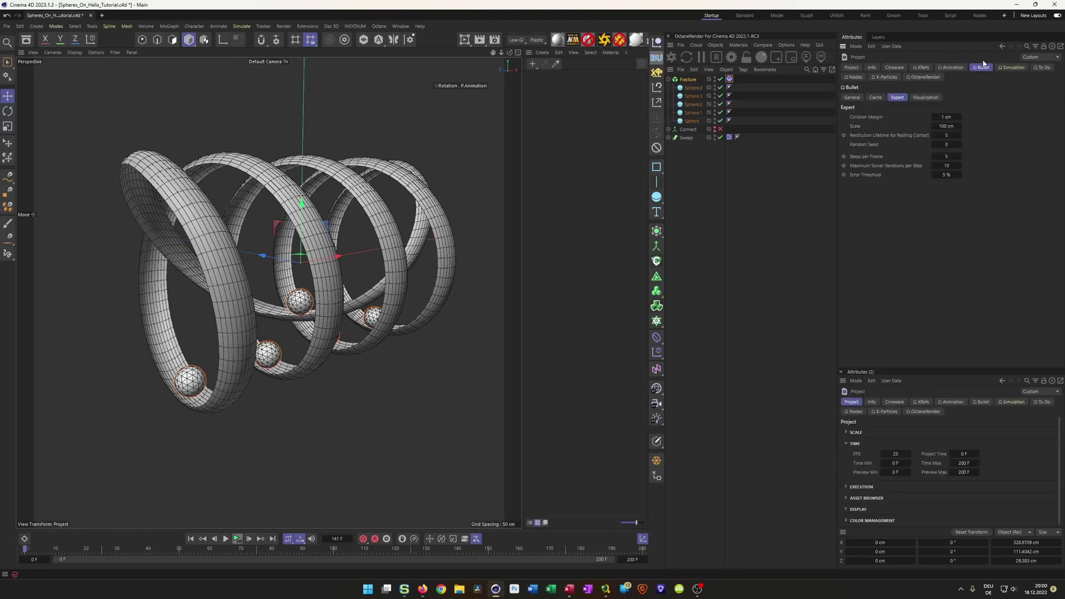
click(947, 116)
text(0.1)
key(Return)
click(959, 155)
click(950, 155)
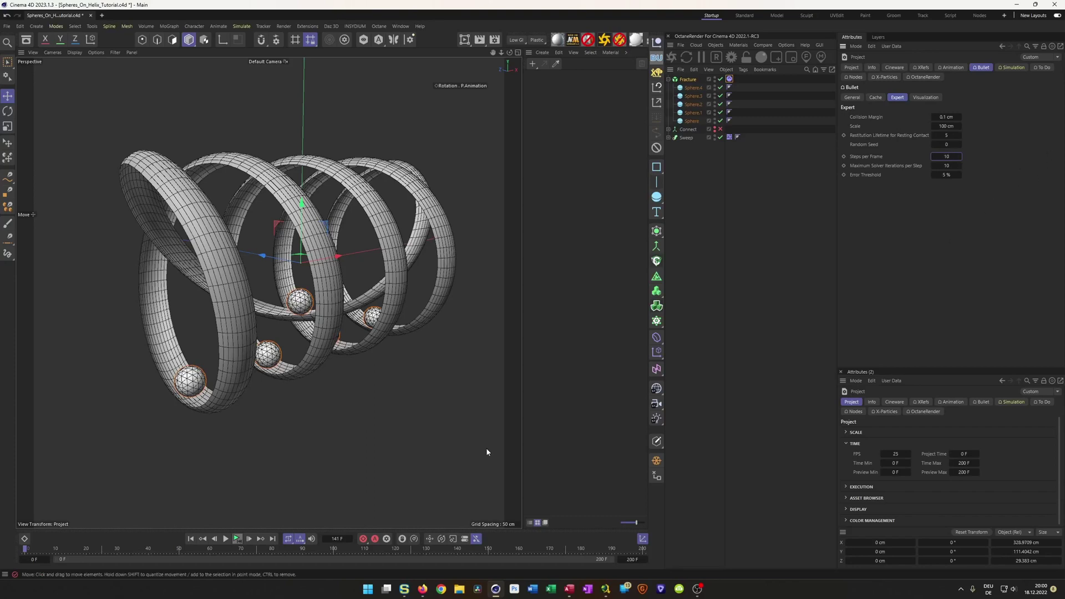
- Play the simulation to about frame 162, store the spheres' positions as the rigid body tag's initial state, and return to the first frame
click(237, 539)
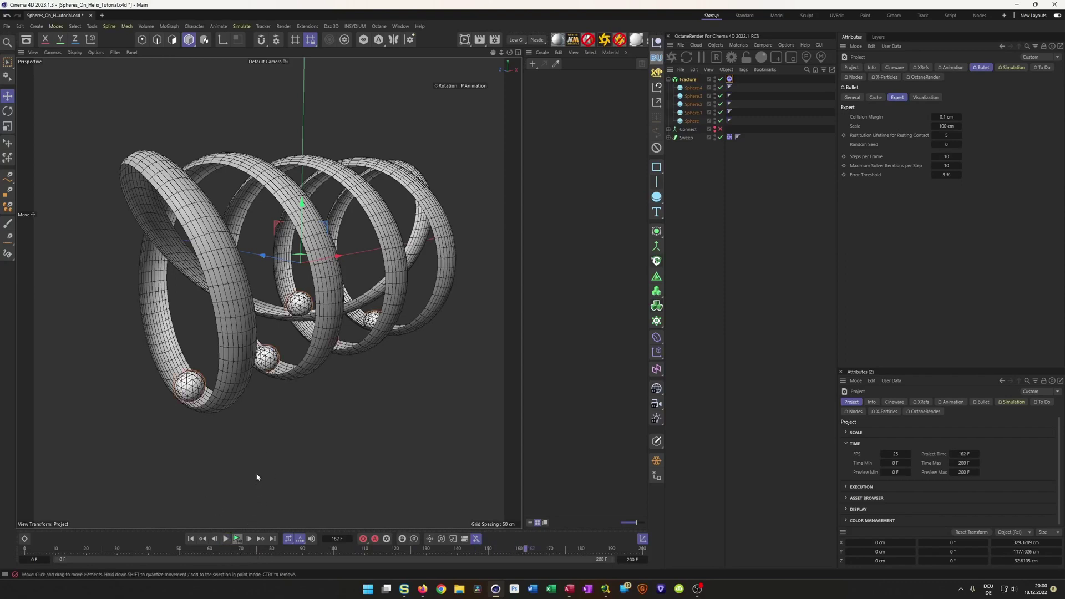
click(730, 79)
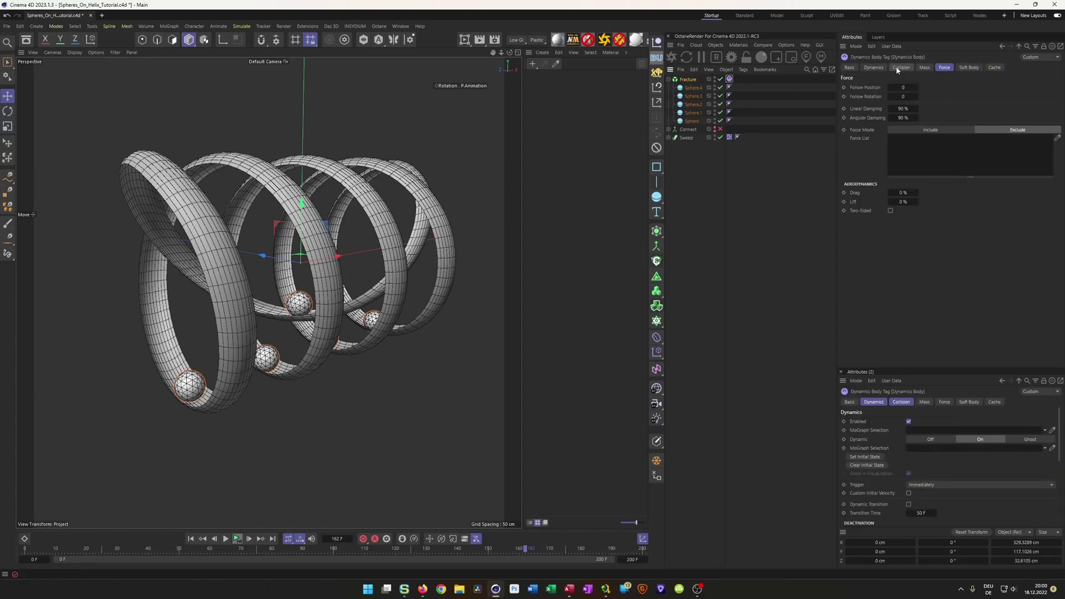
click(874, 67)
click(862, 122)
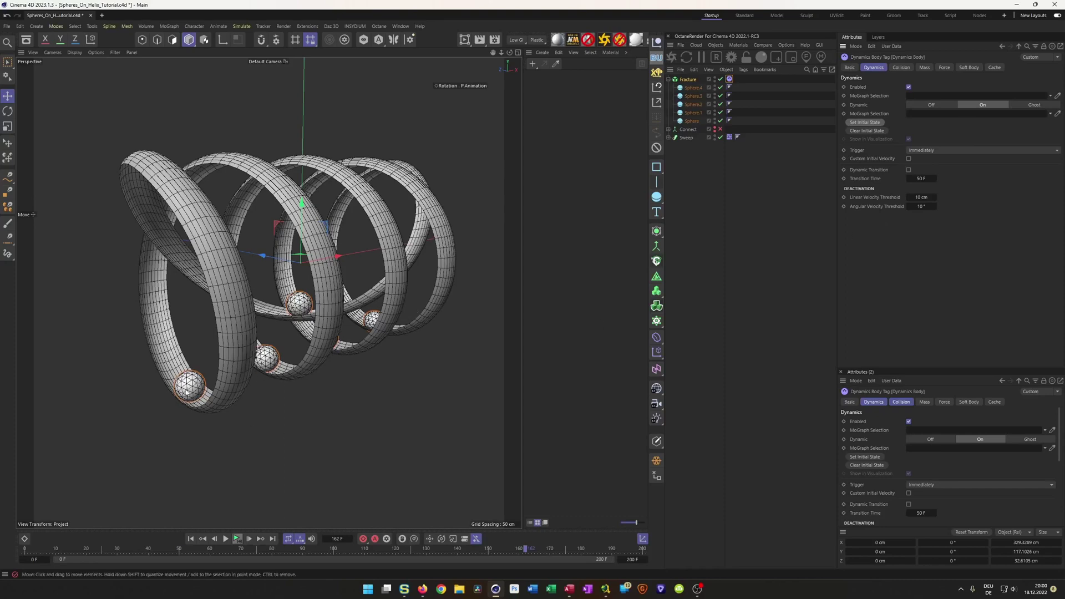
click(192, 539)
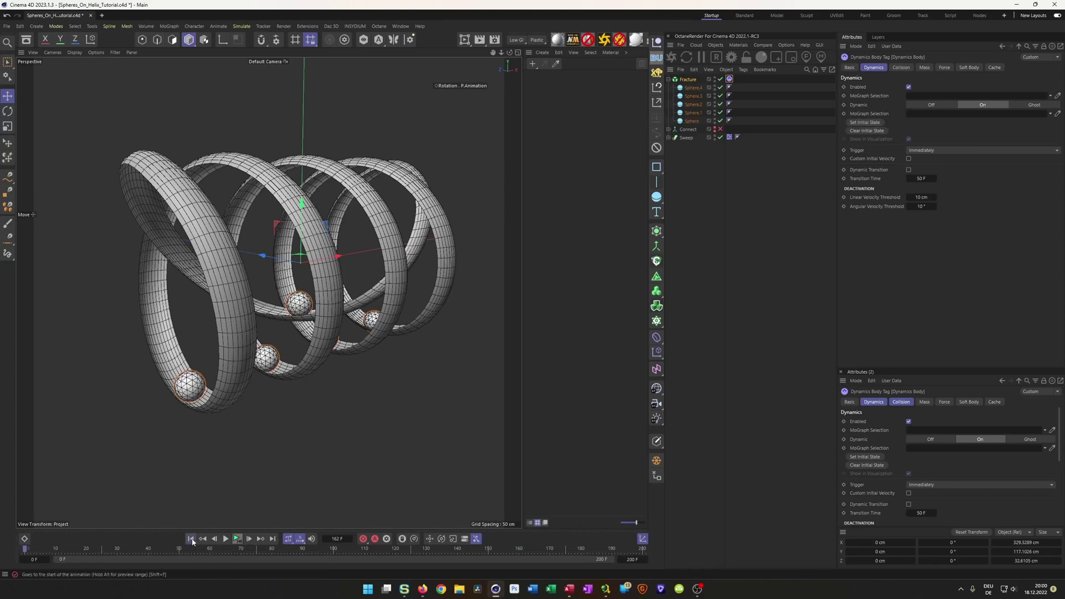
- Deselect everything, play the animation through to frame 200 to check the spheres, and rewind to the start
click(714, 407)
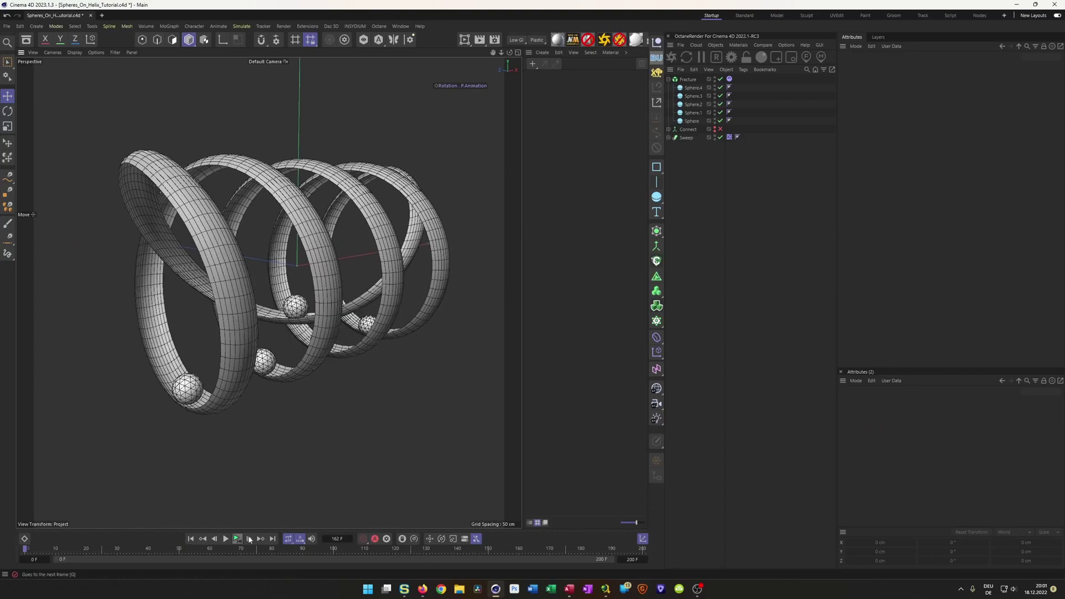
click(226, 539)
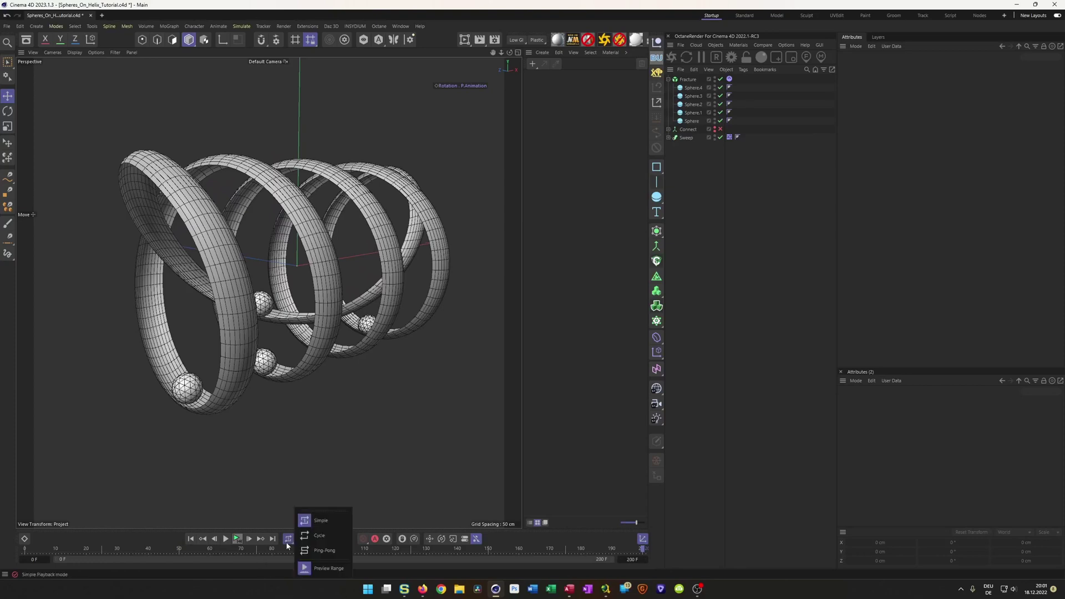
click(190, 542)
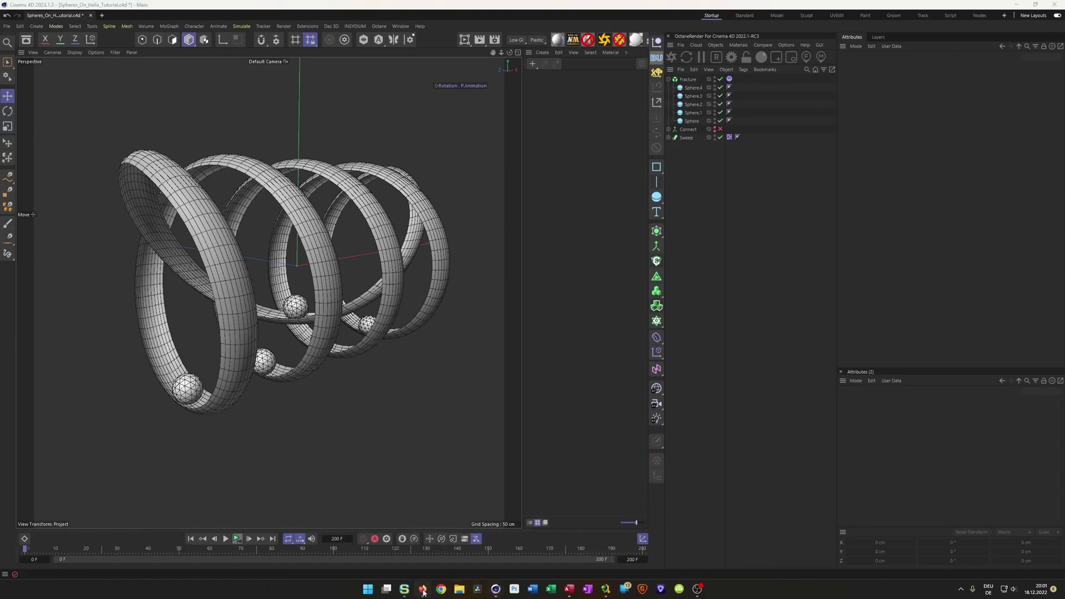
- Switch to Firefox and play the Spheres On Helix preview video from the beginning, jumping back to rewatch the spheres' motion
click(421, 549)
click(9, 348)
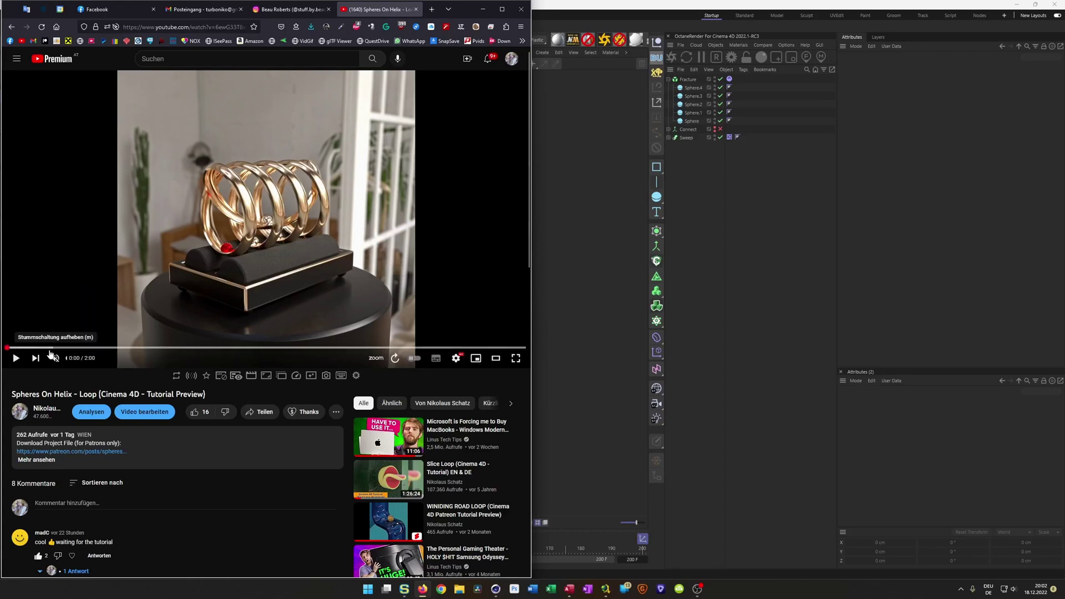
click(16, 359)
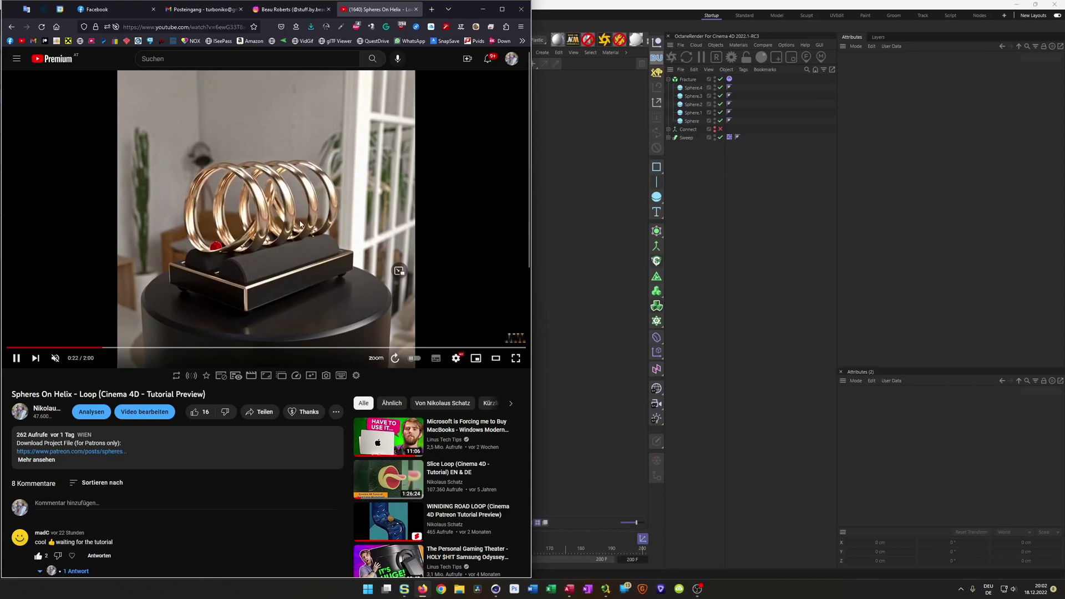
click(97, 349)
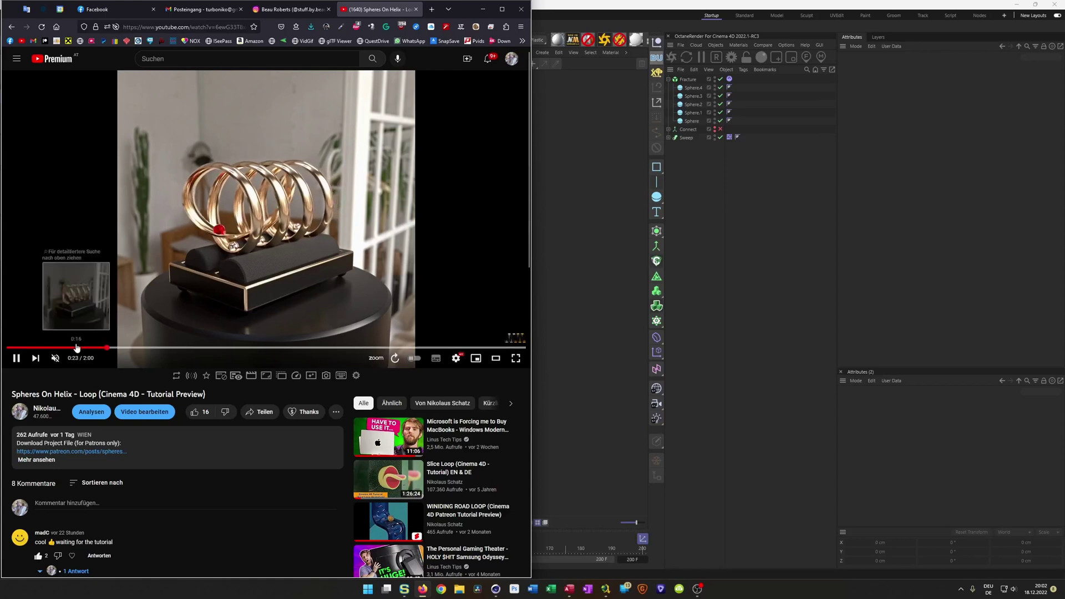
- Rewatch the Spheres On Helix preview video, pause it, and compare it with the Instagram reference post
click(76, 349)
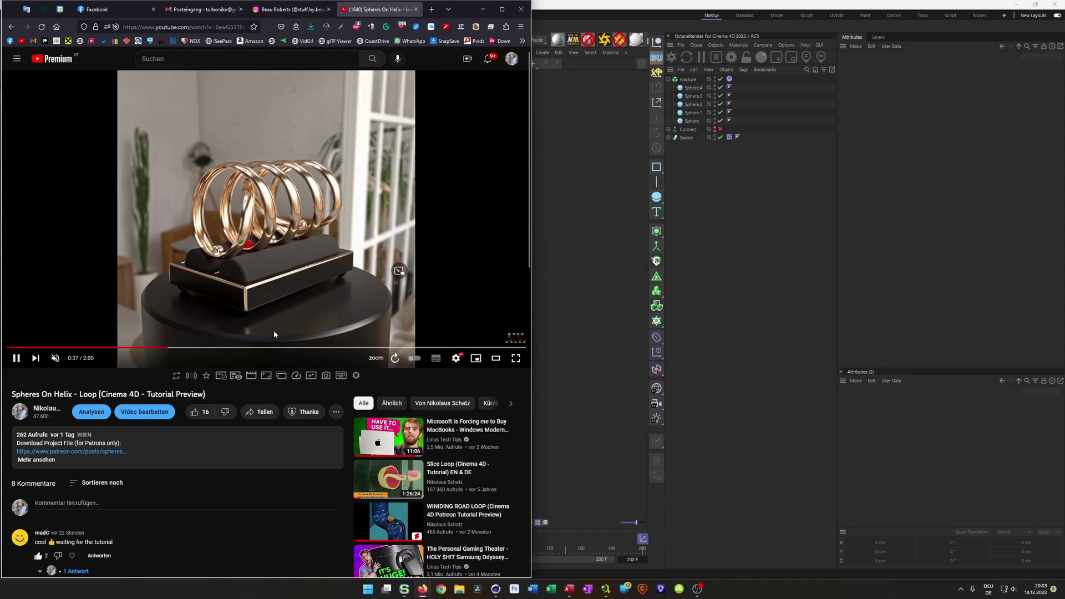
click(18, 358)
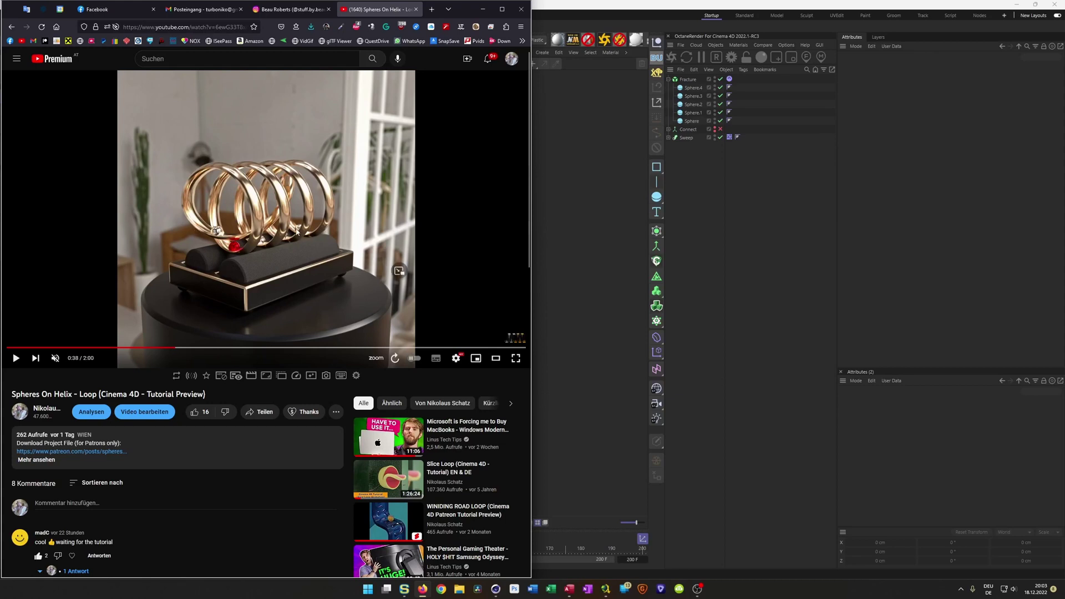
click(289, 9)
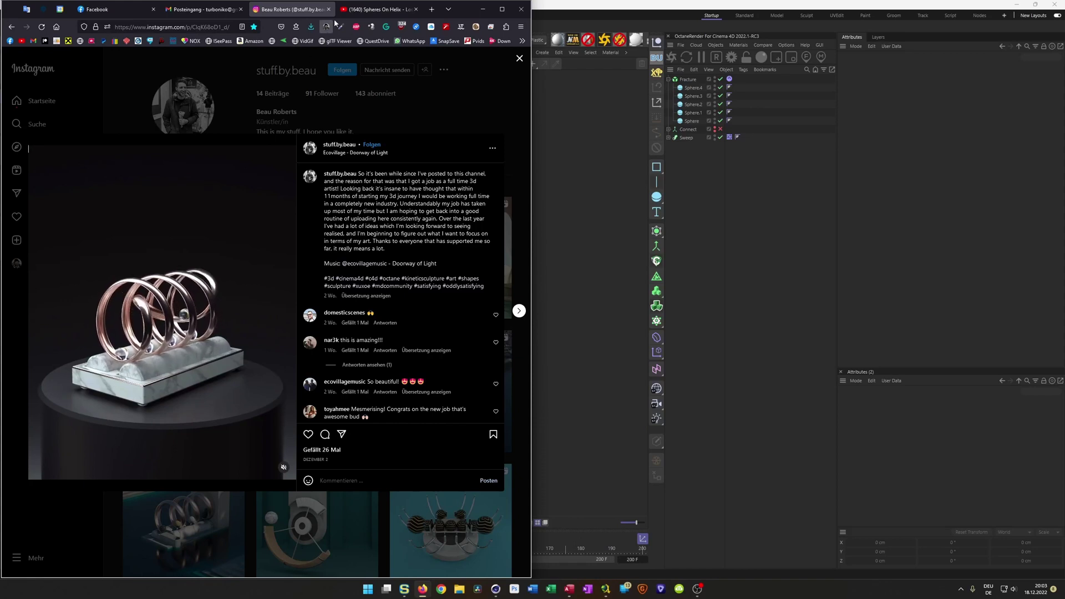
click(377, 10)
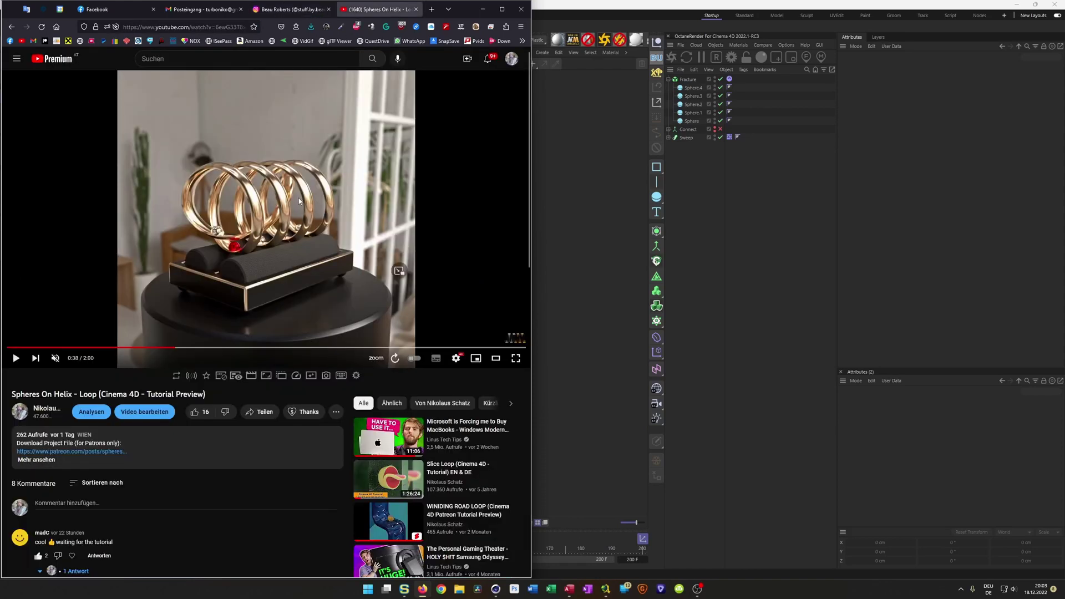
- Switch to Cinema 4D, extend the animation's end to frame 500, and save the project
key(alt+Tab)
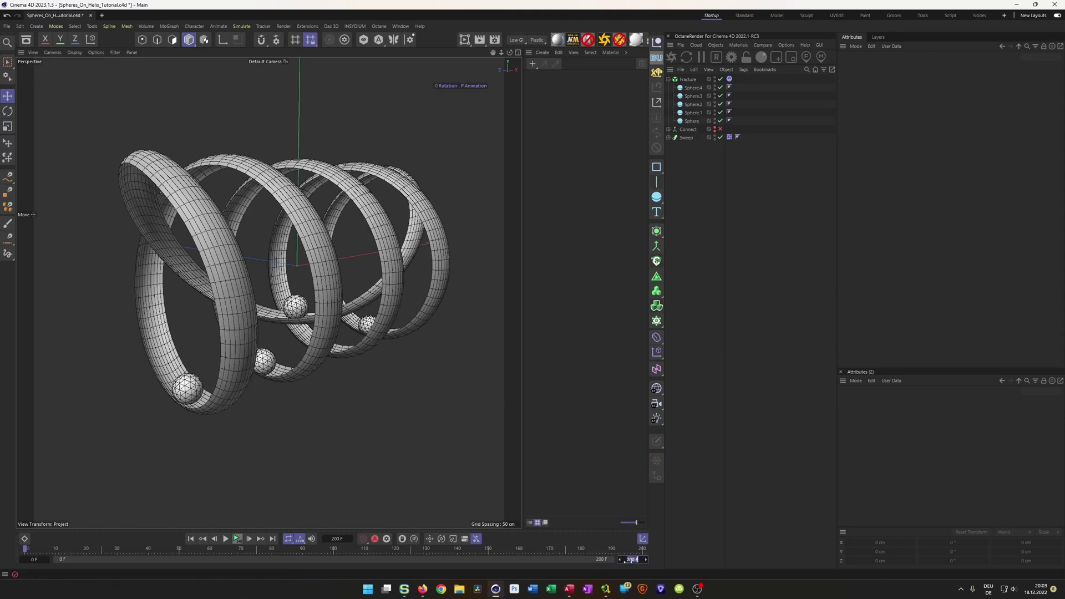
text(500)
key(Return)
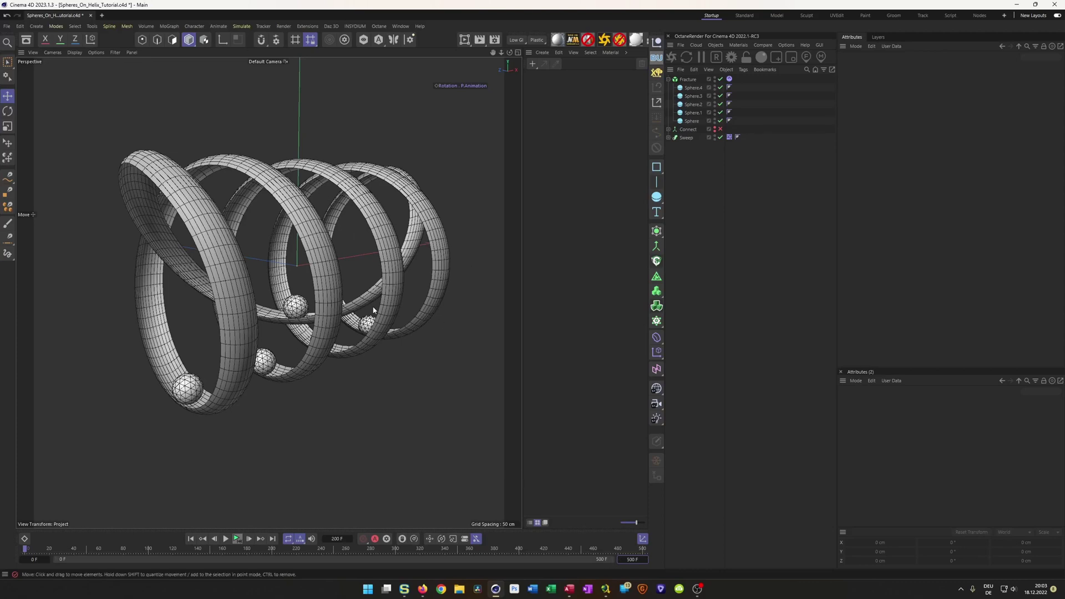
key(ctrl+s)
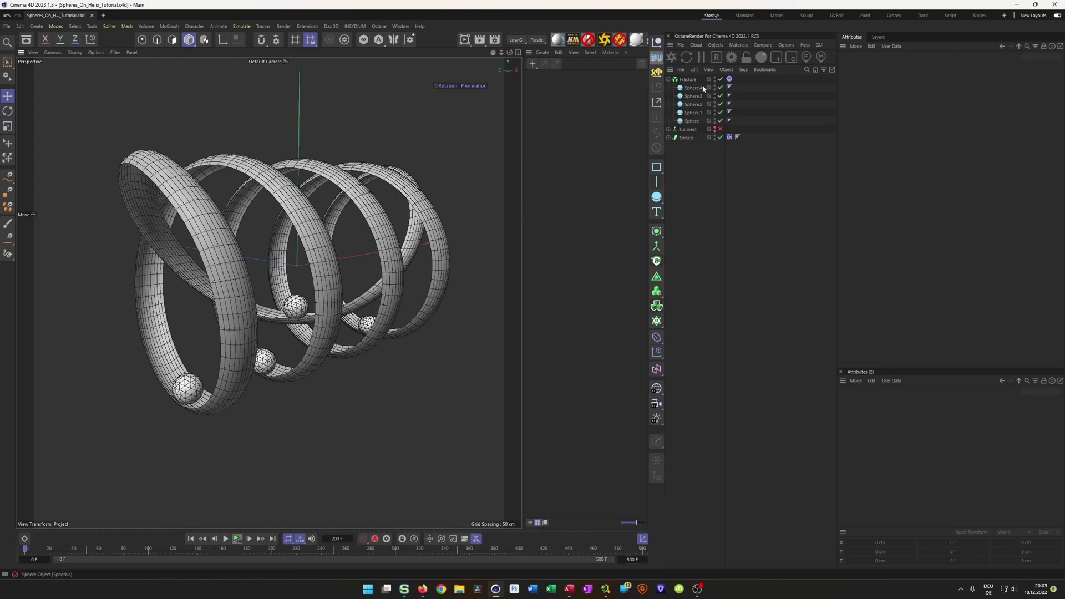
- Examine the cache options of the Fracture object's dynamics body tag
click(728, 79)
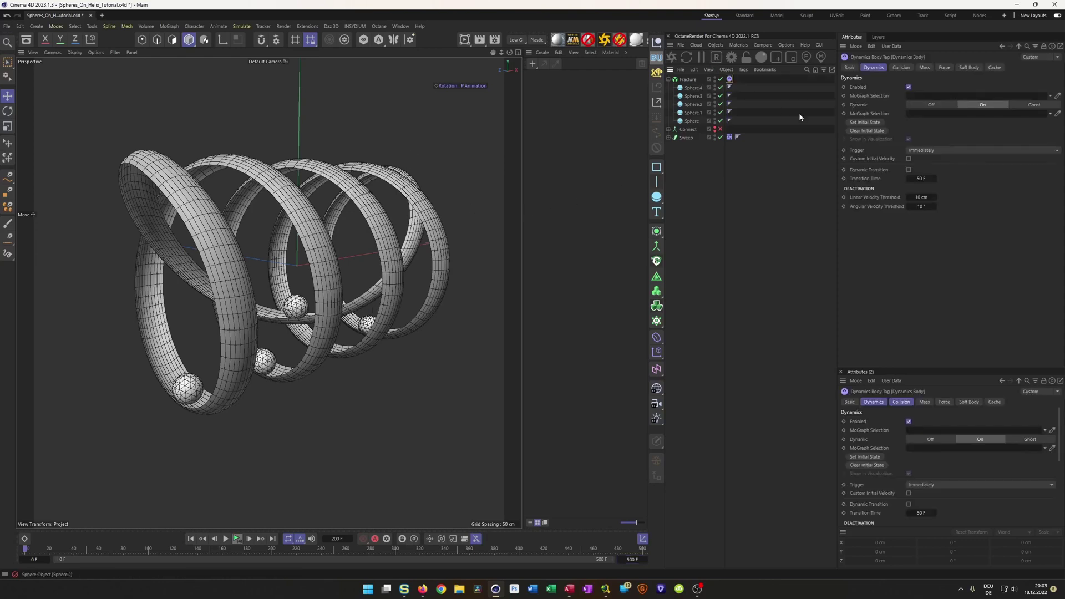
click(993, 68)
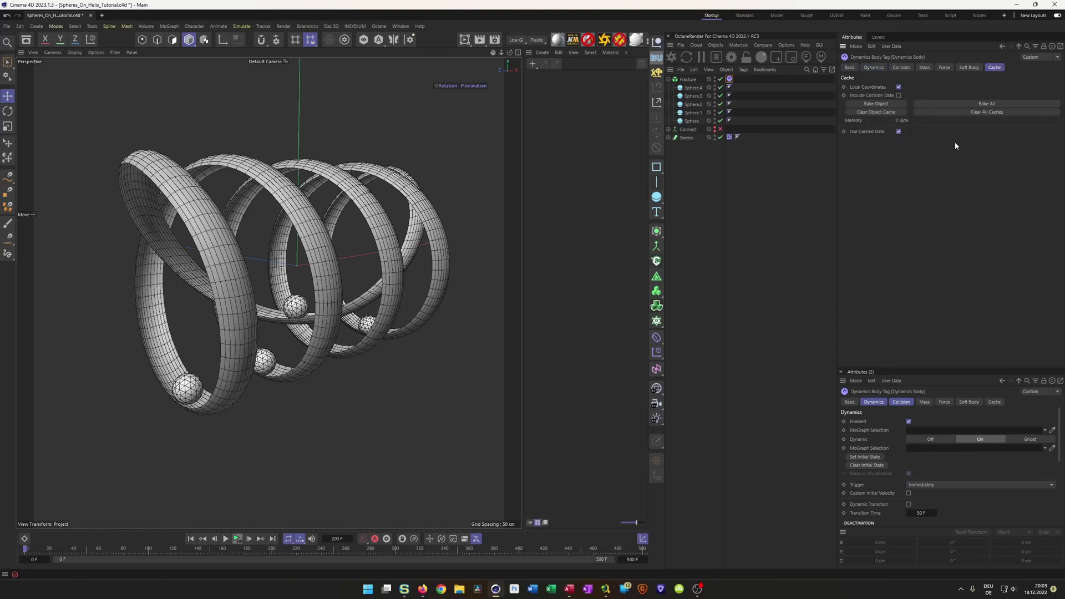
drag(859, 132, 885, 144)
- Add a MoGraph Cache tag to the Fracture object and bake its simulation
click(688, 79)
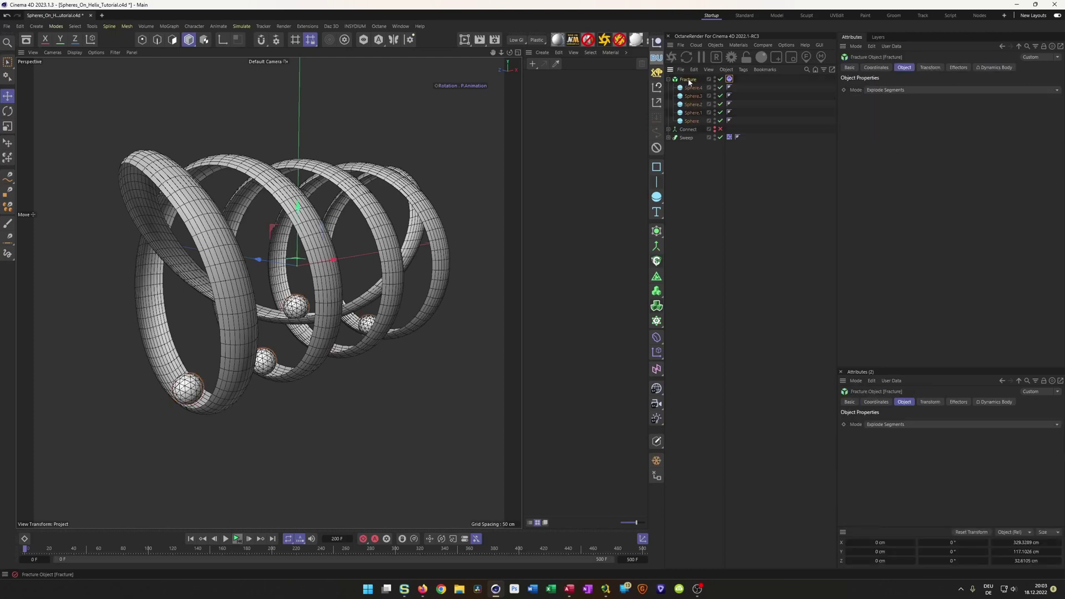
right_click(687, 80)
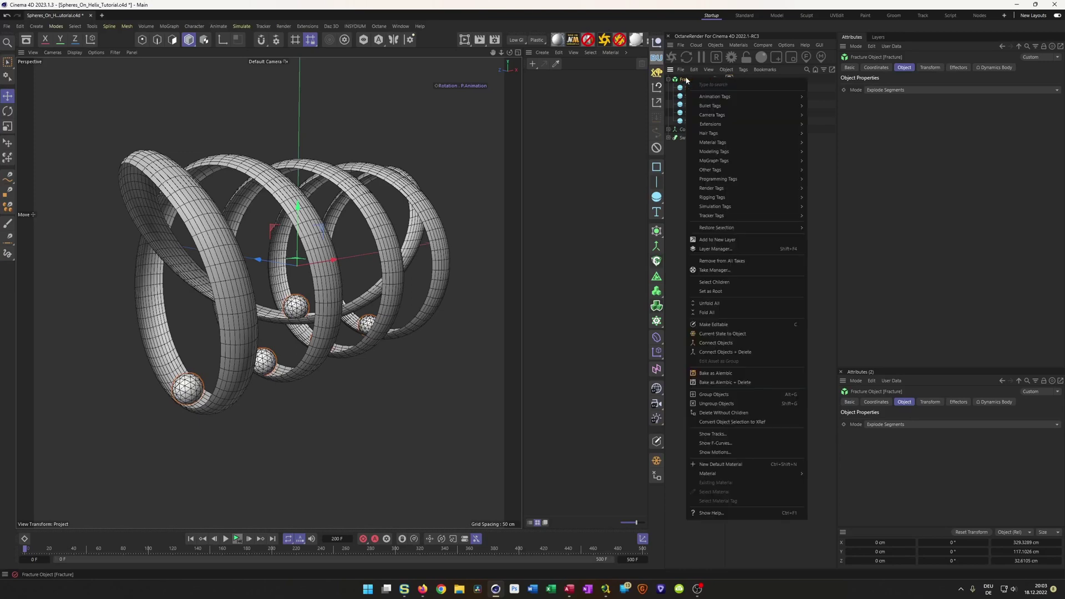
mouse_move(746, 160)
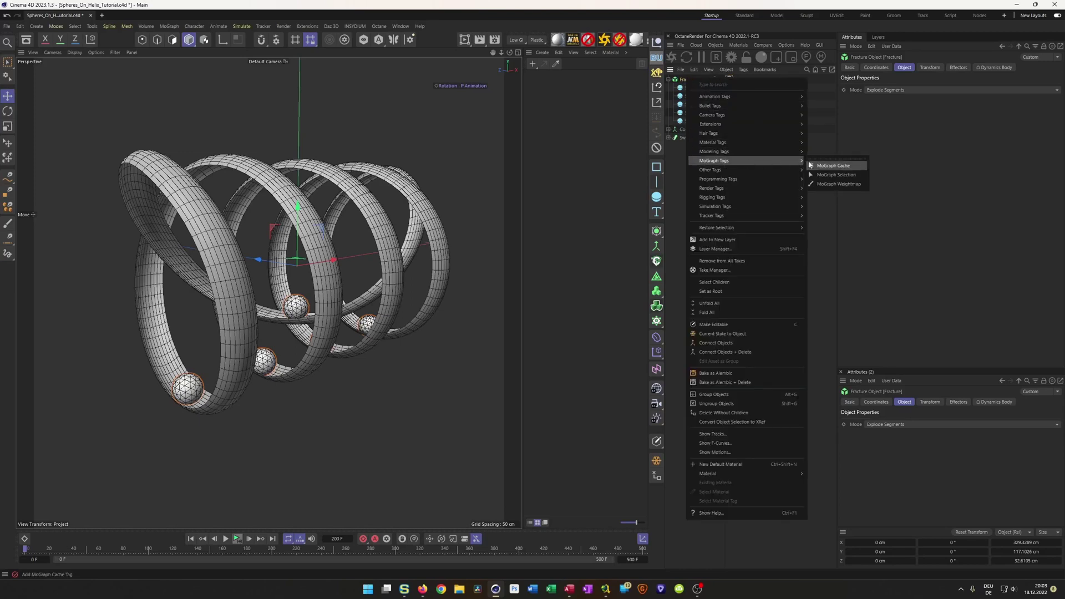
click(833, 166)
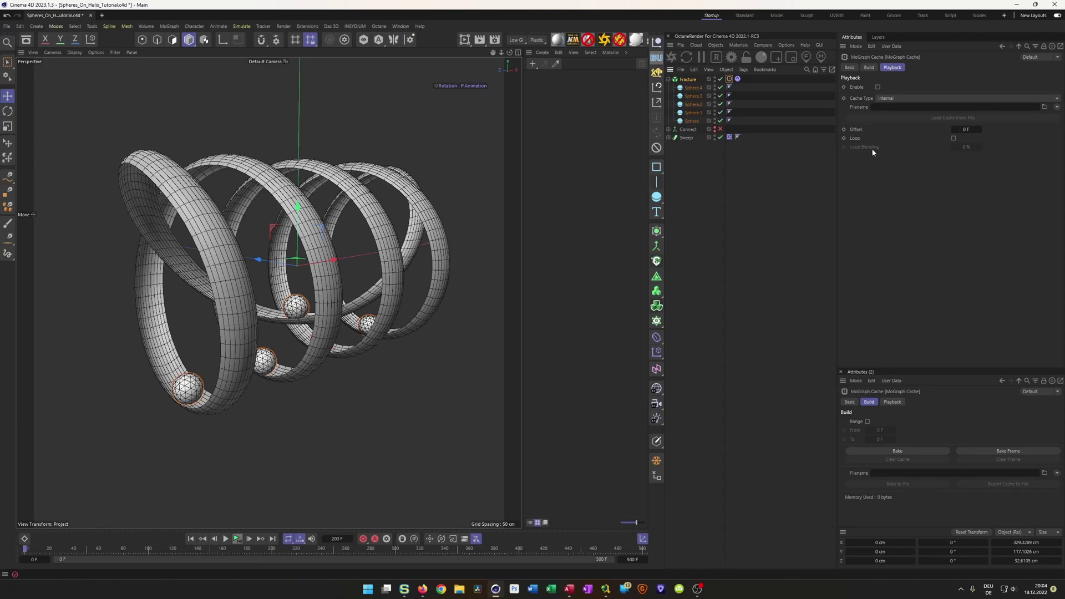
click(869, 68)
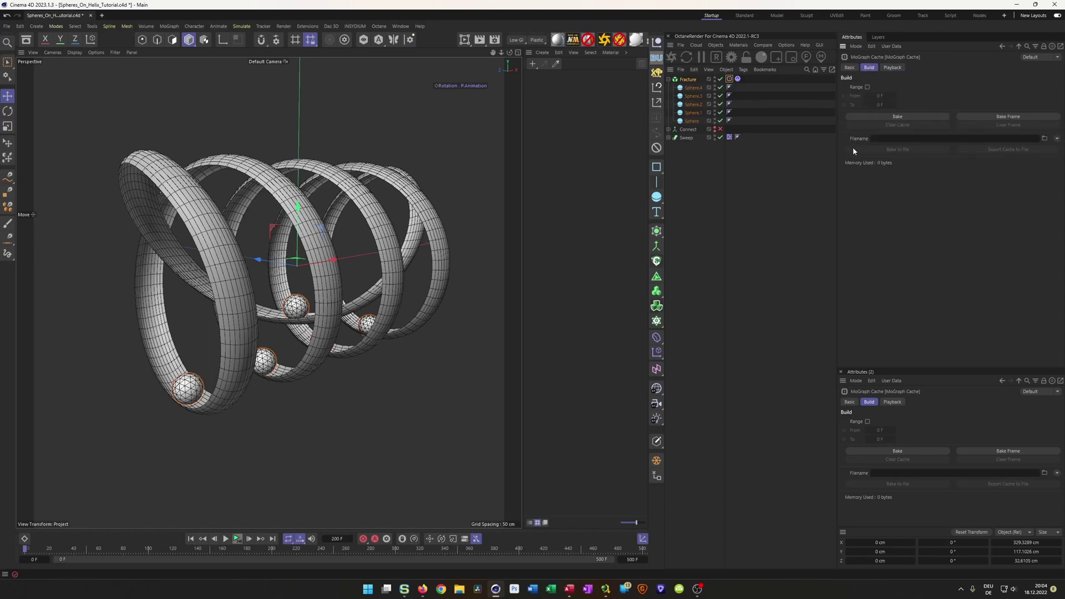
click(898, 117)
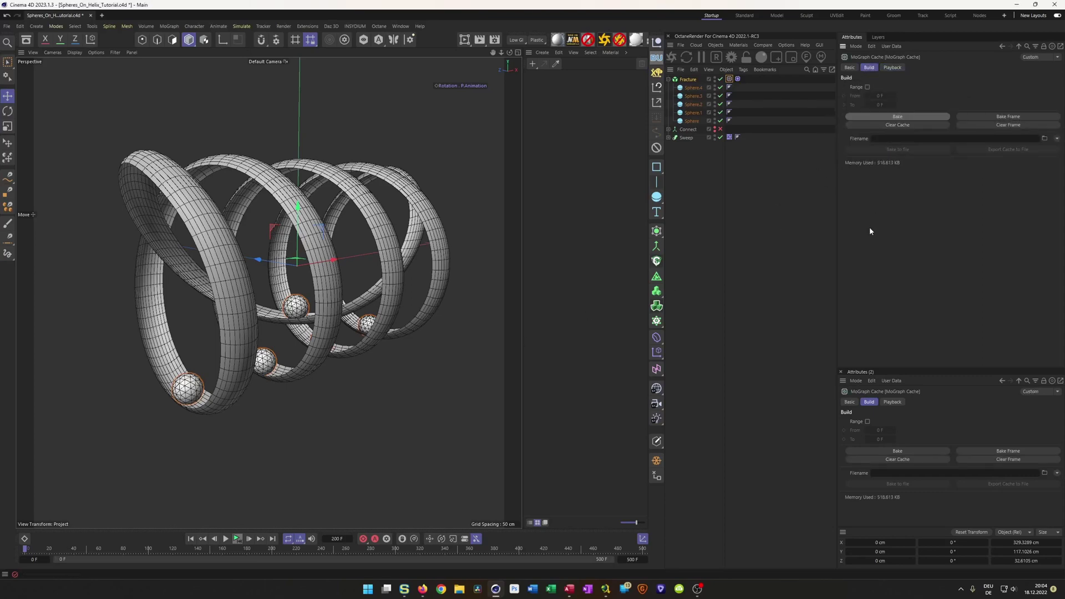
- Jump between the first and last frames to compare the baked sphere positions, ending at the start
mouse_move(28, 553)
mouse_down()
mouse_move(293, 551)
mouse_move(228, 549)
mouse_move(285, 540)
mouse_move(24, 550)
mouse_up()
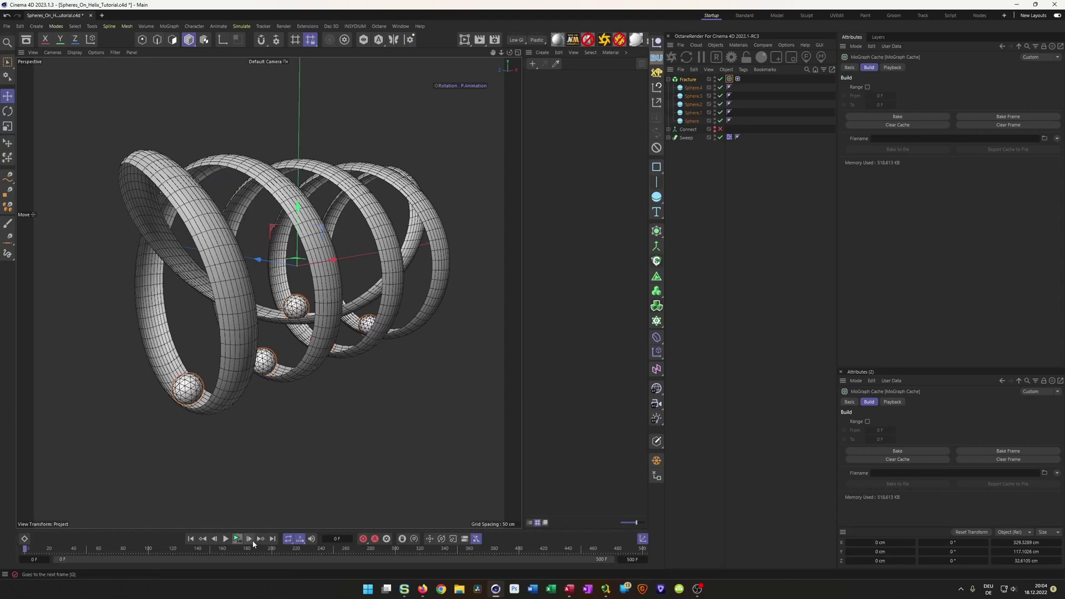
click(273, 539)
click(191, 539)
click(190, 540)
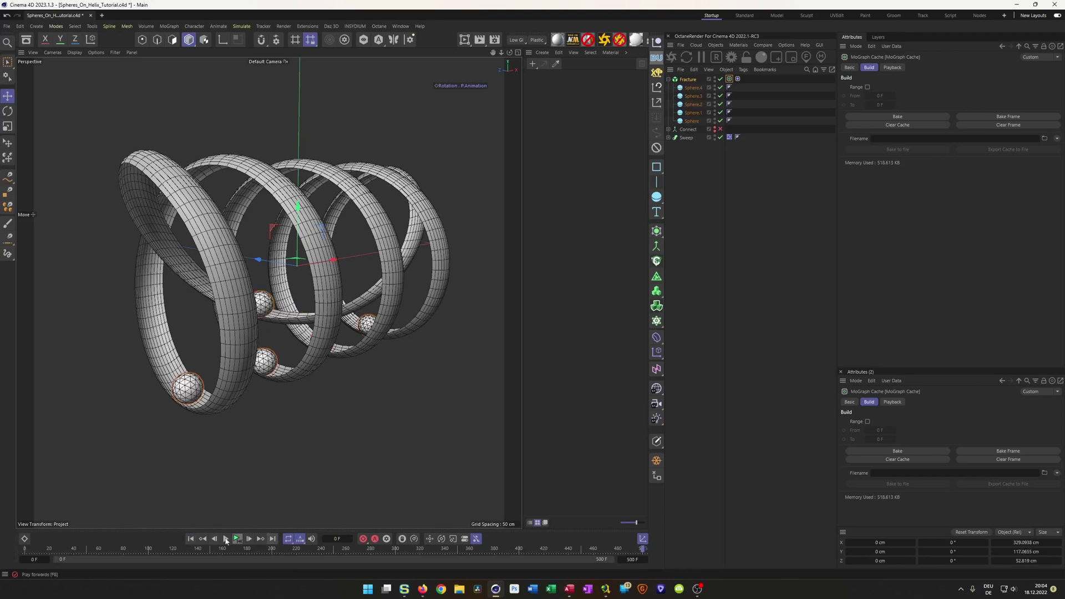
click(190, 539)
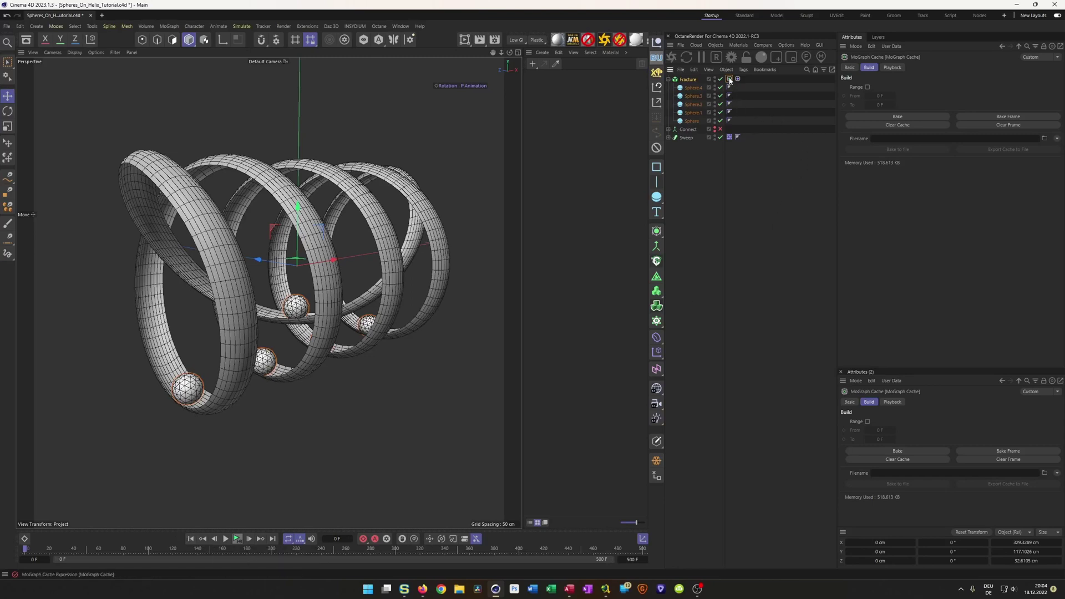
- Enable looping in the MoGraph Cache playback with 10 % loop blending, and scrub through the animation to check it
click(892, 67)
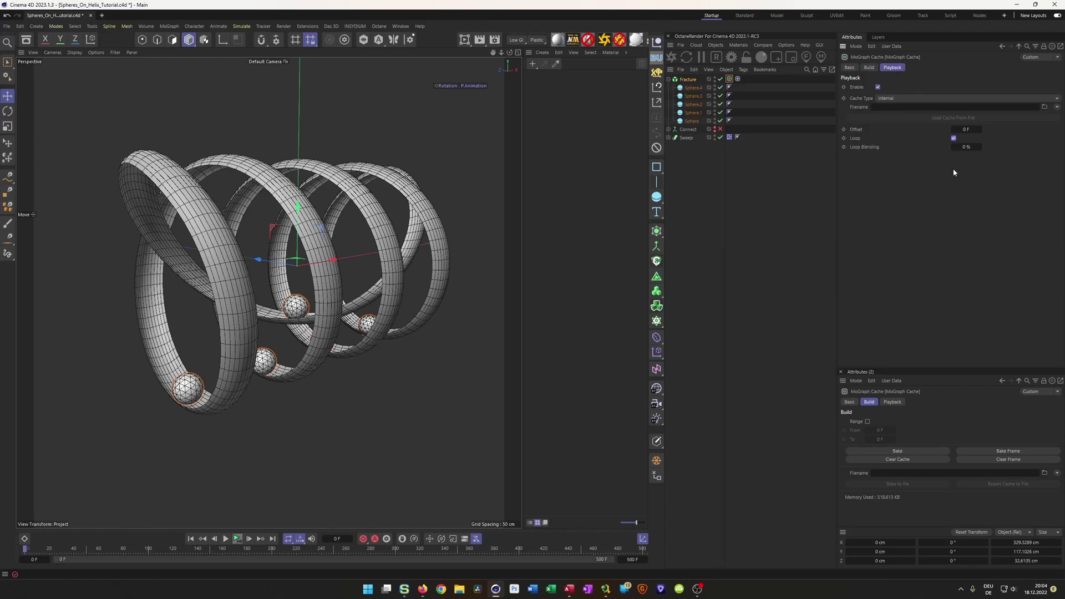
text(10)
click(261, 540)
click(190, 538)
drag(41, 552, 607, 547)
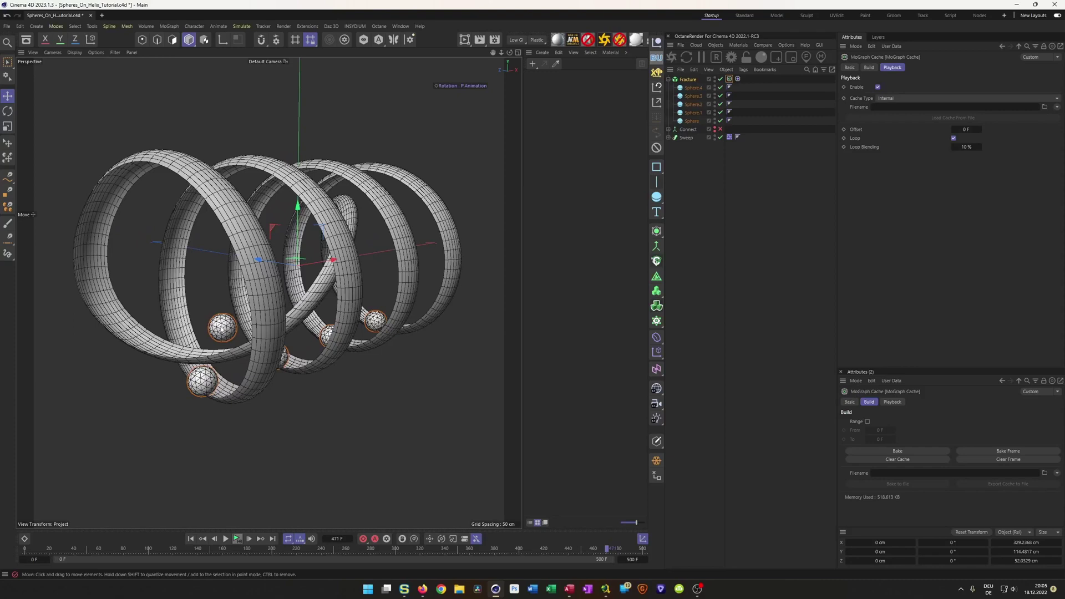
drag(609, 548, 25, 550)
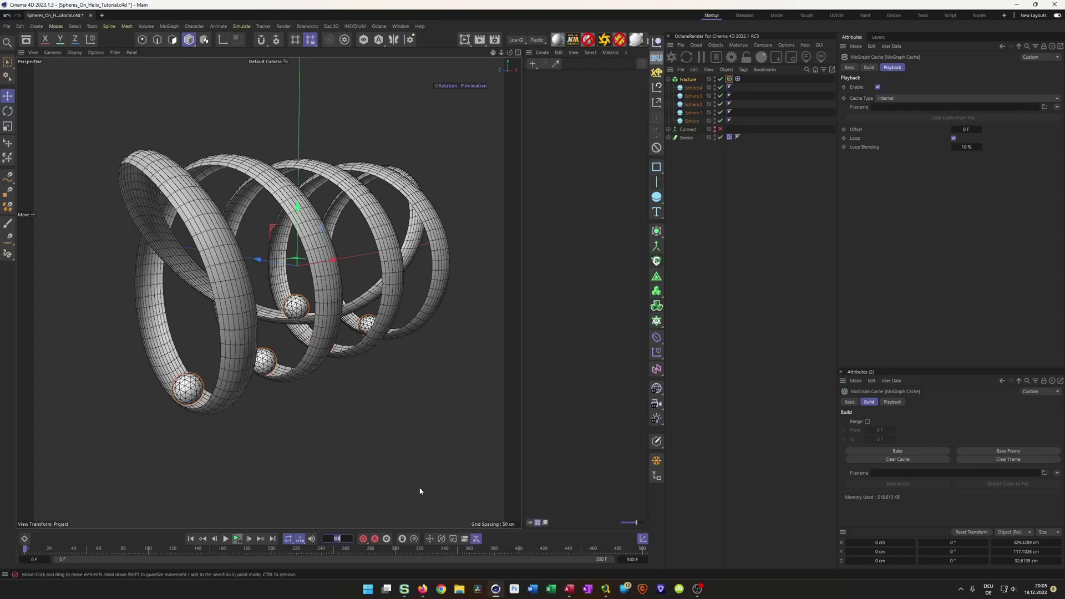
- Go to frame 490 and keyframe the cache's loop blending at 0 %
text(490)
key(Return)
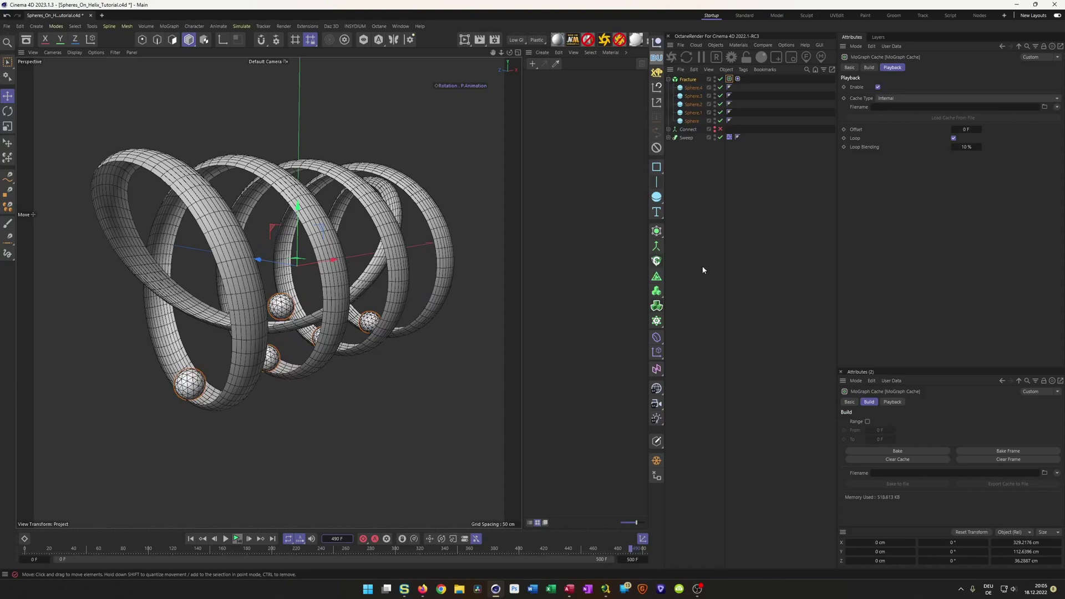
click(966, 147)
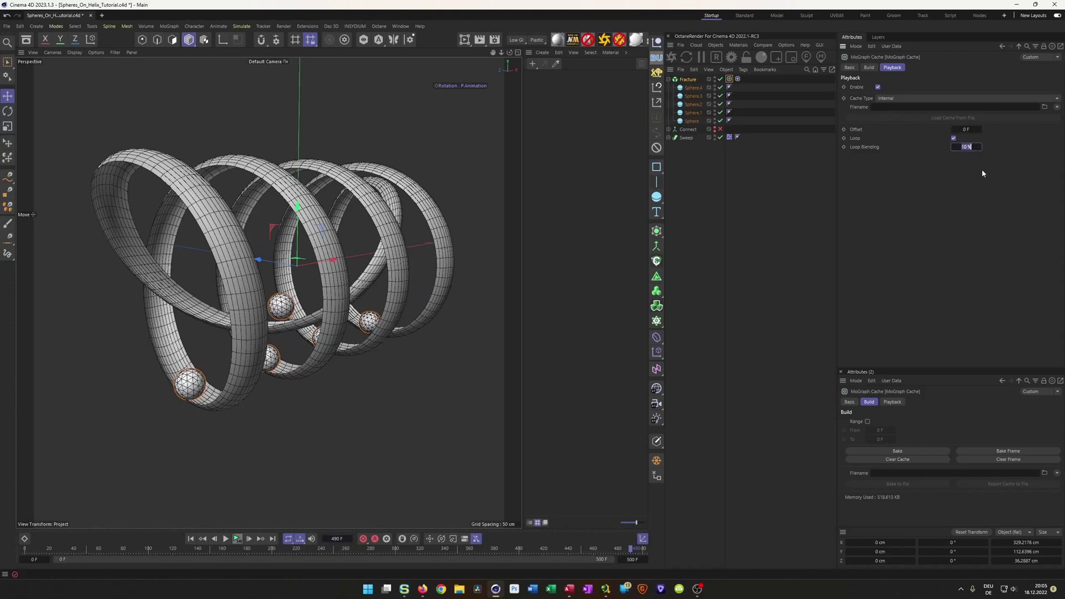
text(0)
key(Return)
click(843, 147)
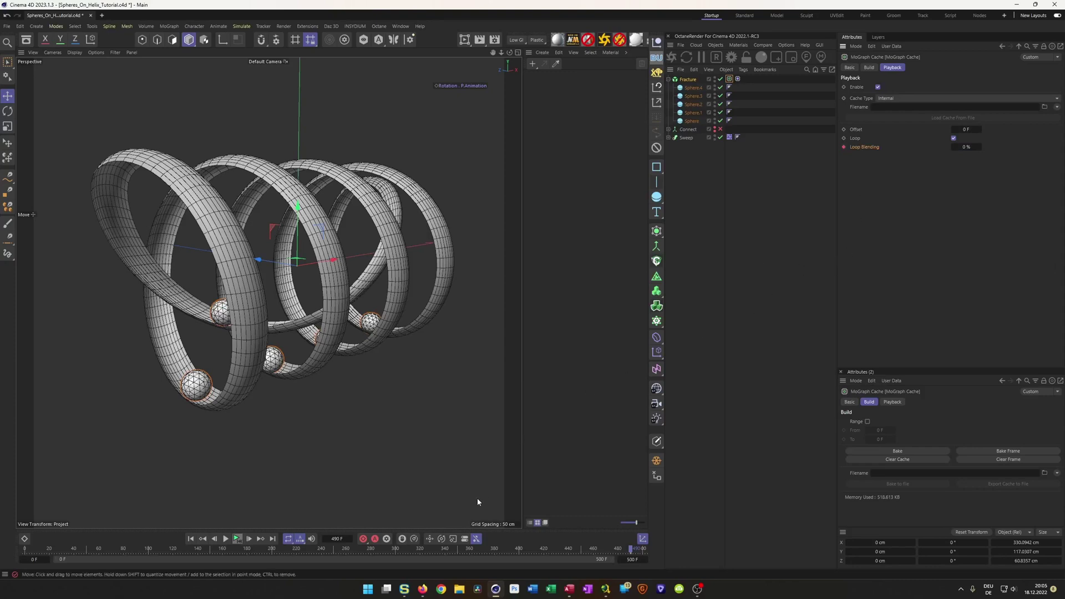
- Go to the last frame and keyframe the cache's loop blending at 2 %
click(273, 539)
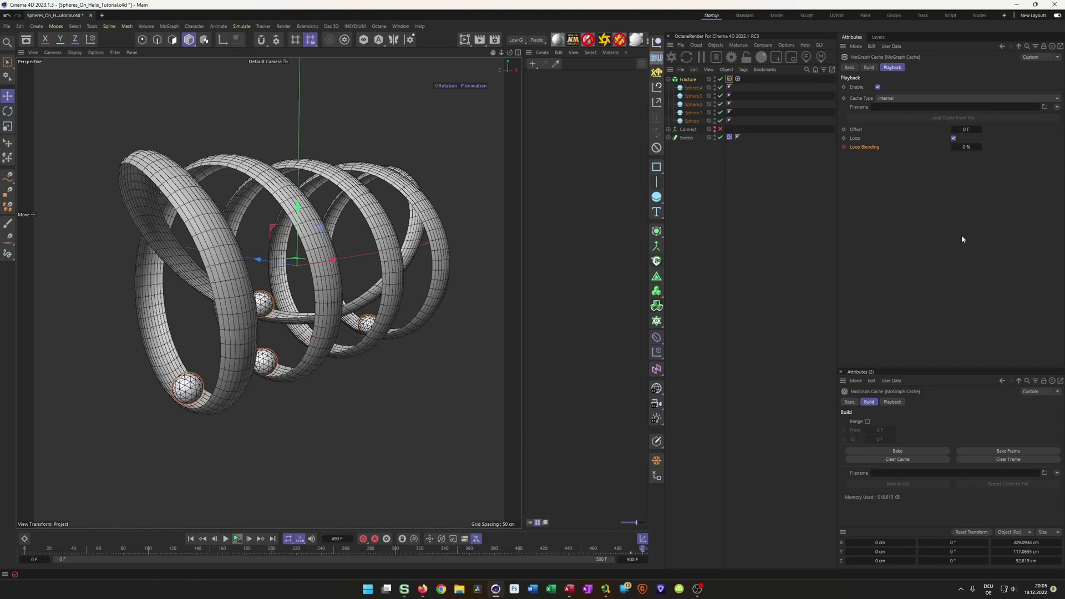
click(967, 147)
text(2)
key(Return)
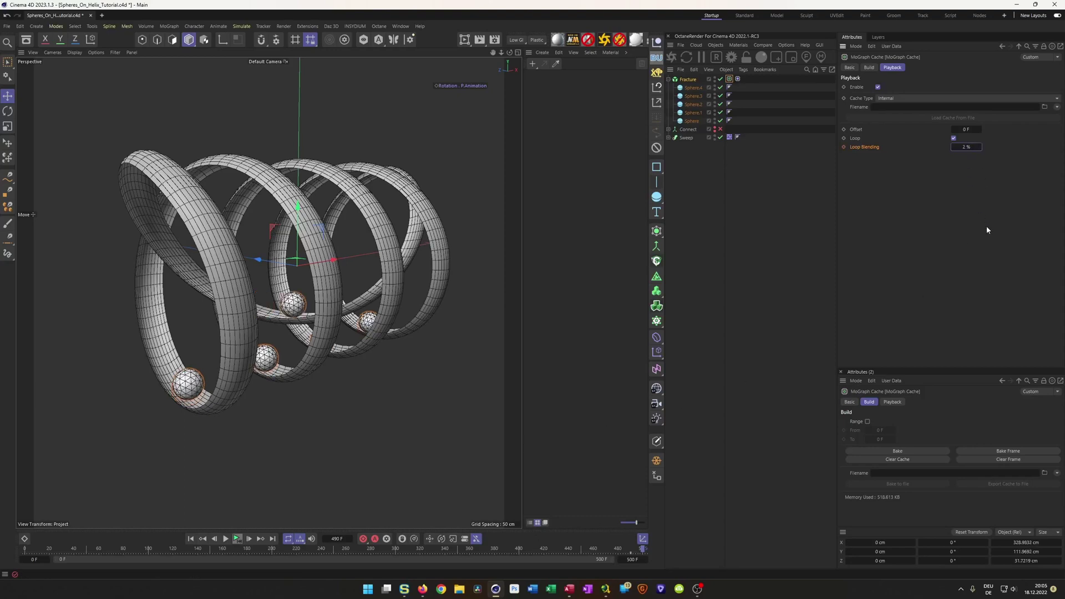
click(844, 147)
- Scrub the frames between 490 and 500 and compare the last frame with the first to check the spheres' loop transition
mouse_move(645, 551)
mouse_down()
mouse_move(598, 551)
mouse_move(644, 558)
mouse_move(635, 556)
mouse_up()
alt+drag(363, 314, 296, 320)
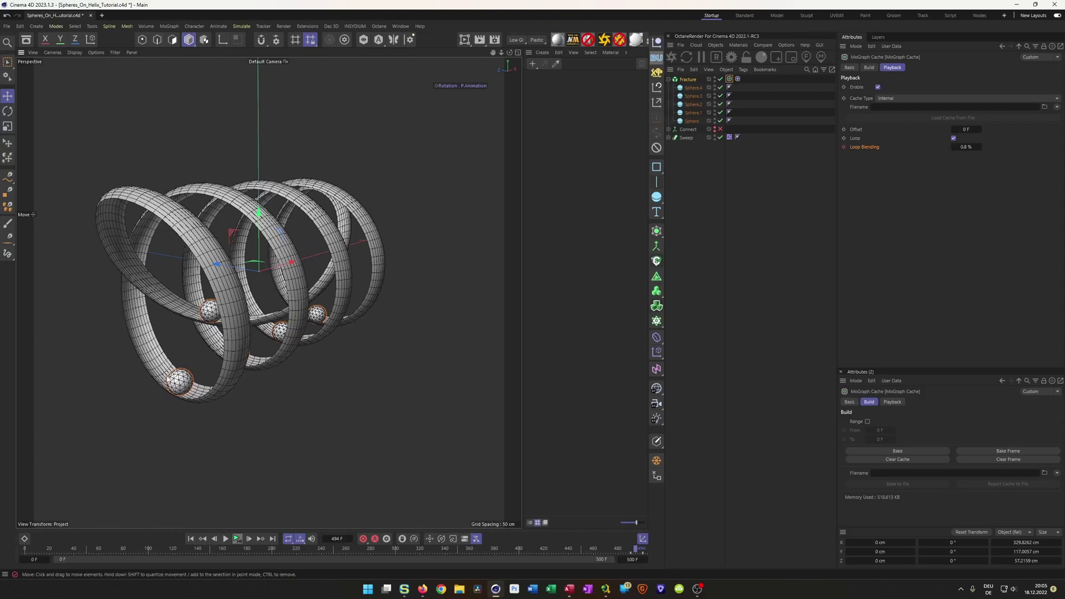
mouse_move(636, 549)
mouse_down()
mouse_move(644, 553)
mouse_move(624, 553)
mouse_move(644, 553)
mouse_move(635, 555)
mouse_up()
alt+drag(303, 348, 300, 348)
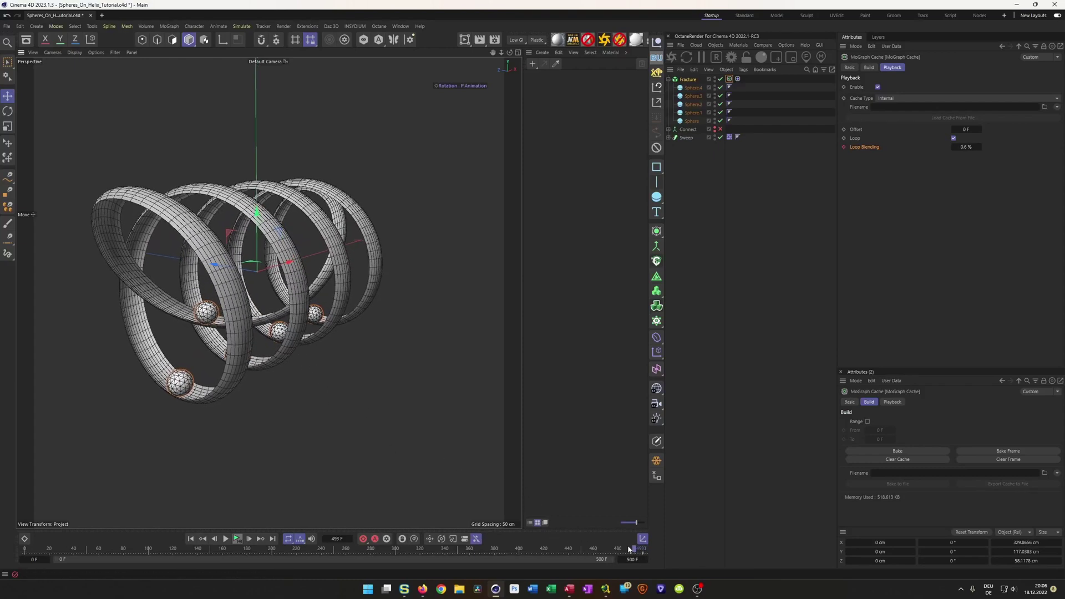
drag(634, 550, 664, 546)
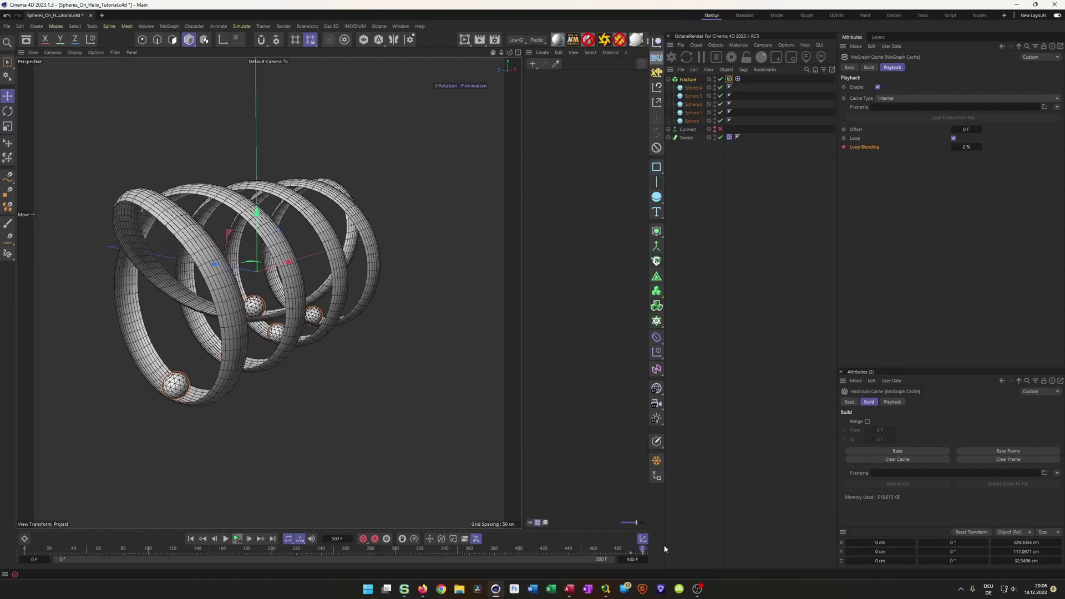
click(191, 539)
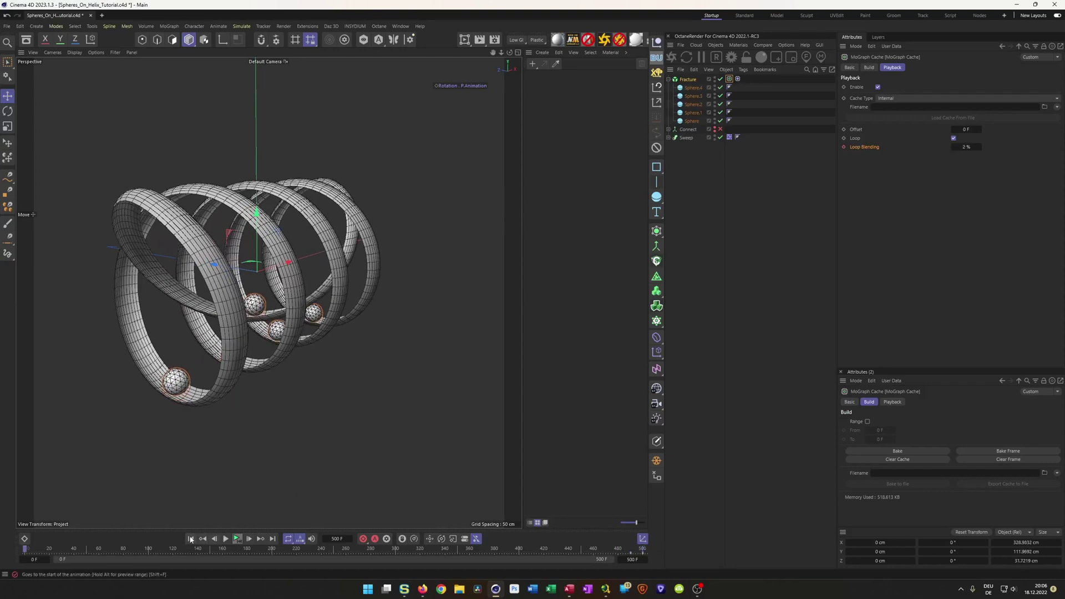
click(274, 539)
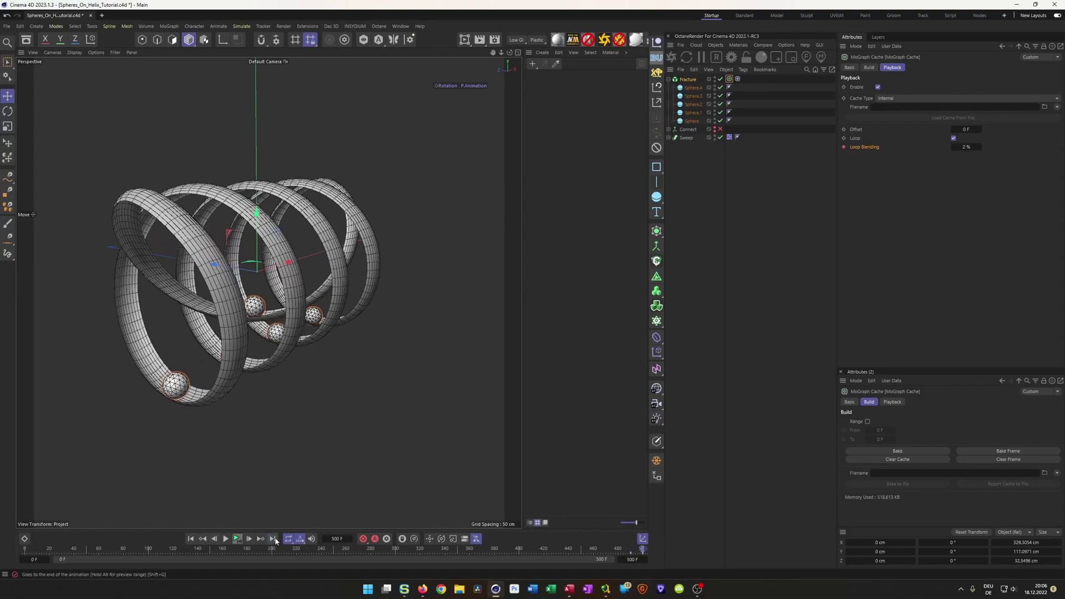
click(190, 538)
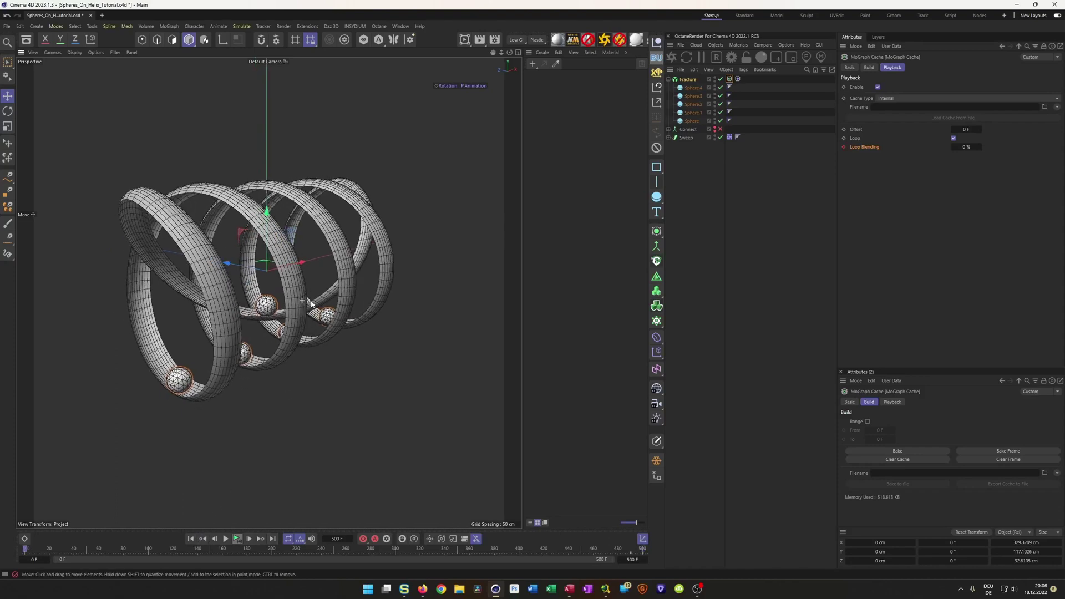
- Deselect everything and scrub the whole animation to frame 500 and back to the start
click(757, 339)
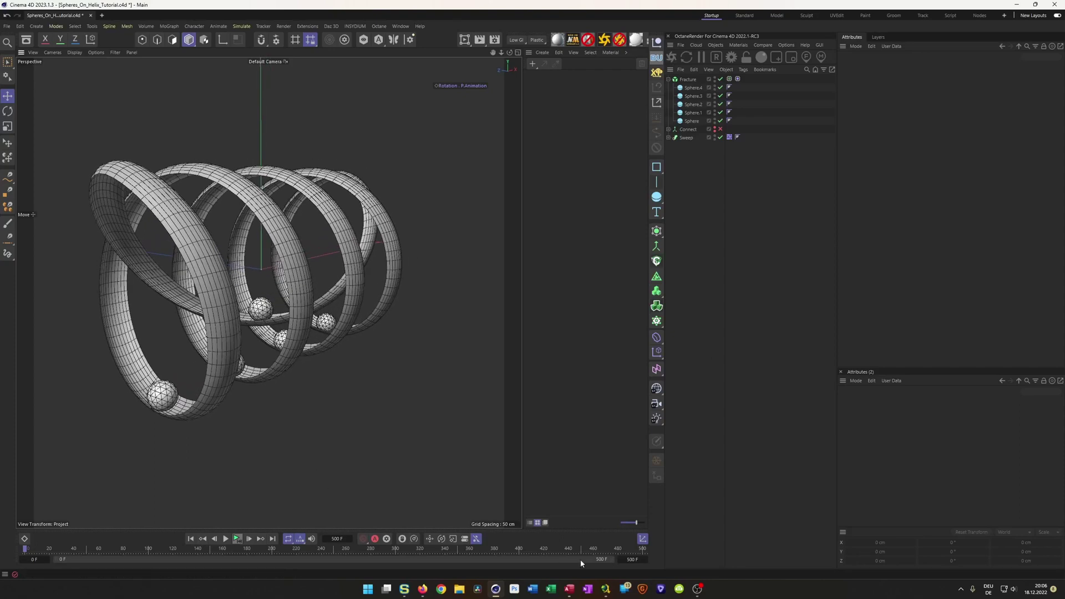
drag(25, 550, 649, 546)
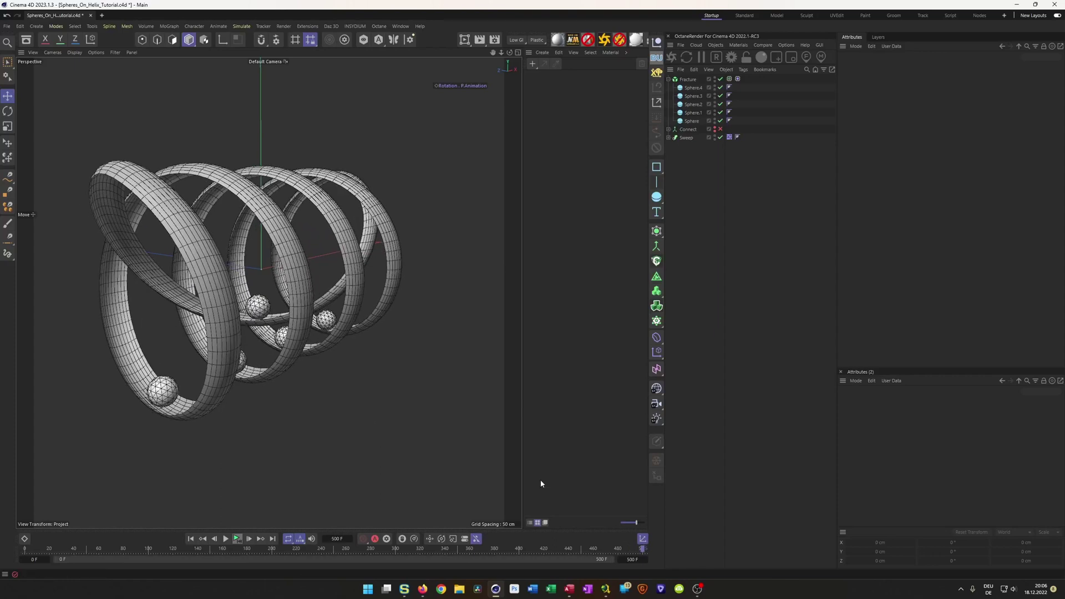
drag(640, 549, 24, 549)
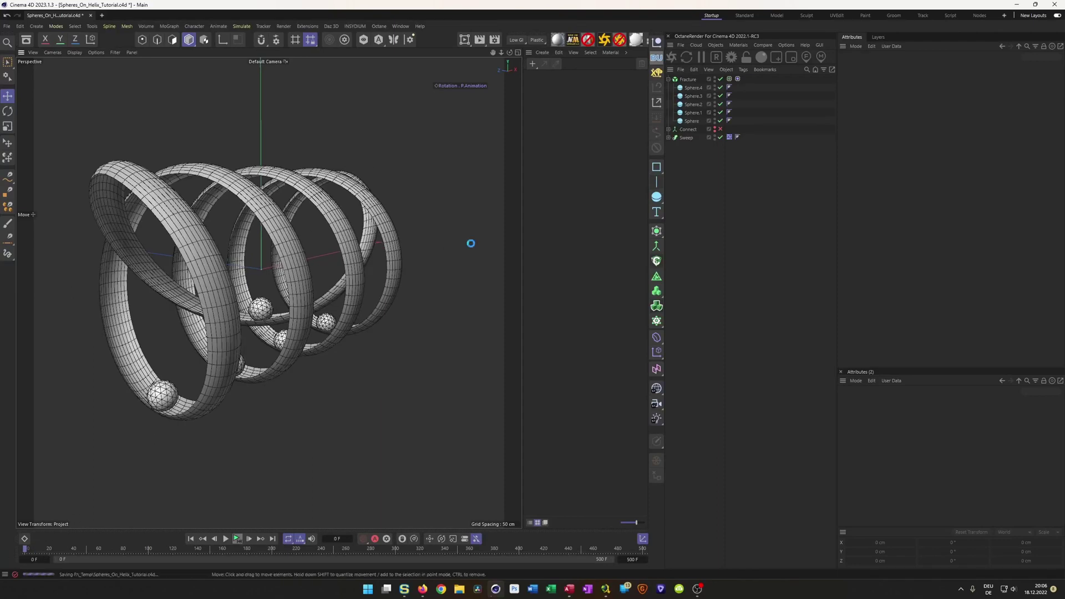
- Set the render output to 720 x 720 pixels and the frame range to All Frames
click(495, 39)
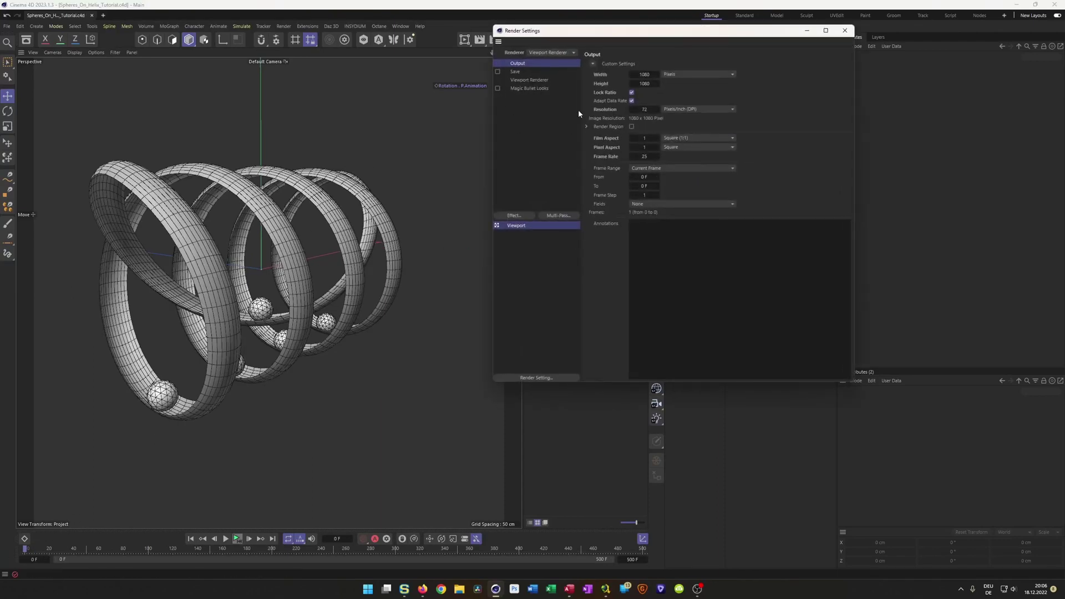
double_click(643, 74)
text(720)
key(Return)
click(533, 80)
click(518, 64)
click(673, 169)
click(713, 188)
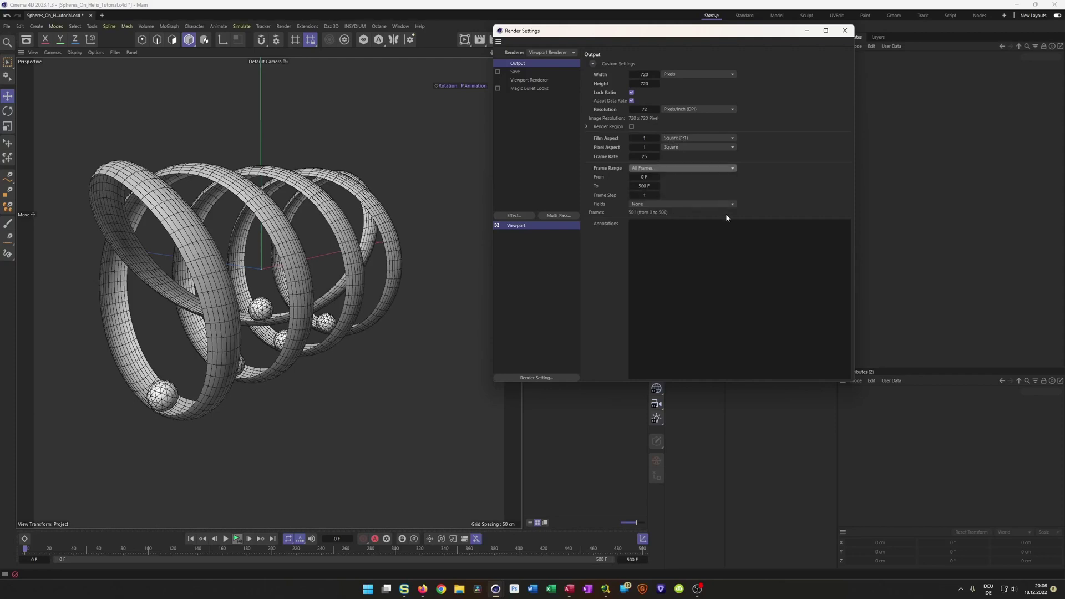
- Check the Viewport Renderer's filter settings and render the whole animation to the Picture Viewer
click(536, 81)
click(612, 64)
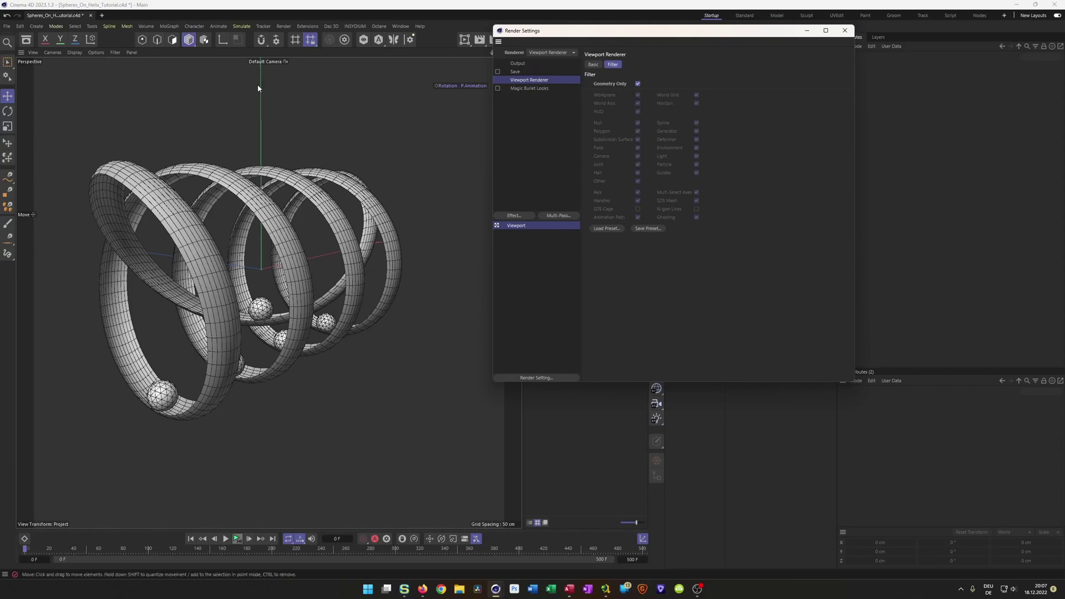
click(845, 31)
key(shift+r)
key(Return)
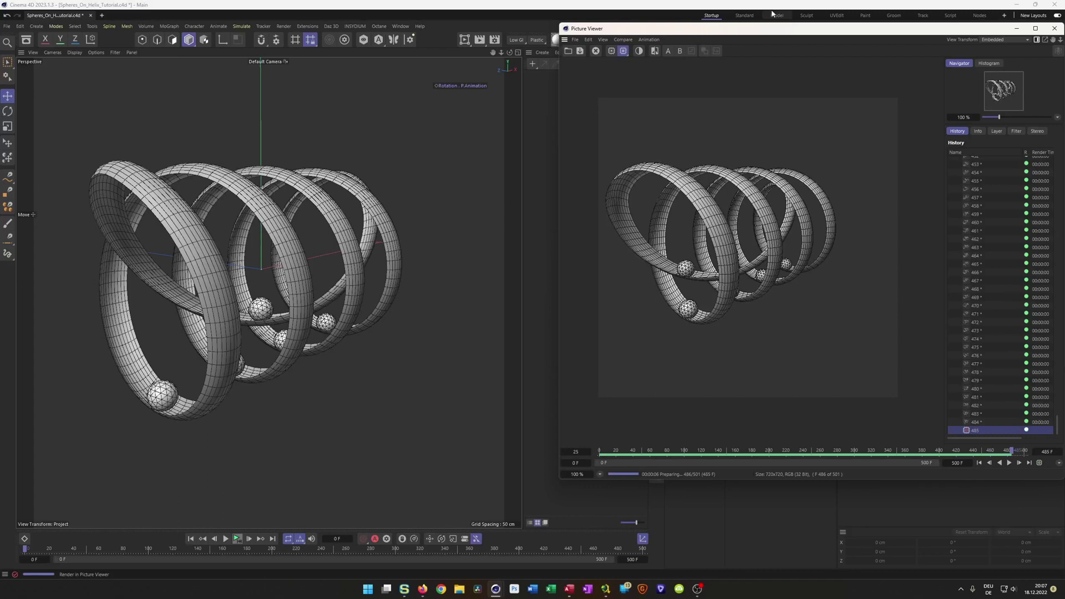
- Play and scrub the rendered frames in the Picture Viewer to examine the loop, and close the viewer
drag(800, 32, 715, 49)
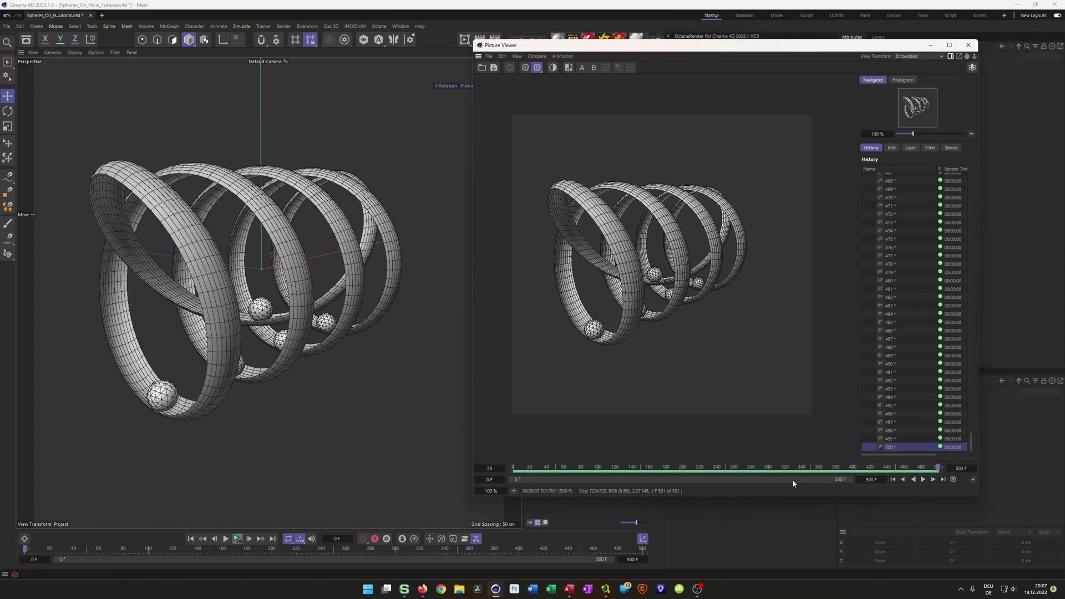
drag(939, 467, 878, 478)
click(923, 480)
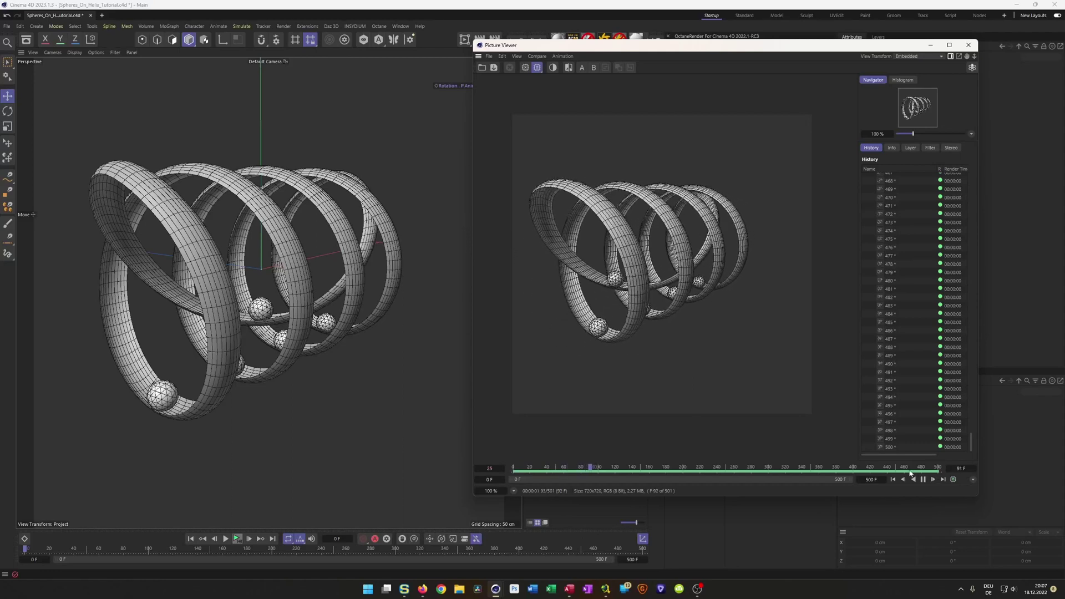
drag(919, 473, 902, 478)
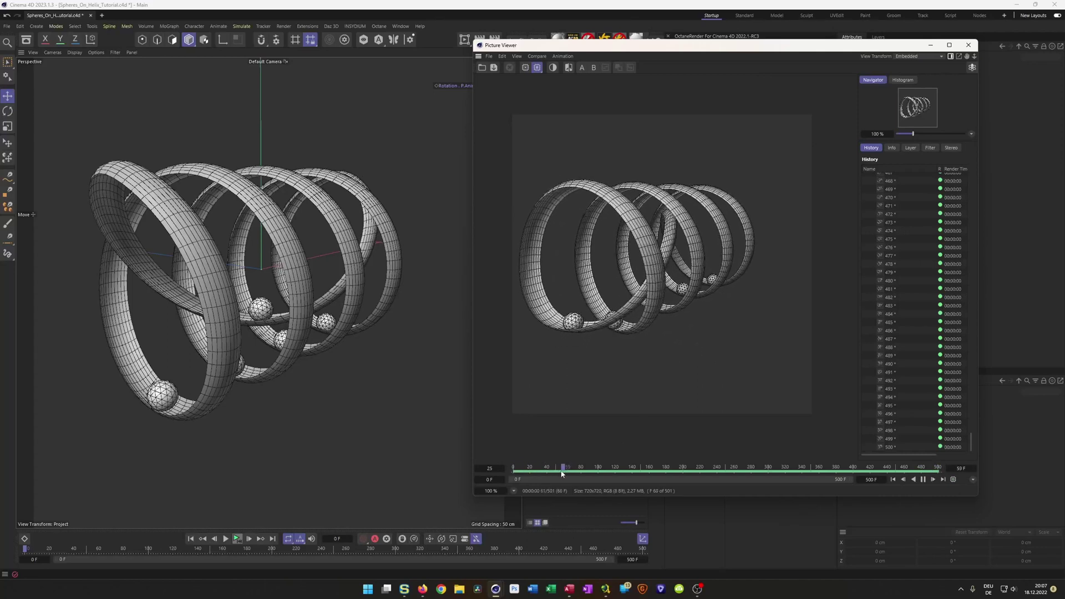
key(space)
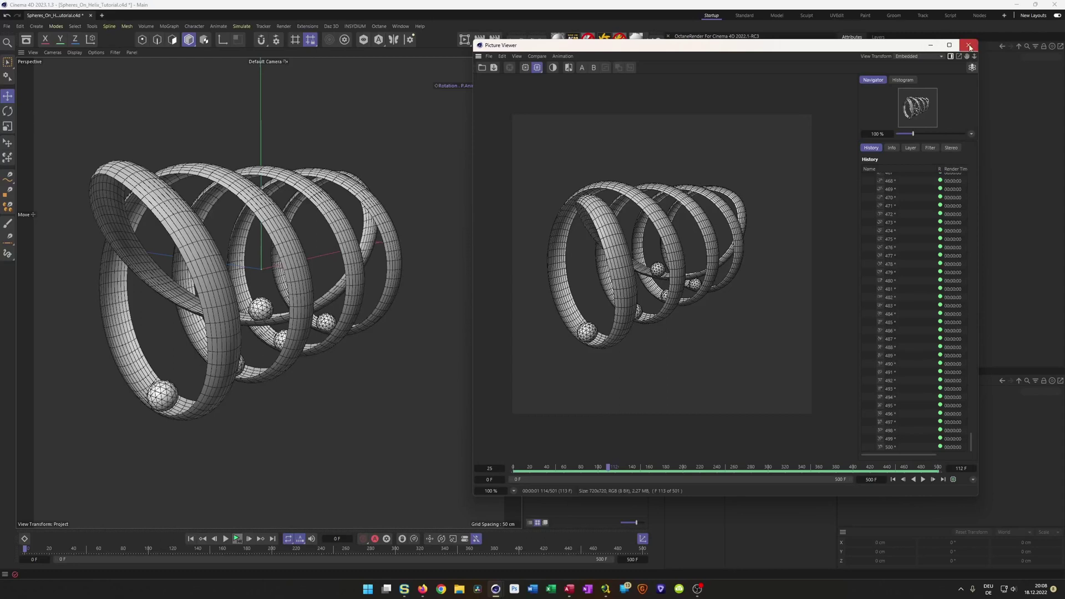
click(969, 46)
- Create a red material with 100 % saturation and 94 % value, and apply it to Sphere.1 only
alt+drag(272, 262, 352, 238)
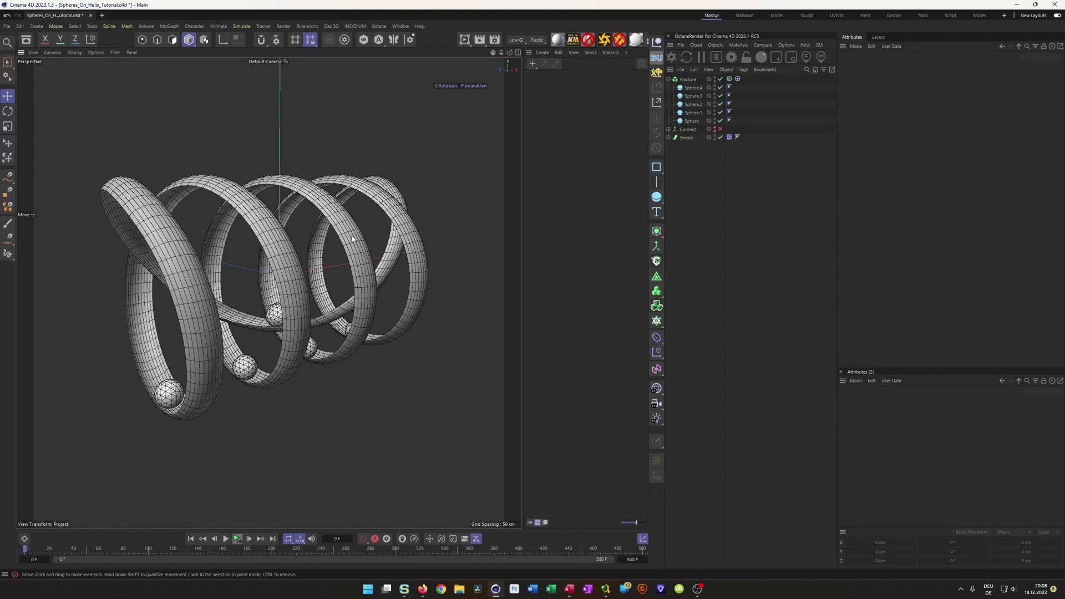
click(25, 548)
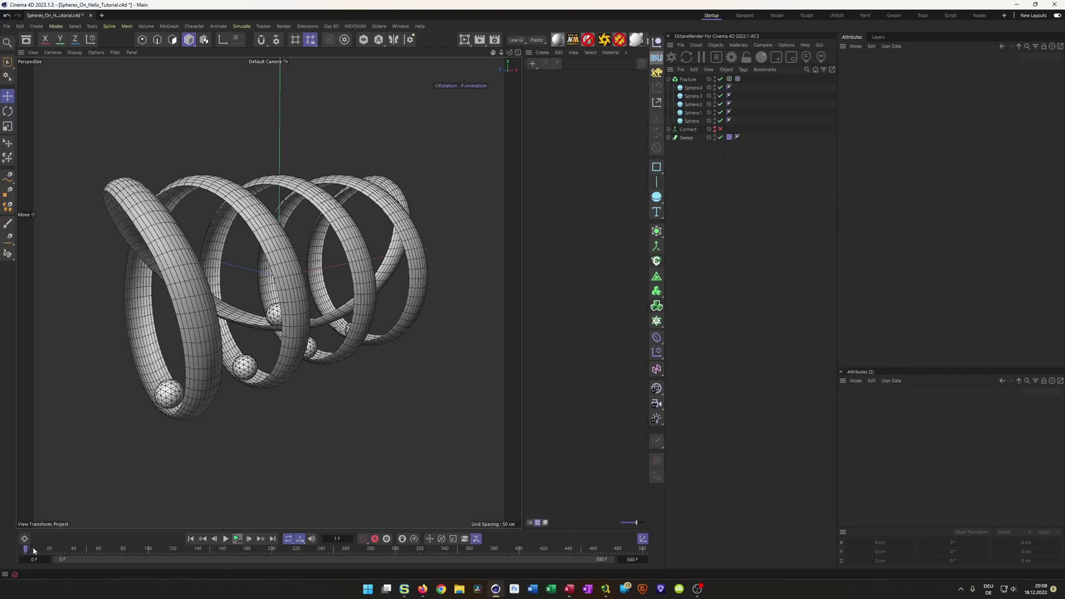
click(170, 395)
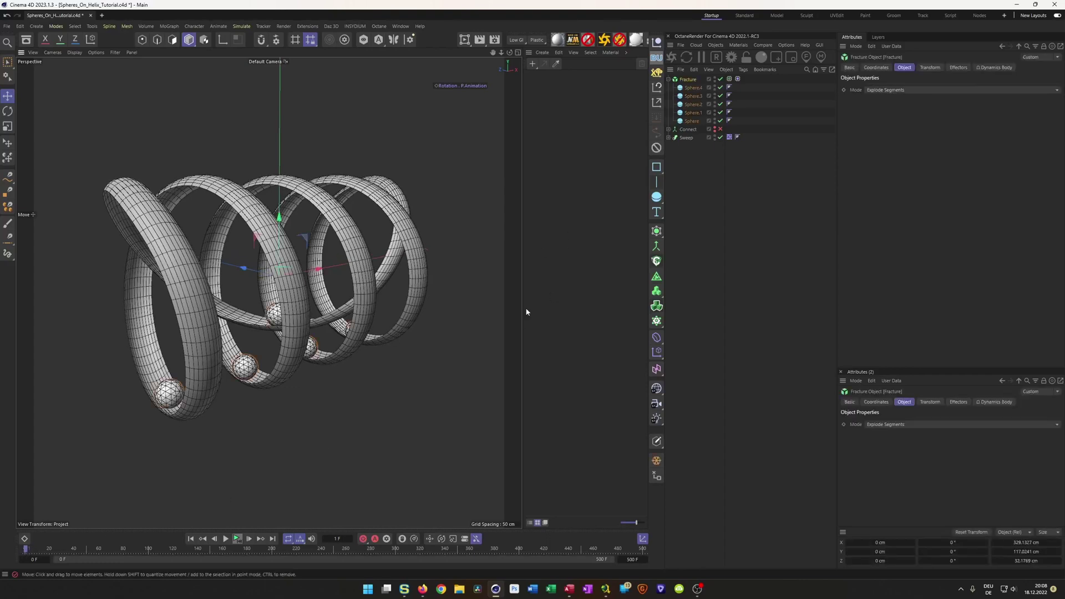
click(692, 113)
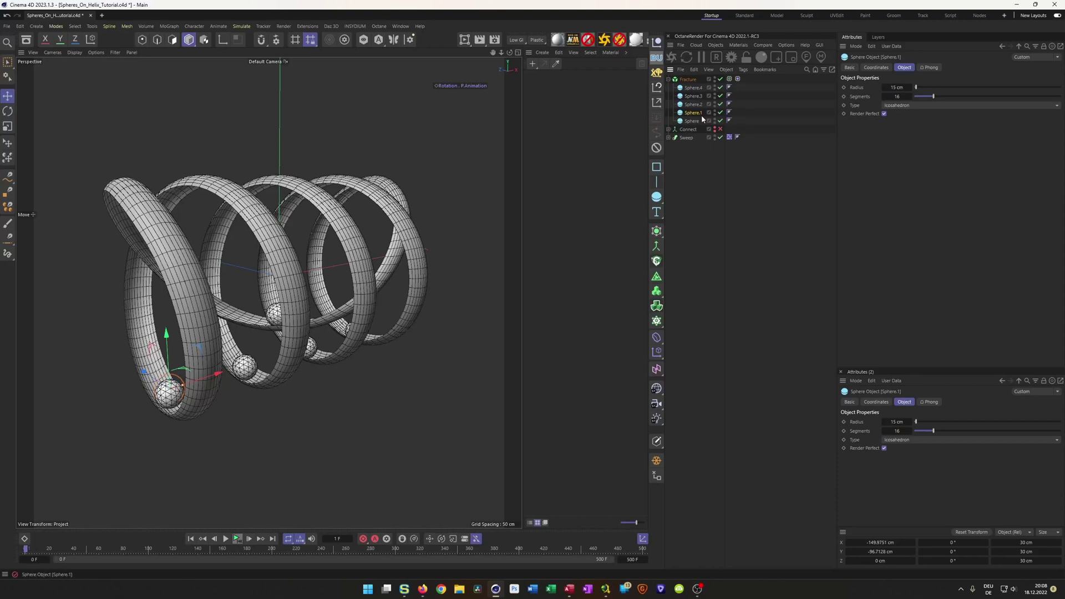
click(558, 40)
double_click(531, 84)
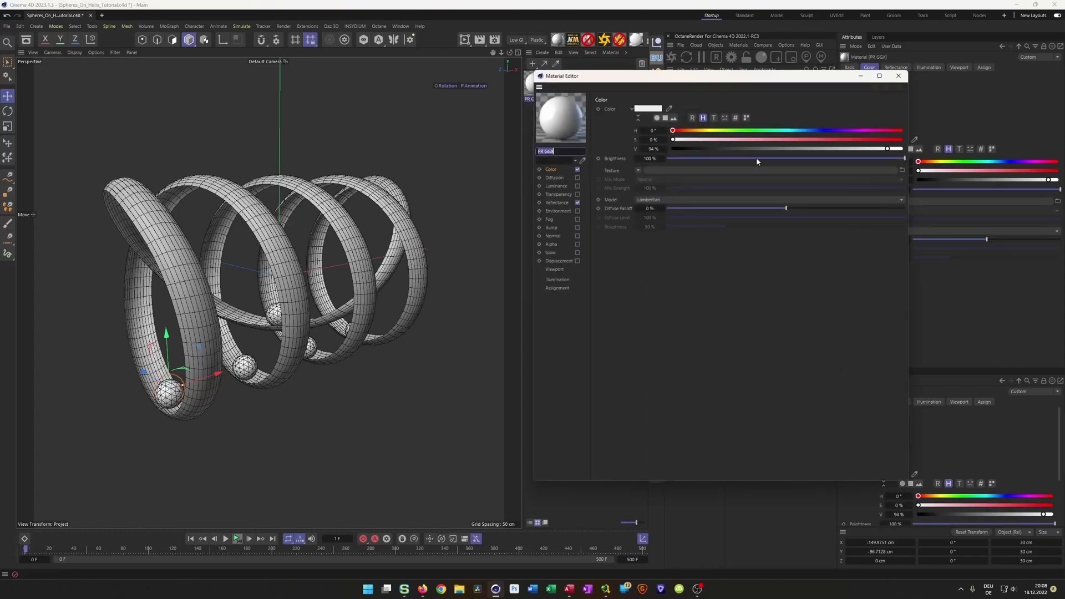
click(899, 76)
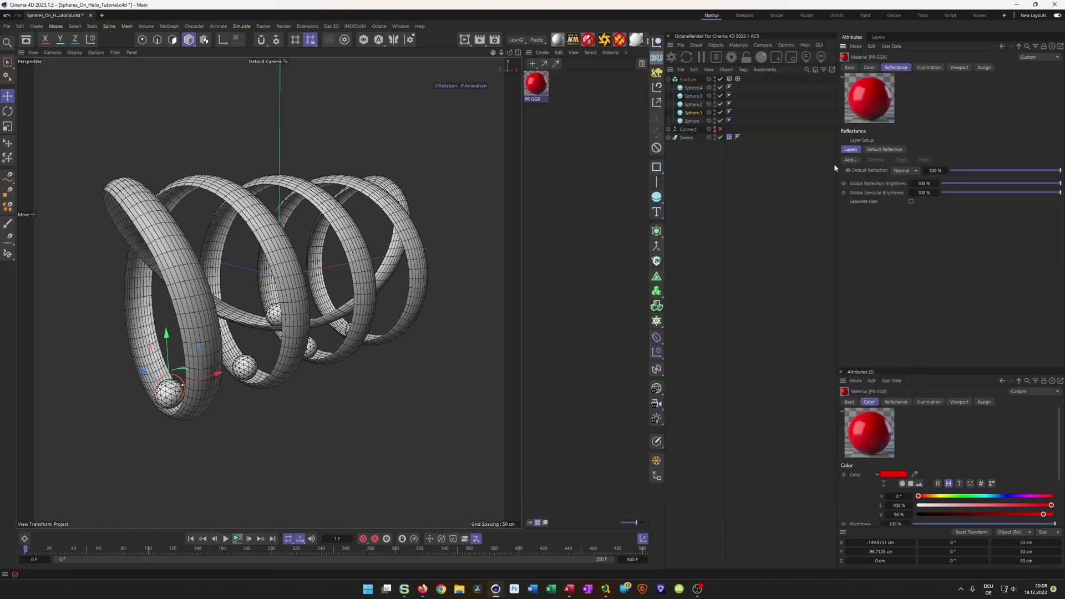
drag(536, 84, 700, 113)
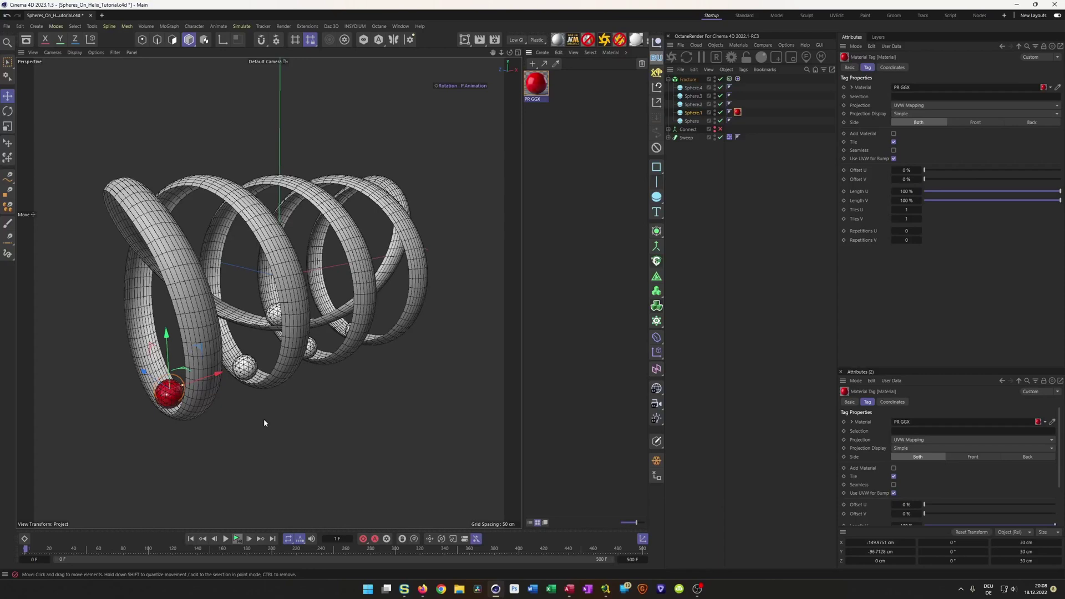
click(721, 390)
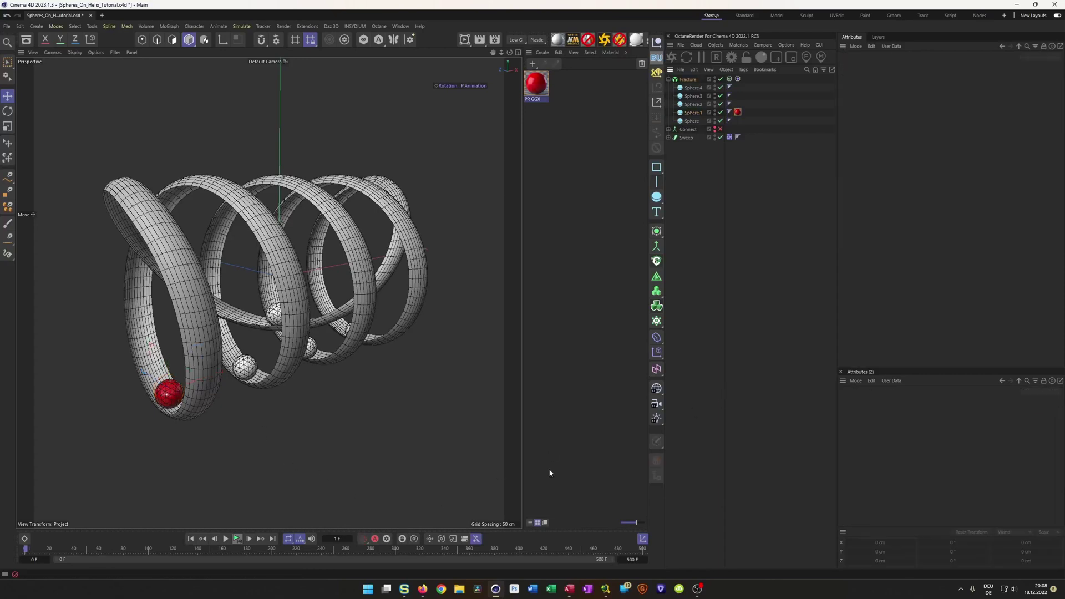
- Play the animation to follow the red sphere, compare the last and first frames, and save the project
click(238, 539)
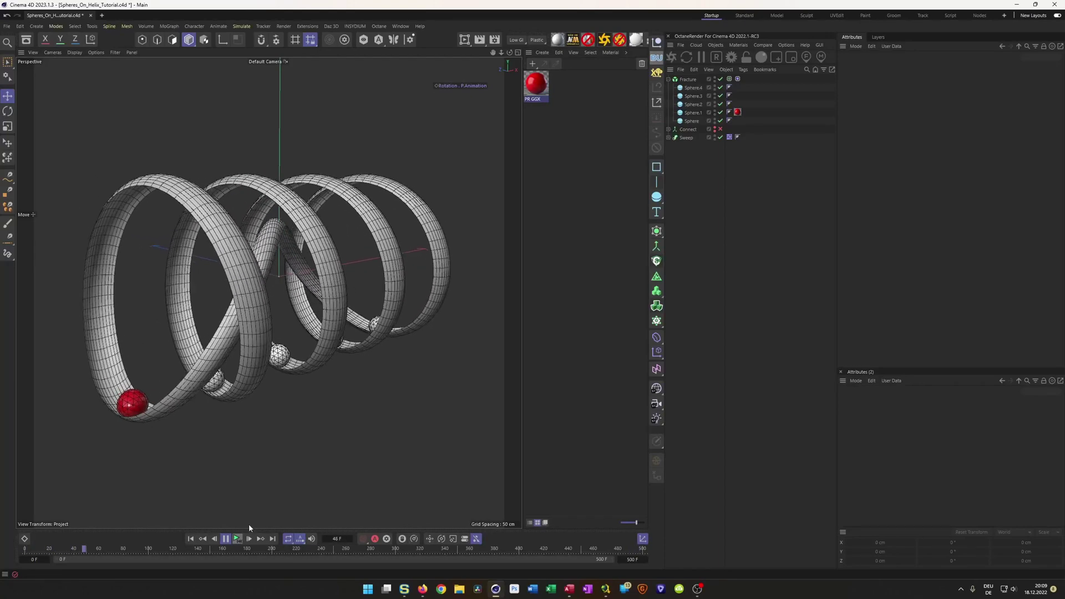
click(229, 538)
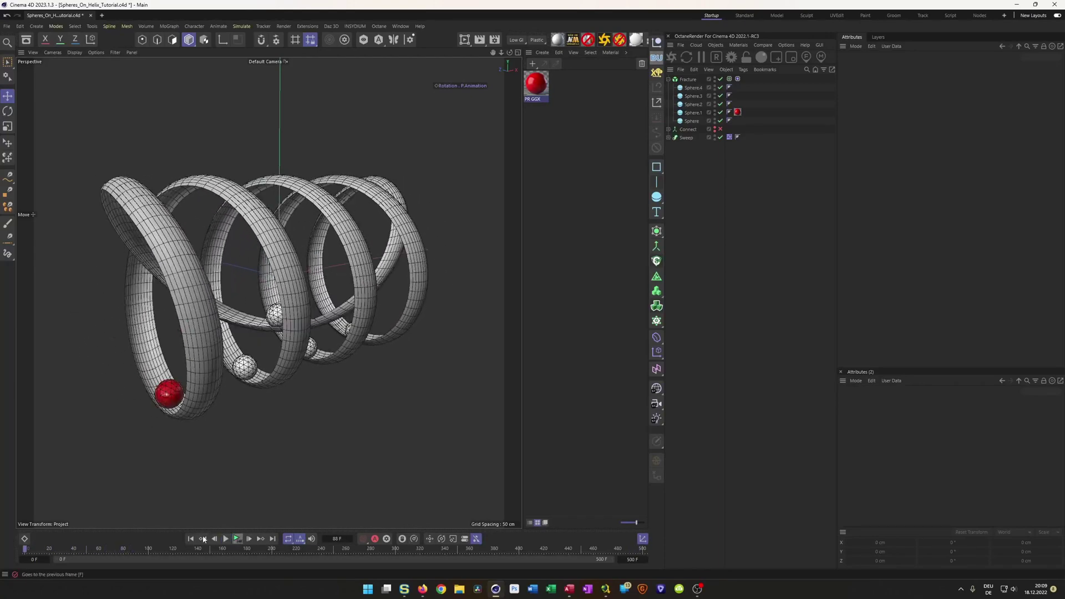
click(272, 540)
click(192, 538)
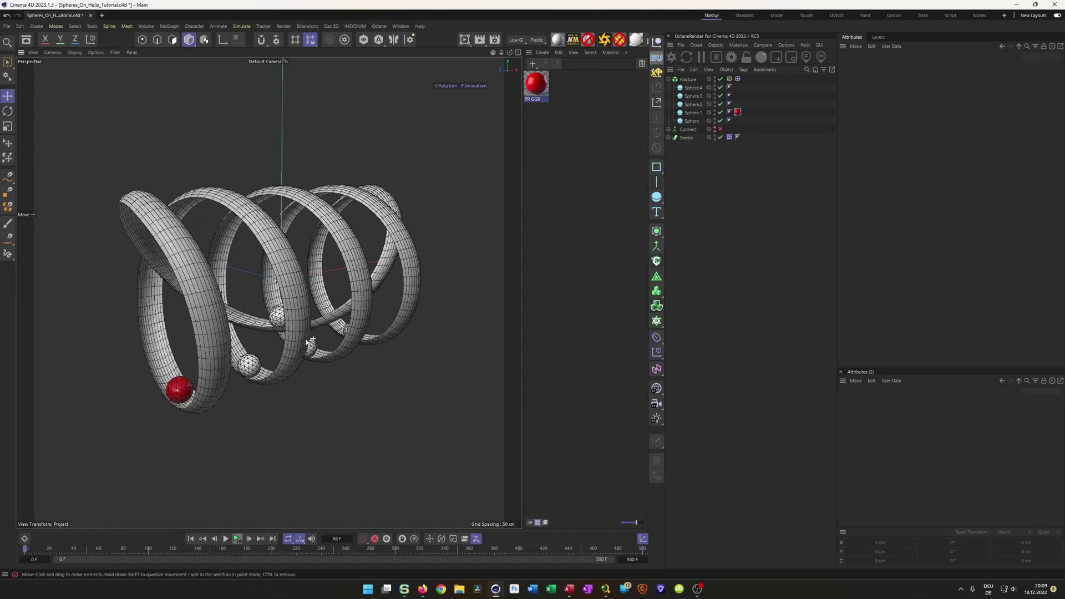
key(ctrl+s)
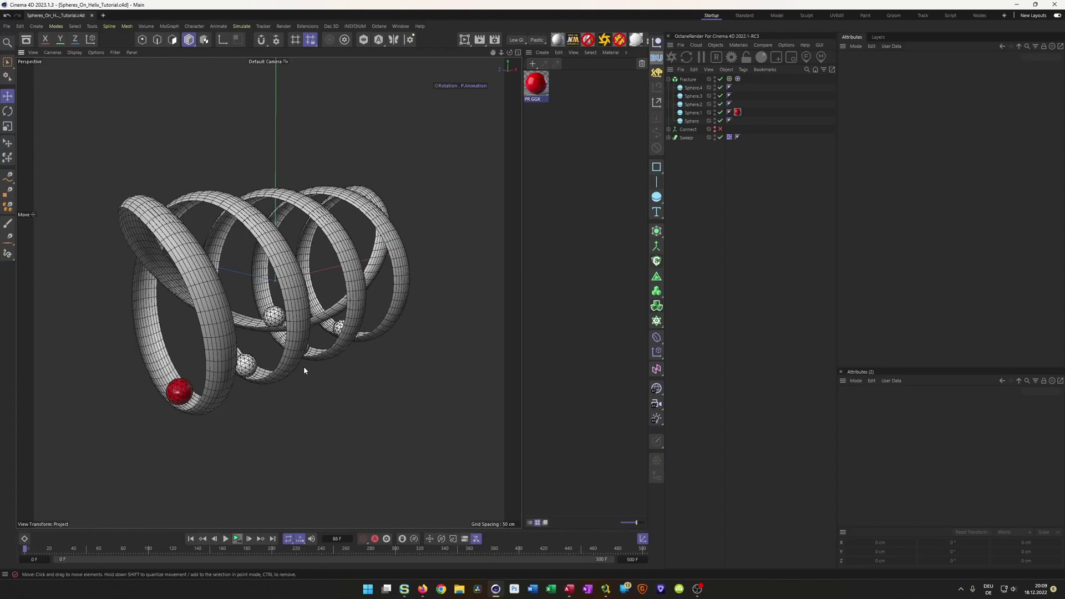
- Disable the Fracture's MoGraph cache playback, clear its dynamics body's initial state, and view the spheres' starting positions
alt+drag(296, 293, 320, 277)
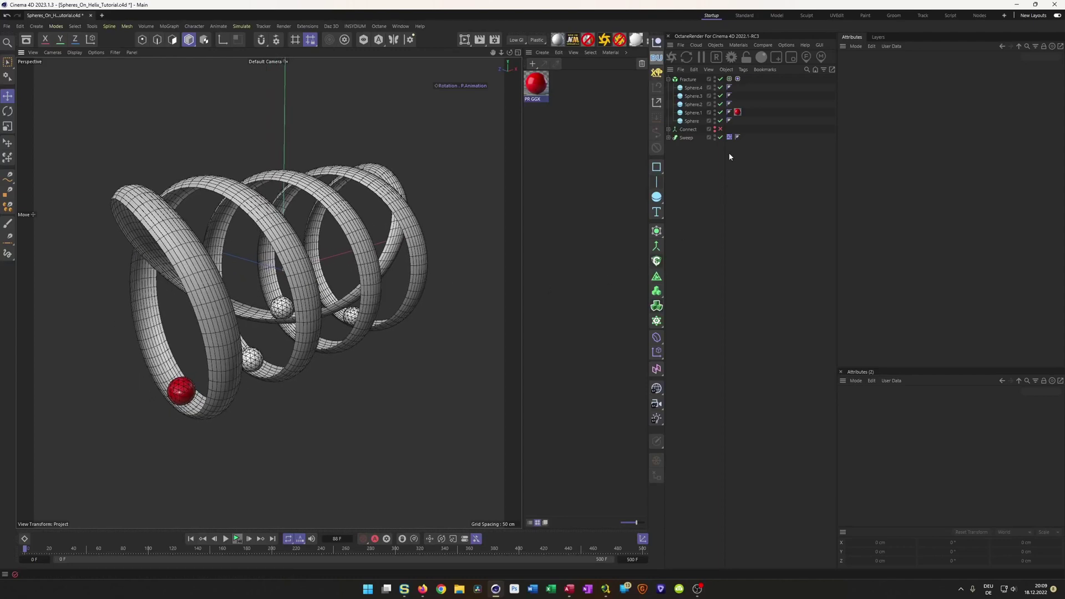
click(728, 79)
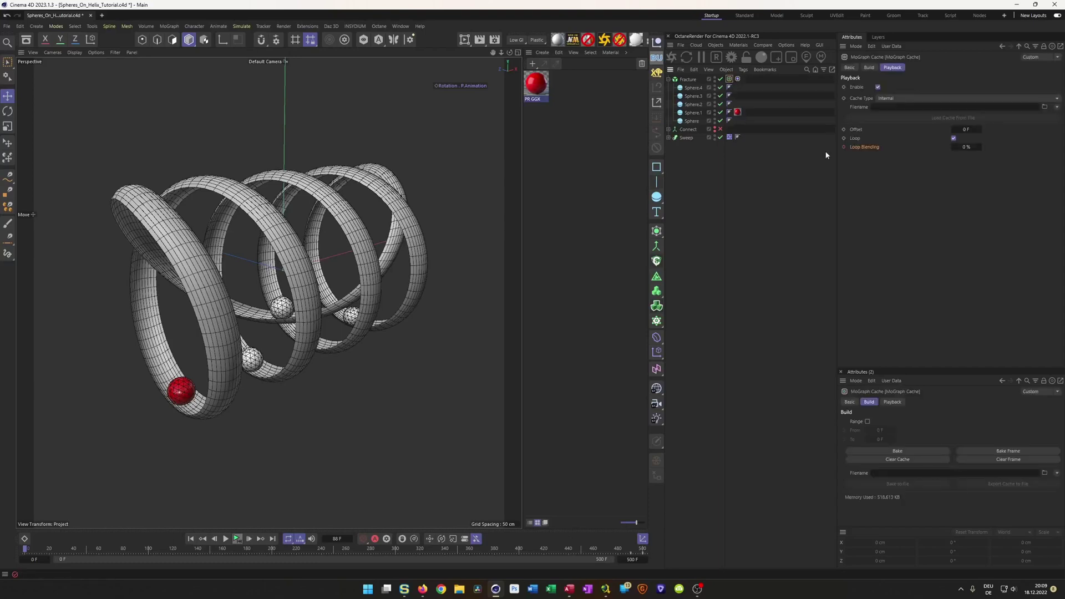
click(878, 87)
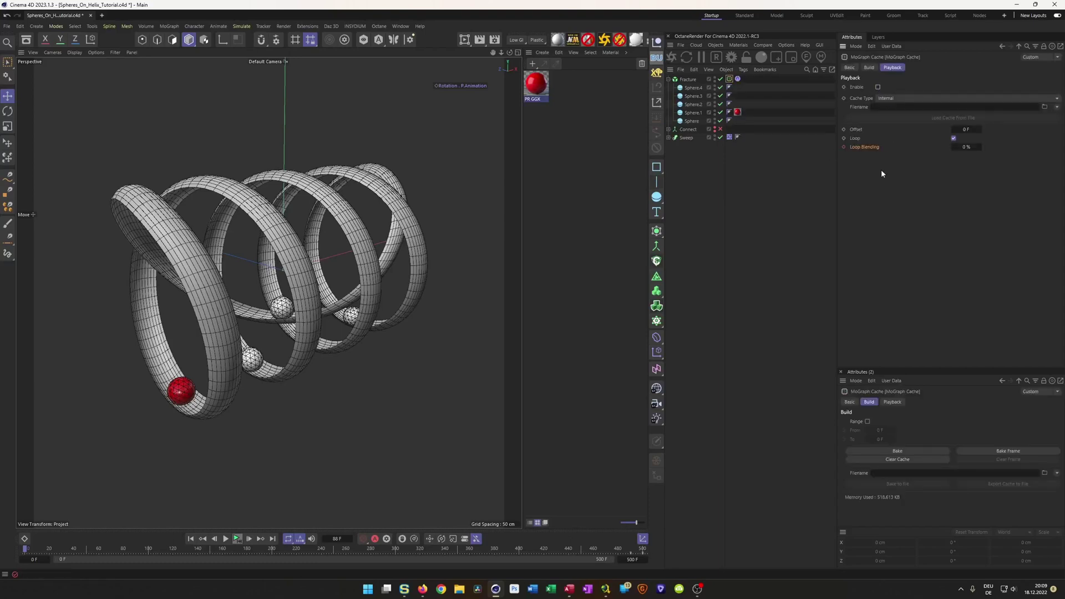
click(738, 79)
click(880, 69)
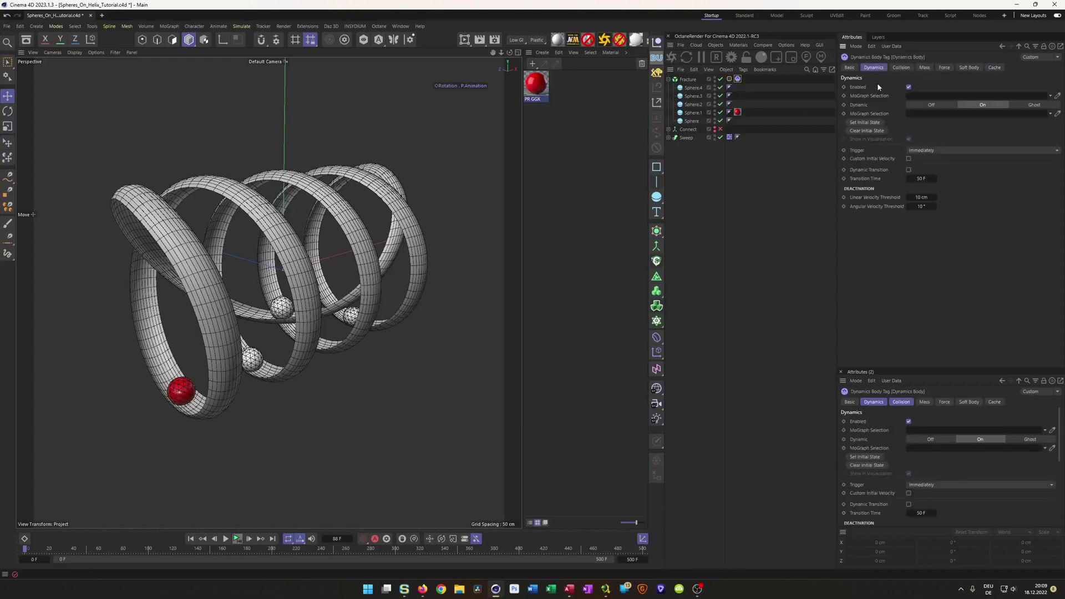
click(860, 131)
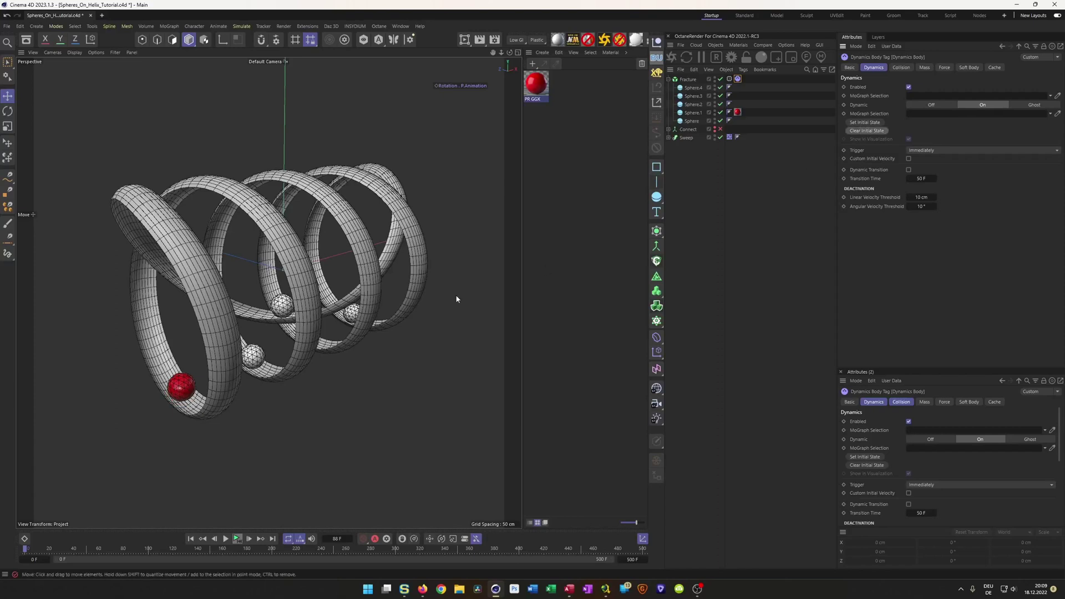
middle_click(315, 347)
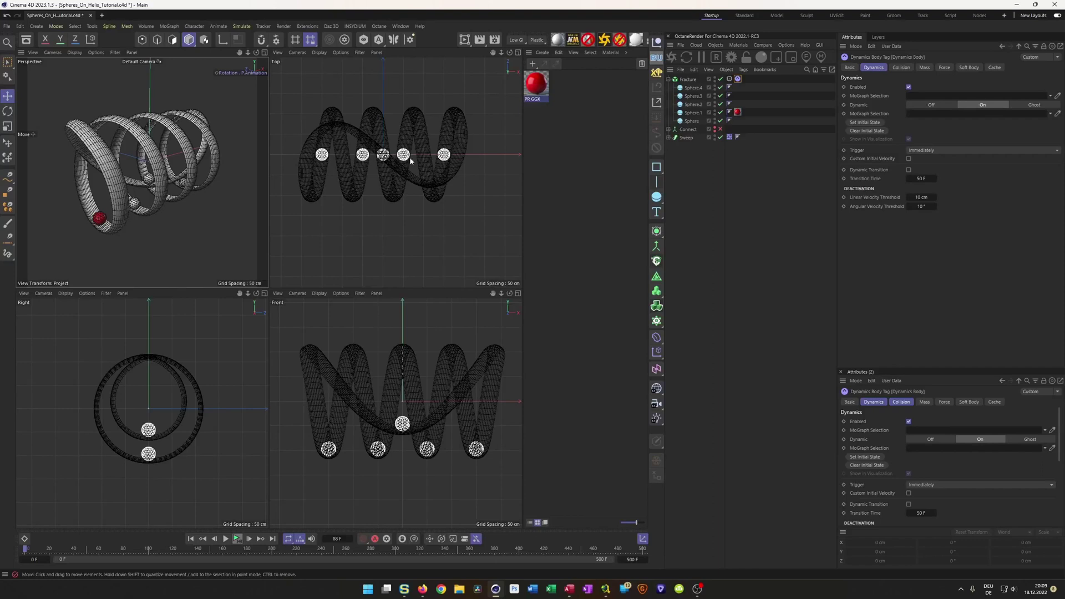
middle_click(141, 261)
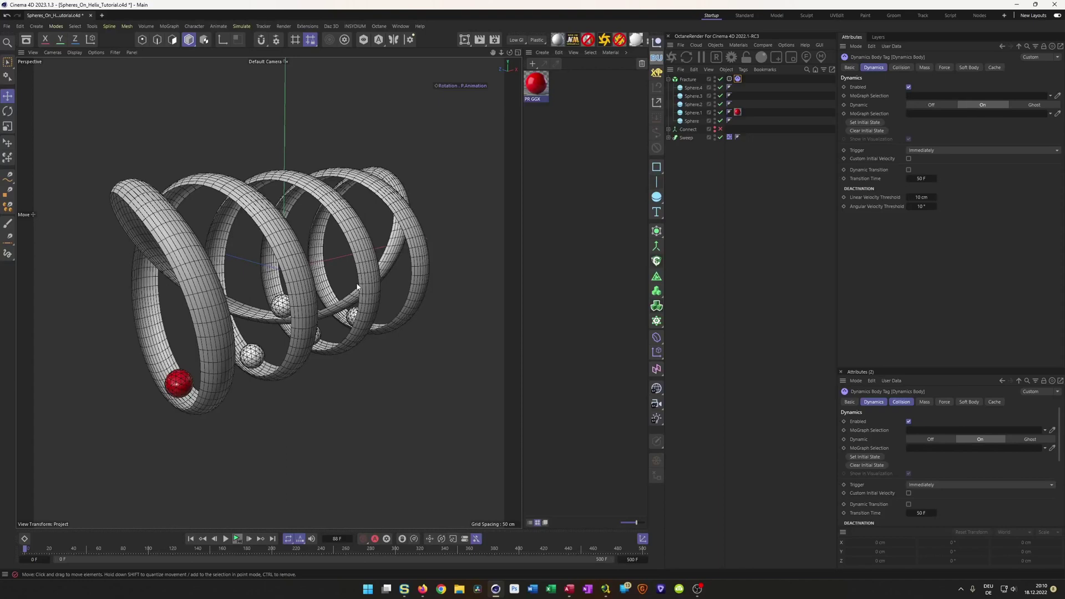
- Add a plane oriented to +Z and place it below the Sweep in the object hierarchy
click(669, 80)
click(657, 196)
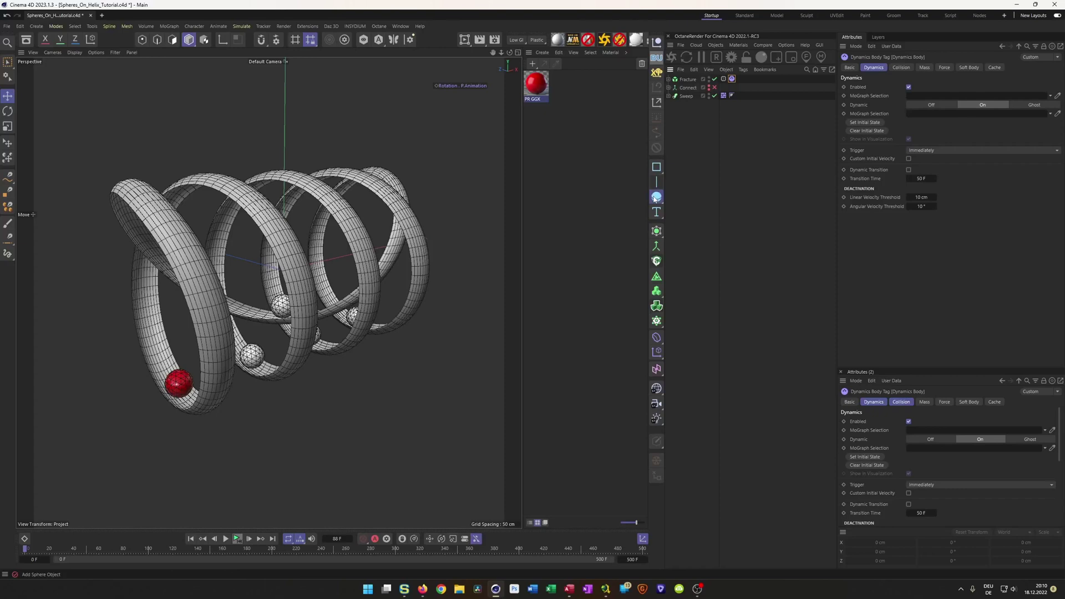
click(688, 225)
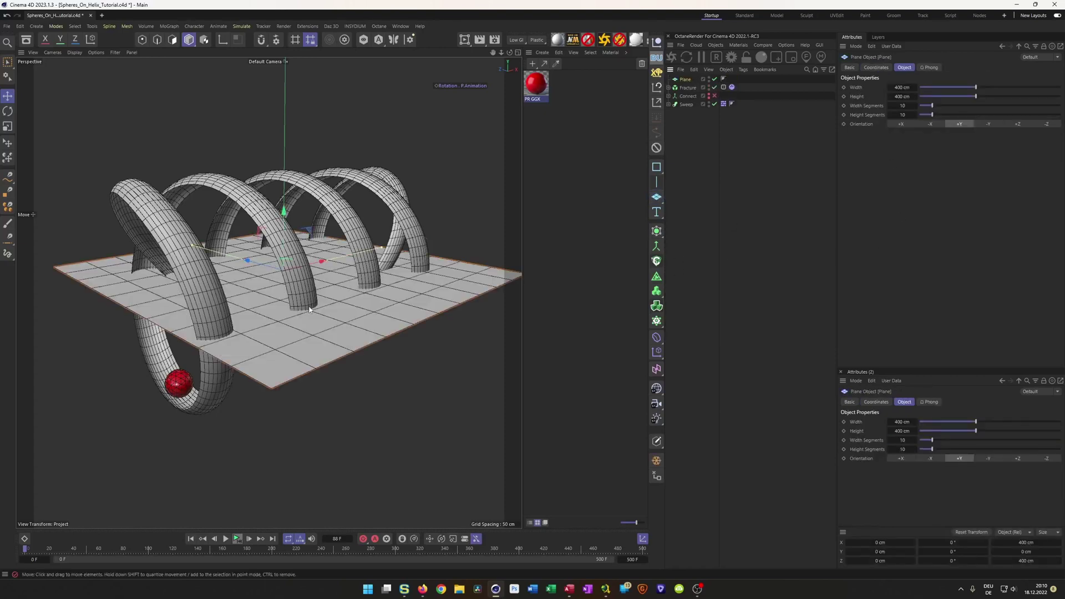
click(1018, 123)
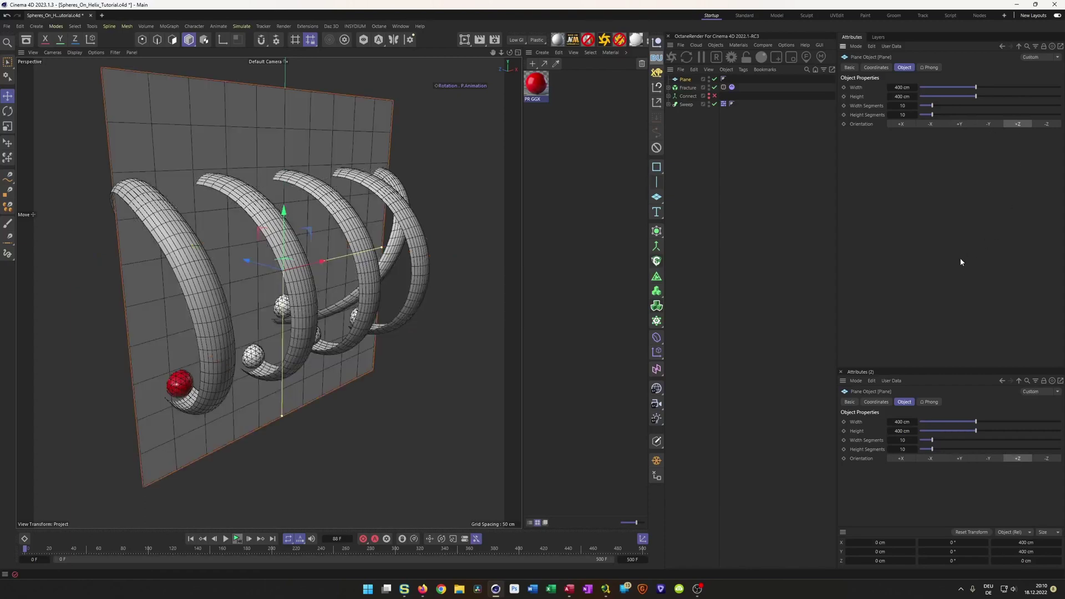
drag(714, 105, 696, 109)
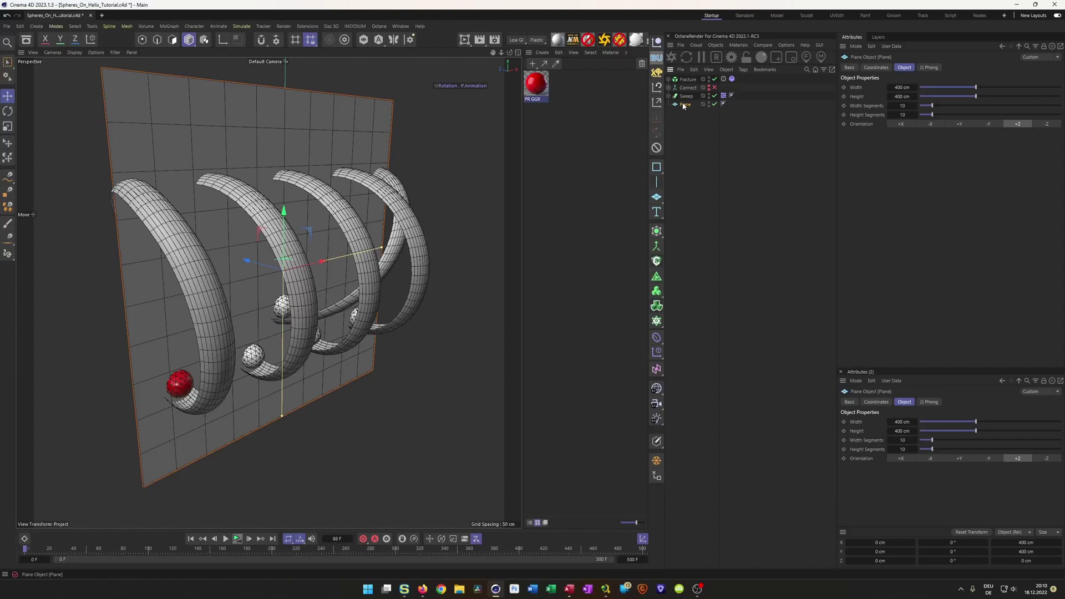
- Put the plane in a grid Cloner with counts 1, 1 and 2 and a Z size of 30 cm, enclosing the spheres
alt+click(656, 305)
click(886, 144)
text(1)
key(Tab)
key(Tab)
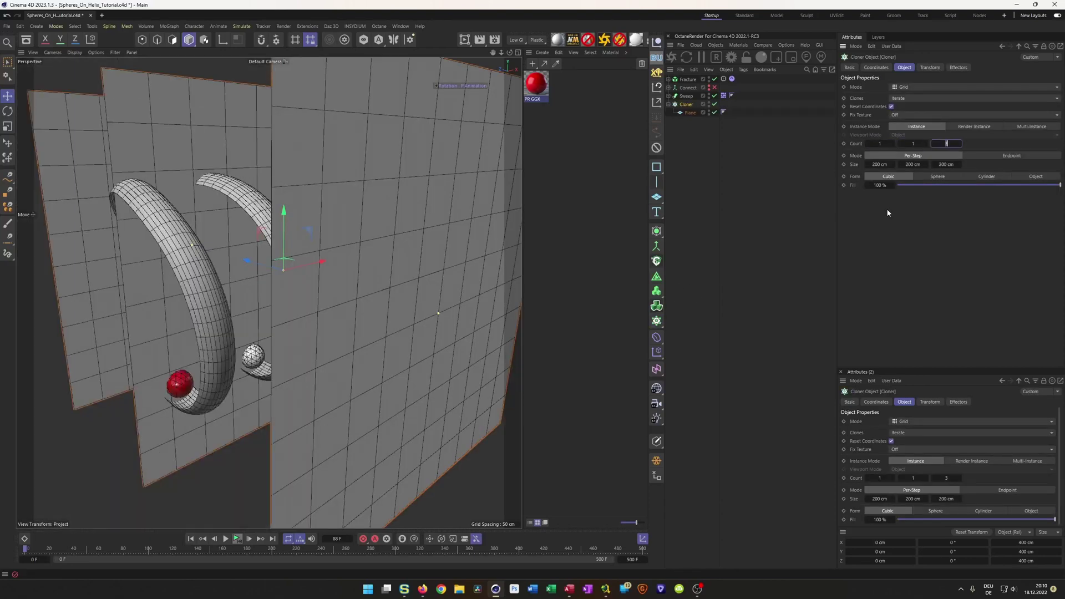
click(942, 165)
text(30)
key(Return)
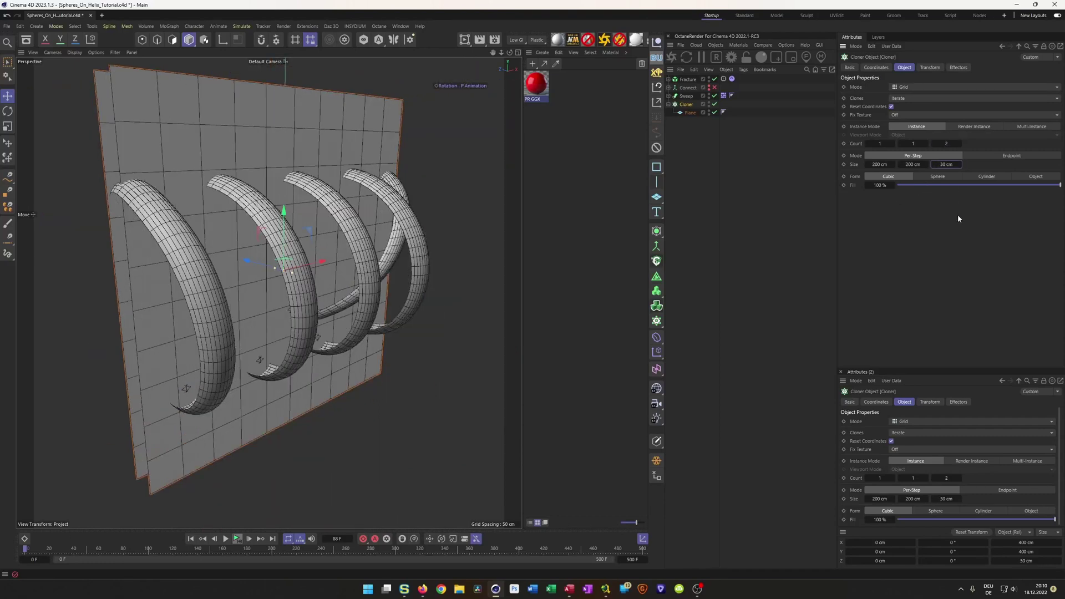
alt+drag(235, 296, 157, 323)
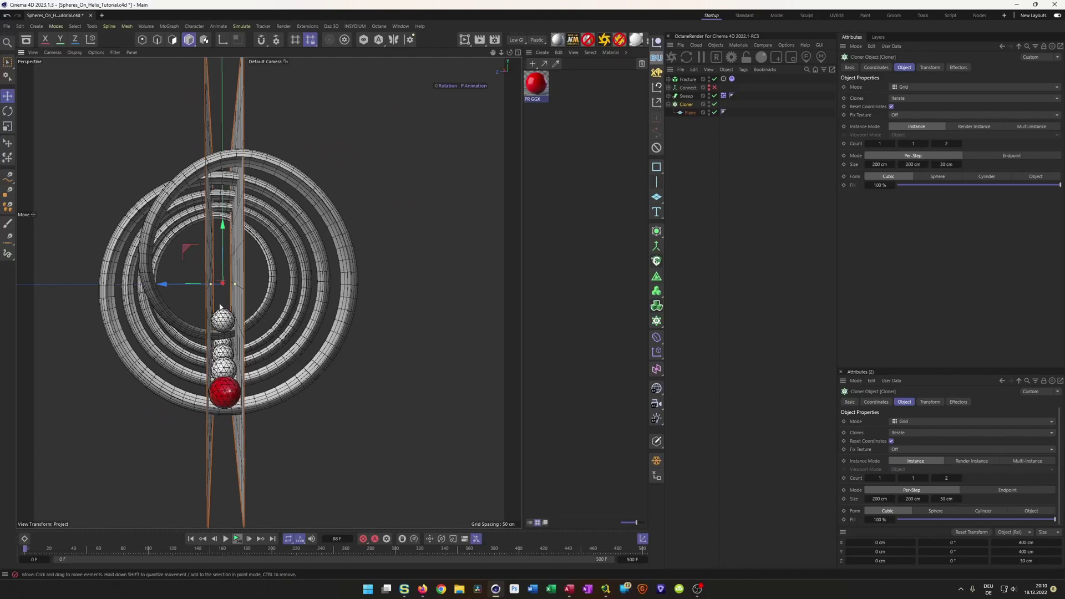
alt+drag(216, 368, 340, 314)
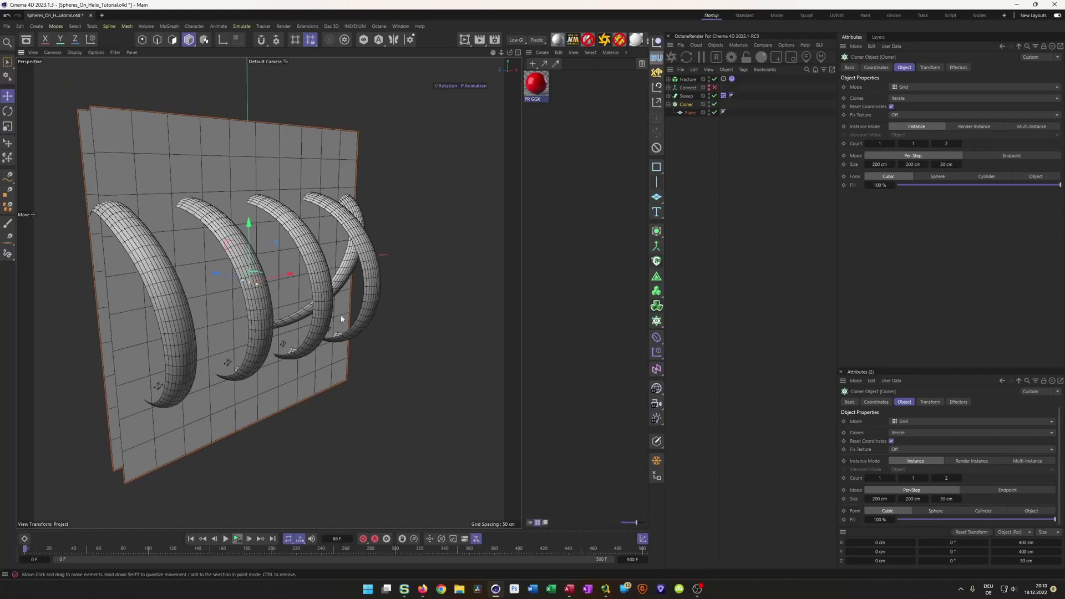
- Copy the Sweep's dynamics body tag onto the plane Cloner and hide the Cloner in the viewport
click(723, 95)
ctrl+drag(724, 98, 723, 105)
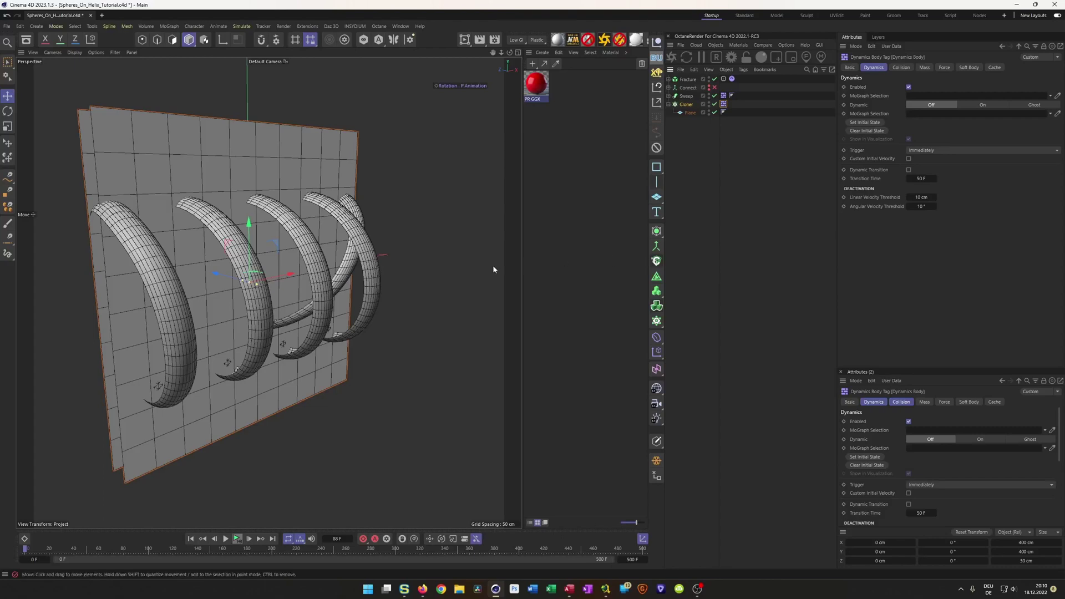
alt+double_click(709, 104)
alt+drag(284, 286, 292, 286)
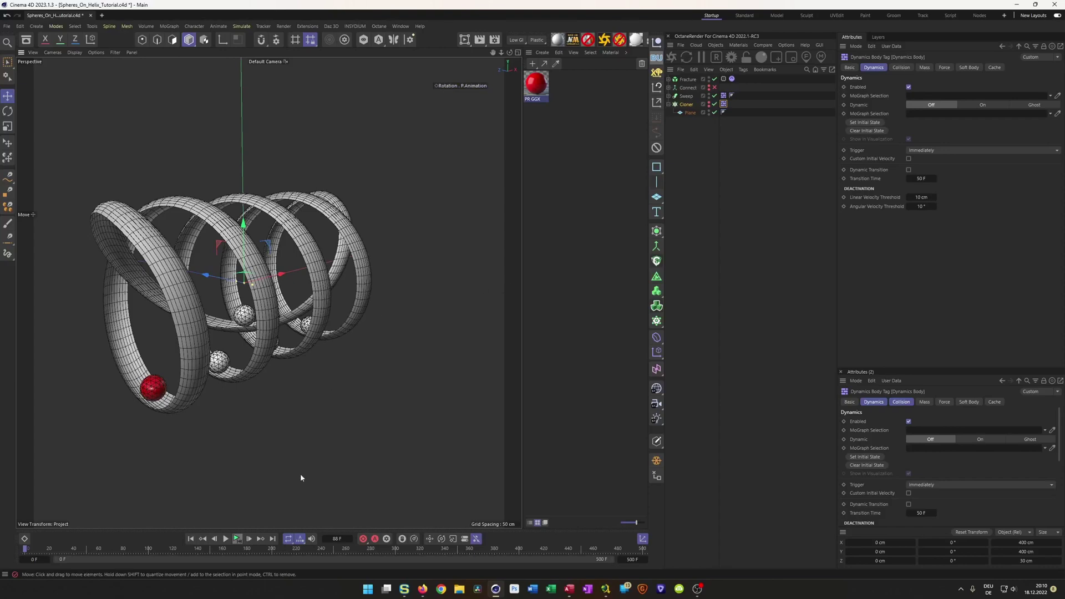
- Simulate until the spheres settle, set that as the Fracture dynamics body's initial state, and return to the first frame
click(237, 540)
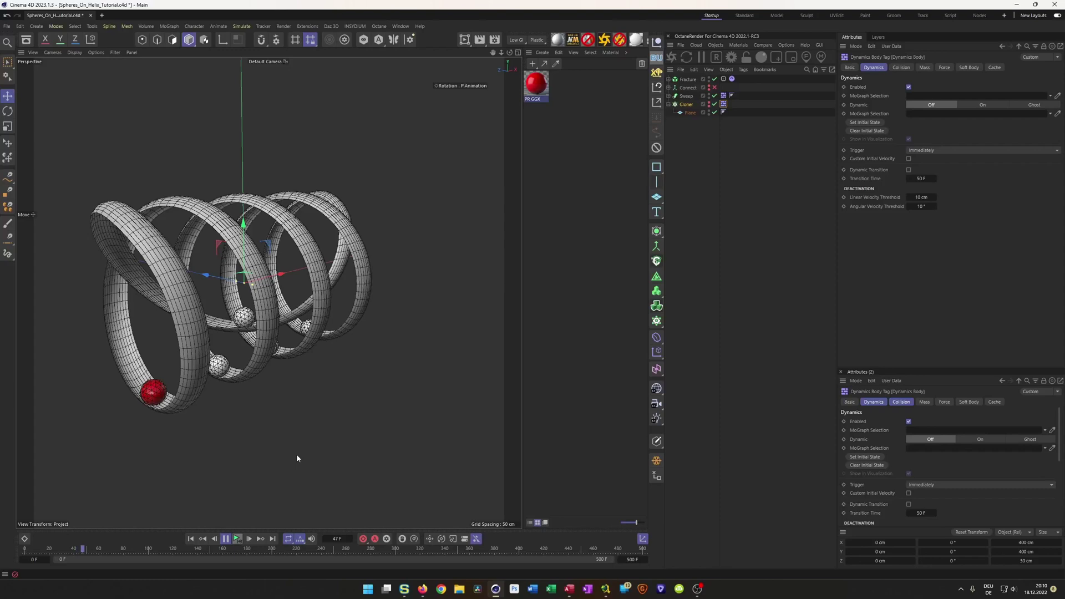
click(228, 539)
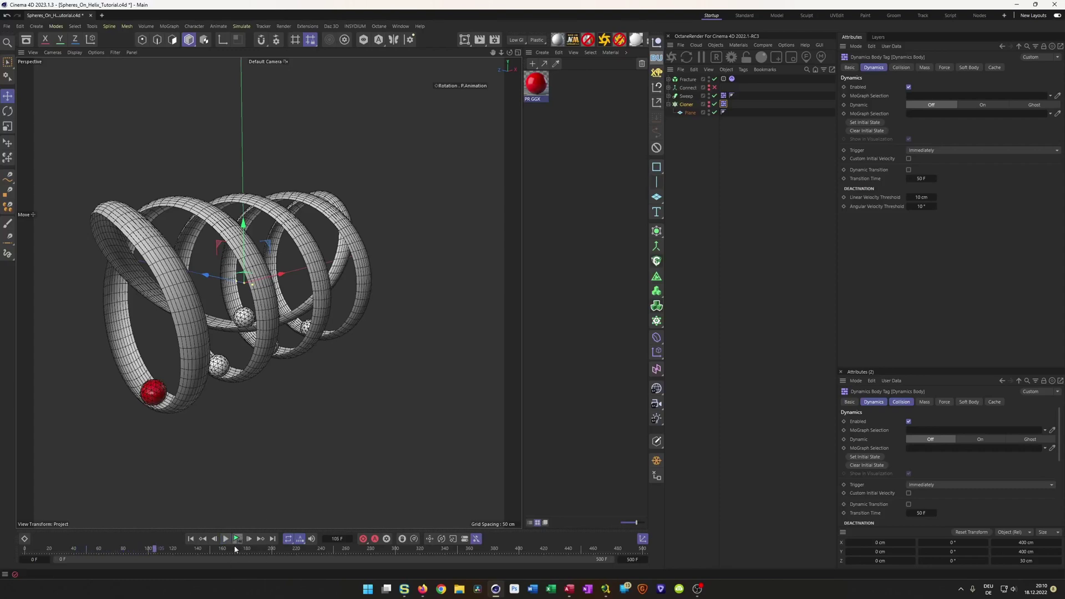
click(732, 79)
click(868, 123)
click(190, 539)
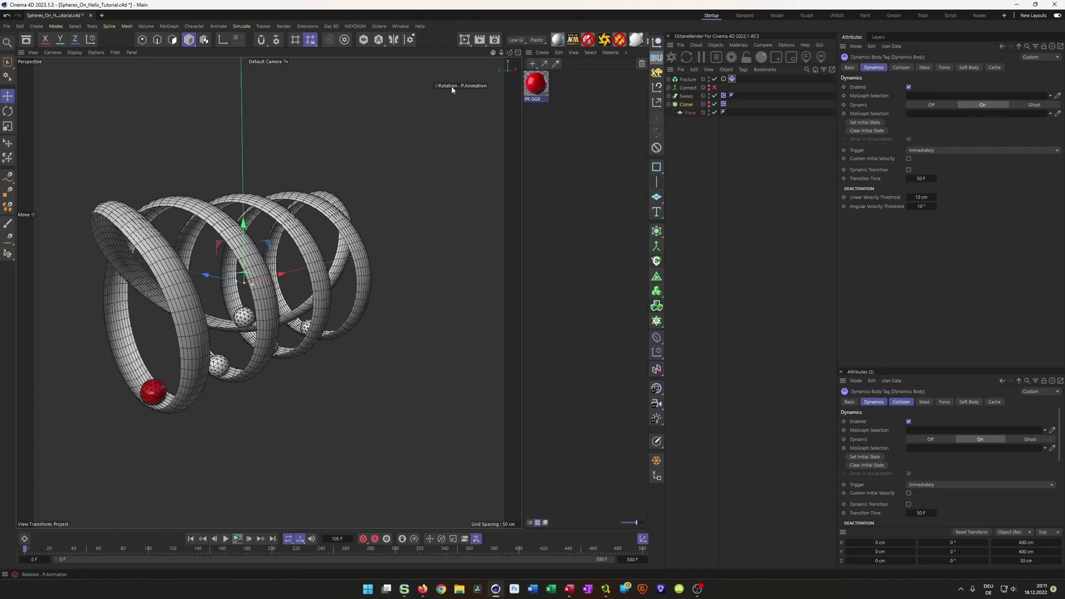
- Play the simulation from the new initial state to check how the spheres move between the planes
alt+middle_drag(273, 335, 287, 336)
click(225, 538)
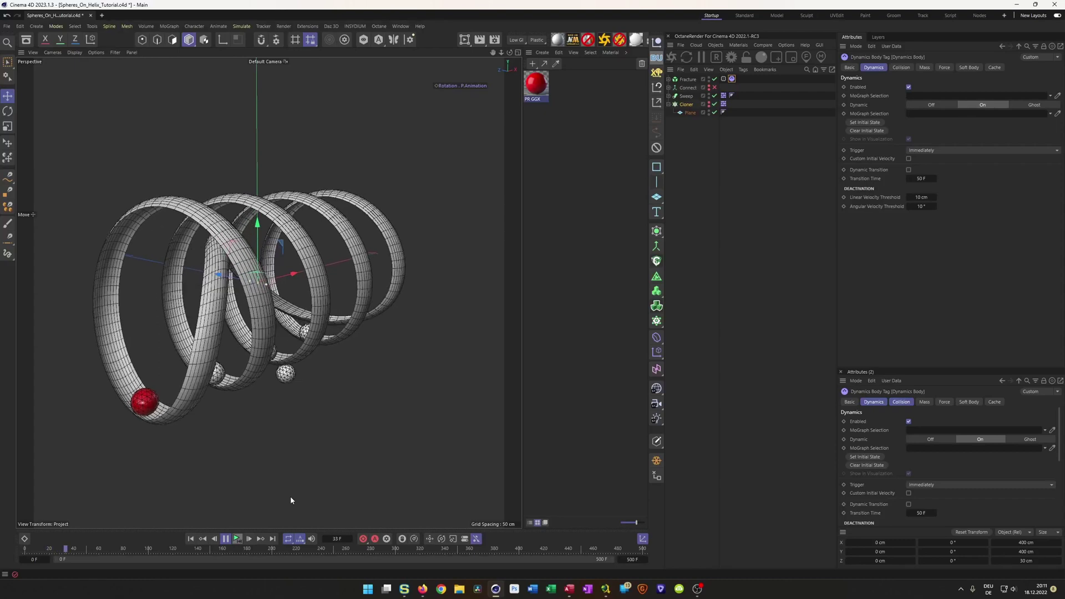
click(234, 539)
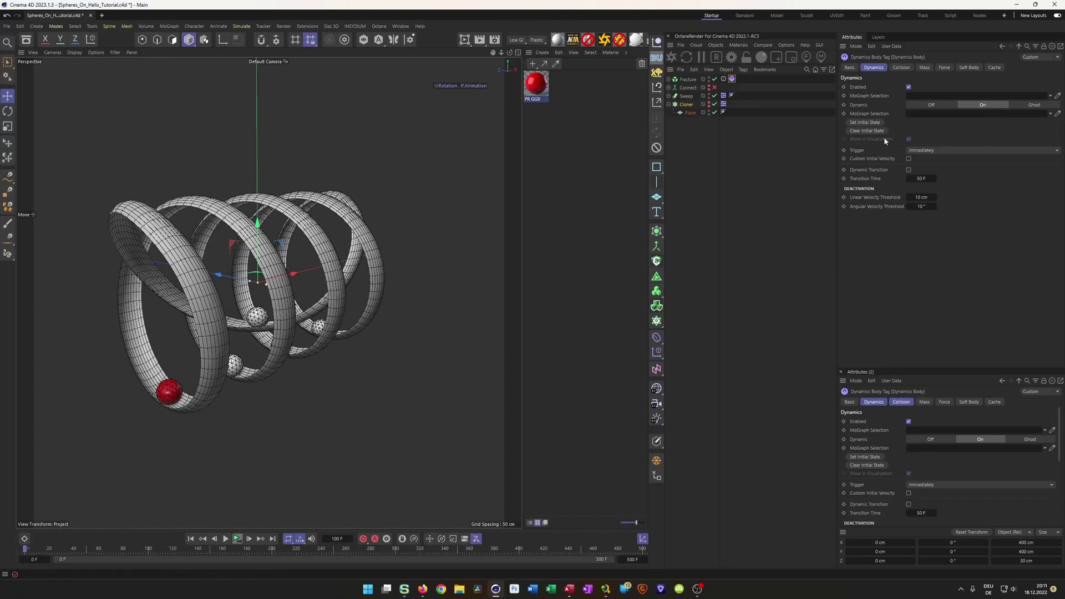
- Set the linear and angular damping of the Fracture's dynamics body to 50%
click(943, 67)
click(915, 110)
text(50)
key(Tab)
text(50)
key(Return)
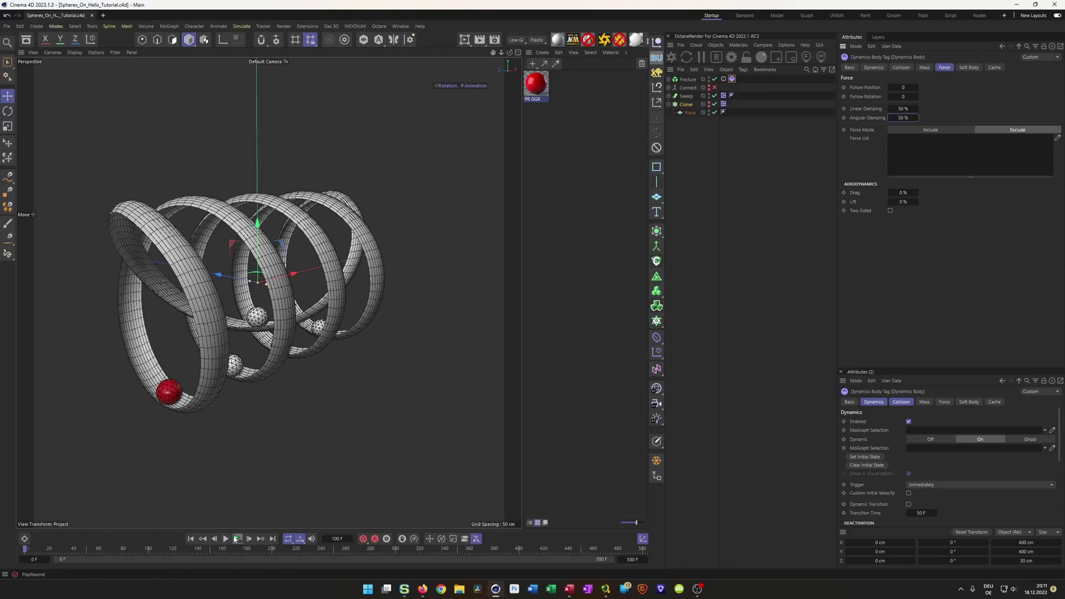
- Play the damped simulation from the start several times to examine how the spheres travel along the helix
click(237, 539)
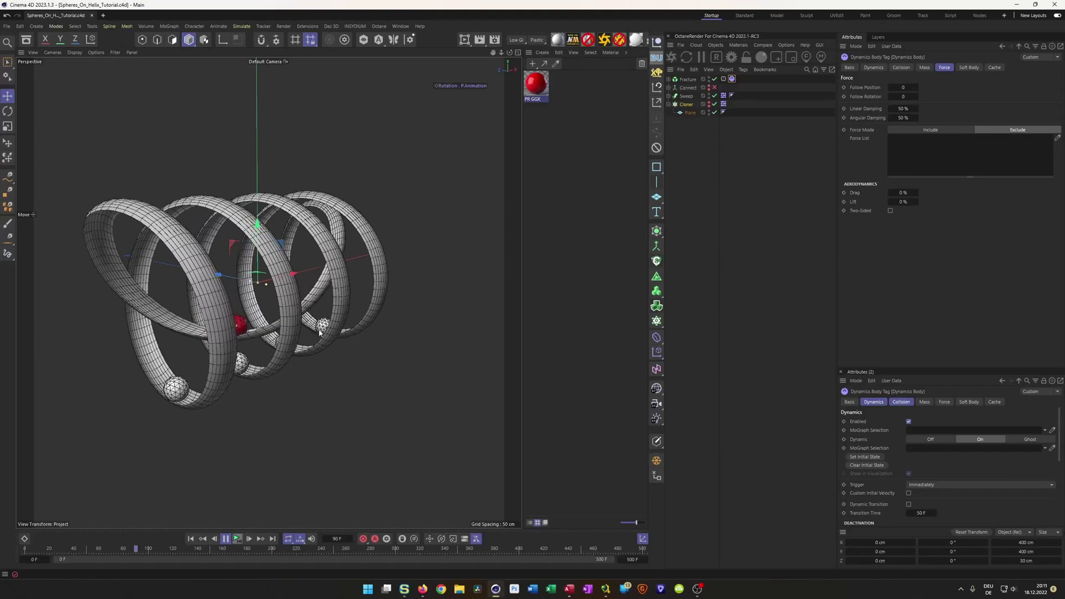
click(237, 541)
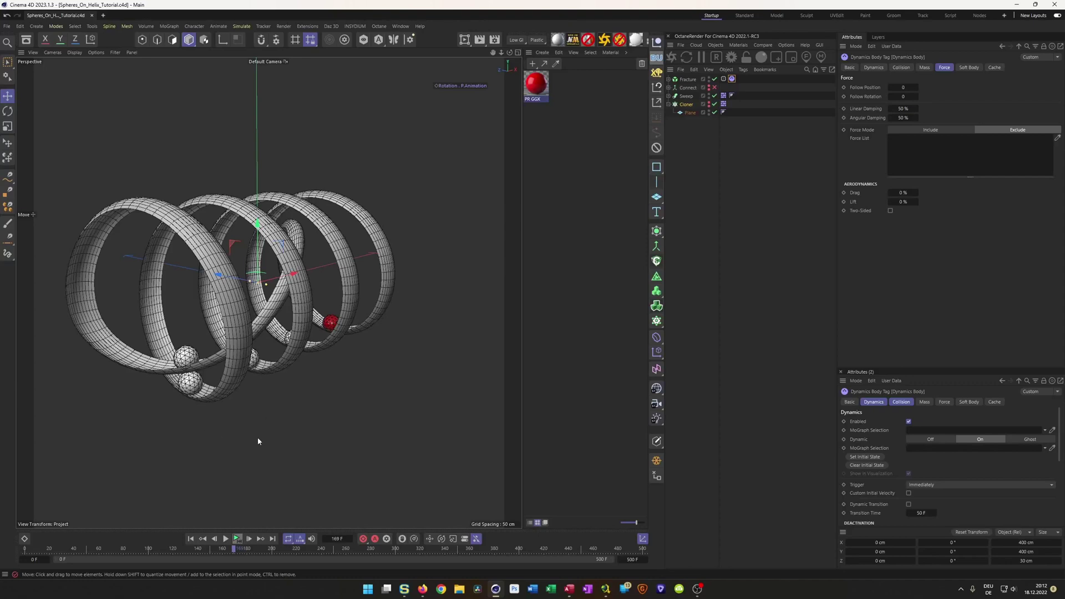
click(240, 541)
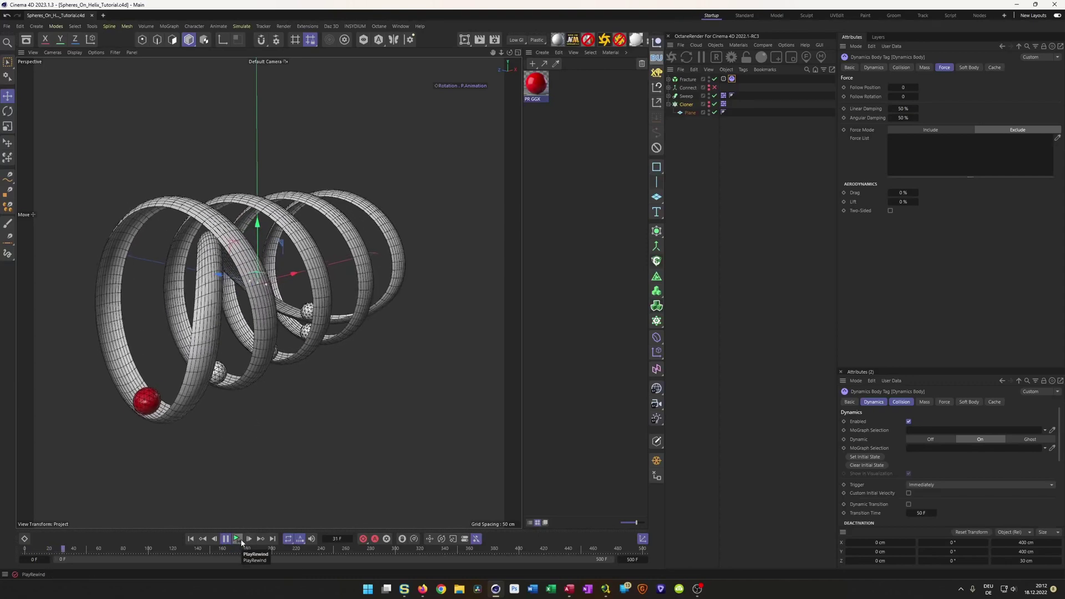
click(241, 541)
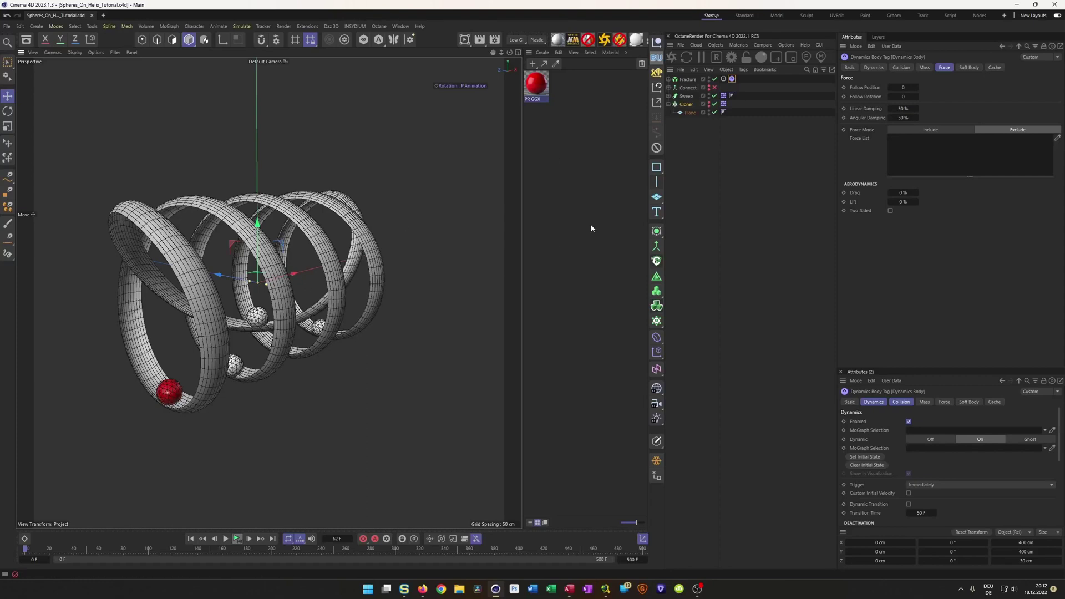
- Disable the plane Cloner together with its dynamics body, and enable the Fracture's MoGraph cache playback
click(715, 104)
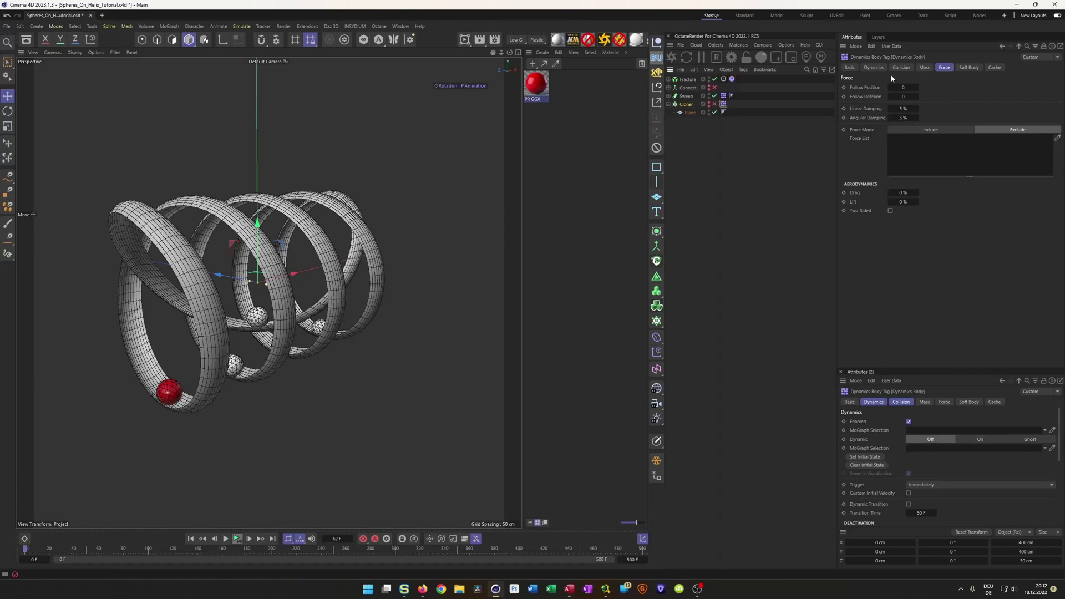
click(881, 68)
click(907, 87)
click(724, 78)
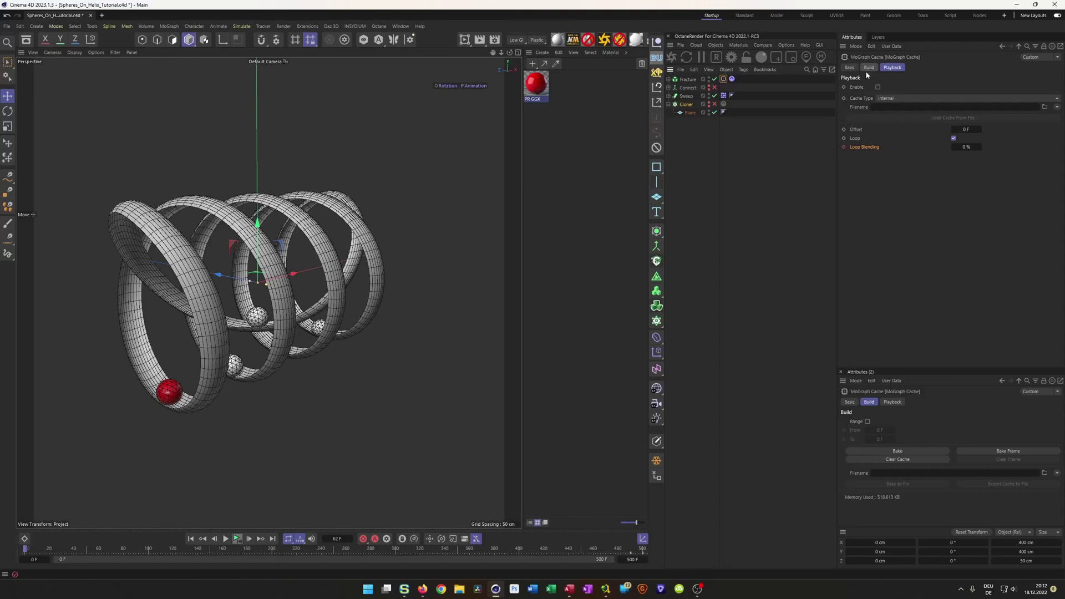
click(878, 87)
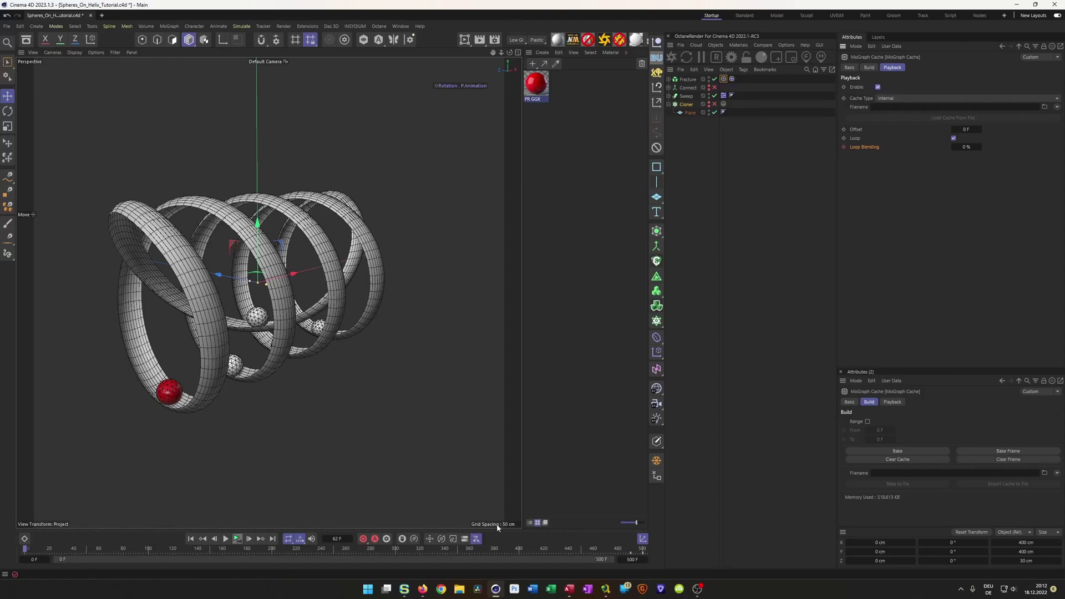
- Rewind the animation to frame 0 and move the Sweep below the collapsed Cloner in the object hierarchy
mouse_move(32, 550)
mouse_down()
mouse_move(311, 572)
mouse_move(25, 555)
mouse_up()
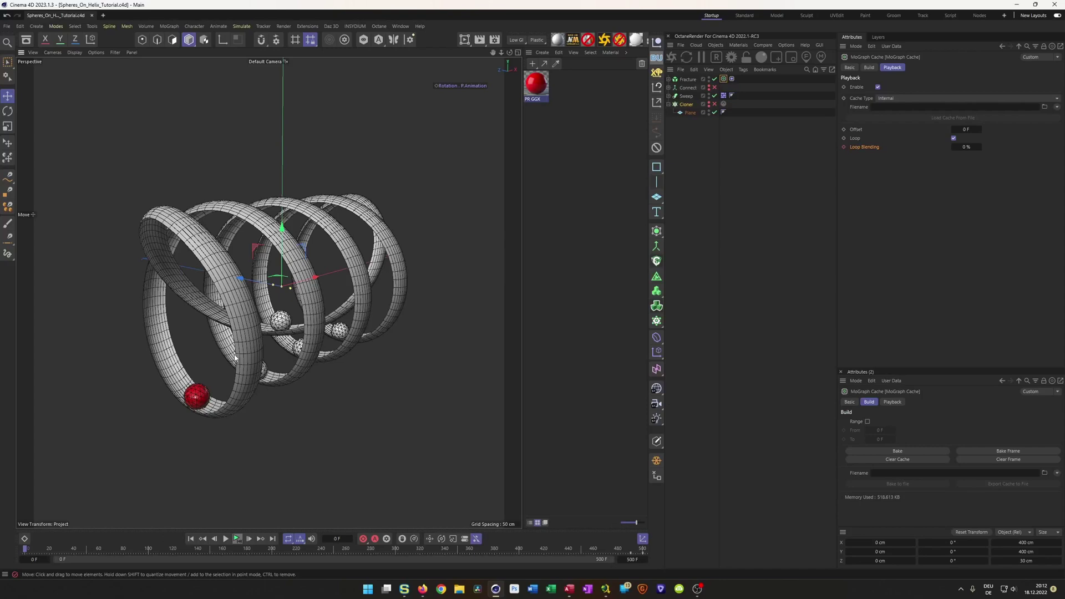
alt+right_drag(227, 270, 246, 256)
alt+drag(247, 256, 212, 277)
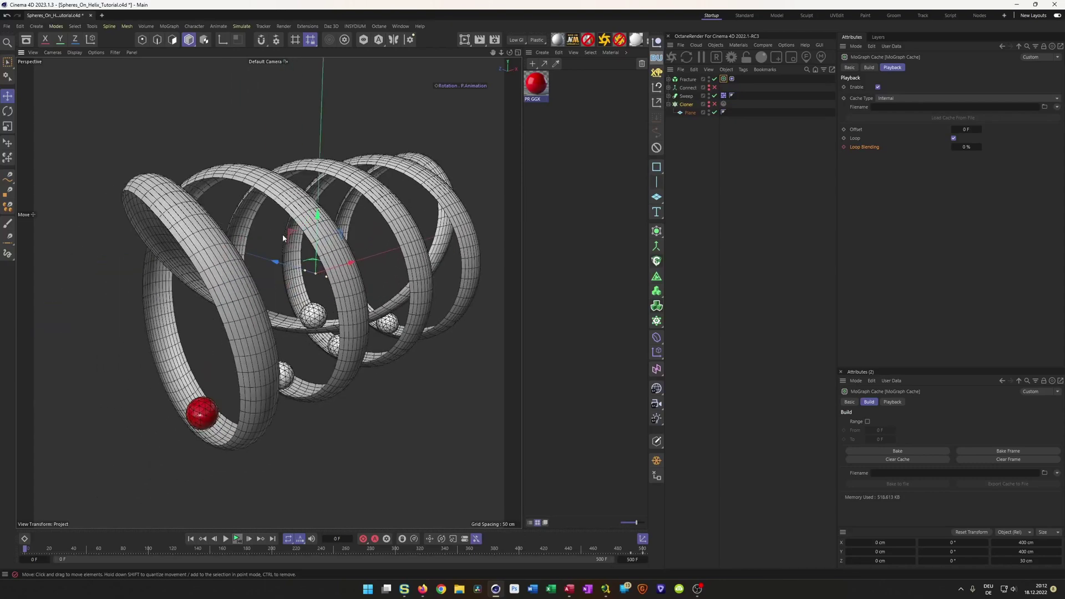
alt+right_drag(281, 234, 229, 275)
mouse_move(229, 275)
alt+mouse_down()
mouse_move(215, 271)
mouse_move(227, 269)
alt+mouse_up()
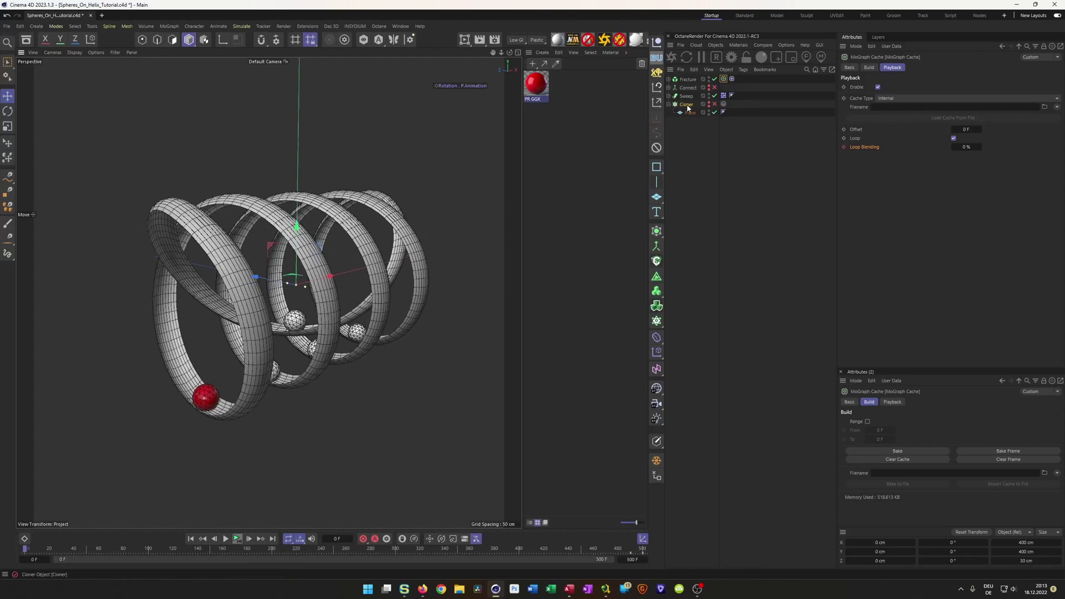
click(669, 104)
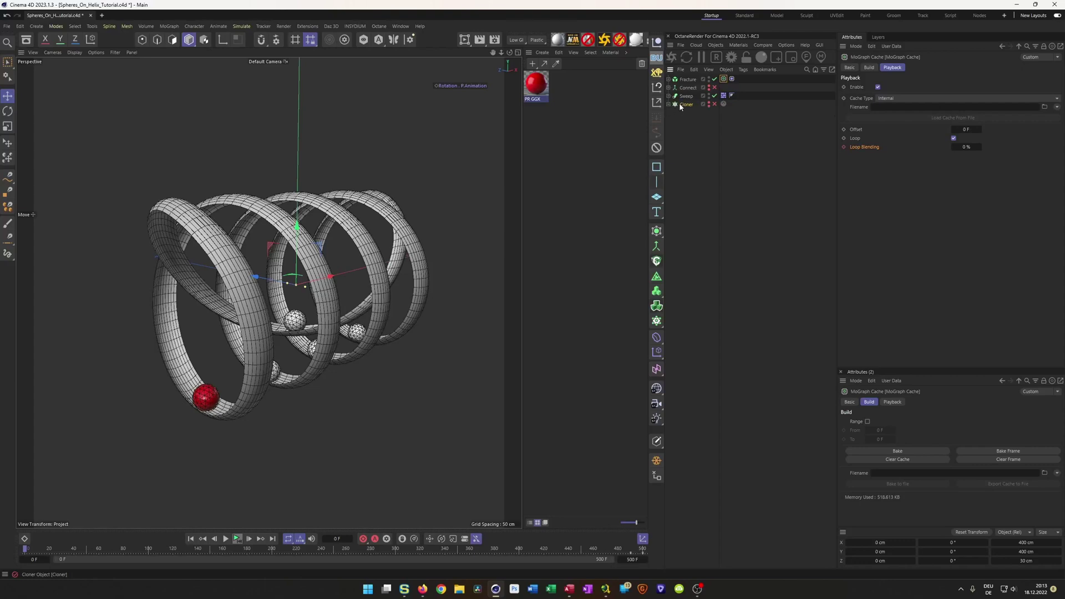
click(684, 104)
drag(685, 97, 684, 126)
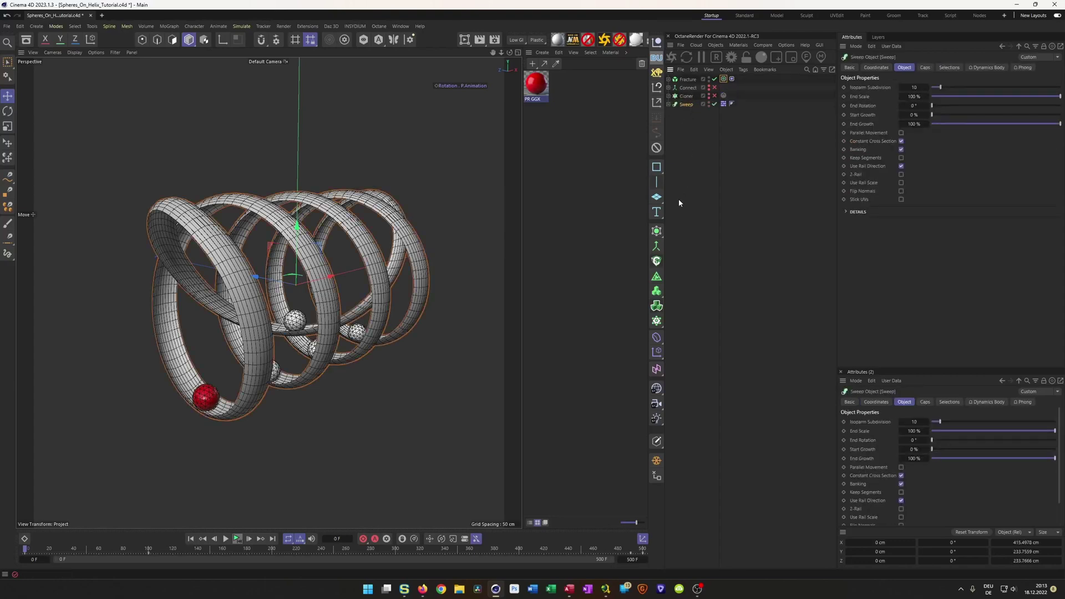
- Try thickening the Sweep with a Cloth Surface generator set to 5 cm thickness
click(657, 231)
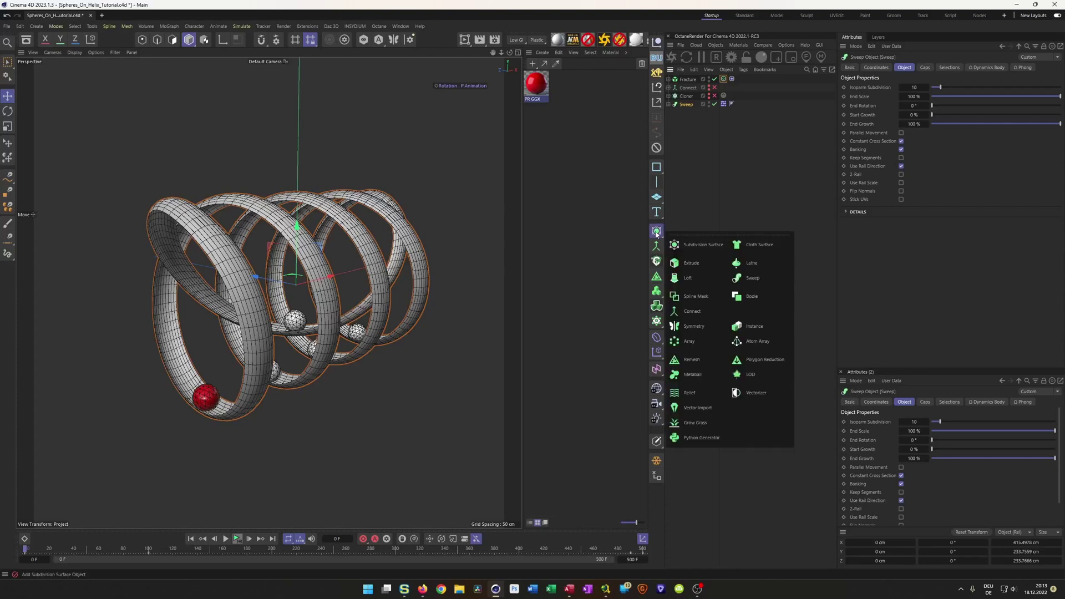
click(754, 246)
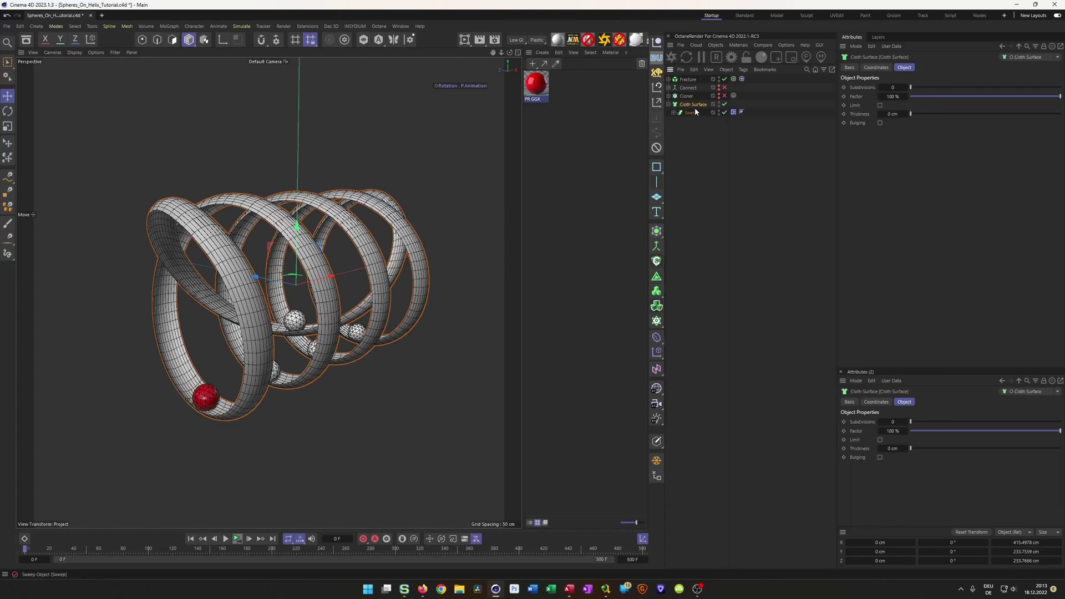
mouse_move(893, 114)
mouse_down()
mouse_move(940, 114)
mouse_move(884, 121)
mouse_up()
text(5)
key(Return)
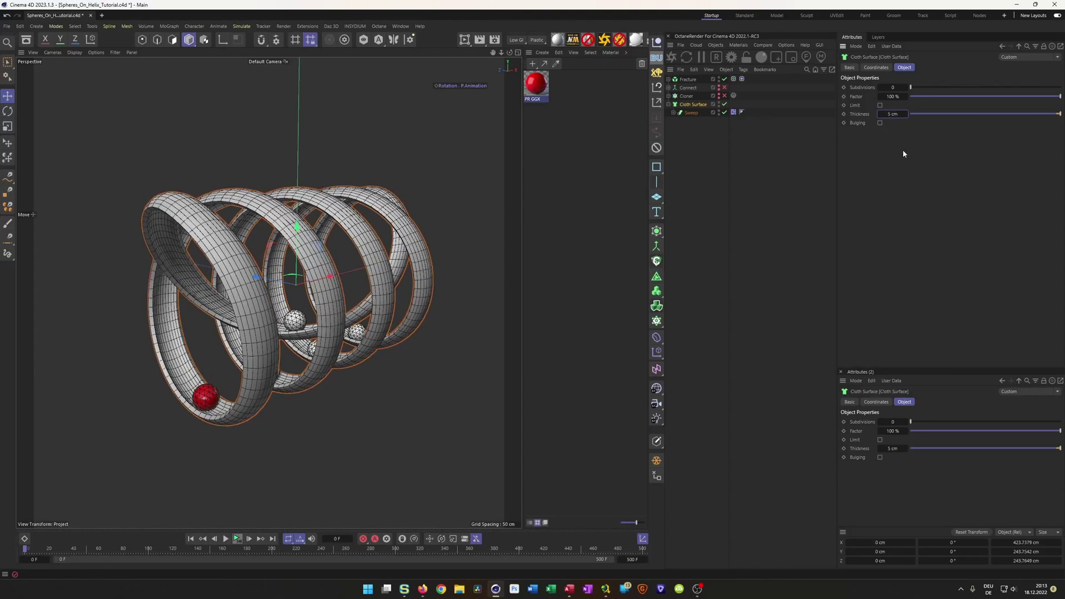
alt+drag(257, 220, 260, 244)
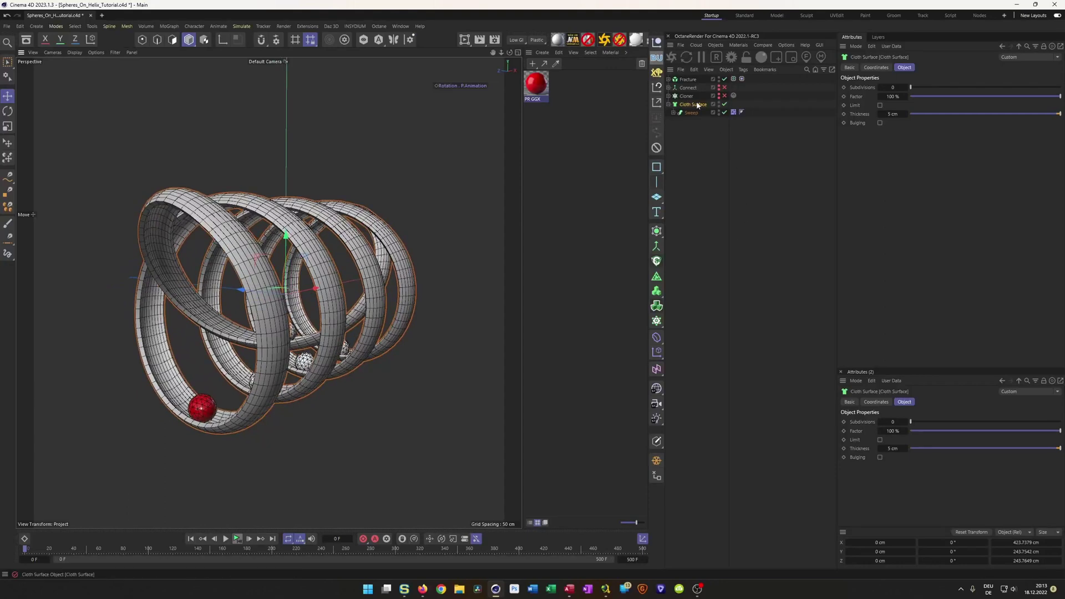
key(Delete)
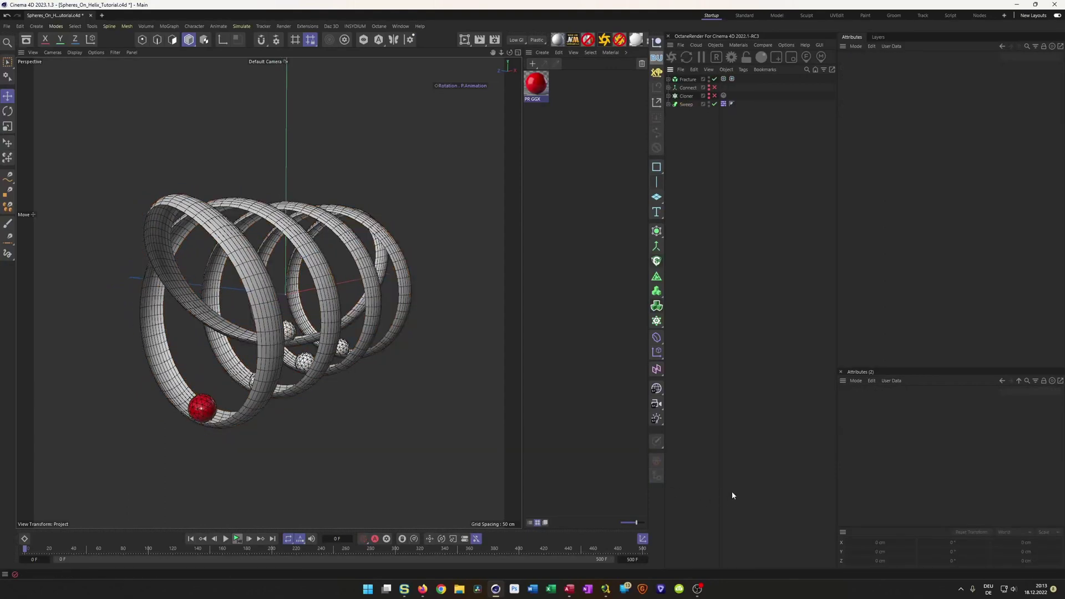
- Expand the Sweep's children and disable the Sweep generator to show its splines in the front view
alt+drag(280, 311, 305, 314)
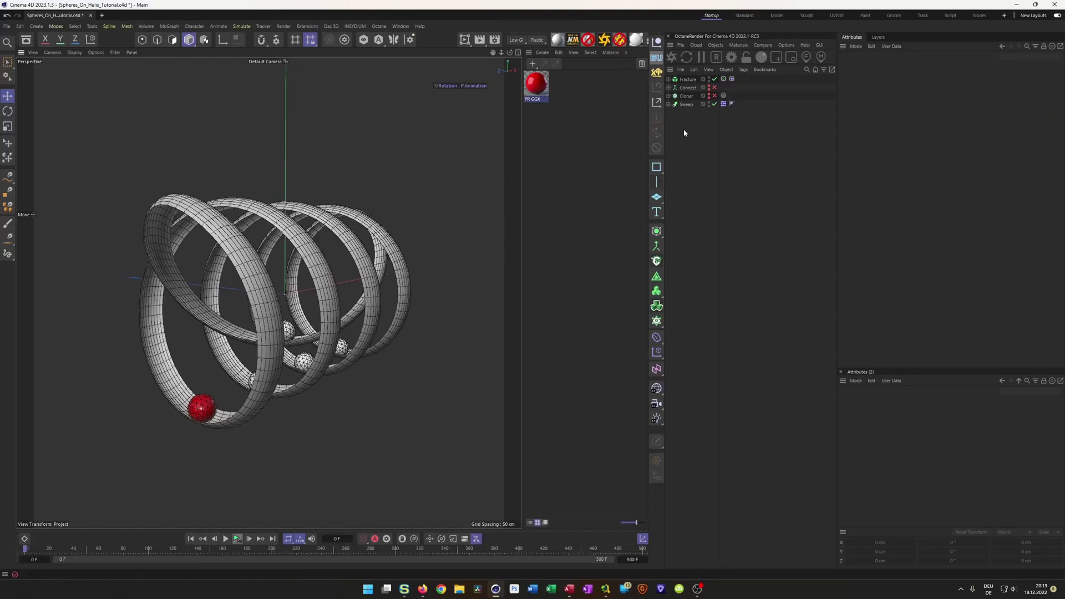
click(668, 104)
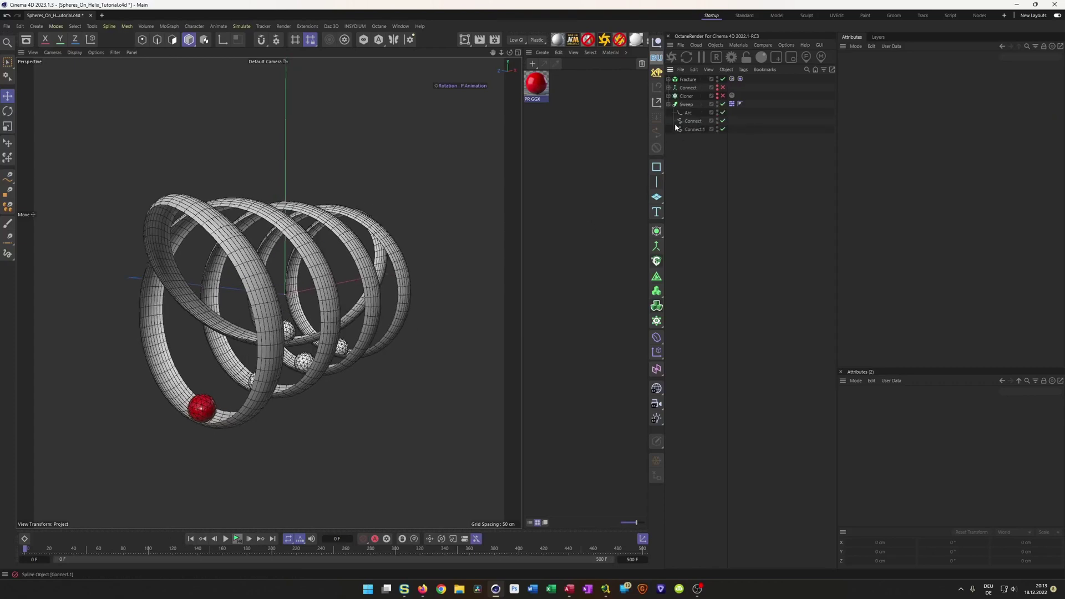
click(723, 104)
middle_click(375, 334)
middle_click(371, 362)
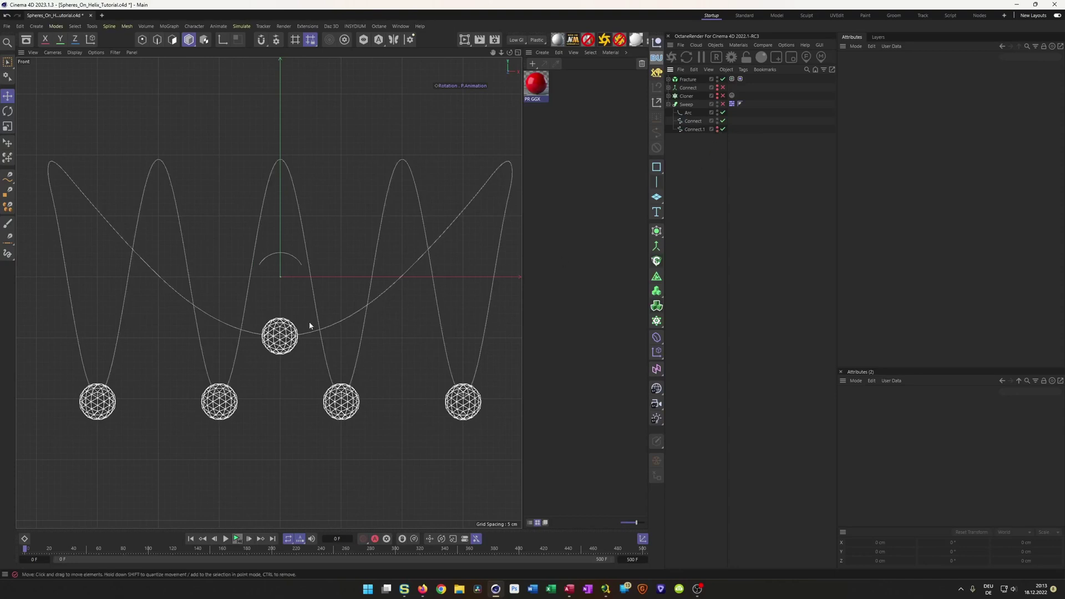
- Change the Sweep's Arc profile to the Ring type with an inner radius of 25 cm
click(688, 112)
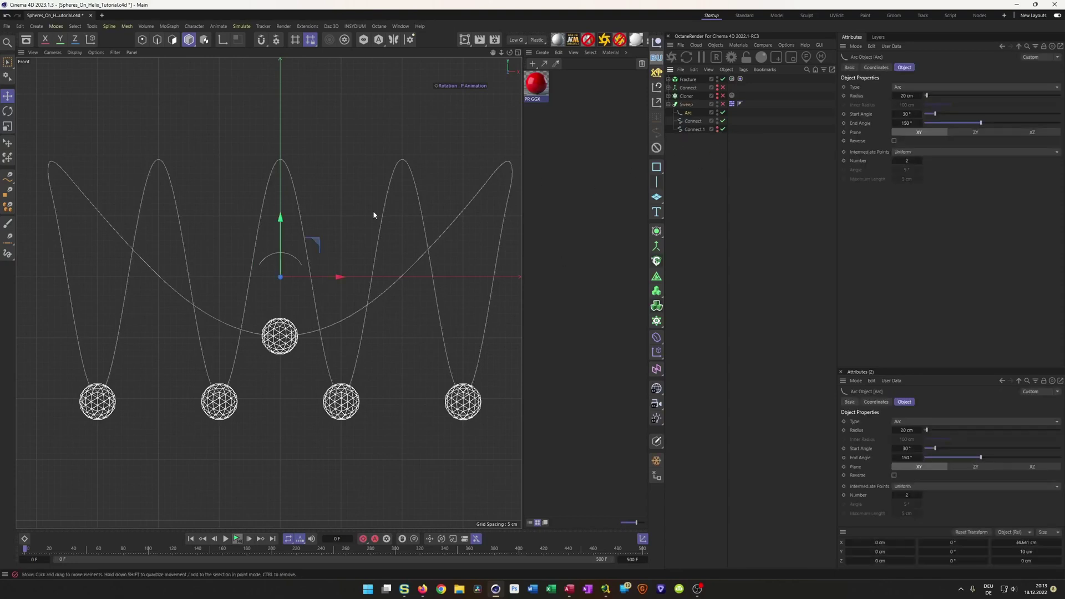
scroll(300, 248, up, 3)
scroll(299, 248, up, 2)
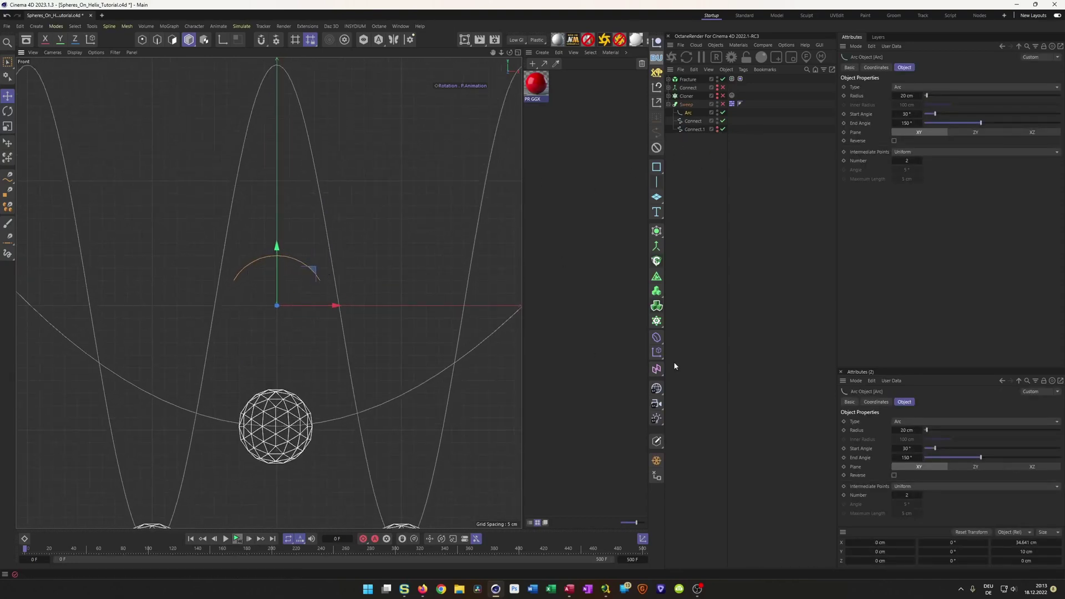
click(905, 86)
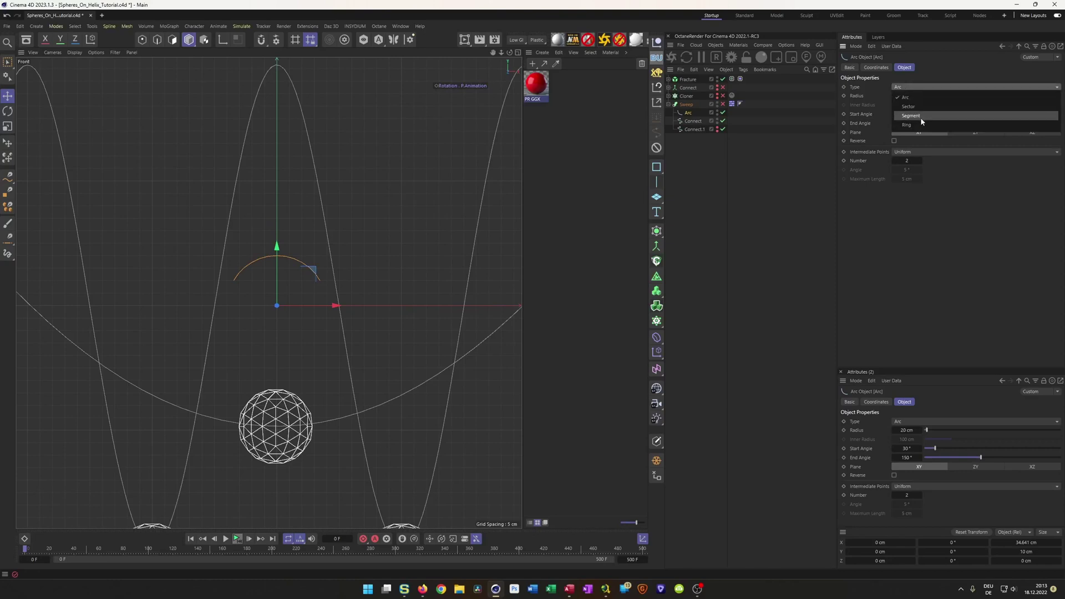
click(921, 118)
double_click(906, 104)
text(25)
key(Return)
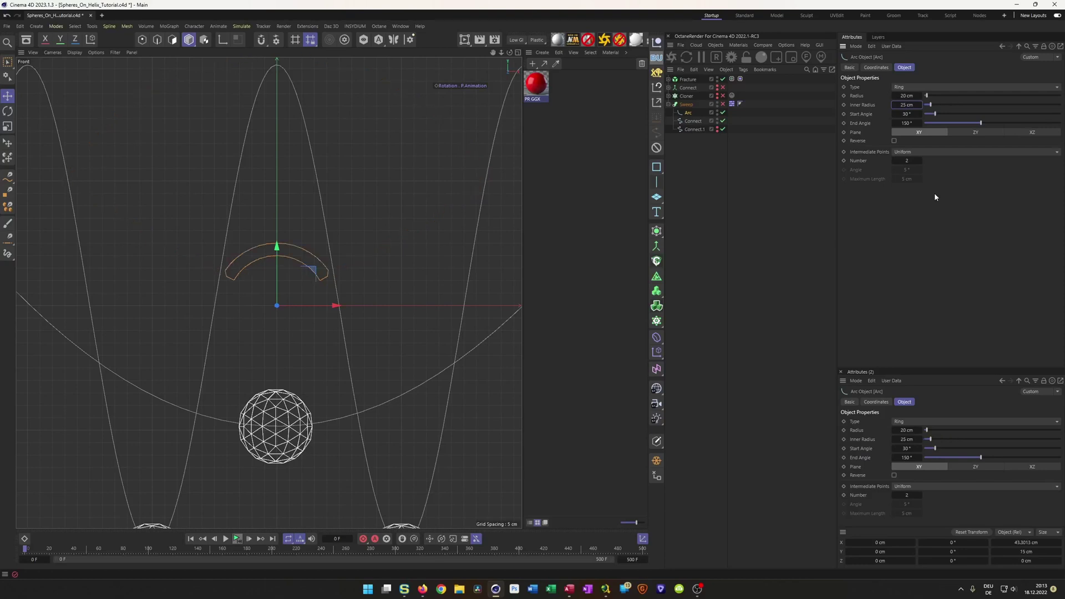
- Re-enable the Sweep in the perspective view and make it the child of a new Subdivision Surface
middle_click(384, 262)
middle_click(159, 221)
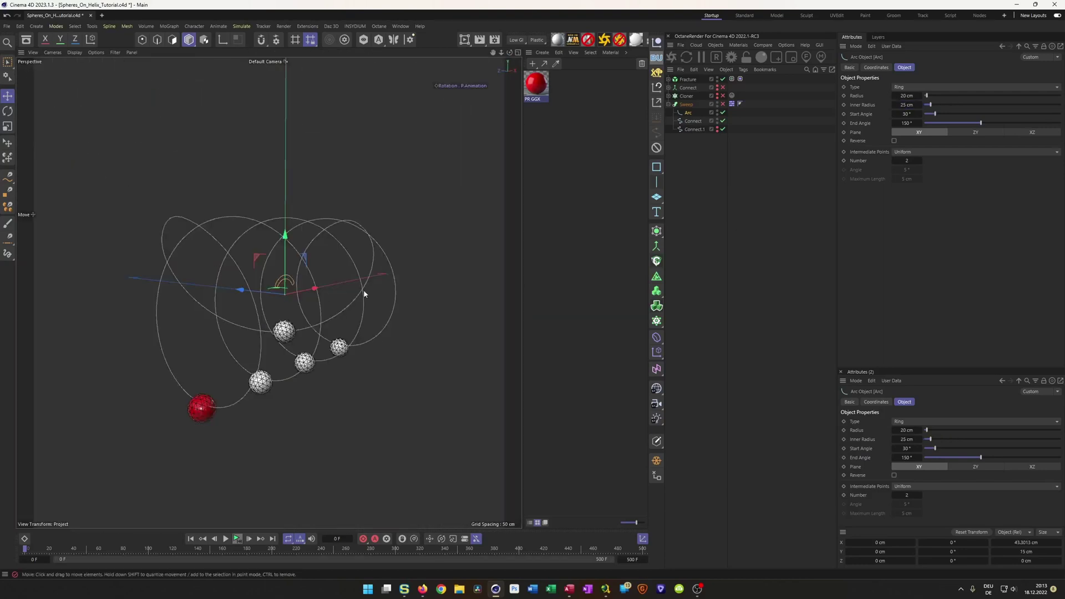
click(723, 104)
alt+drag(186, 298, 239, 302)
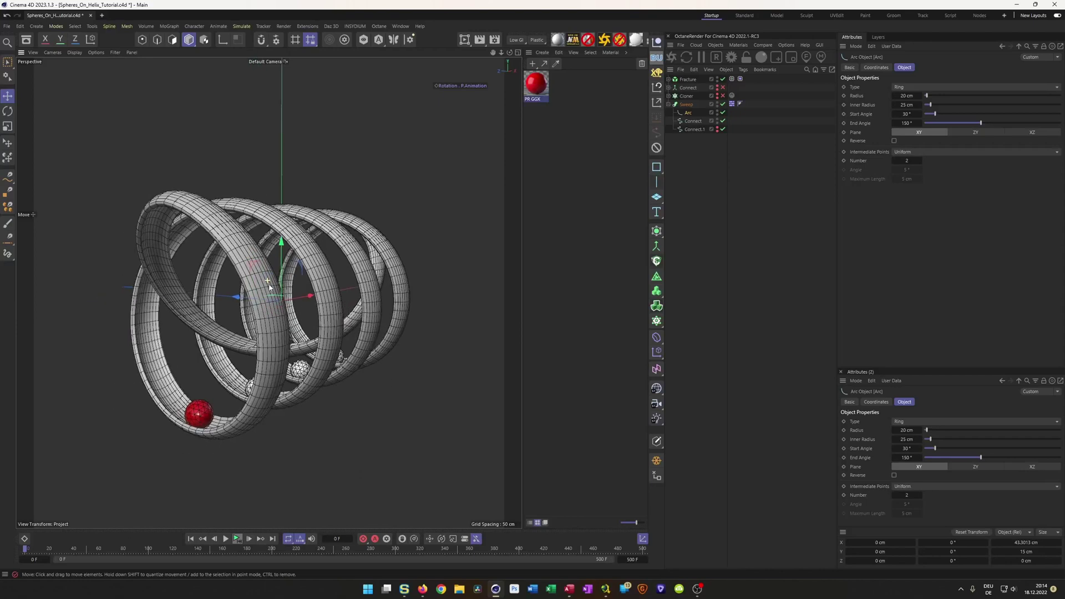
click(687, 105)
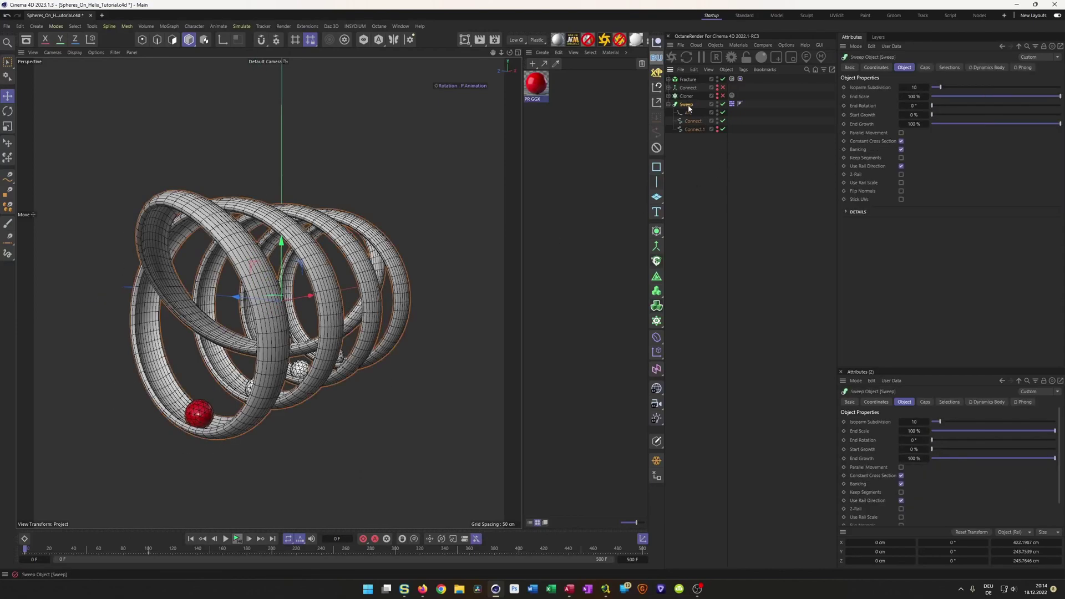
alt+click(657, 230)
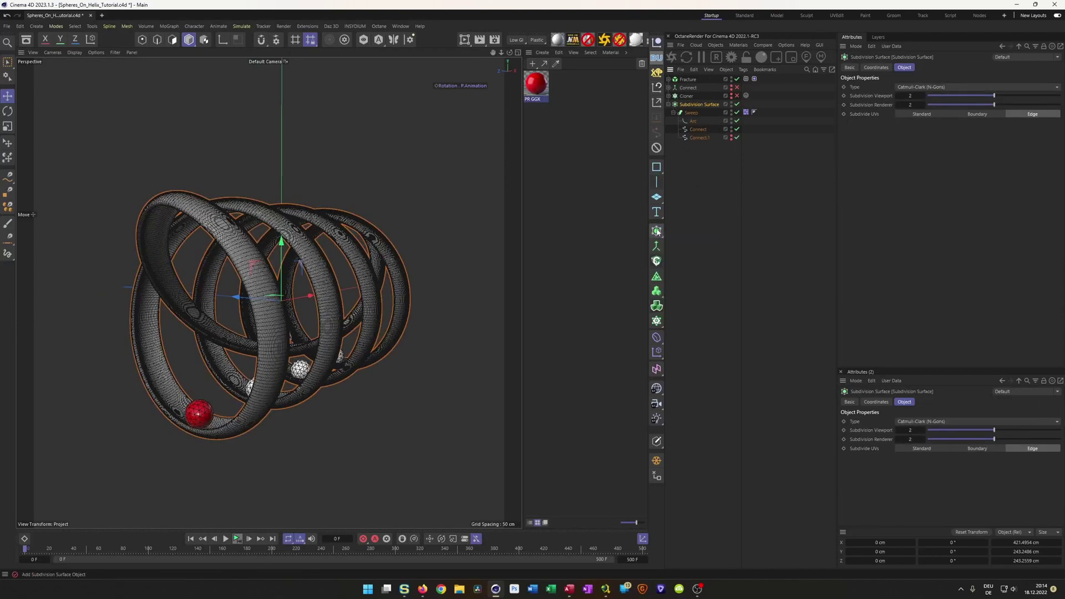
- Switch the viewport to smooth shading without lines and play the animation to check the thickened rings
key(n)
key(a)
alt+drag(290, 265, 242, 273)
alt+right_drag(242, 272, 294, 258)
alt+drag(293, 258, 320, 265)
alt+right_drag(320, 265, 290, 278)
mouse_move(290, 278)
alt+mouse_down()
mouse_move(351, 291)
mouse_move(260, 277)
mouse_move(302, 281)
alt+mouse_up()
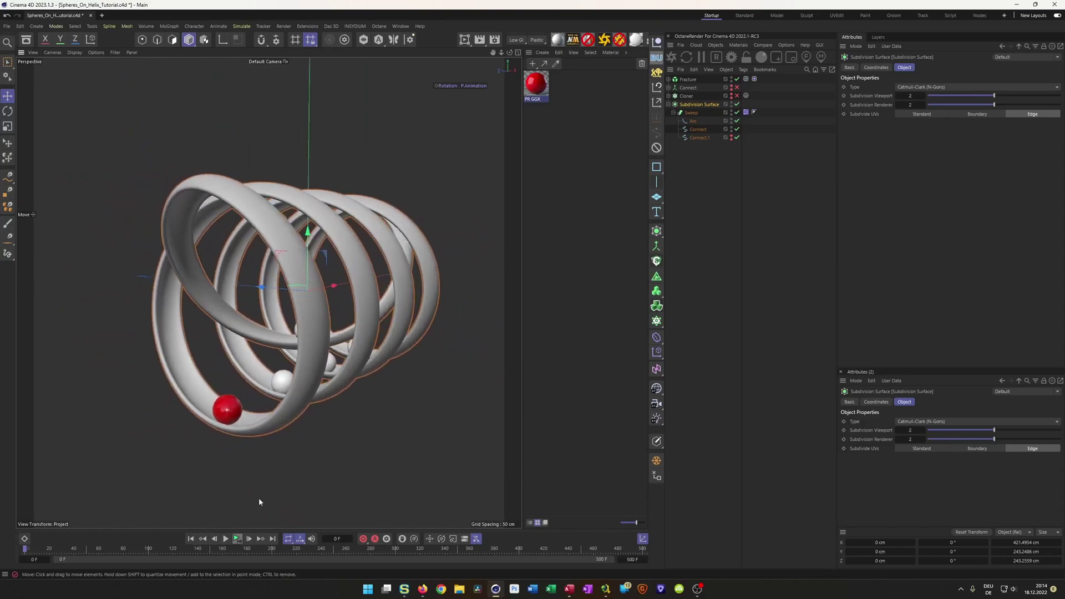
click(237, 539)
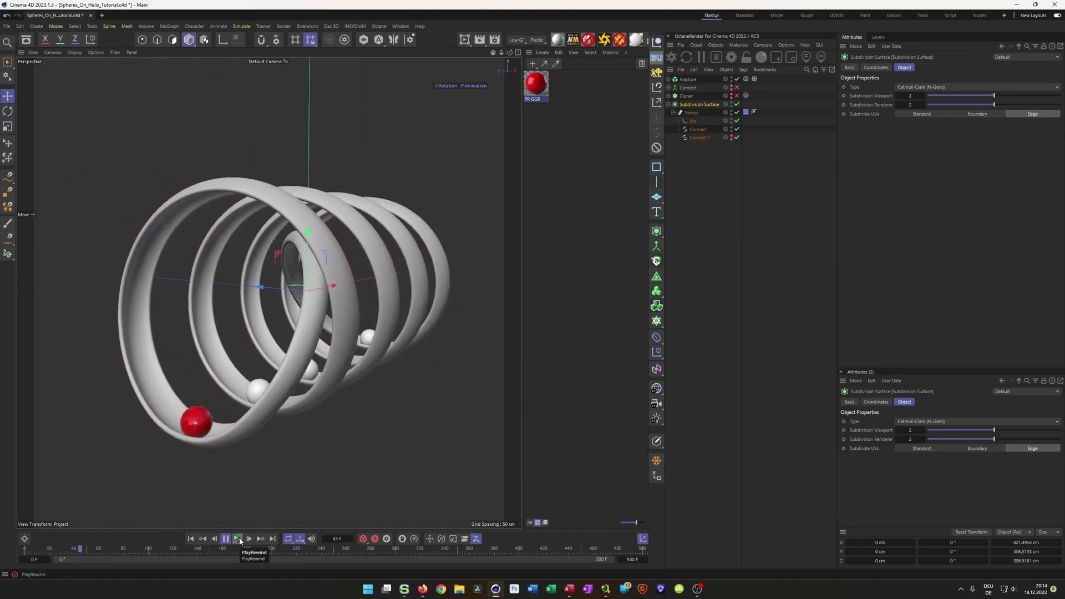
click(237, 538)
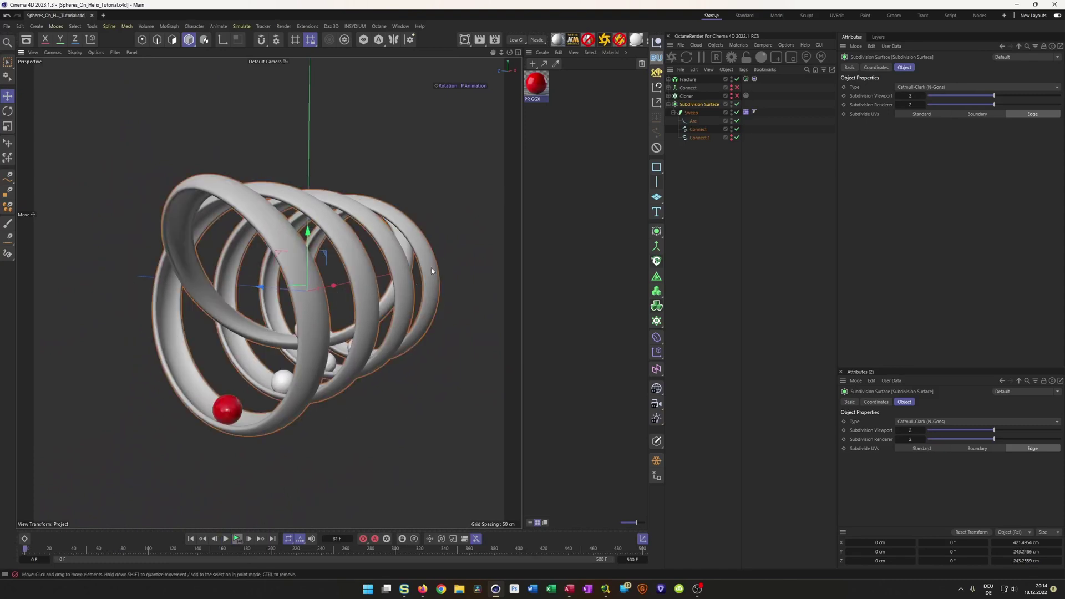
- Collapse and disable the Subdivision Surface, and switch the viewport to shading with lines
click(669, 104)
click(737, 105)
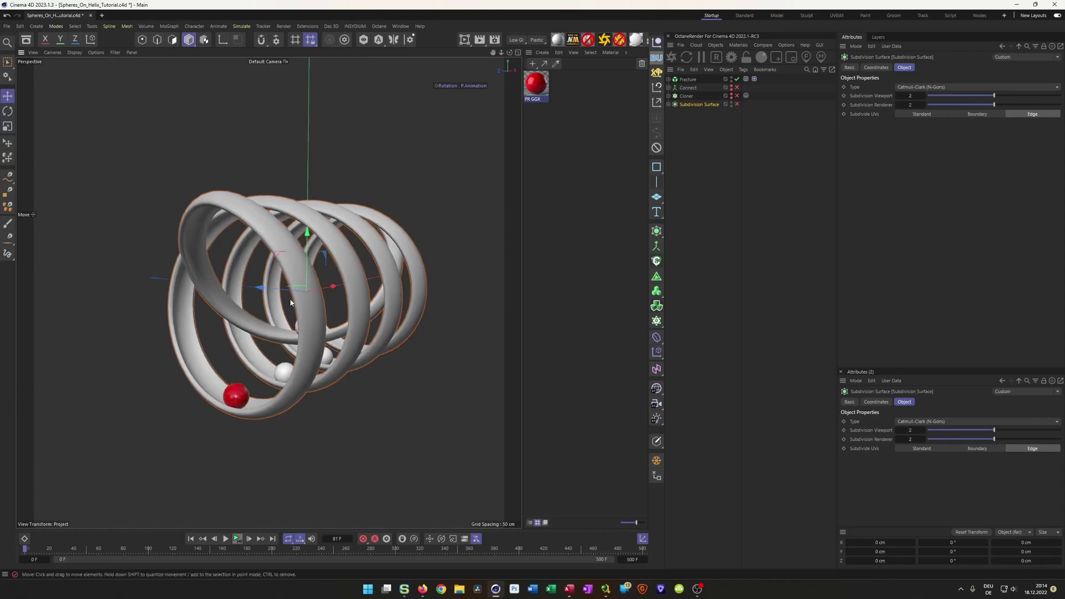
key(n)
key(b)
mouse_move(291, 302)
alt+mouse_down()
mouse_move(274, 318)
mouse_move(310, 275)
mouse_move(301, 294)
alt+mouse_up()
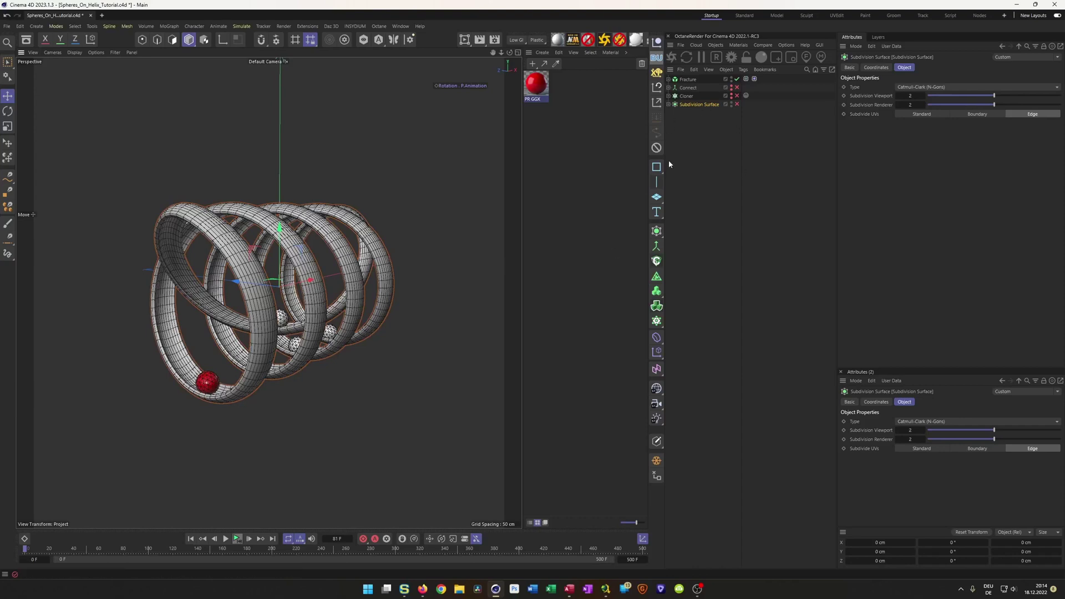
- Add a Cylinder oriented along +X with a height of 400 cm
click(657, 197)
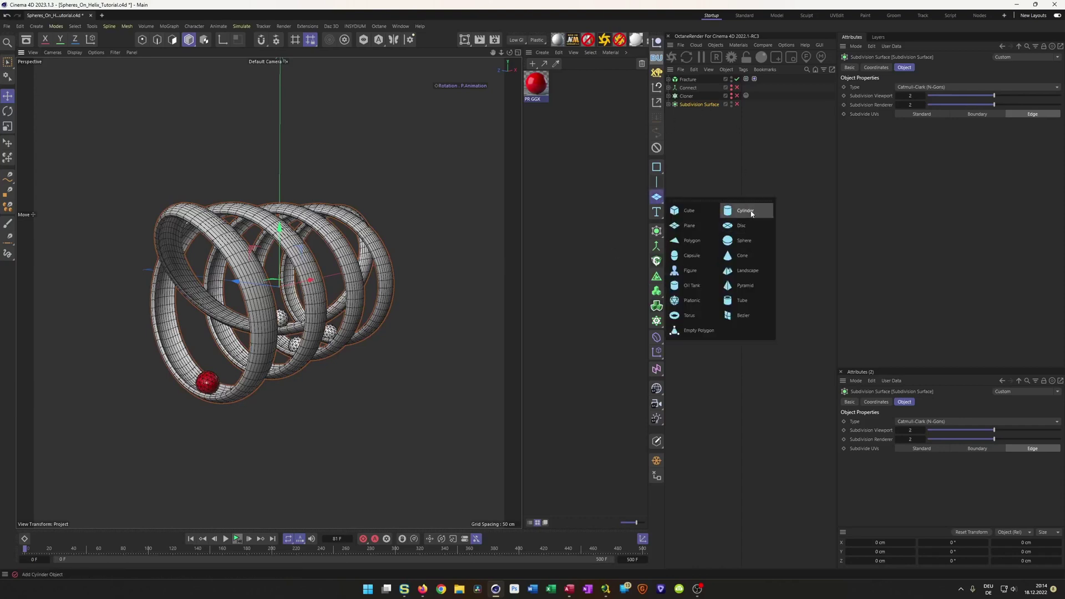
click(749, 212)
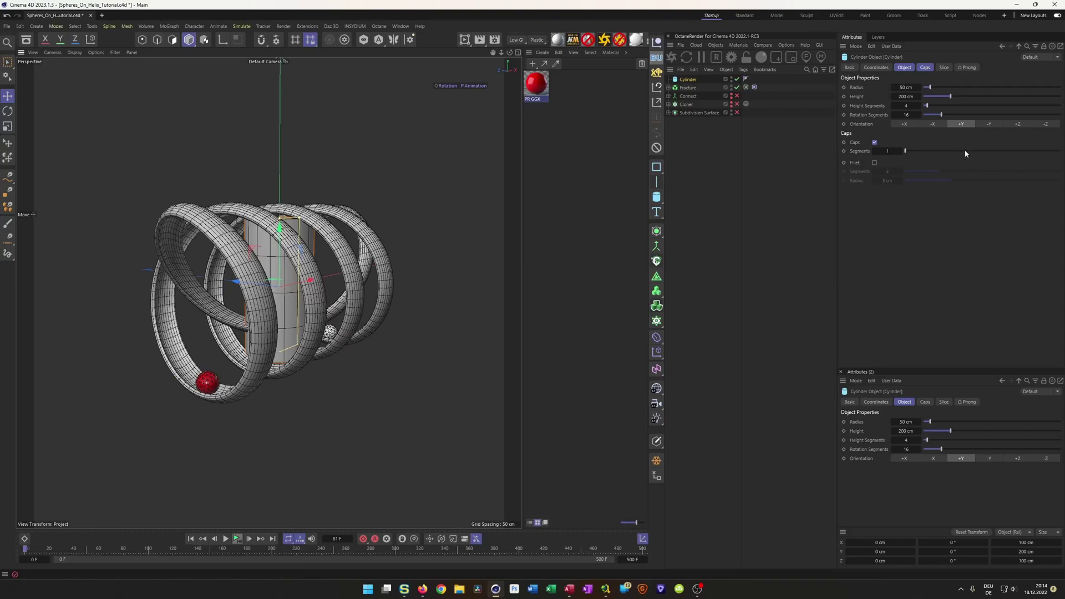
click(905, 123)
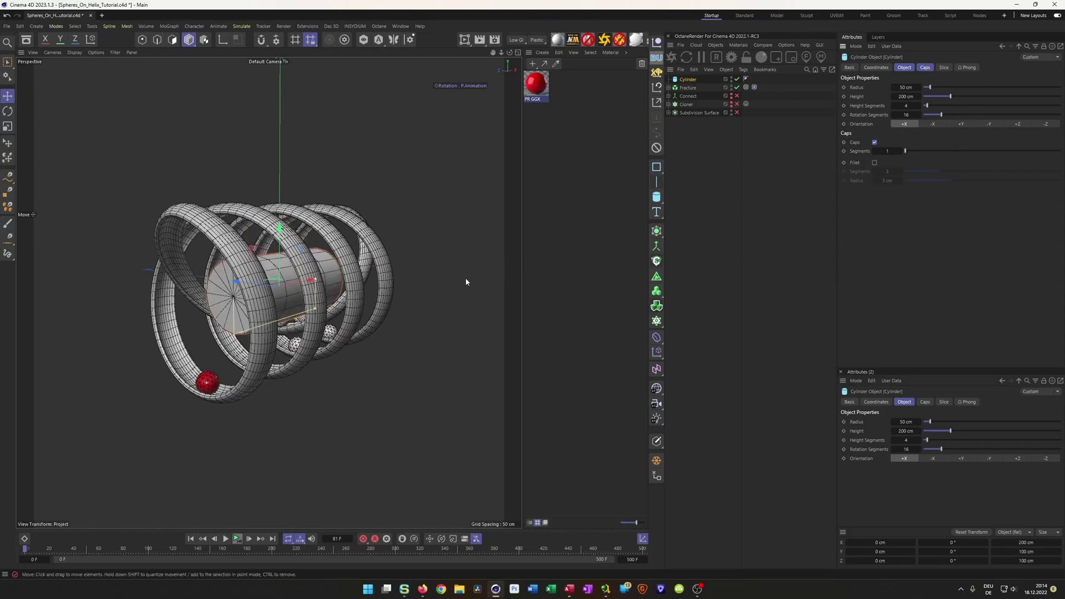
click(906, 96)
text(400)
key(Return)
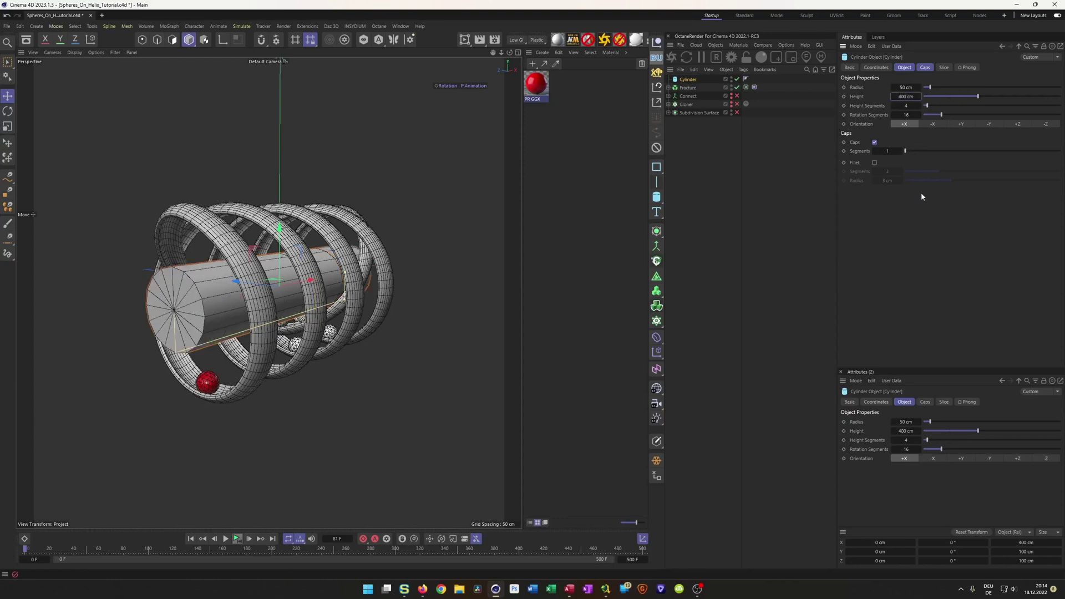
- Set the Cylinder to 1 height segment and 48 rotation segments
drag(907, 107, 833, 139)
click(906, 114)
text(48)
key(Return)
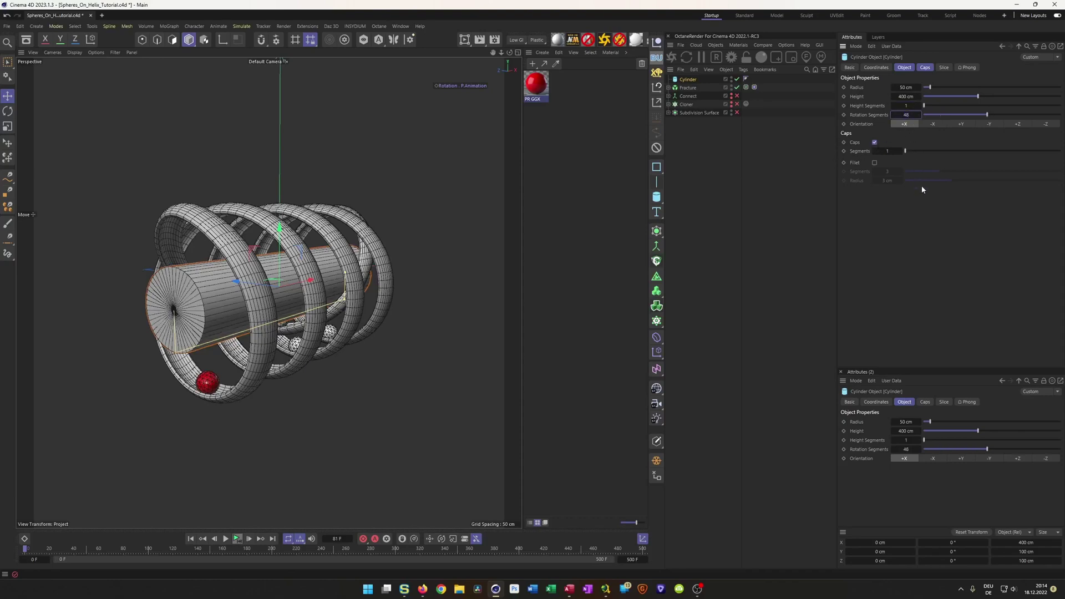
- Move the Cylinder down to a Y position of about -173 cm so it sits just beneath the rings
scroll(250, 280, up, 2)
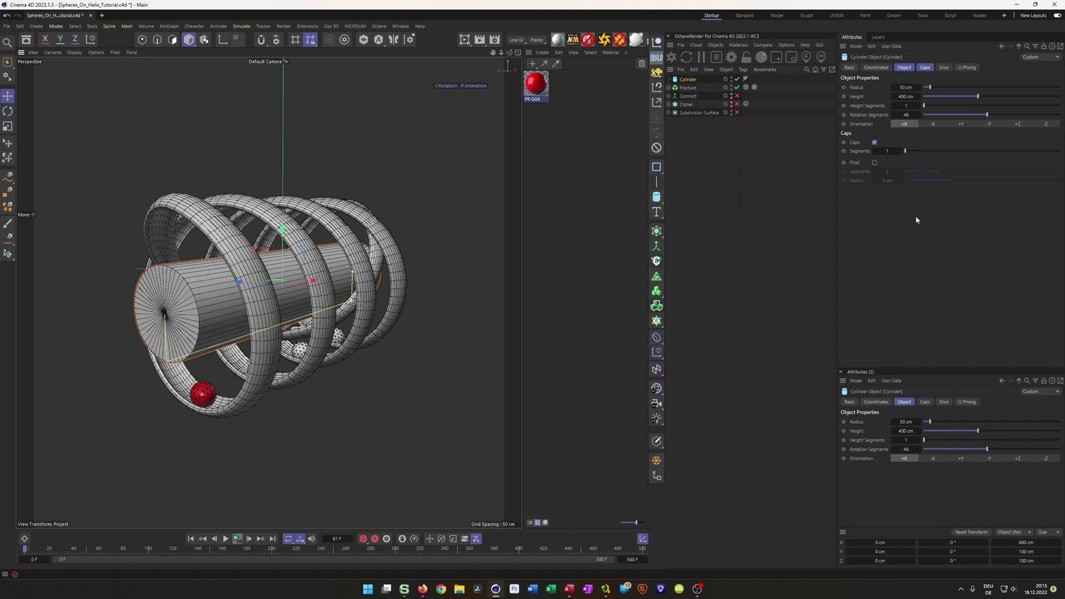
alt+drag(326, 291, 245, 280)
middle_click(245, 280)
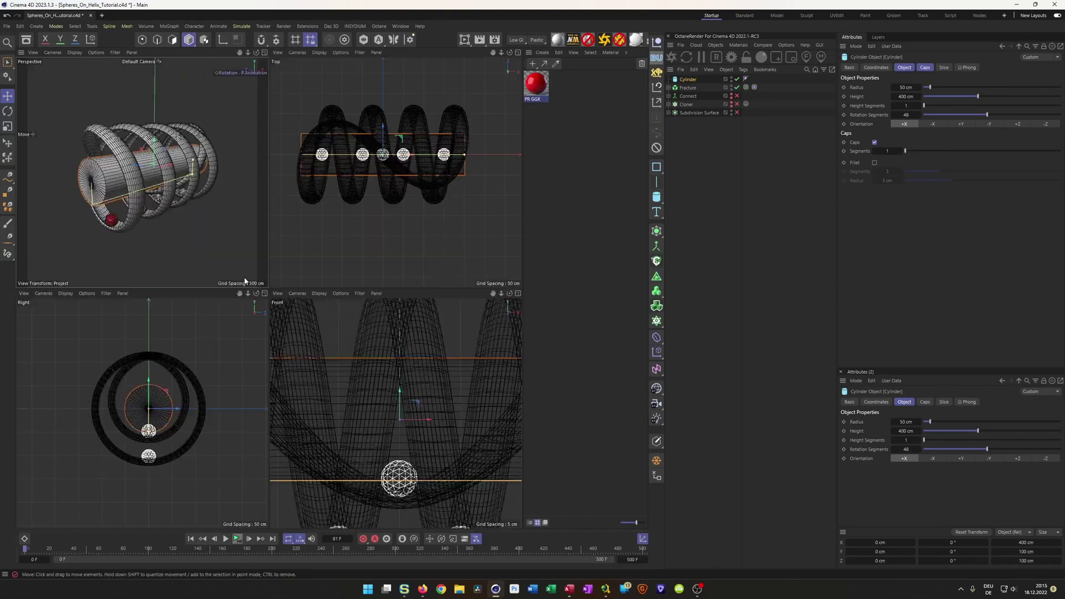
middle_click(342, 381)
scroll(310, 383, down, 5)
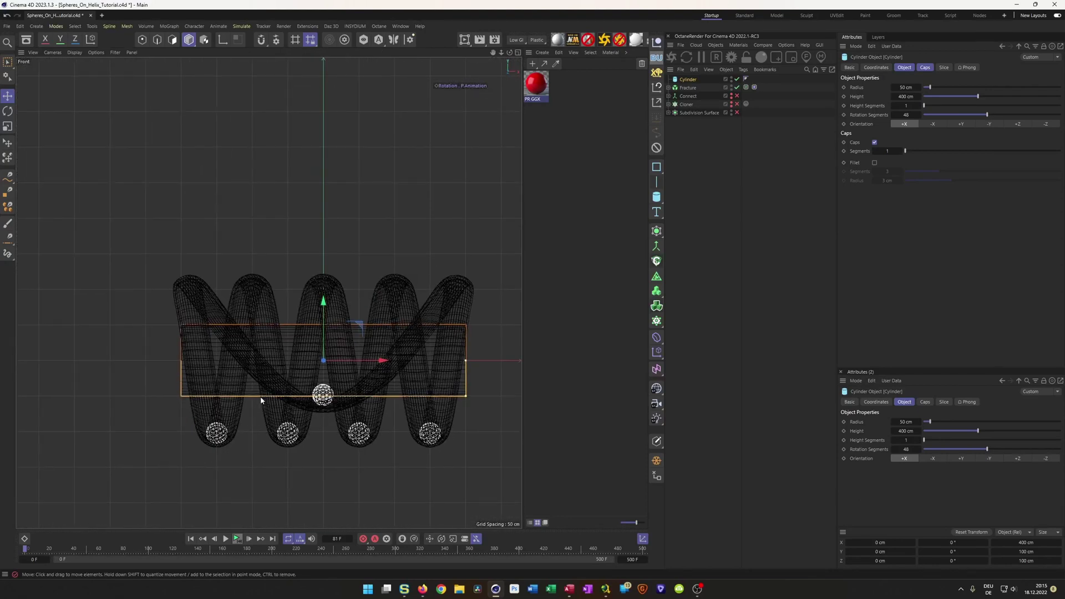
scroll(298, 436, up, 2)
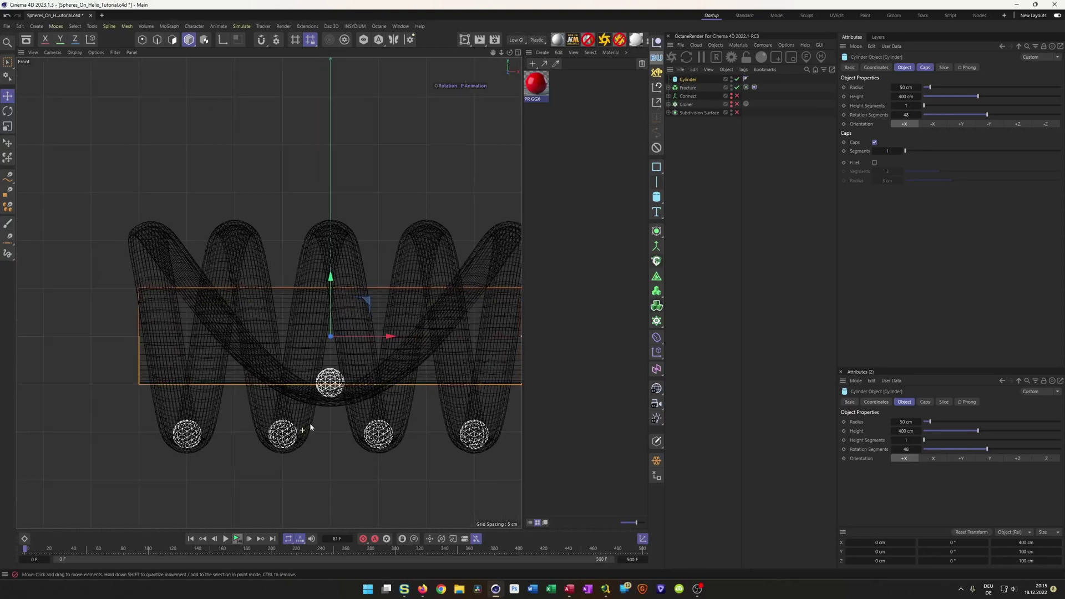
drag(330, 278, 319, 442)
scroll(322, 479, up, 4)
drag(348, 497, 345, 494)
middle_click(344, 493)
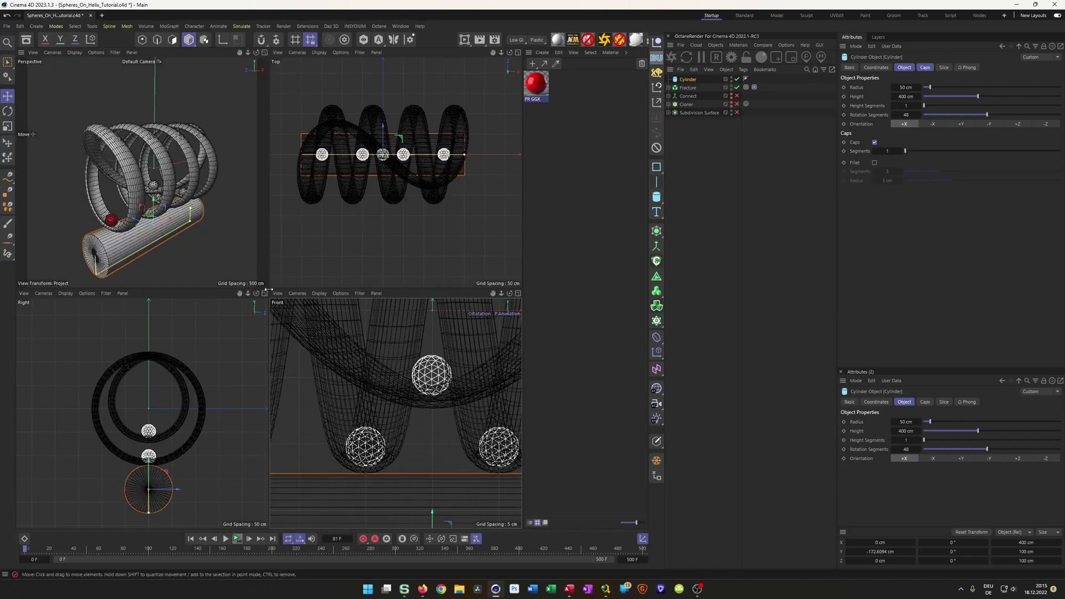
middle_click(248, 283)
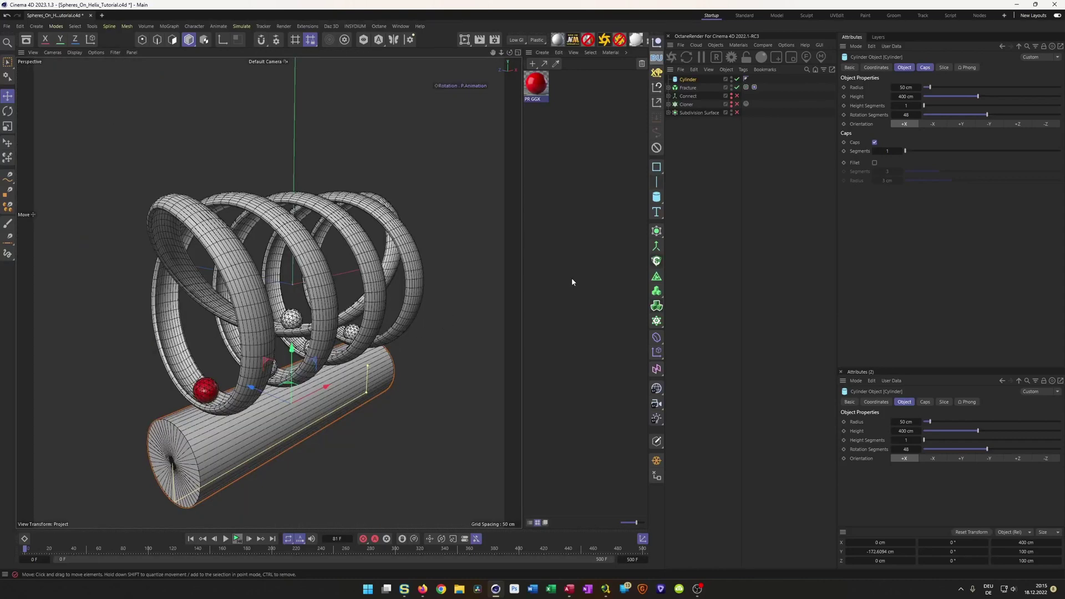
- Reorder the Cylinder to the end of the object hierarchy and nest it under a new Symmetry object
drag(688, 80, 694, 117)
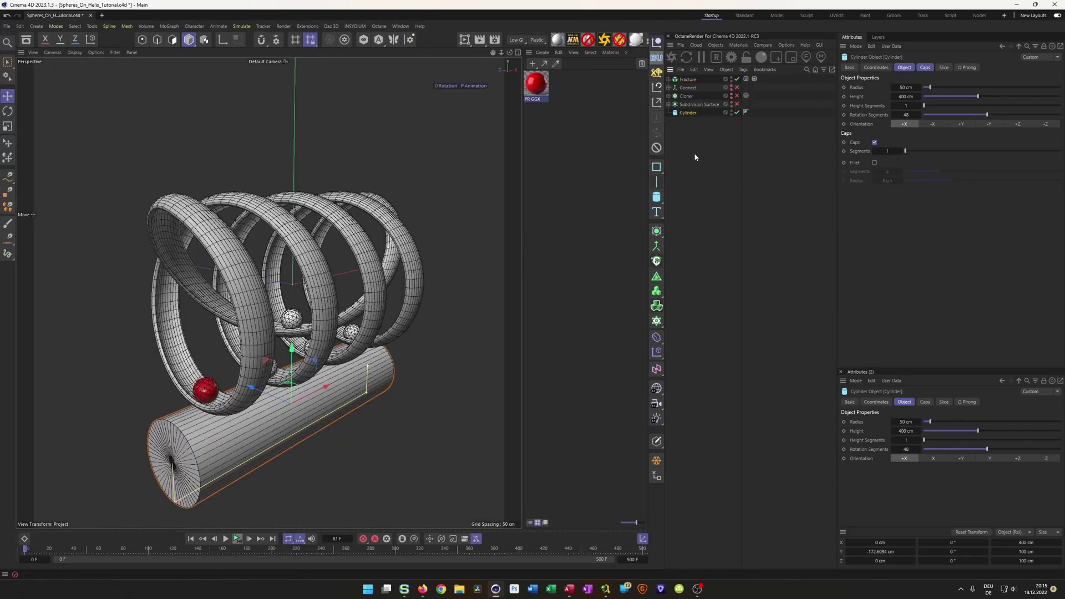
click(659, 236)
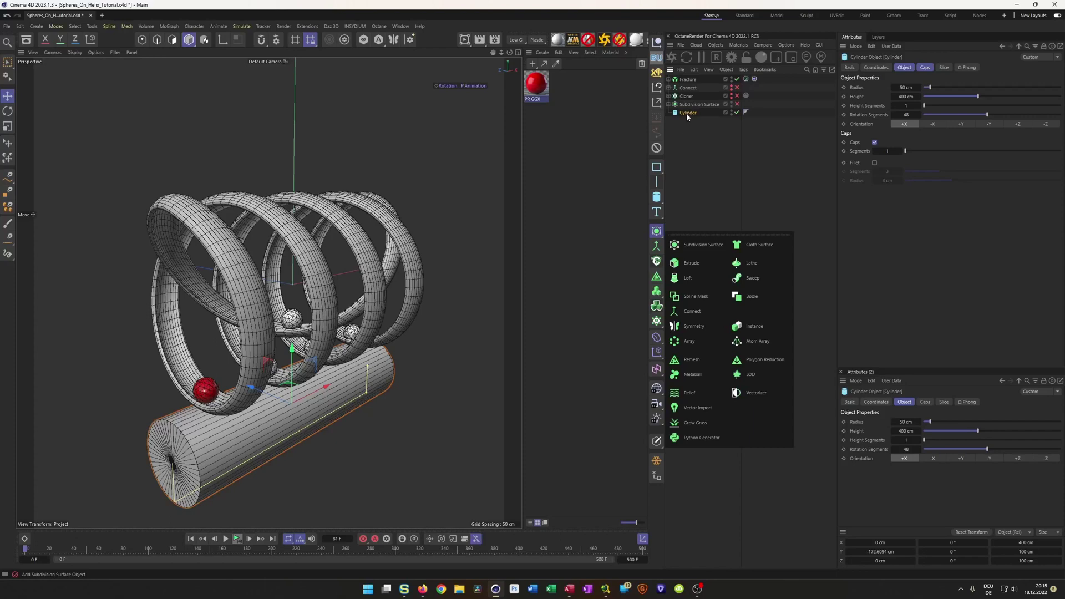
click(694, 327)
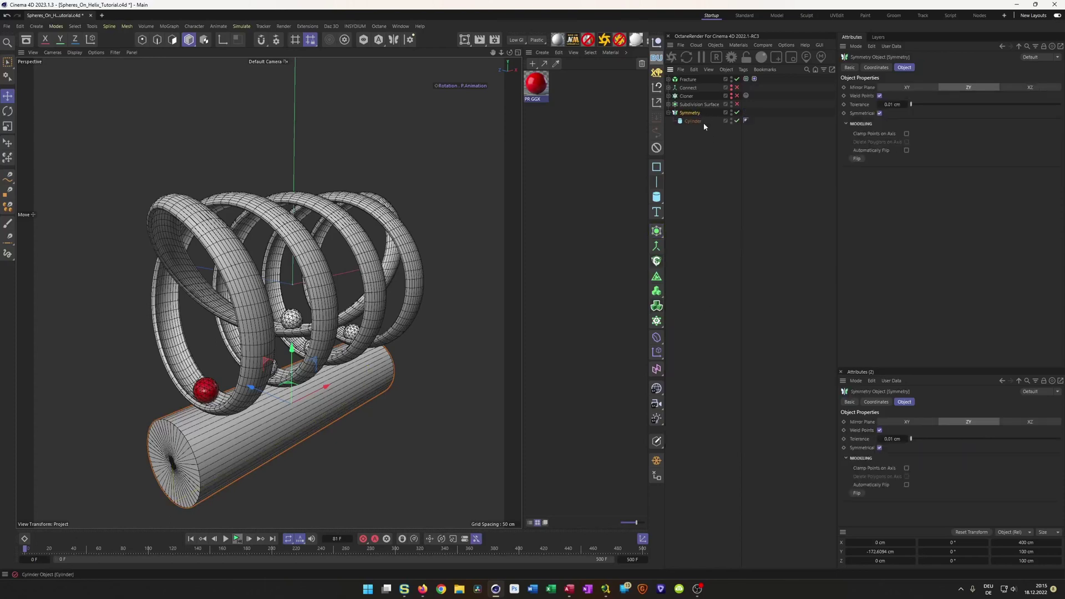
- Offset the Cylinder about -72 cm in Z and set the Symmetry's mirror plane to XY
click(909, 88)
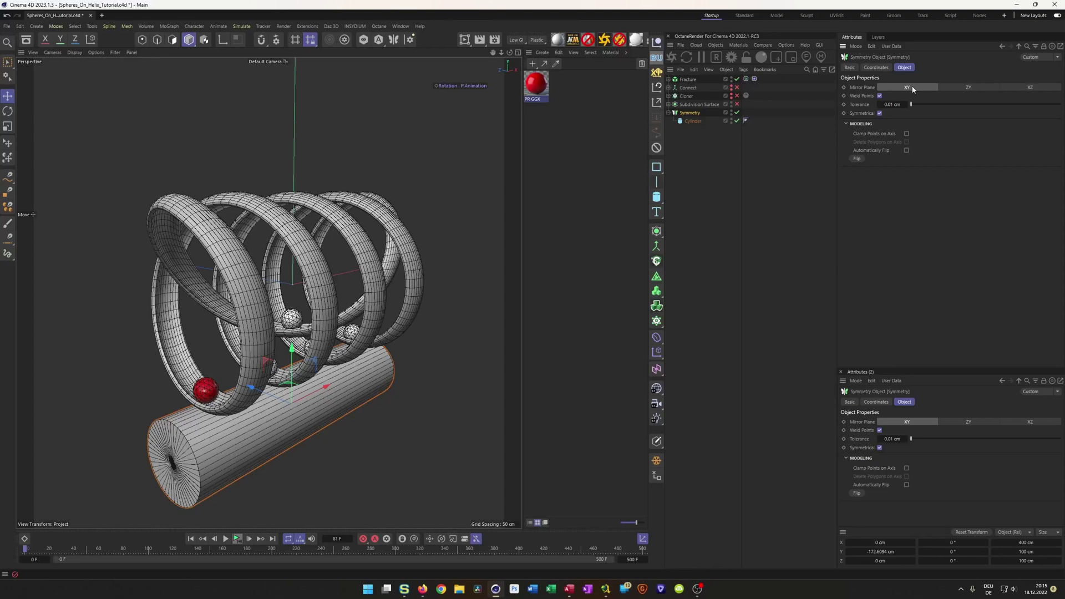
click(1017, 89)
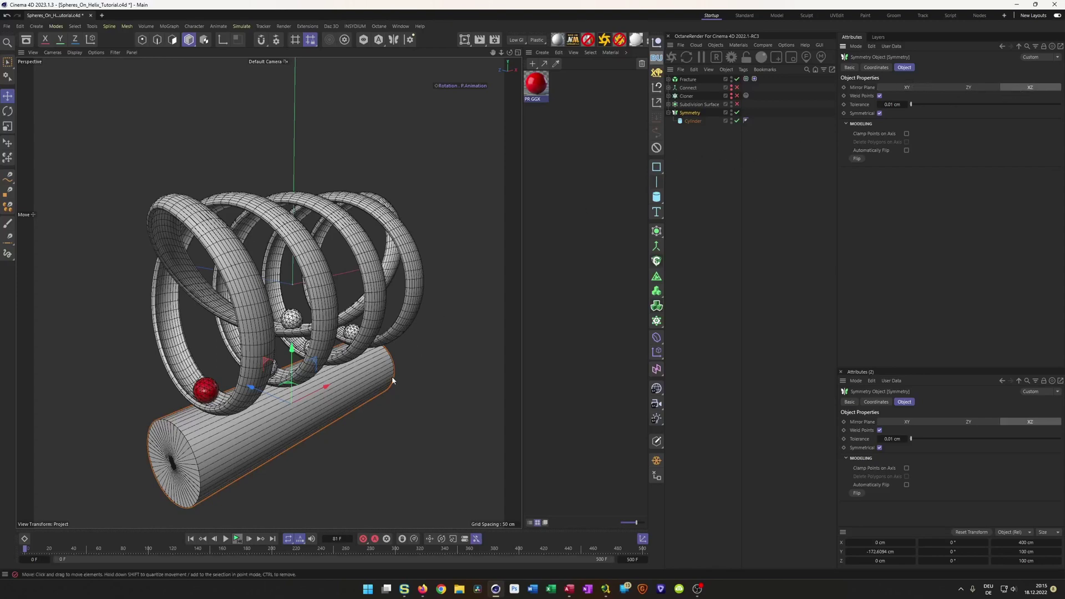
click(692, 121)
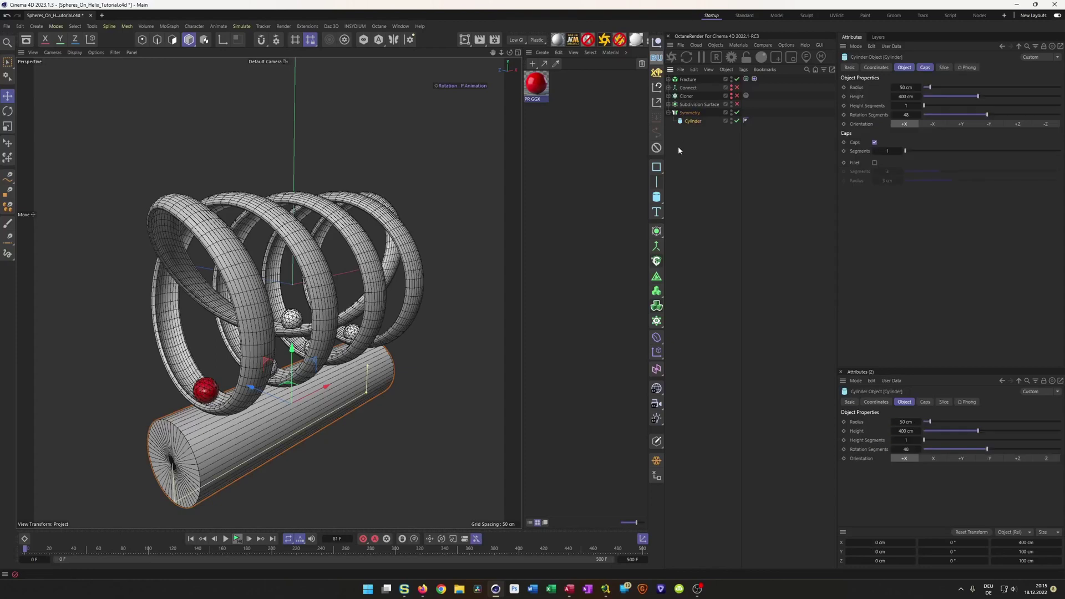
drag(252, 387, 290, 410)
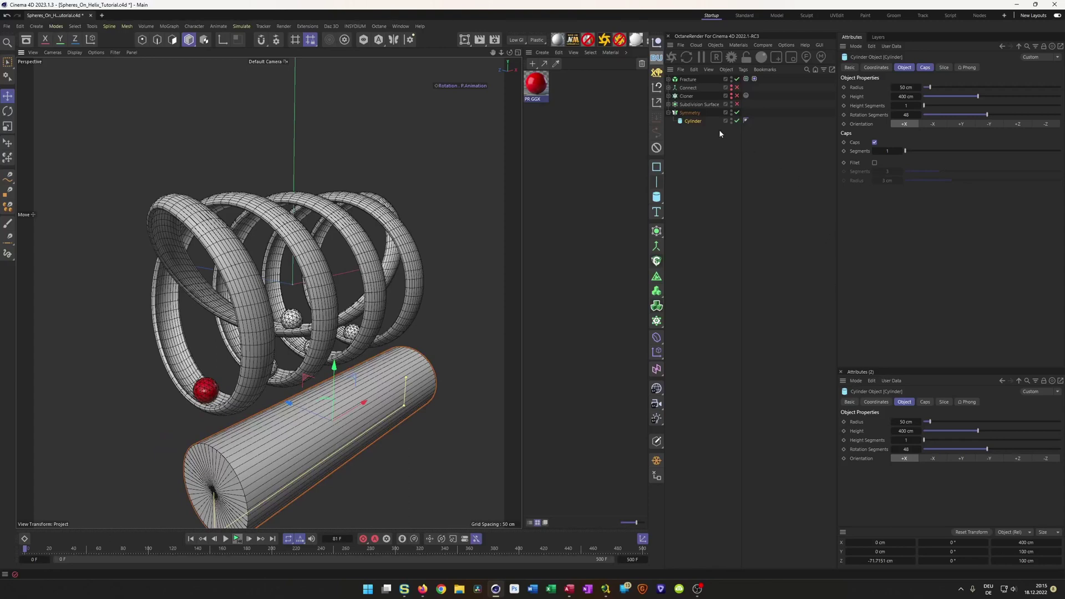
click(704, 113)
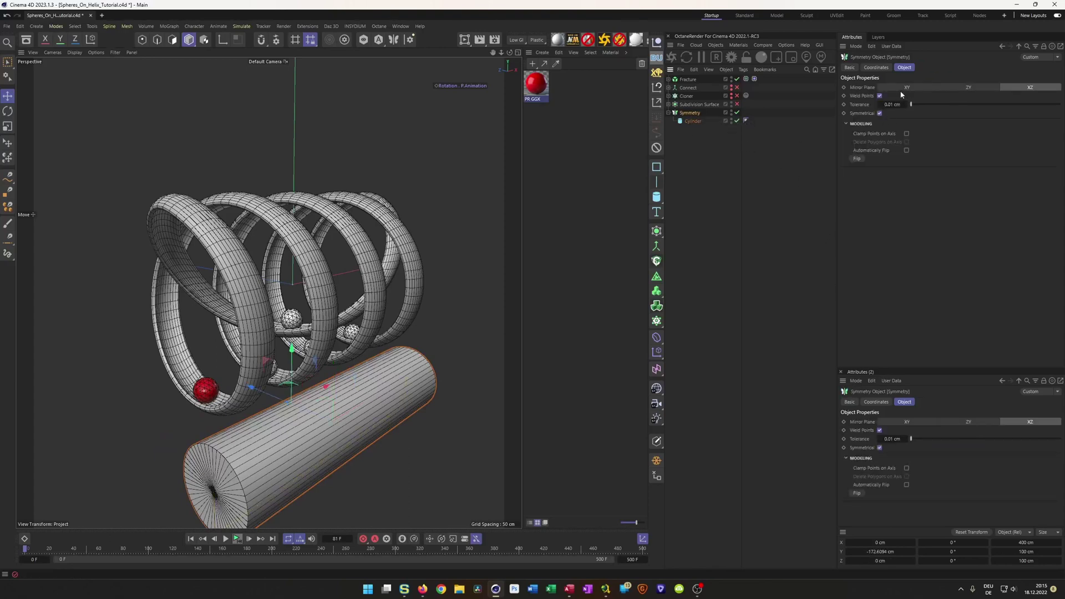
click(906, 87)
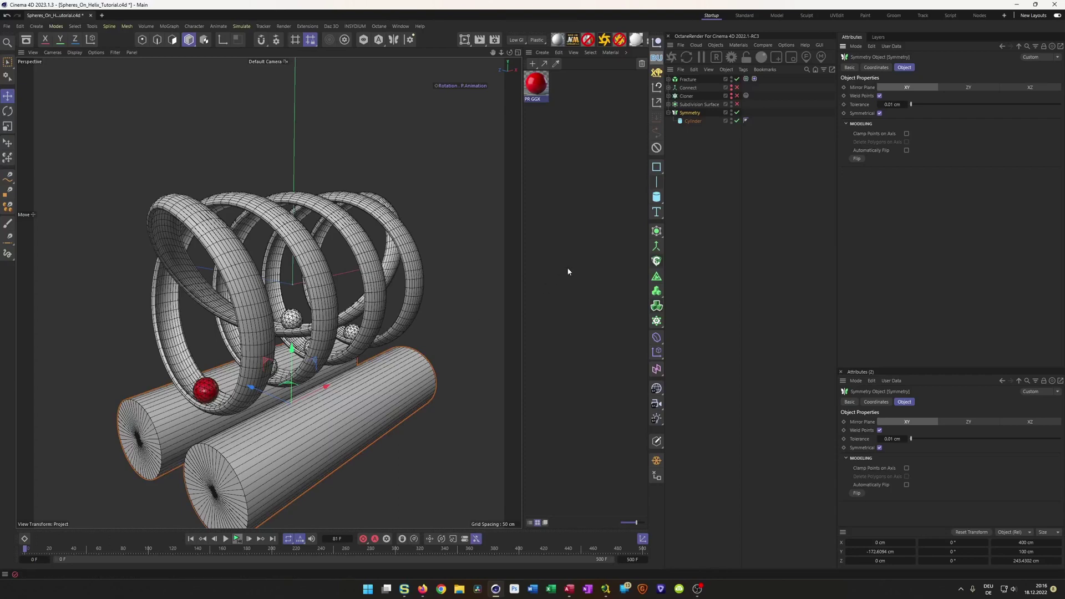
- Set the Cylinder's Z position to -70 cm
click(693, 121)
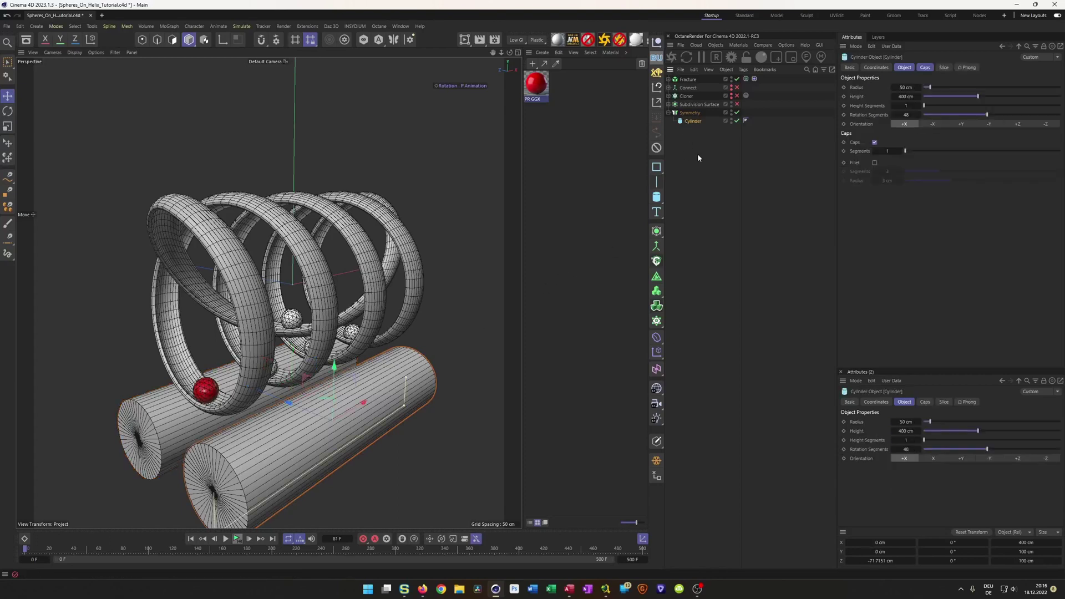
click(876, 67)
double_click(879, 117)
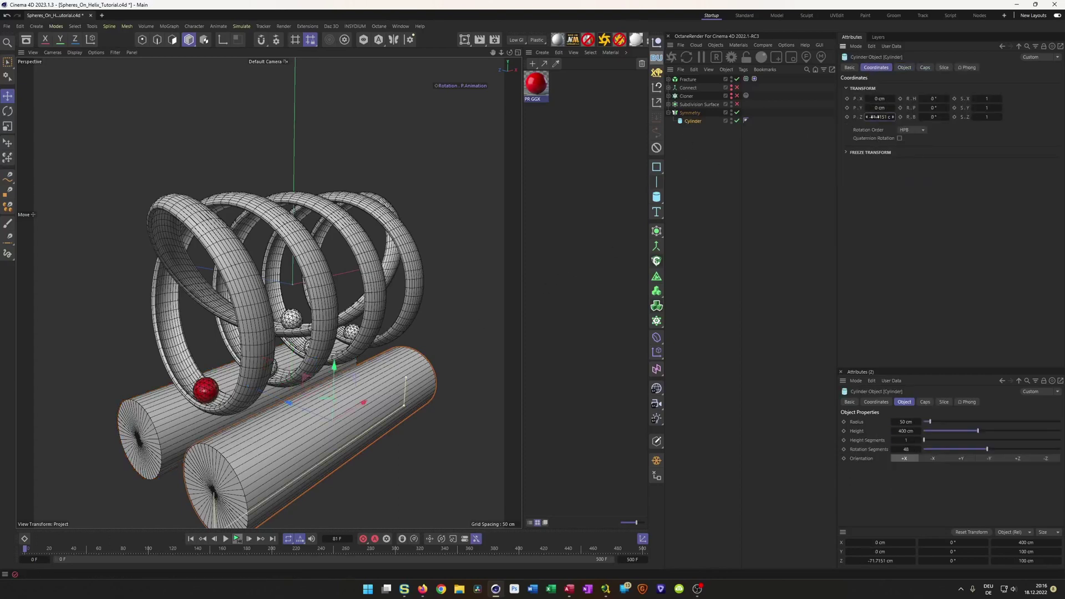
key(BackSpace)
text(-70)
key(Return)
- Raise the Symmetry object to a Y position of about -158 cm, closer beneath the rings, and save the project
middle_click(244, 399)
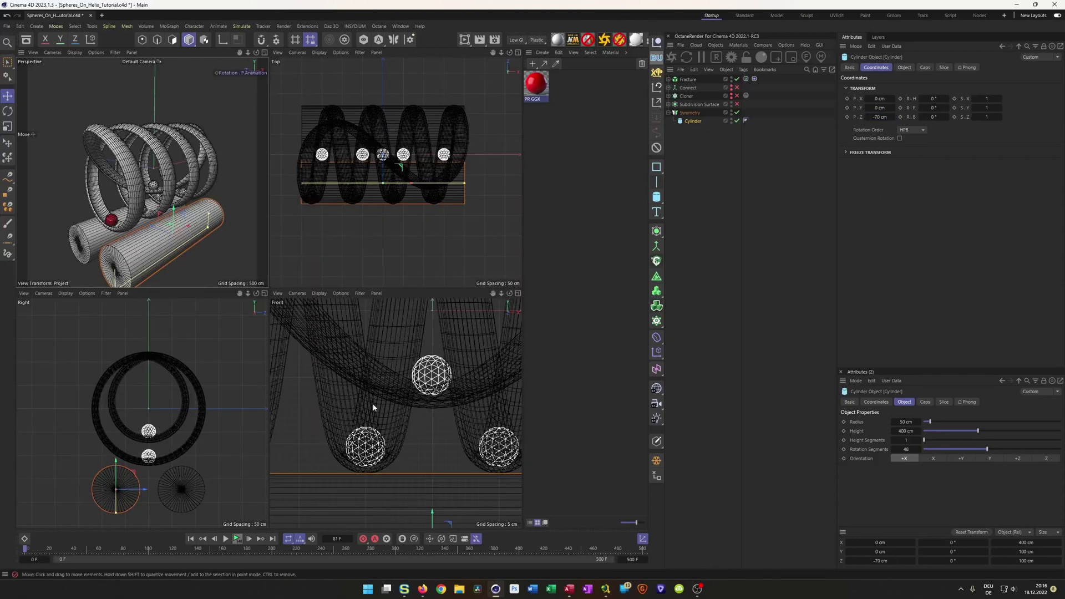
middle_click(380, 409)
middle_click(369, 407)
middle_click(128, 391)
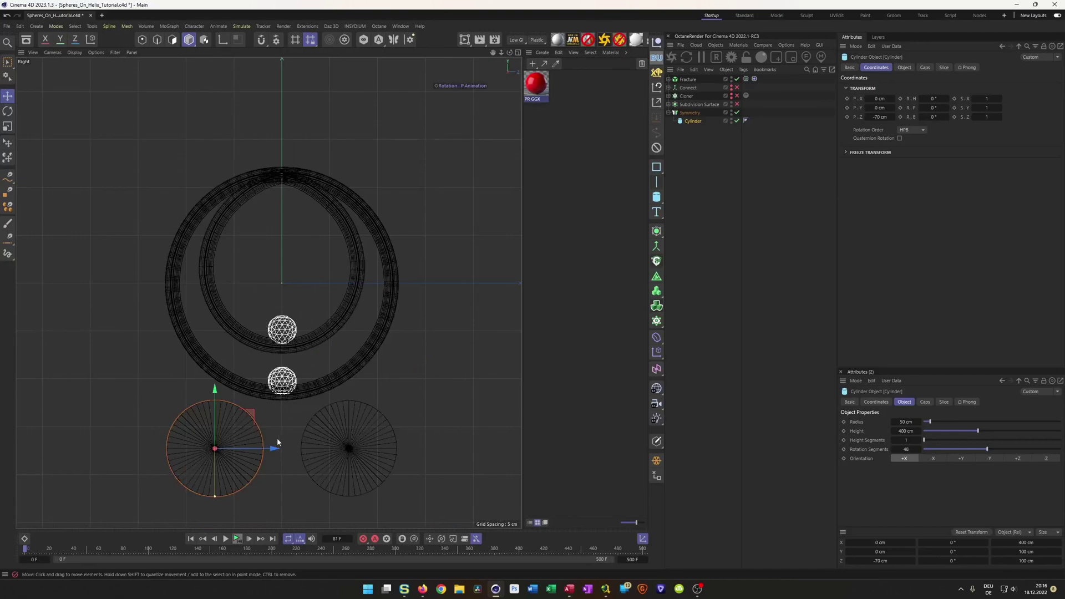
alt+right_drag(303, 446, 329, 439)
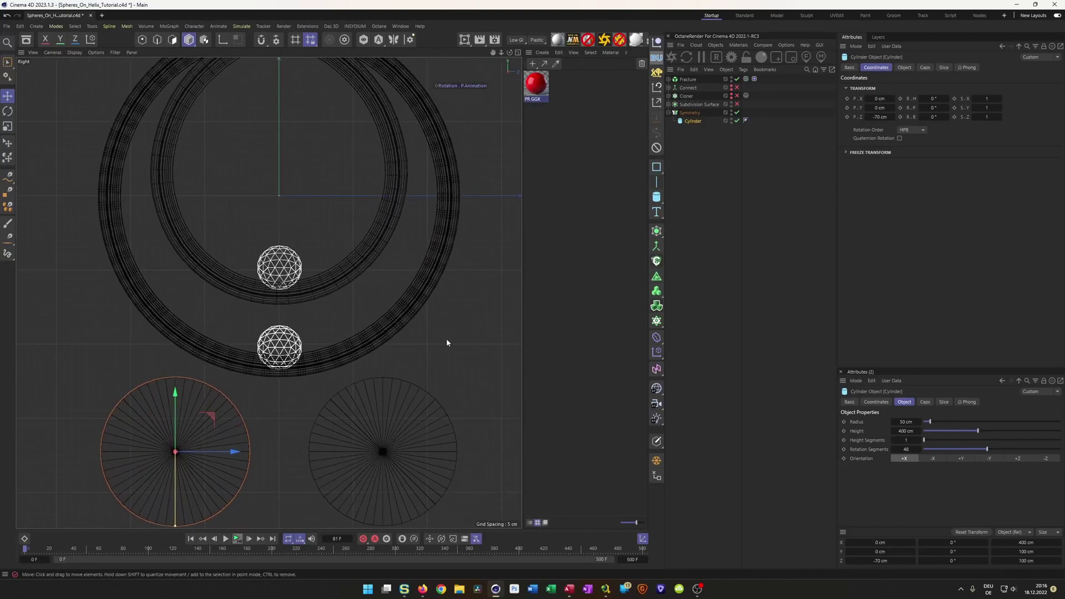
click(689, 113)
mouse_move(278, 400)
mouse_down()
mouse_move(295, 375)
mouse_move(268, 383)
mouse_move(287, 383)
mouse_up()
middle_click(297, 388)
middle_click(174, 243)
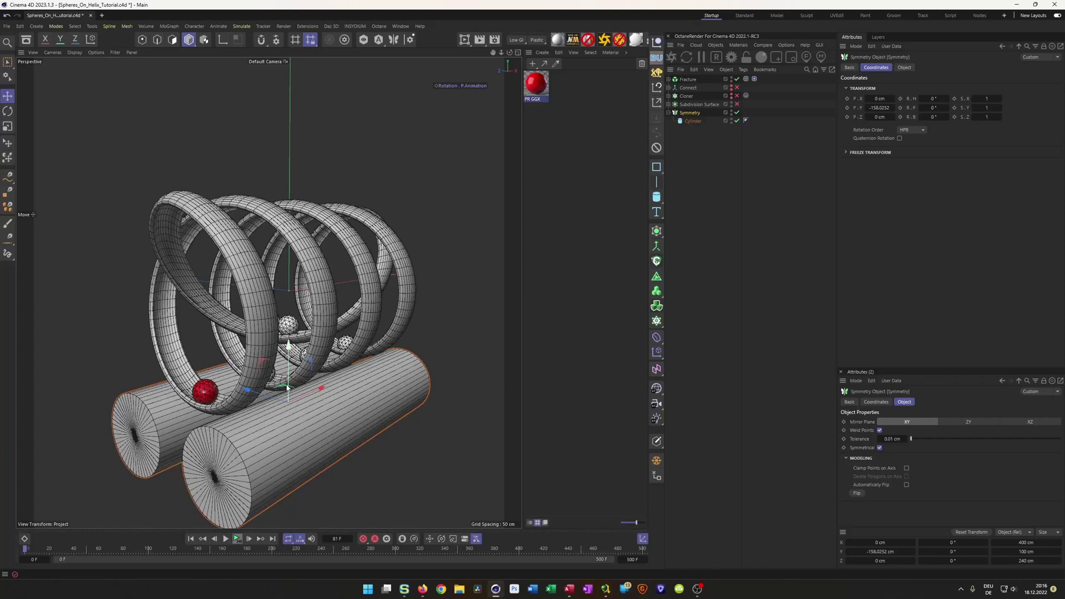
key(ctrl+s)
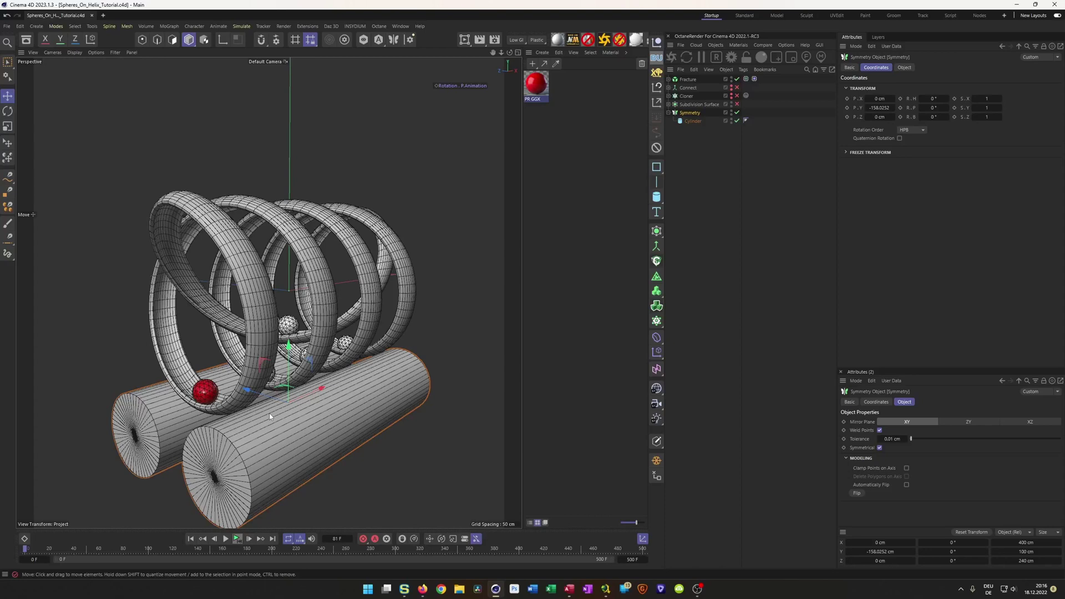
- Try rotating the Cylinder in pitch to test how the mirrored pair rolls
click(693, 121)
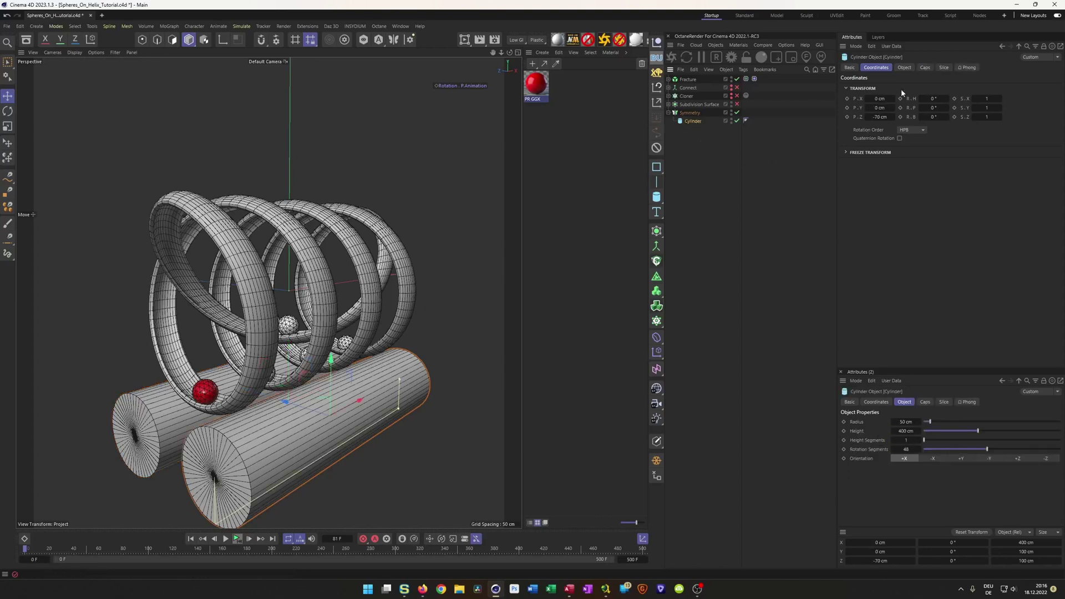
click(906, 68)
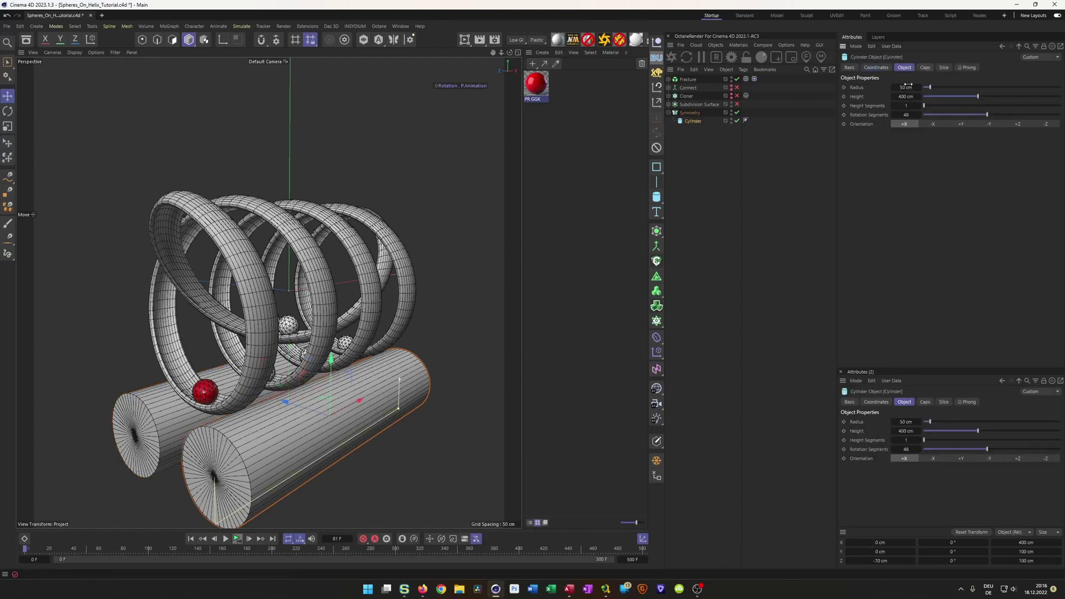
click(876, 67)
drag(929, 110, 951, 124)
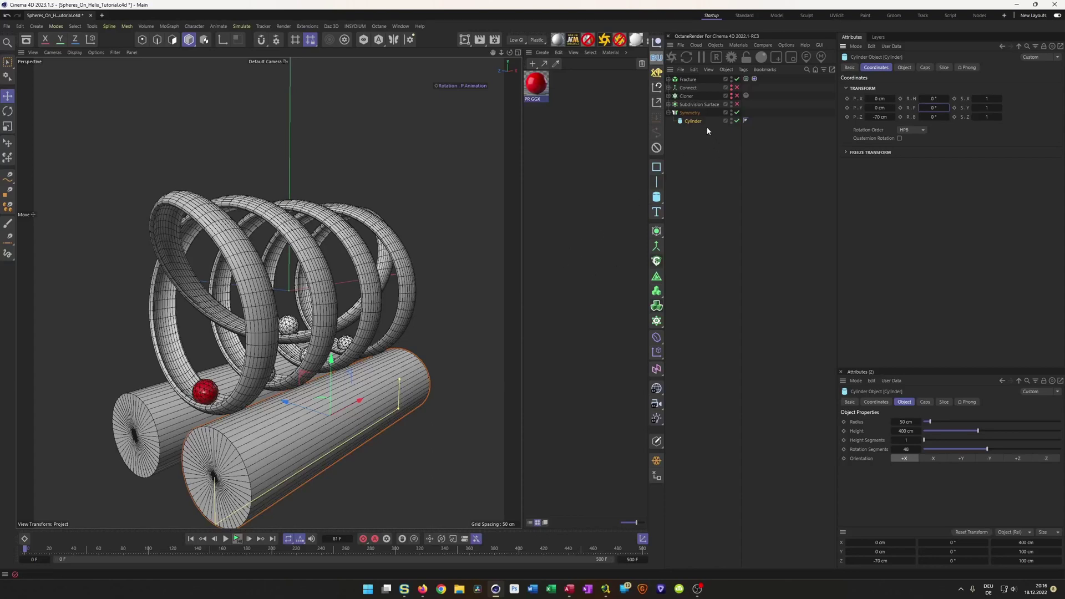
- Nest the Symmetry under a new Fracture object and add a Plain effector to that Fracture
click(690, 113)
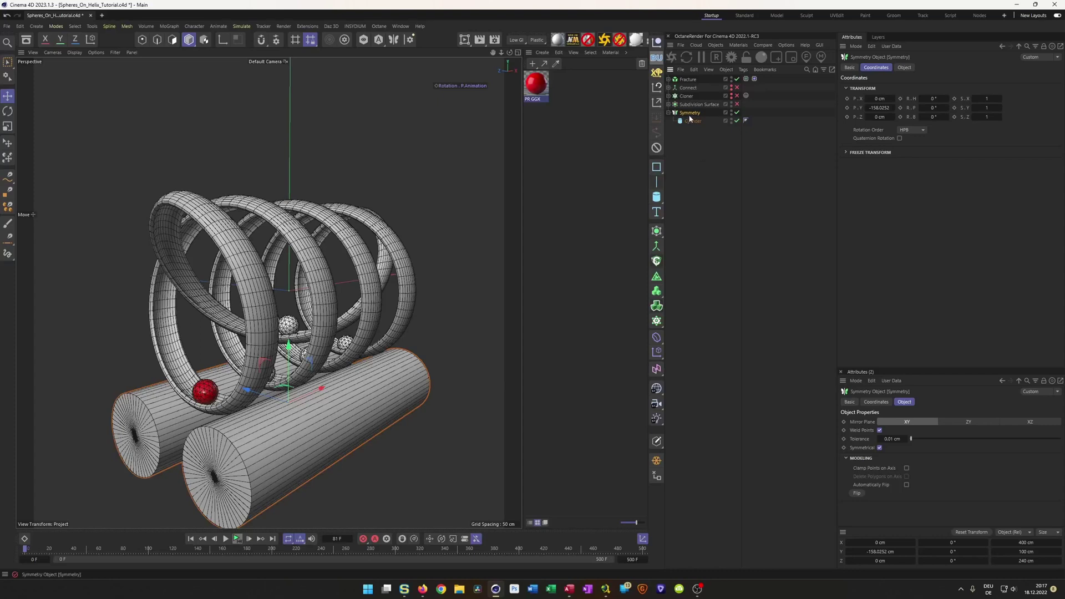
click(656, 321)
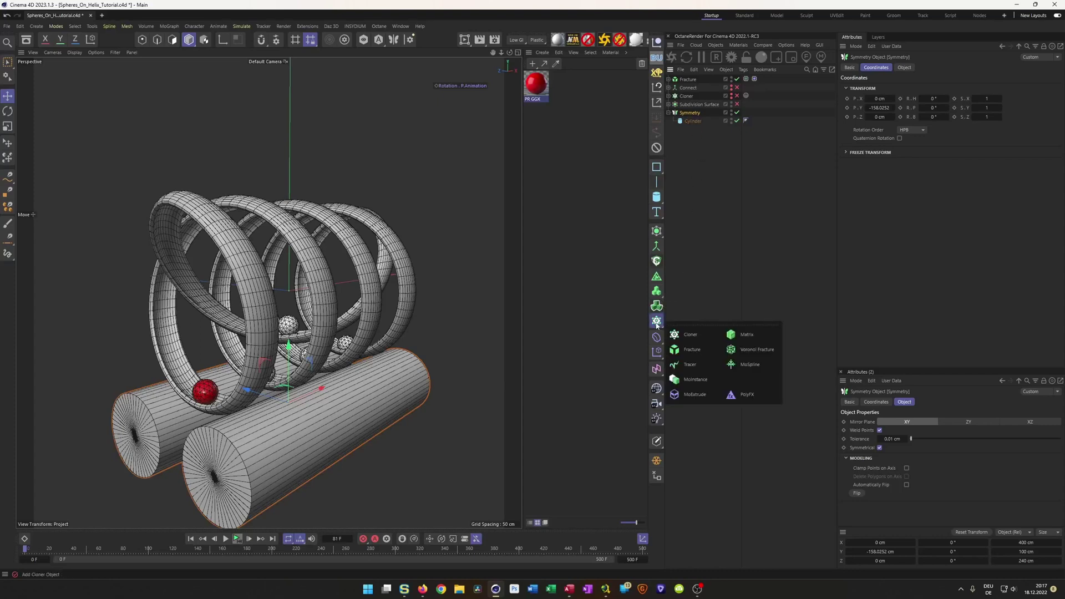
alt+click(700, 349)
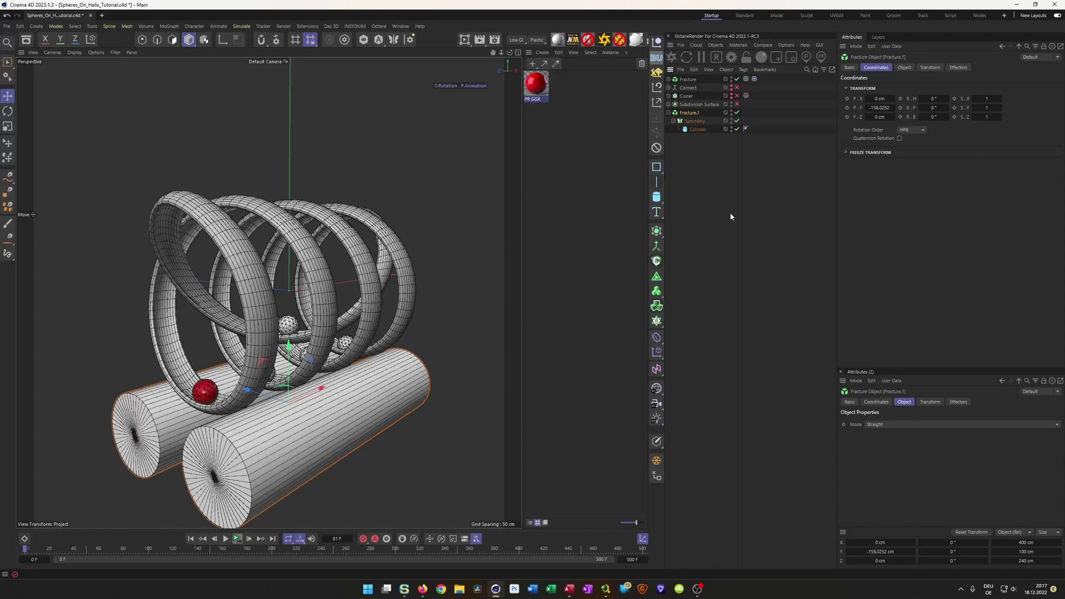
click(657, 354)
drag(687, 80, 689, 124)
click(691, 122)
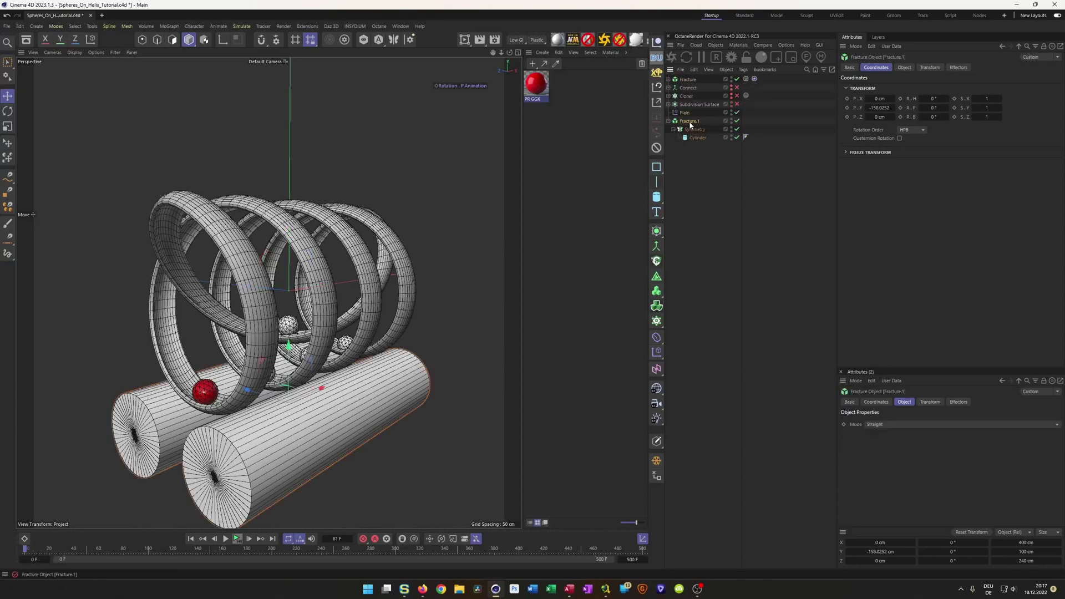
click(958, 67)
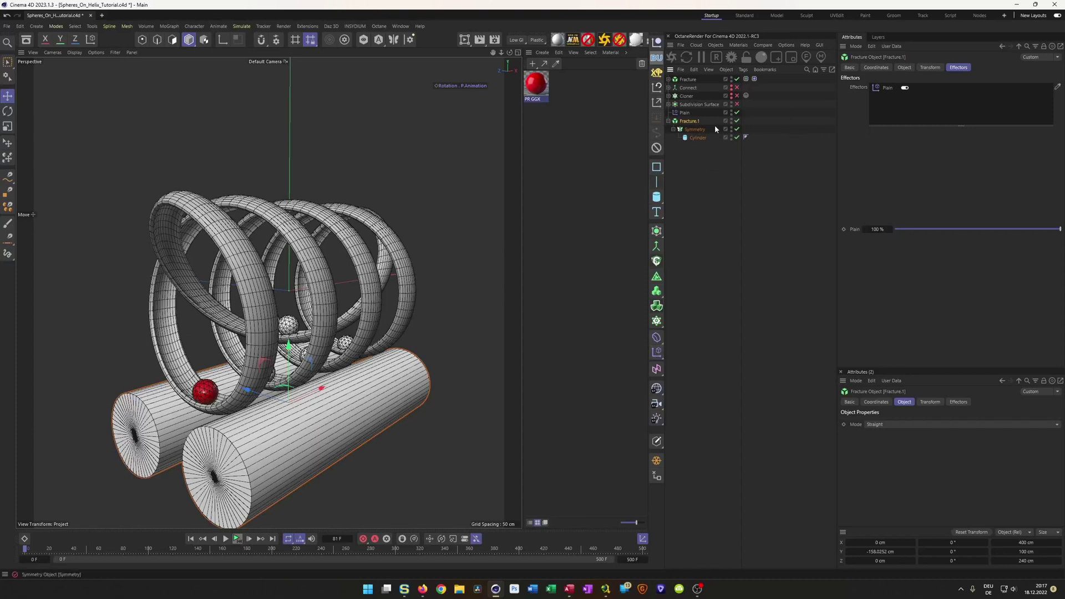
- Enable Rotation in the Plain effector, test its pitch rotation and reset the pitch to 0°
click(700, 113)
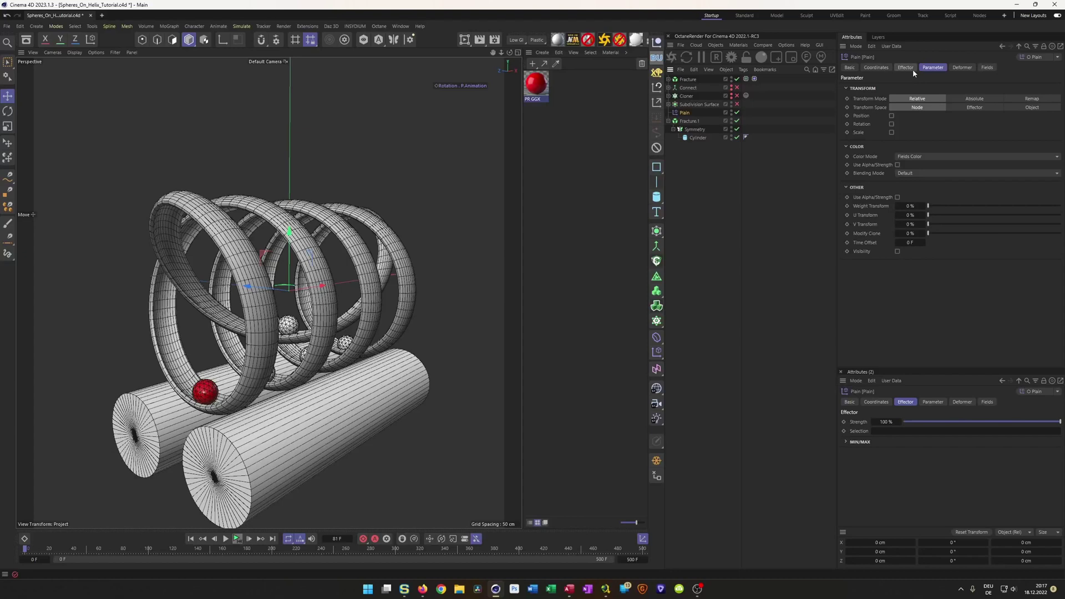
click(891, 124)
drag(906, 143, 916, 144)
right_click(919, 142)
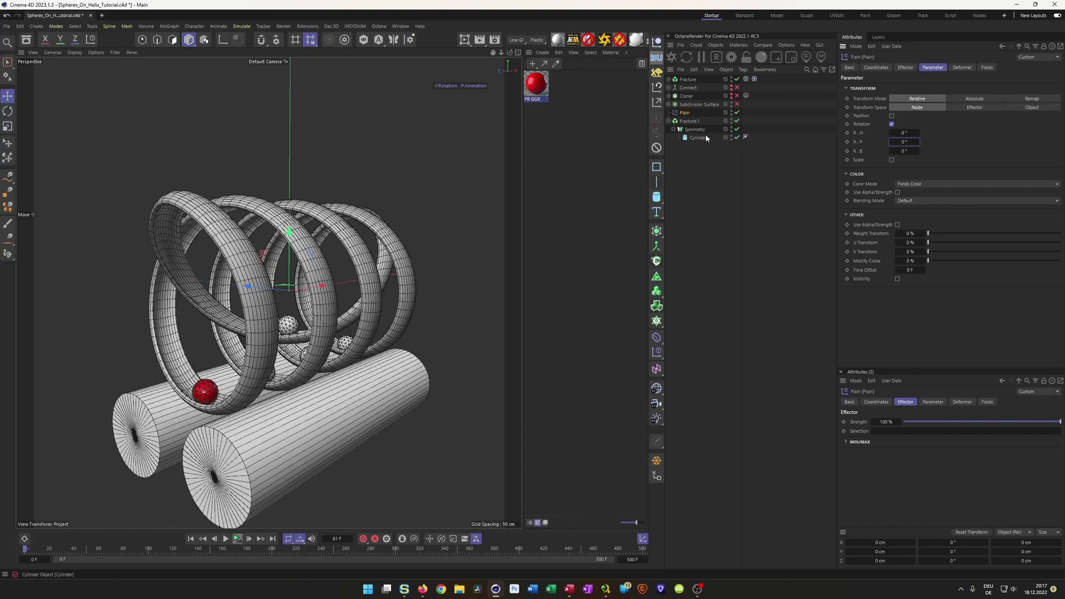
- Set the mode of the Fracture holding the cylinders to Explode Segments & Connect
click(688, 121)
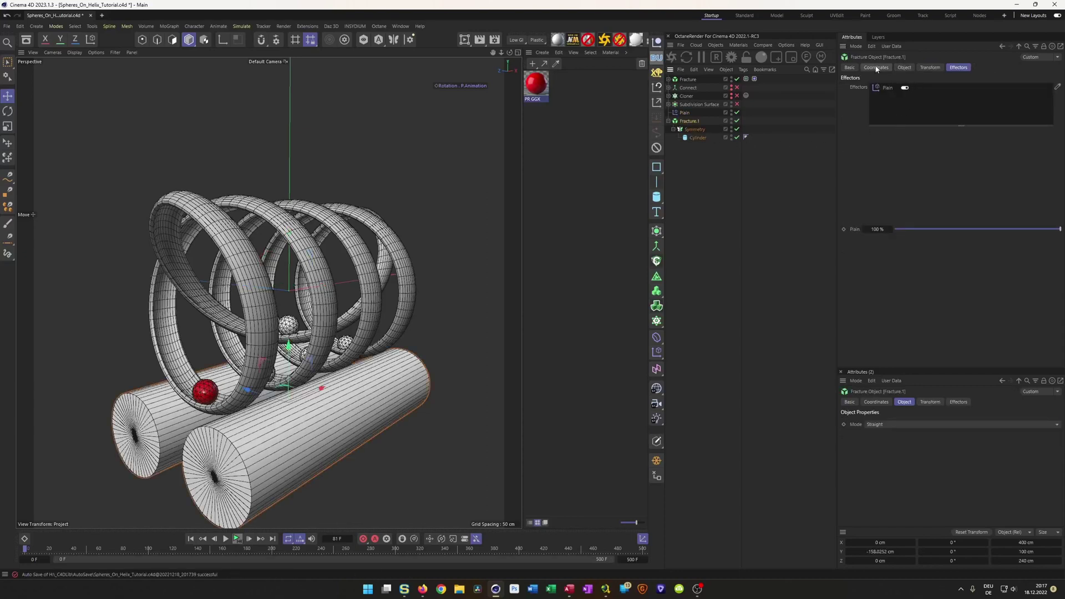
click(903, 68)
click(890, 90)
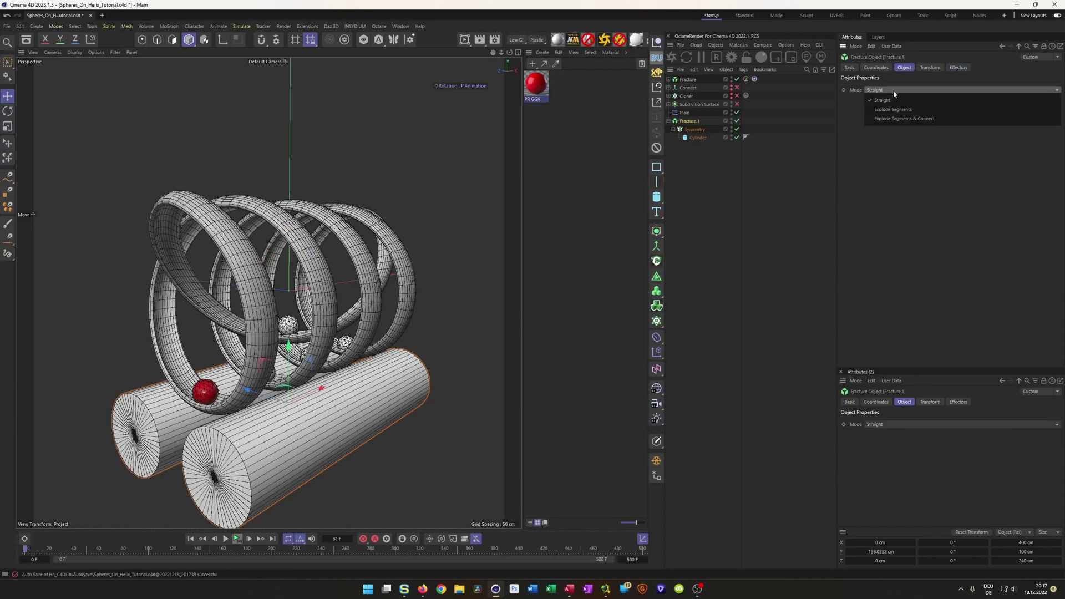
click(923, 118)
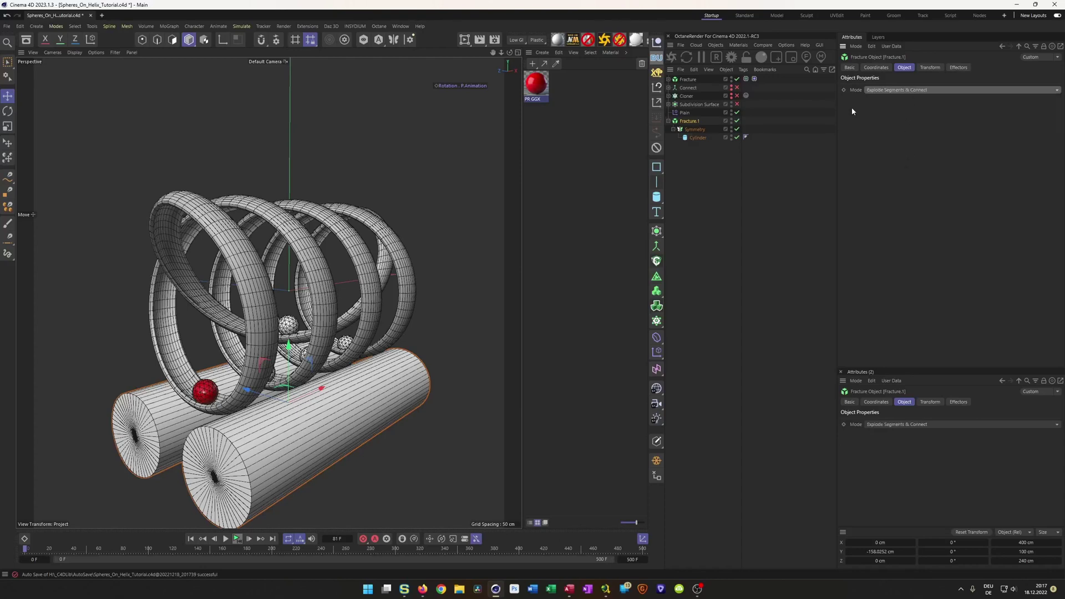
- Test the Plain effector's pitch rotation in both directions, reset it to 0° and play the animation
click(686, 114)
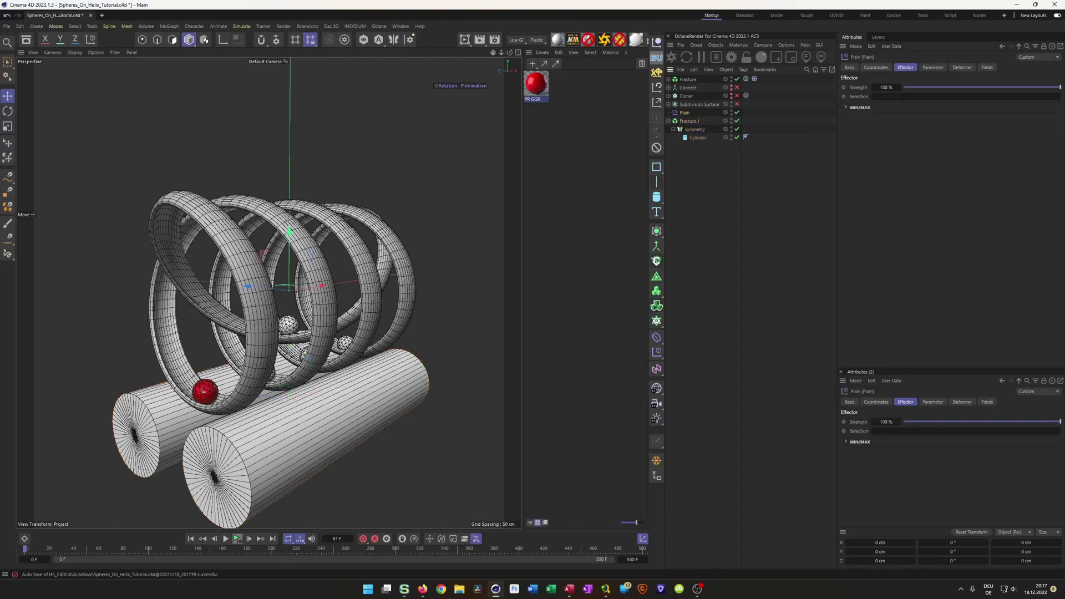
click(933, 68)
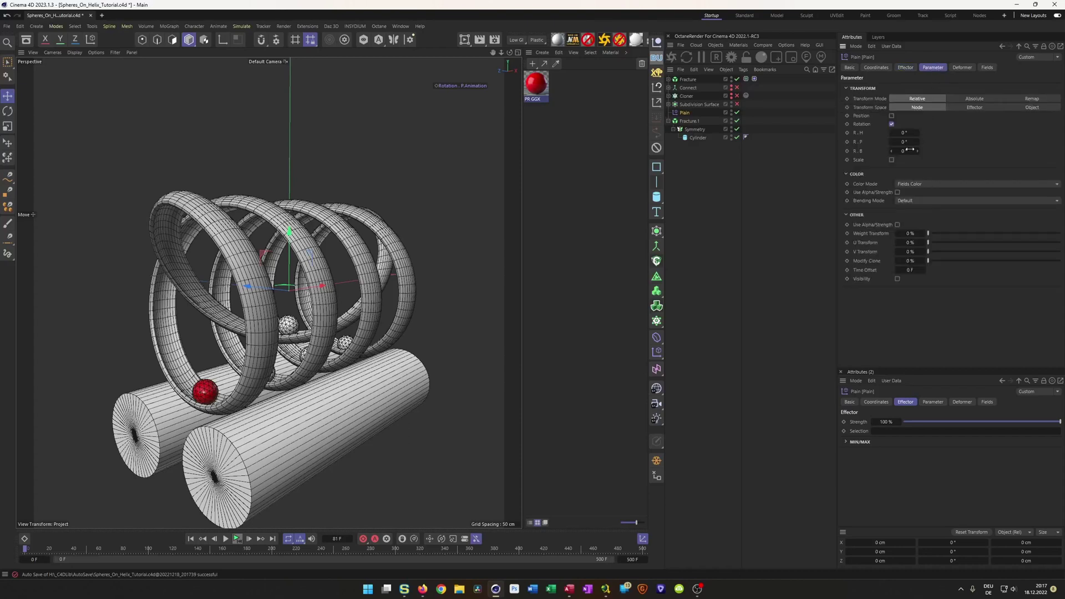
drag(905, 142, 934, 142)
right_click(918, 142)
click(238, 541)
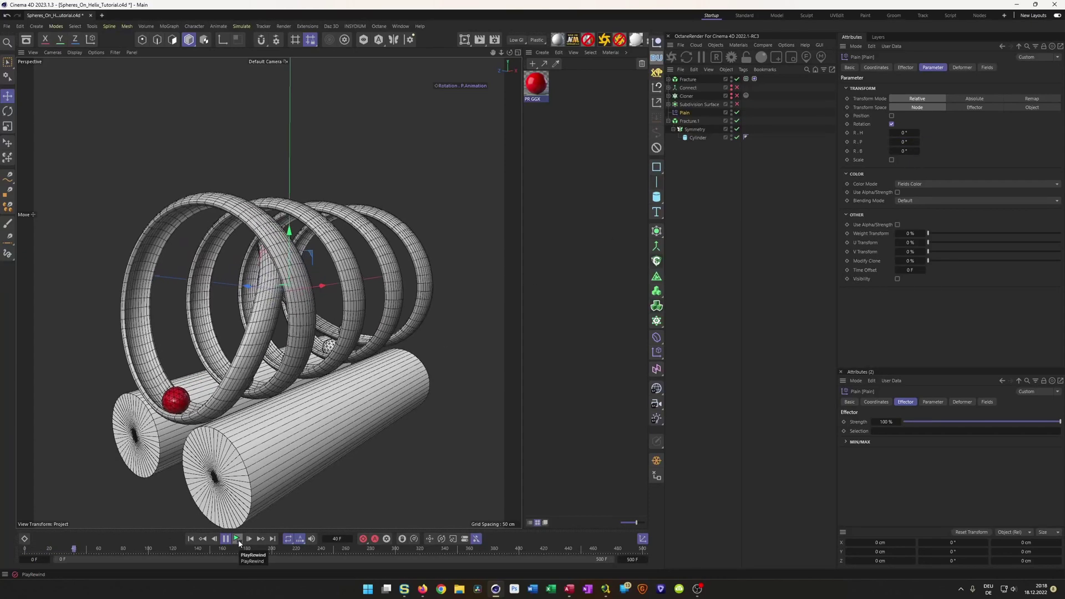
click(239, 541)
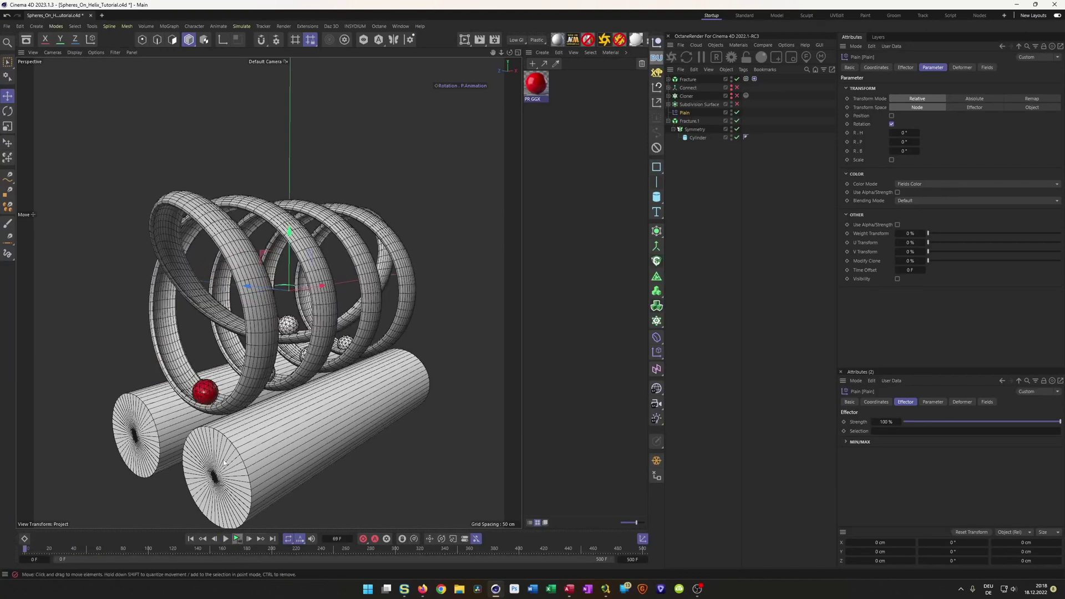
drag(905, 142, 889, 142)
right_click(918, 142)
- Keyframe the Plain effector's pitch rotation at 0° on the first frame and -360° at frame 100
click(847, 142)
text(100)
key(Return)
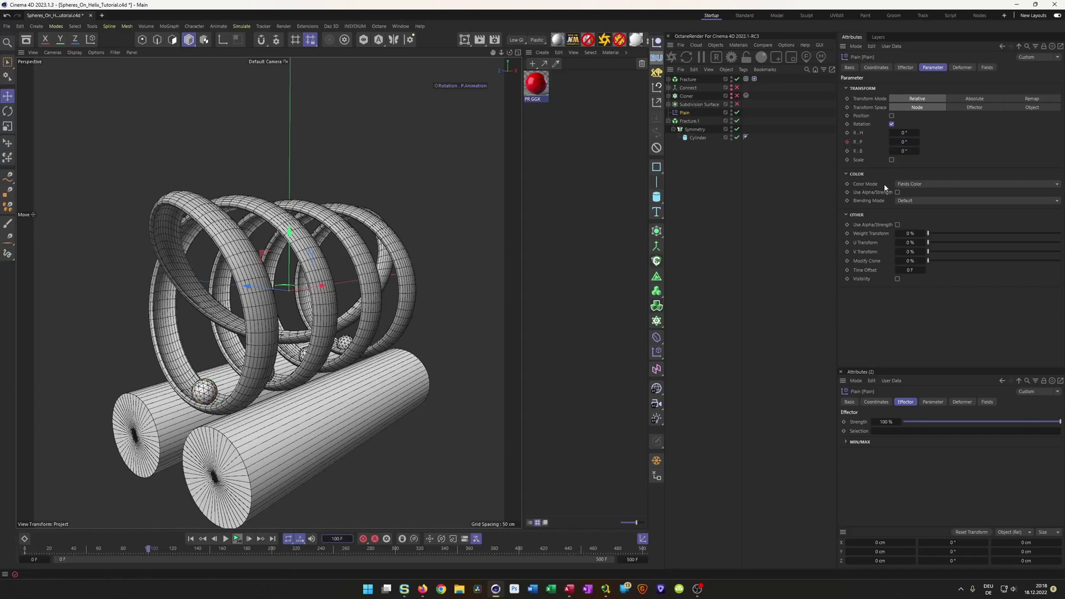
click(911, 142)
text(-360)
key(Return)
click(848, 142)
- Play the animation to check how the two cylinders rotate beneath the rings
click(237, 538)
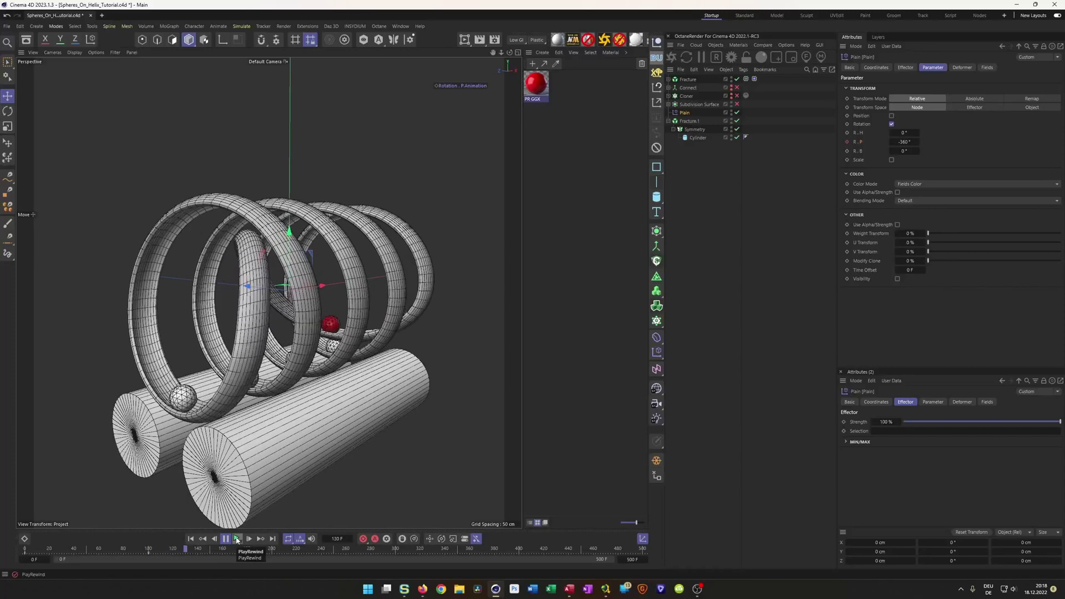
click(237, 539)
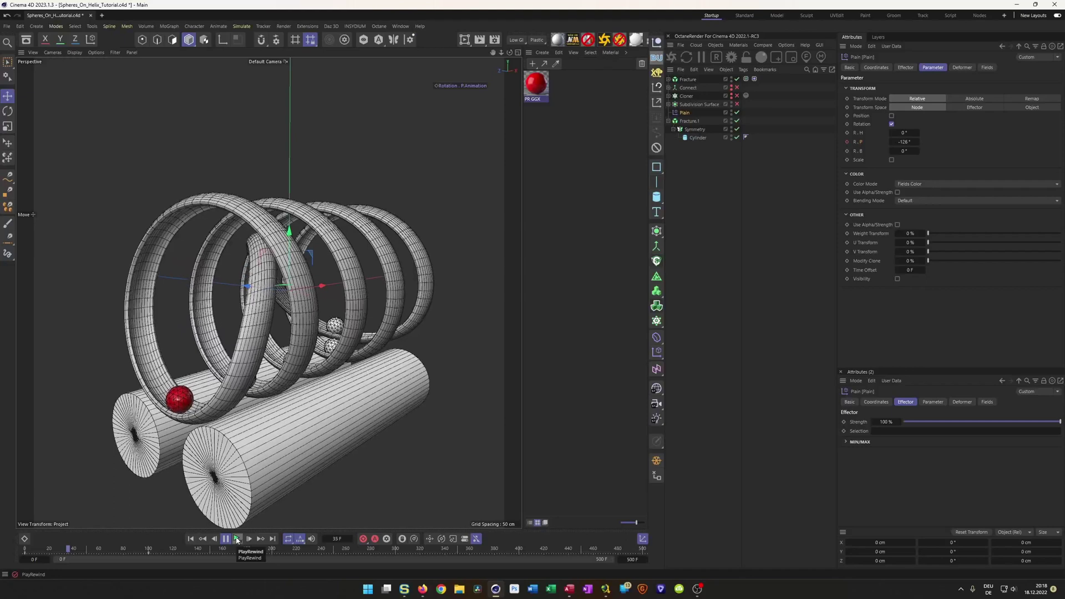
click(237, 538)
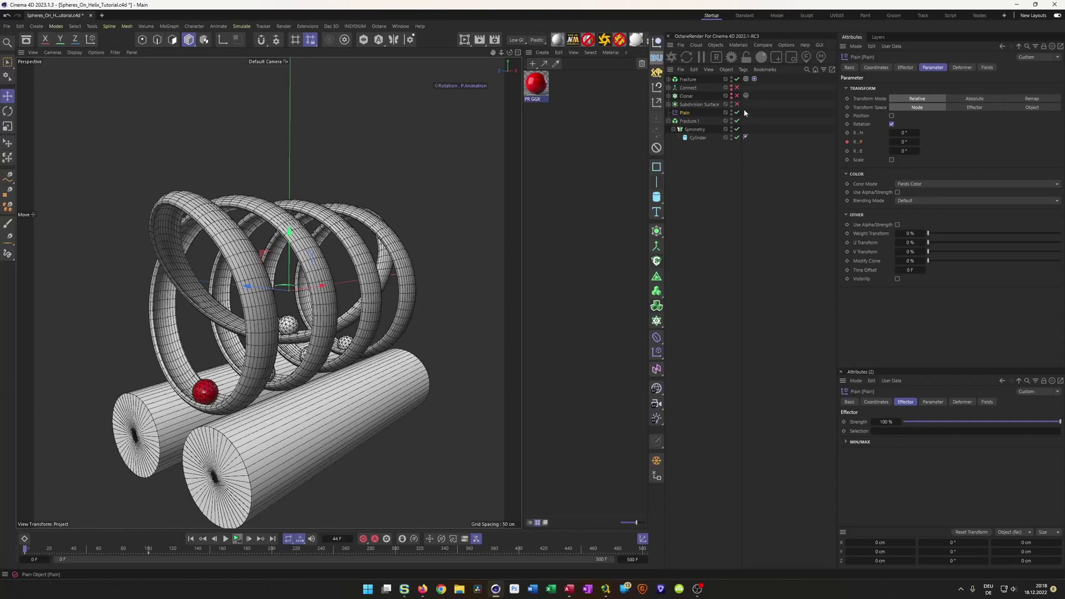
click(536, 87)
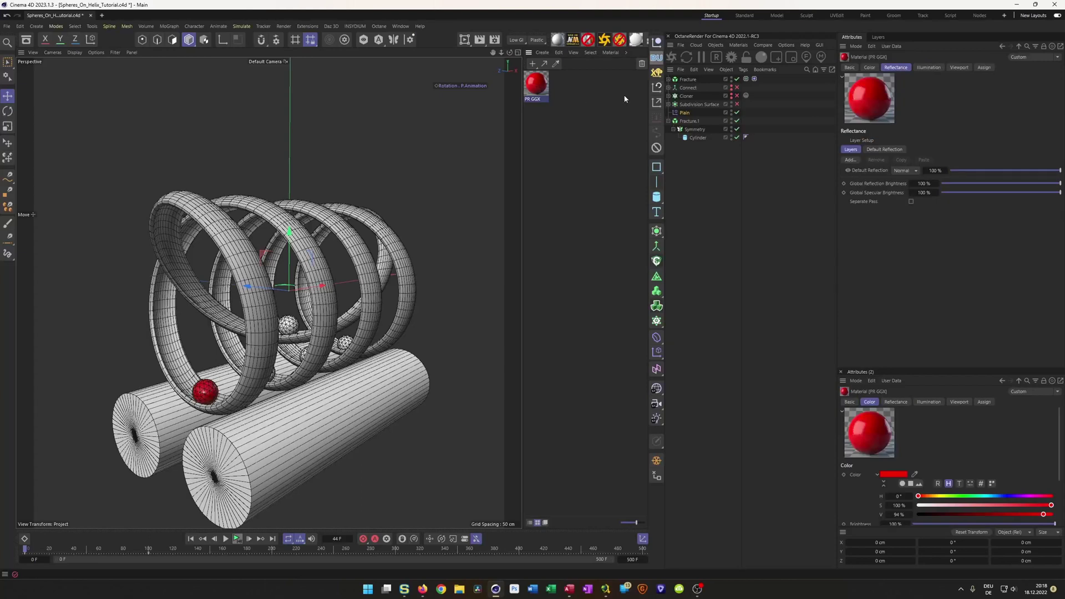
double_click(535, 84)
drag(672, 75, 549, 175)
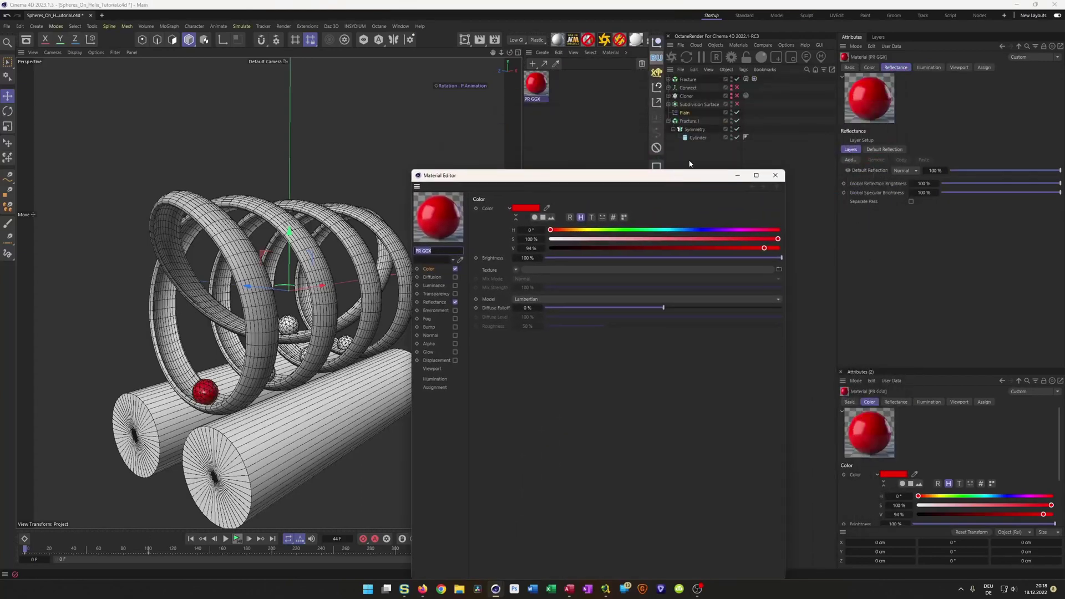
click(775, 175)
- Create a white PR GGX material, load a Checkerboard surface shader as its color texture and apply it to the Cylinder
click(558, 39)
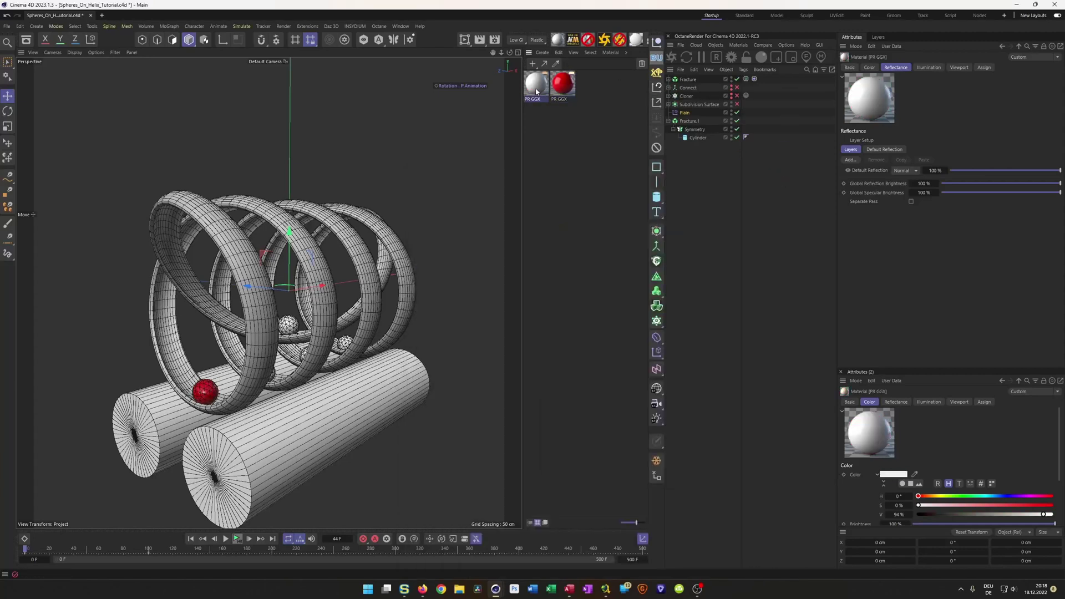
double_click(536, 84)
drag(610, 77, 616, 149)
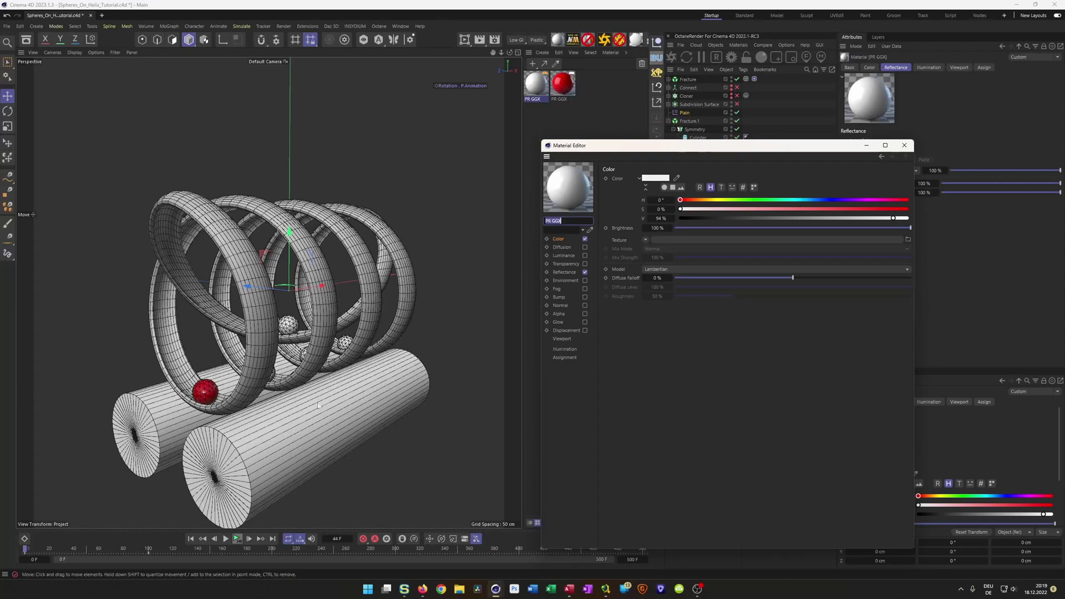
drag(648, 147, 641, 150)
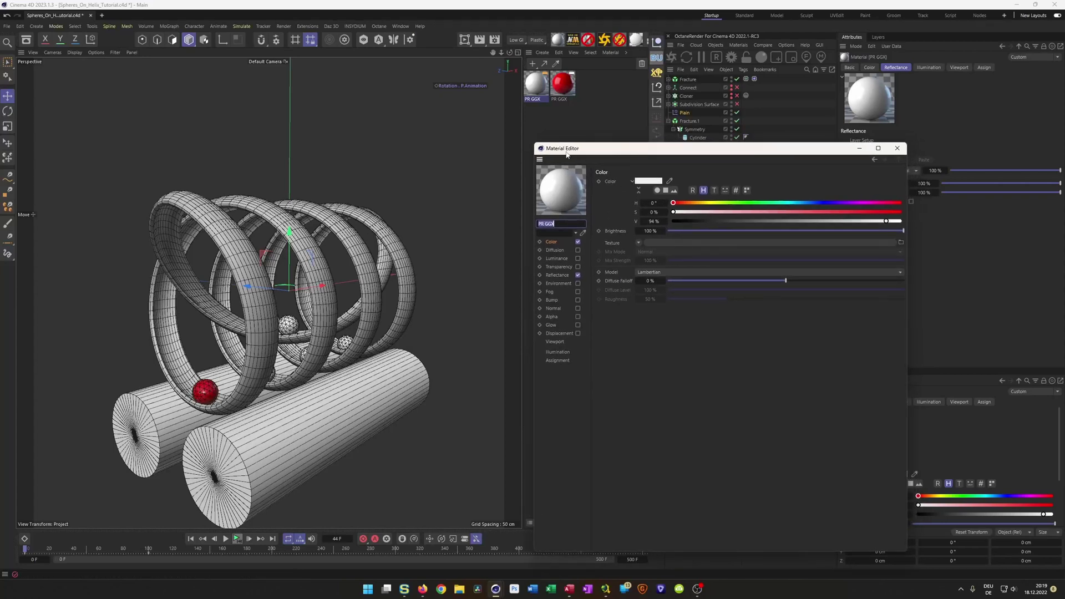
drag(536, 143, 542, 198)
click(569, 297)
click(646, 298)
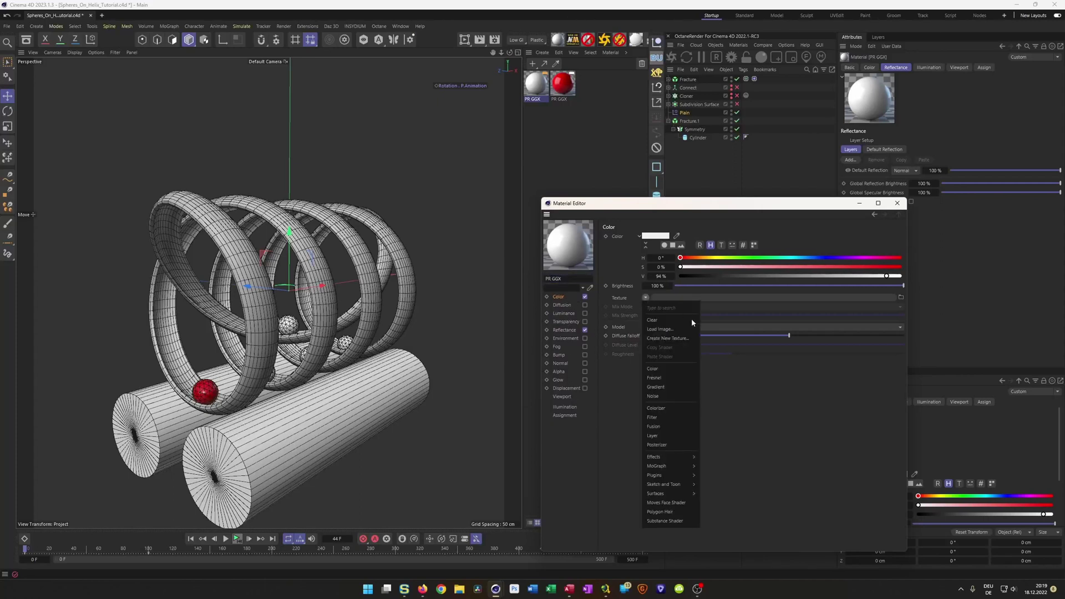
mouse_move(679, 471)
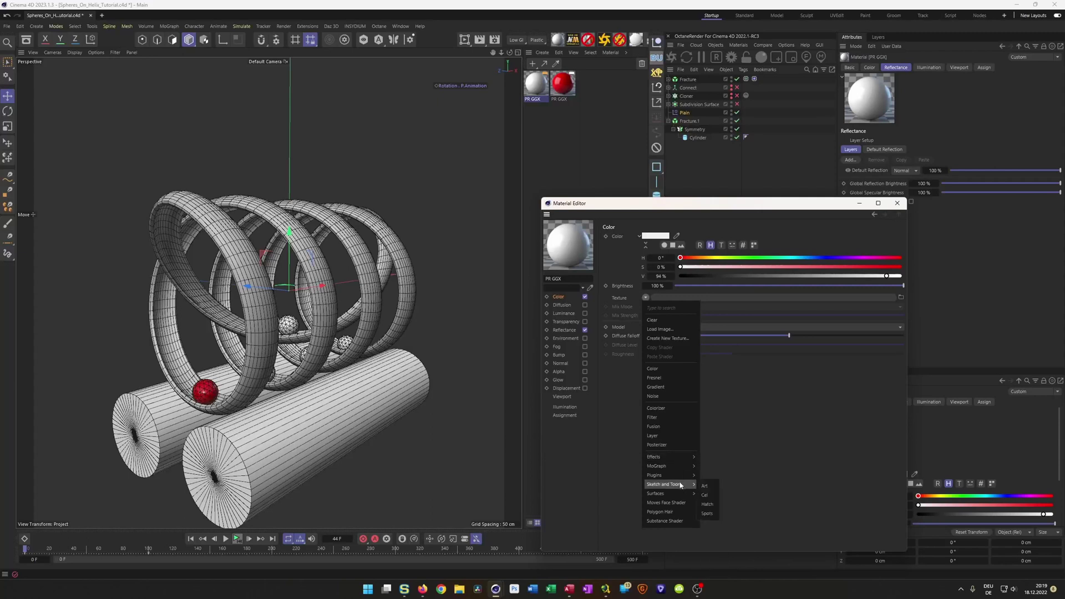
mouse_move(678, 493)
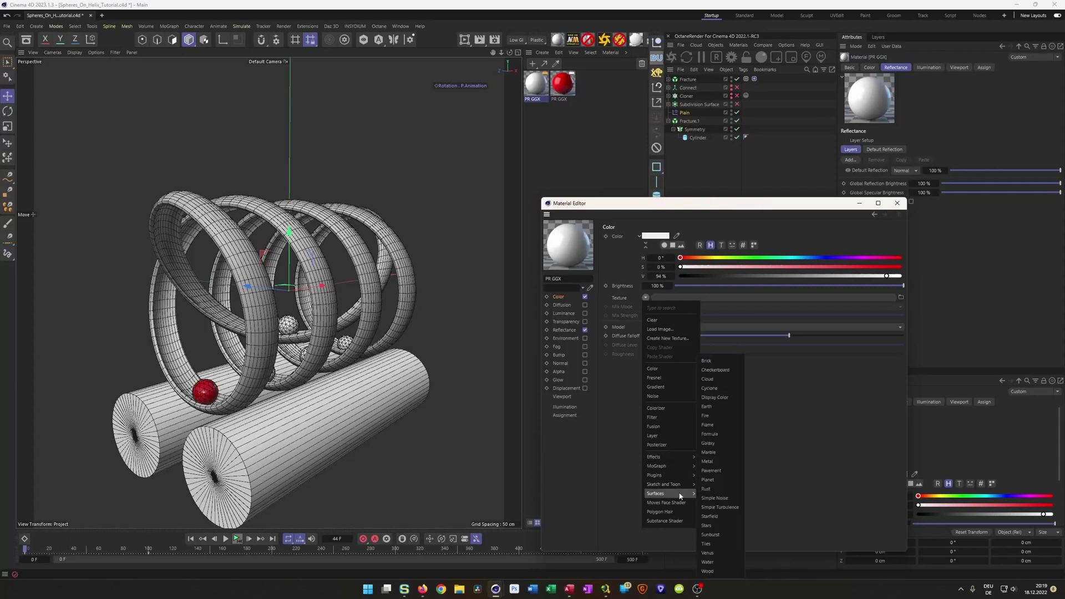
click(734, 369)
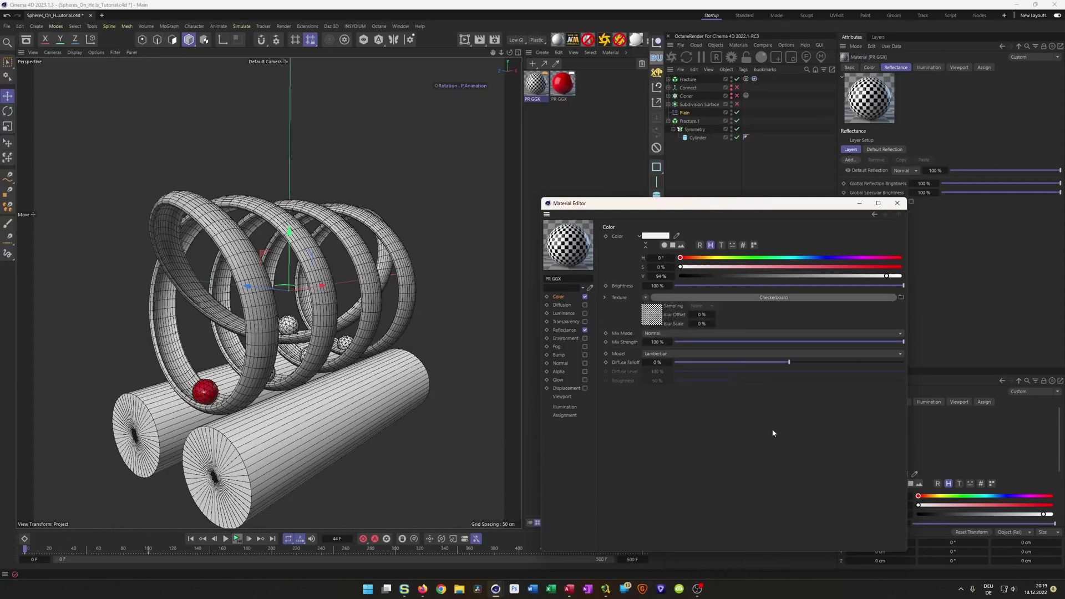
drag(541, 86, 694, 138)
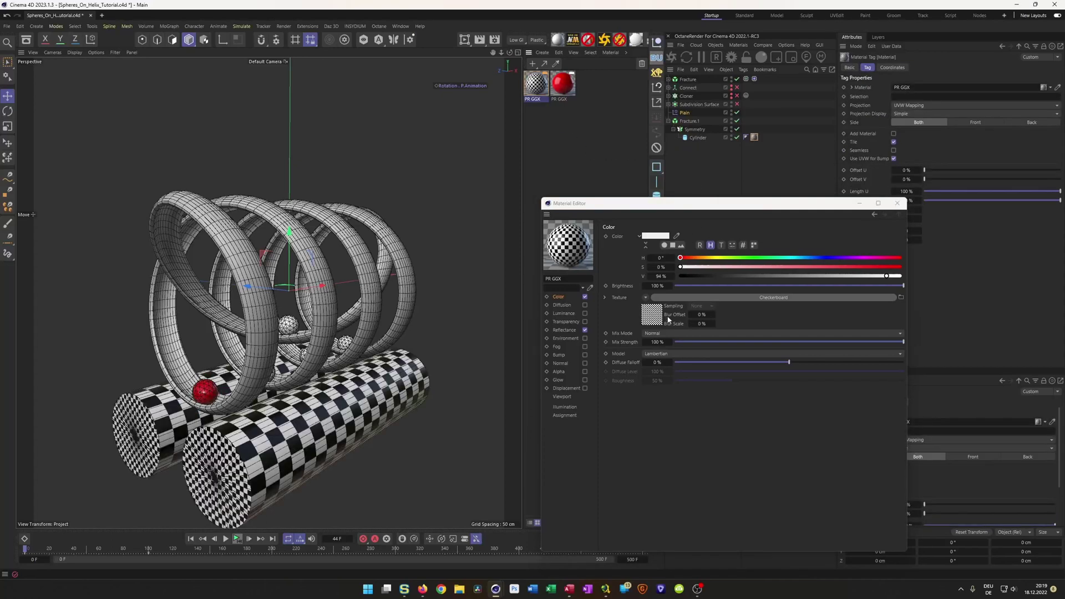
- Set the Checkerboard shader's U and V Frequency to 5 and preview the cylinders' rotation
click(656, 324)
click(657, 314)
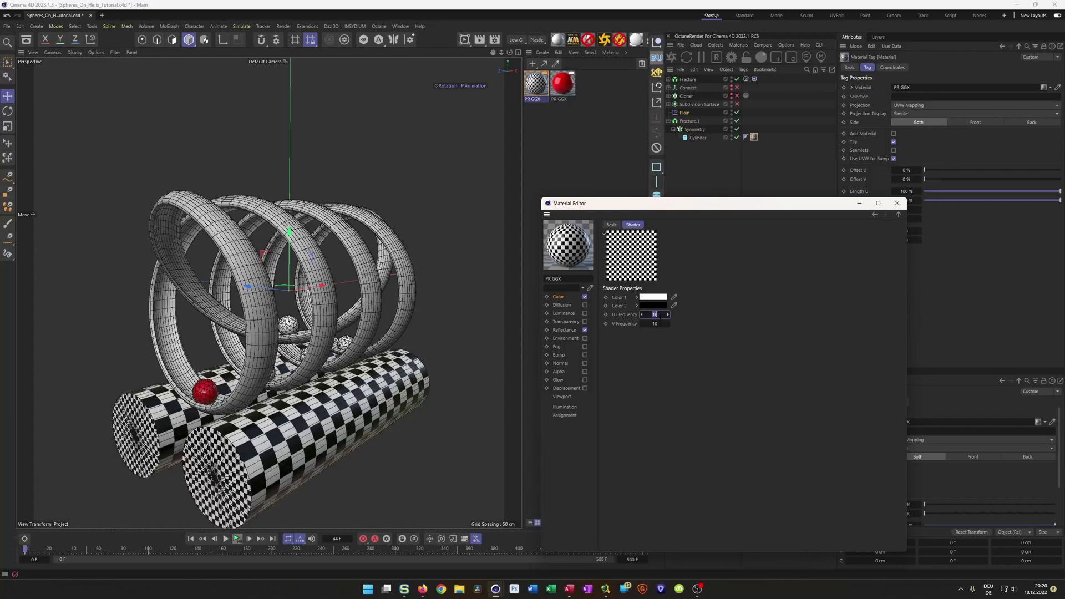
text(5)
key(Tab)
text(5)
key(Return)
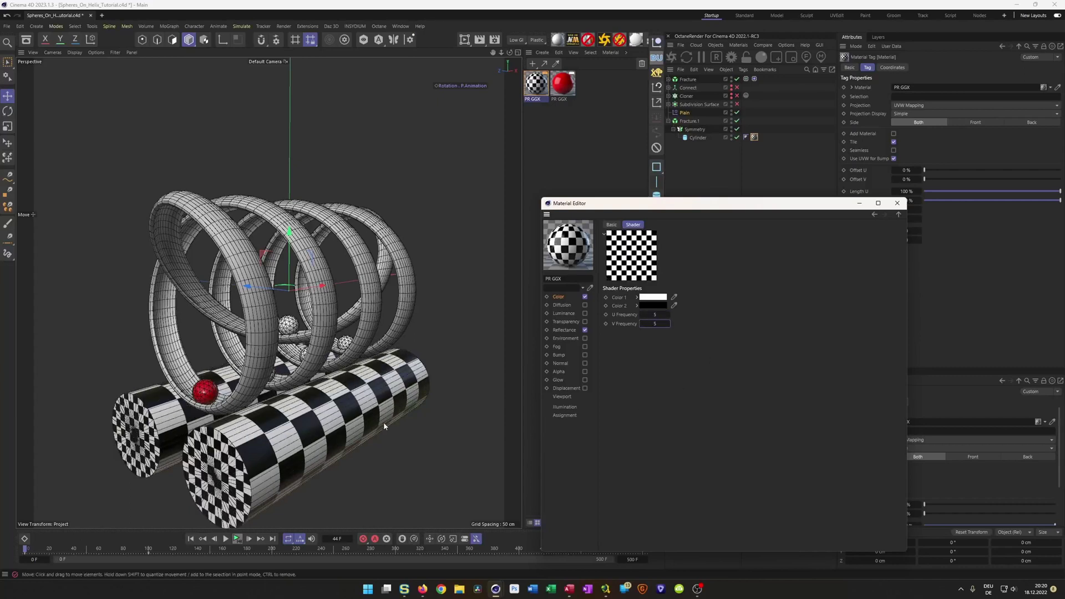
click(237, 539)
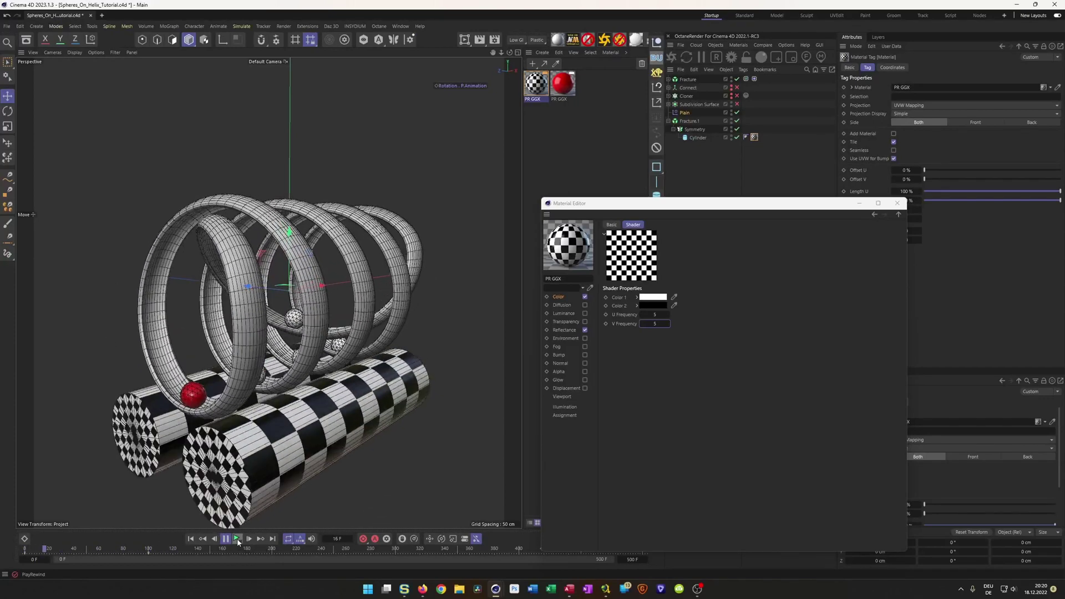
click(237, 542)
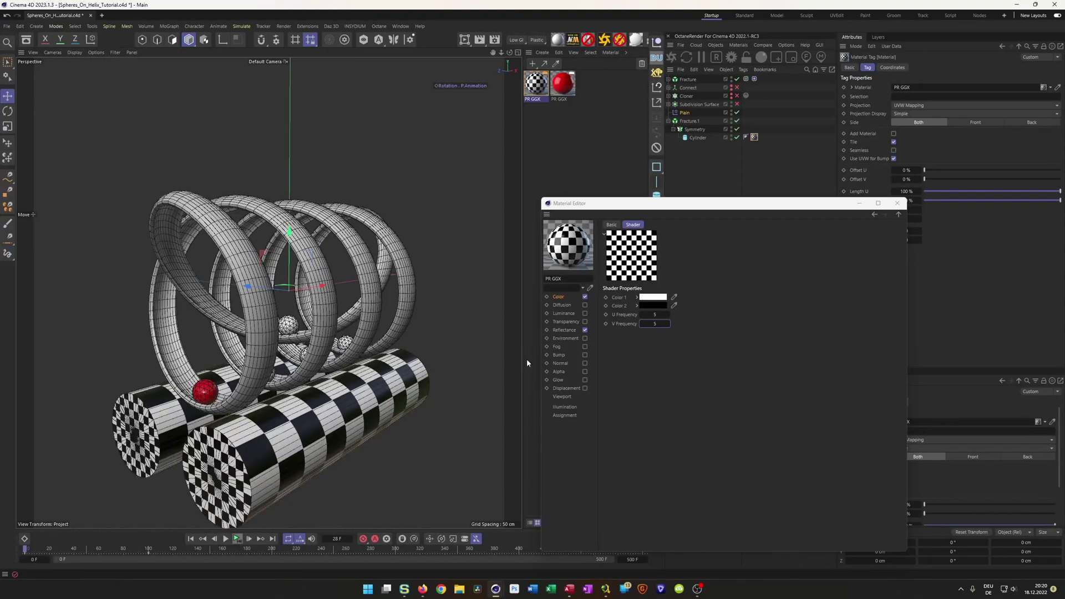
- Change the Plain effector's pitch rotation keyframe at frame 100 to 360°
double_click(338, 539)
text(100)
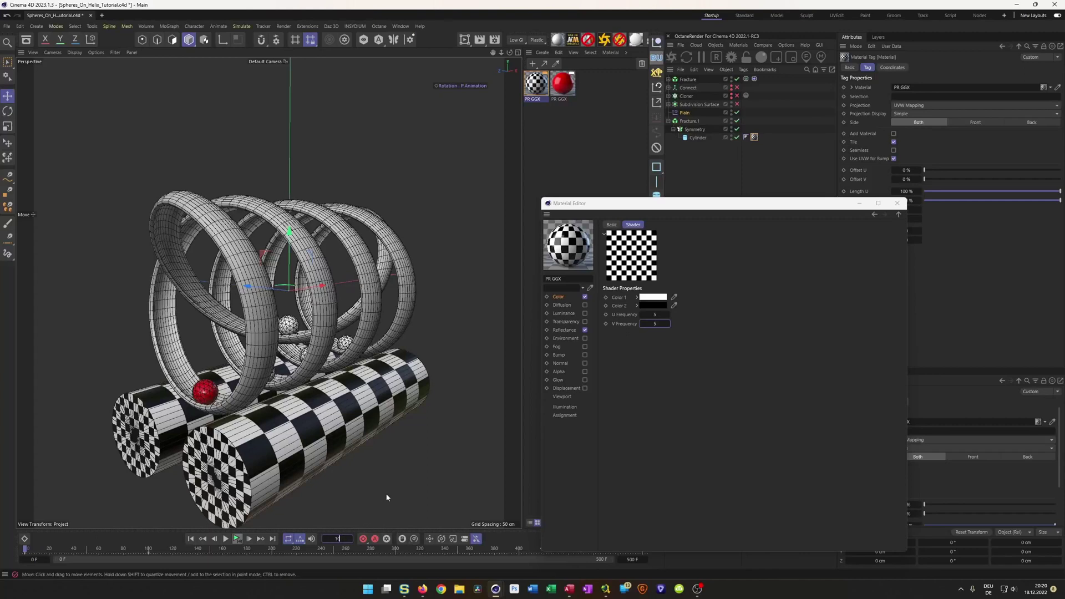
key(Return)
click(698, 137)
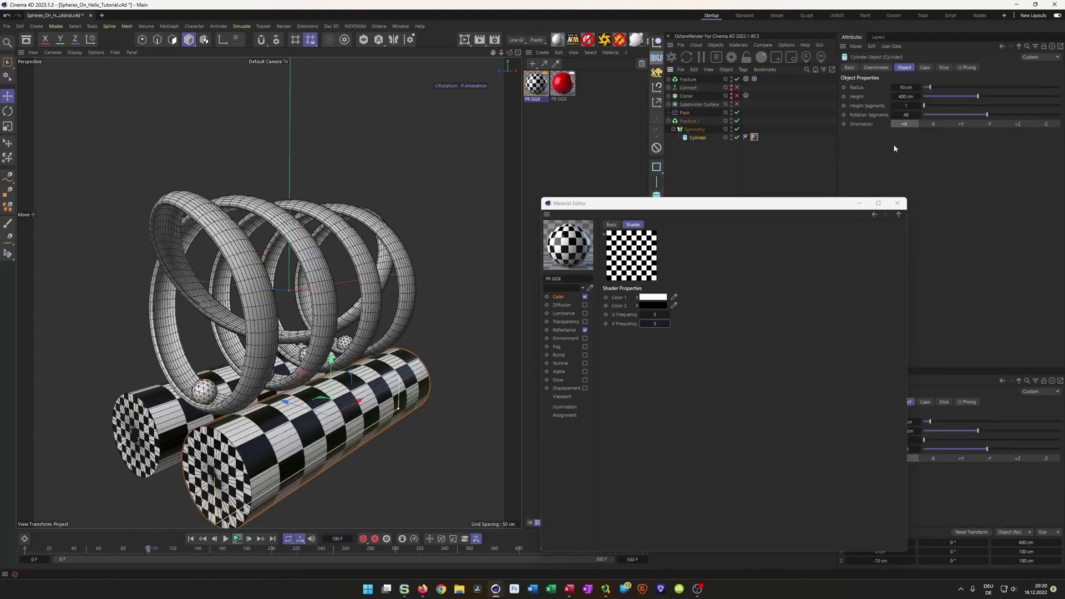
click(878, 68)
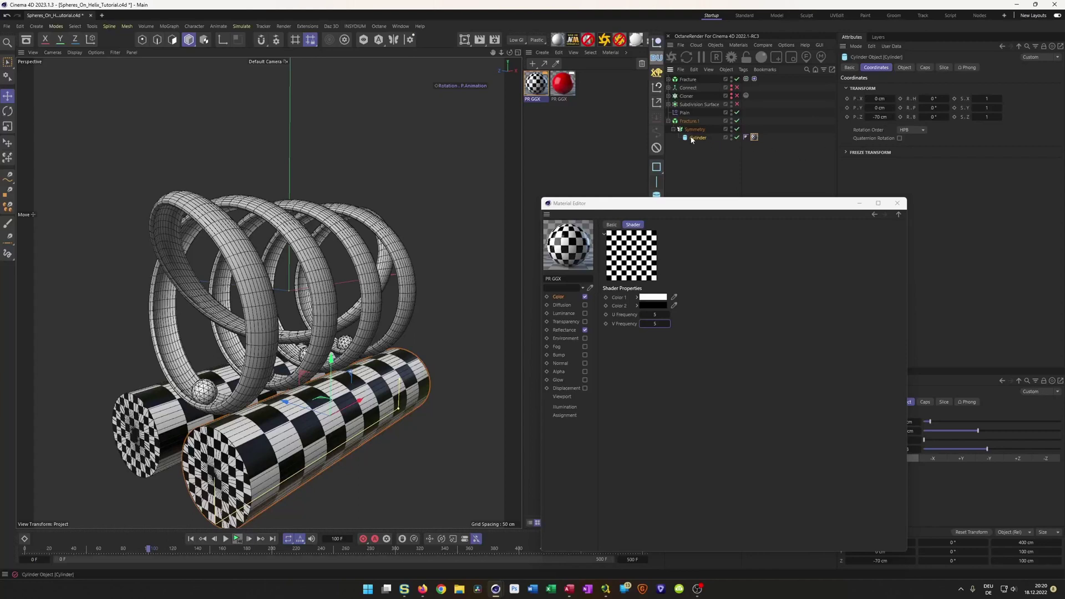
click(687, 113)
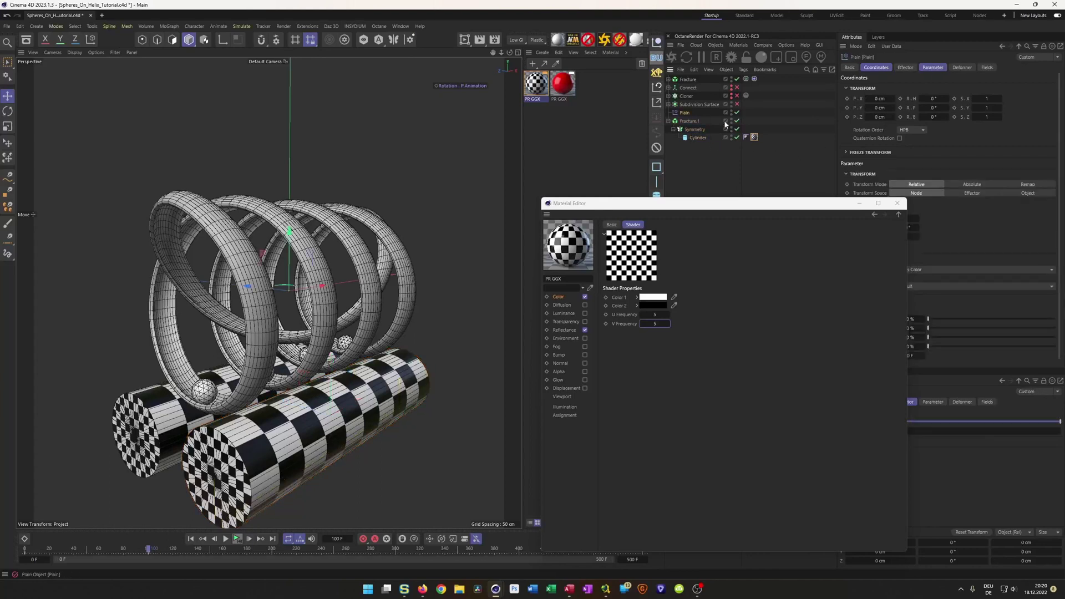
click(933, 67)
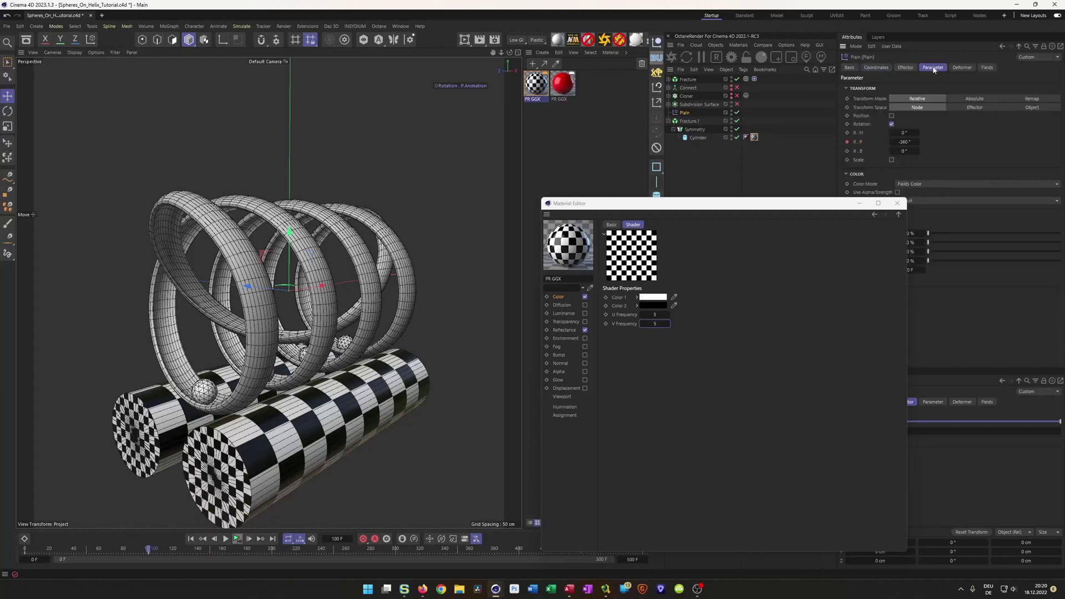
double_click(905, 142)
text(360)
key(Return)
click(847, 142)
- Preview the cylinders' rotation in the new direction, close the Material Editor and save the project
click(237, 540)
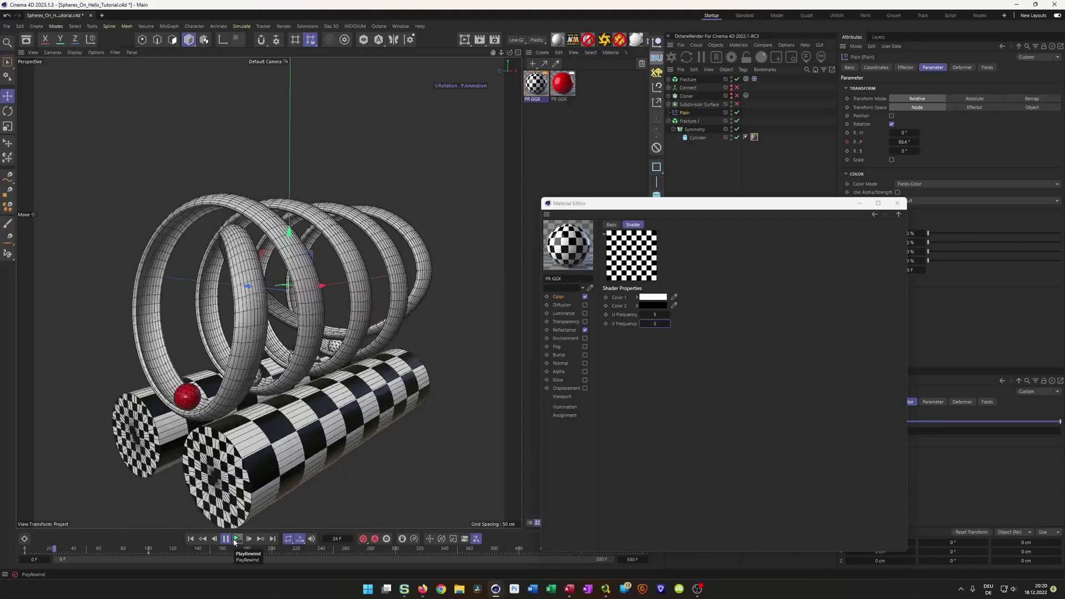
click(234, 542)
click(901, 205)
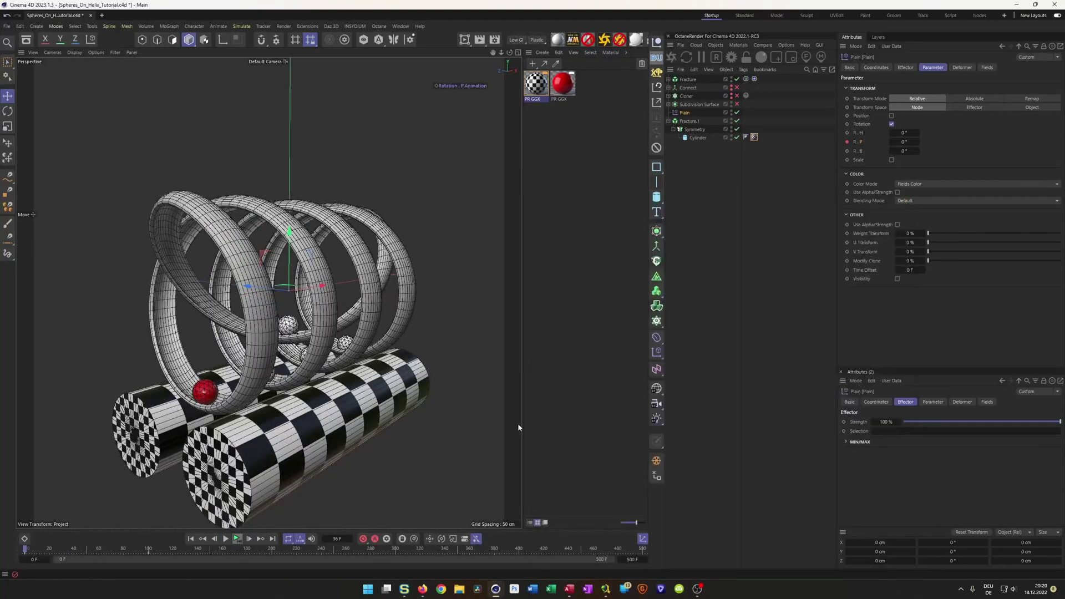
key(ctrl+s)
- Set the After behaviour of the Plain effector's pitch rotation track to Continue, close the timeline and save the project
right_click(863, 143)
mouse_move(901, 162)
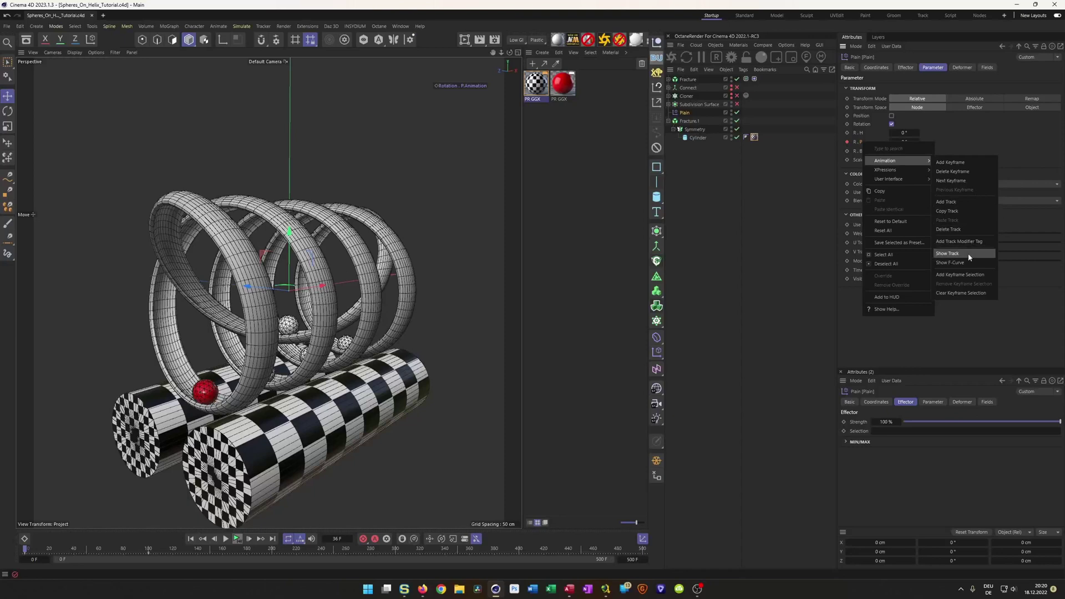
click(948, 254)
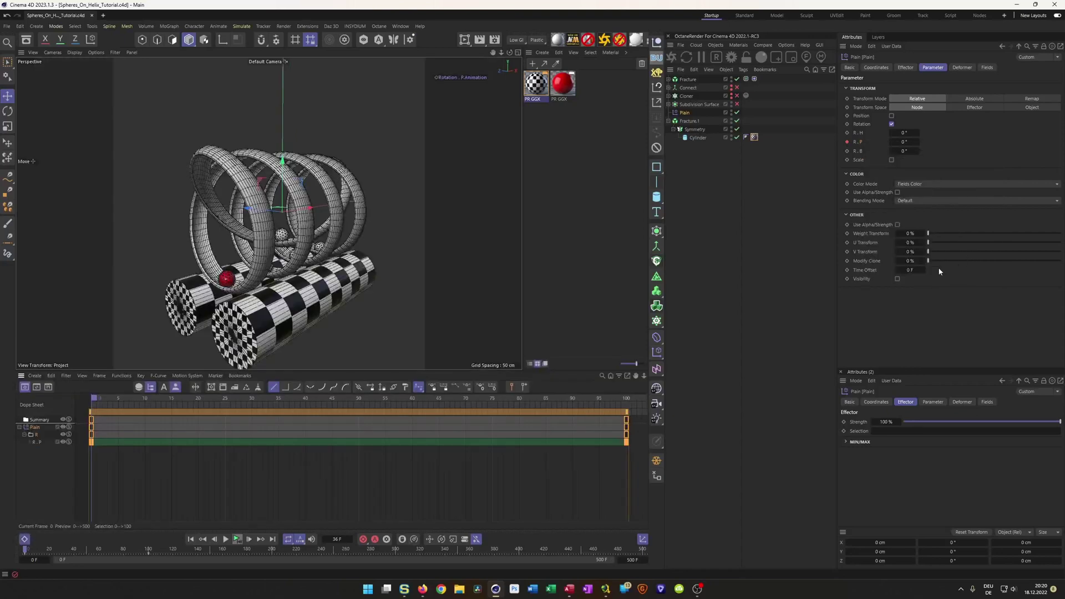
click(36, 428)
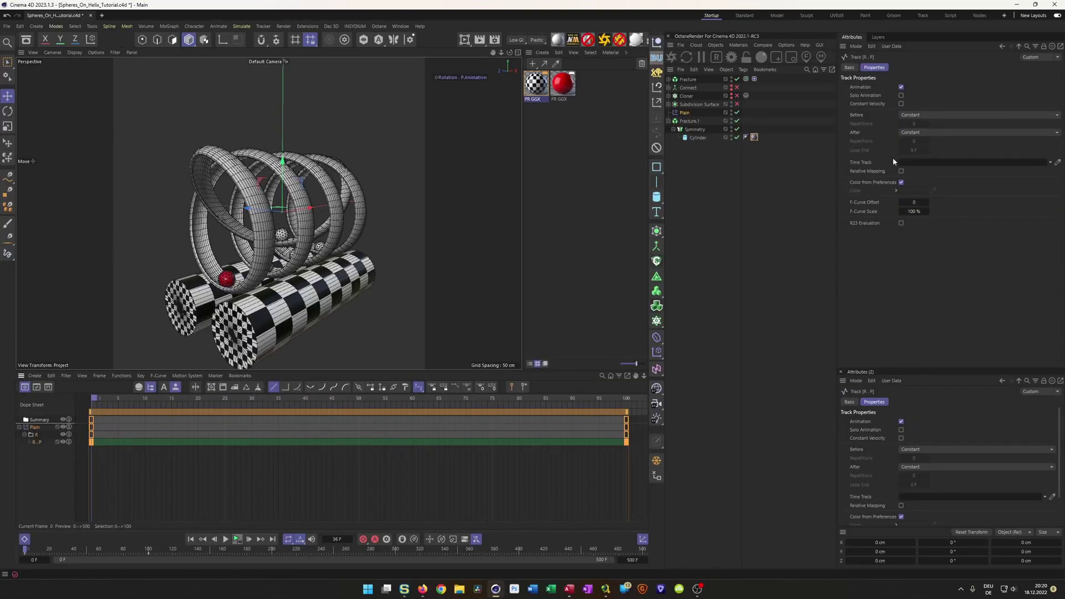
click(958, 132)
click(967, 163)
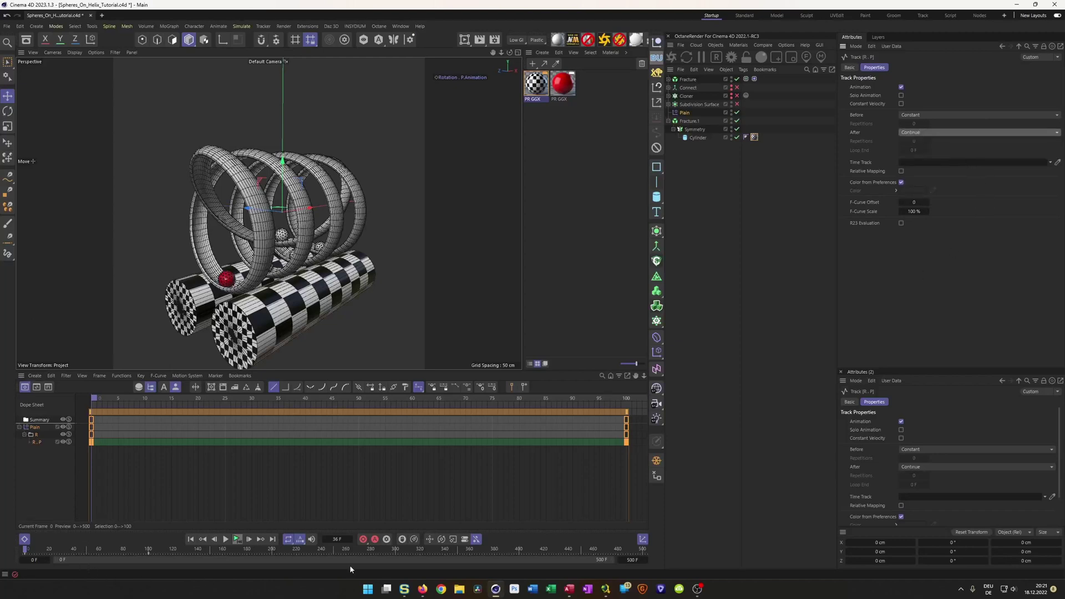
click(26, 540)
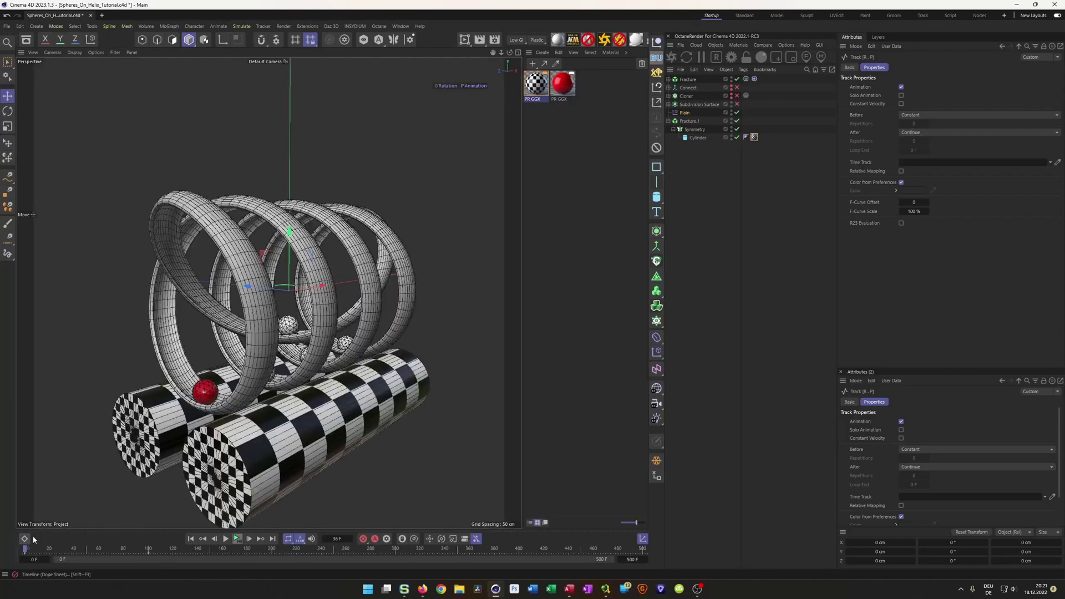
key(ctrl+s)
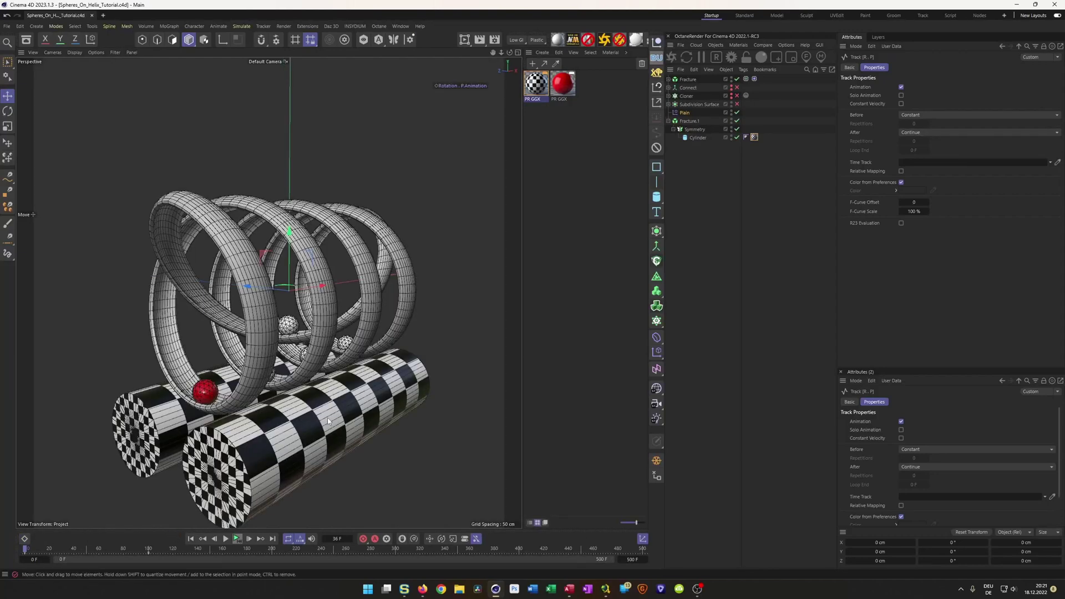
- Play the animation from the start to preview the continuous cylinder rotation, and stop playback
alt+middle_drag(310, 395, 322, 277)
alt+drag(322, 277, 317, 267)
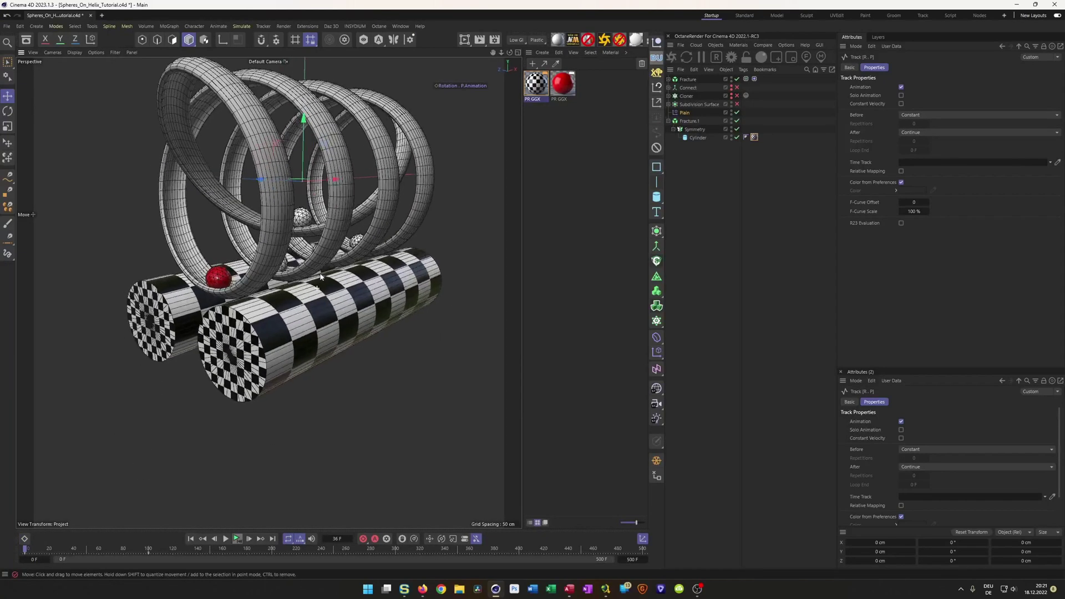
alt+middle_drag(317, 266, 310, 304)
alt+drag(311, 303, 289, 331)
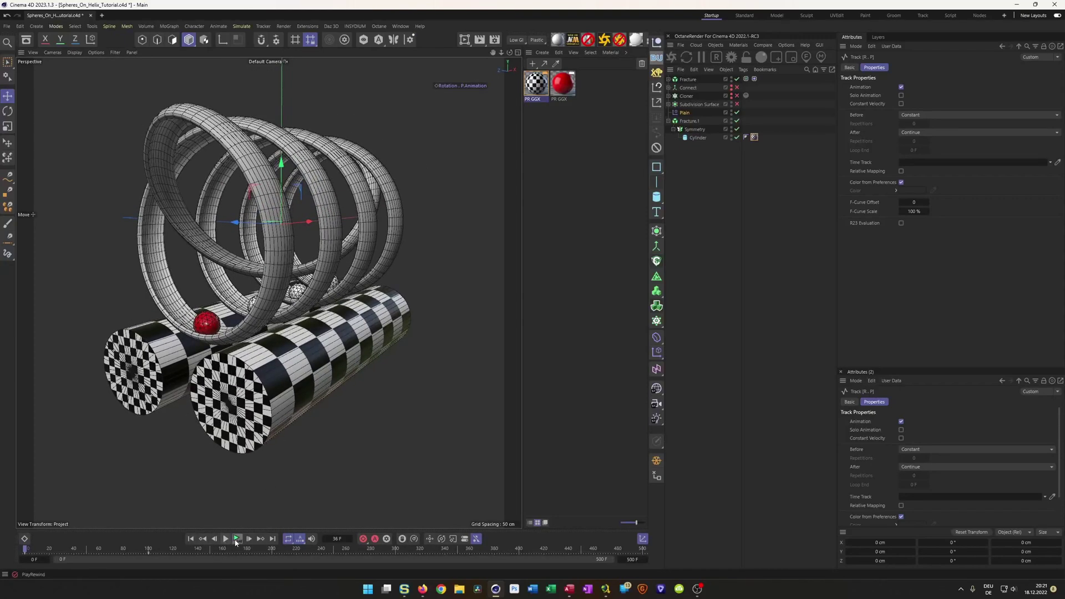
click(236, 542)
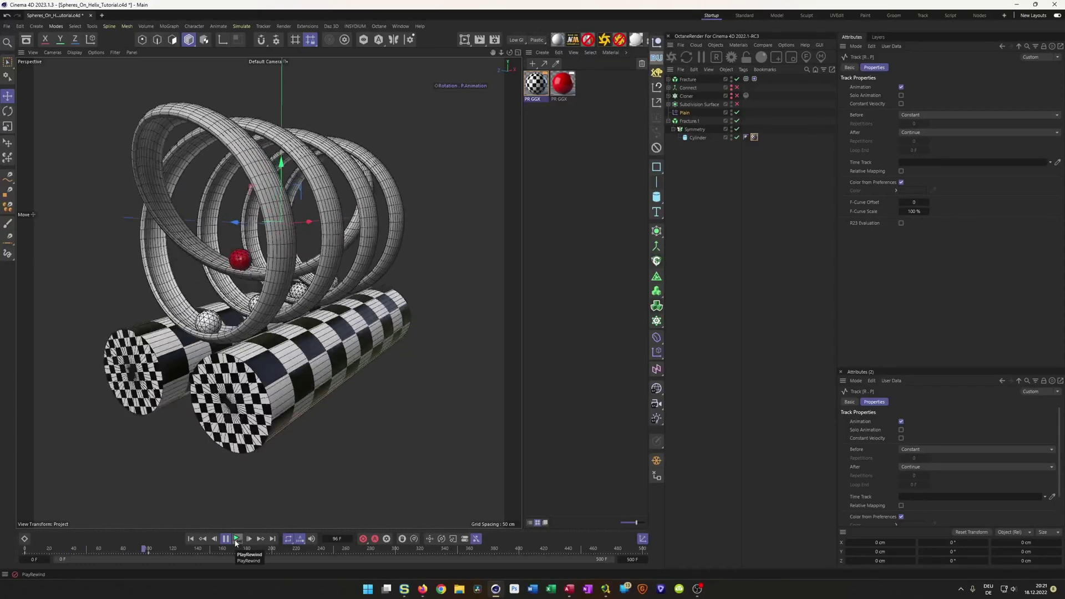
click(236, 542)
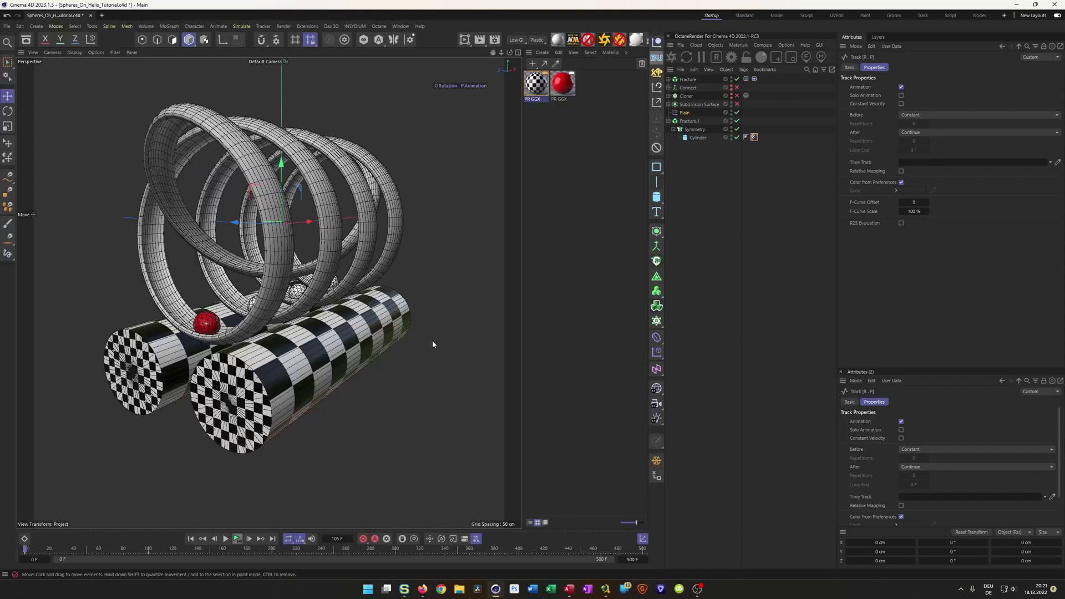
click(538, 92)
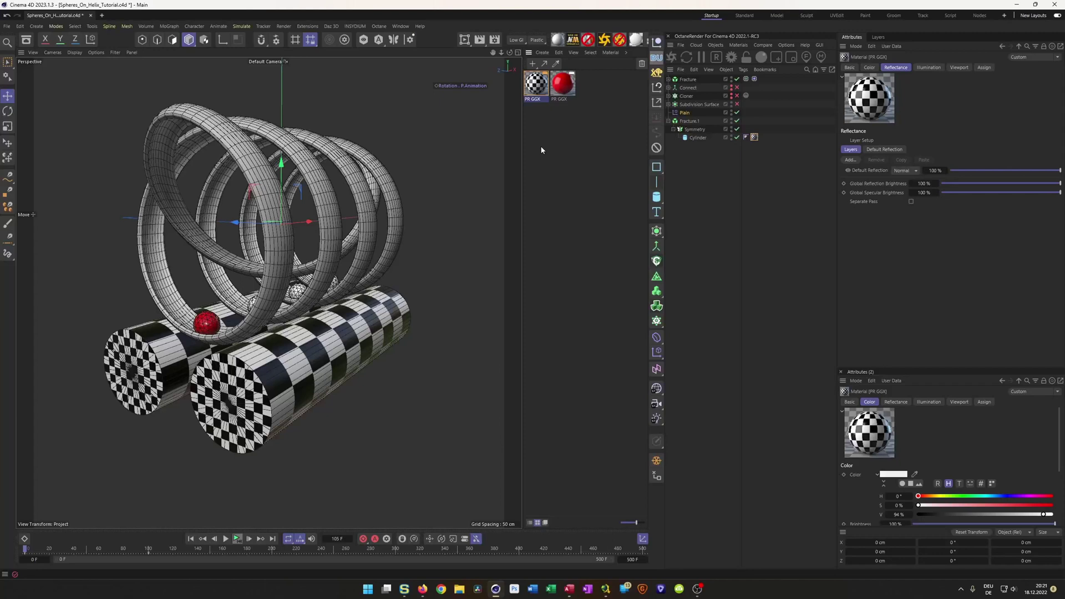
alt+drag(315, 277, 276, 297)
scroll(300, 291, down, 3)
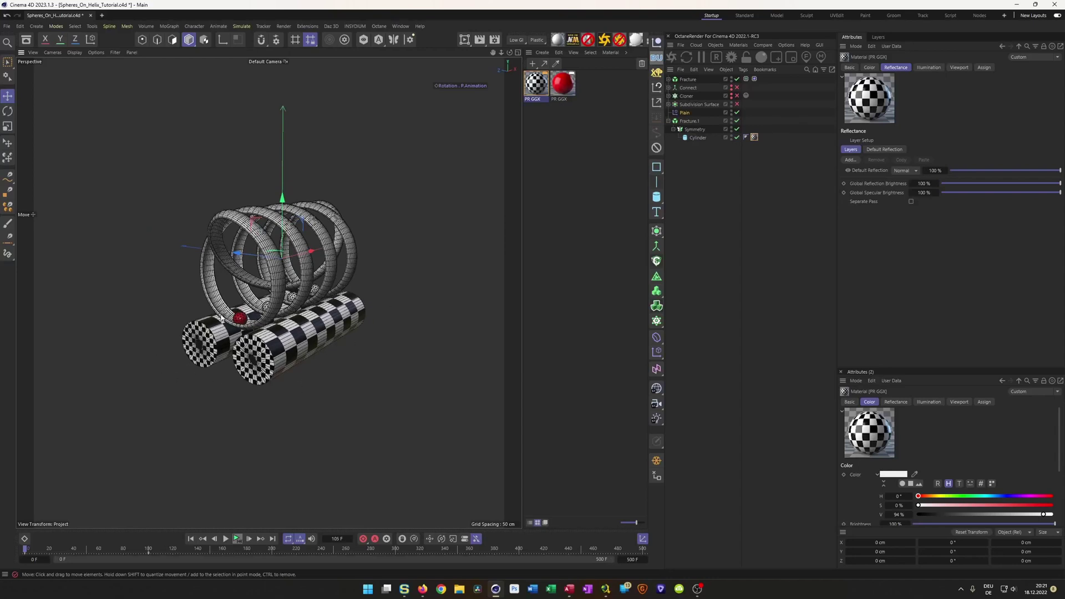
alt+drag(289, 353, 302, 343)
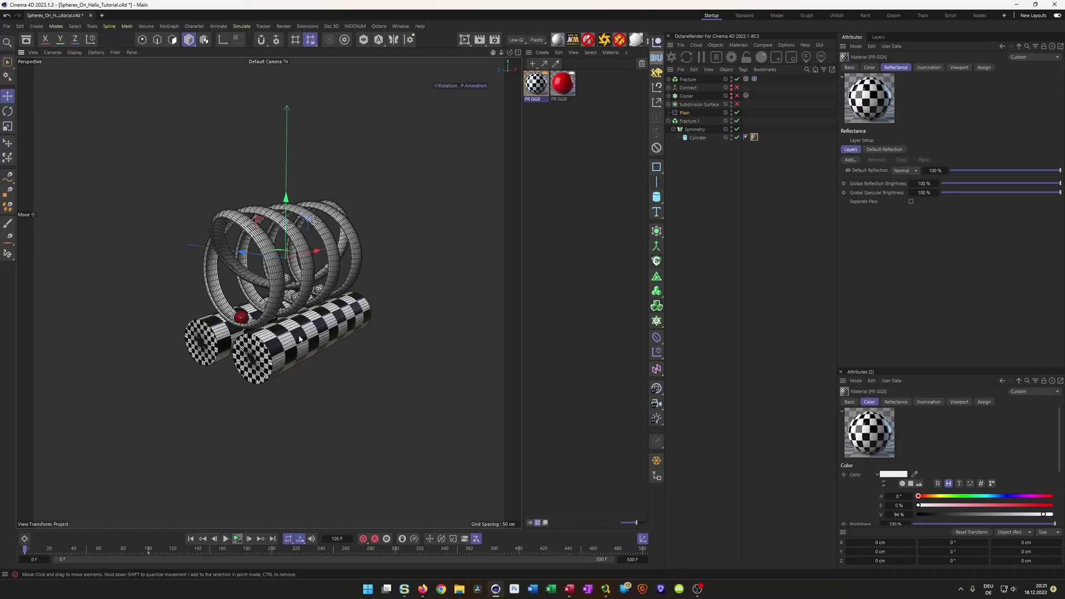
- Create a Backup null in the object hierarchy and move the Connect object into it
middle_click(342, 330)
middle_click(379, 254)
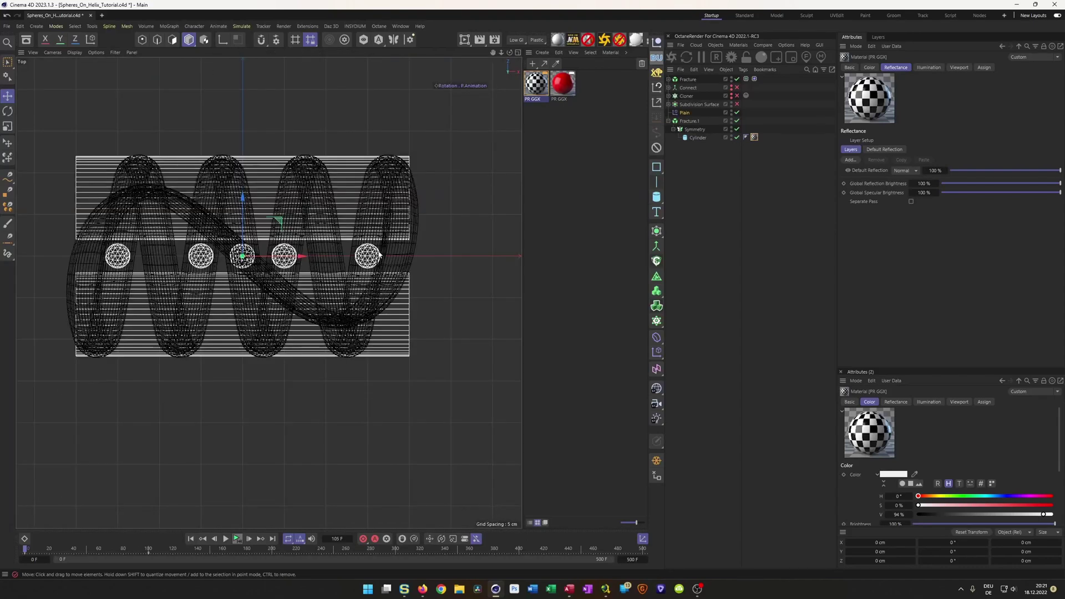
alt+middle_drag(380, 255, 441, 291)
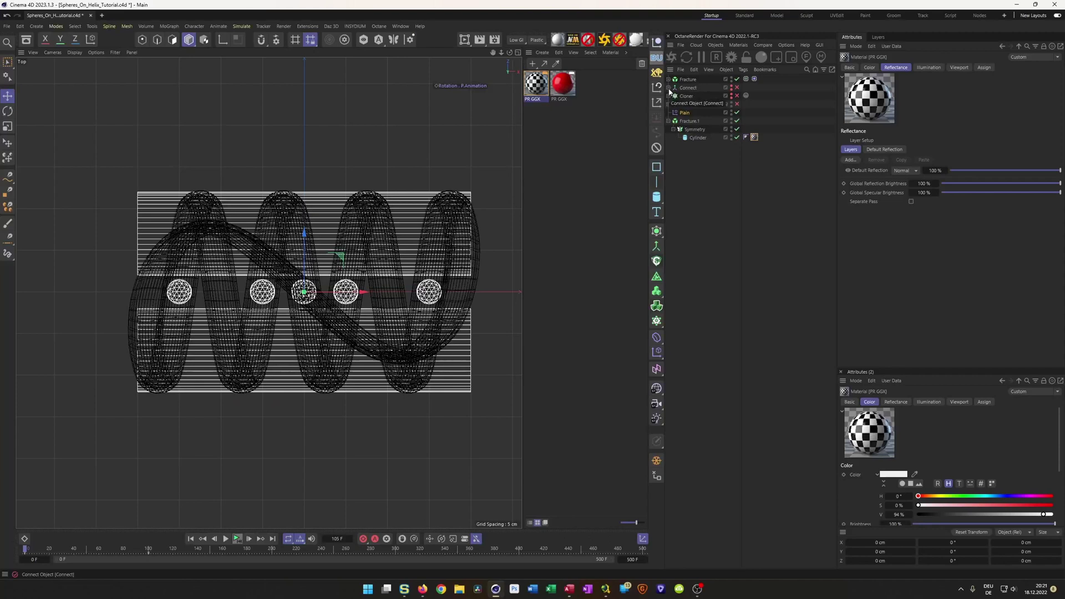
click(657, 58)
drag(687, 97, 694, 80)
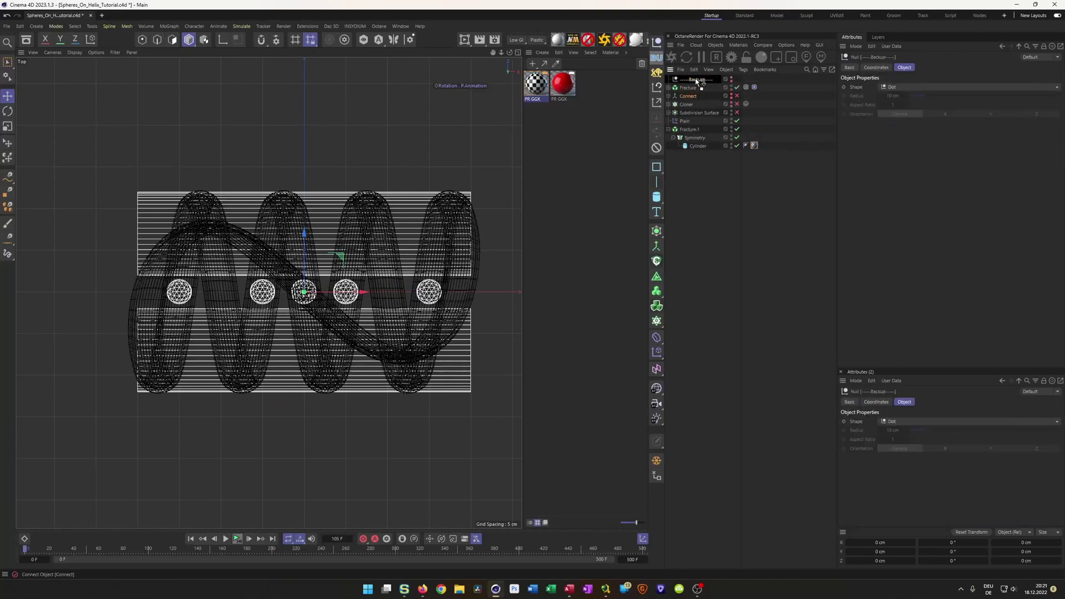
- Rename the Cloner object to ClonerWalls and save the project
click(669, 105)
click(669, 105)
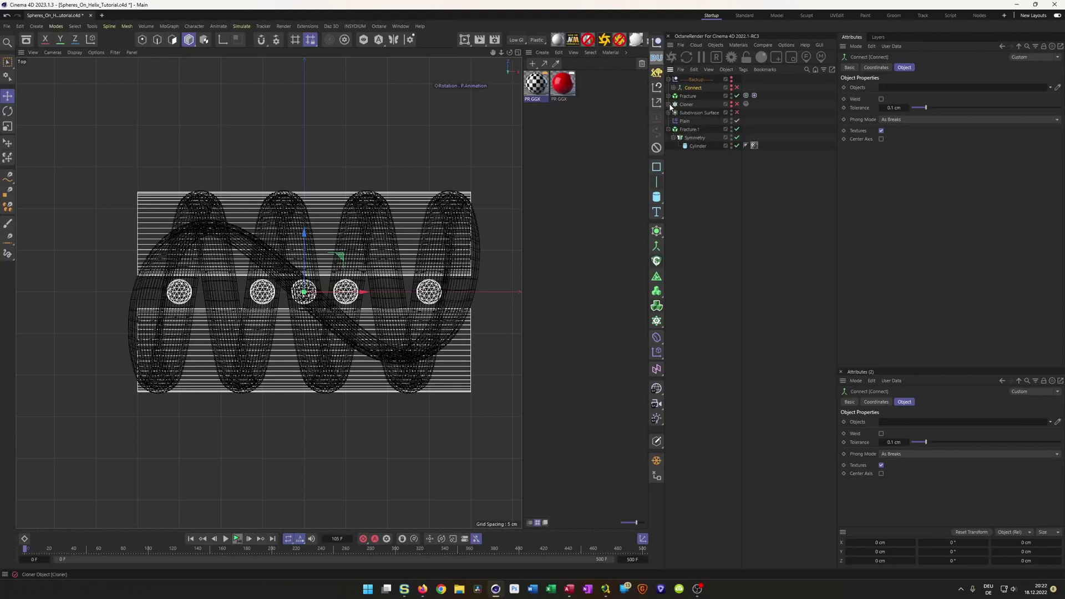
mouse_move(682, 107)
mouse_down()
mouse_move(699, 91)
mouse_move(688, 102)
mouse_up()
double_click(686, 106)
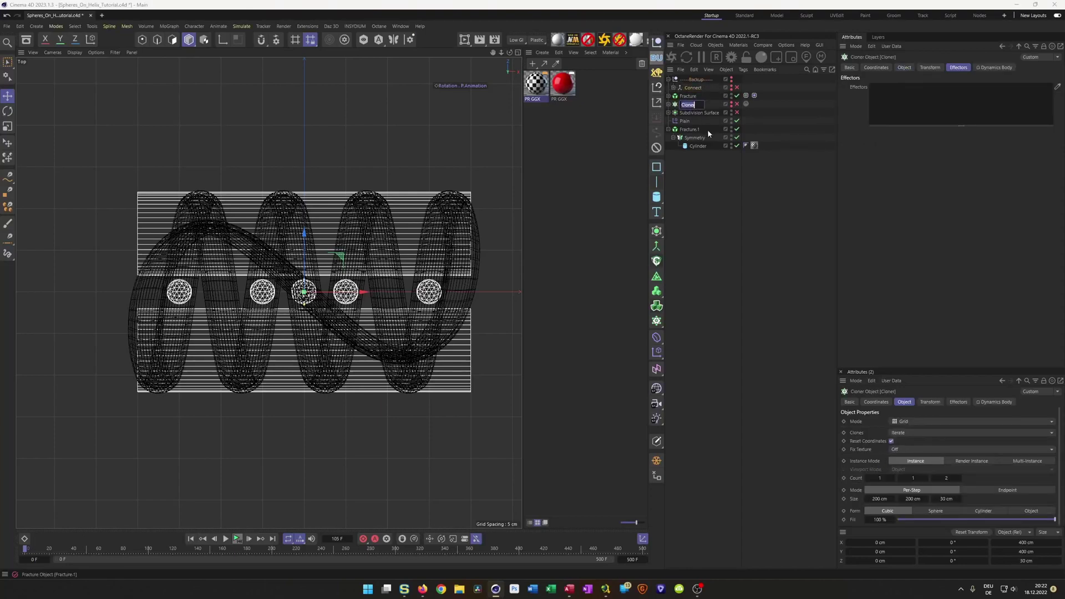
text(ClonerWalls)
key(Return)
key(ctrl+s)
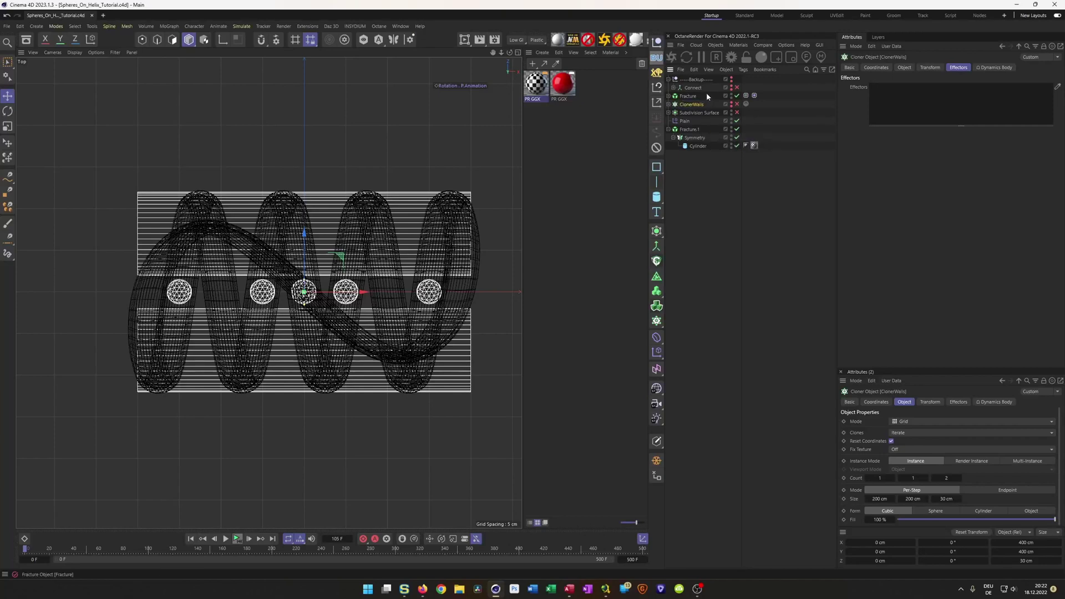
- Rename the Subdivision Surface object to Helix and hide it in the viewport
click(668, 80)
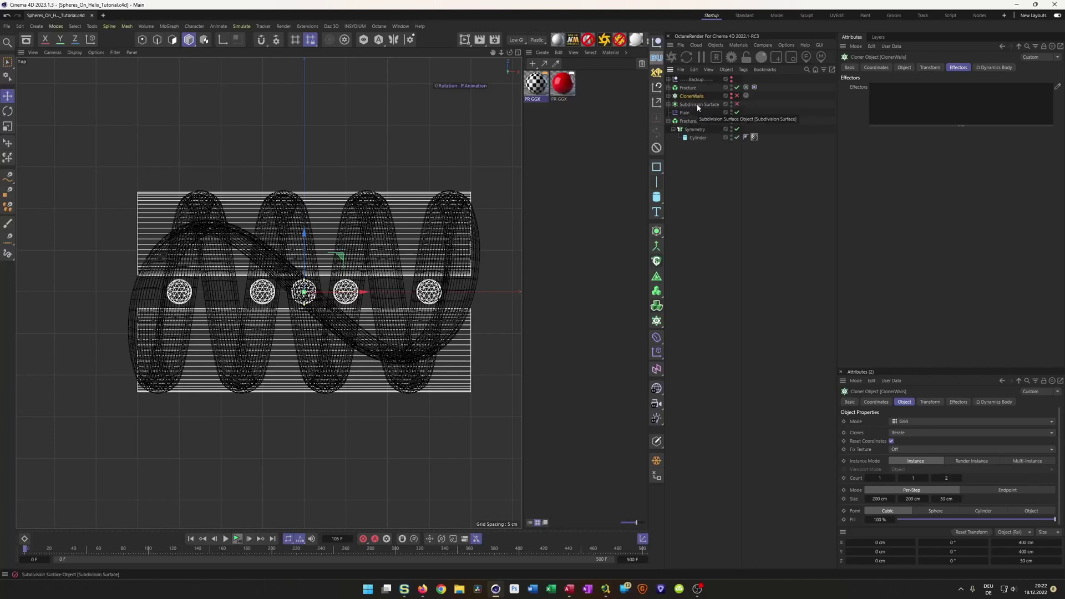
click(669, 105)
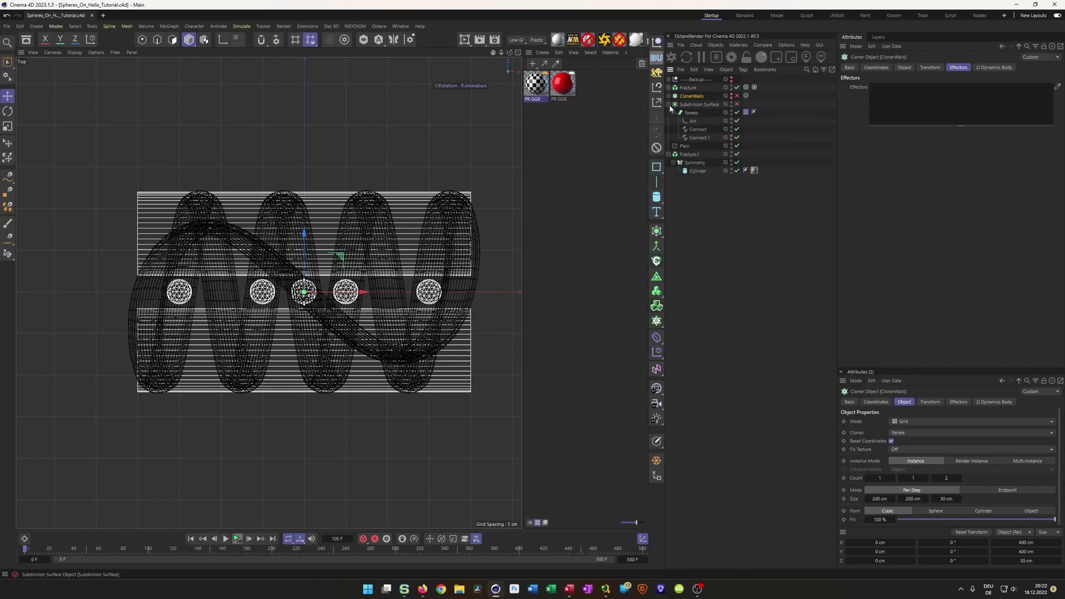
double_click(700, 104)
text(Helix)
key(Return)
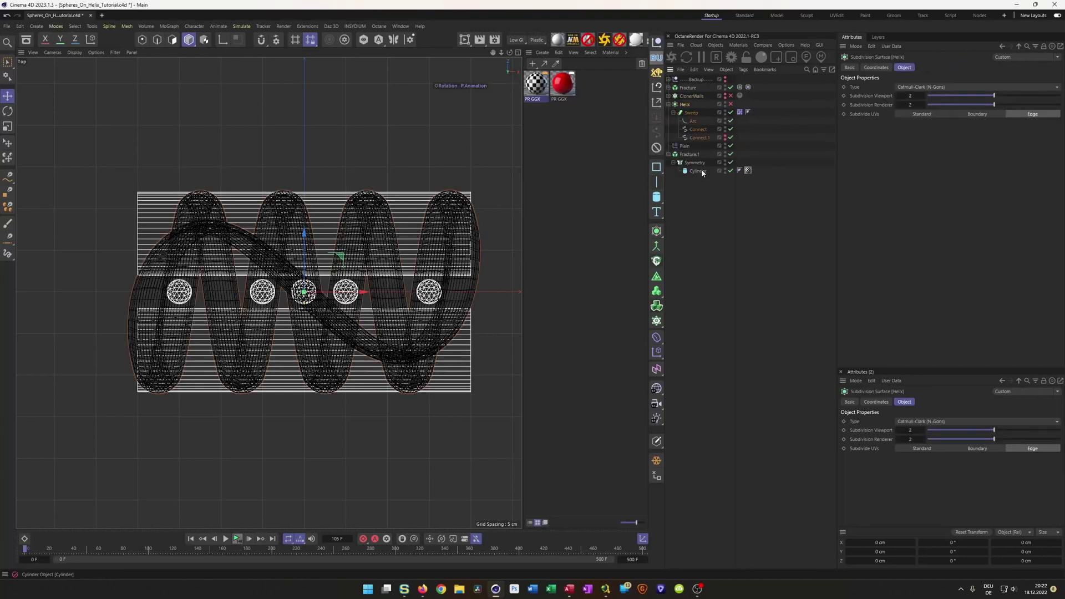
click(669, 104)
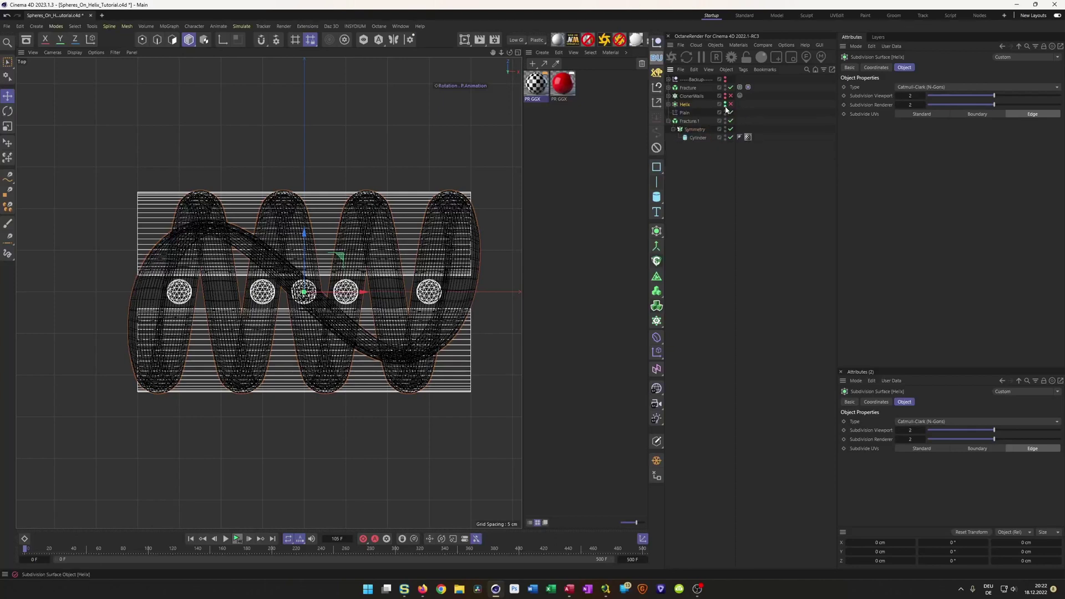
click(725, 108)
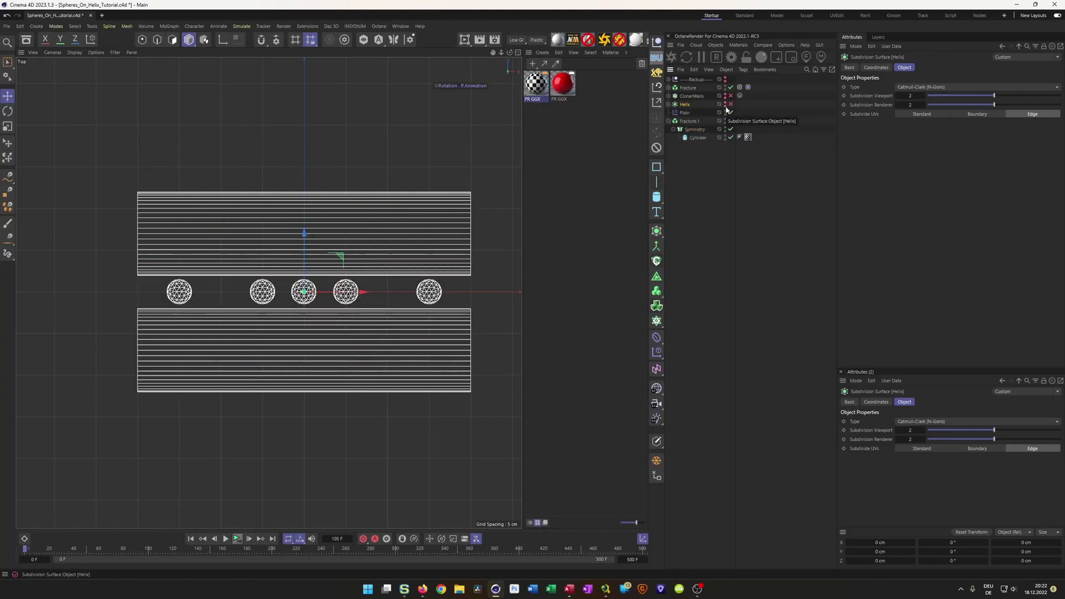
- Rename the Fracture object that holds the spheres to Spheres and save the project
double_click(688, 88)
text(Spheres)
key(Return)
key(ctrl+s)
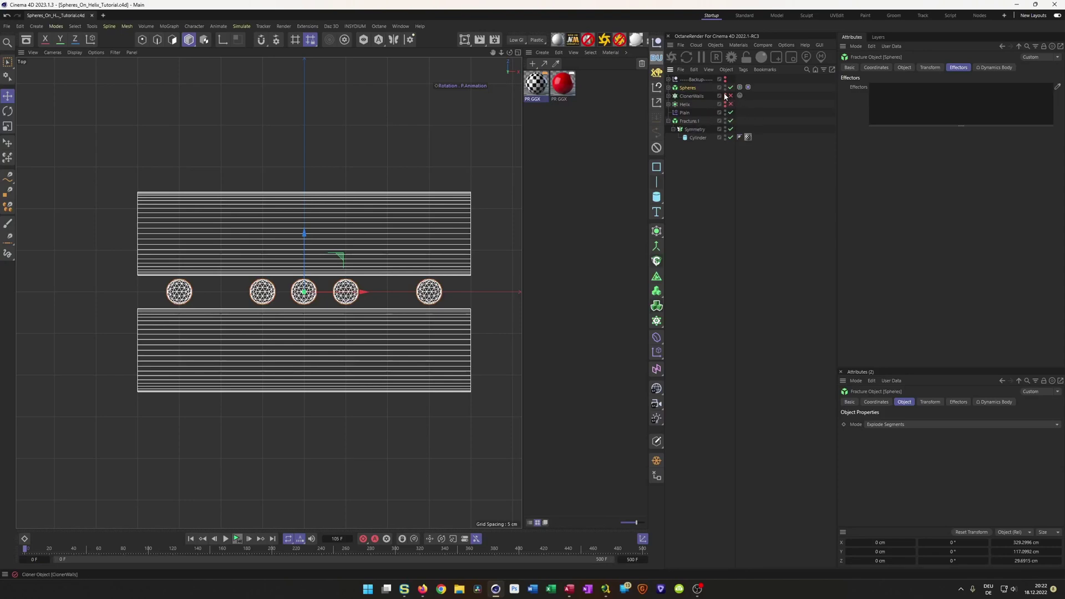
- Hide the Spheres object and create a rectangle spline in the XZ plane, 405 cm wide and 70 cm high
click(725, 89)
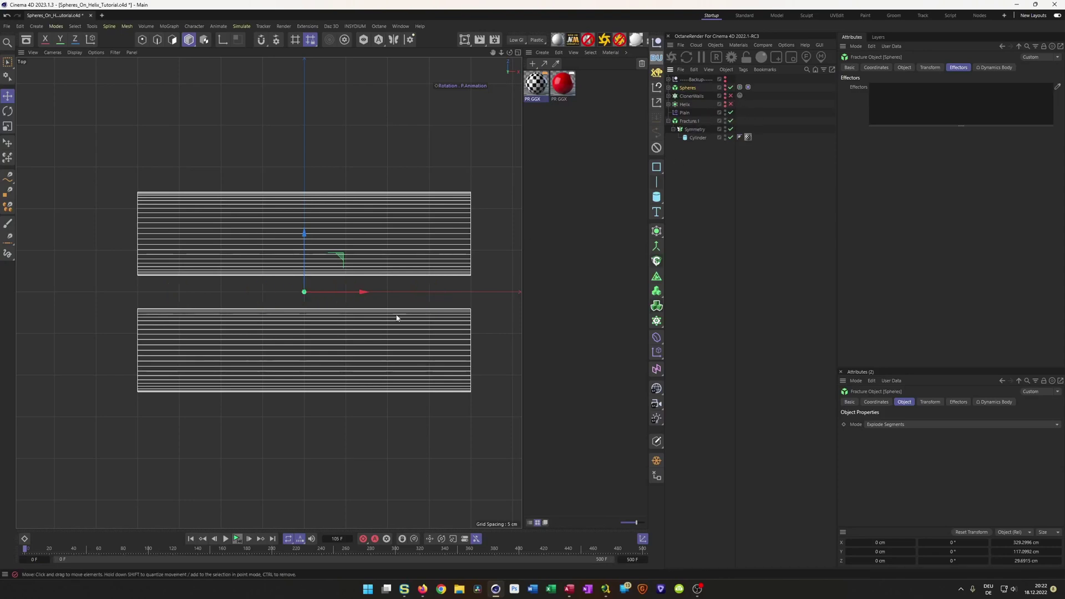
alt+middle_drag(379, 271, 351, 280)
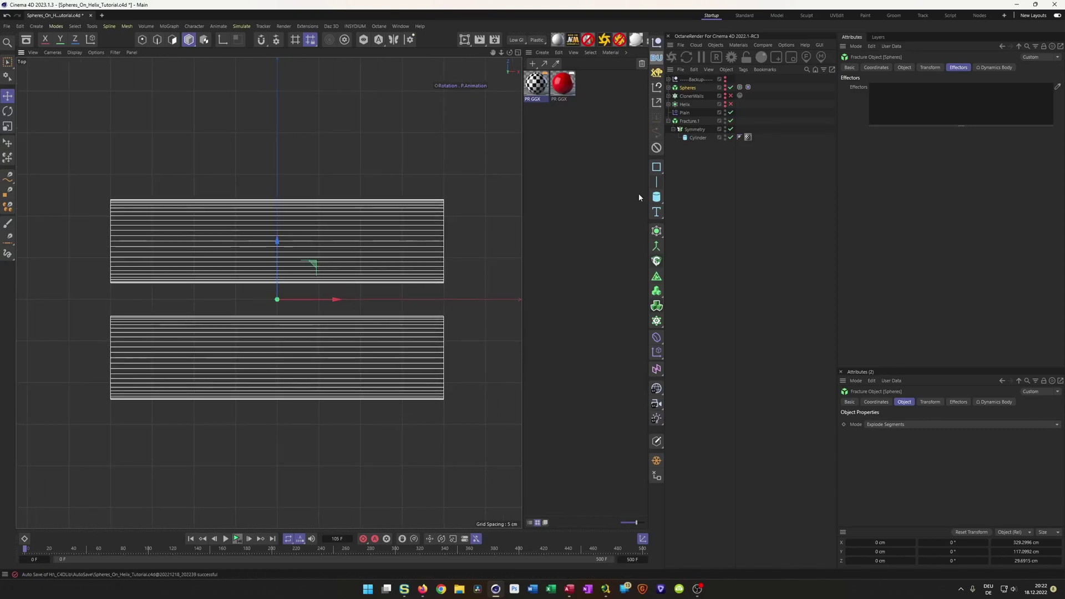
click(656, 168)
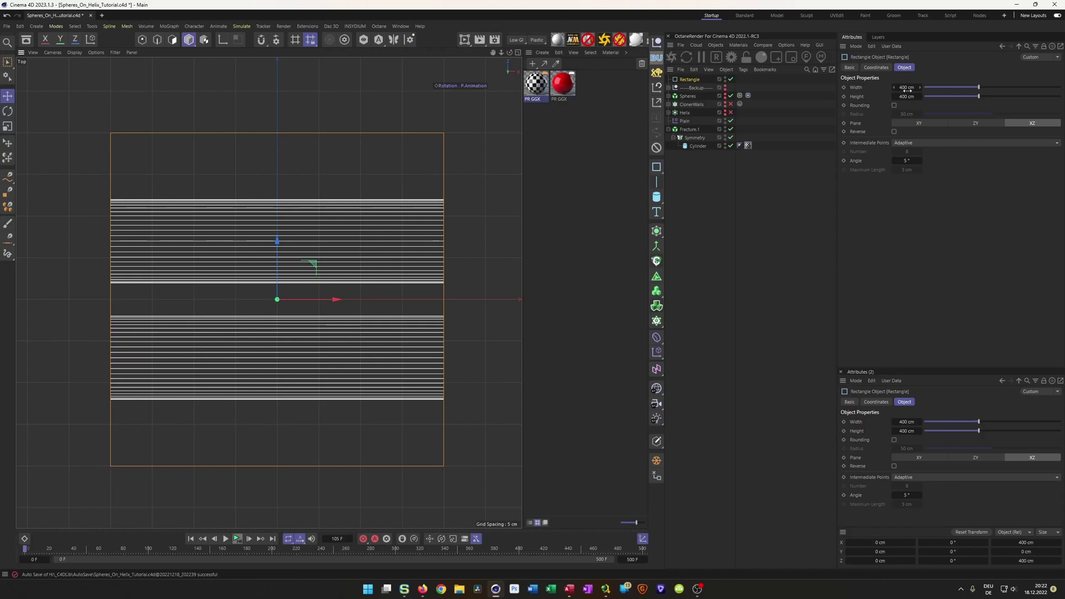
drag(907, 89, 907, 89)
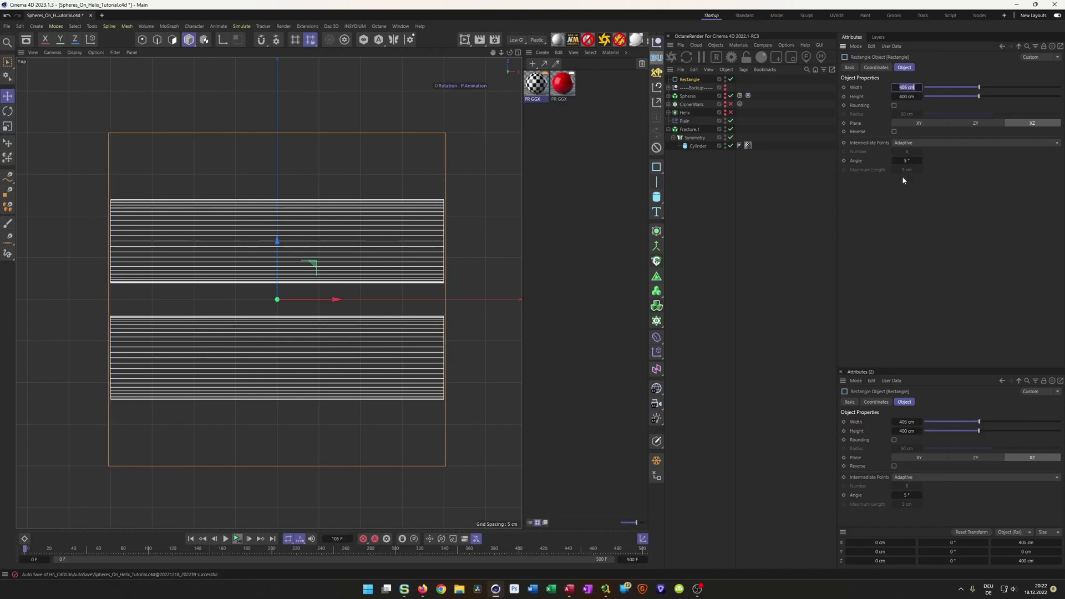
click(913, 209)
key(Tab)
text(70)
key(Return)
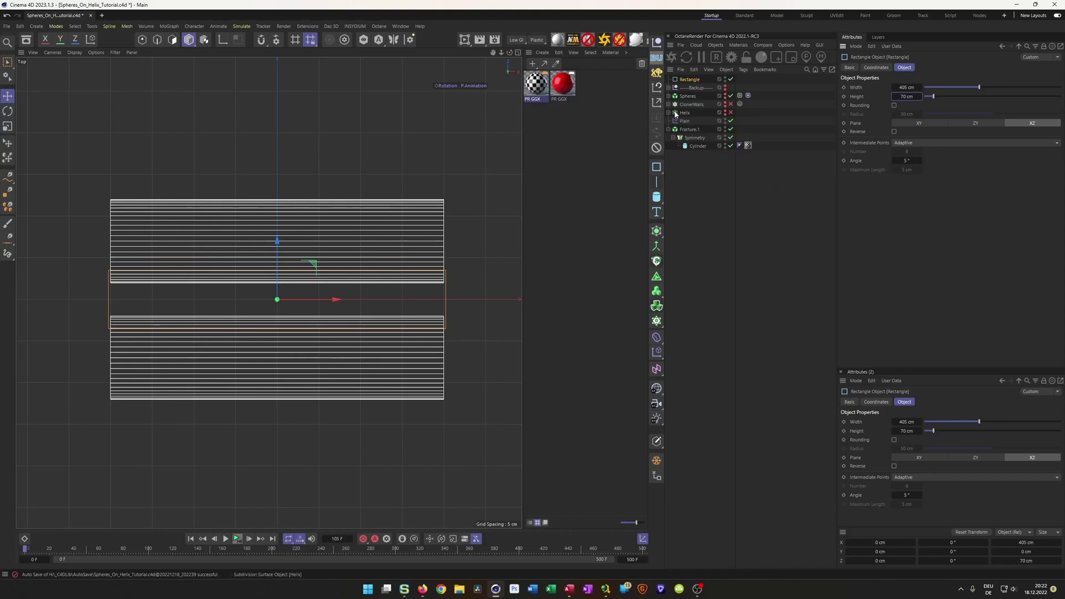
click(696, 139)
ctrl+drag(695, 138, 691, 222)
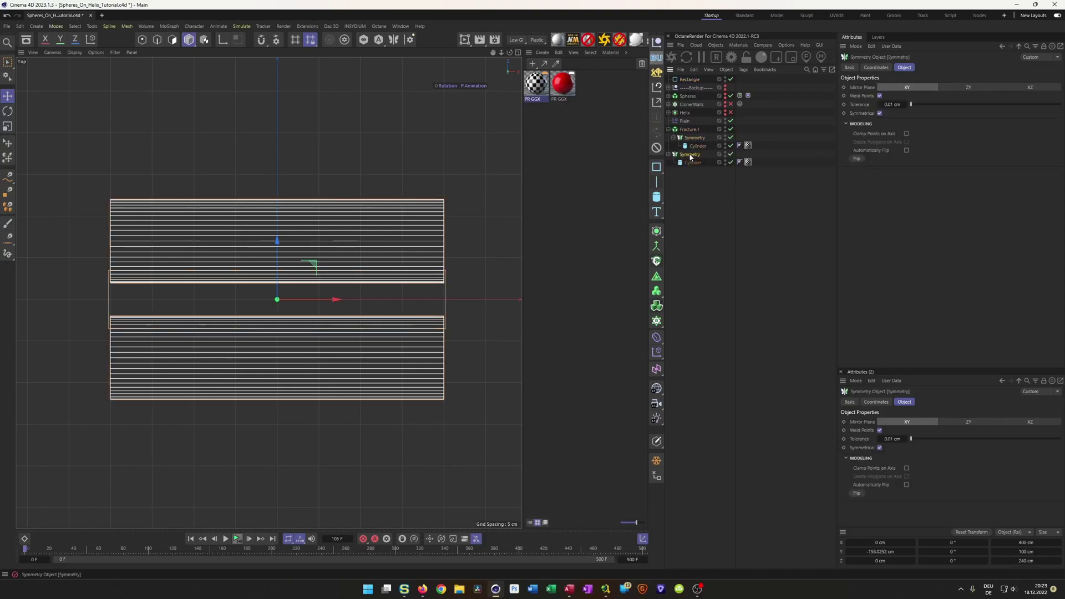
key(Delete)
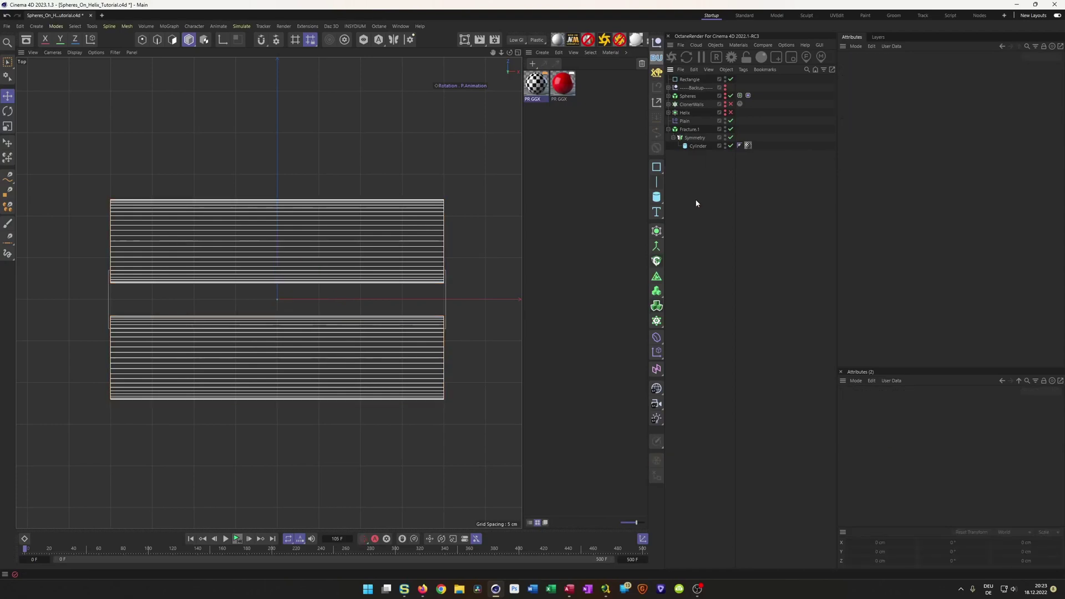
- Place the rectangle at the end of the object hierarchy and nest it in a new Symmetry object with mirror plane XY
drag(710, 109, 693, 149)
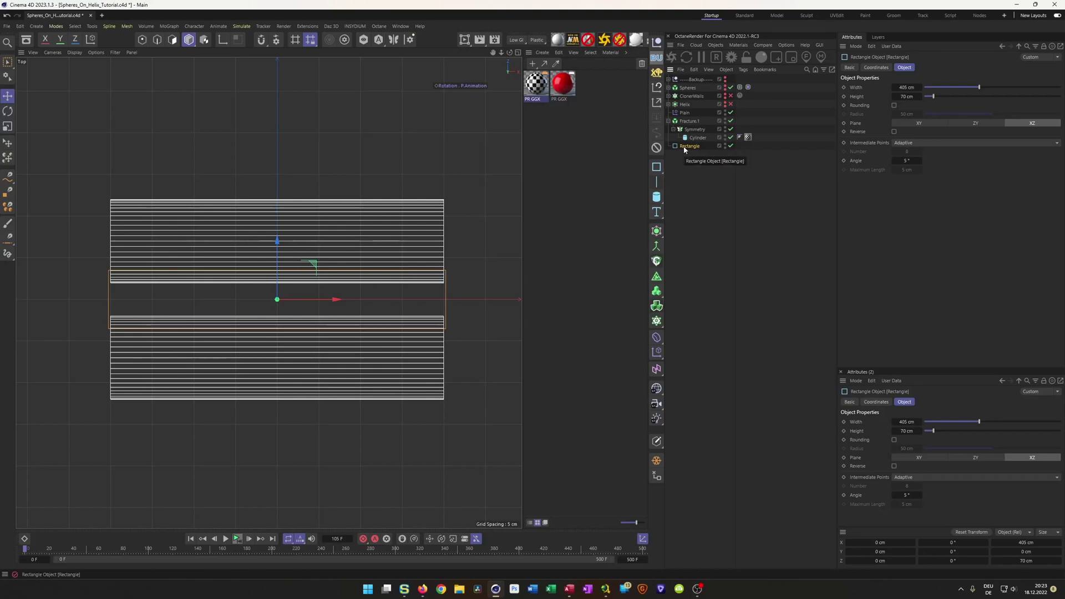
click(657, 231)
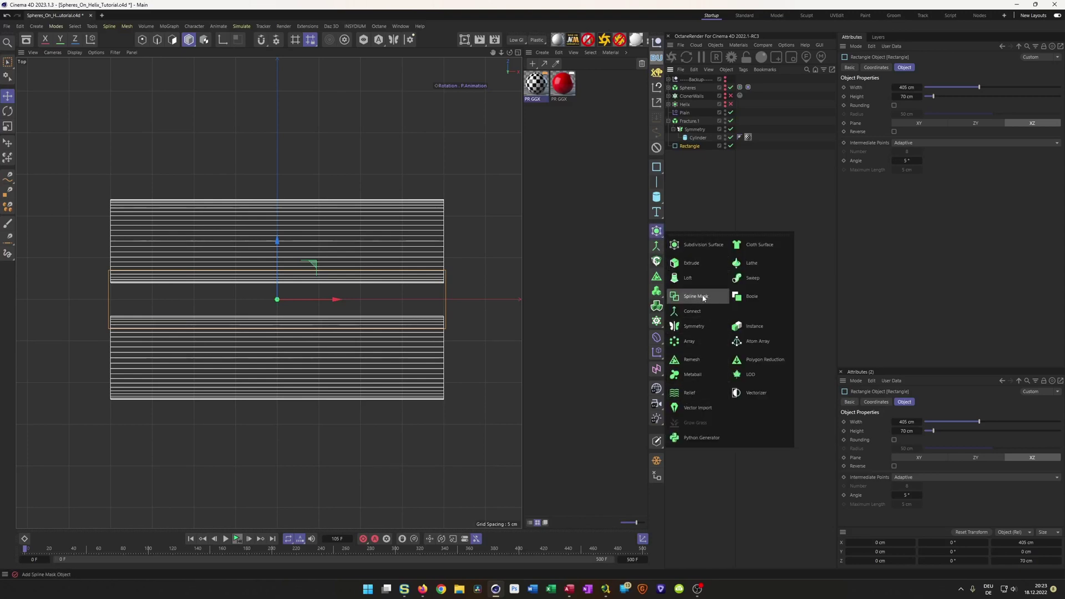
alt+click(692, 327)
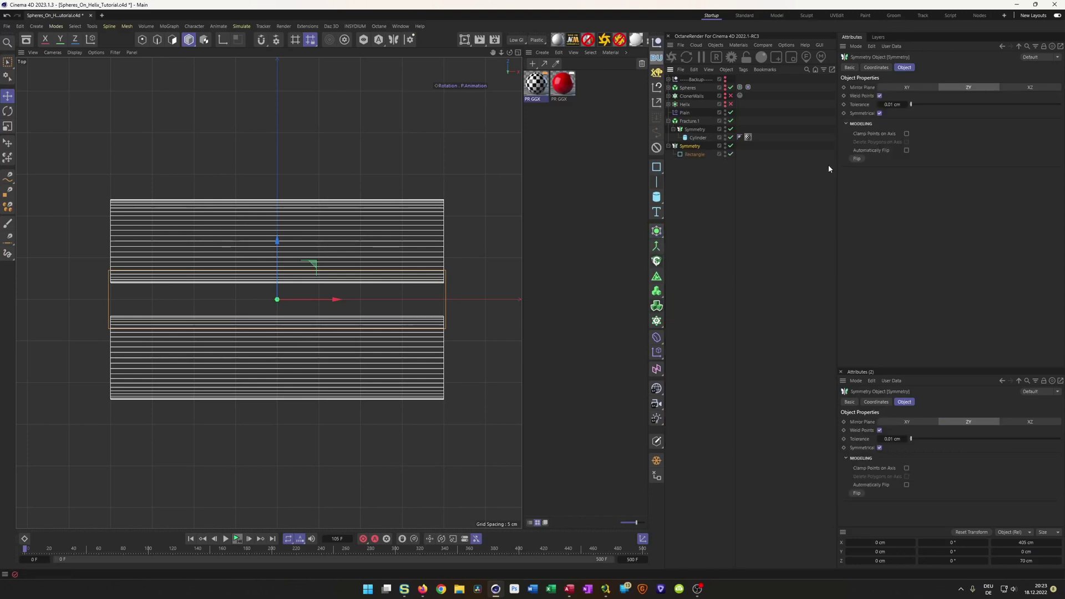
click(925, 88)
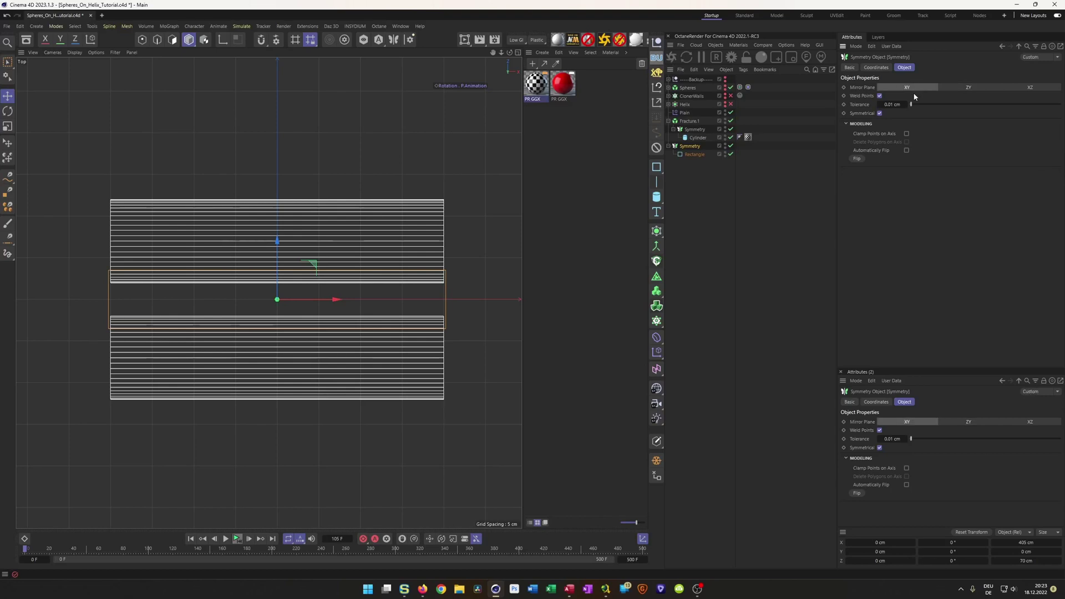
- Set the rectangle's Z position to -70 cm
click(693, 155)
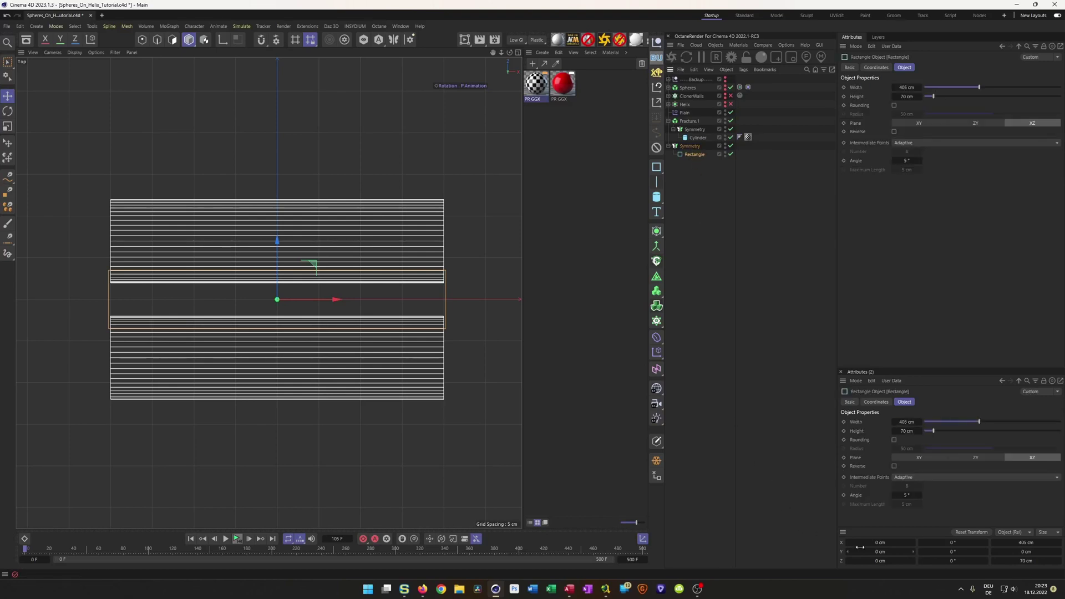
click(876, 67)
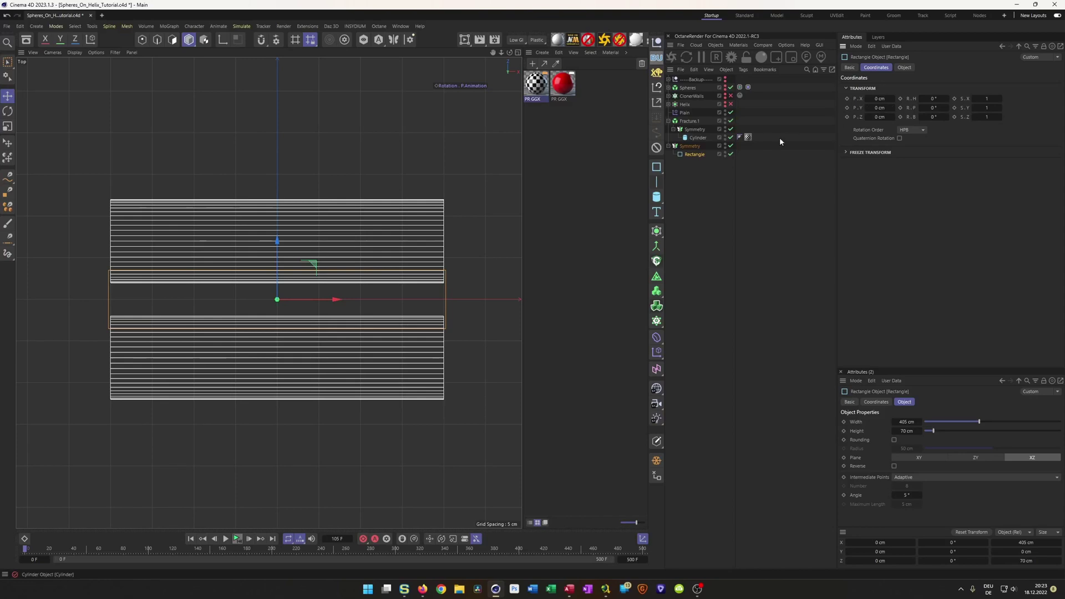
drag(277, 241, 276, 303)
click(879, 116)
text(-70)
key(Return)
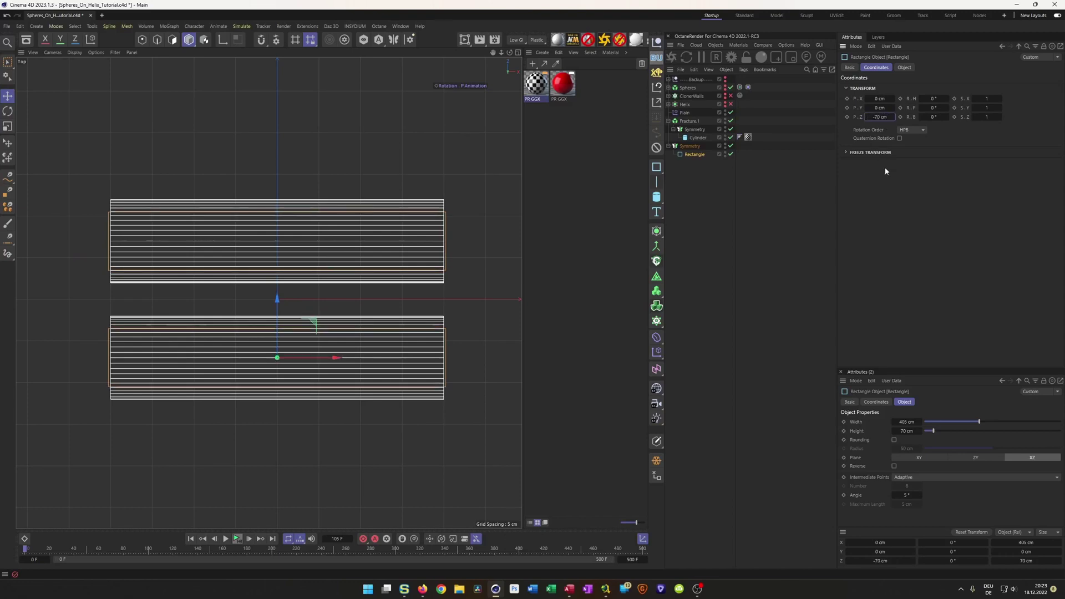
- Set the height of the rectangle in the Symmetry object to 105 cm so it encloses the cylinder
click(904, 67)
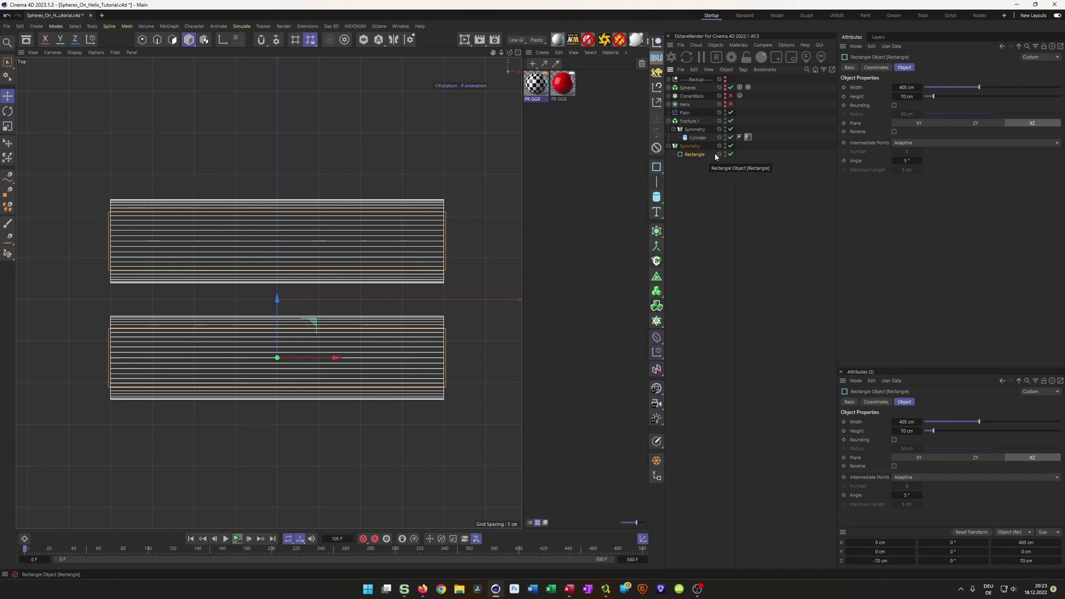
click(906, 97)
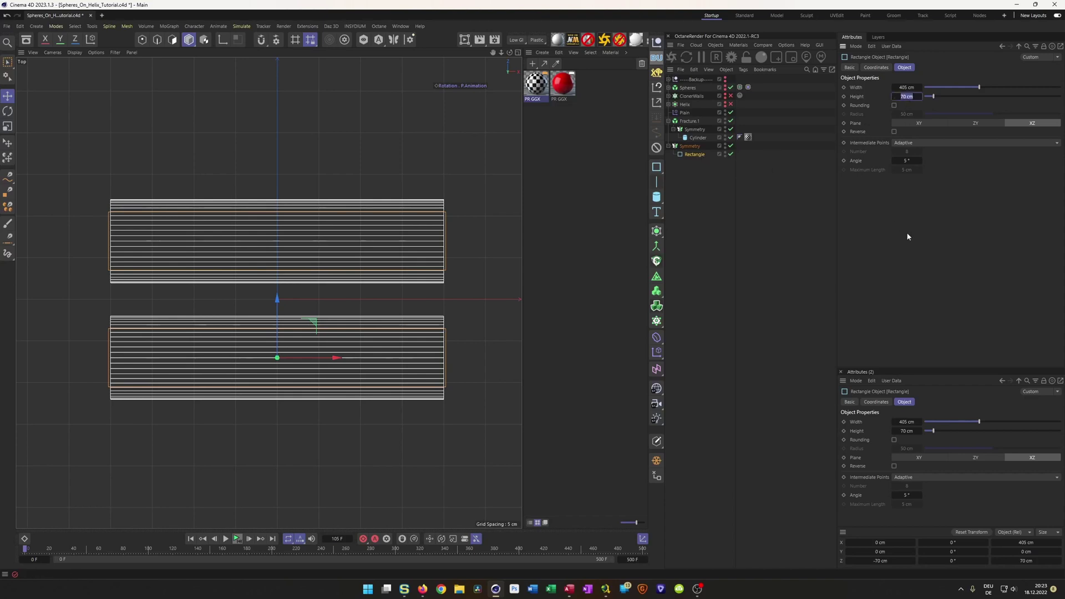
text(100)
key(Return)
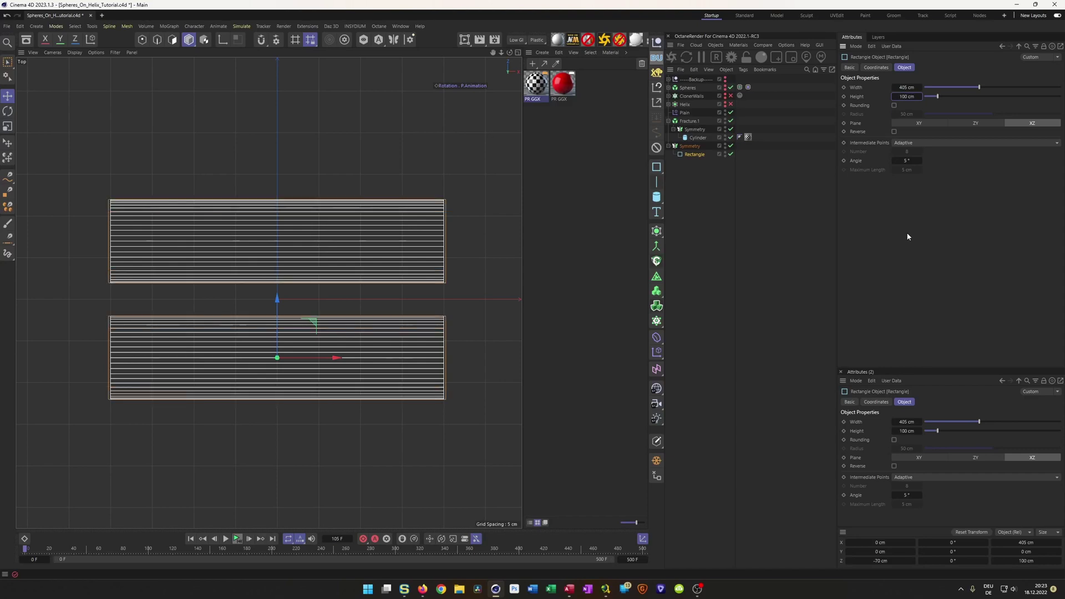
text(105)
key(Return)
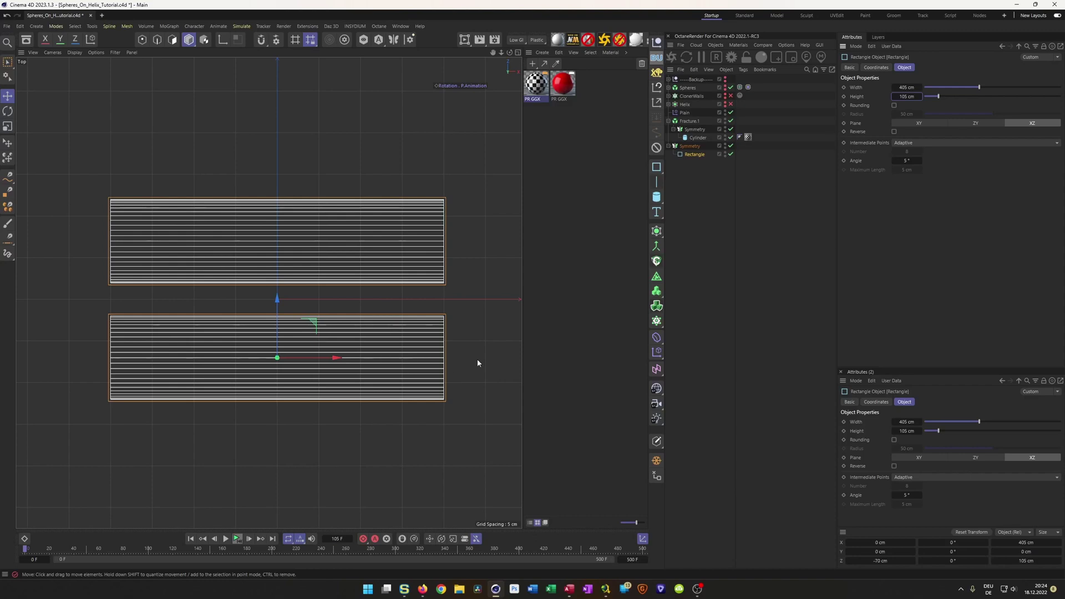
- Create a second rectangle spline in the XZ plane and place it directly above the Symmetry object holding the first rectangle
click(668, 146)
click(669, 146)
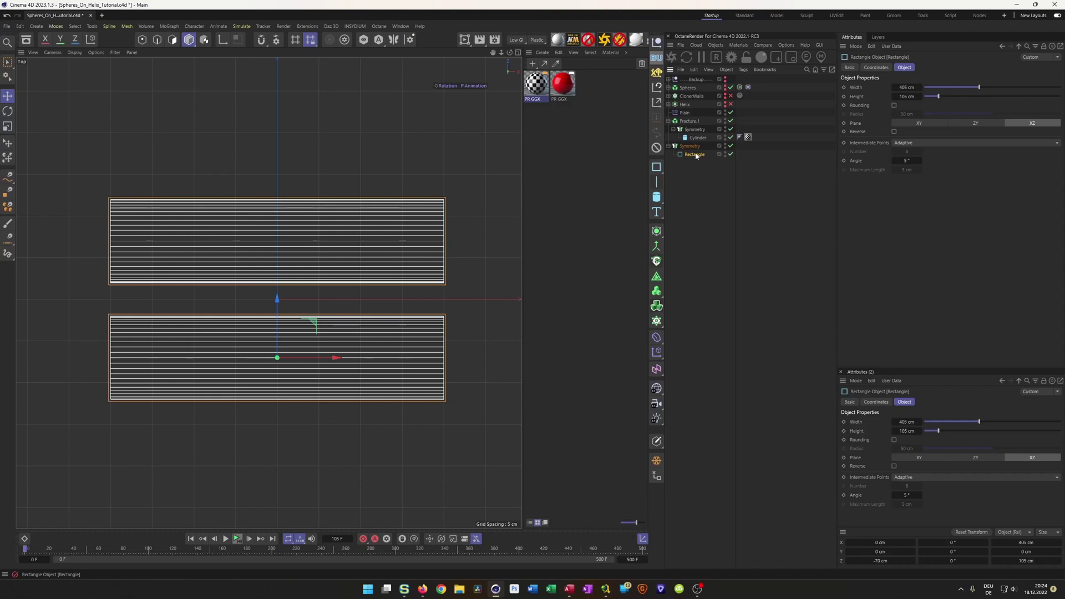
click(657, 167)
drag(689, 79, 685, 229)
click(669, 145)
drag(672, 148, 690, 161)
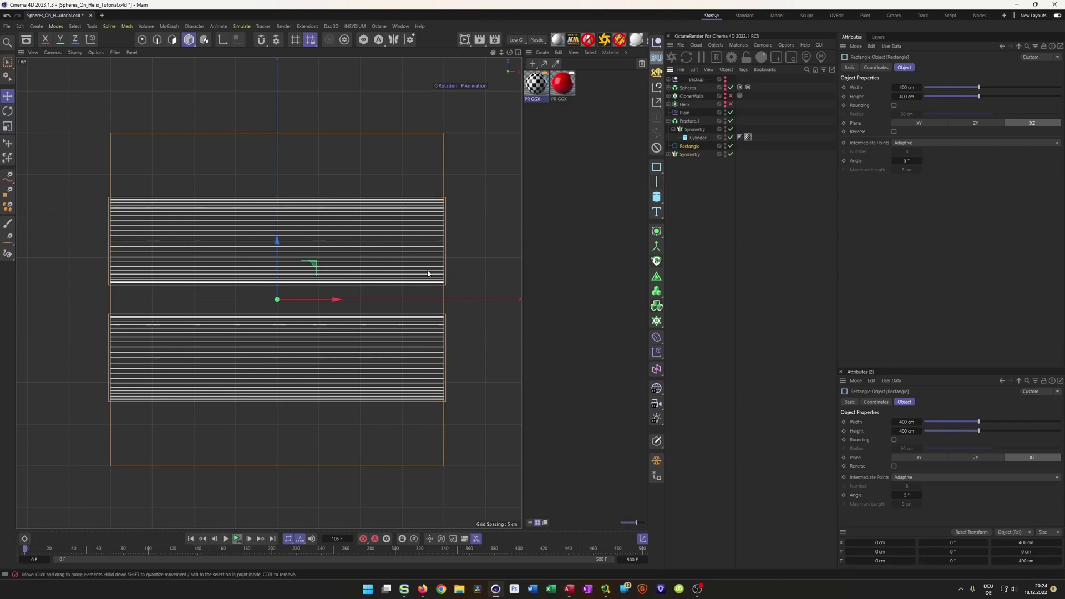
- Set the outer rectangle's width to 500 cm and its height to 300 cm
drag(906, 88, 962, 88)
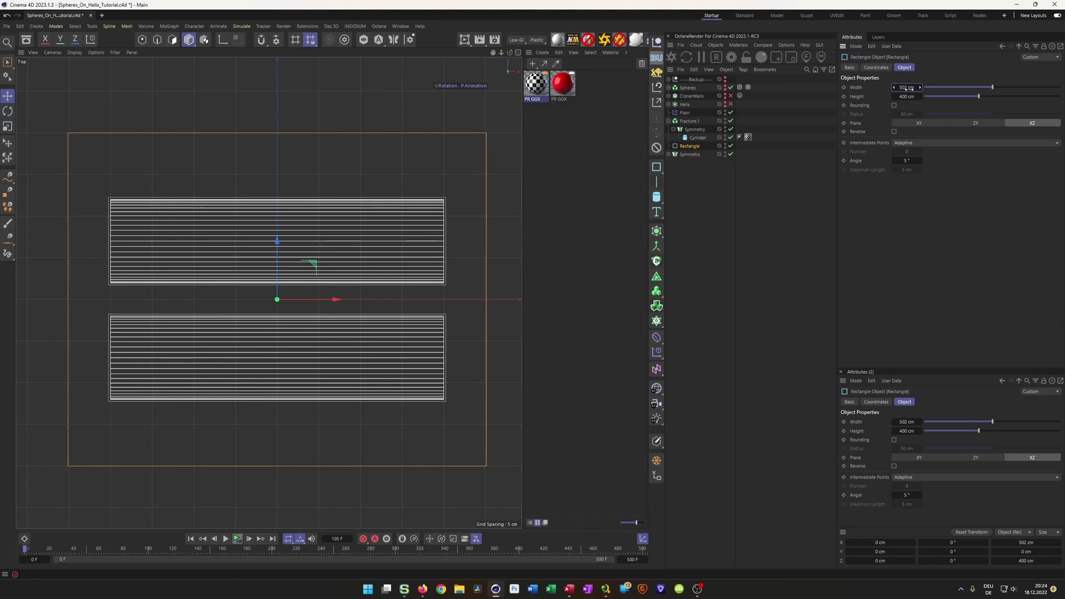
click(906, 87)
text(500)
key(Return)
drag(906, 96, 871, 97)
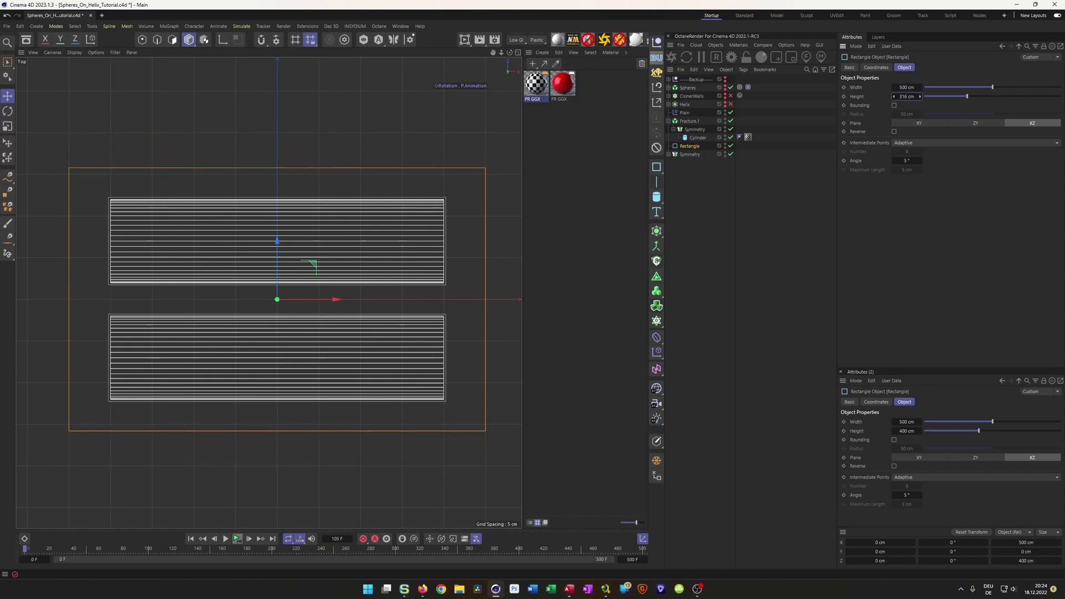
double_click(910, 97)
text(300)
key(Return)
- Reduce the outer rectangle's width to 450 cm
double_click(906, 87)
key(Return)
drag(906, 87, 889, 87)
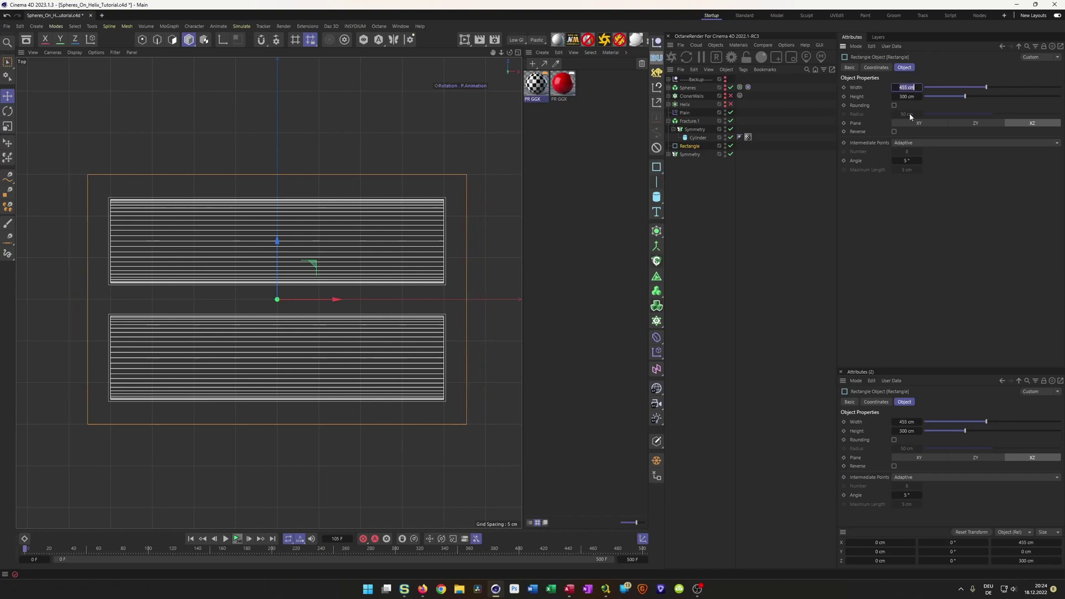
text(5)
key(BackSpace)
key(BackSpace)
key(BackSpace)
text(450)
key(Return)
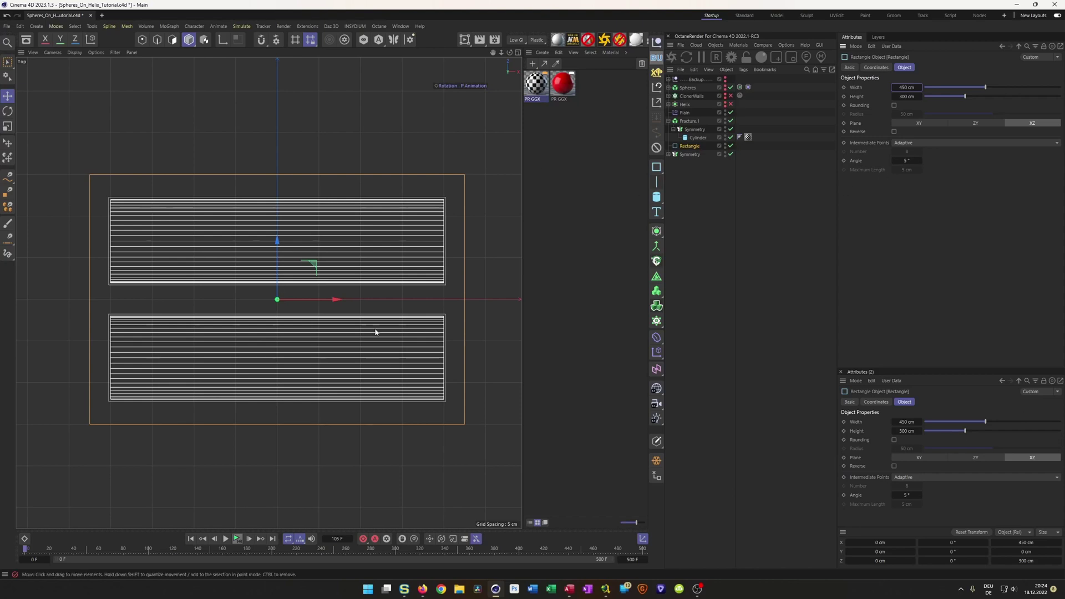
- Nest the Symmetry object with the inner rectangle in a new Connect object
click(686, 155)
click(669, 154)
click(669, 154)
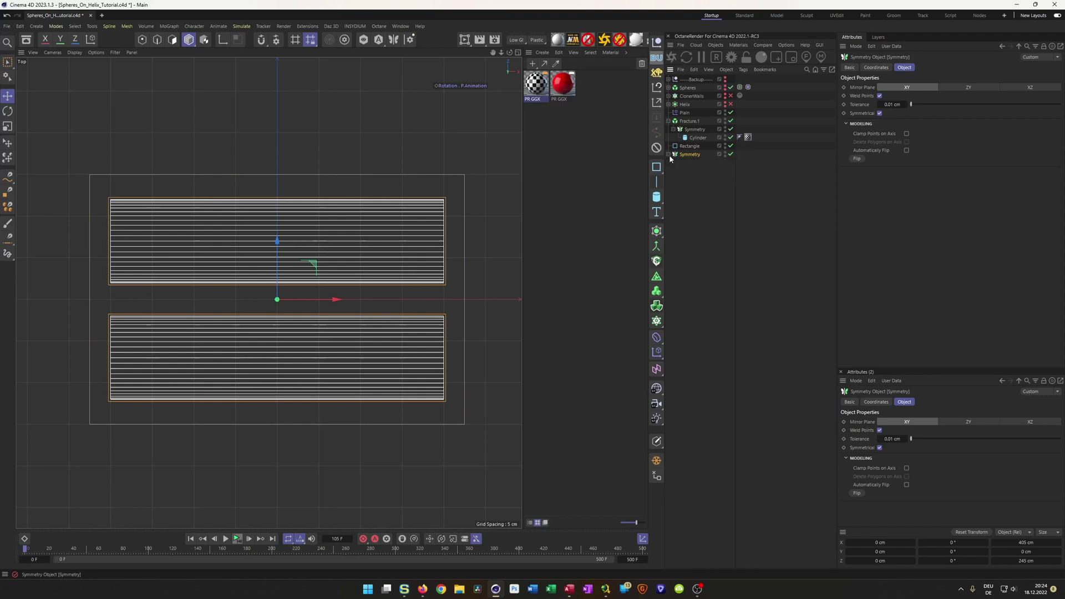
alt+click(656, 245)
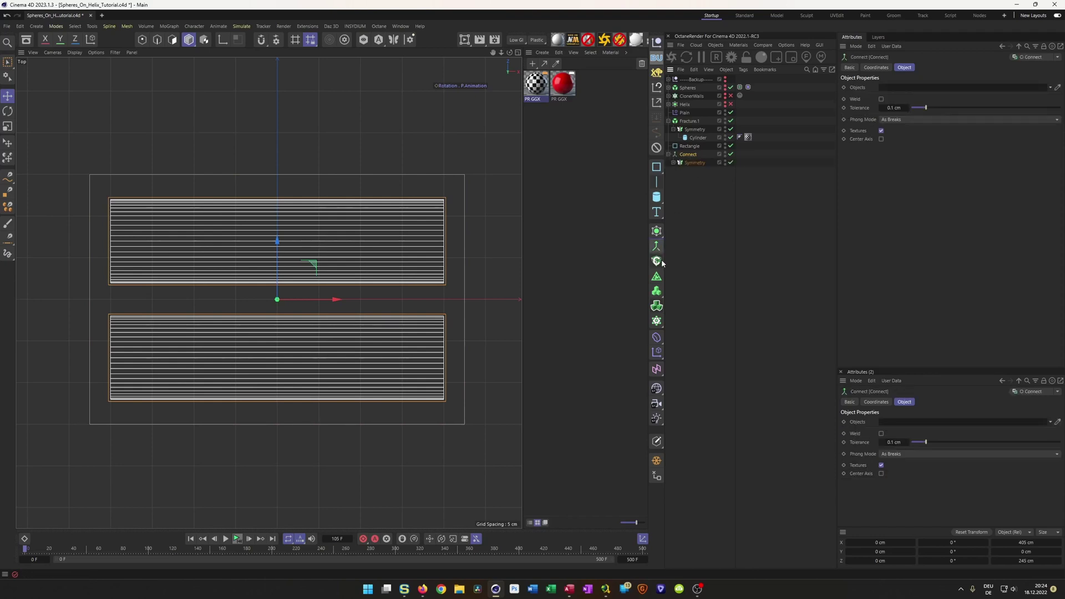
- Set the intermediate points of both the inner and the outer rectangle to None
click(686, 147)
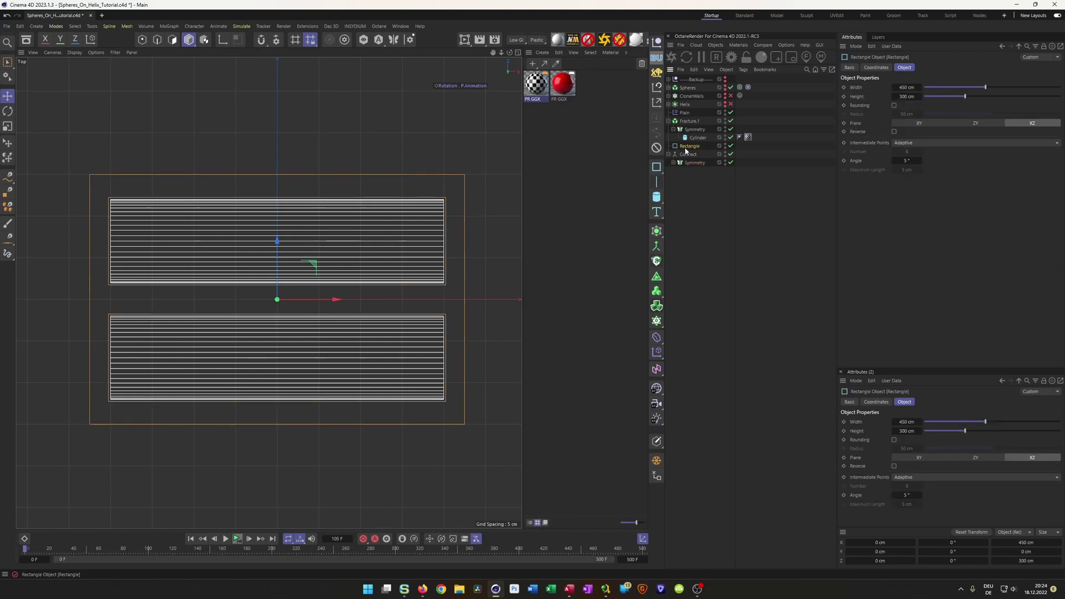
click(673, 163)
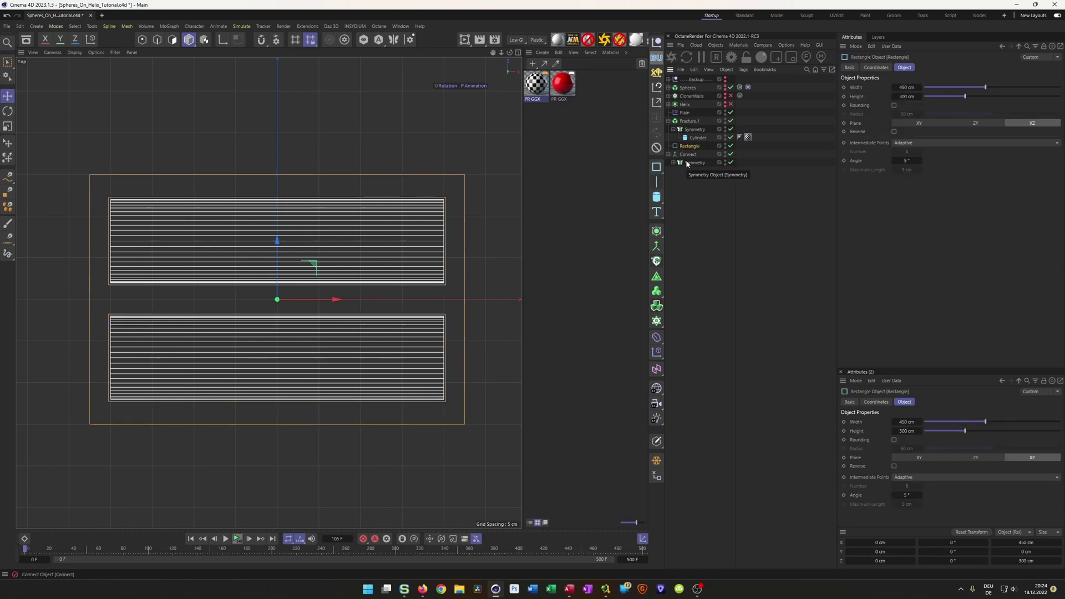
click(698, 171)
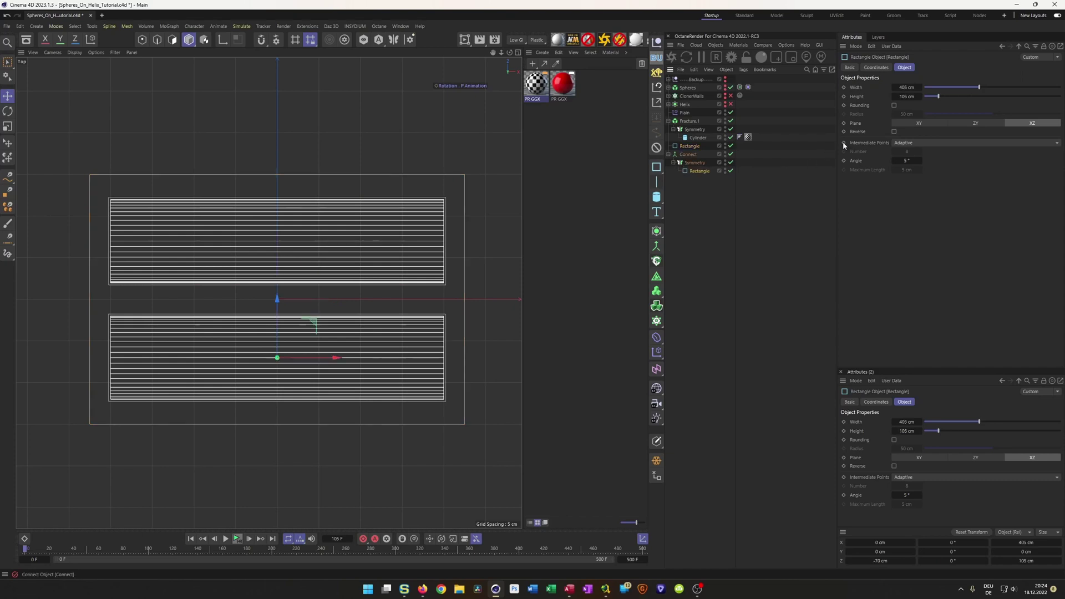
click(908, 145)
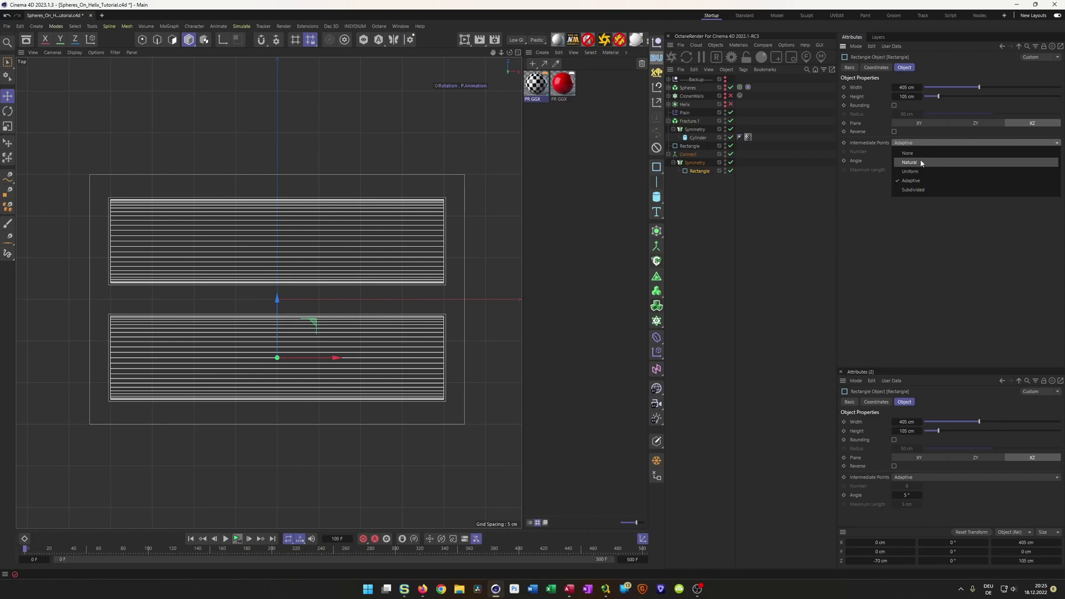
click(922, 153)
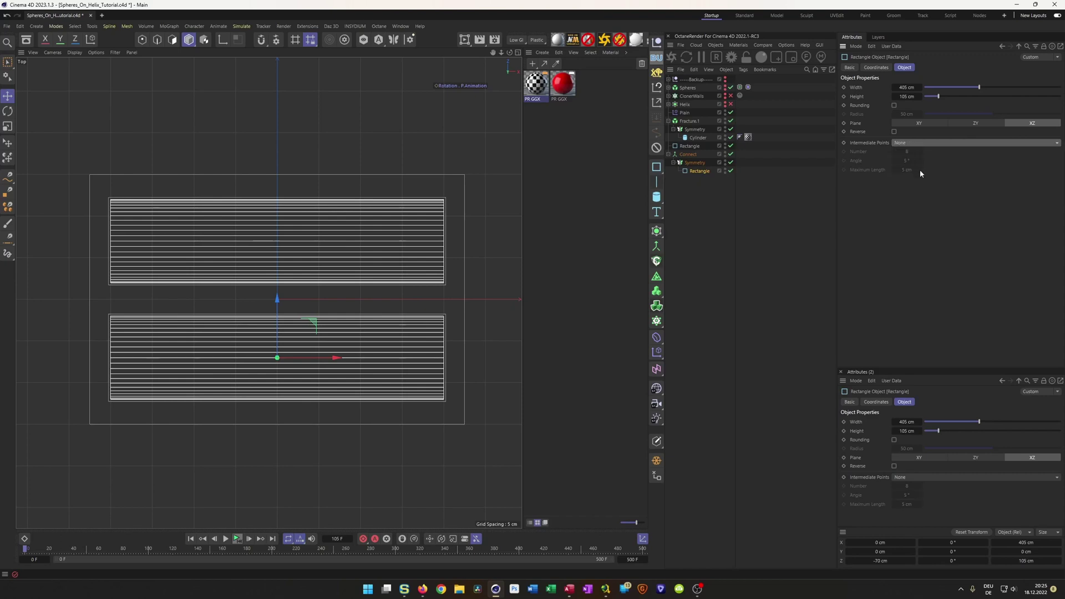
click(689, 146)
click(913, 142)
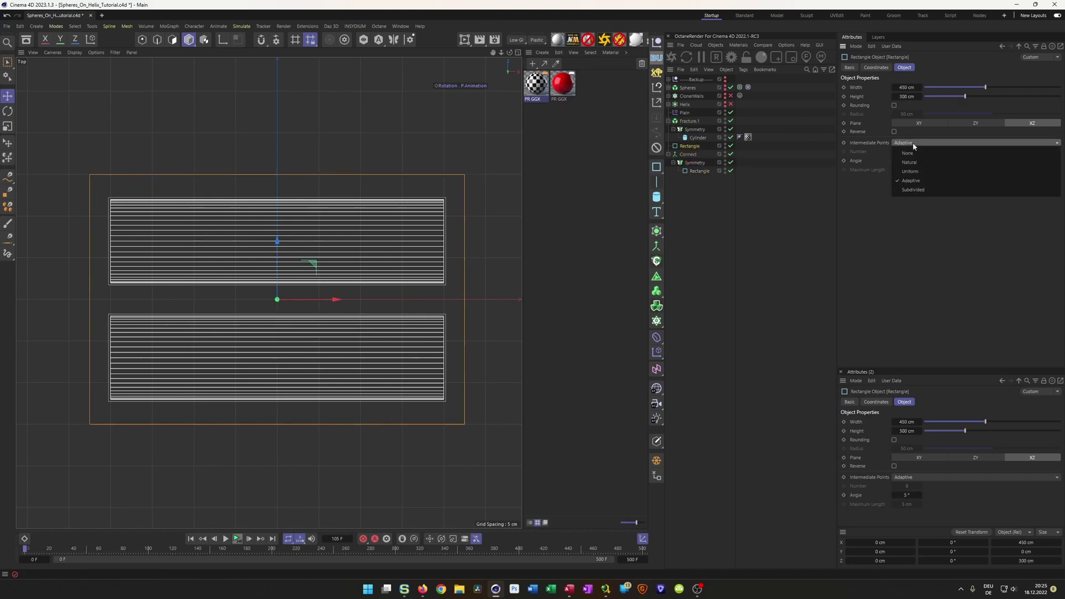
click(917, 152)
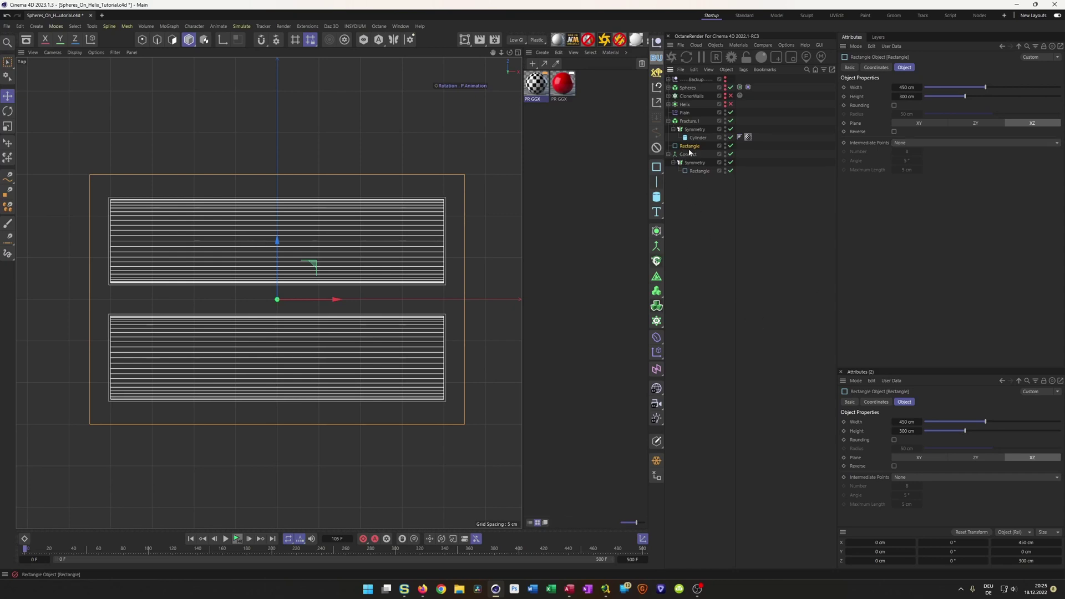
- Create a Spline Mask and nest the outer rectangle and the Connect object inside it
click(657, 231)
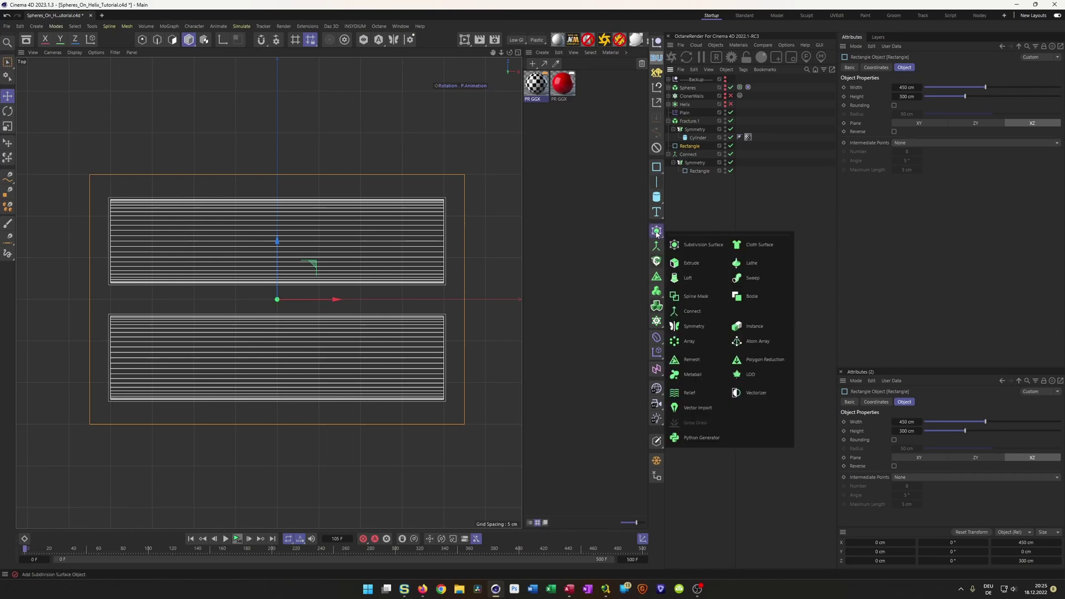
click(692, 294)
click(669, 162)
drag(686, 163, 698, 162)
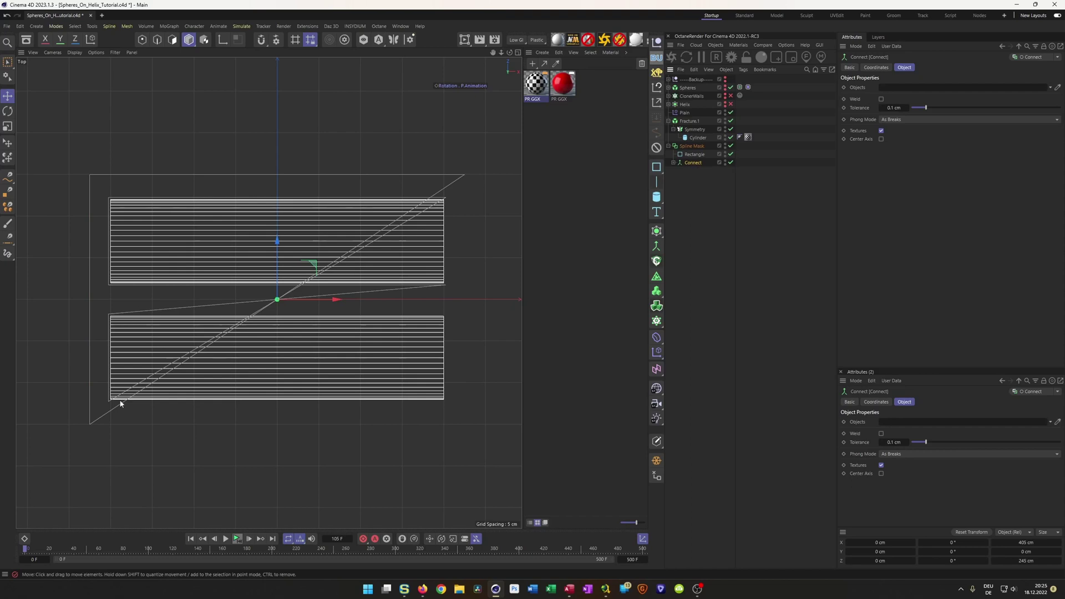
click(692, 146)
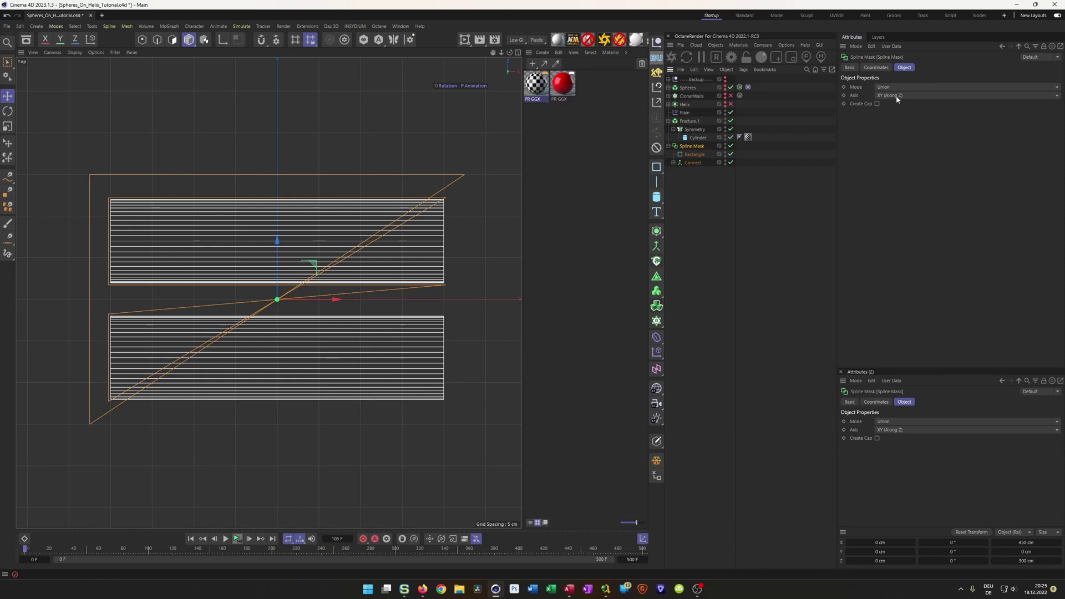
- Set the Spline Mask's axis to XZ (along Y) and its mode to Or
middle_click(333, 221)
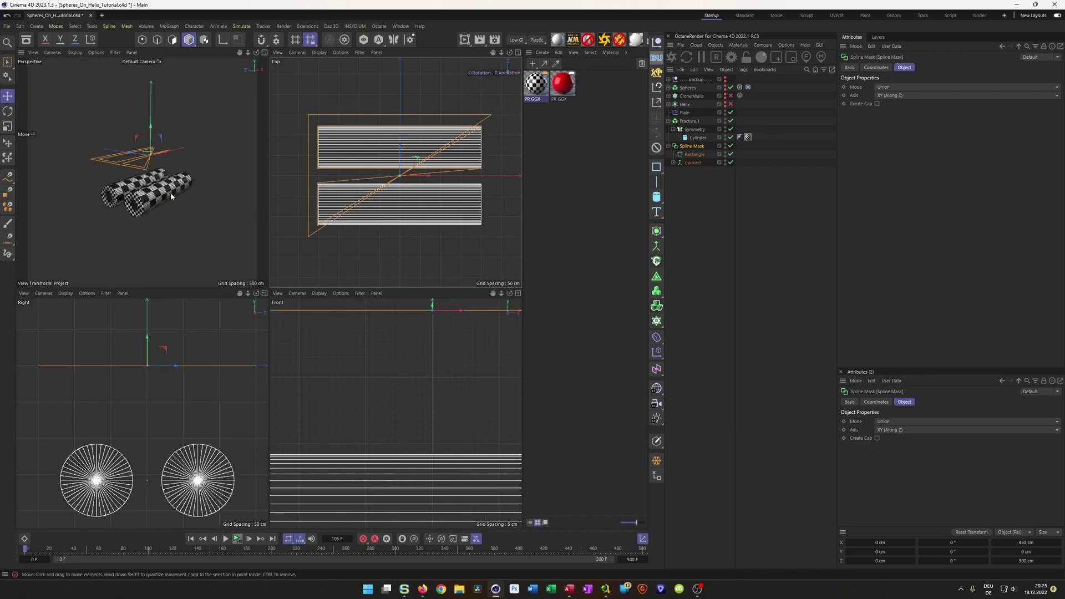
middle_click(368, 209)
click(901, 97)
click(933, 115)
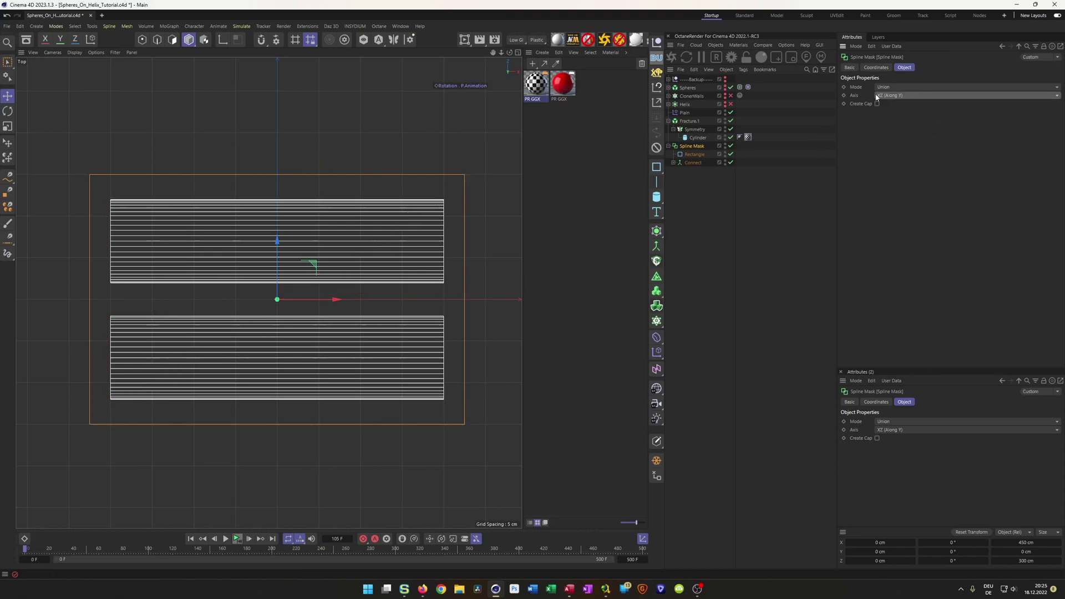
click(904, 87)
click(937, 135)
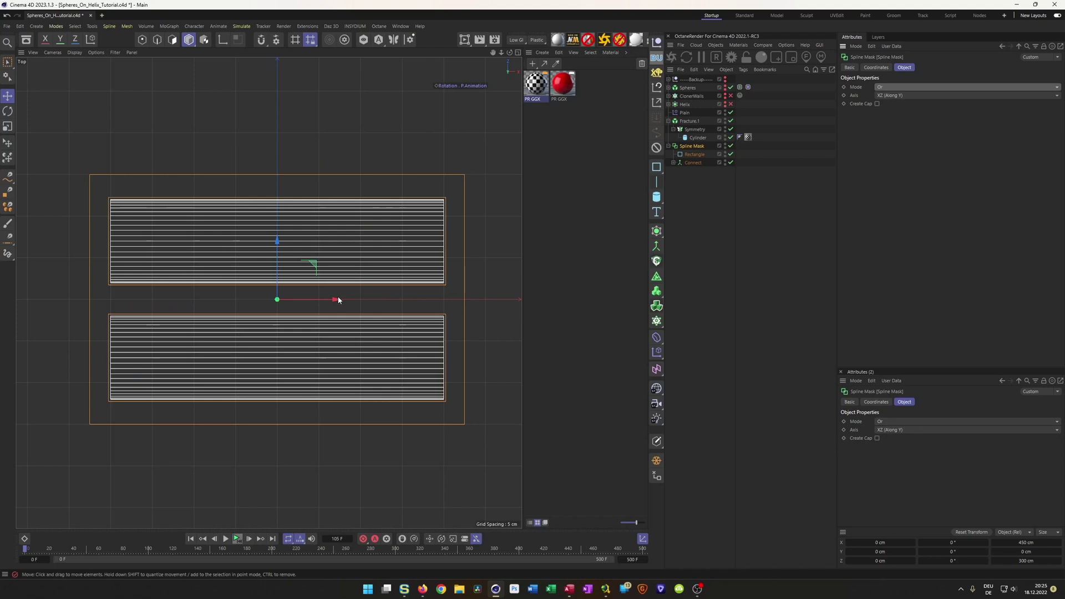
- Nest the Spline Mask in a new Extrude object
middle_click(199, 320)
middle_click(175, 240)
alt+drag(265, 269, 272, 288)
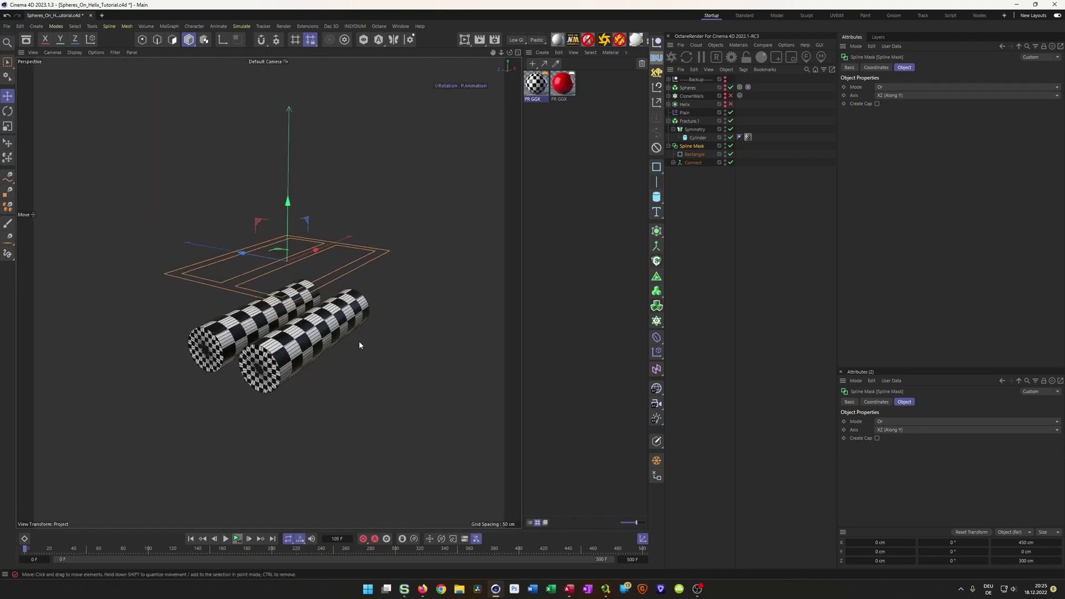
click(668, 146)
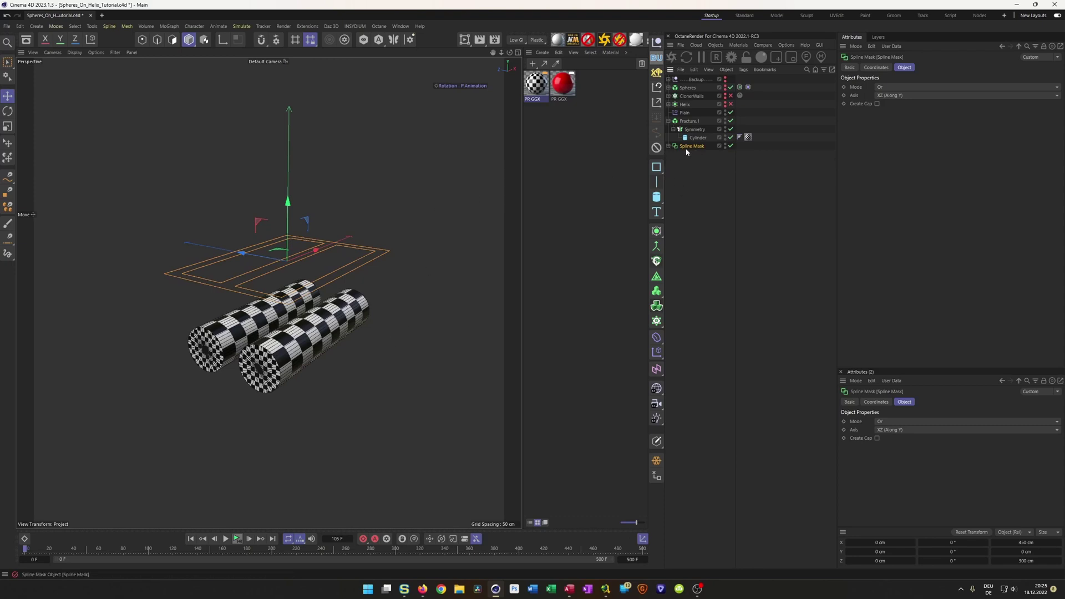
click(657, 230)
alt+click(692, 261)
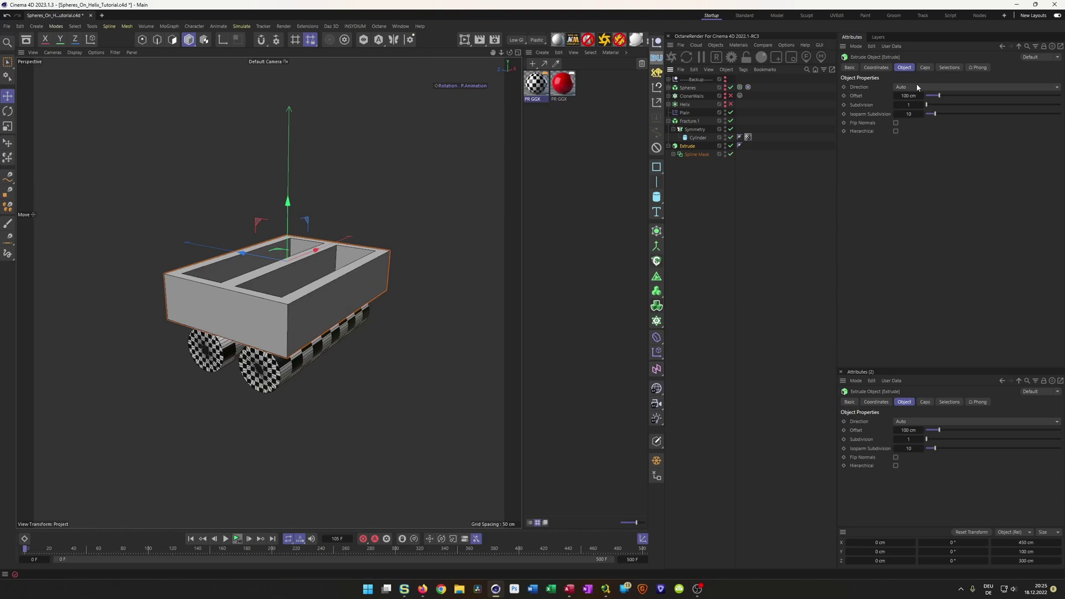
- Set the Extrude direction to Y and the offset to -50 cm
click(917, 87)
click(923, 88)
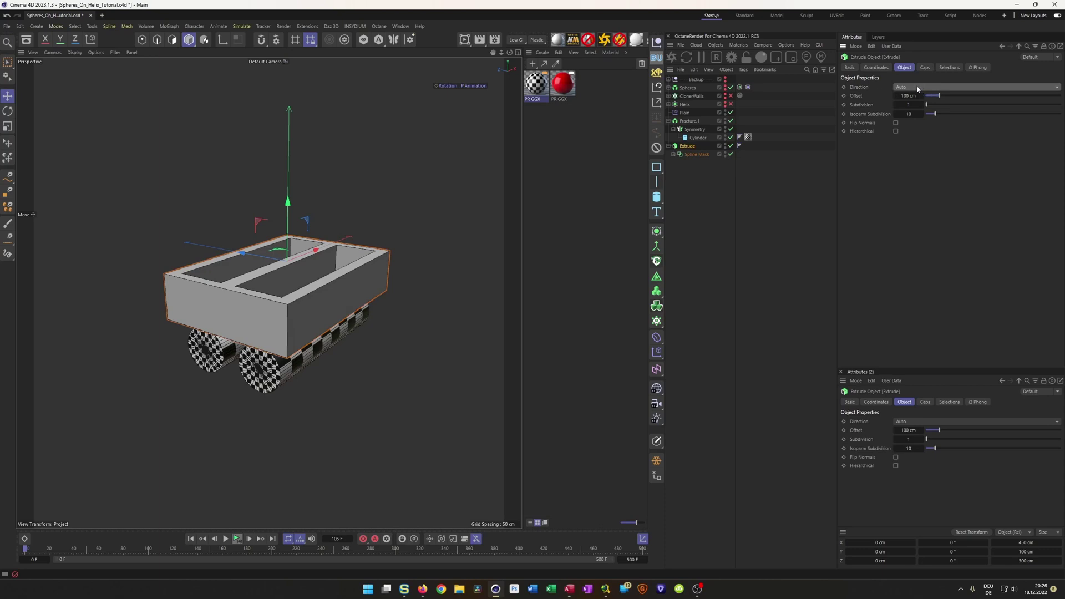
click(918, 88)
click(915, 113)
click(908, 96)
text(-30)
key(Return)
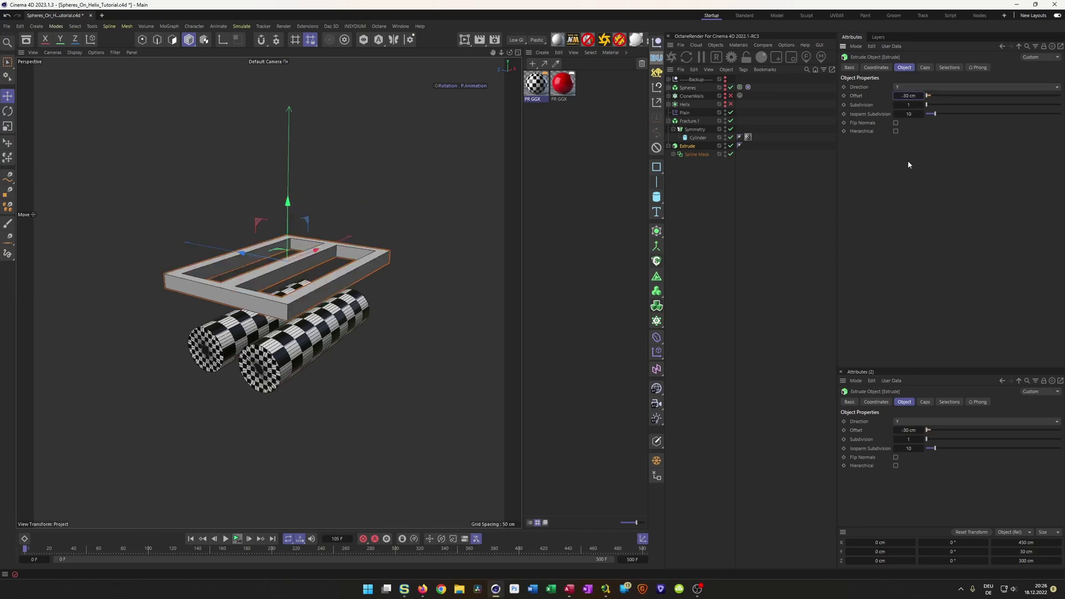
text(-50)
key(Return)
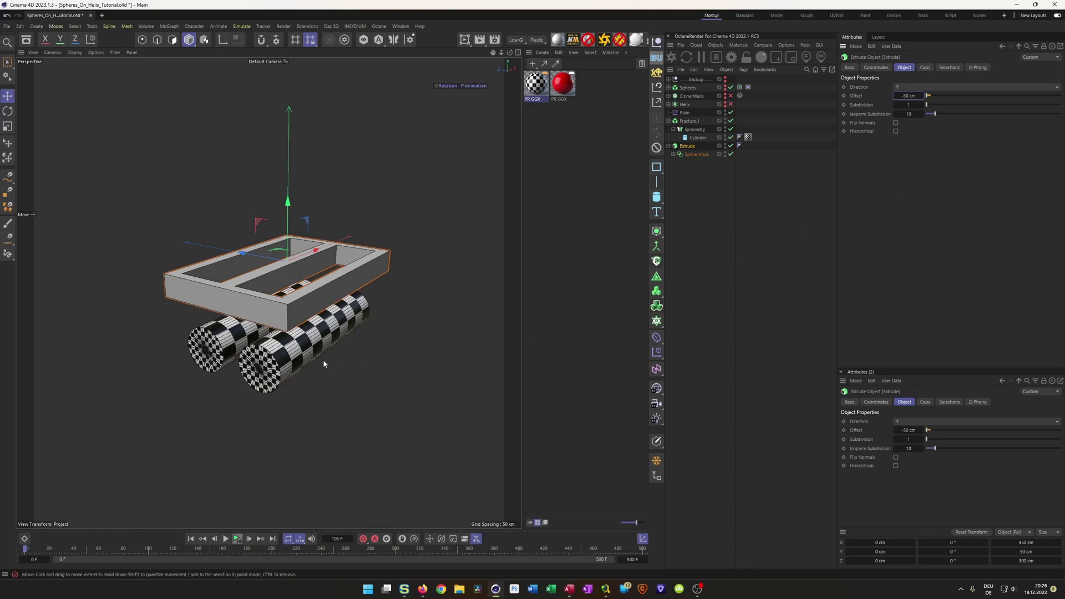
- Lower the Spline Mask in the Right view to the height of the cylinders' centres, at about -158 cm in Y
key(F5)
key(F1)
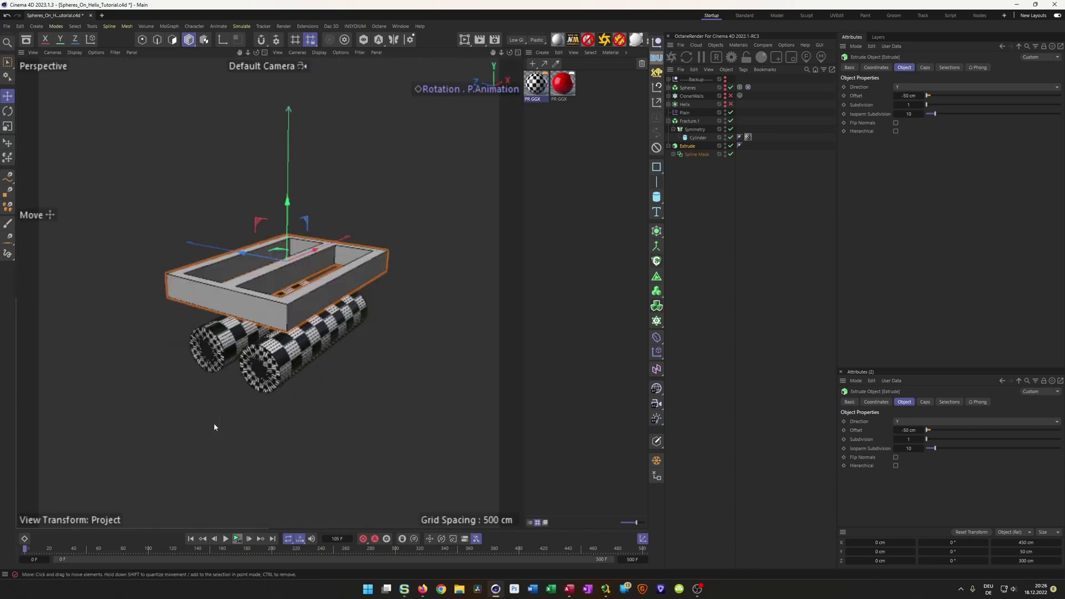
key(F3)
click(399, 265)
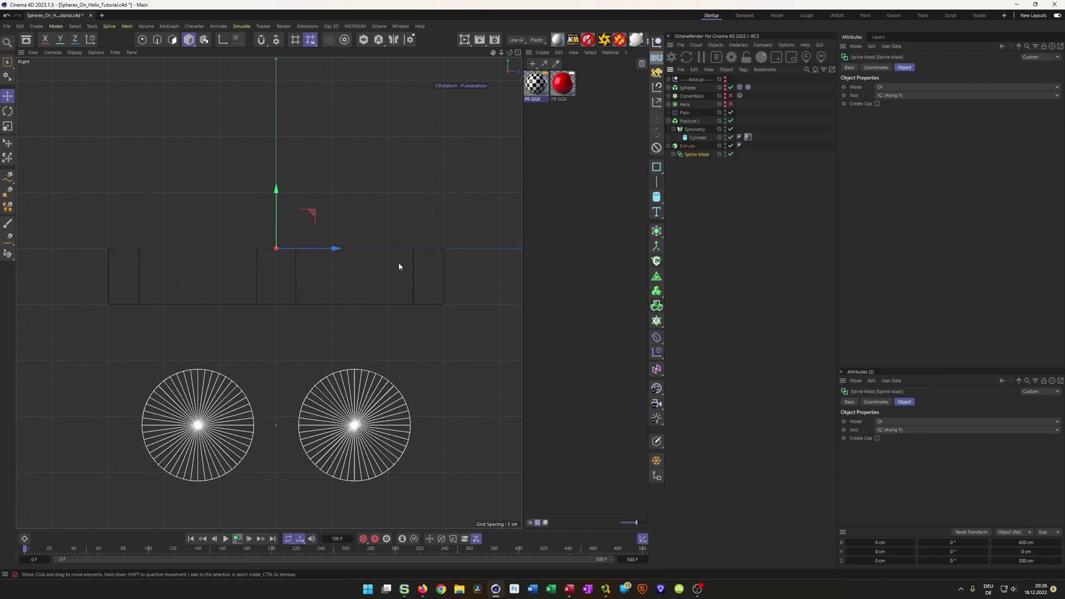
drag(277, 192, 256, 370)
scroll(342, 444, up, 5)
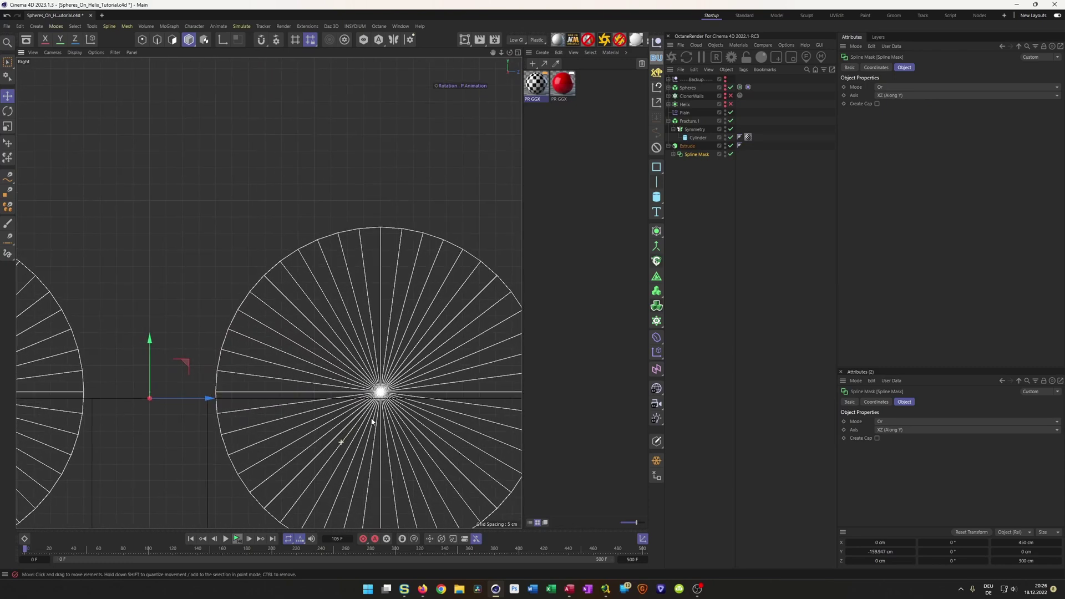
drag(124, 338, 127, 334)
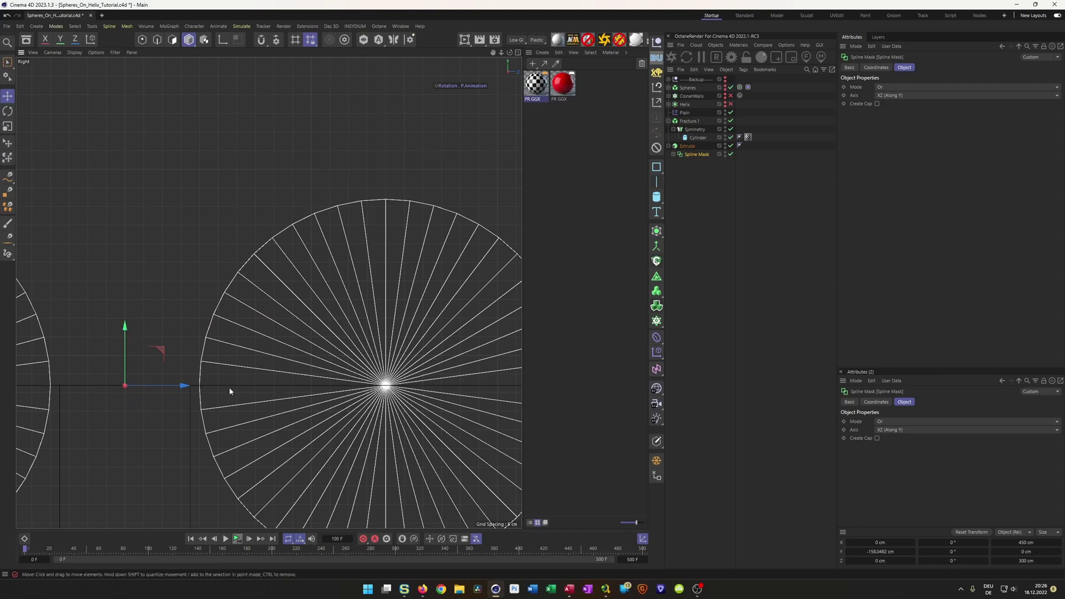
- Set the Spline Mask's Y position to exactly -158 cm
click(885, 551)
text(1)
key(Return)
key(ctrl+z)
click(880, 551)
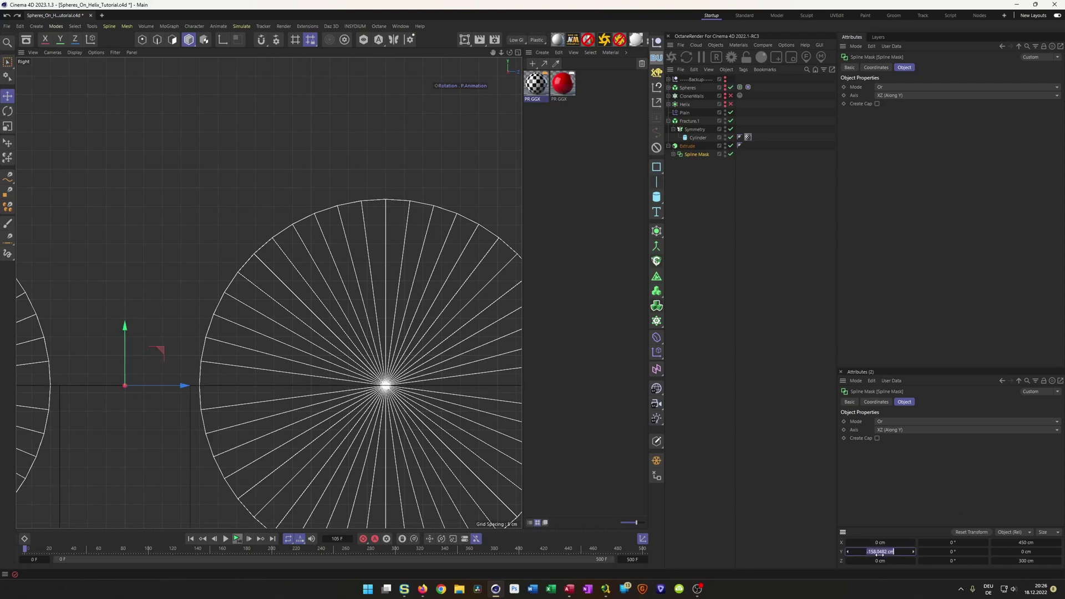
text(-158)
key(Return)
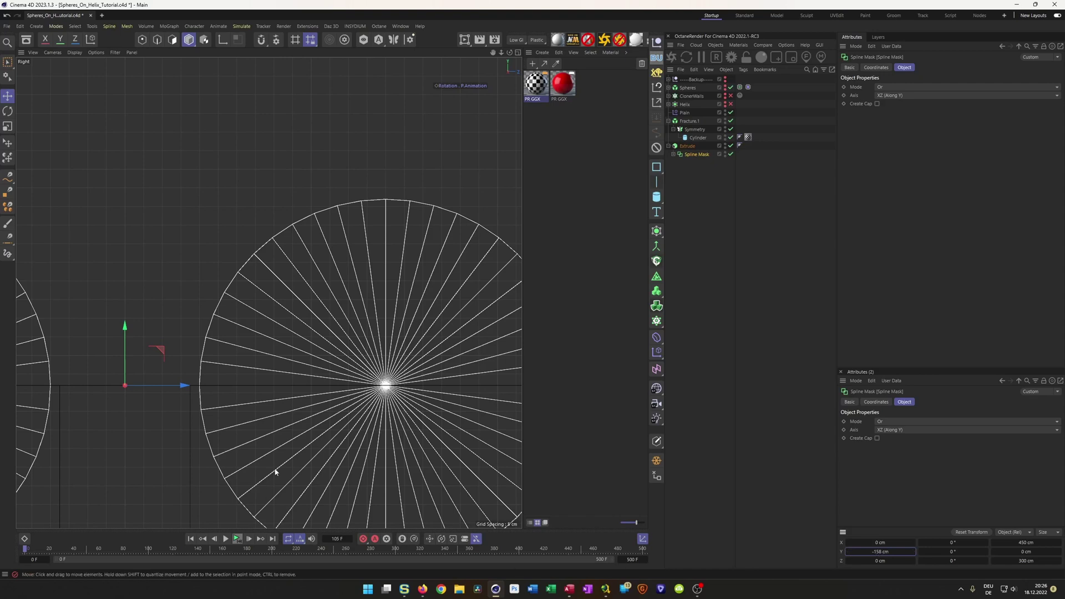
middle_click(287, 403)
middle_click(186, 231)
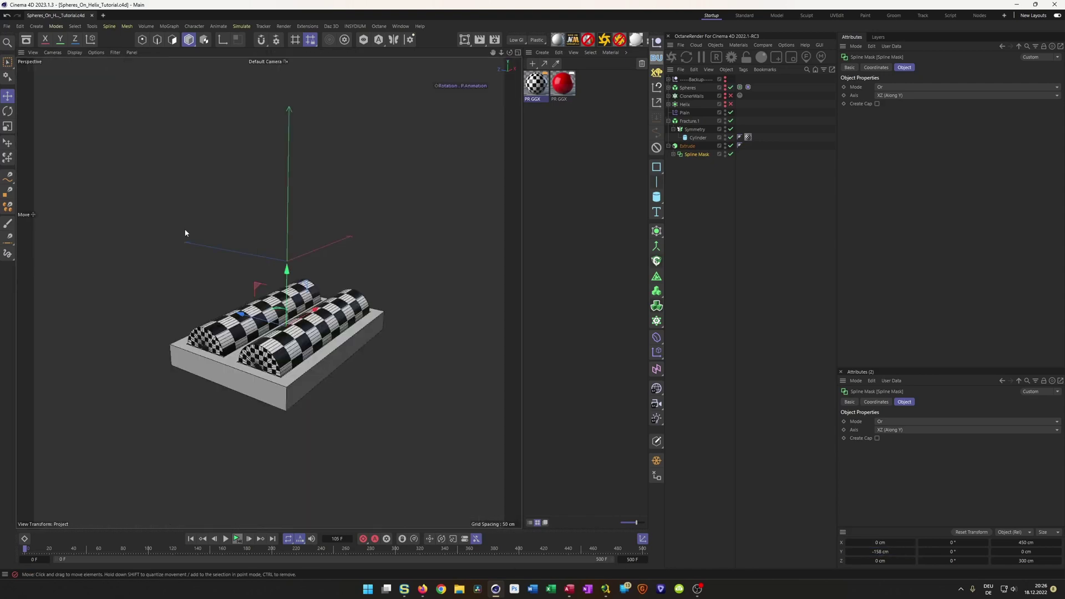
scroll(274, 360, up, 3)
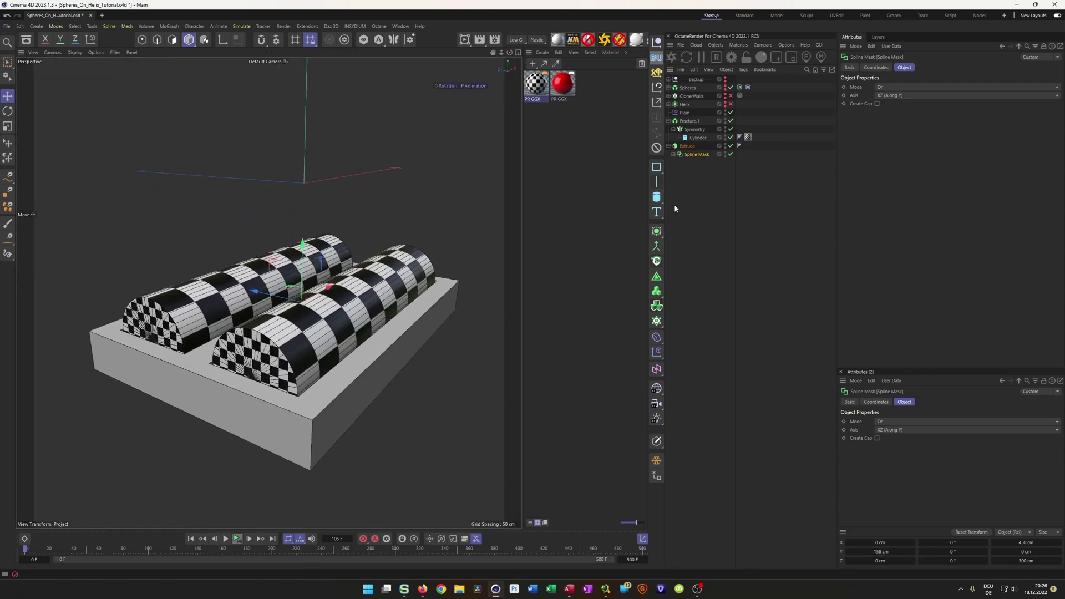
- Enlarge the outer rectangle in the Spline Mask to a width of 481 cm and a height of 326 cm
click(674, 154)
click(698, 163)
mouse_move(906, 88)
mouse_down()
mouse_move(907, 108)
mouse_move(902, 87)
mouse_up()
middle_click(471, 256)
middle_click(414, 226)
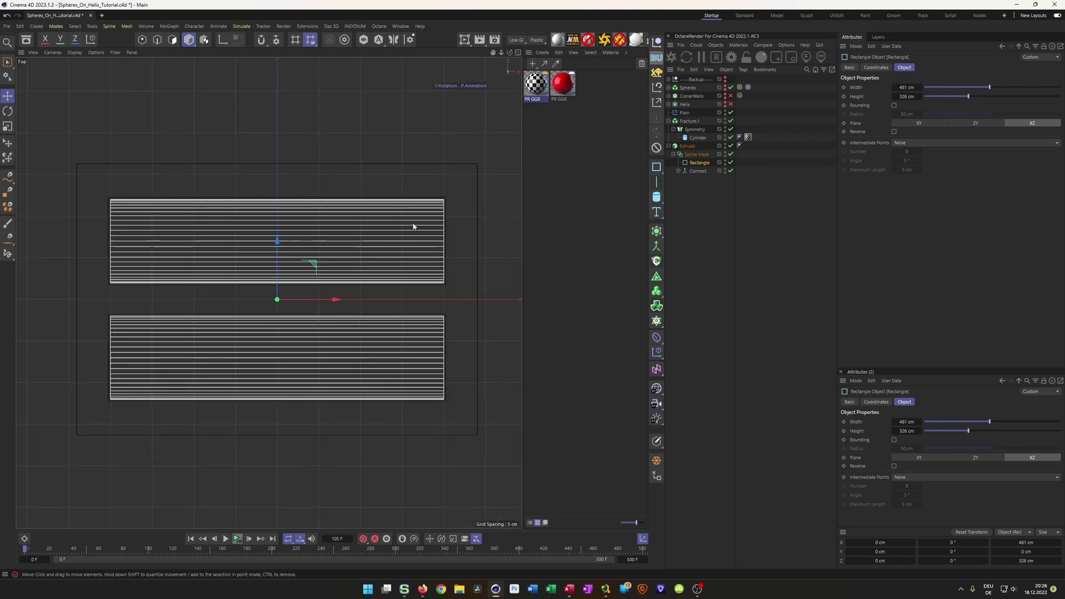
middle_click(304, 286)
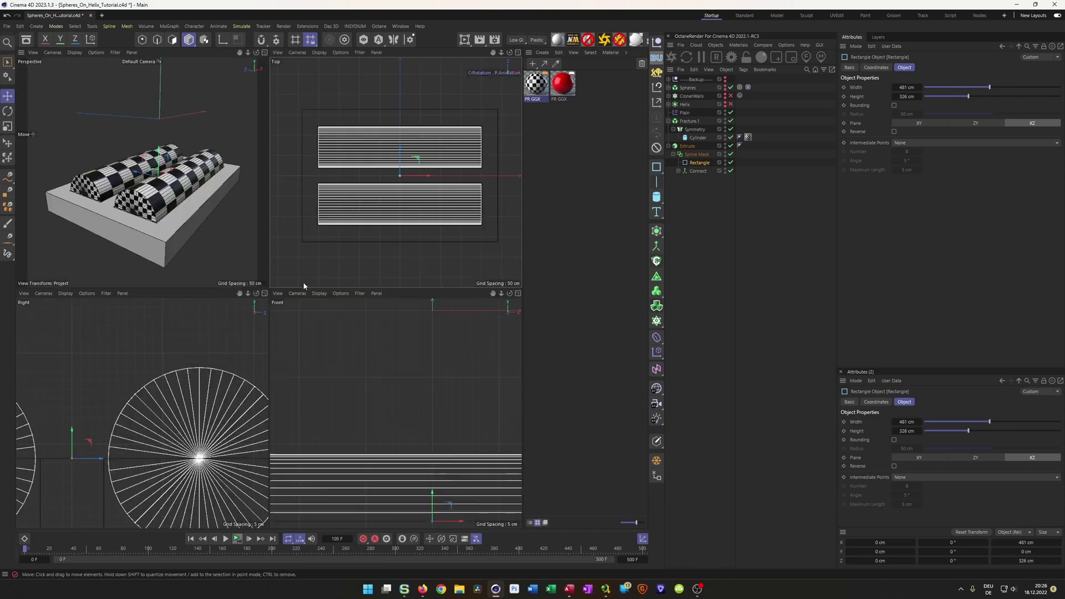
middle_click(217, 237)
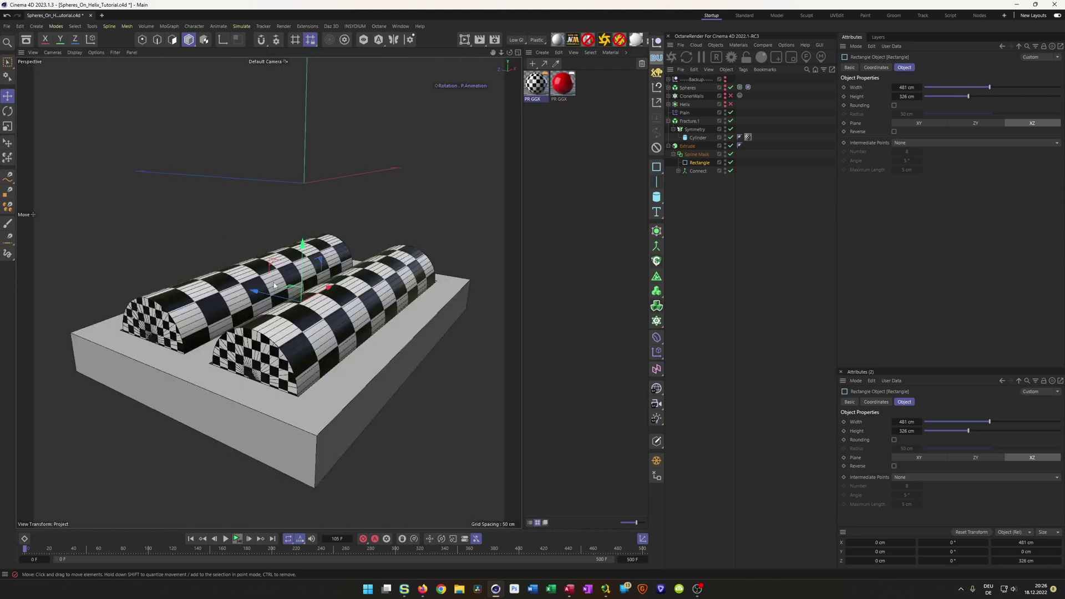
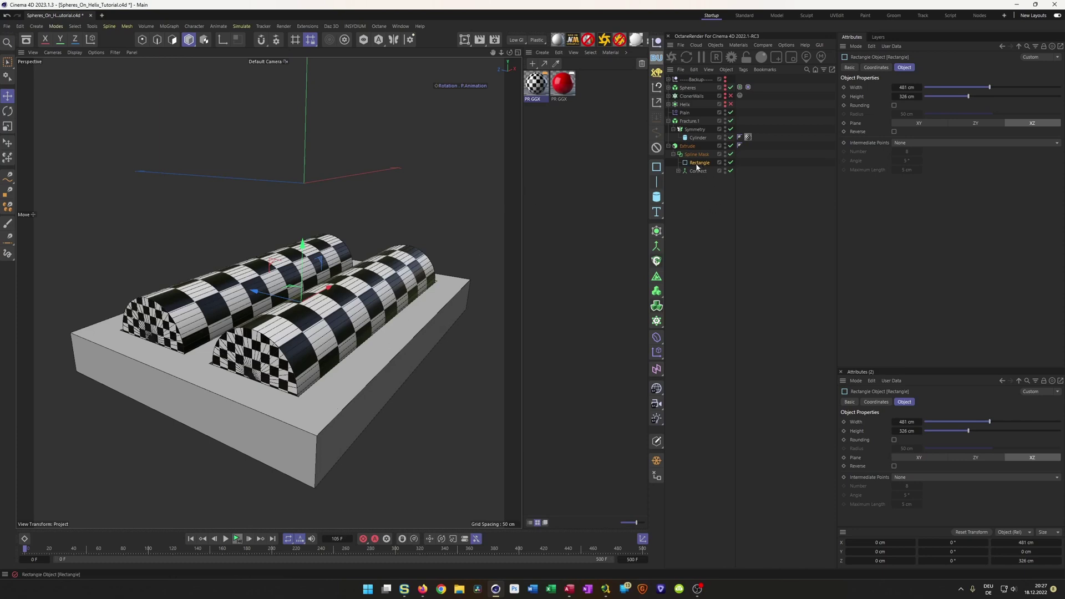
- Give the Extrude's caps a round bevel with a size of about 3.49 cm
click(668, 146)
click(688, 147)
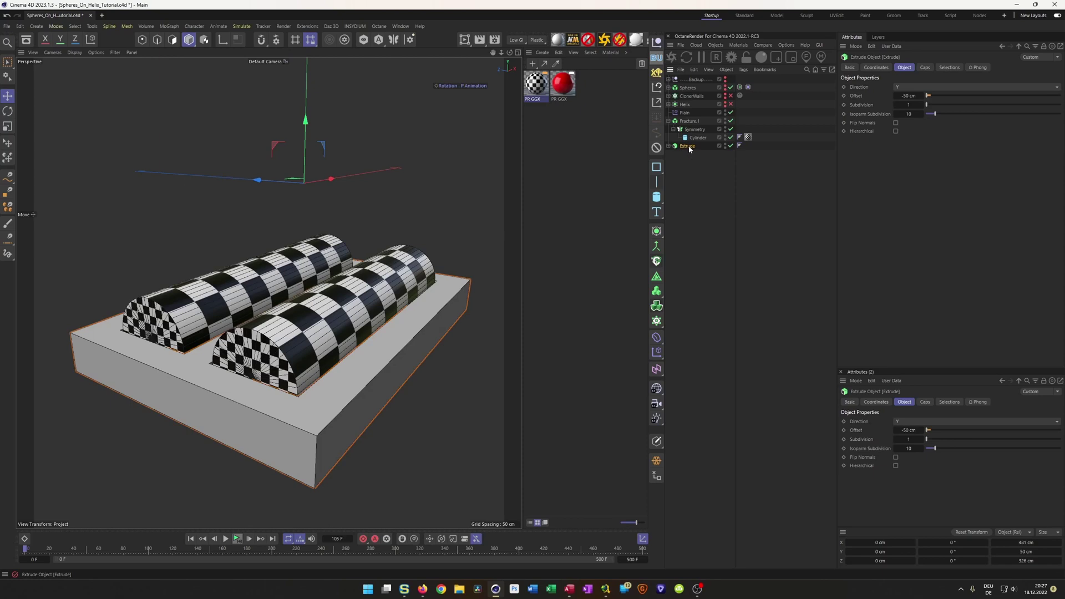
click(925, 67)
drag(898, 136, 902, 137)
drag(916, 136, 962, 136)
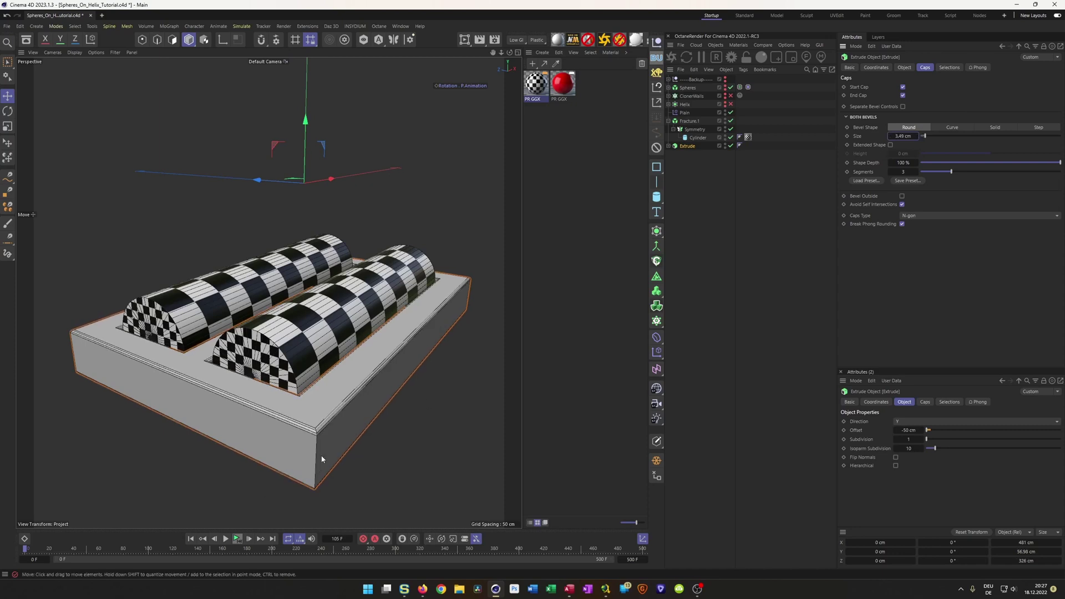
scroll(284, 390, up, 6)
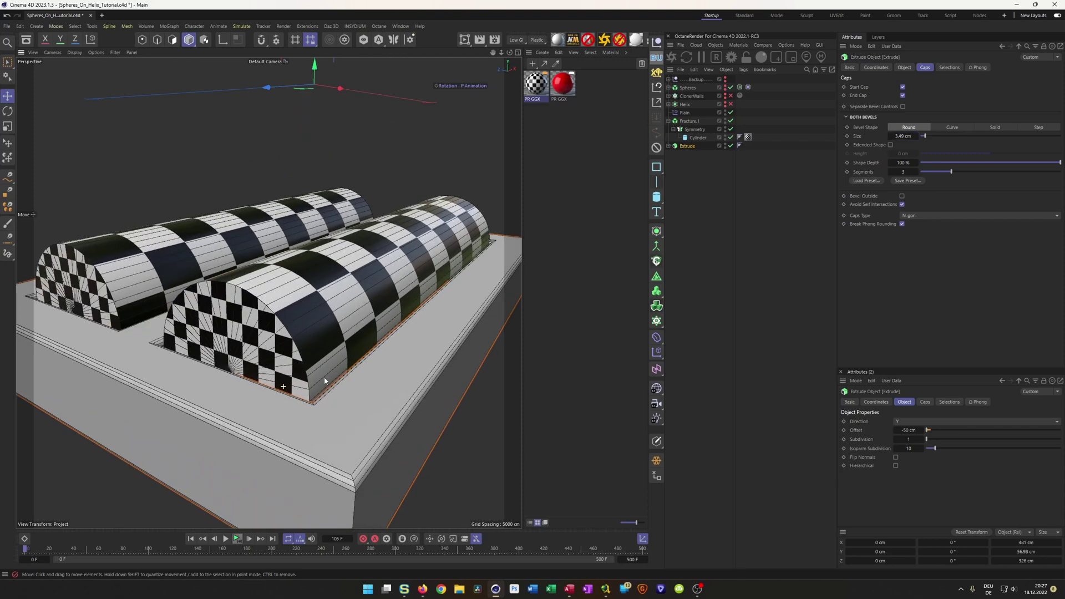
scroll(294, 407, down, 6)
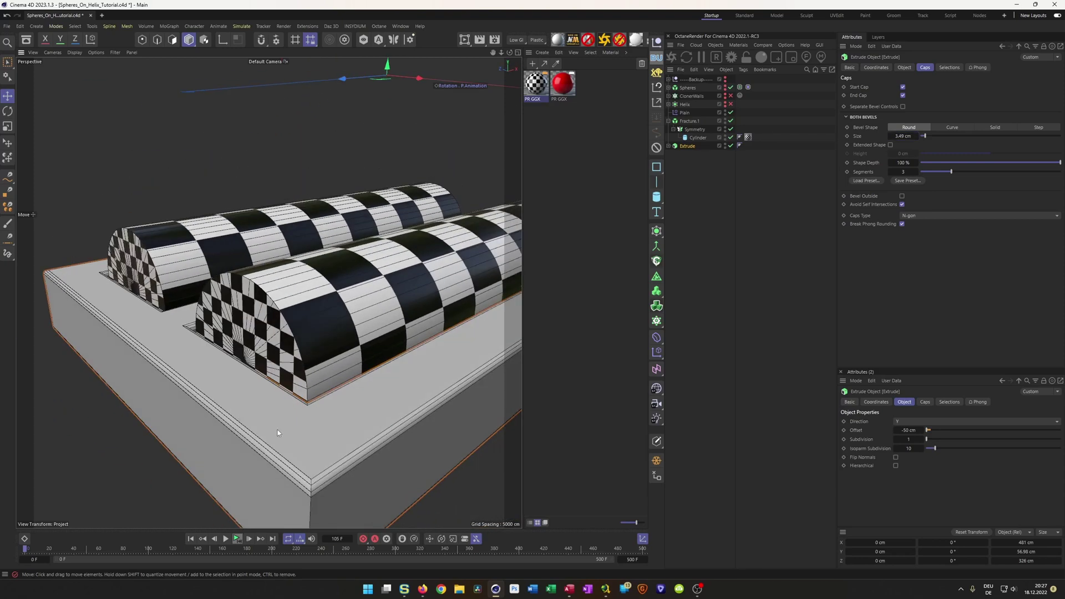
scroll(300, 480, down, 2)
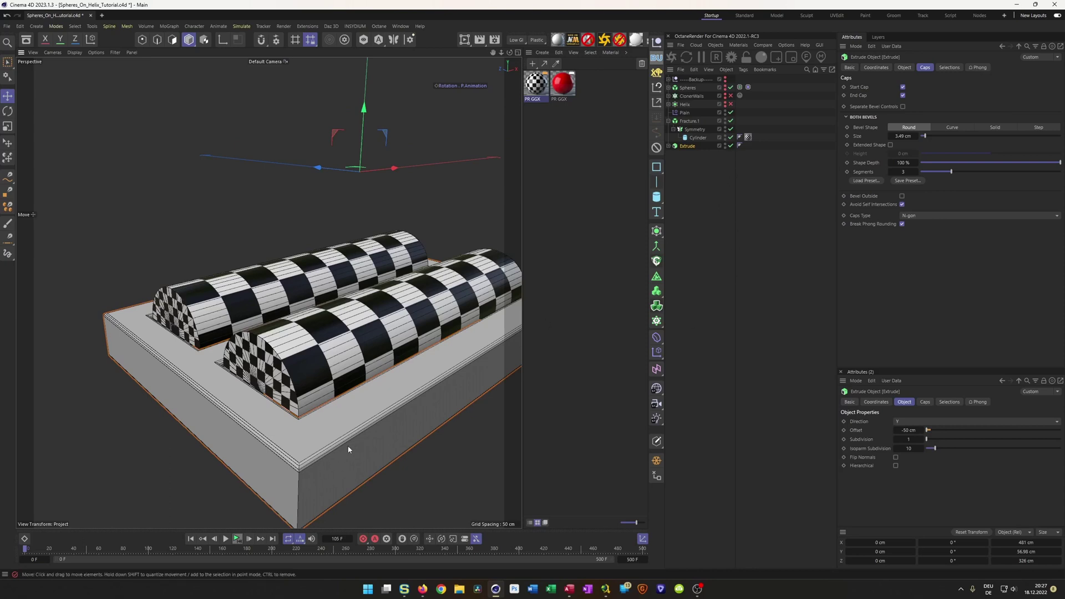
- Enable Rounding on the outer rectangle and reduce its radius to 6 cm
click(667, 145)
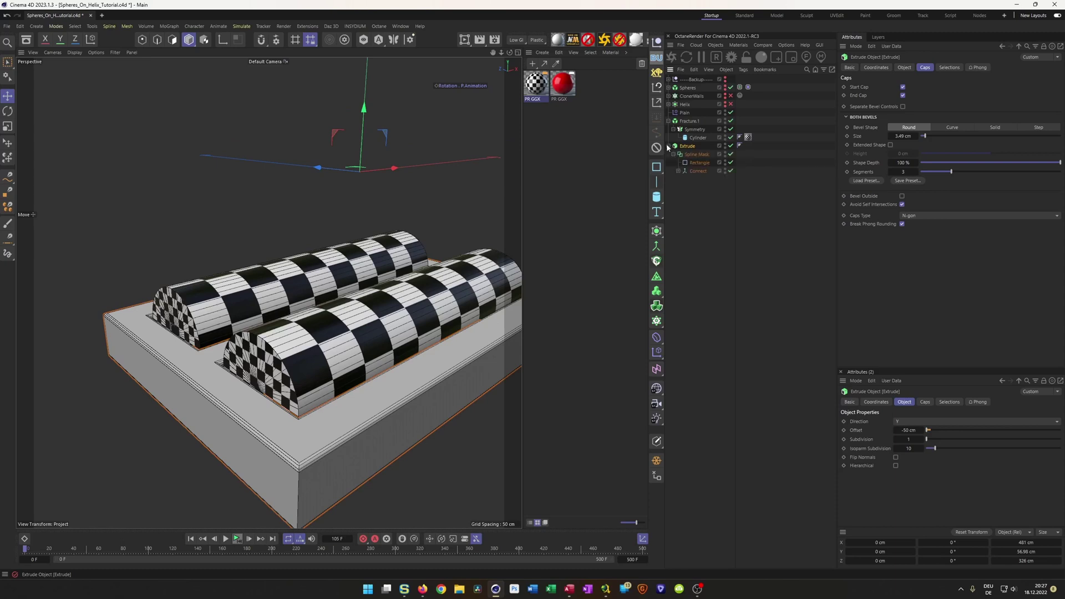
click(694, 163)
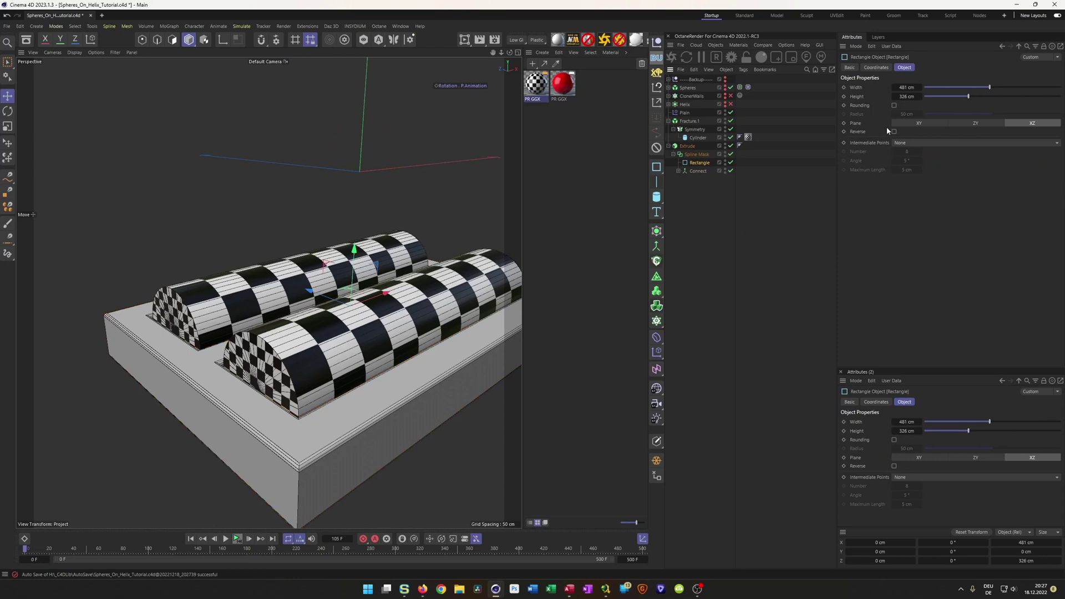
click(894, 105)
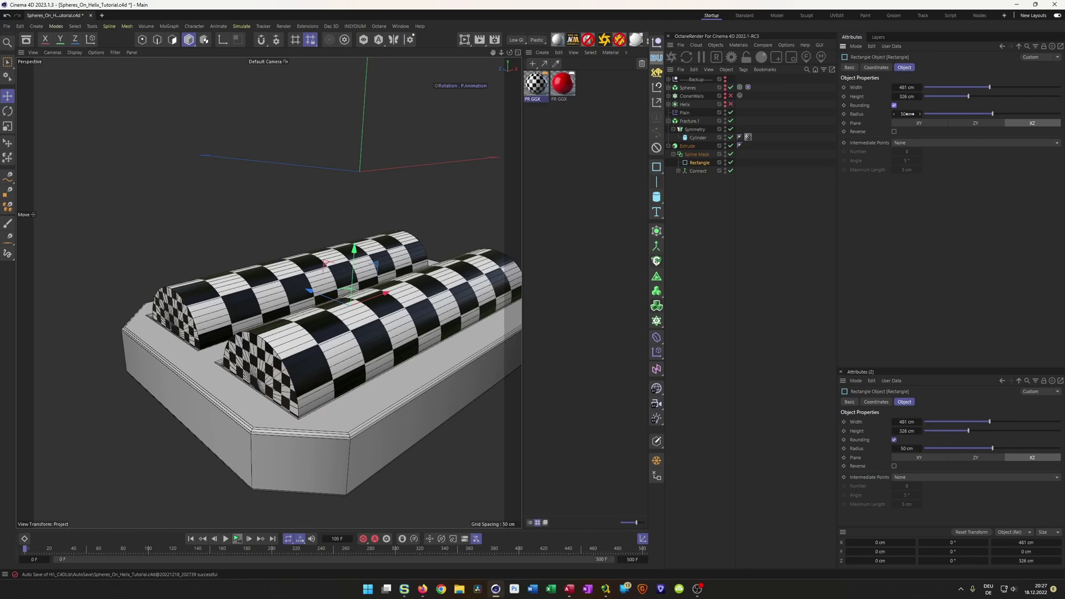
mouse_move(907, 113)
mouse_down()
mouse_move(882, 114)
mouse_move(896, 114)
mouse_up()
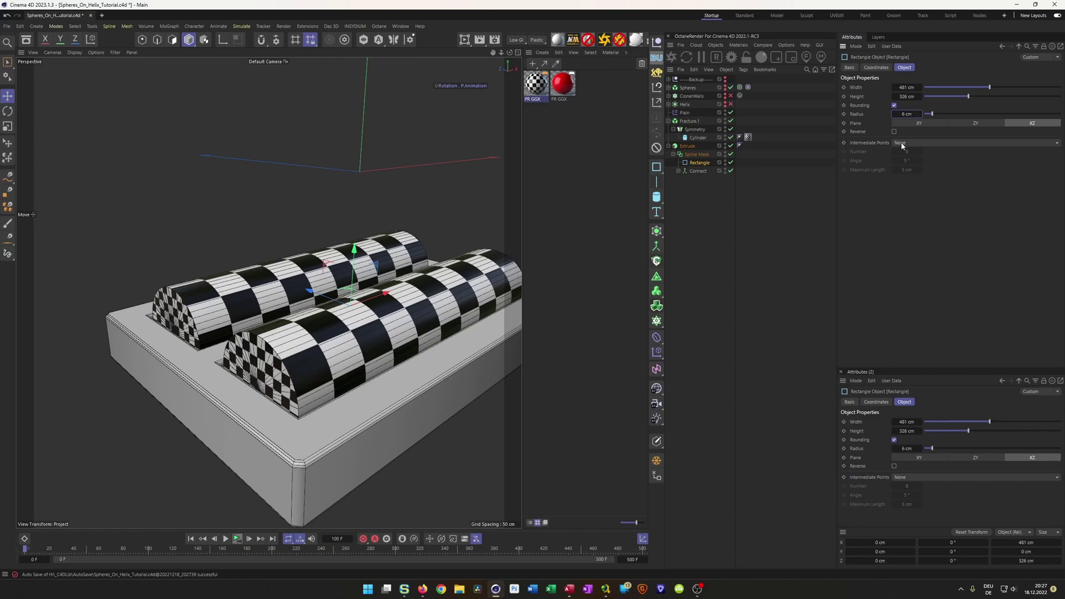
- Set the outer rectangle's intermediate points to Adaptive with an angle of 25°
click(901, 143)
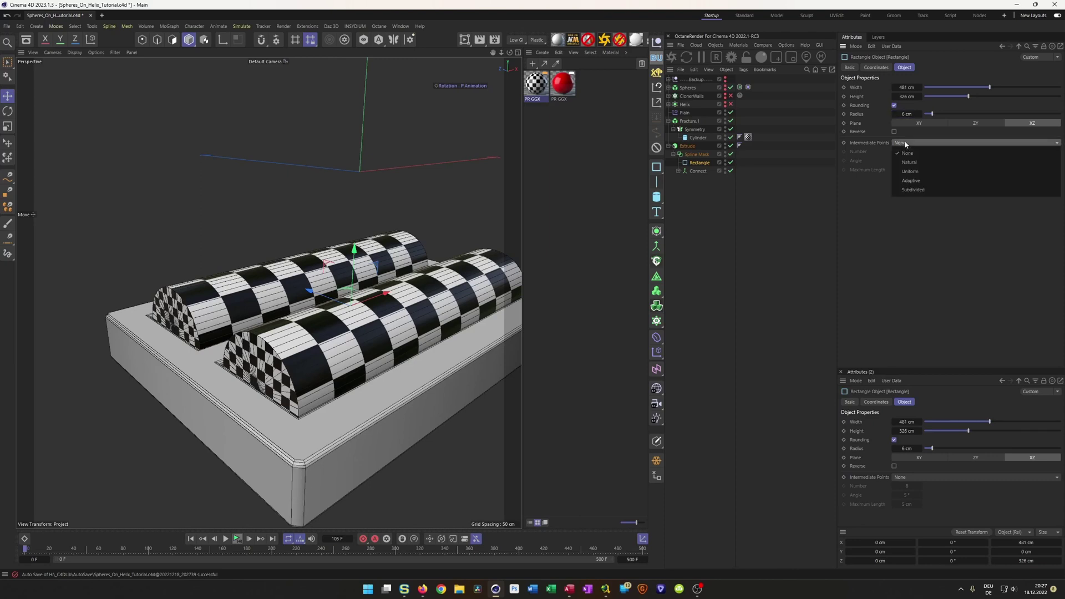
click(926, 181)
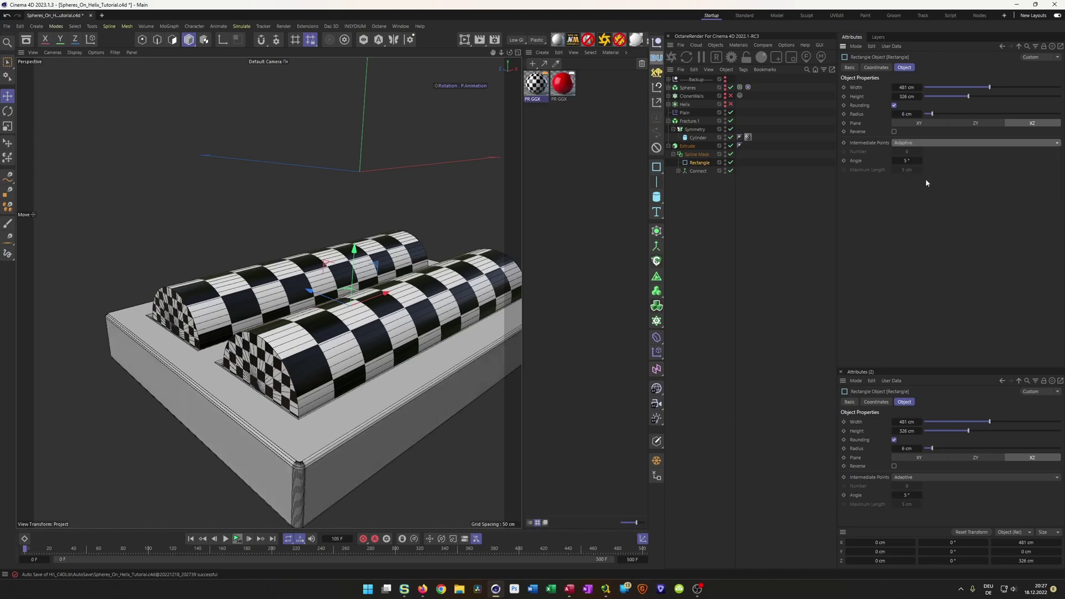
text(25)
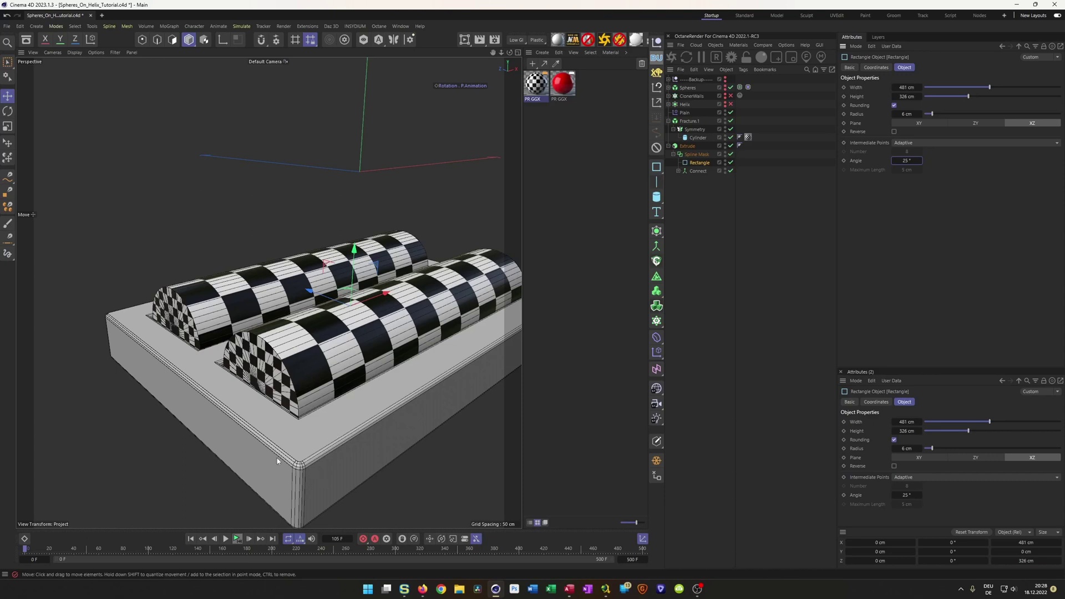
scroll(333, 397, up, 5)
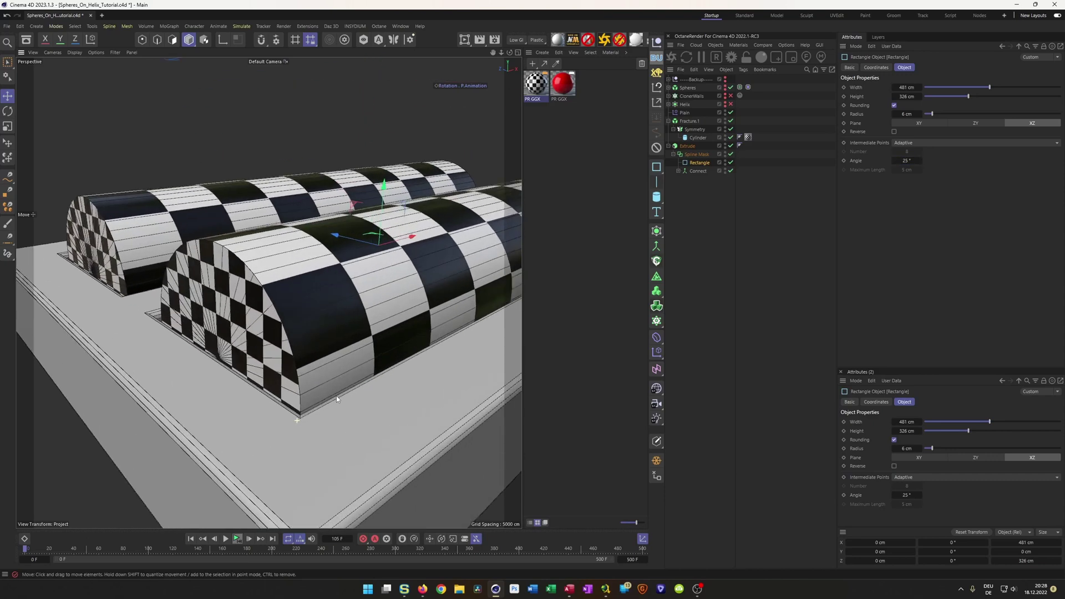
scroll(331, 405, down, 2)
scroll(295, 414, down, 5)
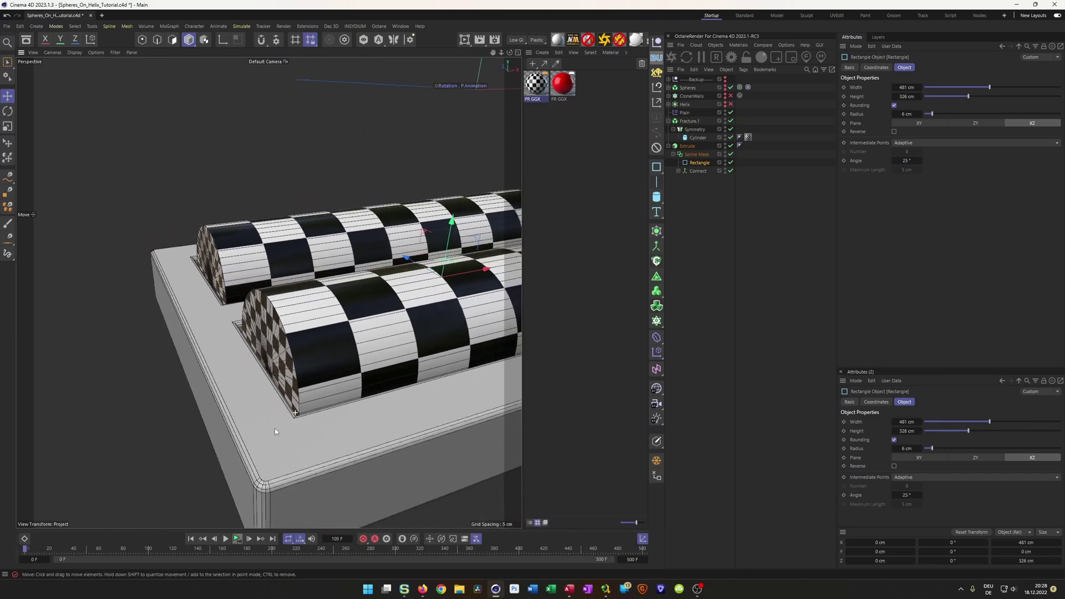
scroll(267, 465, up, 4)
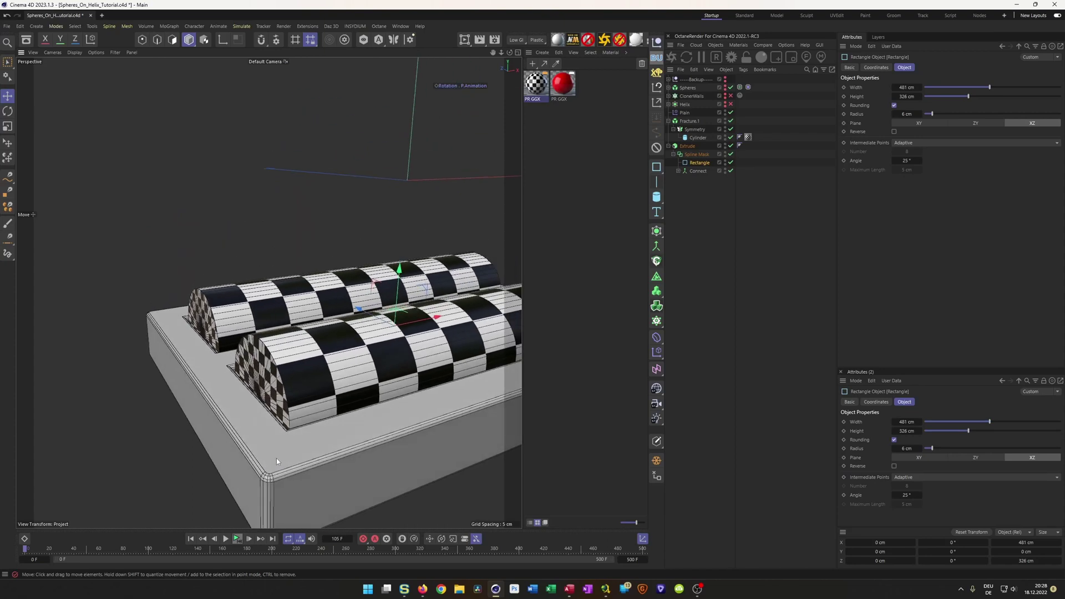
- Enable Rounding on the inner rectangle under the Symmetry and set its radius to 4 cm
click(678, 170)
click(709, 188)
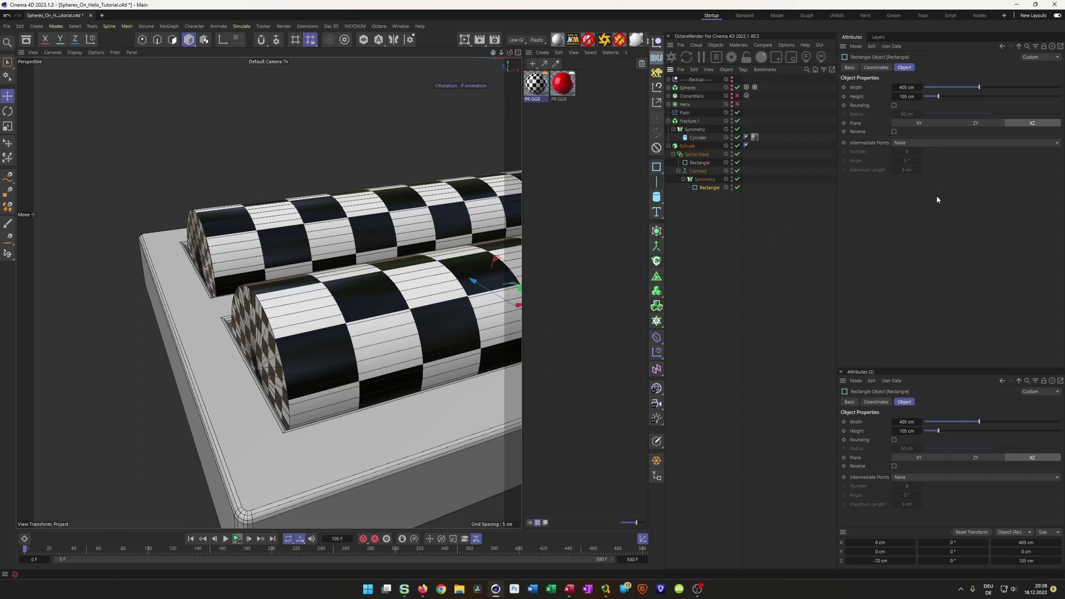
click(894, 105)
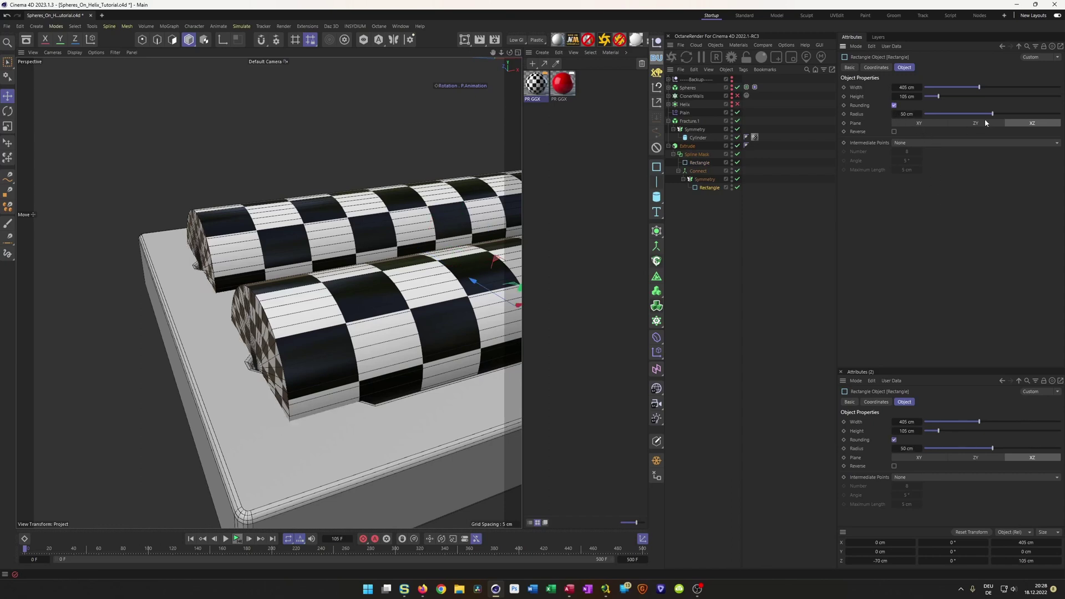
drag(992, 114, 931, 116)
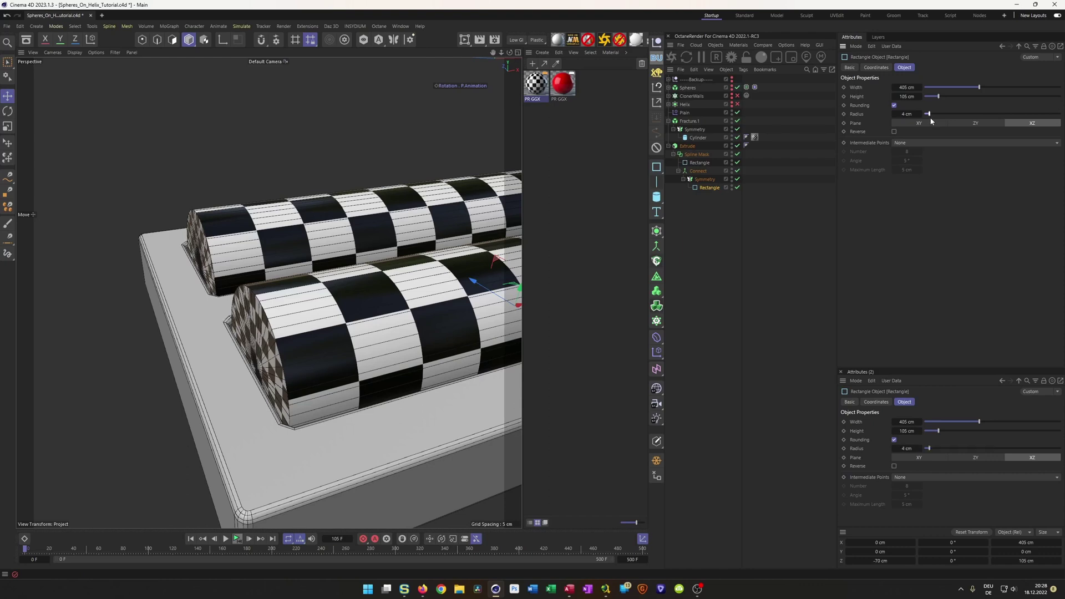
- Set the inner rectangle's intermediate points to Adaptive with an angle of 25°
click(908, 143)
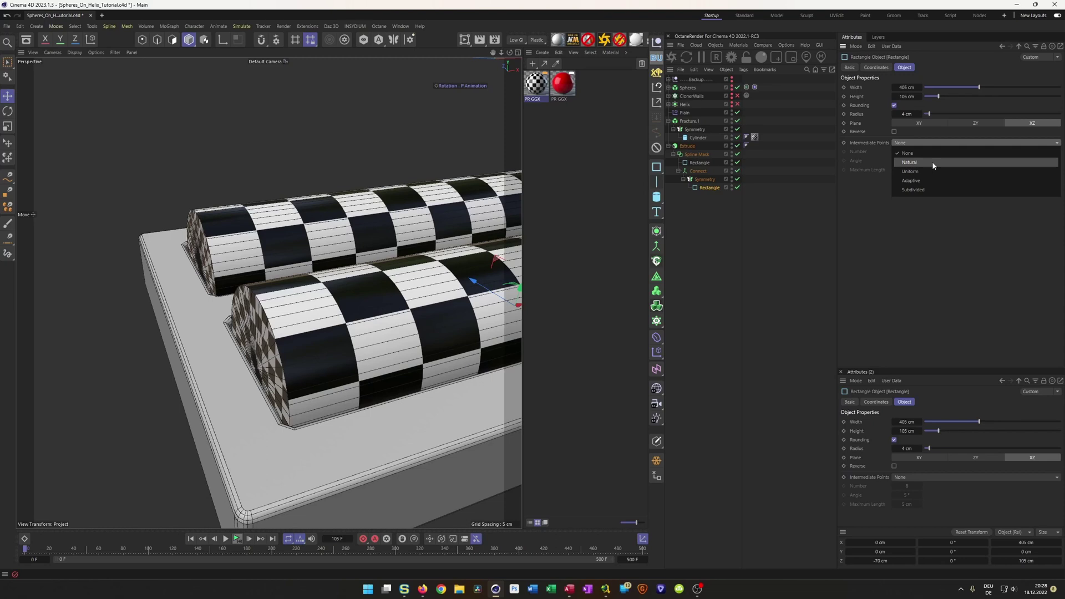
click(927, 181)
click(907, 160)
text(25)
key(Return)
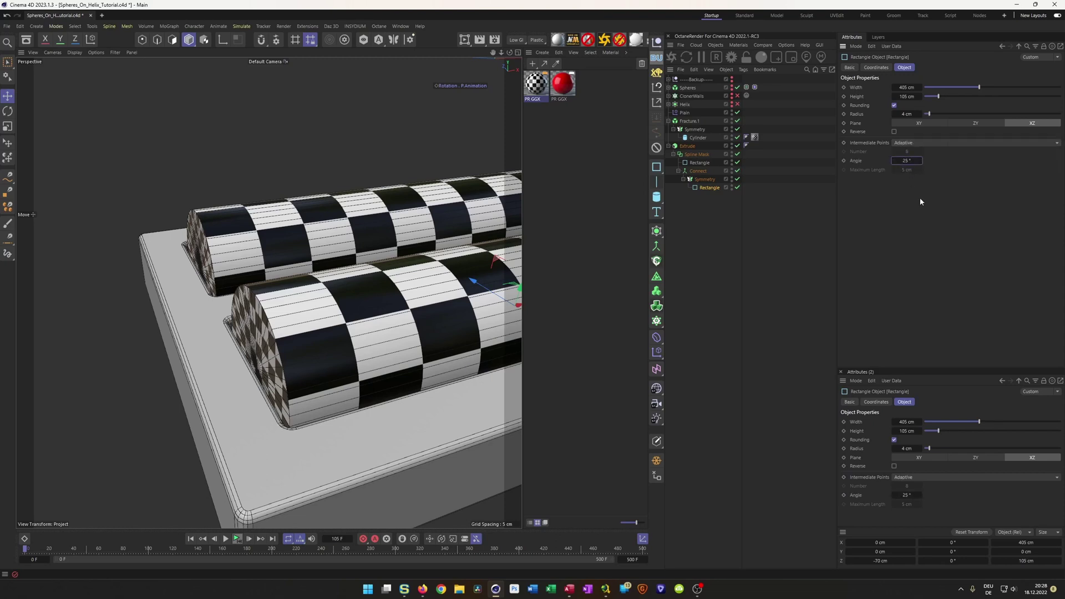
alt+drag(289, 405, 285, 345)
scroll(263, 438, down, 5)
scroll(285, 345, up, 5)
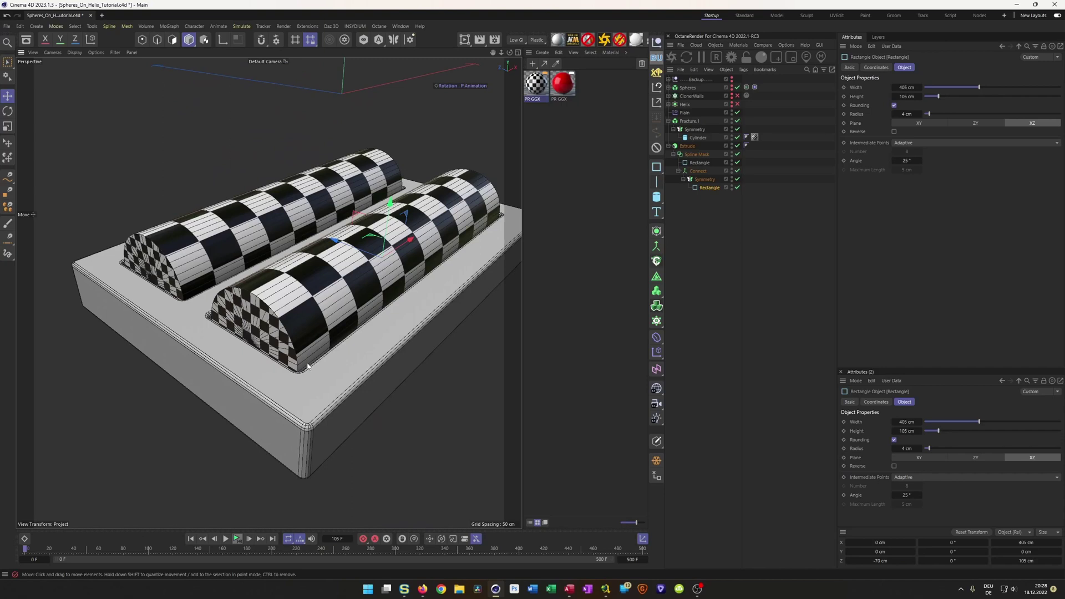
scroll(308, 366, up, 4)
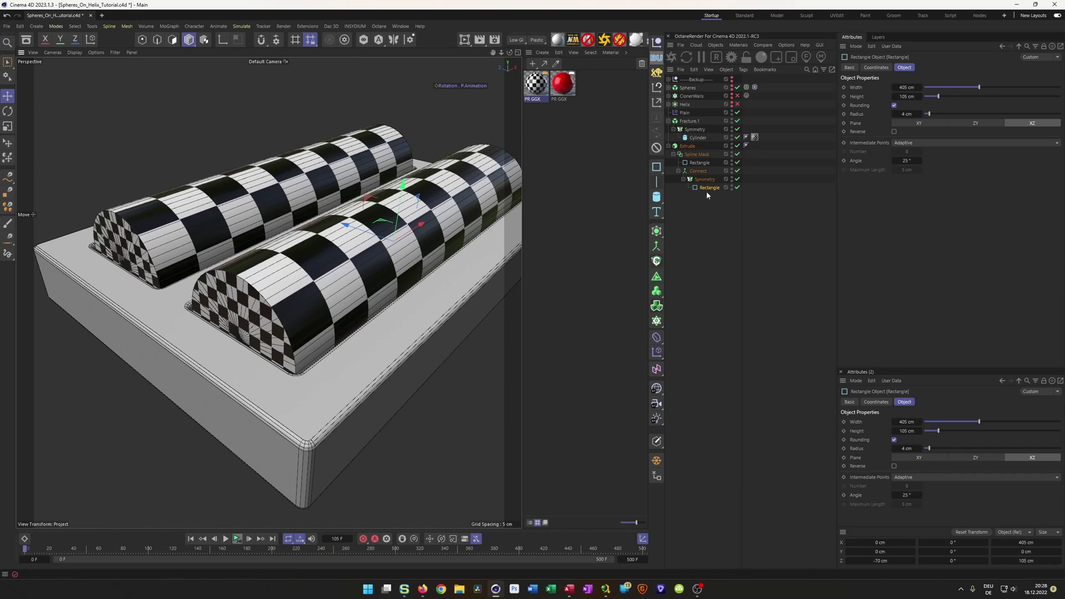
- Set the Extrude's cap bevel size to 0 cm
click(688, 146)
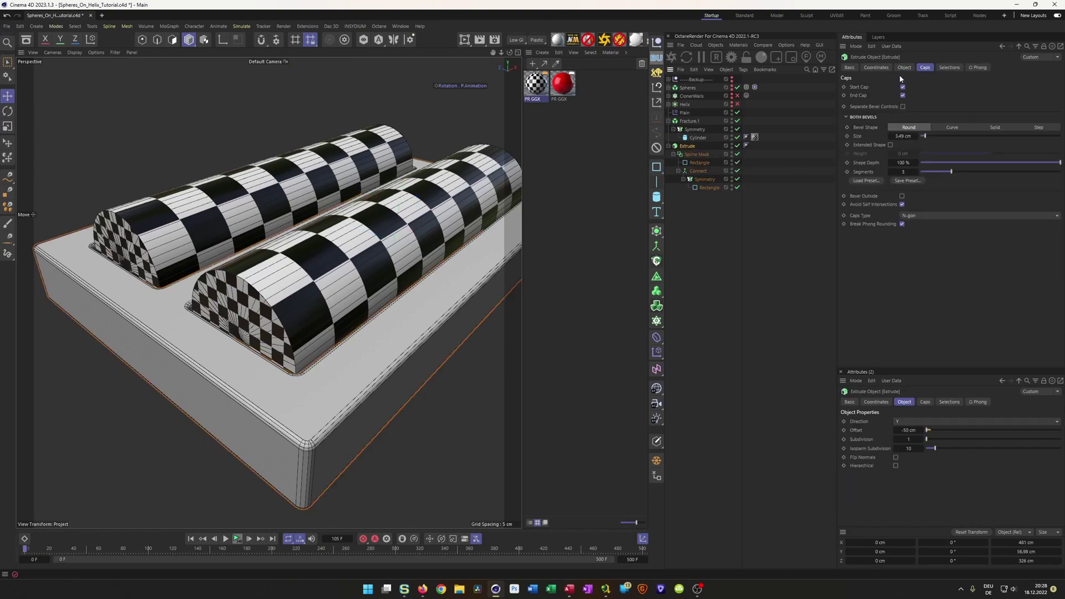
click(906, 137)
text(0)
key(Return)
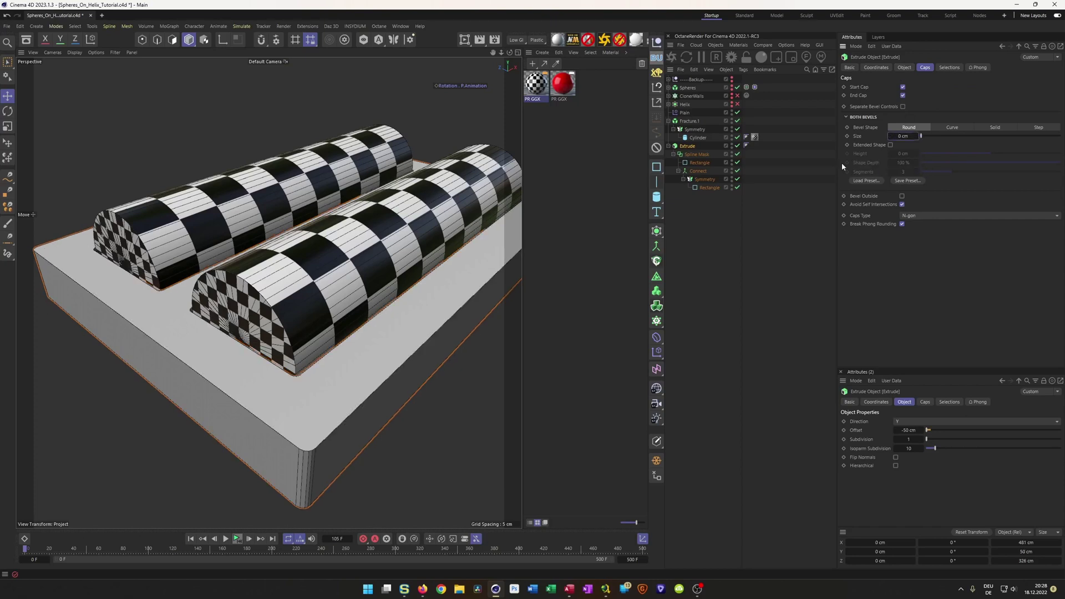
- Disable Rounding on both the outer rectangle and the inner rectangle under the Symmetry
click(693, 162)
click(906, 113)
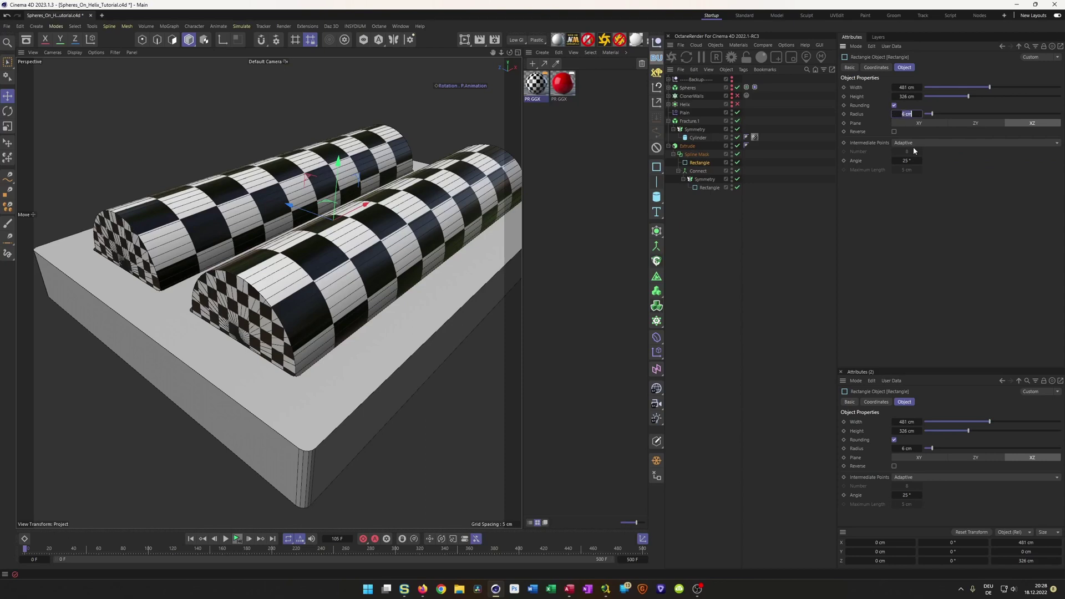
click(894, 105)
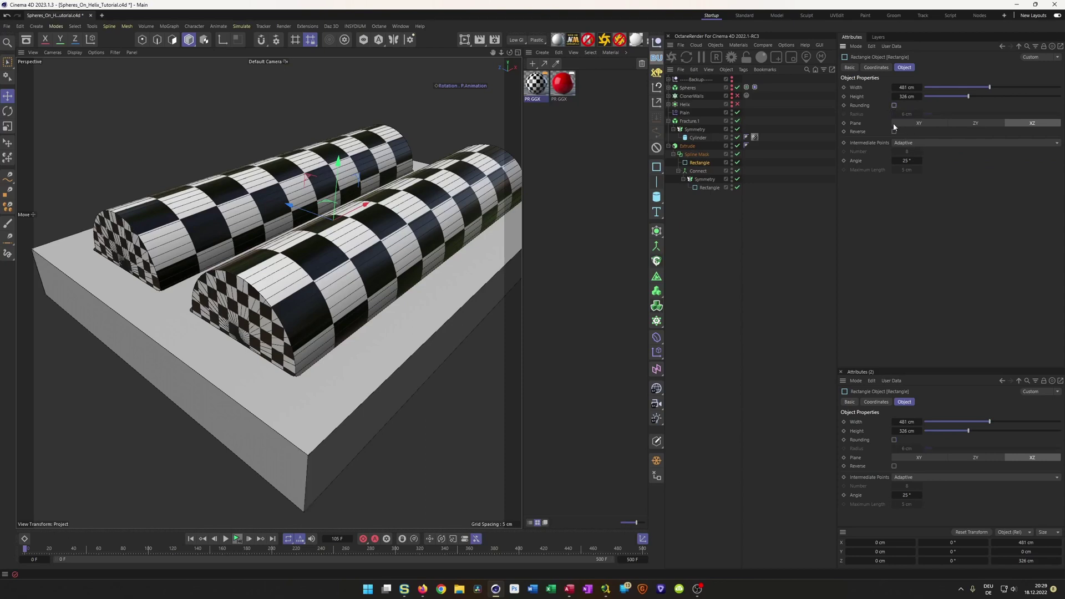
click(710, 187)
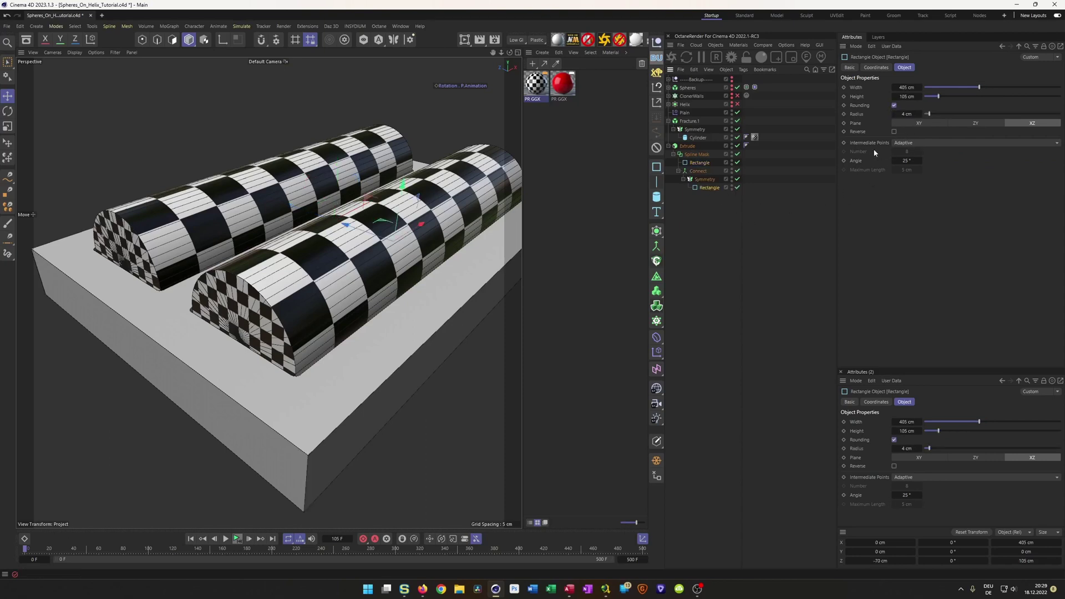
click(894, 105)
scroll(318, 432, down, 2)
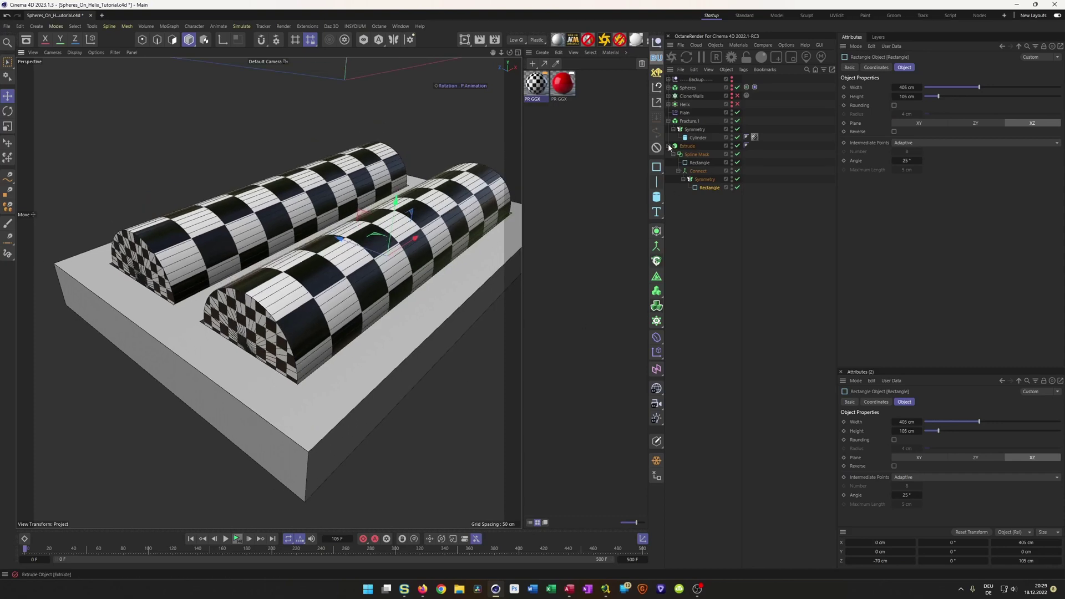
- Group the Extrude into a Null and add a Bevel deformer inside that Null
click(668, 146)
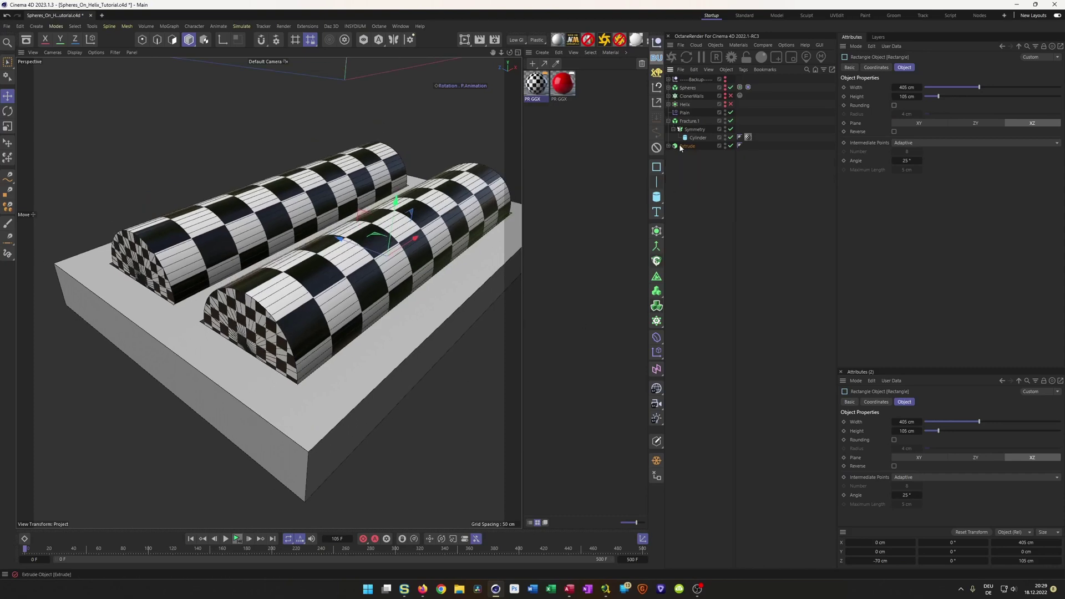
click(687, 146)
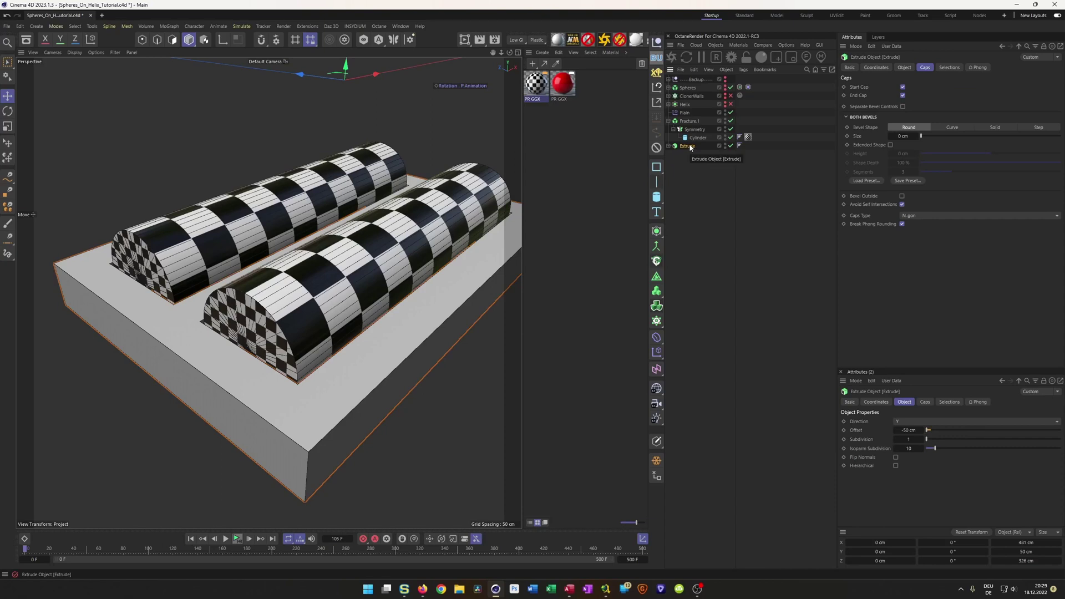
key(alt+g)
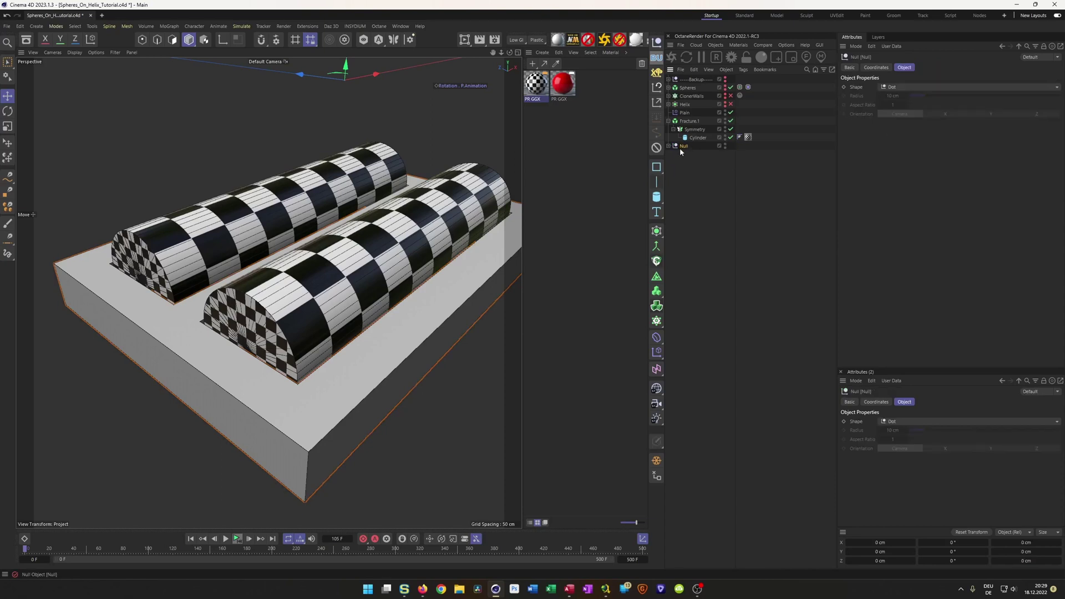
click(669, 146)
click(656, 338)
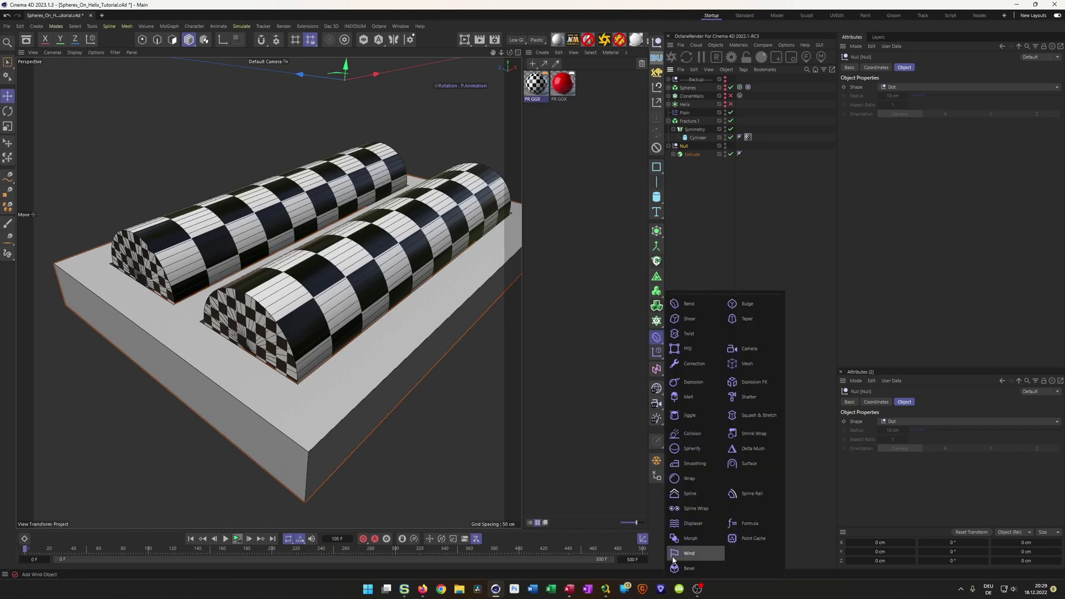
click(689, 568)
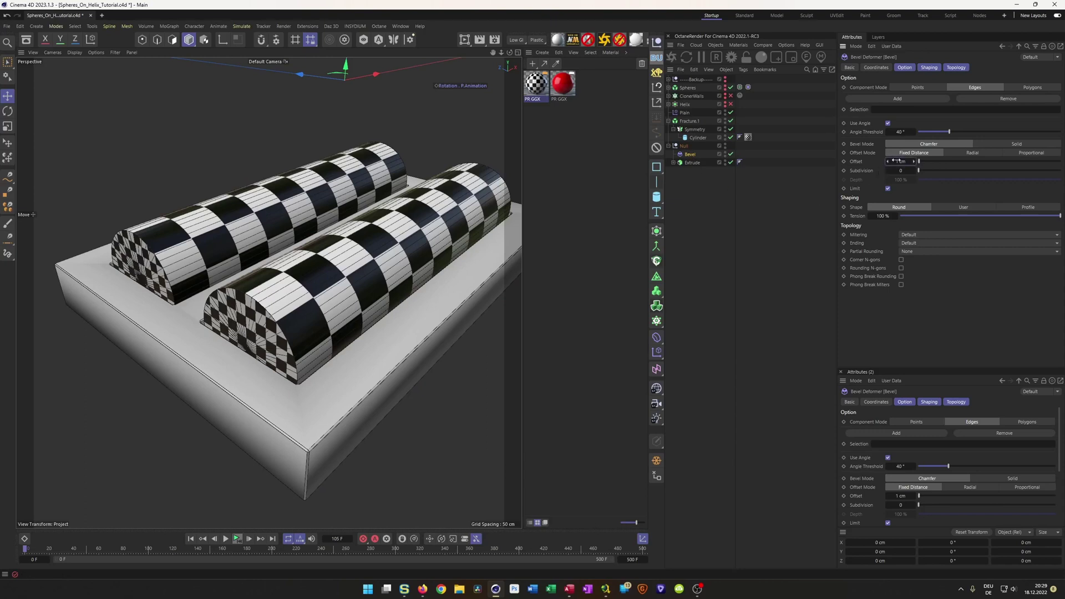
- Set the Bevel deformer's offset to 3 cm and its subdivision to 3
text(3)
key(Return)
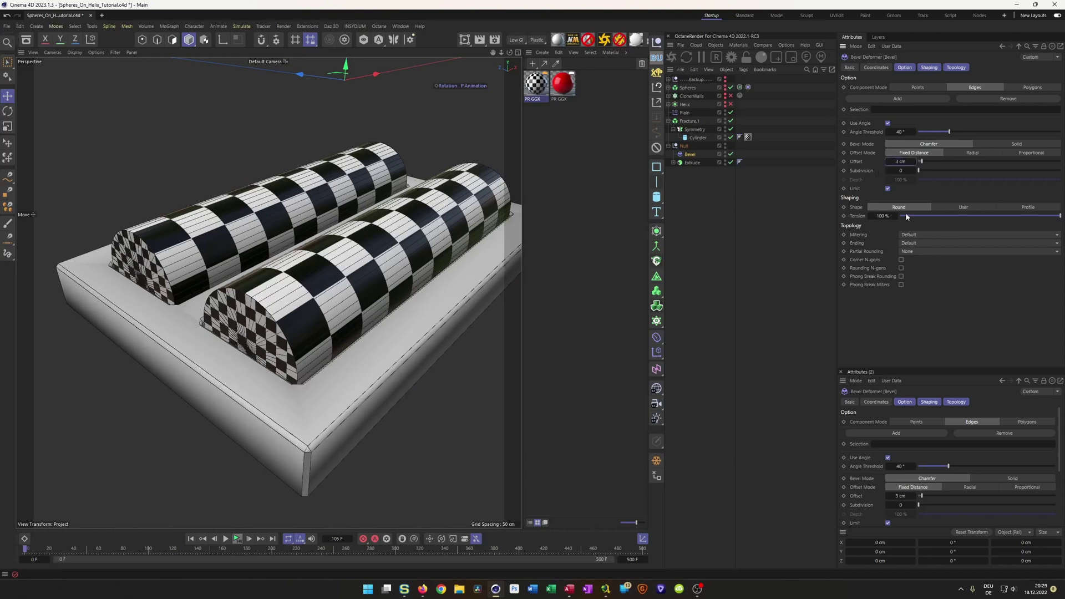
click(914, 171)
click(914, 171)
click(913, 171)
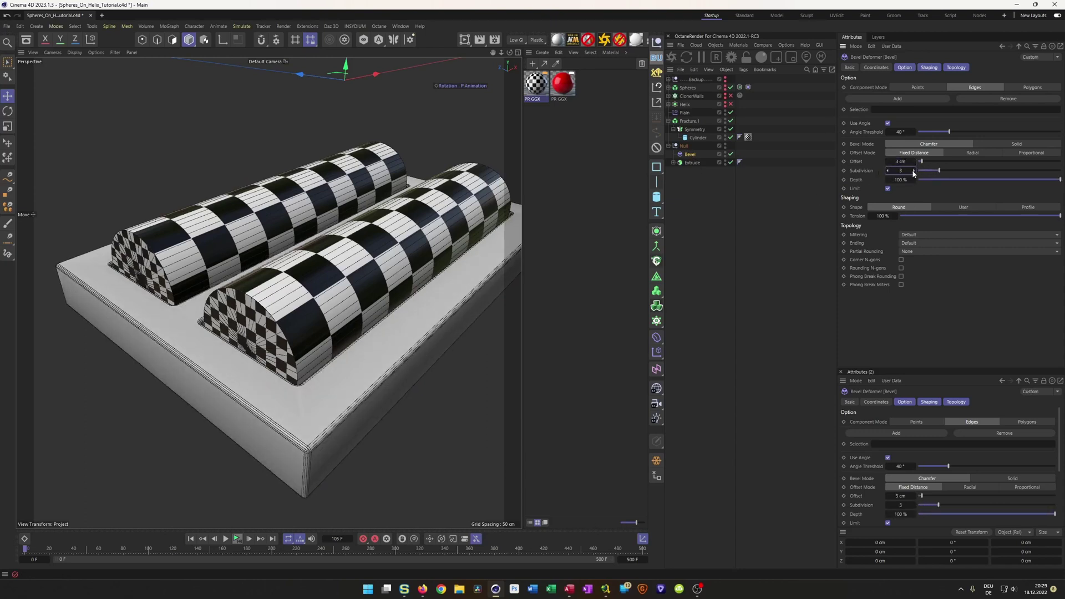
scroll(310, 381, up, 10)
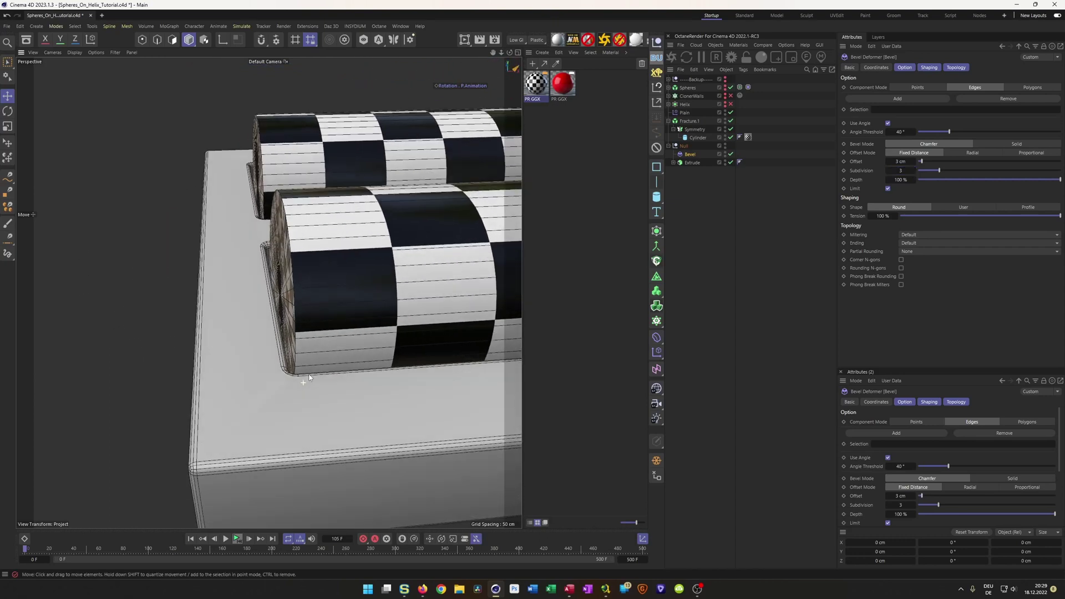
scroll(306, 388, down, 8)
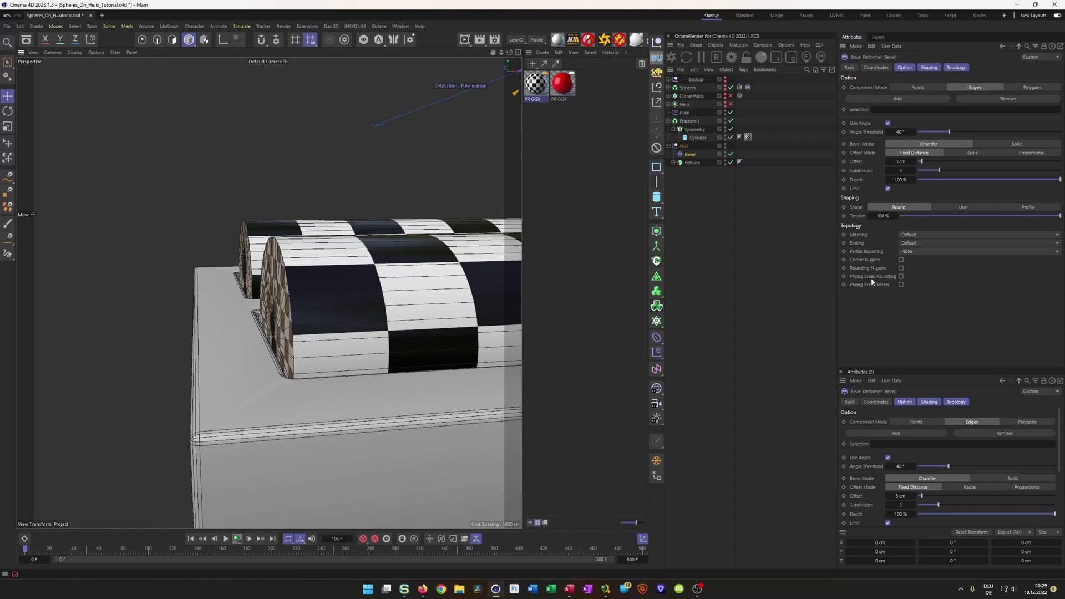
- Enable Phong Break Rounding on the Bevel deformer and save the project
click(901, 277)
alt+drag(282, 418, 262, 399)
alt+right_drag(262, 400, 208, 427)
alt+drag(191, 433, 369, 383)
key(ctrl+s)
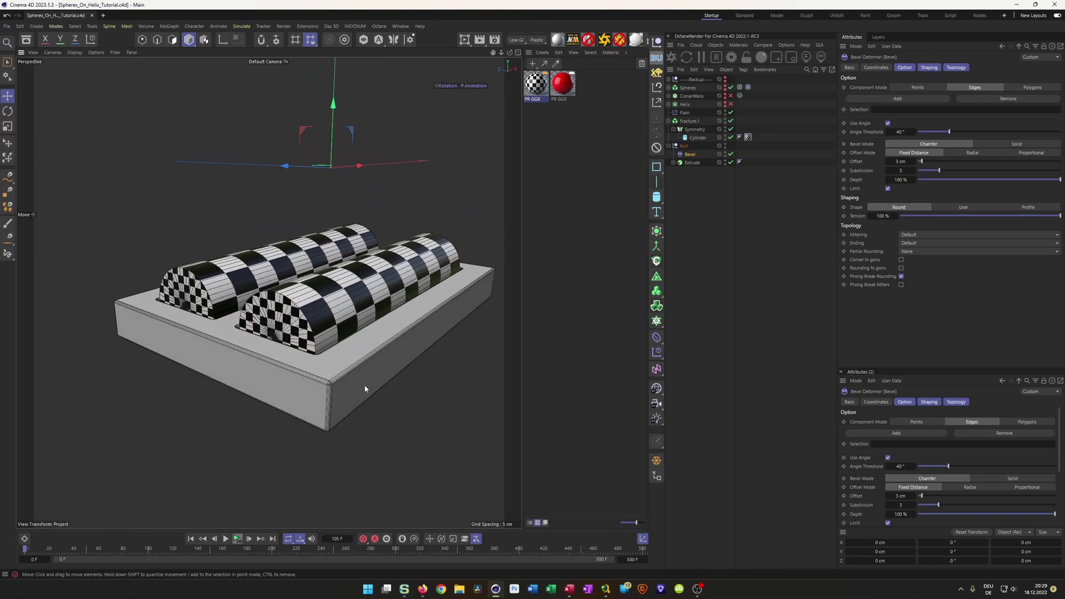
- Play the animation briefly to check the cylinders rotating inside the bevelled frame
click(237, 540)
click(236, 540)
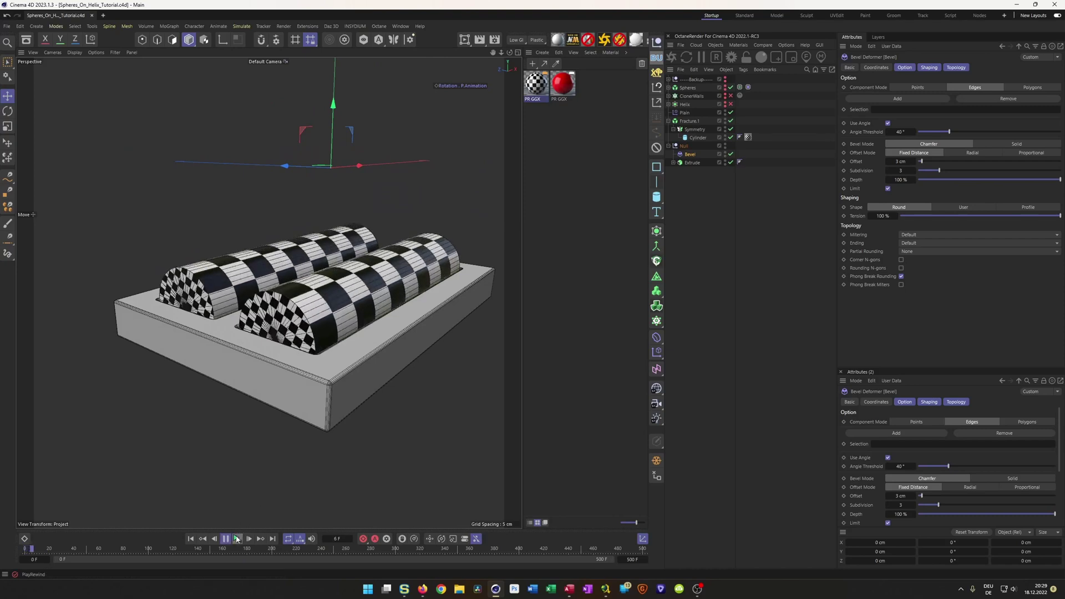
mouse_move(288, 367)
alt+mouse_down()
mouse_move(277, 374)
mouse_move(288, 376)
alt+mouse_up()
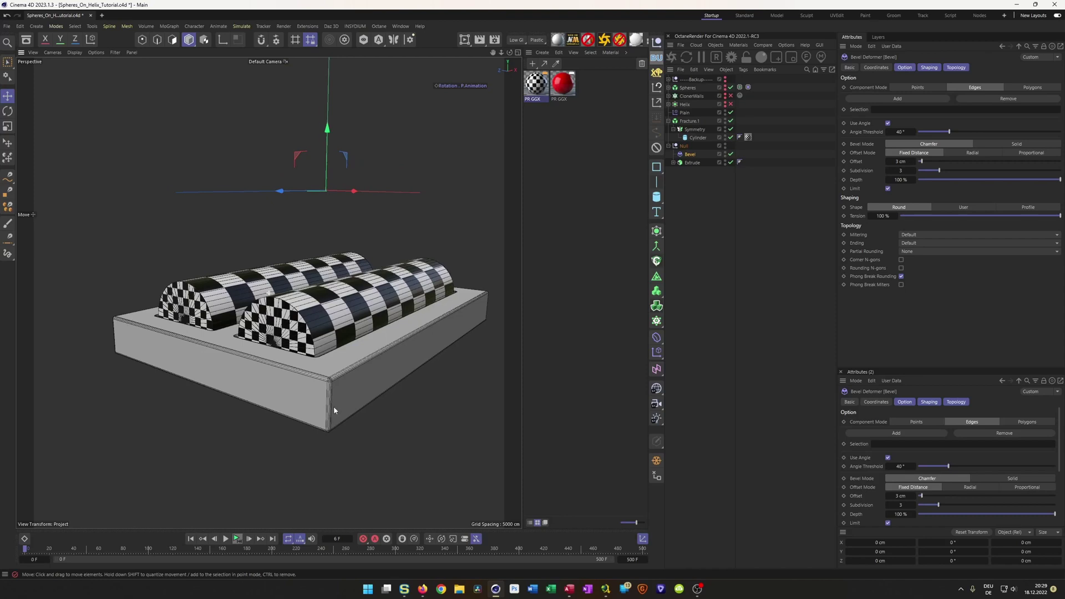
alt+middle_drag(334, 408, 304, 398)
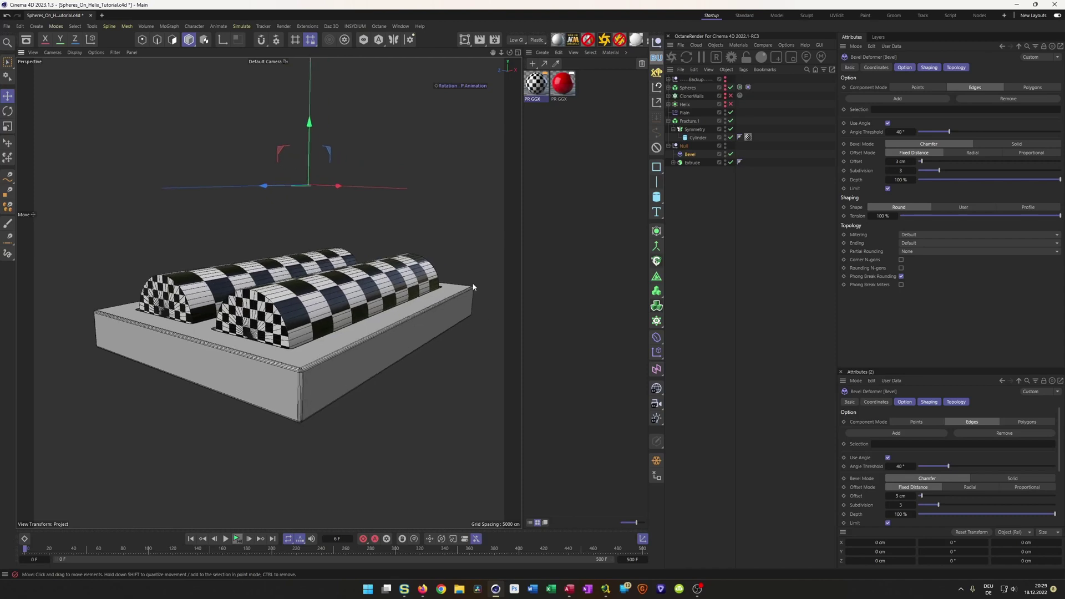
- Add a Sphere primitive with a radius of 20 cm
click(657, 196)
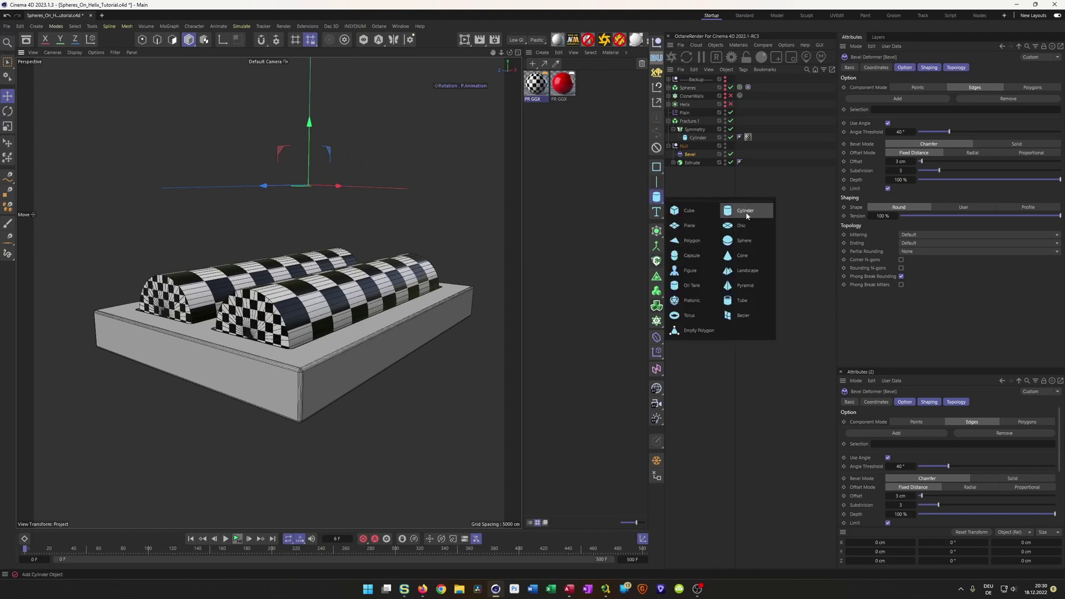
click(731, 241)
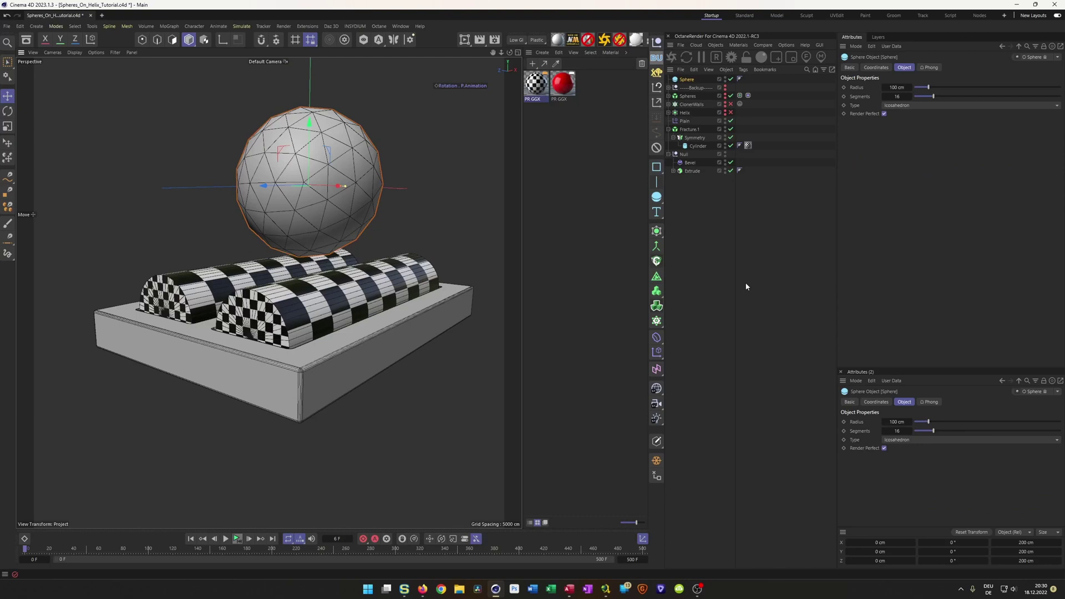
double_click(897, 87)
text(20)
key(Return)
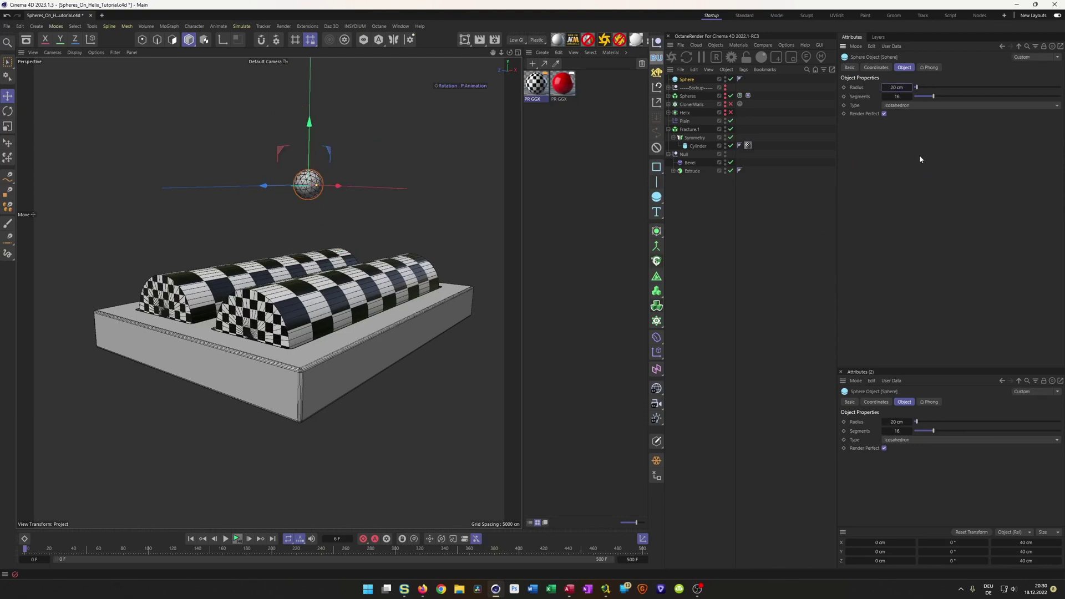
- Lower the Sphere in the Front view to the frame's underside, at about Y -207.7 cm
middle_click(399, 260)
middle_click(397, 255)
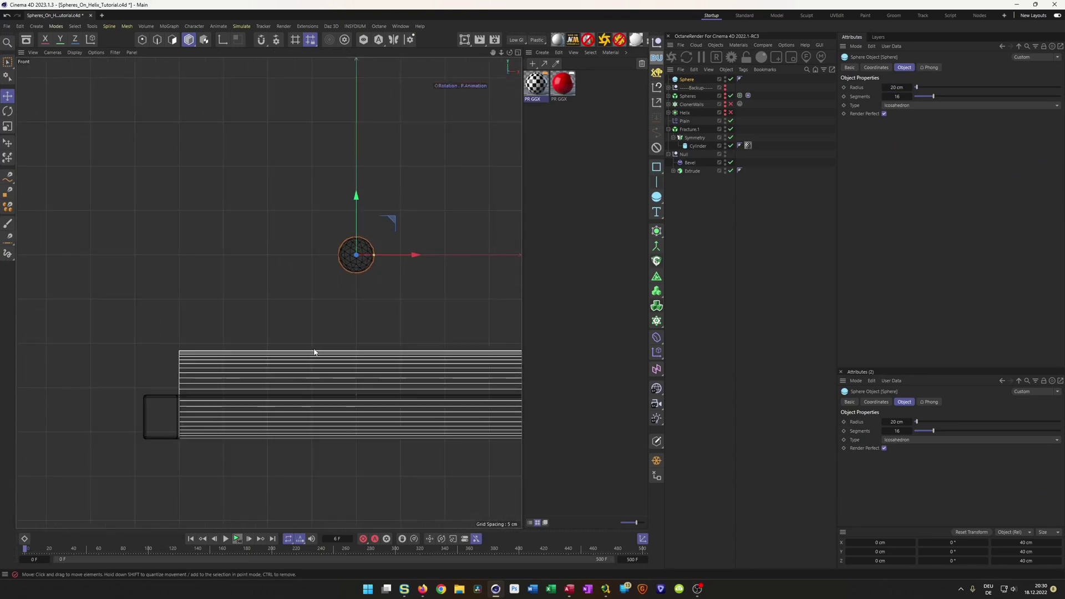
drag(357, 198, 357, 377)
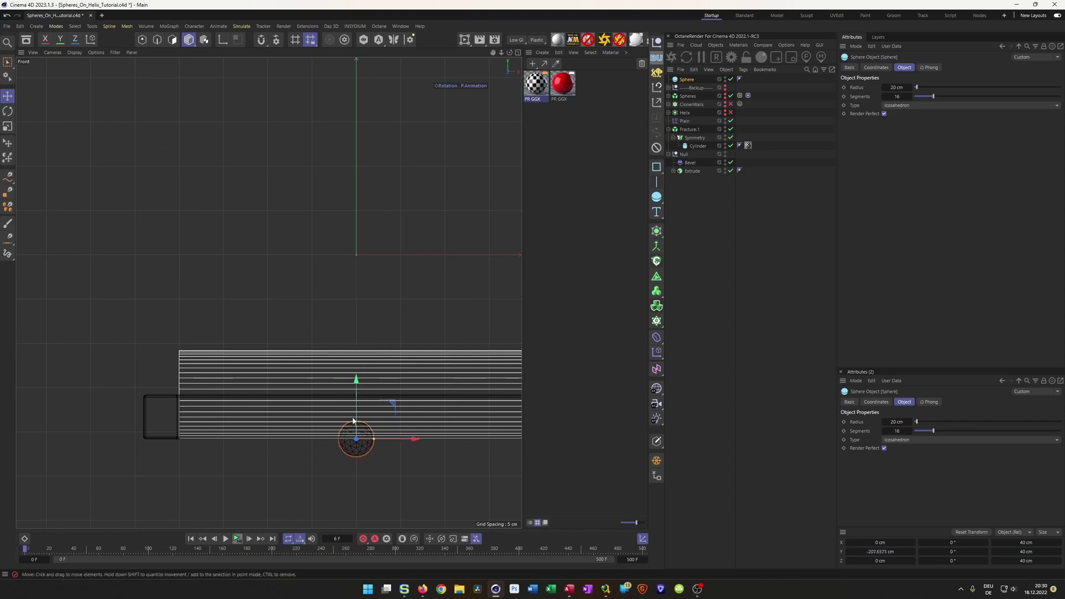
scroll(356, 439, up, 4)
scroll(376, 425, up, 1)
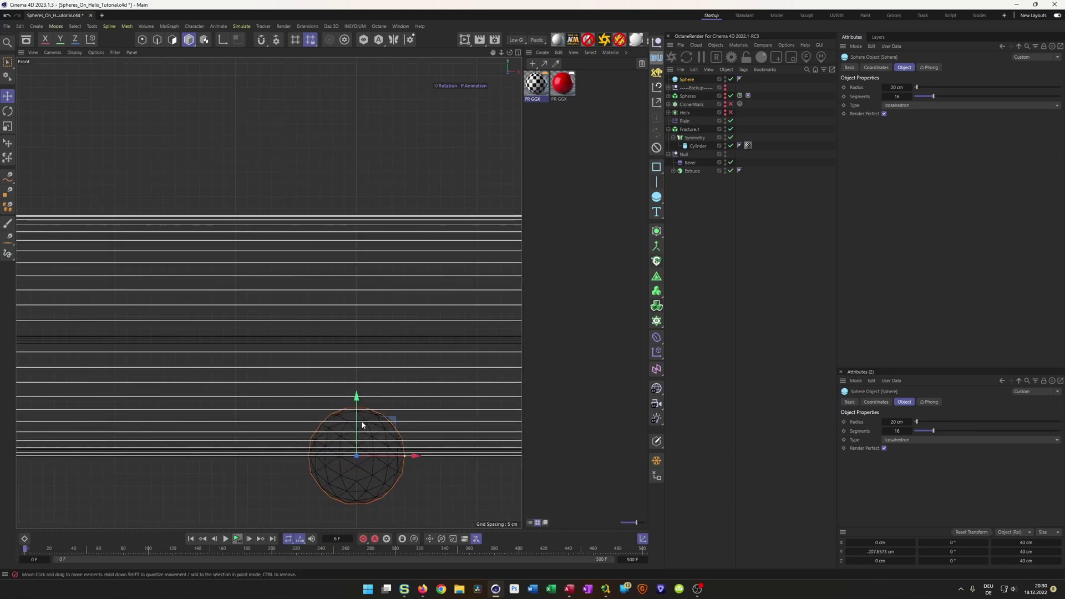
scroll(356, 421, down, 5)
middle_click(199, 431)
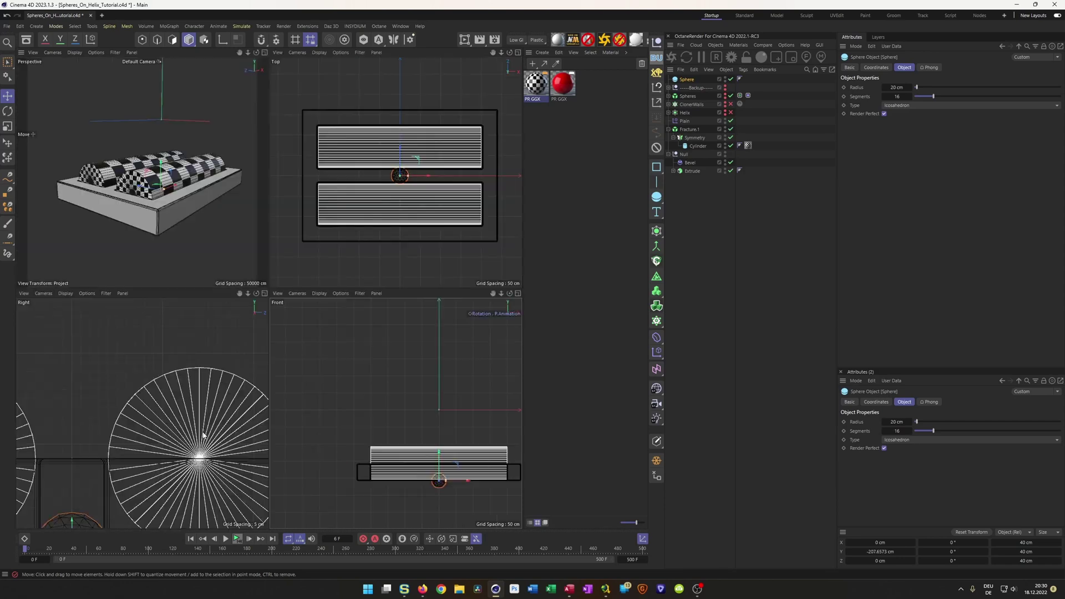
middle_click(186, 232)
alt+drag(254, 357, 328, 332)
scroll(328, 331, down, 4)
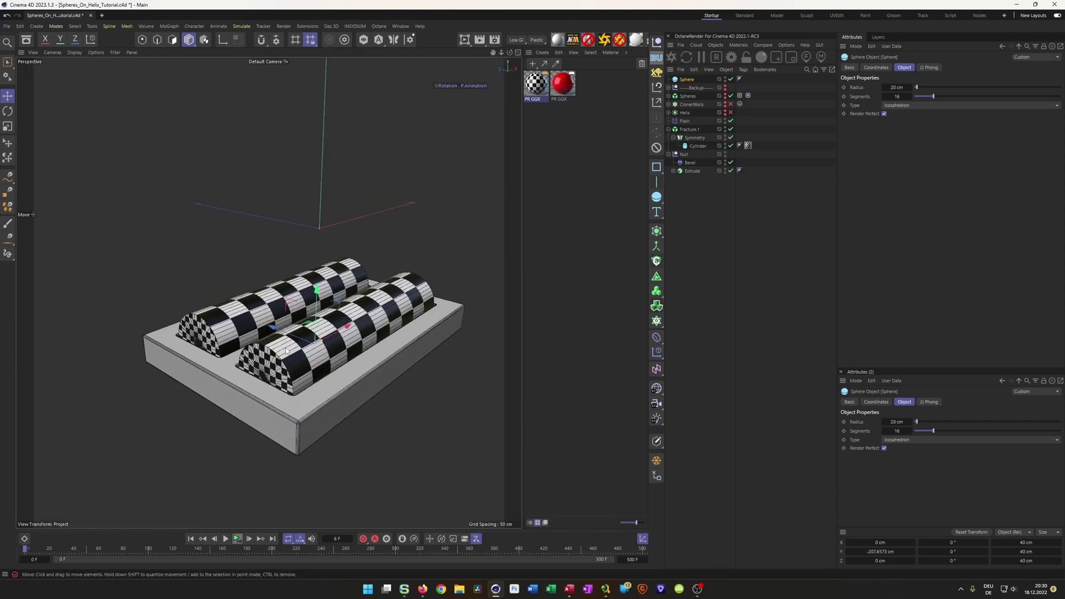
- Display the scene in the Top view and reorder the Sphere to the end of the object hierarchy
middle_click(328, 331)
middle_click(397, 235)
middle_drag(397, 235, 420, 240)
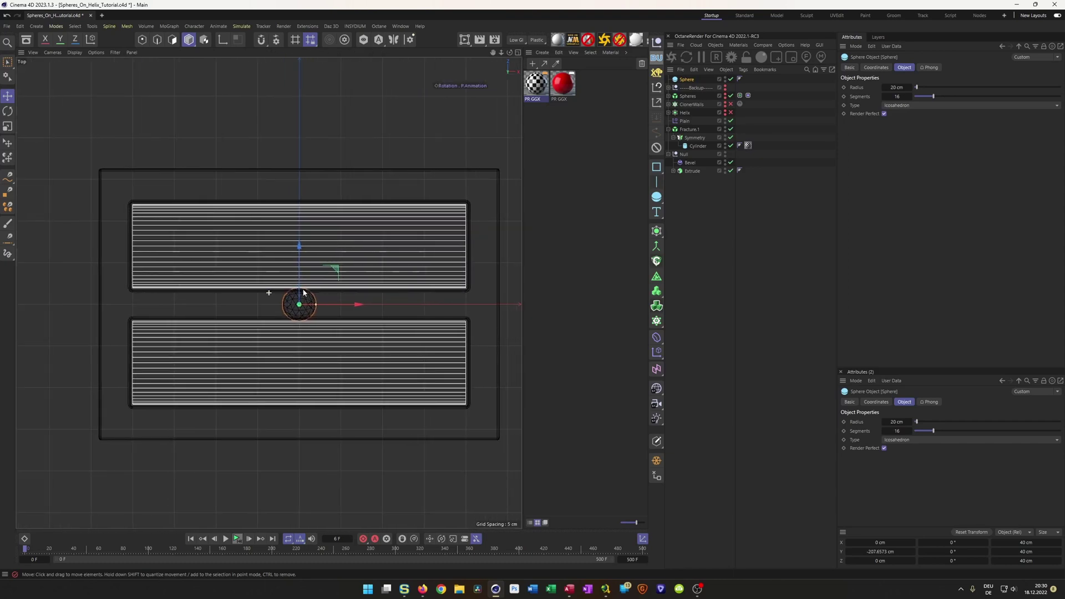
drag(692, 82, 685, 222)
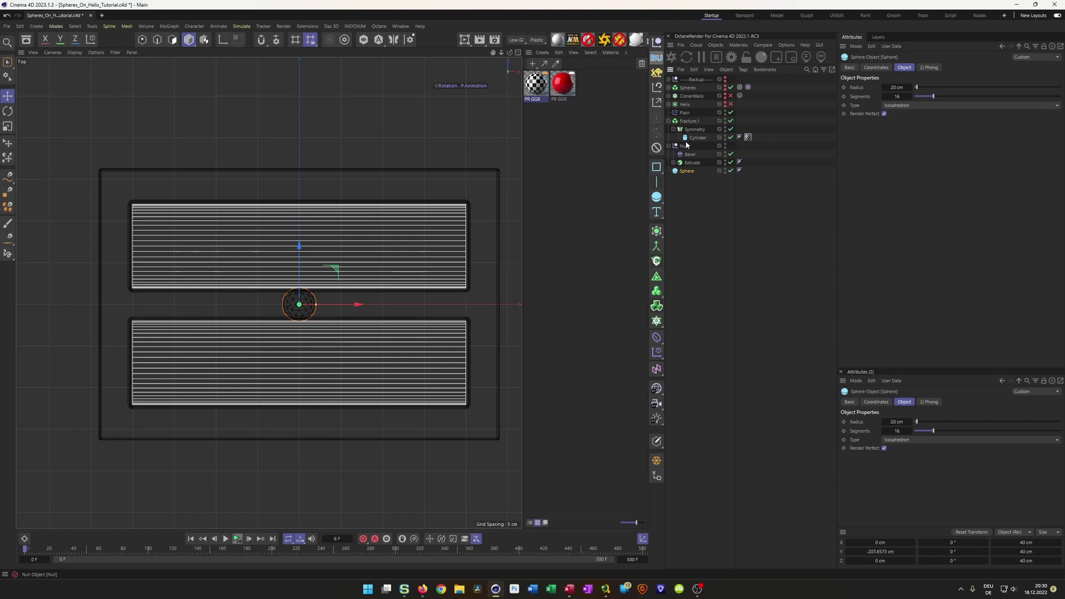
- Rename the Null containing the frame and Bevel to Base and save the project
click(685, 146)
double_click(685, 146)
text(Base)
key(Return)
key(ctrl+s)
click(668, 146)
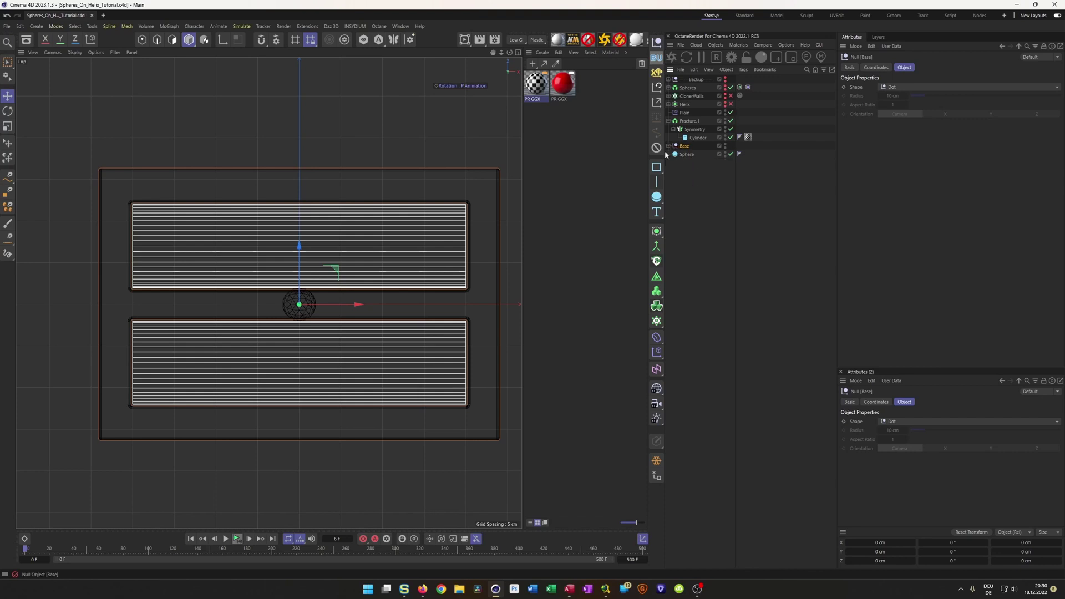
- Place the Sphere inside a new Symmetry object and move the Symmetry along X to about 214.2 cm
click(687, 155)
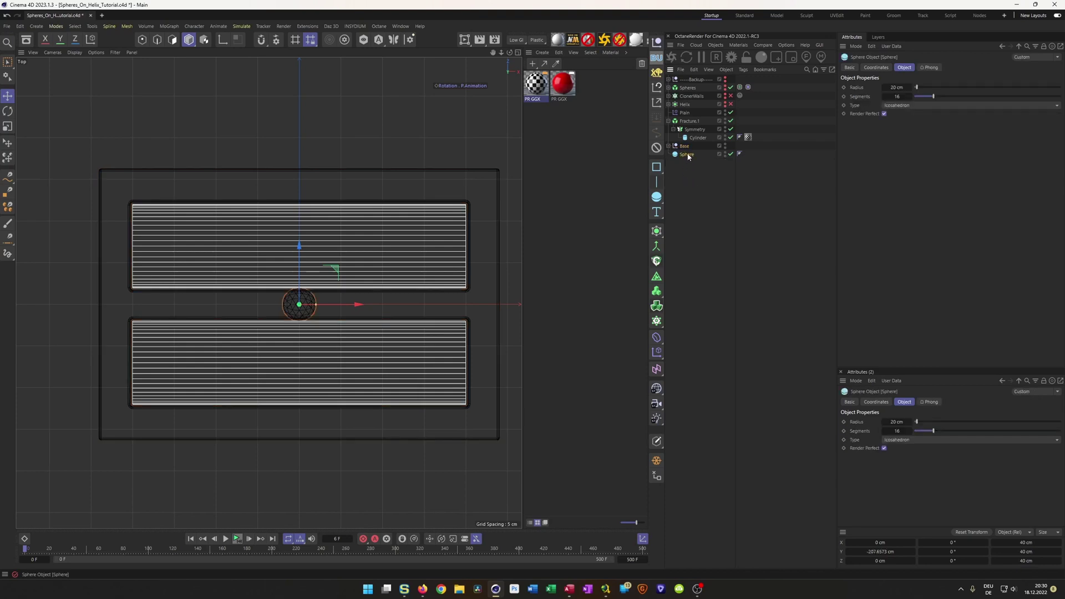
click(661, 233)
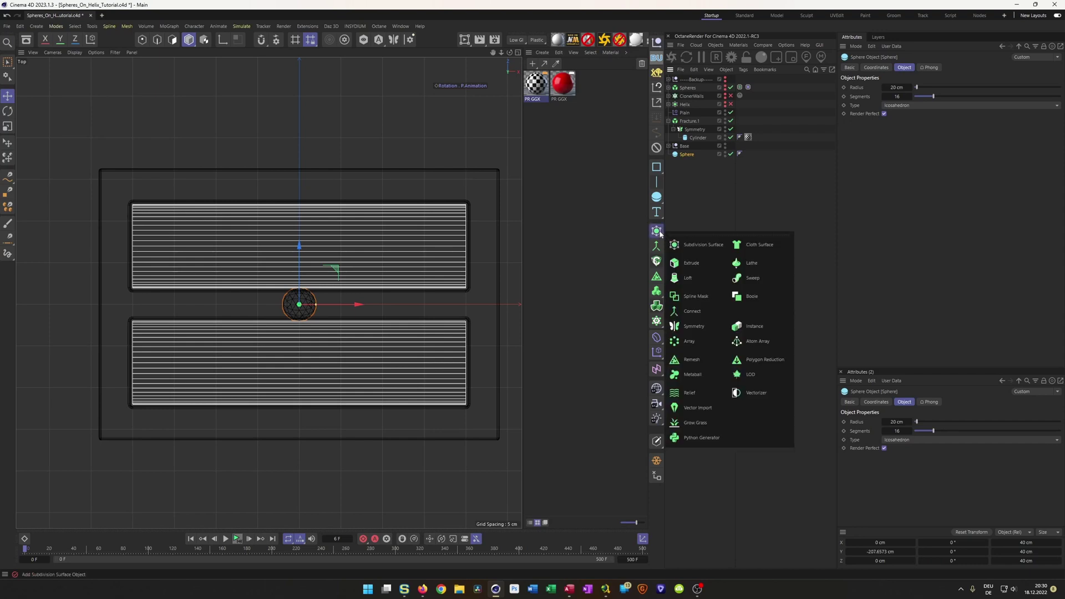
click(694, 331)
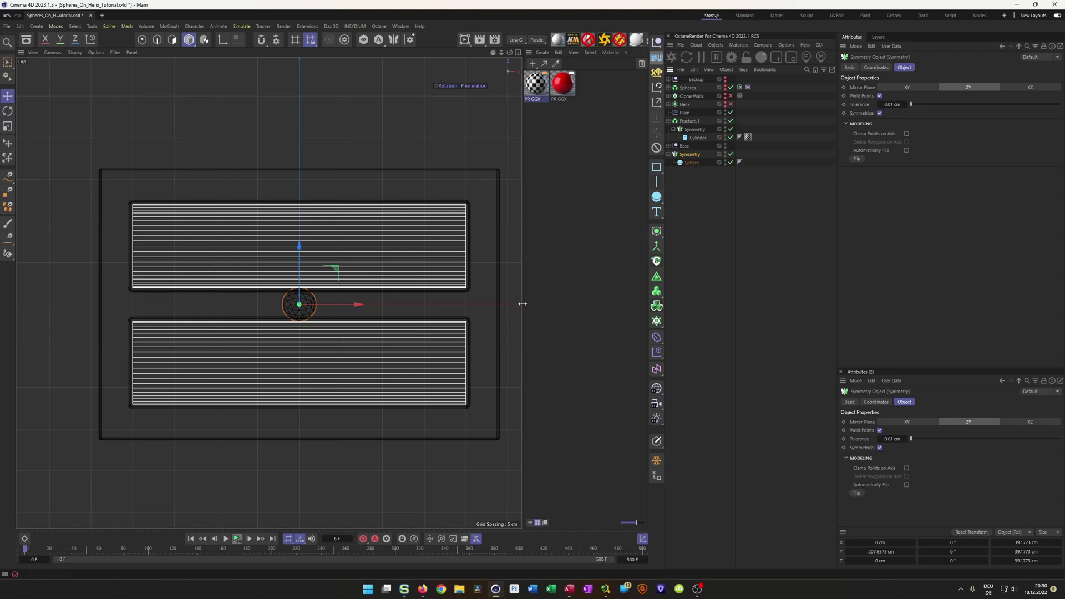
drag(350, 308, 533, 305)
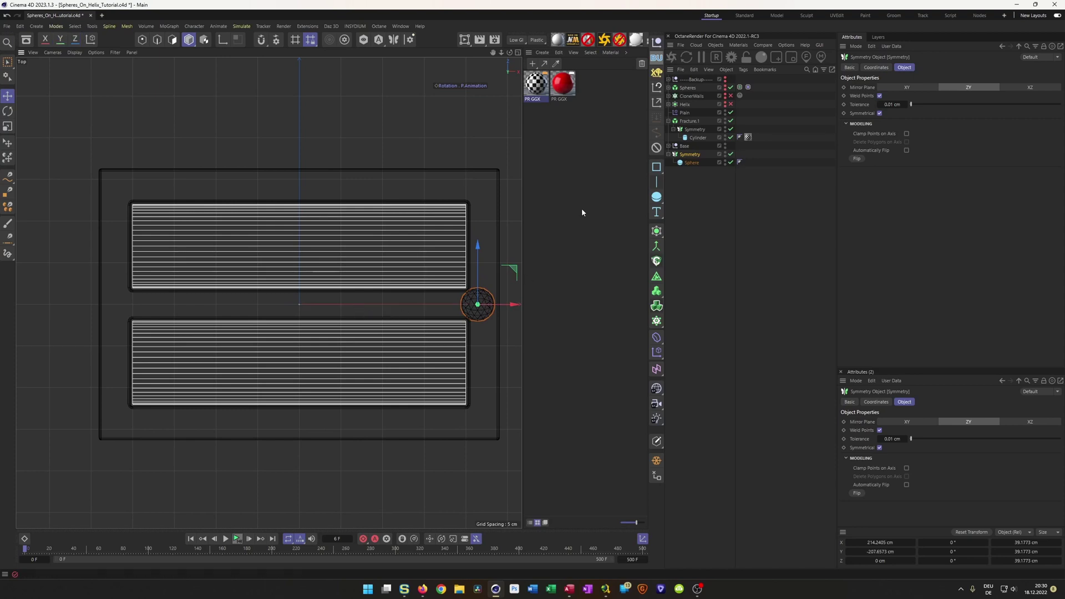
- Try the XY and XZ mirror planes on the Sphere's Symmetry and return it to ZY
click(909, 87)
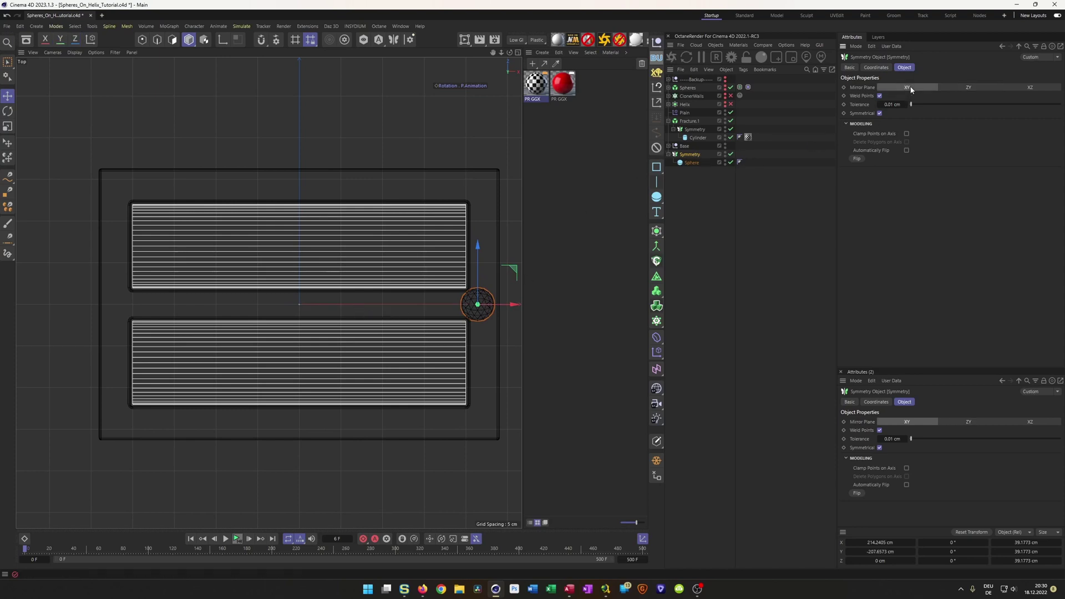
click(1028, 88)
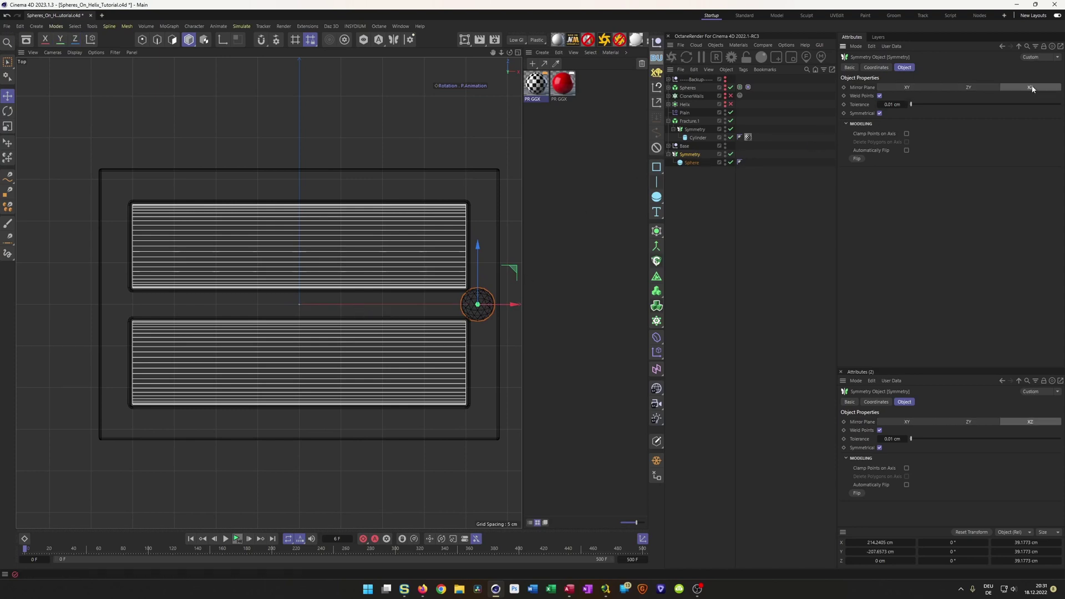
click(984, 89)
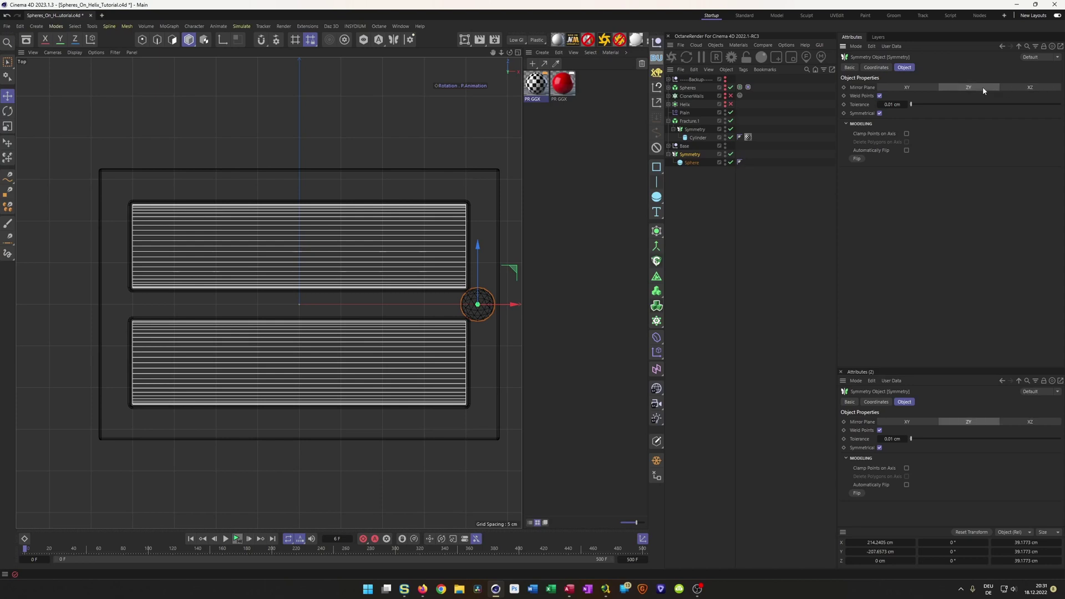
- Undo the Symmetry's X move and move the Sphere itself along X to about 211.7 cm
key(ctrl+z)
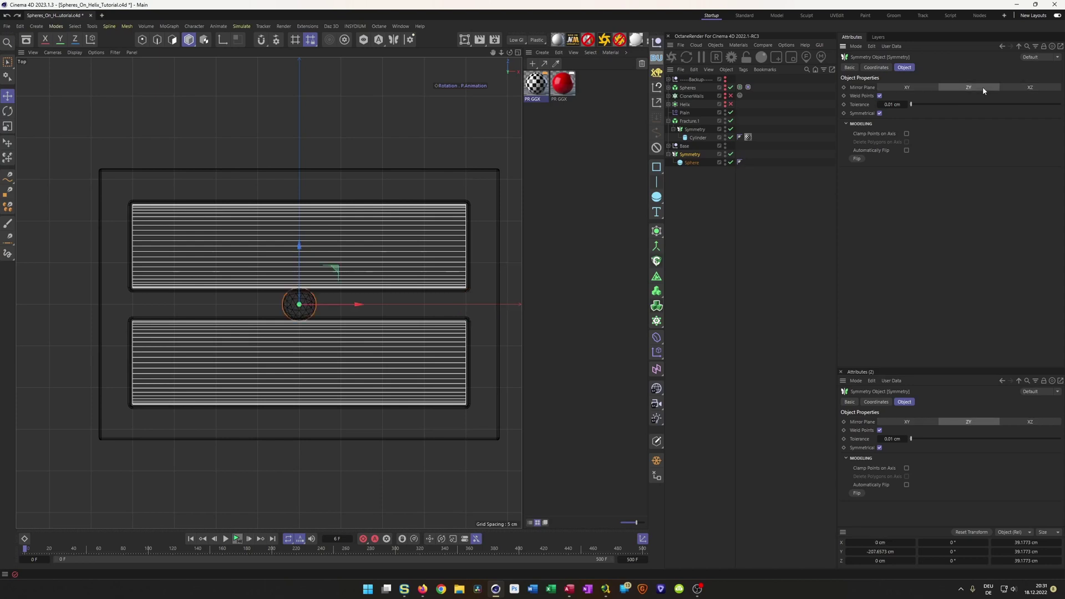
click(688, 164)
drag(357, 304, 532, 306)
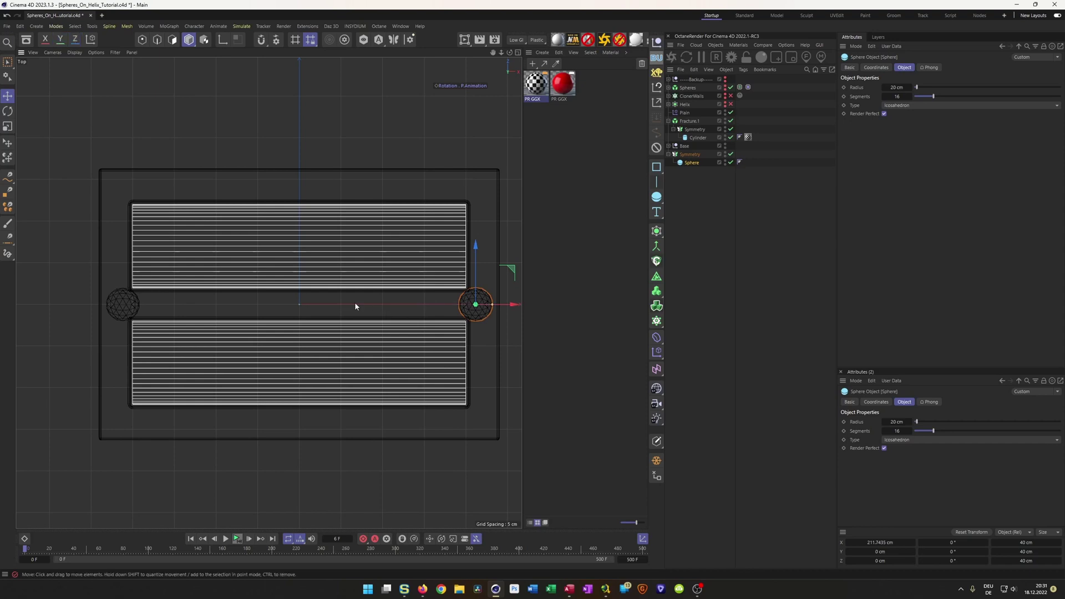
- Place the Sphere's Symmetry inside a second Symmetry object and set the new one's mirror plane to XY
click(690, 154)
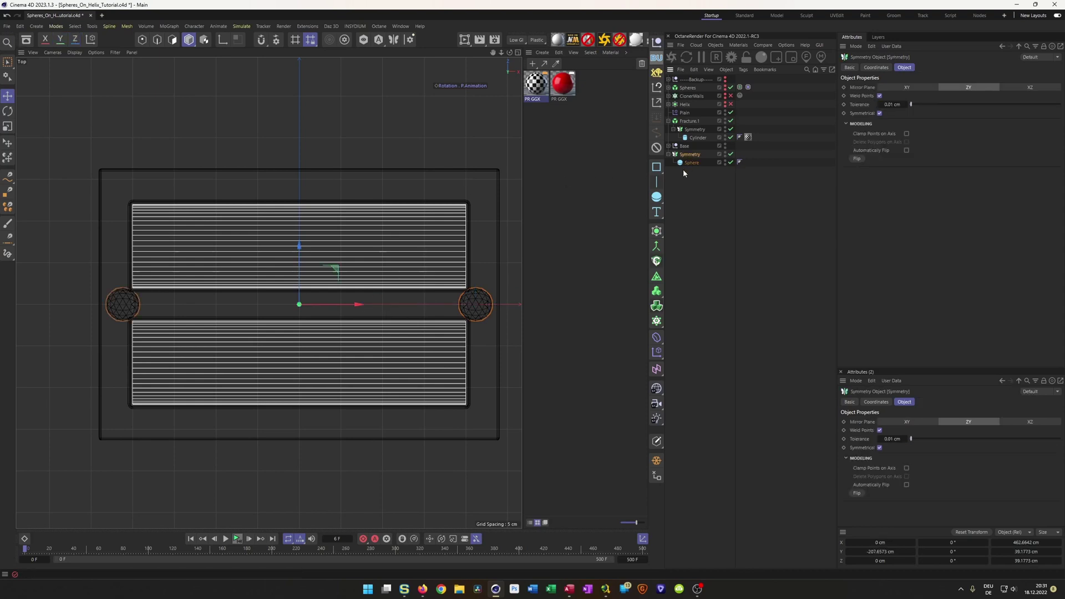
click(657, 236)
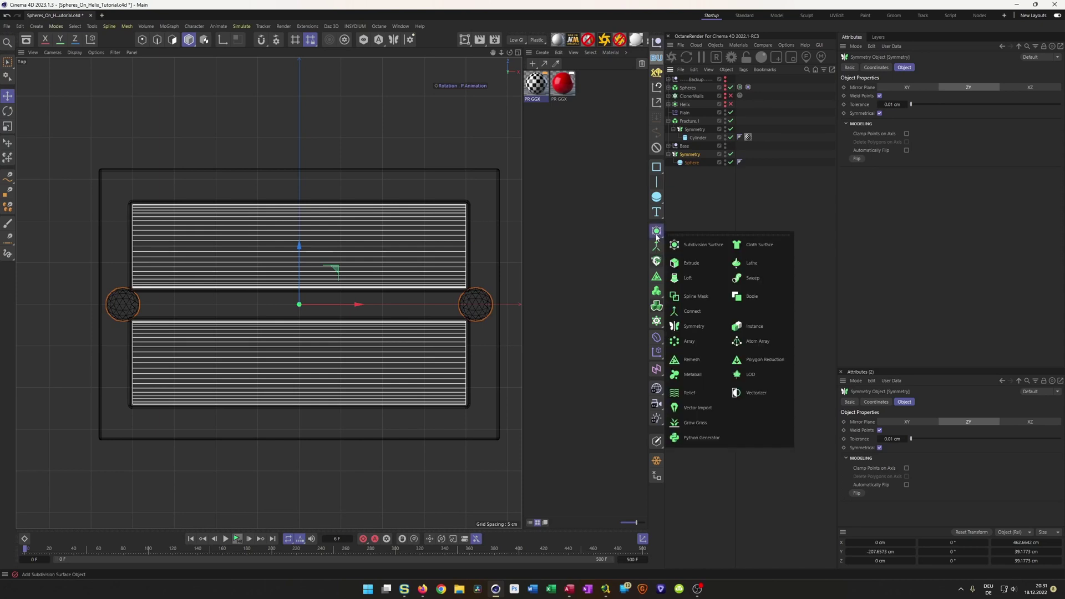
click(693, 327)
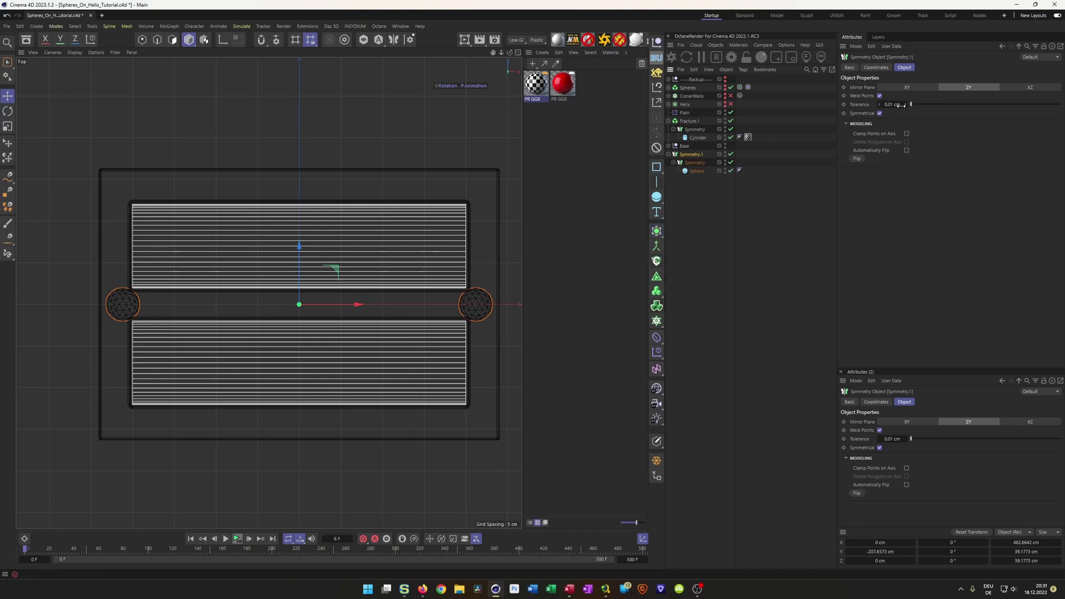
click(911, 87)
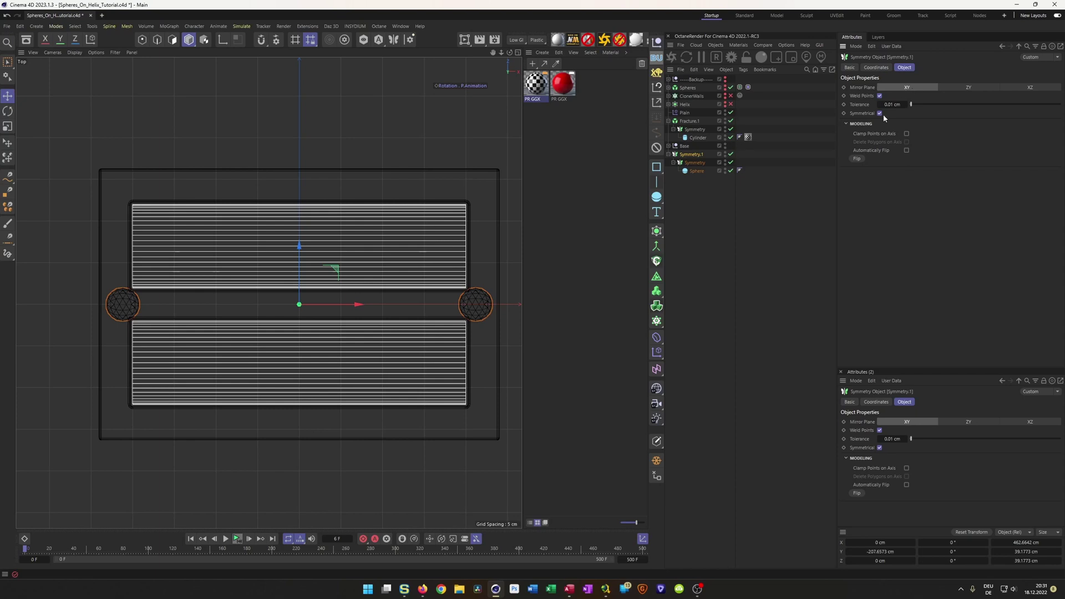
- Move the inner Symmetry along Z towards the base's edge and the Sphere along X to about 206.7 cm, placing the spheres at the corners
click(695, 163)
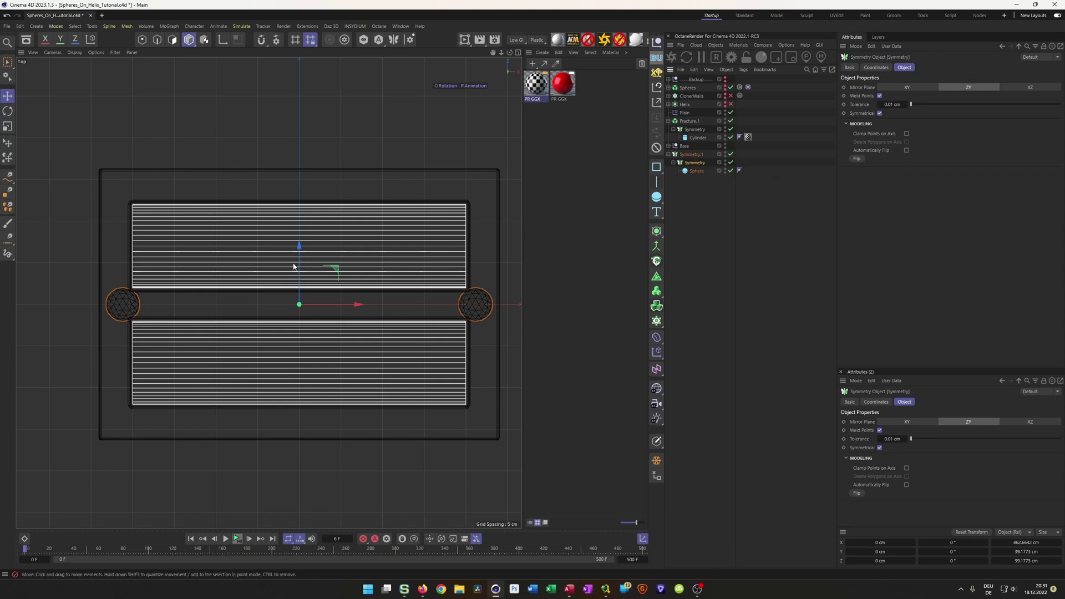
drag(298, 244, 284, 358)
click(695, 171)
drag(513, 413, 508, 412)
- Inspect the four sphere supports beneath the base in the Perspective view and save the project
middle_click(195, 252)
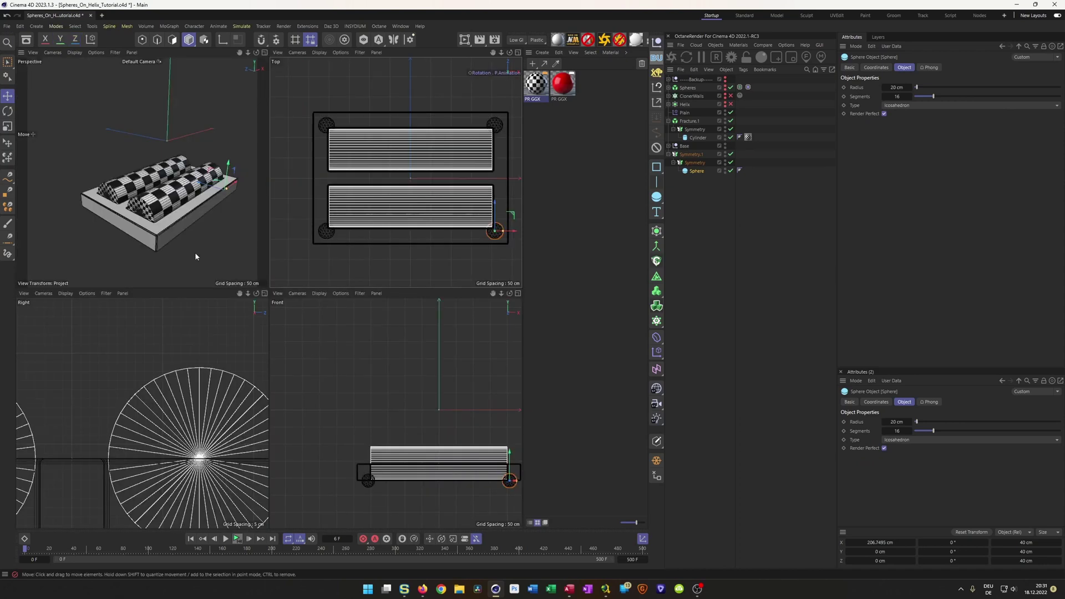
middle_click(195, 252)
alt+drag(194, 252, 300, 402)
alt+middle_drag(299, 391, 278, 303)
key(ctrl+s)
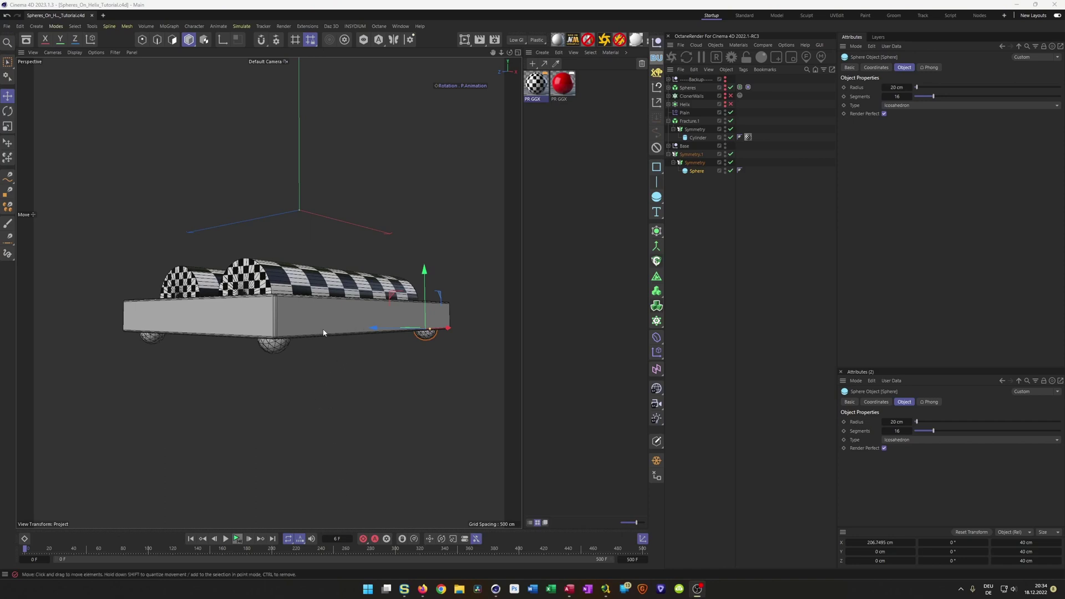
- Enable the cap fillet on the checkerboard Cylinder with a radius of 5 cm and 1 segment
alt+drag(298, 290, 280, 286)
alt+middle_drag(280, 286, 294, 354)
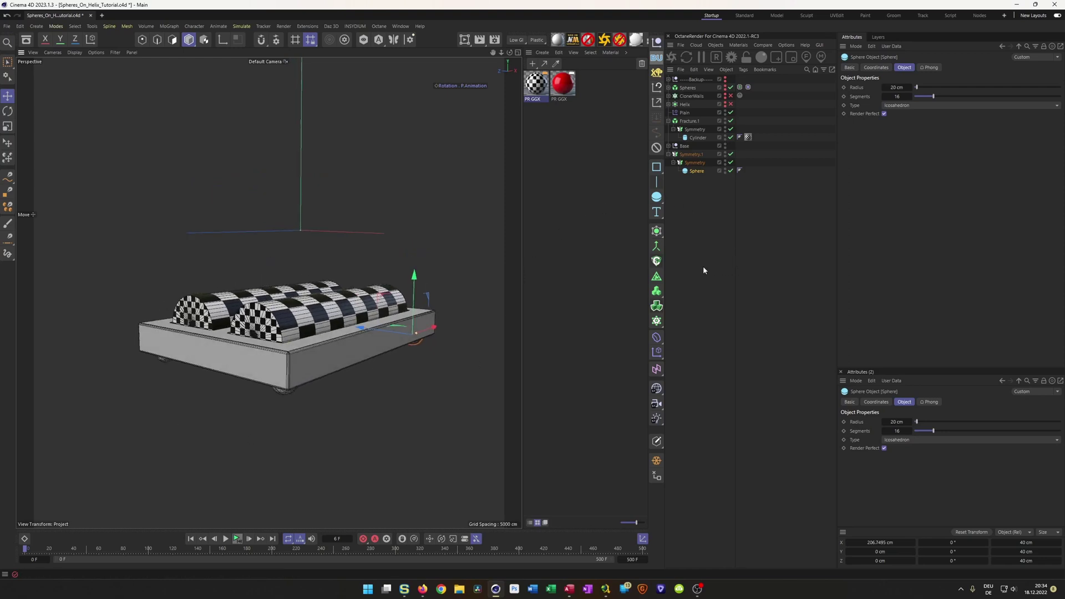
scroll(269, 318, up, 10)
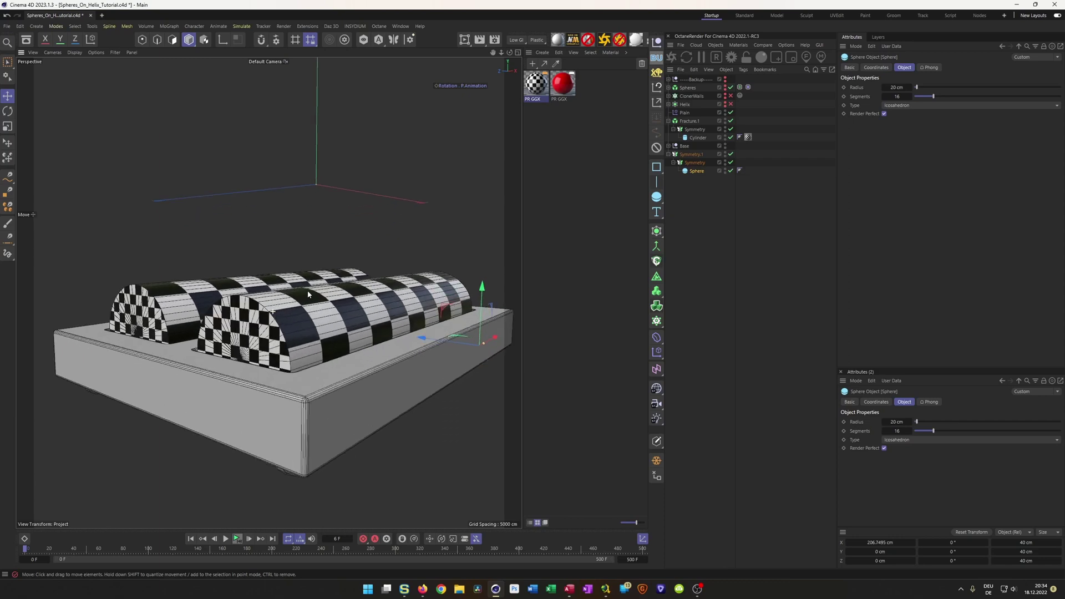
scroll(248, 302, up, 3)
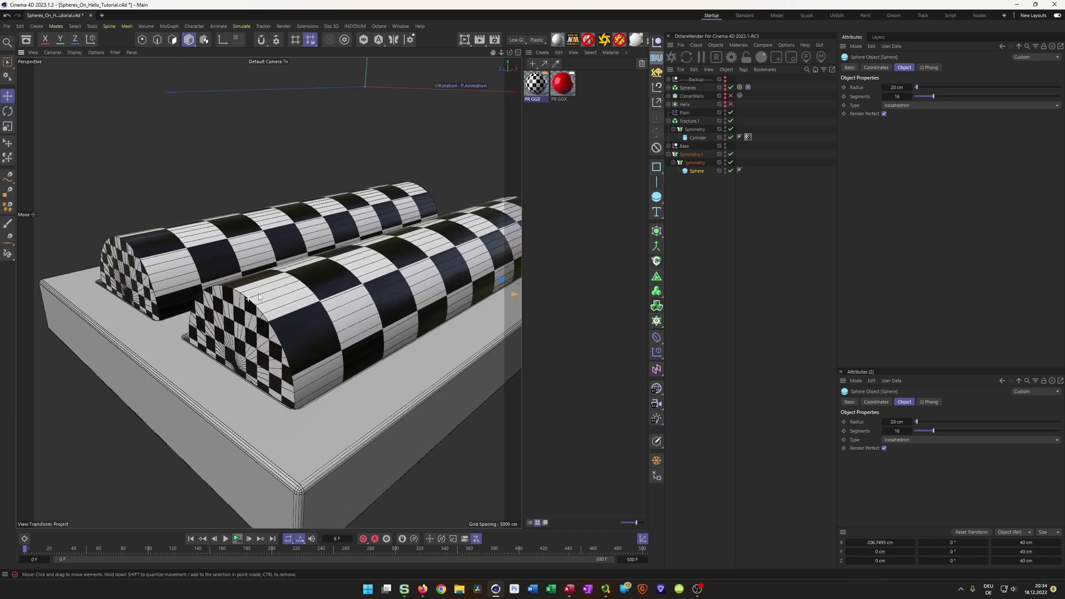
click(694, 138)
click(926, 67)
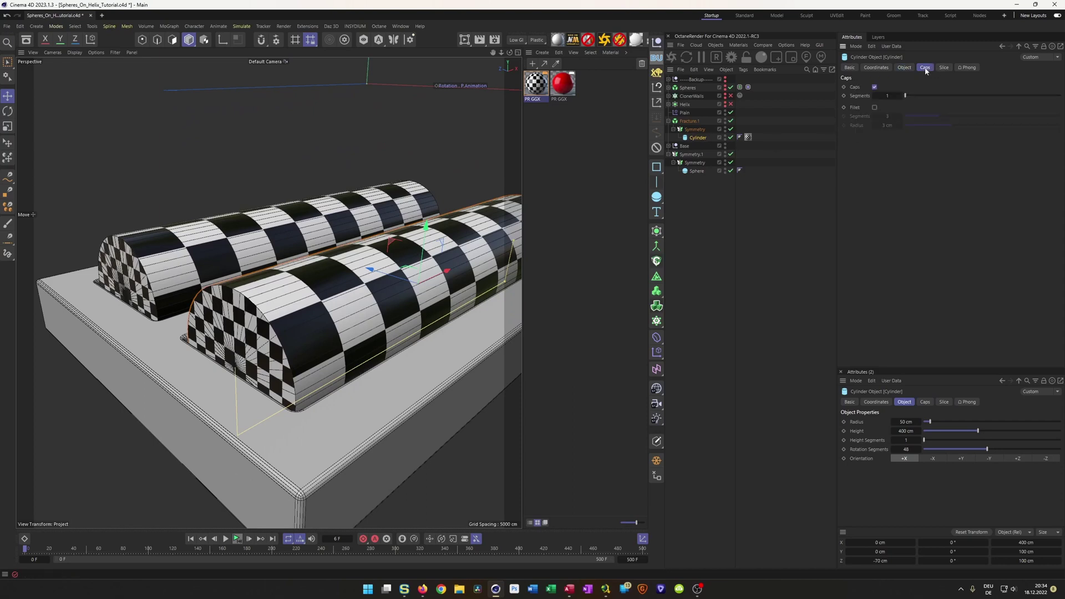
click(874, 107)
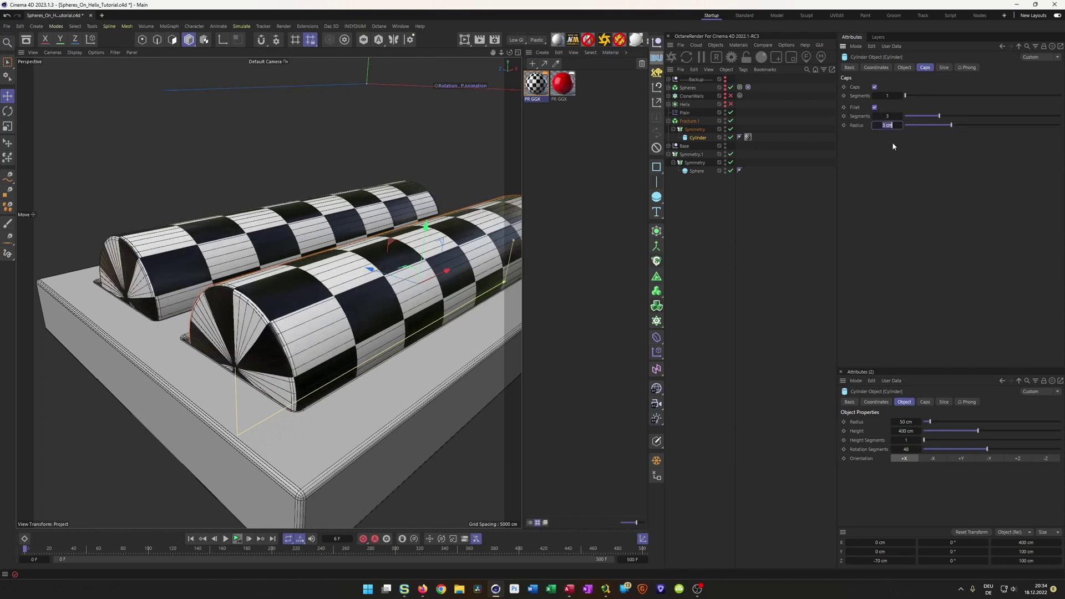
text(5)
key(Return)
double_click(892, 114)
text(1)
key(Return)
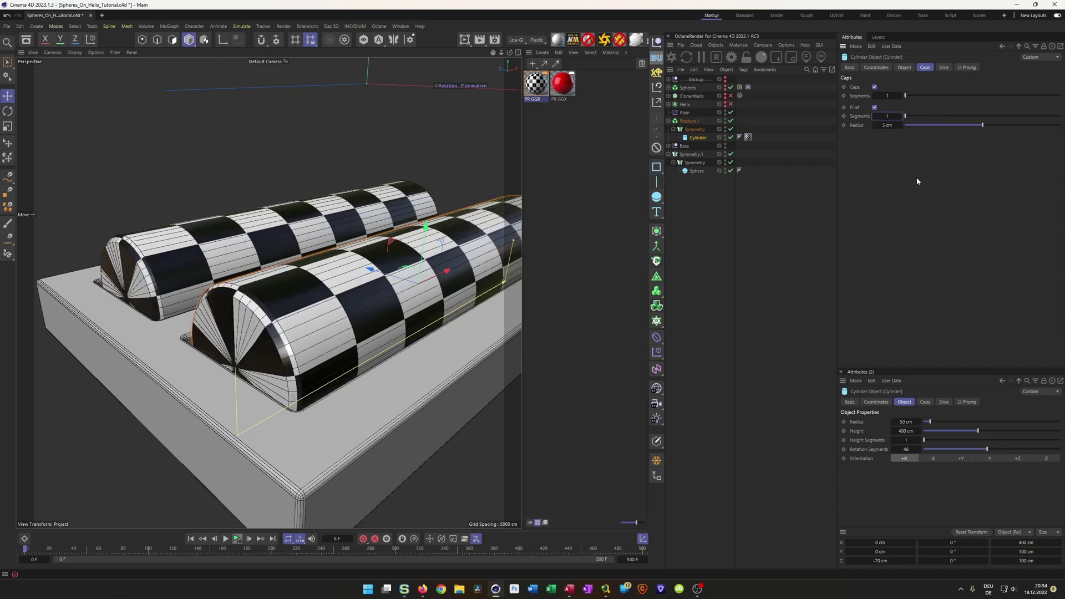
- Delete the checkerboard material and save the project
click(539, 91)
key(Delete)
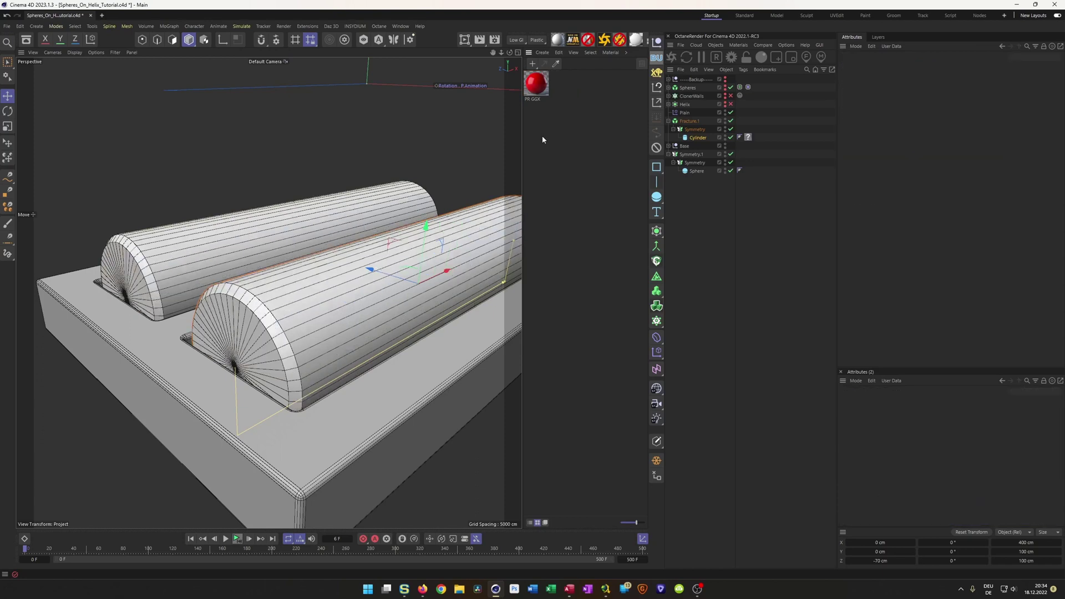
key(ctrl+s)
- Add a Bevel deformer under the mirrored Cylinder and set its subdivision to 3
click(697, 139)
scroll(274, 332, up, 3)
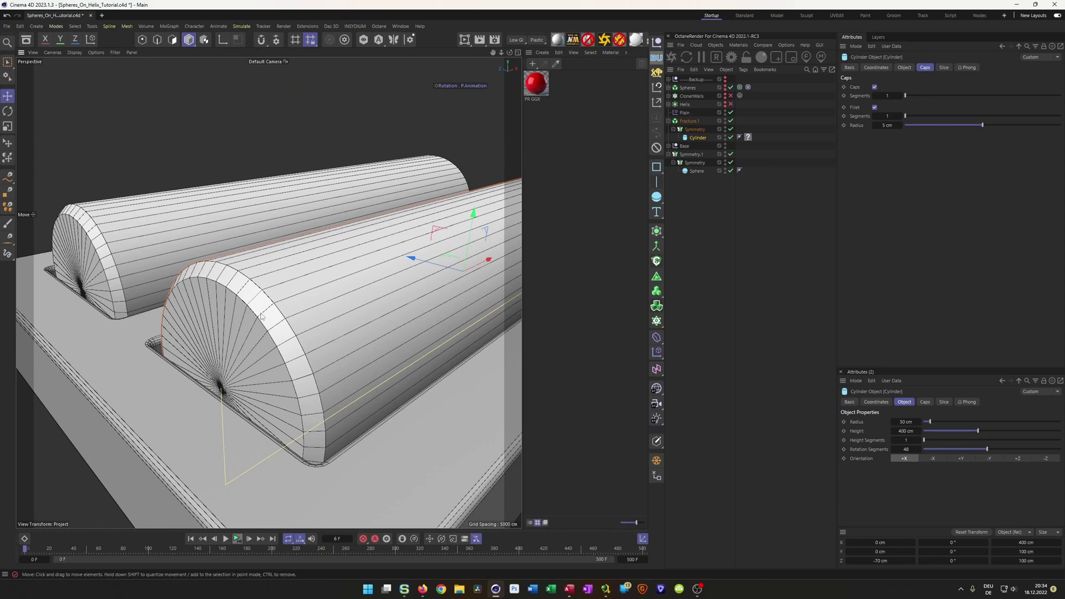
scroll(269, 325, down, 1)
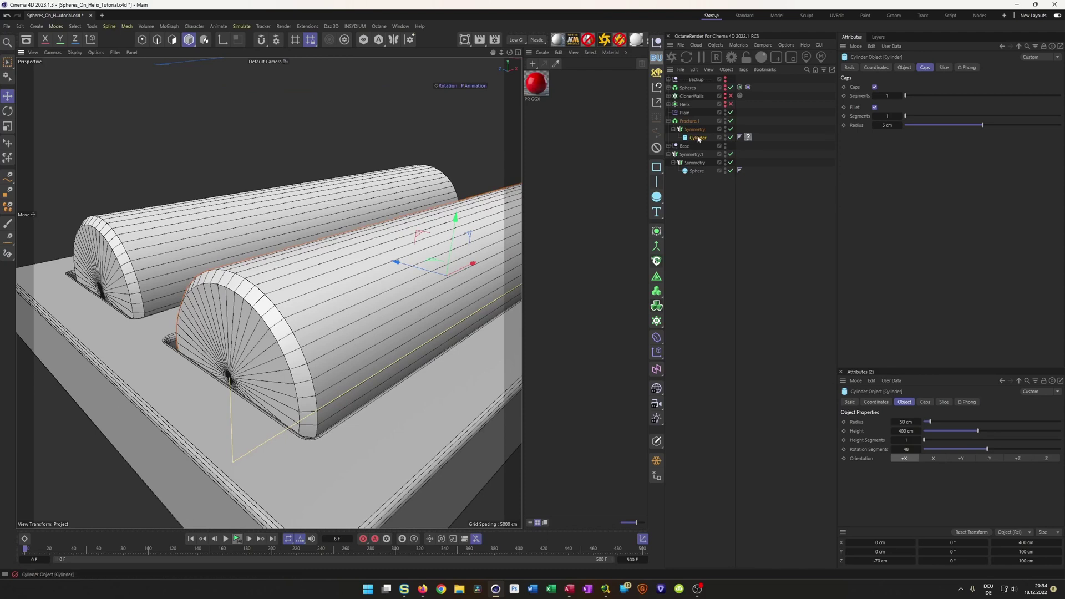
click(660, 338)
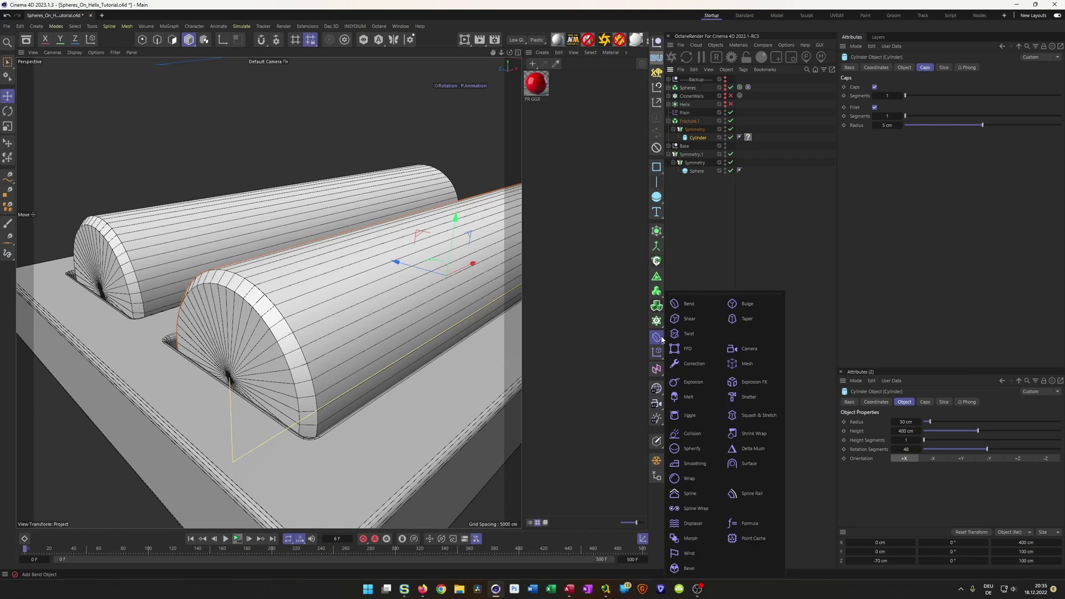
click(709, 567)
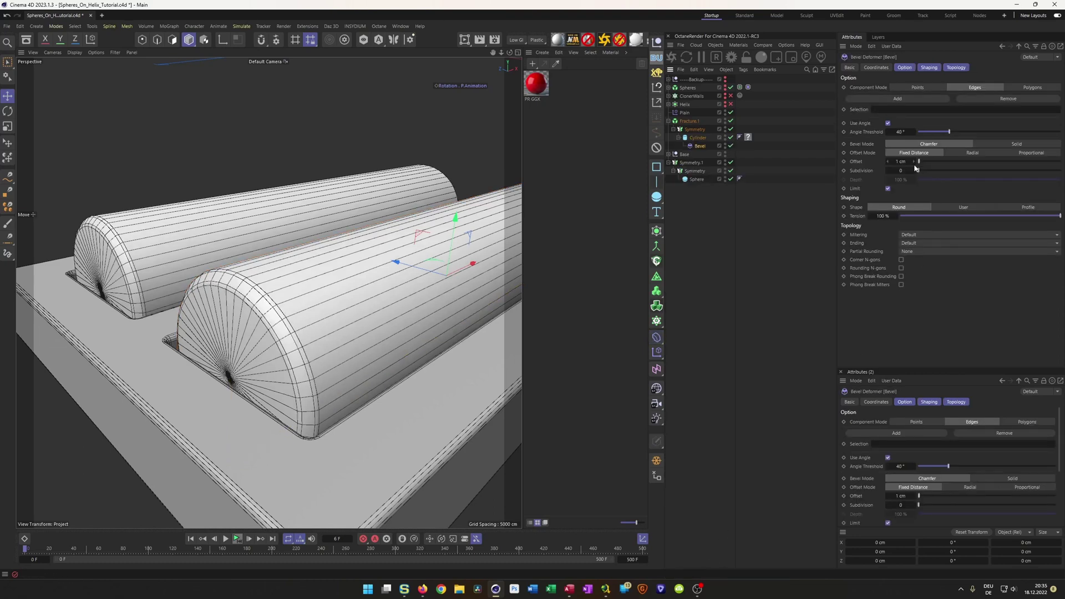
drag(916, 171, 939, 170)
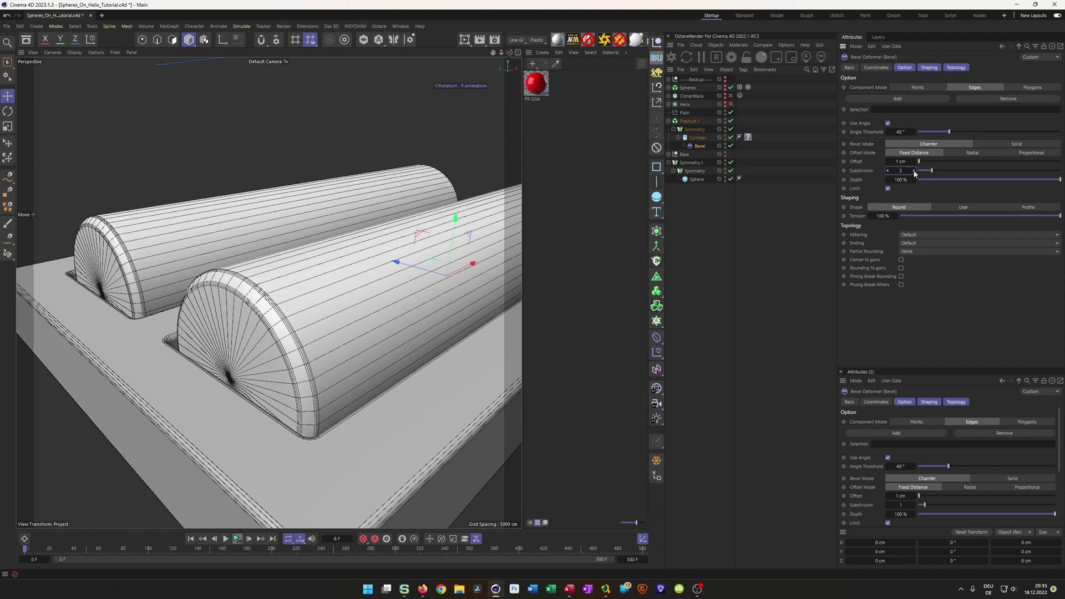
- Set the cylinder Bevel's offset to 0.5 cm and inspect the cylinders' end edges
scroll(322, 339, down, 3)
mouse_move(322, 338)
alt+mouse_down()
mouse_move(338, 346)
mouse_move(318, 344)
alt+mouse_up()
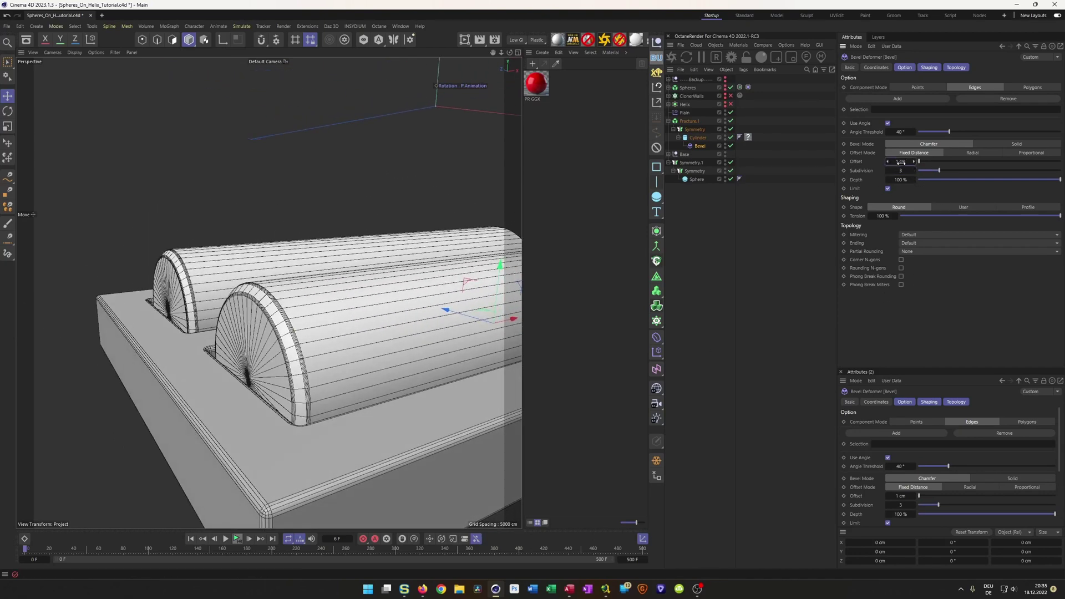
text(0.5)
key(Return)
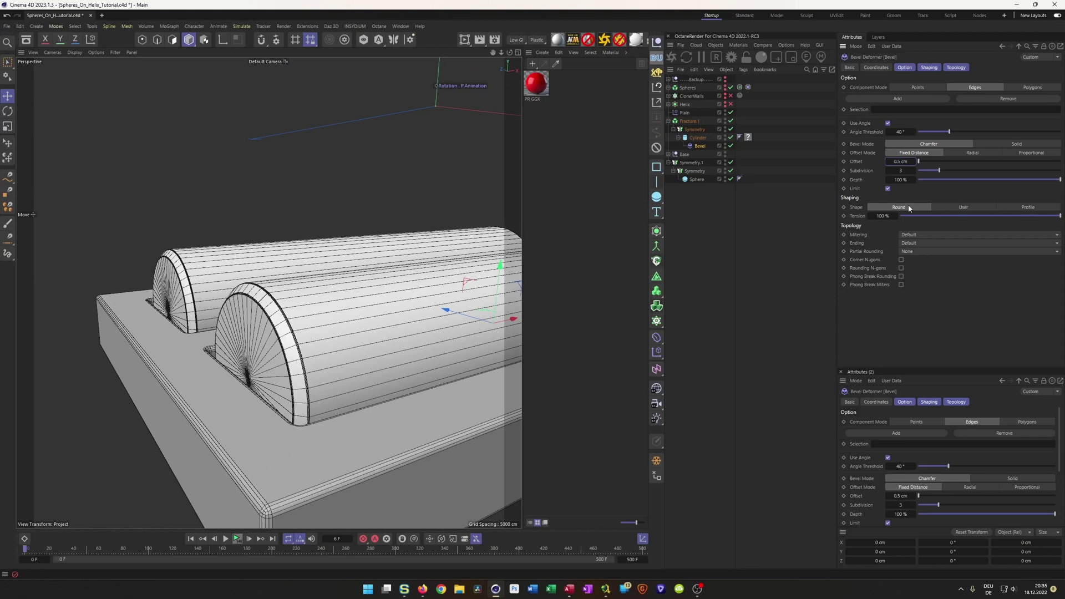
scroll(319, 358, up, 6)
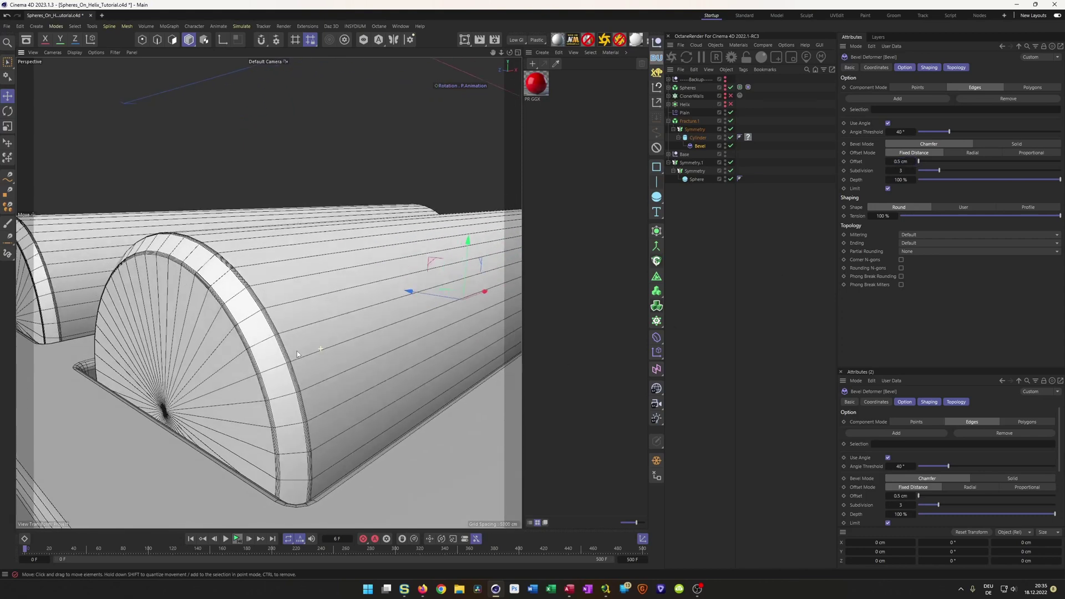
scroll(312, 355, down, 8)
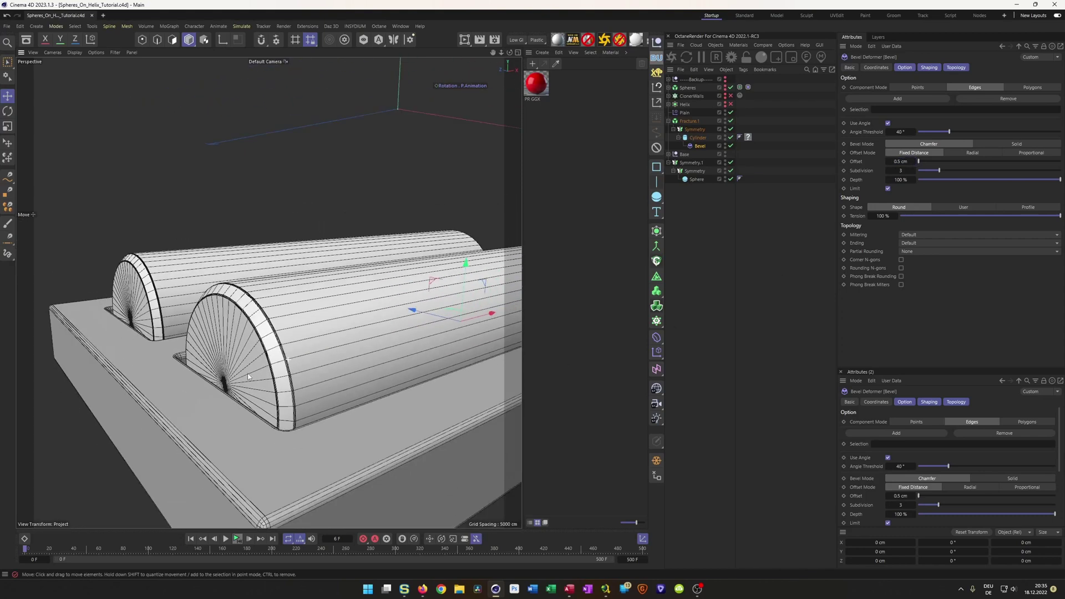
alt+drag(276, 404, 286, 381)
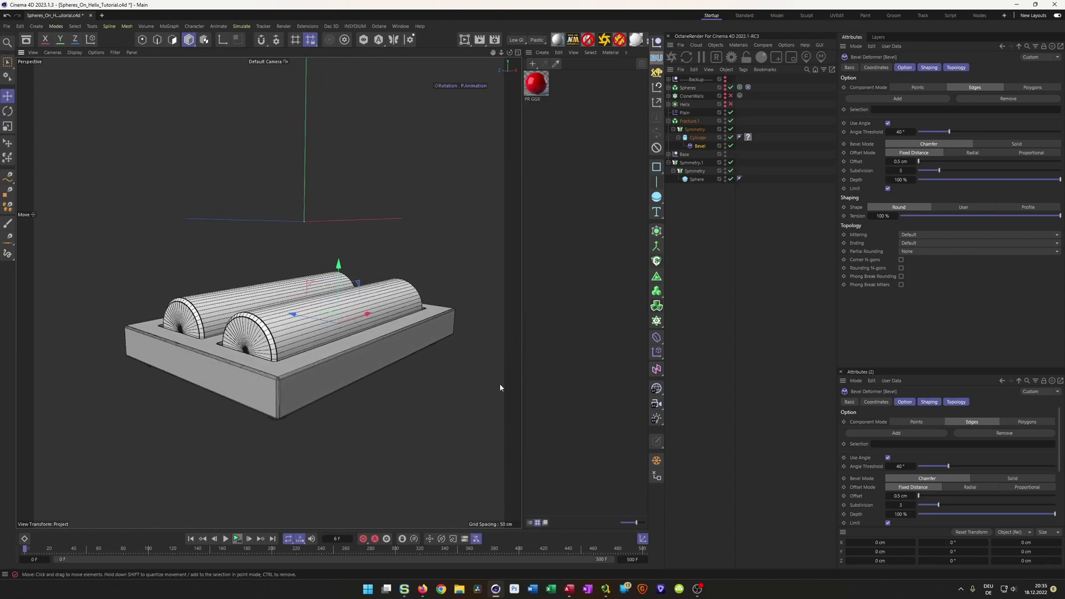
- Add a new Cylinder at the end of the object hierarchy and move it below the base to Y about -322.6 cm
click(656, 197)
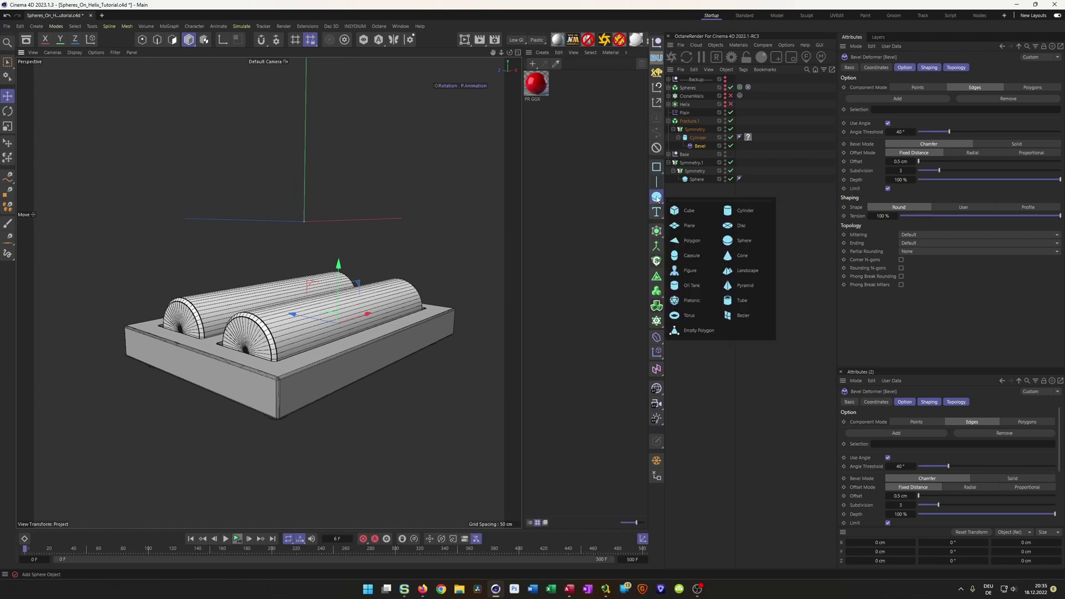
click(771, 209)
drag(687, 80, 701, 230)
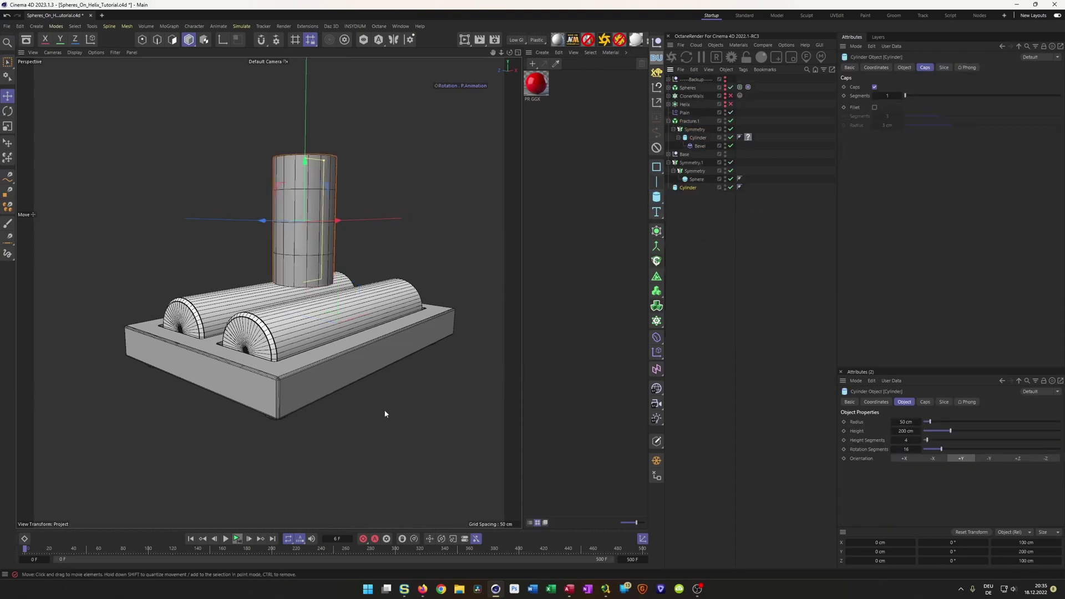
drag(304, 159, 302, 296)
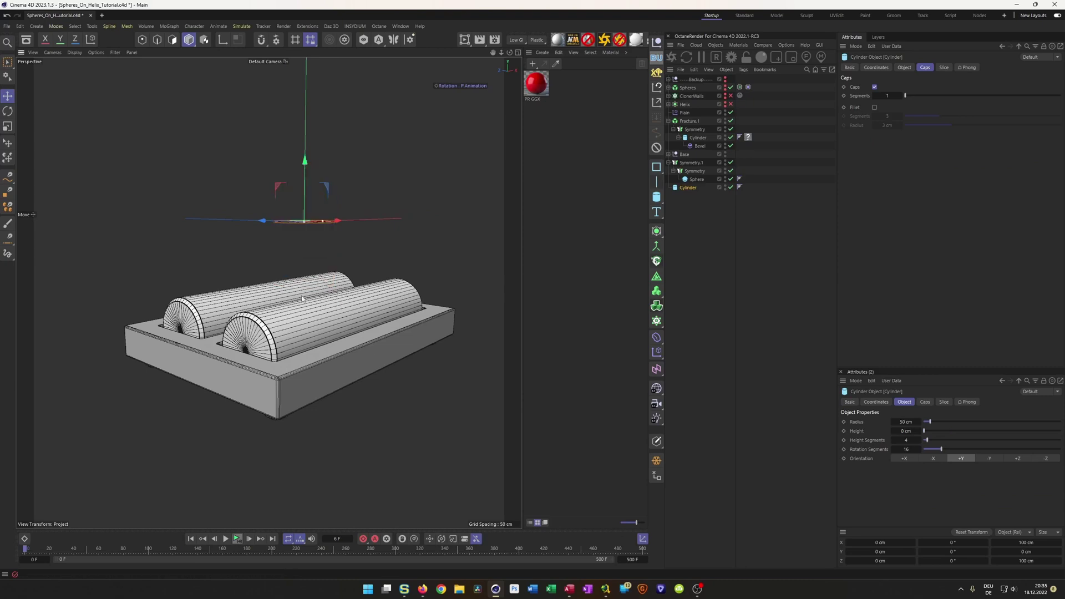
drag(307, 221, 295, 381)
scroll(318, 174, up, 2)
- In the Front view, widen the new Cylinder to a radius of about 336.6 cm and lower it to Y about -328.5 cm
middle_click(295, 421)
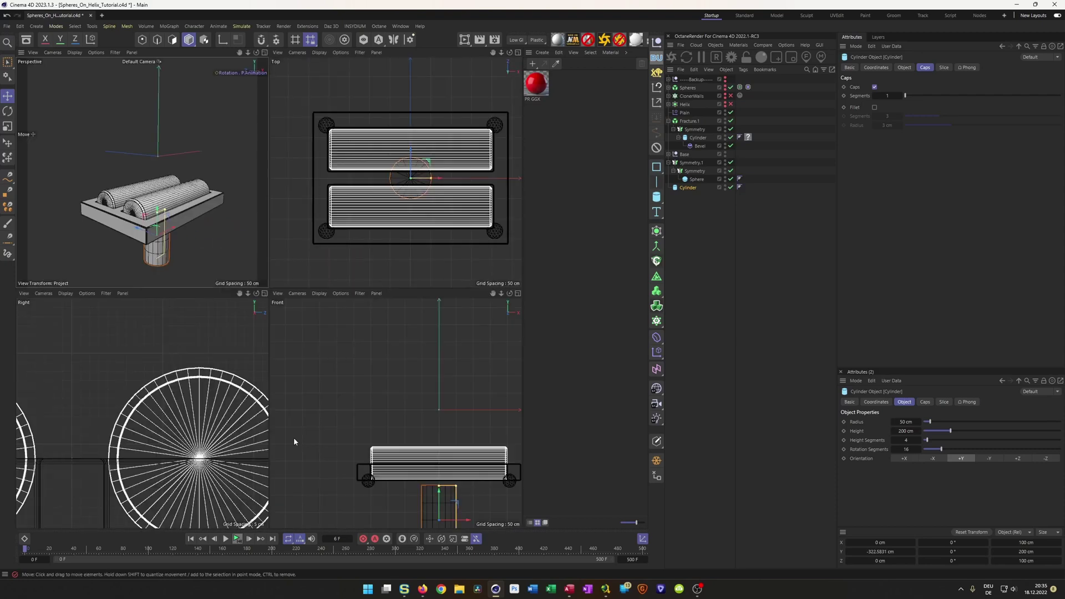
middle_click(294, 437)
scroll(334, 441, down, 2)
alt+middle_drag(333, 438, 307, 324)
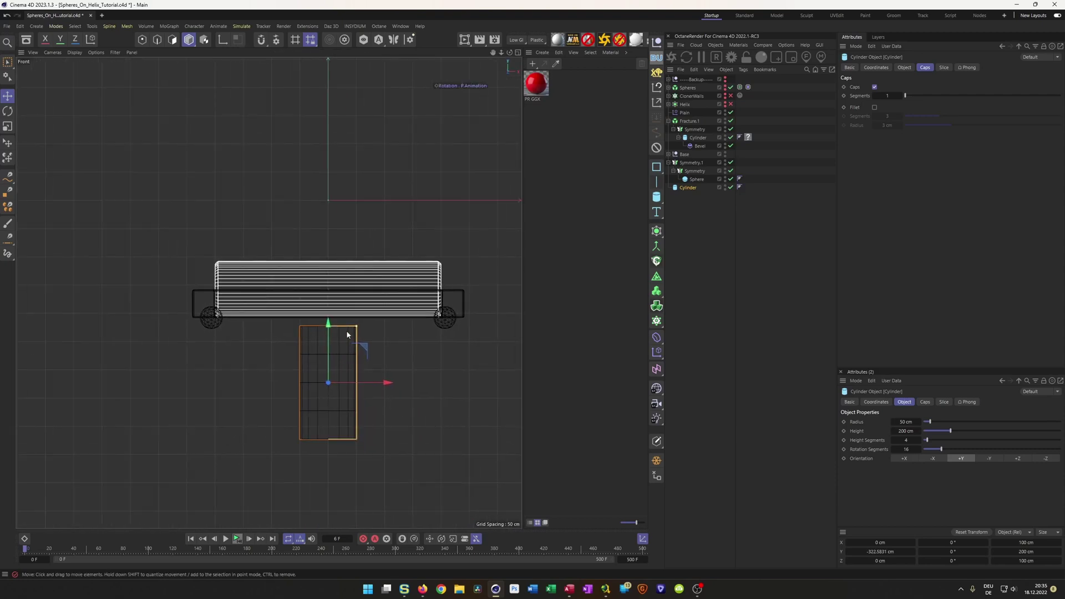
drag(358, 329, 518, 336)
drag(329, 323, 329, 324)
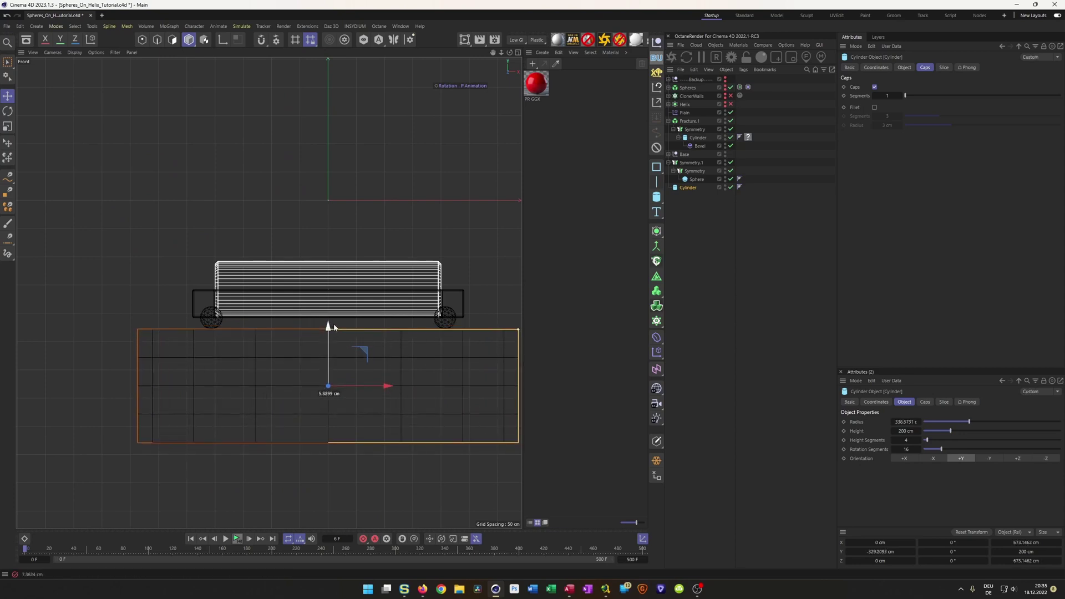
- Return to the Perspective view and set the new Cylinder's radius to 35 cm
middle_click(336, 371)
middle_click(208, 236)
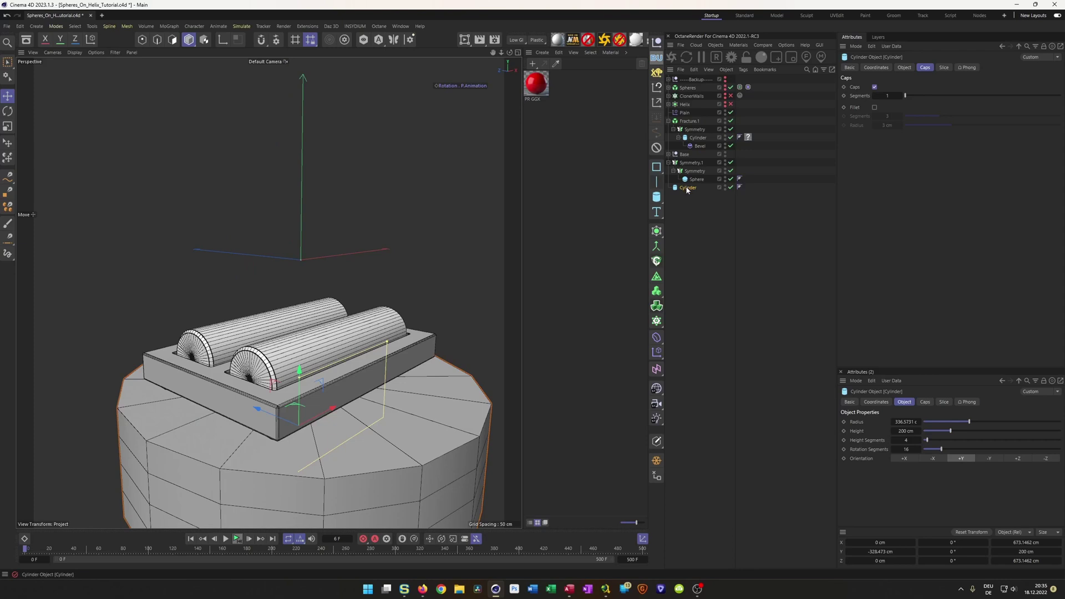
click(904, 67)
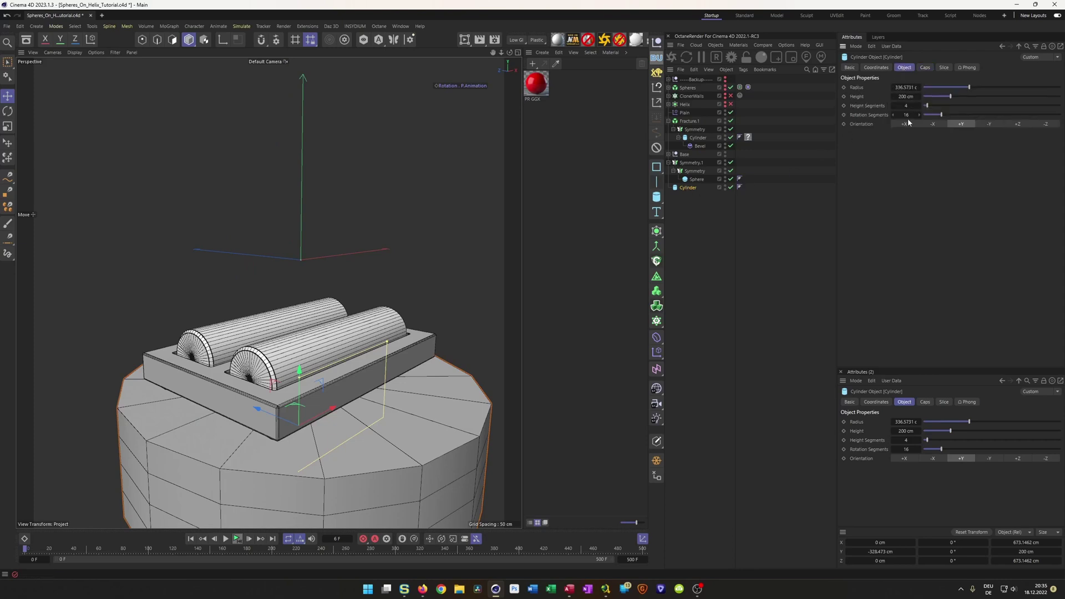
click(905, 88)
text(35)
key(Return)
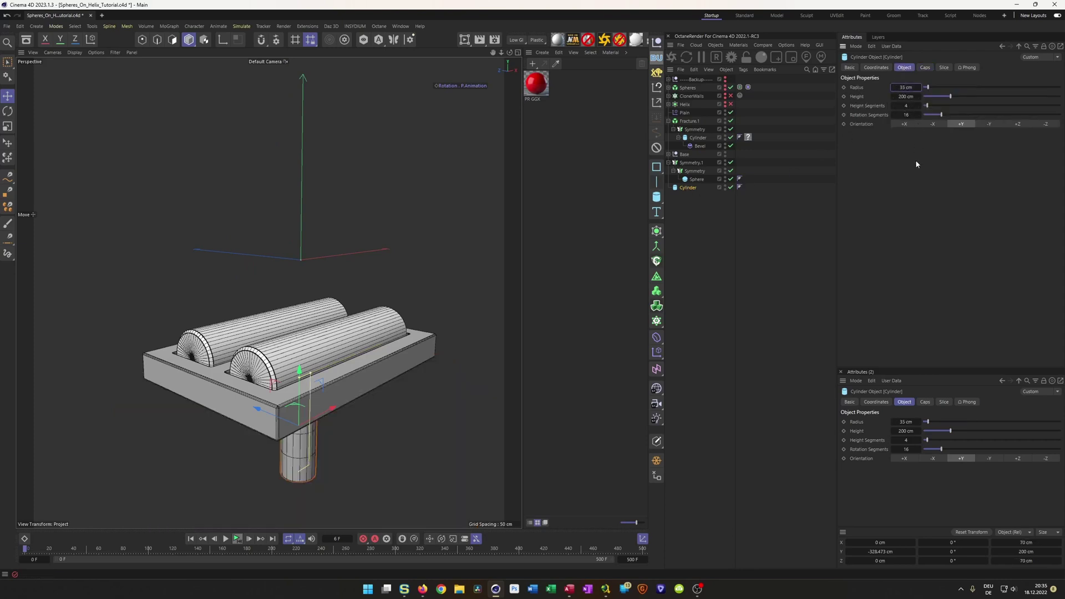
- Set the pedestal Cylinder's radius to 400 cm
drag(904, 88, 908, 88)
click(917, 87)
text(400)
key(Return)
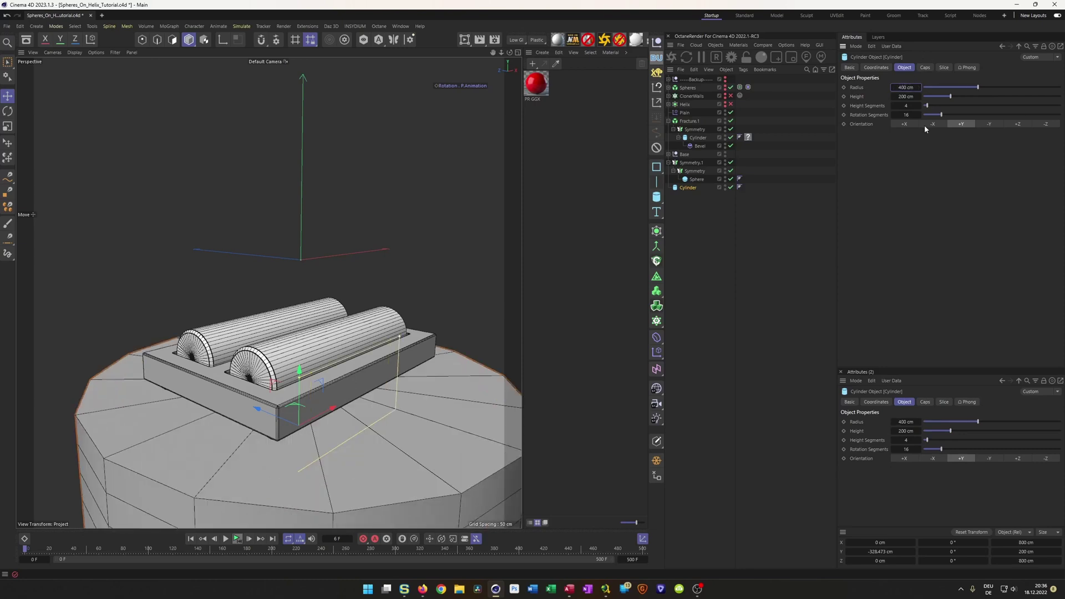
- Set the pedestal Cylinder's rotation segments to 100 and its height segments to 1
click(907, 115)
text(10)
key(Return)
click(910, 116)
text(100)
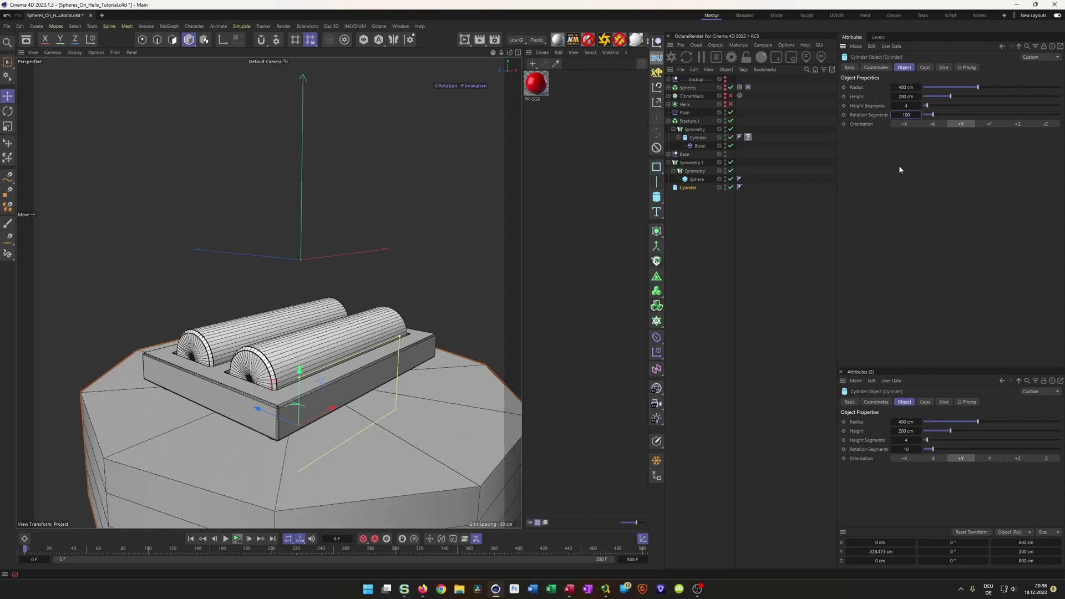
key(Return)
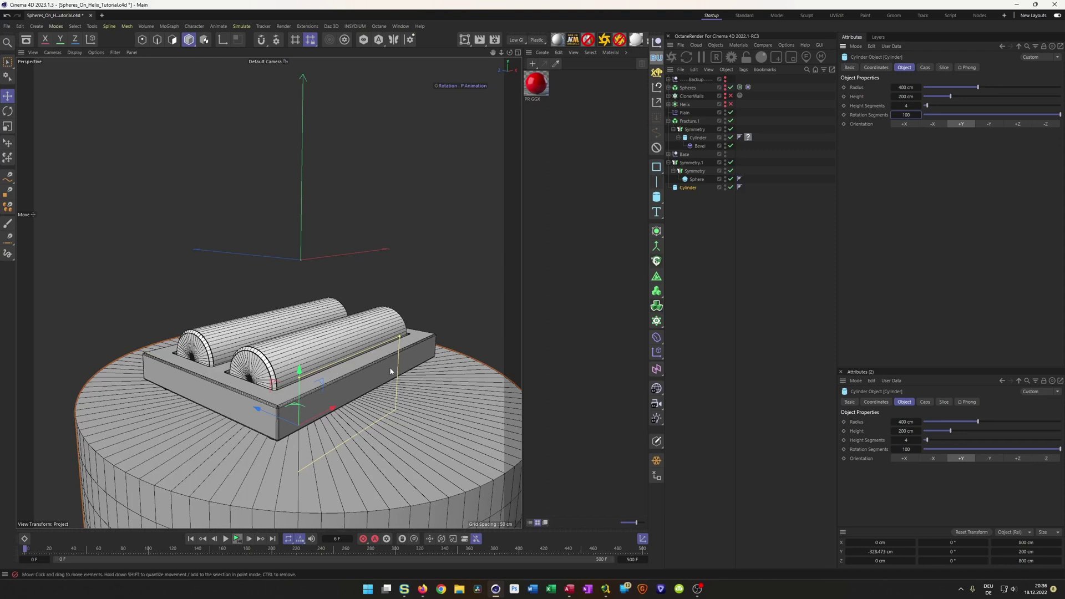
drag(919, 106, 792, 142)
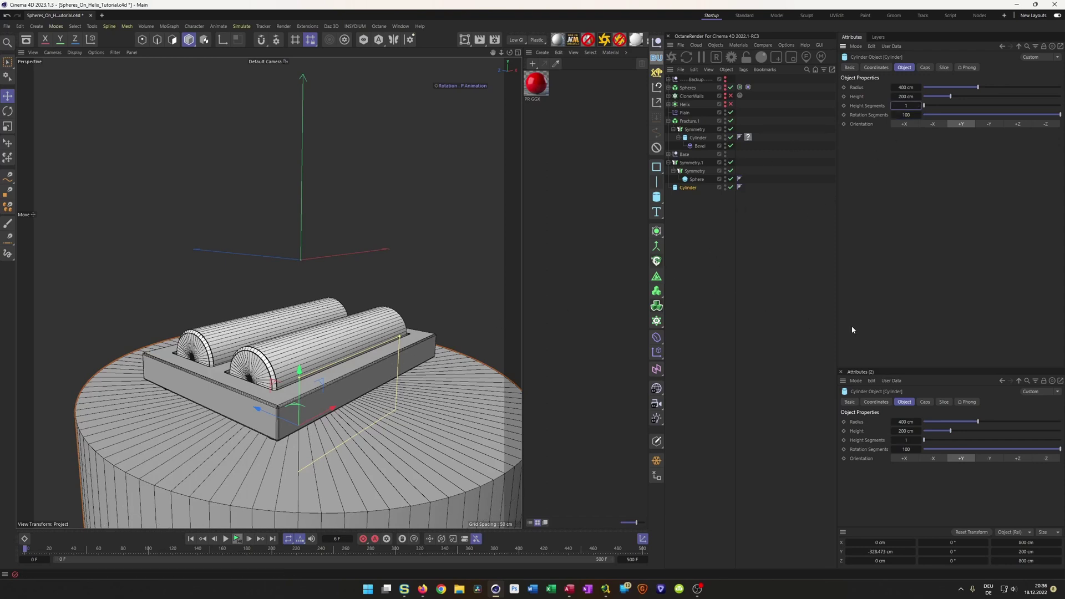
- Increase the pedestal Cylinder's height to 442 cm and lower it in the Front view to Y about -449.2 cm, just beneath the sphere supports
alt+middle_drag(398, 404, 377, 381)
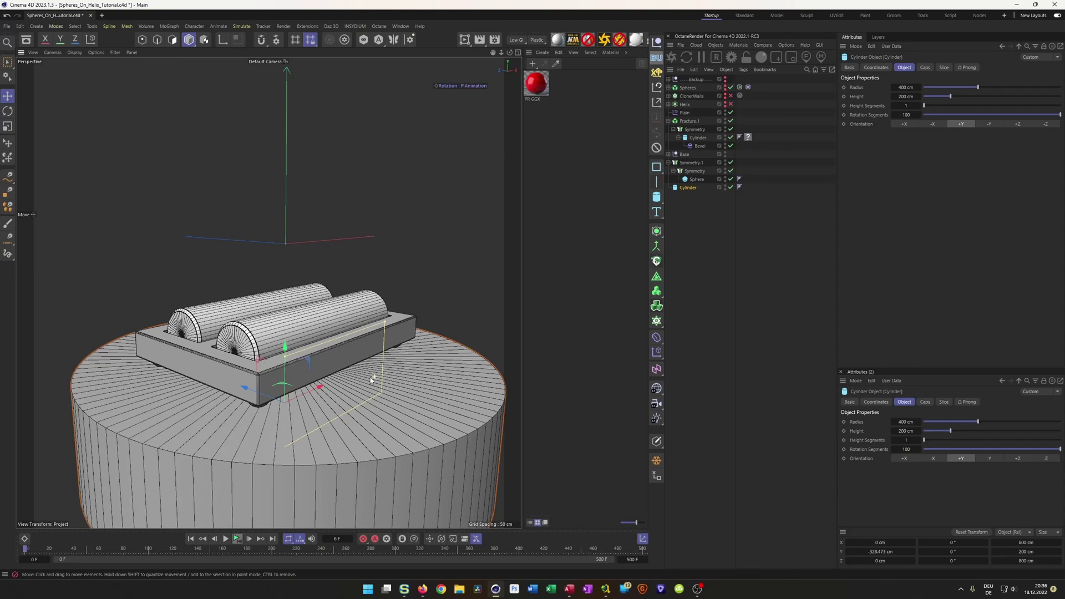
scroll(348, 382, down, 3)
scroll(366, 364, up, 3)
alt+middle_drag(364, 363, 356, 349)
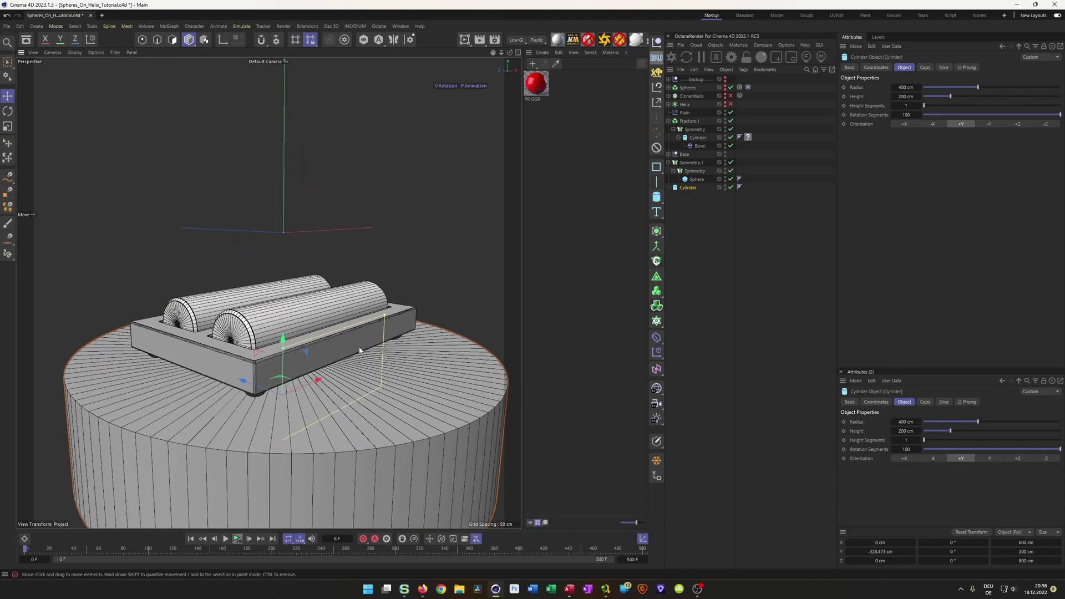
drag(905, 97, 982, 96)
middle_click(471, 267)
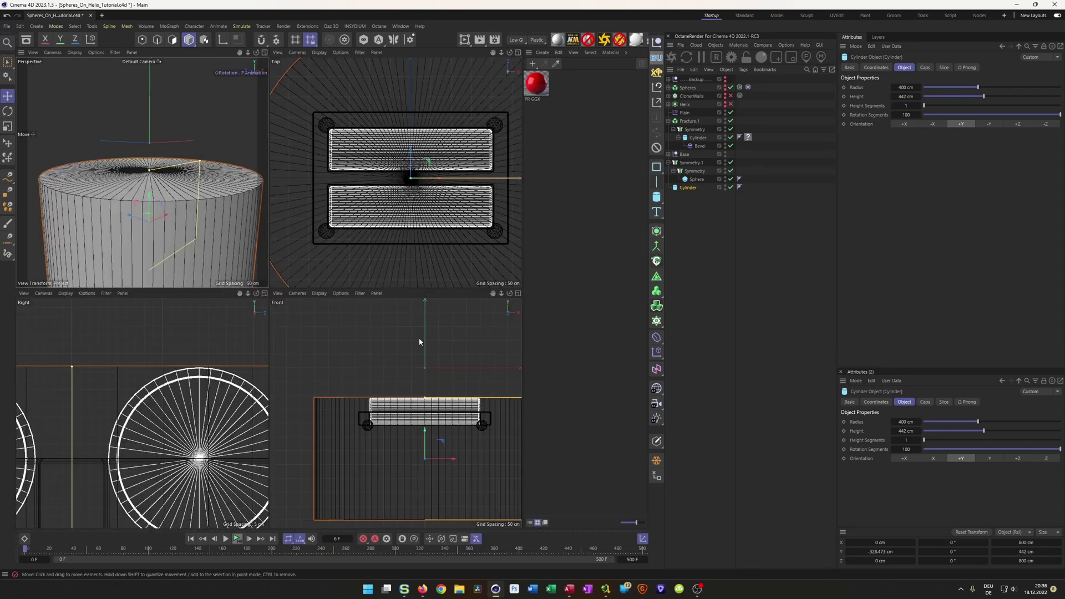
middle_click(421, 340)
drag(328, 335, 318, 395)
scroll(330, 367, up, 3)
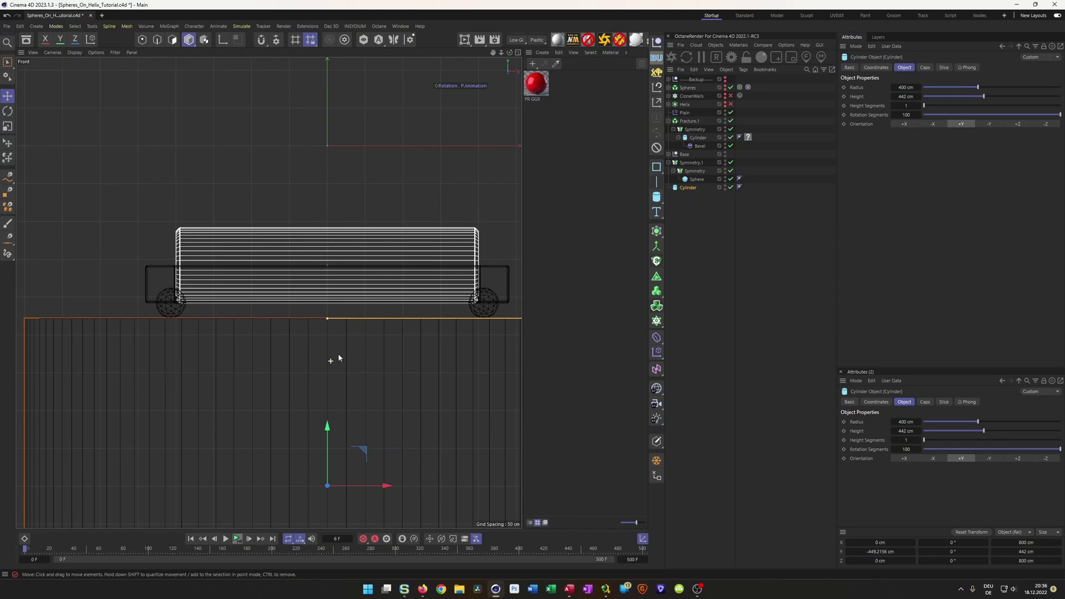
- Return to the Perspective view and make the Spheres and Helix objects visible in the viewport again
middle_click(336, 410)
middle_click(206, 266)
scroll(274, 411, up, 3)
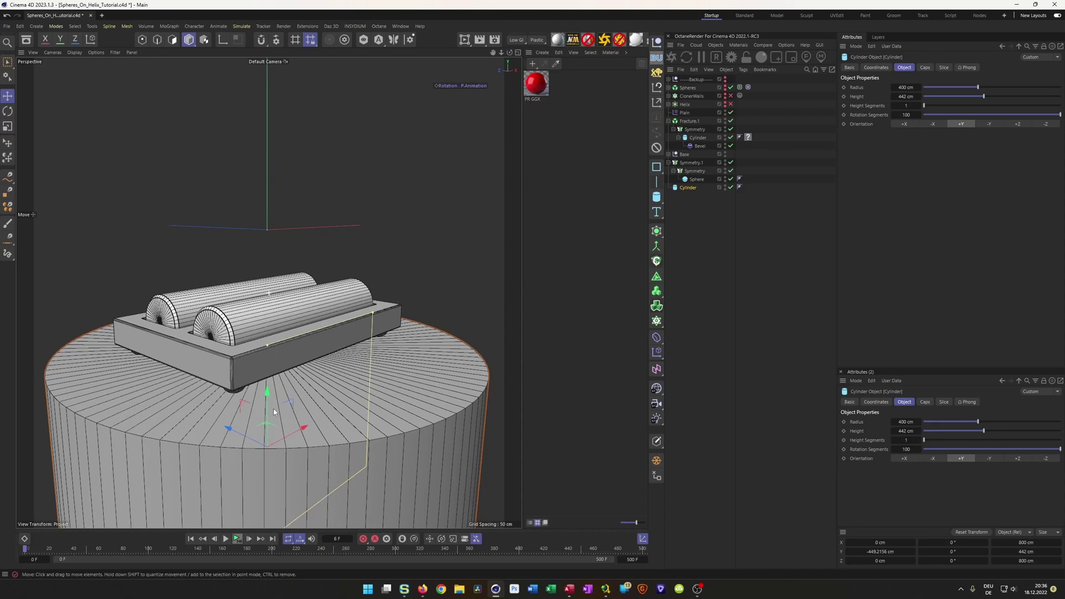
scroll(274, 412, down, 3)
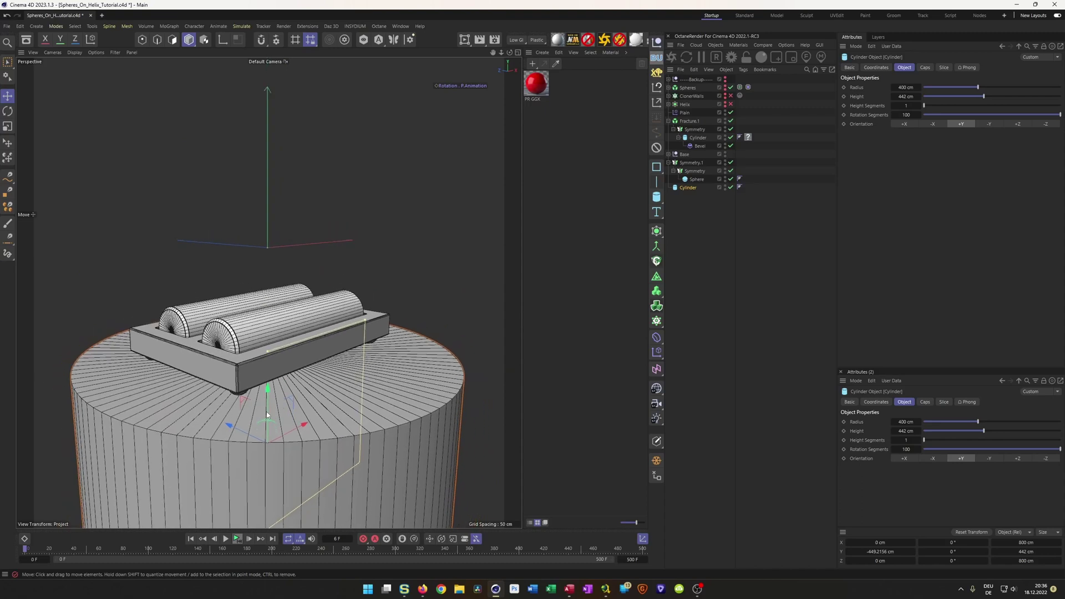
mouse_move(265, 414)
alt+mouse_down()
mouse_move(268, 427)
mouse_move(274, 419)
alt+mouse_up()
alt+middle_drag(274, 419, 275, 421)
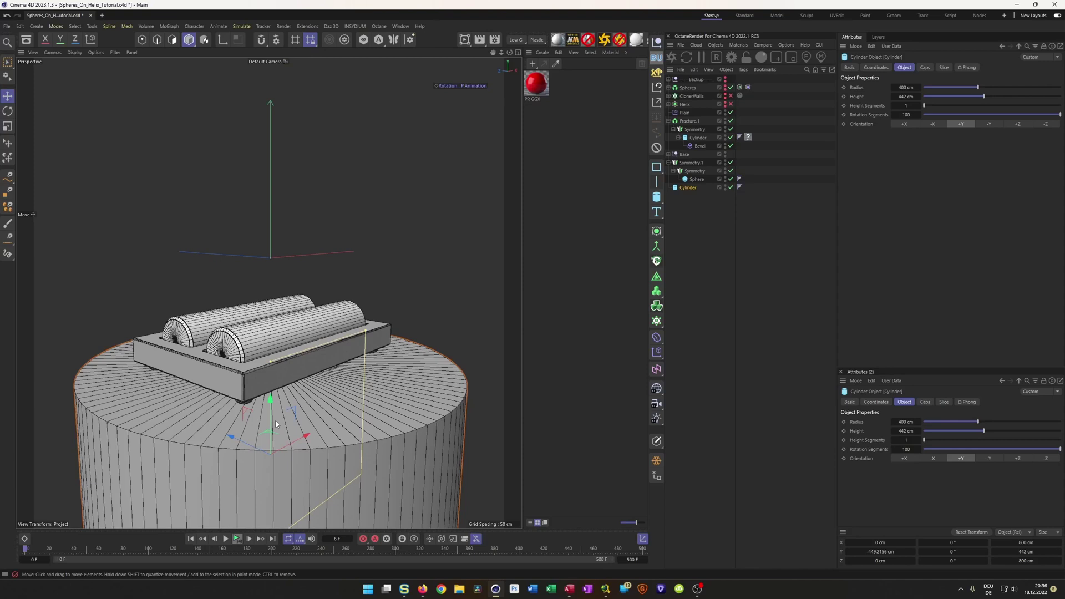
click(725, 87)
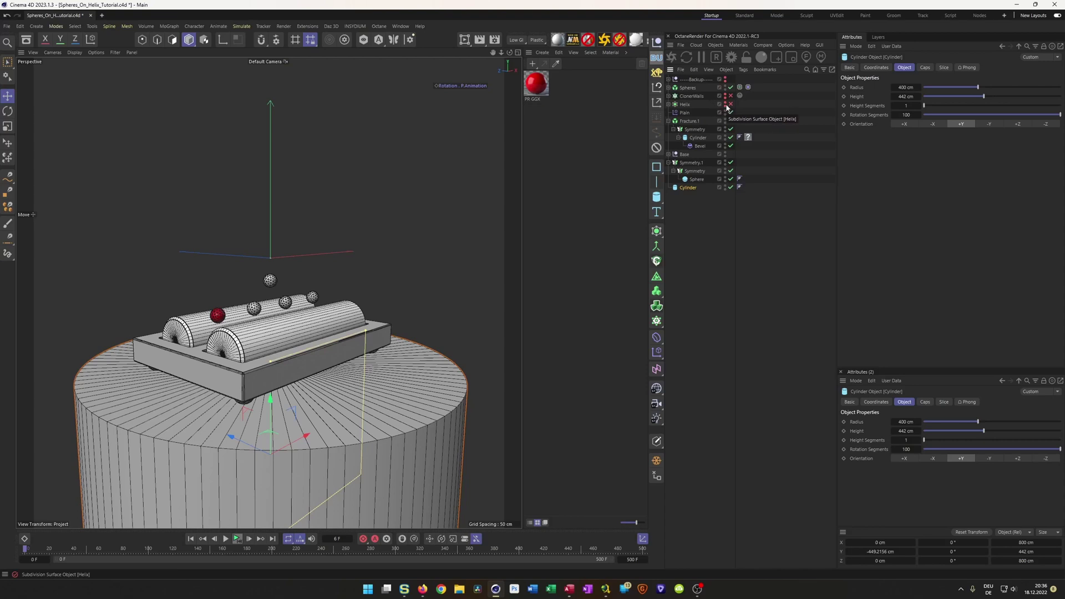
click(726, 104)
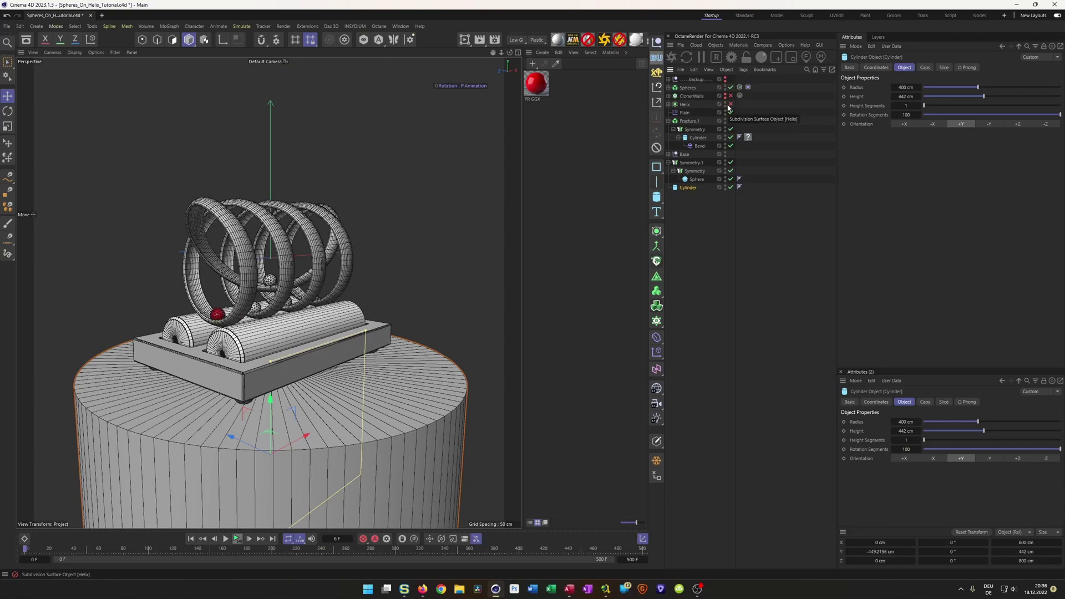
alt+drag(350, 331, 309, 331)
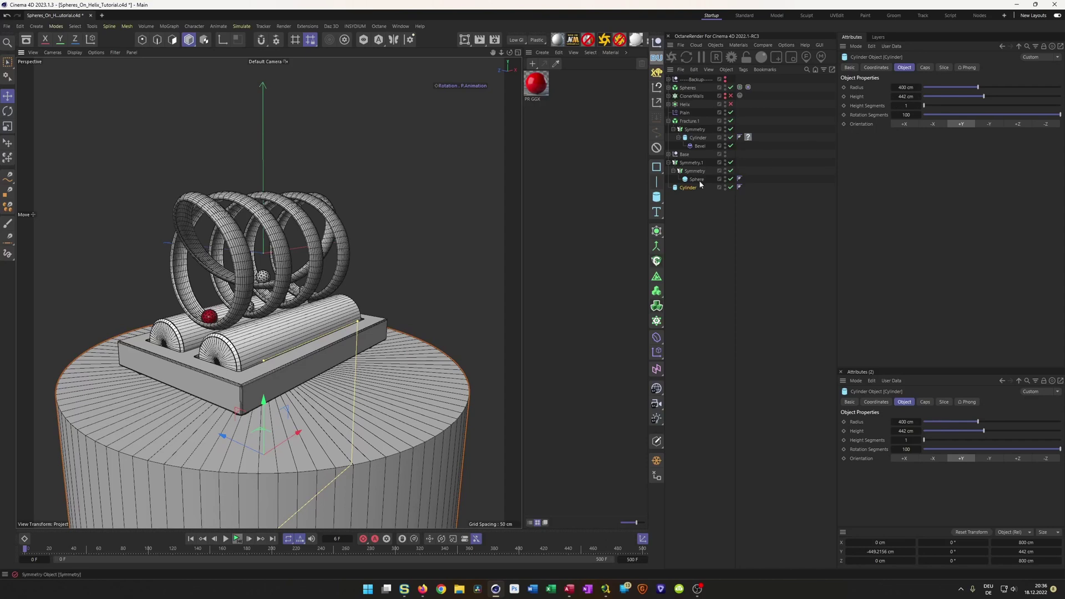
- Reduce the pedestal Cylinder's radius to 350 cm and check its proportions against the base
double_click(908, 87)
text(350)
key(Return)
scroll(287, 353, up, 5)
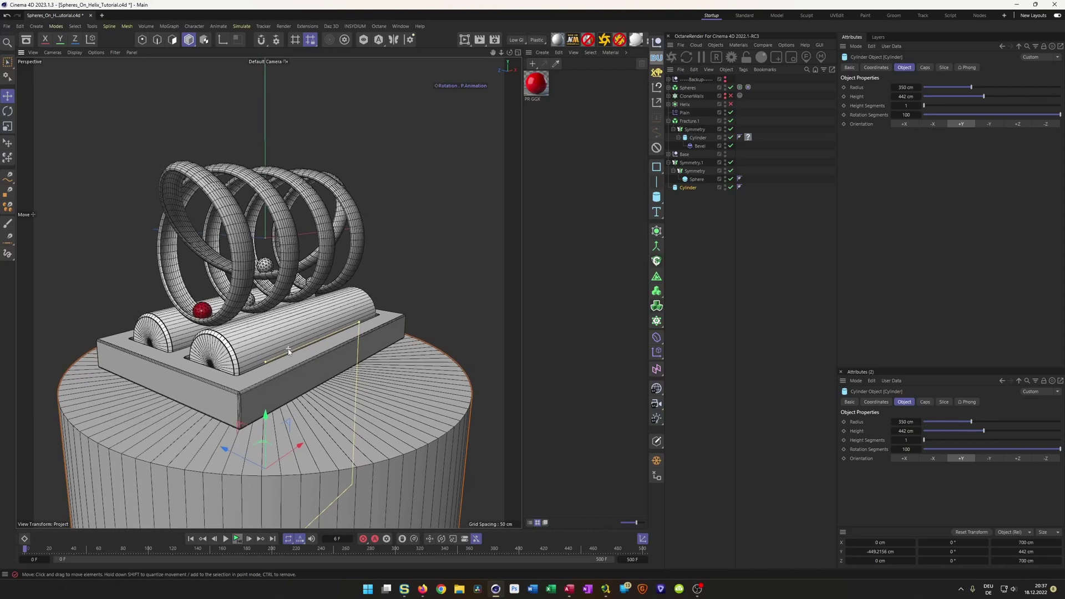
scroll(287, 355, up, 4)
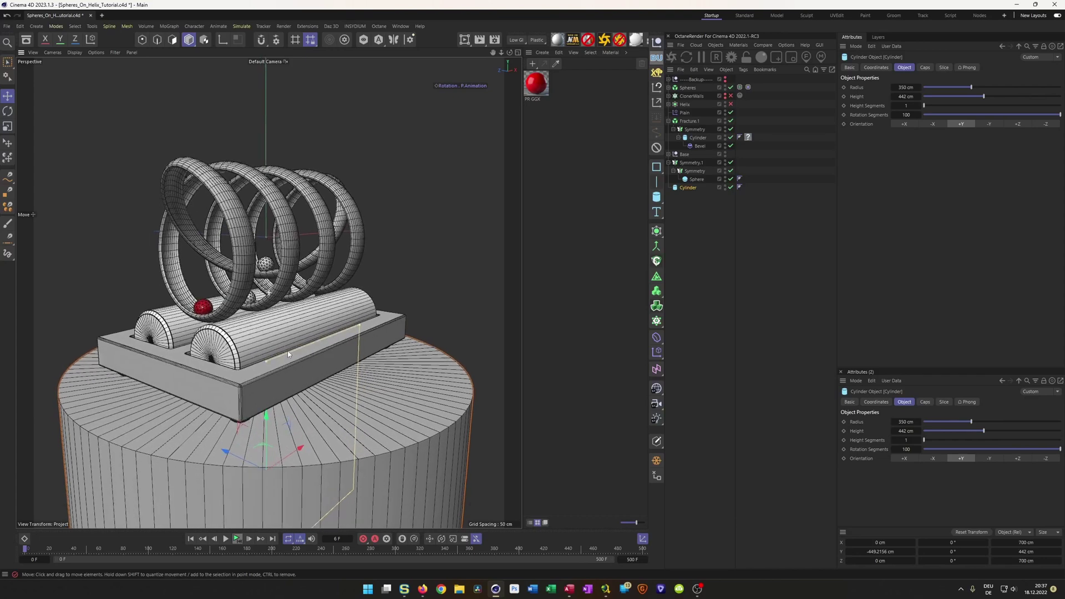
alt+drag(288, 351, 291, 348)
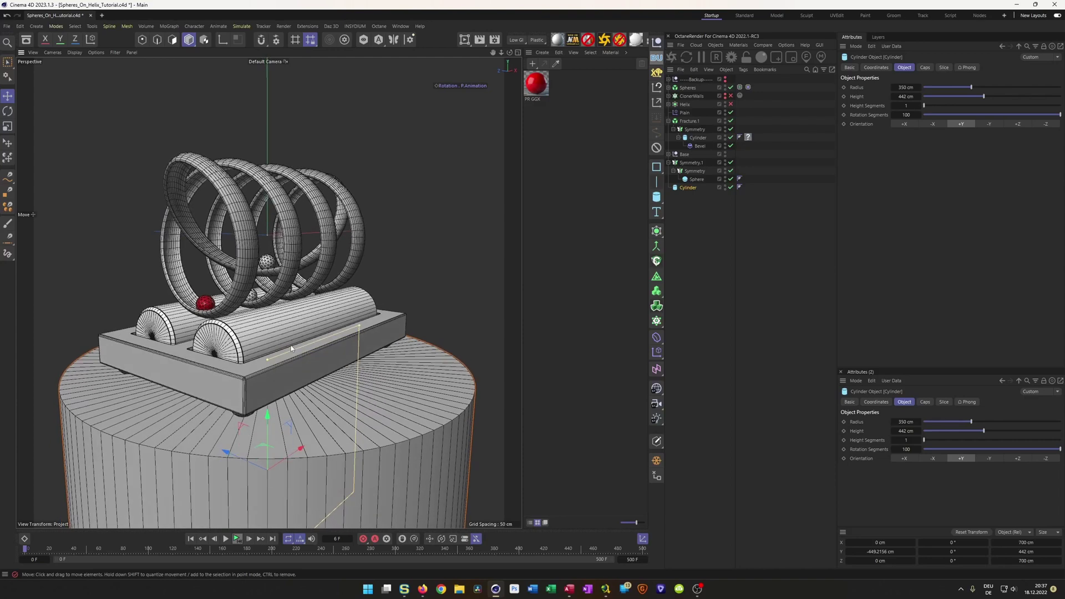
- Add a Camera, look through it and set its focal length to 50 mm
click(656, 404)
click(732, 80)
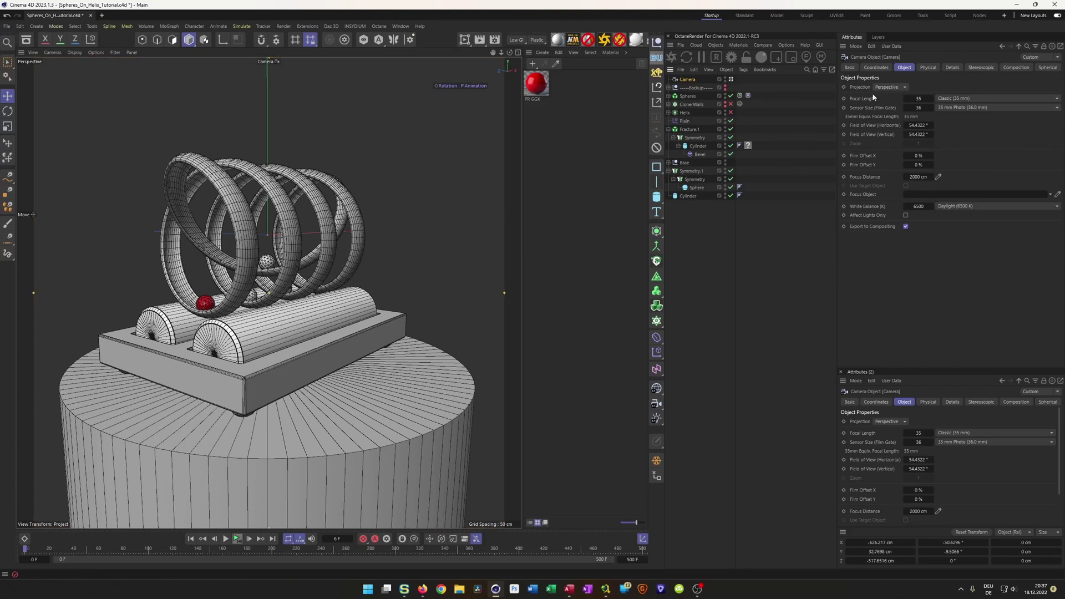
click(918, 98)
text(50)
key(Return)
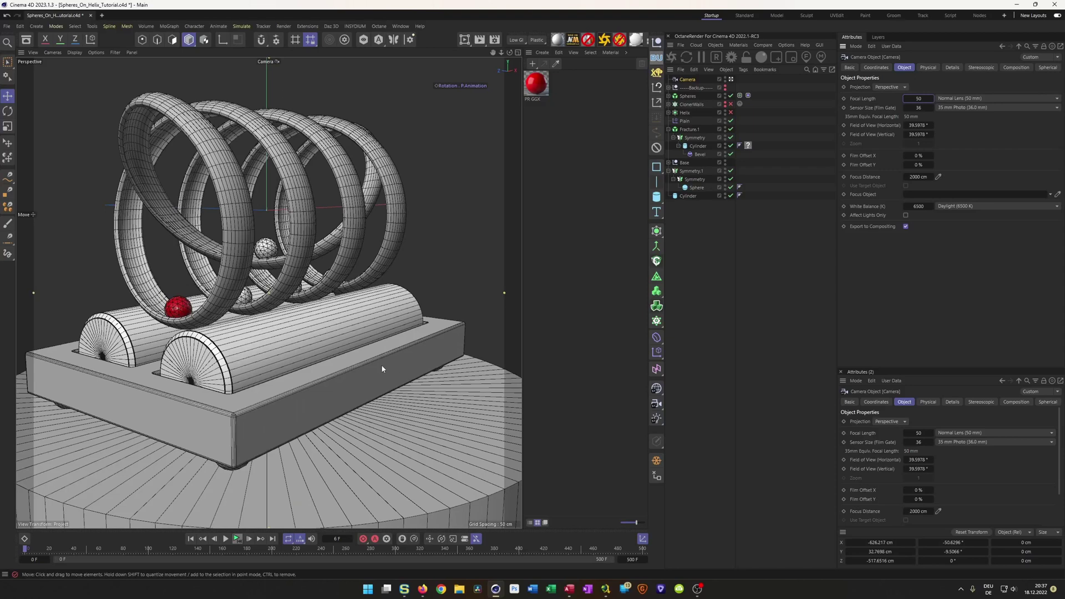
- Pull the active Camera back and reframe it so the helix, base and upper part of the pedestal fit in the shot
scroll(381, 365, down, 8)
alt+middle_drag(339, 377, 311, 379)
alt+drag(310, 380, 295, 382)
alt+middle_drag(295, 380, 294, 380)
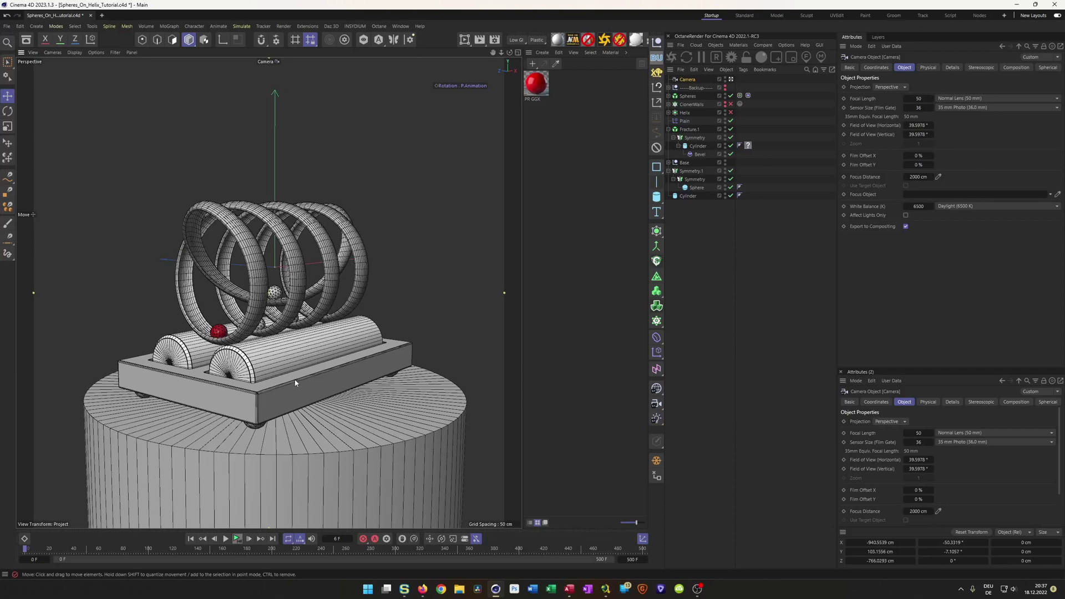
- Orbit, zoom and pan the scene camera to frame the helix, its base and the cylindrical pedestal from a slightly raised angle
alt+drag(294, 381, 287, 378)
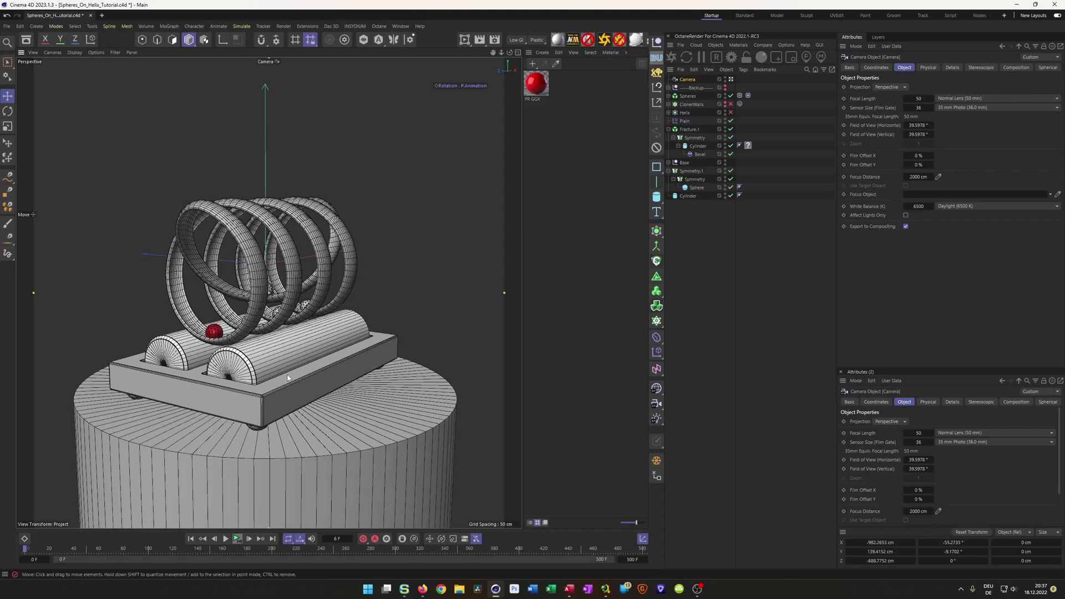
alt+drag(315, 301, 292, 324)
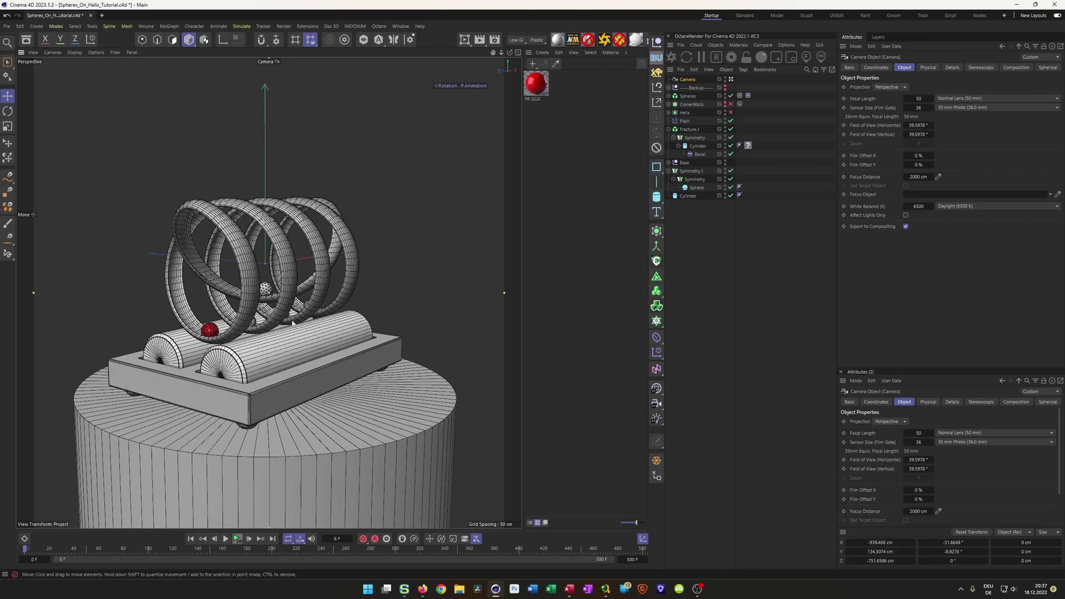
alt+drag(297, 330, 272, 370)
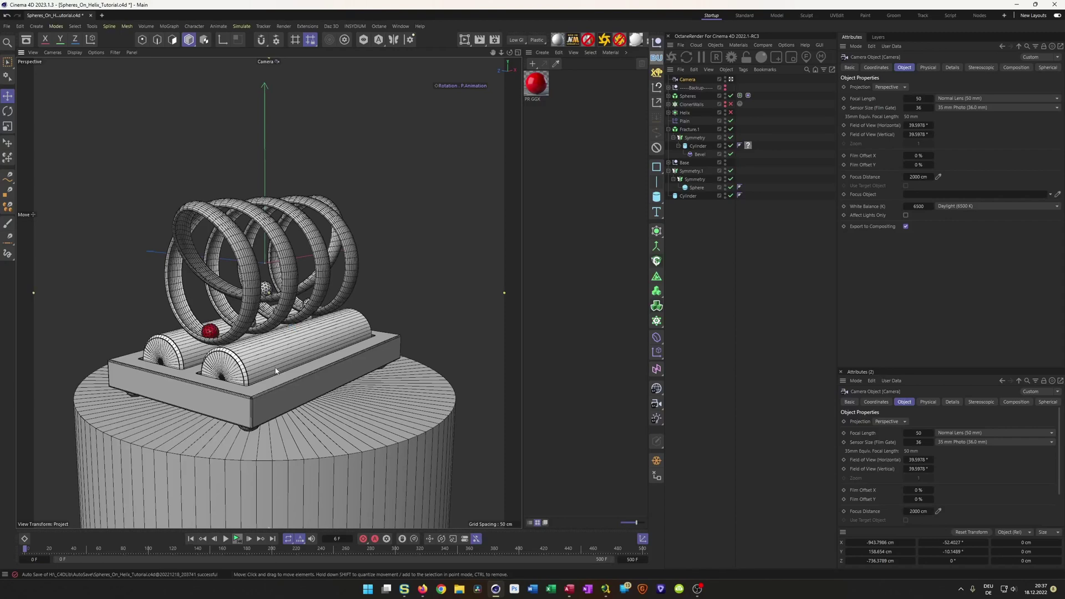
scroll(275, 371, up, 3)
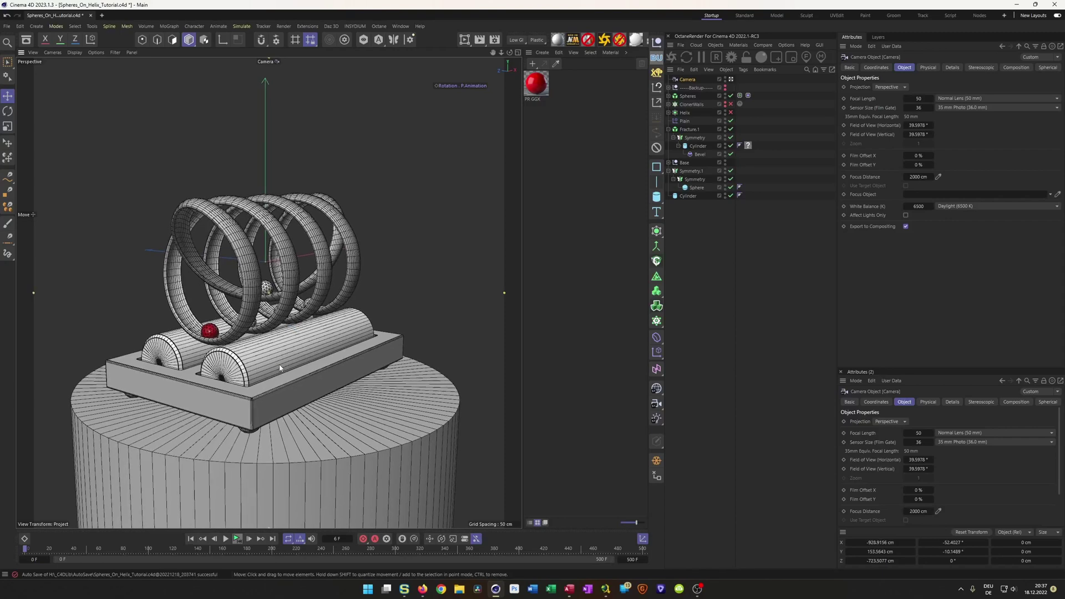
alt+middle_drag(276, 368, 277, 368)
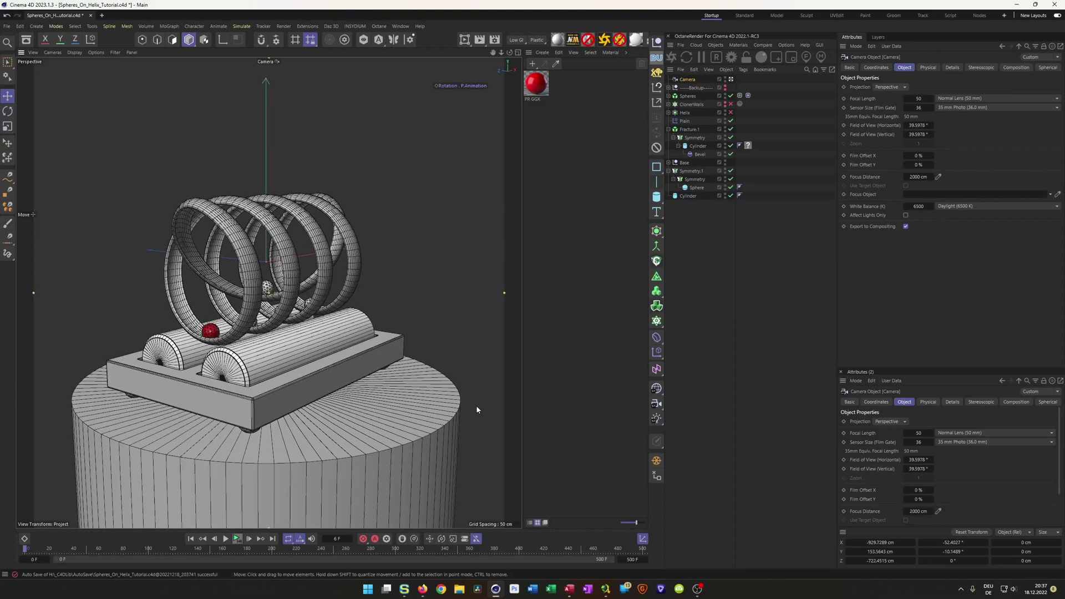
alt+middle_drag(416, 436, 417, 436)
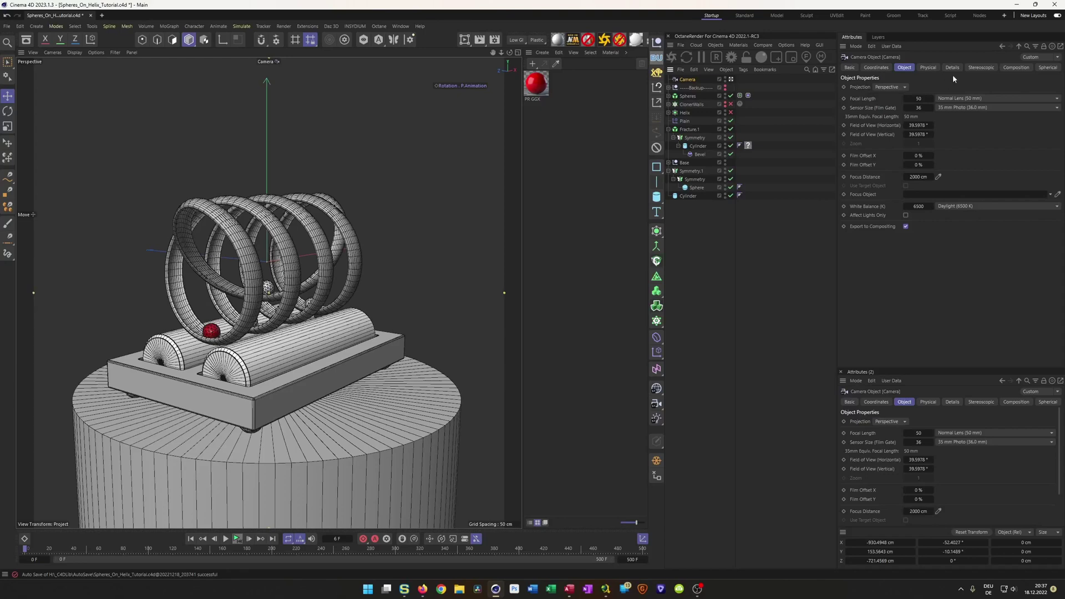
- Turn on the camera's grid composition helper and set it to 12 cells
click(1010, 68)
click(882, 99)
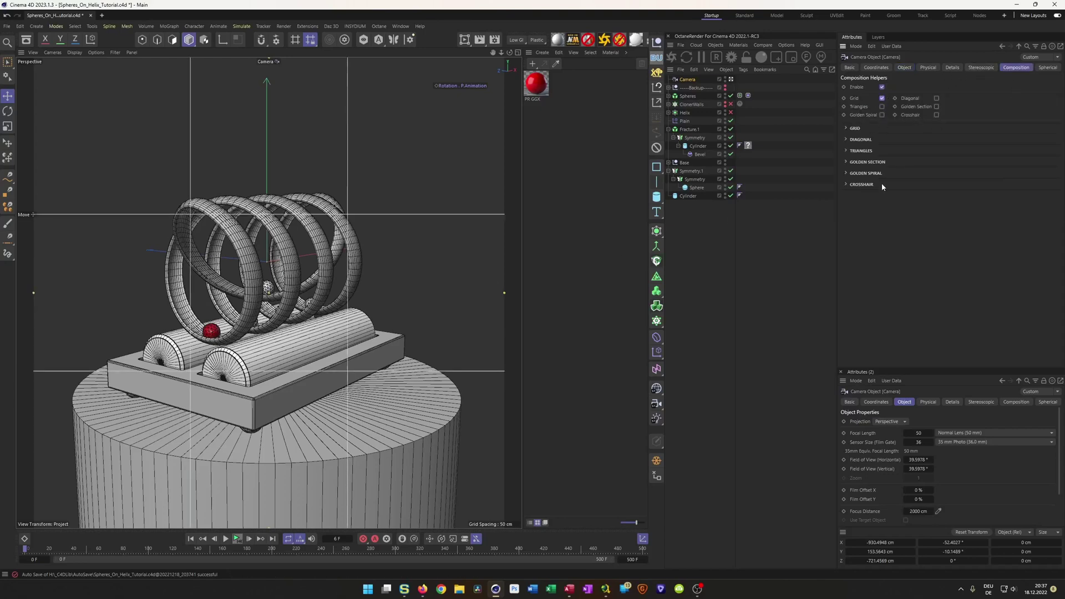
click(853, 129)
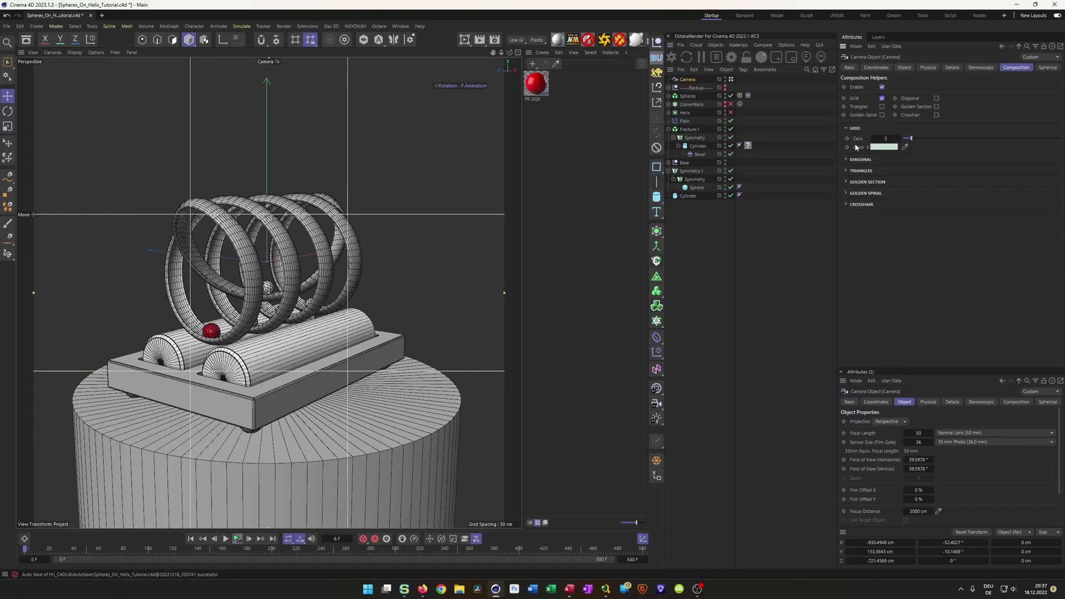
click(900, 139)
click(899, 139)
click(899, 139)
click(899, 140)
click(900, 140)
click(899, 139)
click(899, 139)
click(899, 139)
click(899, 139)
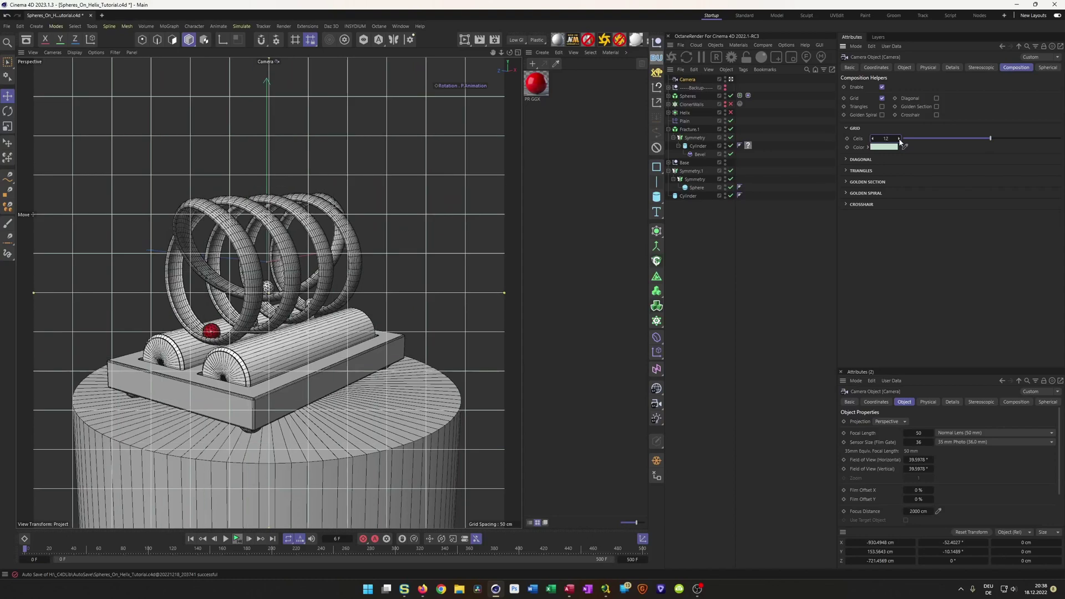
- Centre the pedestal horizontally against the composition grid, switch the composition helpers off and save the project
alt+middle_drag(365, 414, 368, 414)
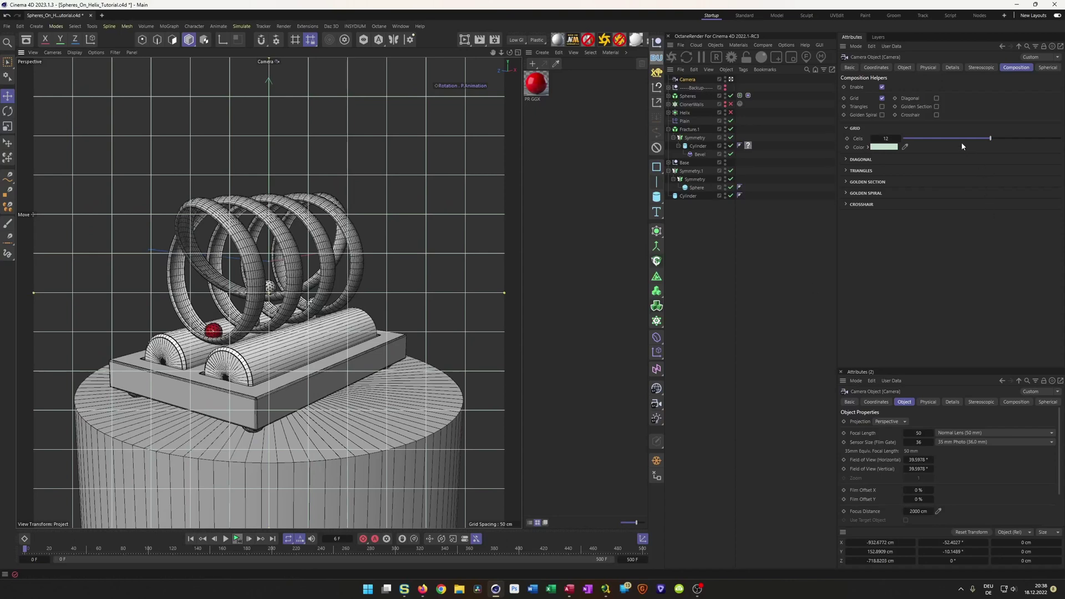
click(882, 87)
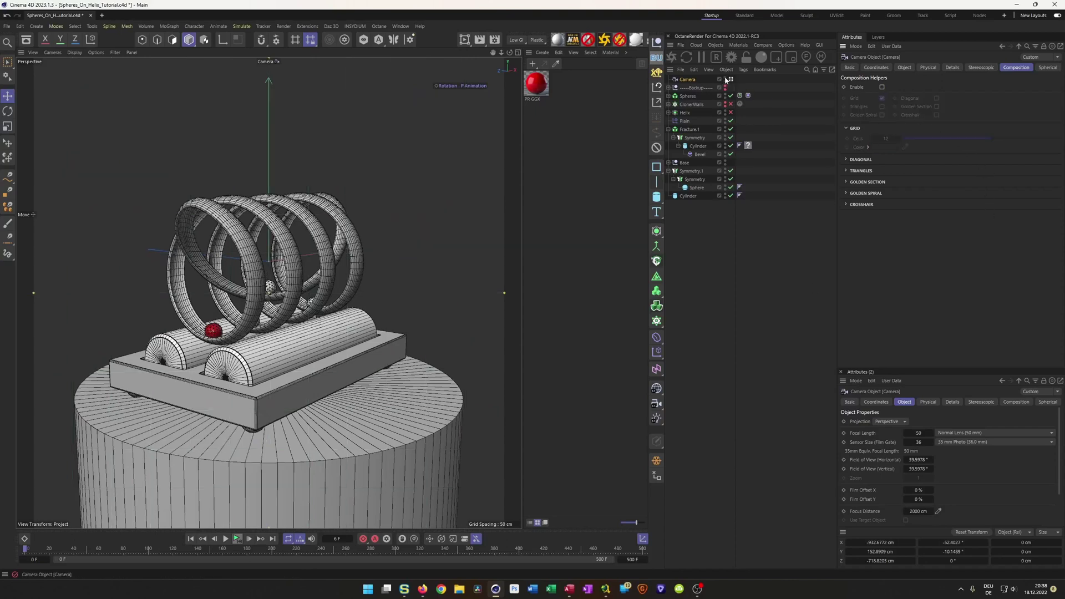
key(ctrl+s)
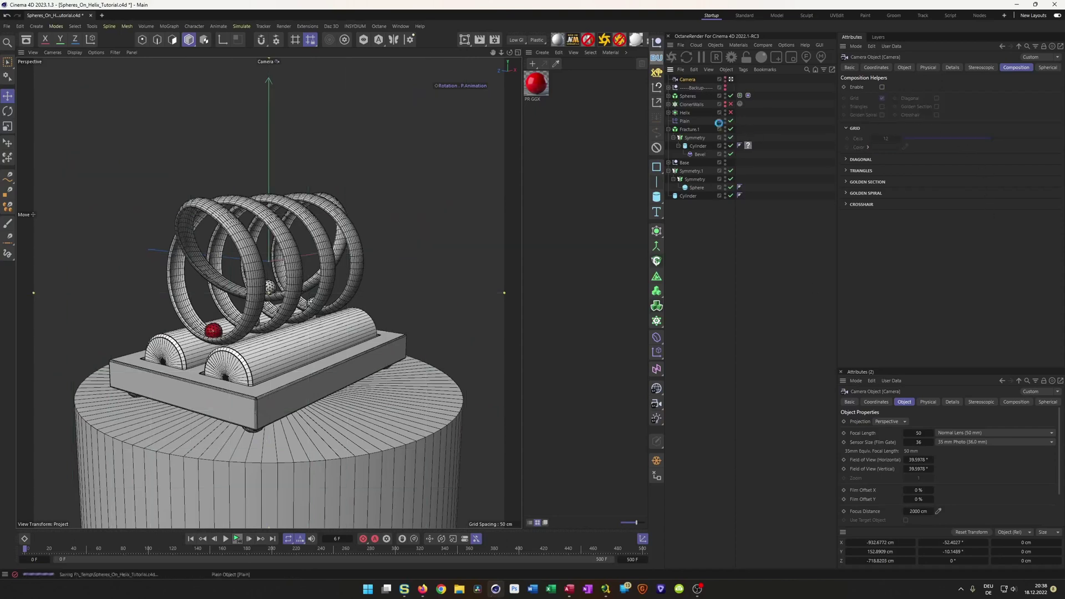
- Toggle the composition grid and the camera's editor visibility to compare the overlay, switch the helpers off again and save
click(691, 80)
click(882, 87)
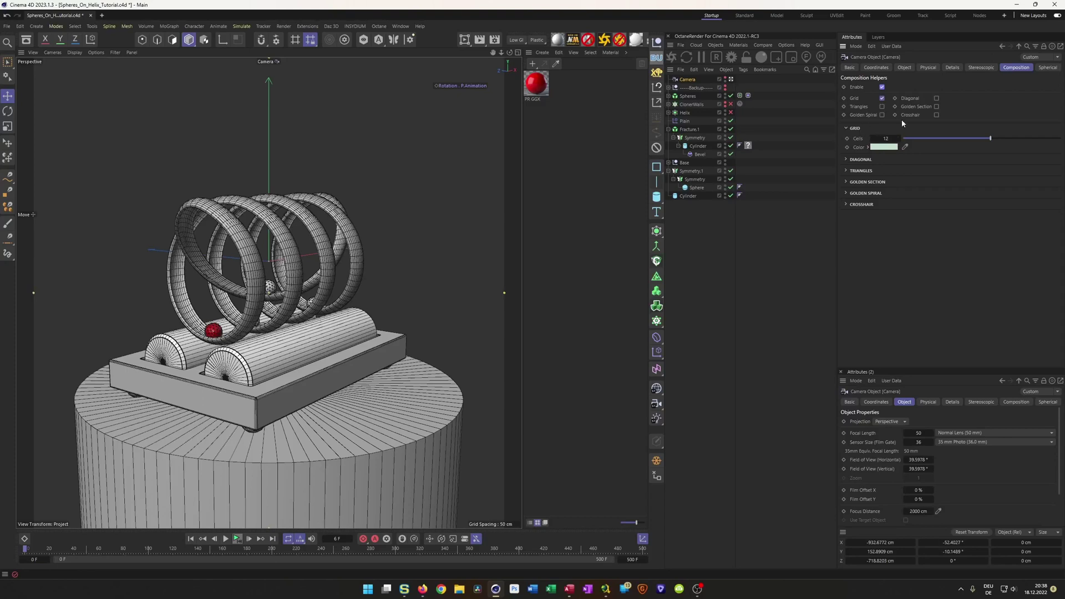
click(882, 98)
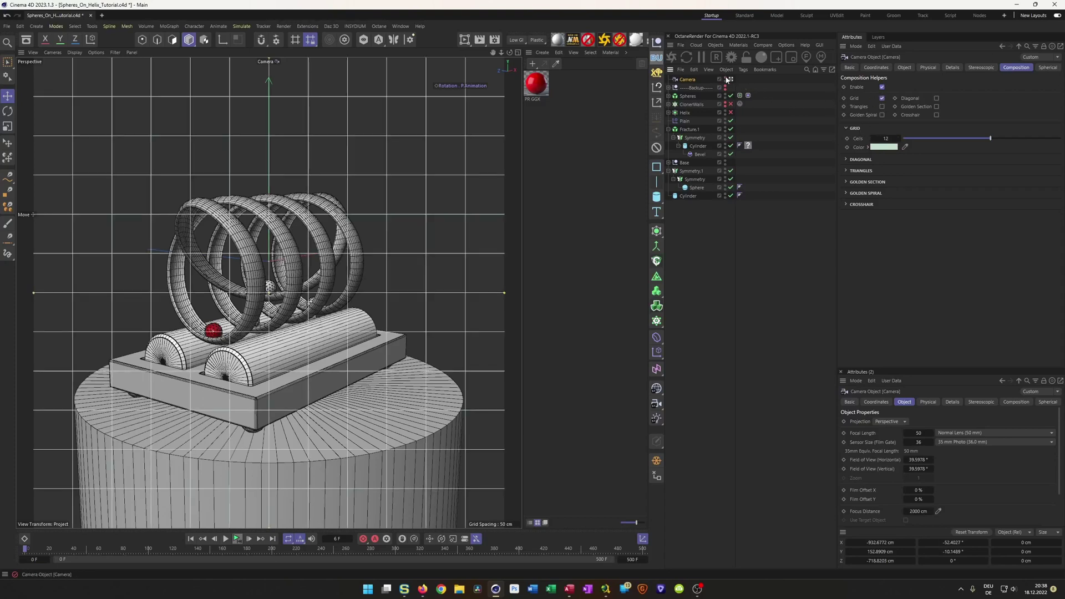
click(730, 79)
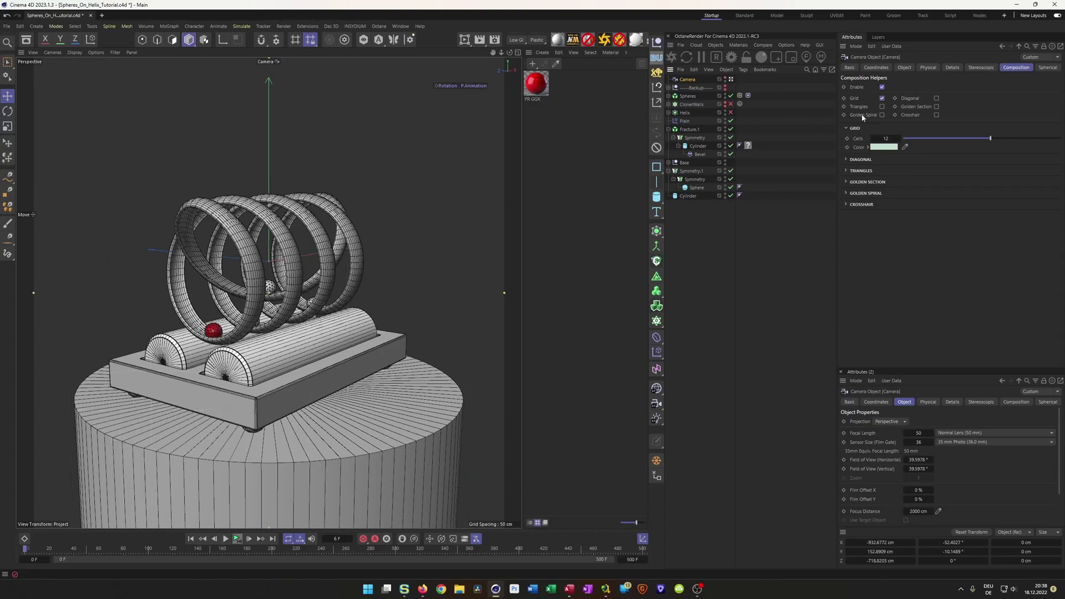
click(882, 87)
key(ctrl+s)
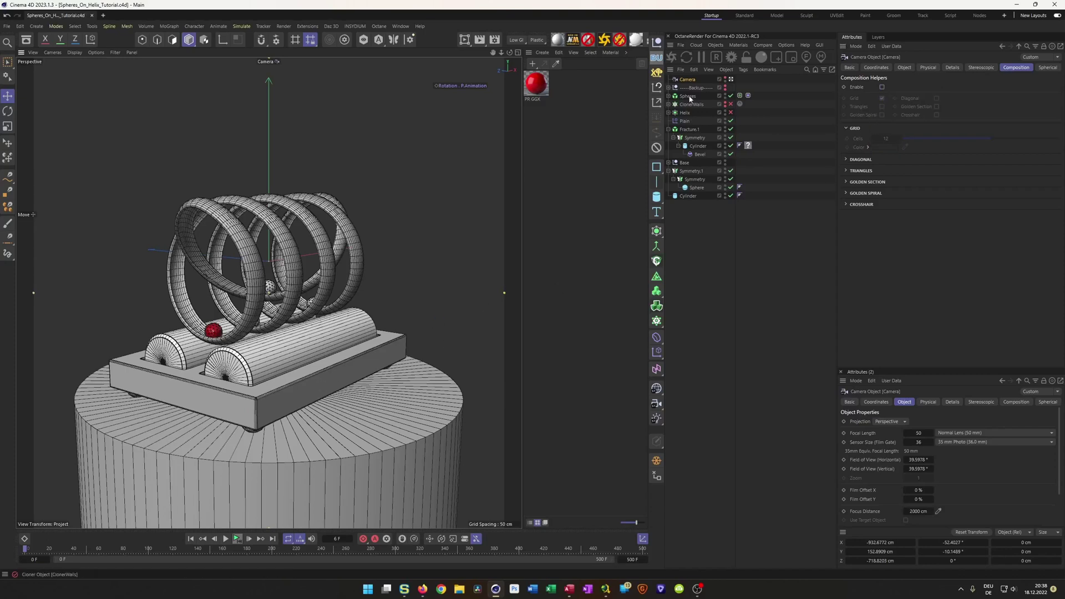
- Add a Protection tag to the camera and save the project
click(656, 148)
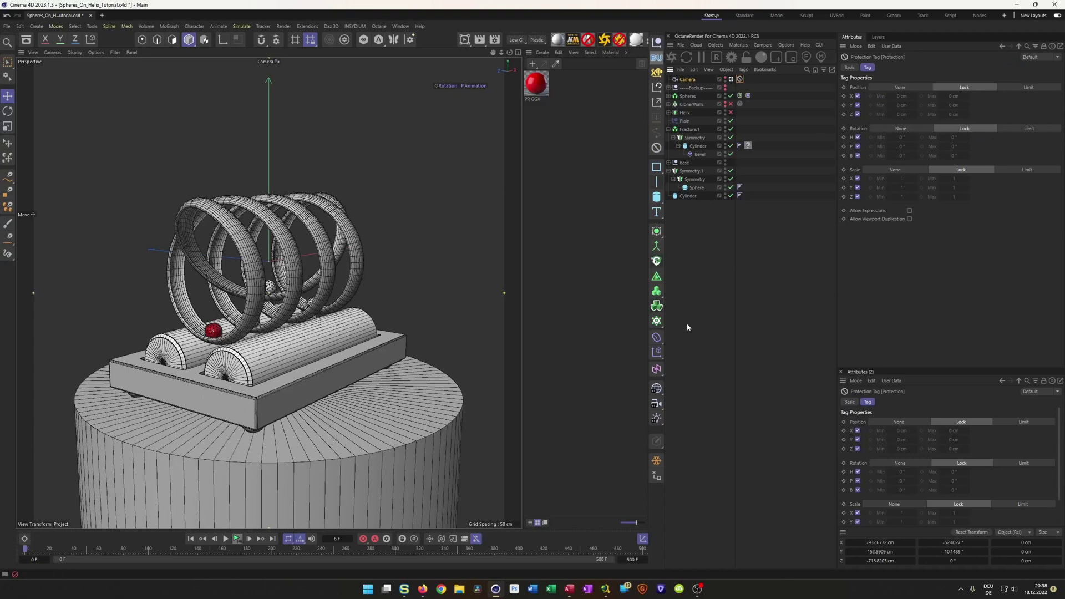
key(ctrl+s)
- Enable a fillet on the pedestal cylinder's caps with 1 segment and a 20 cm radius
click(694, 197)
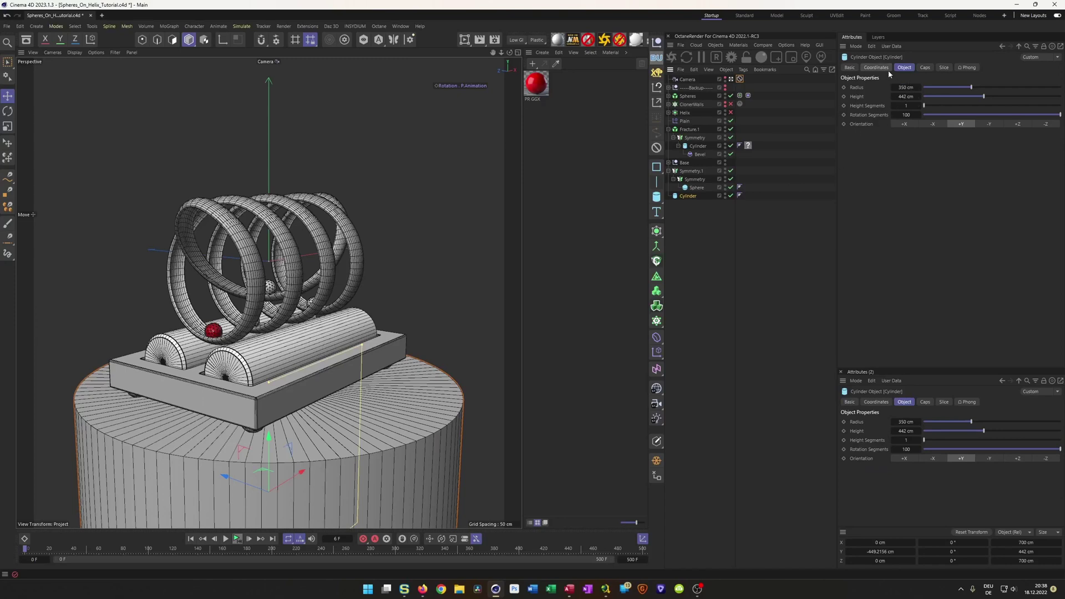
click(924, 68)
click(875, 107)
drag(889, 116, 929, 125)
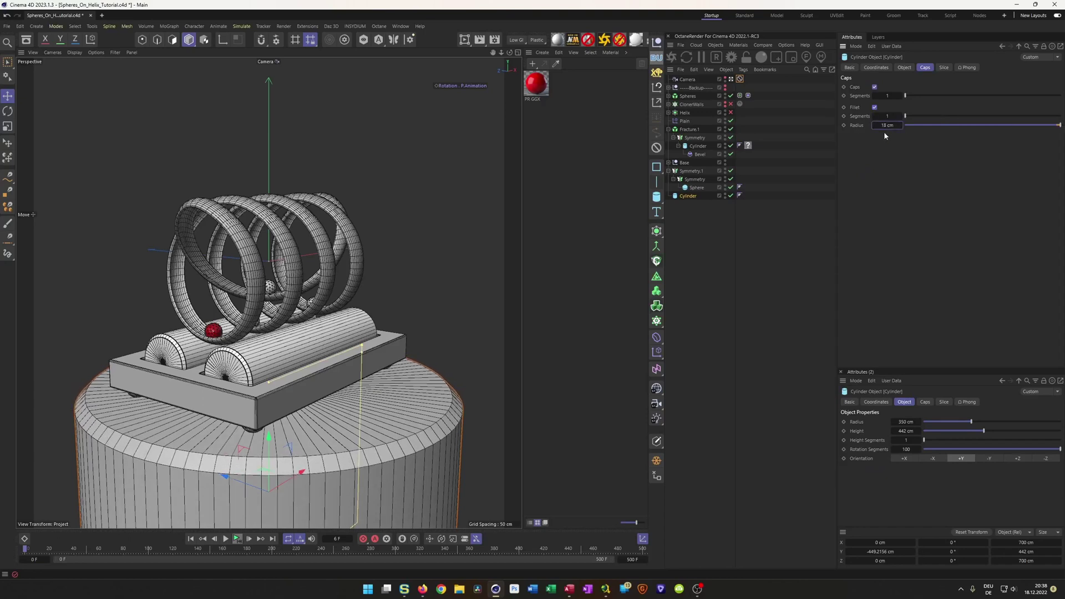
text(20)
key(Return)
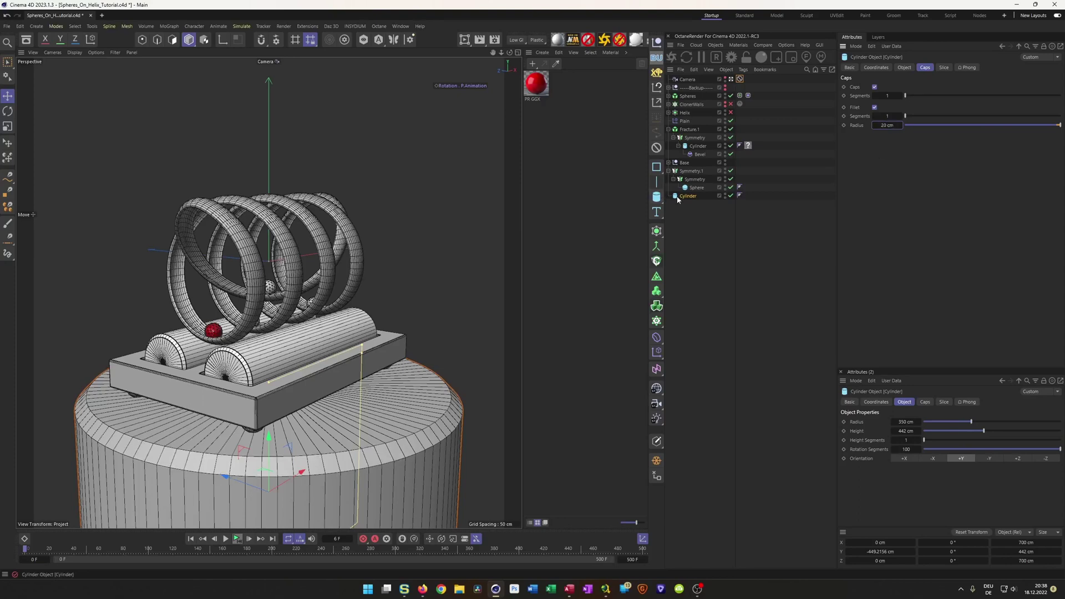
- Copy the Bevel deformer from the roller cylinder onto the pedestal cylinder, set its offset to 2 cm and save
drag(697, 156, 697, 197)
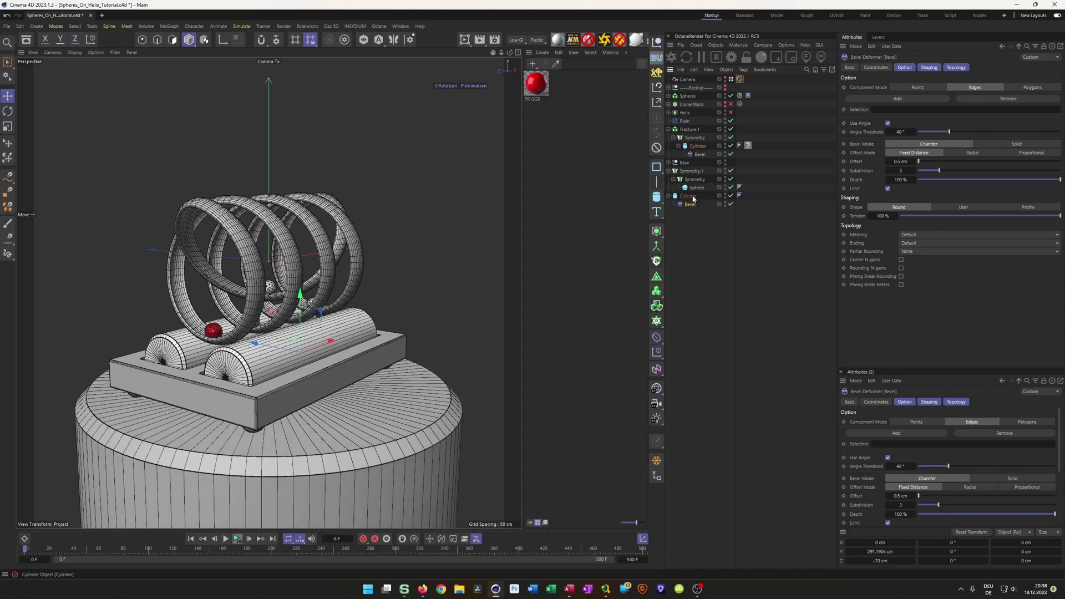
click(899, 161)
text(2)
key(Return)
key(ctrl+s)
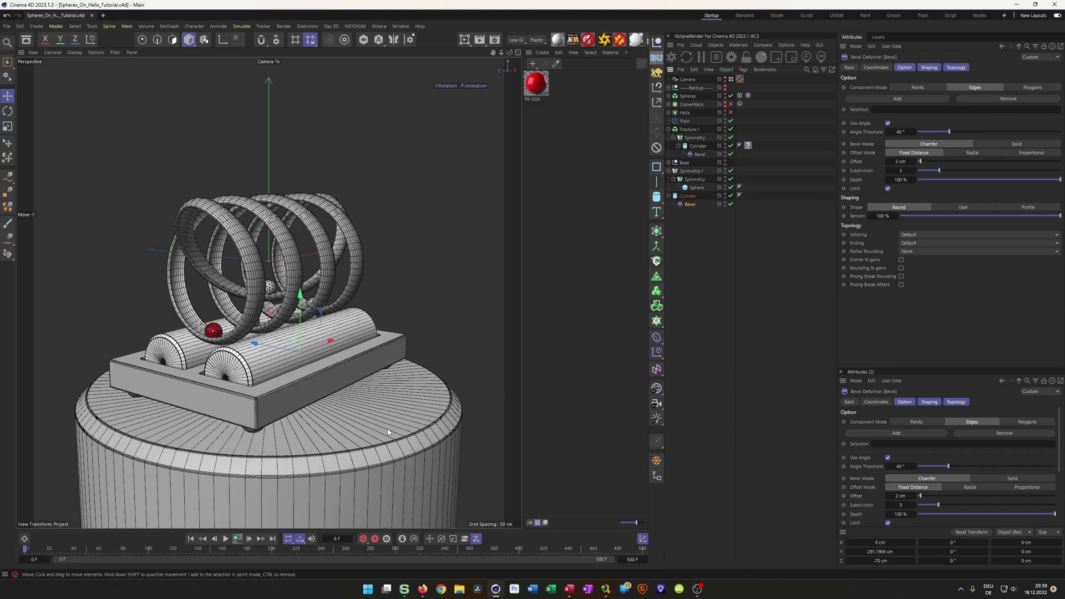
- Play the animation to examine the spheres and helix in motion, and stop playback
click(239, 539)
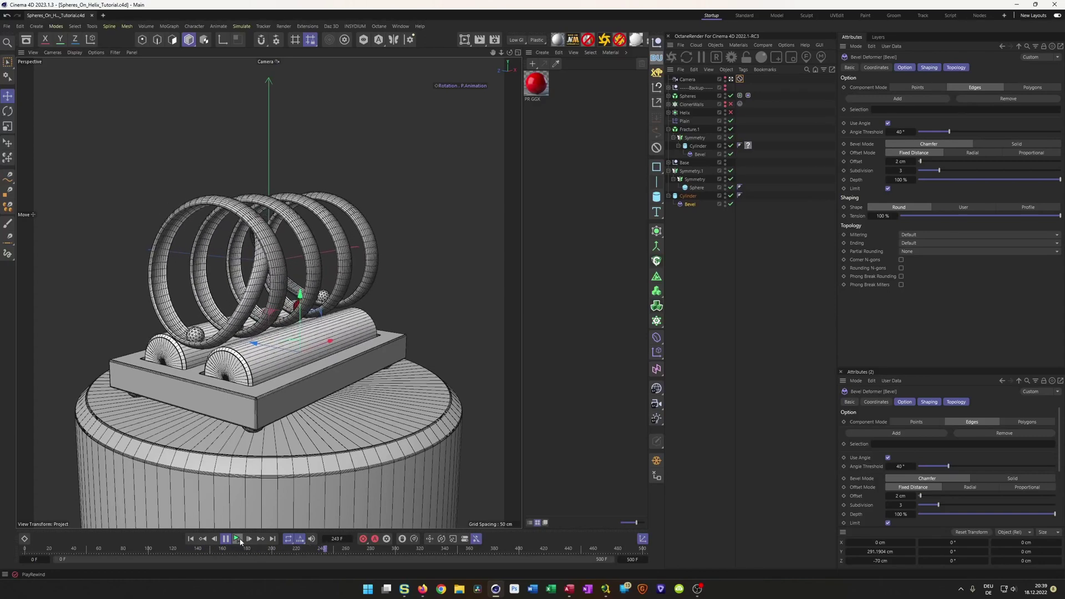
click(240, 540)
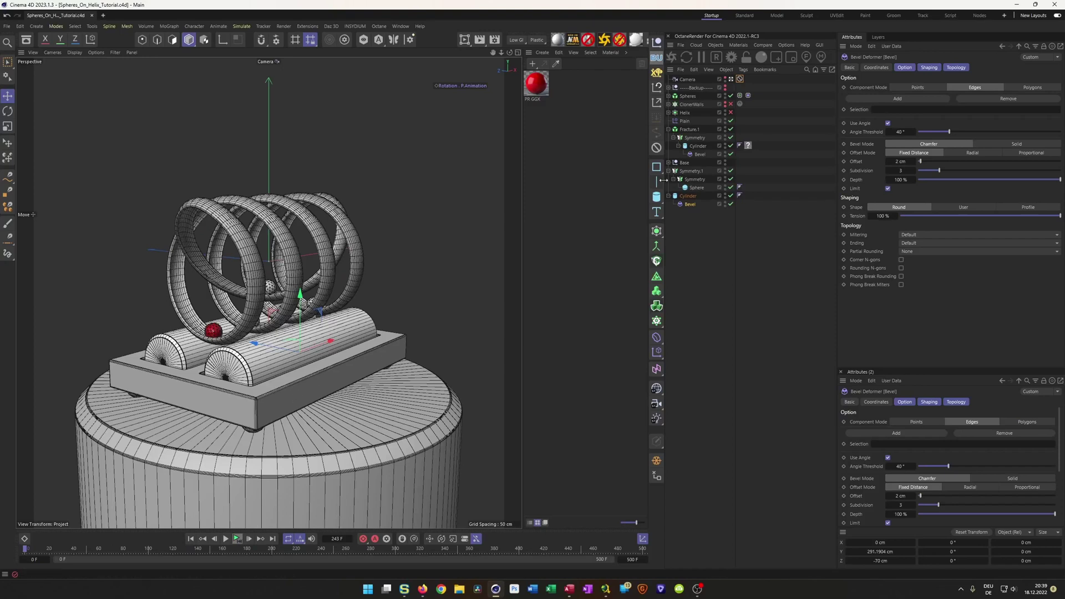
- Move the Protection tag from the camera to the Backup null and orbit the camera to a more sideways view of the helix
drag(740, 80, 741, 87)
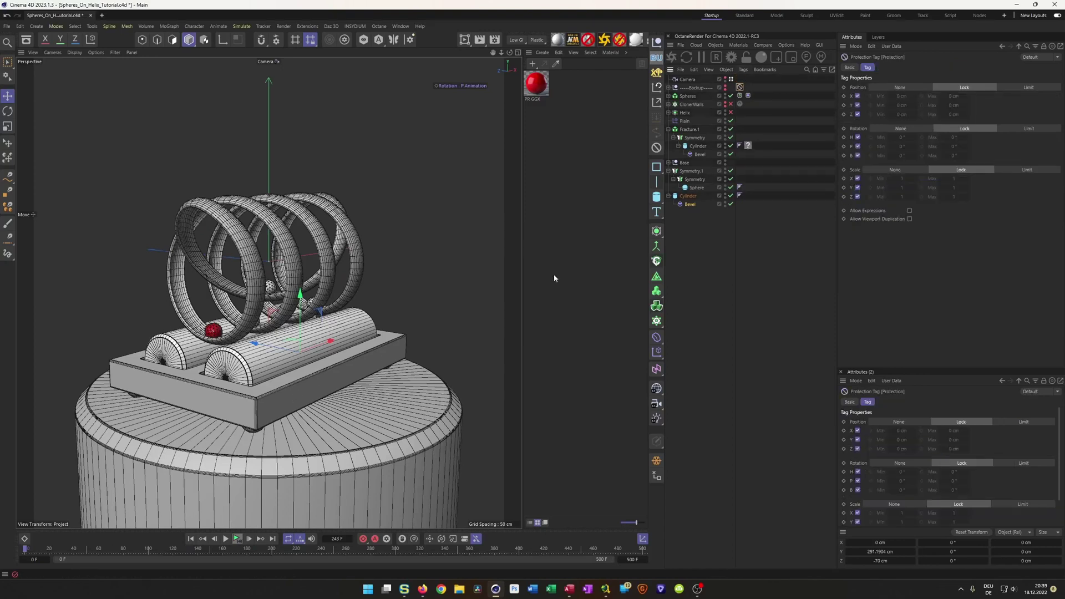
alt+drag(338, 383, 335, 385)
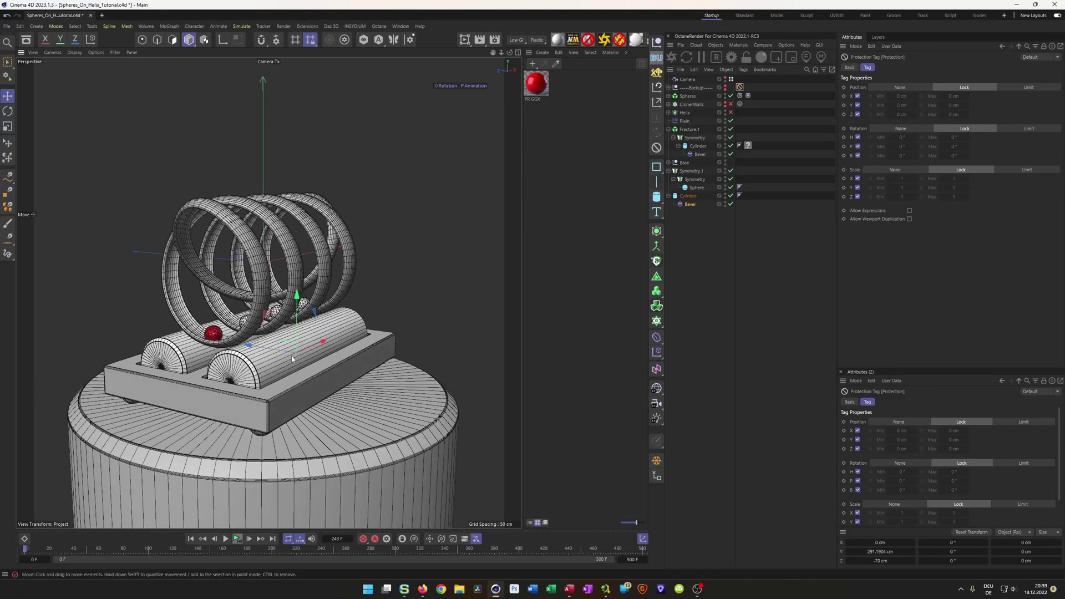
alt+drag(293, 355, 298, 360)
alt+middle_drag(298, 357, 298, 353)
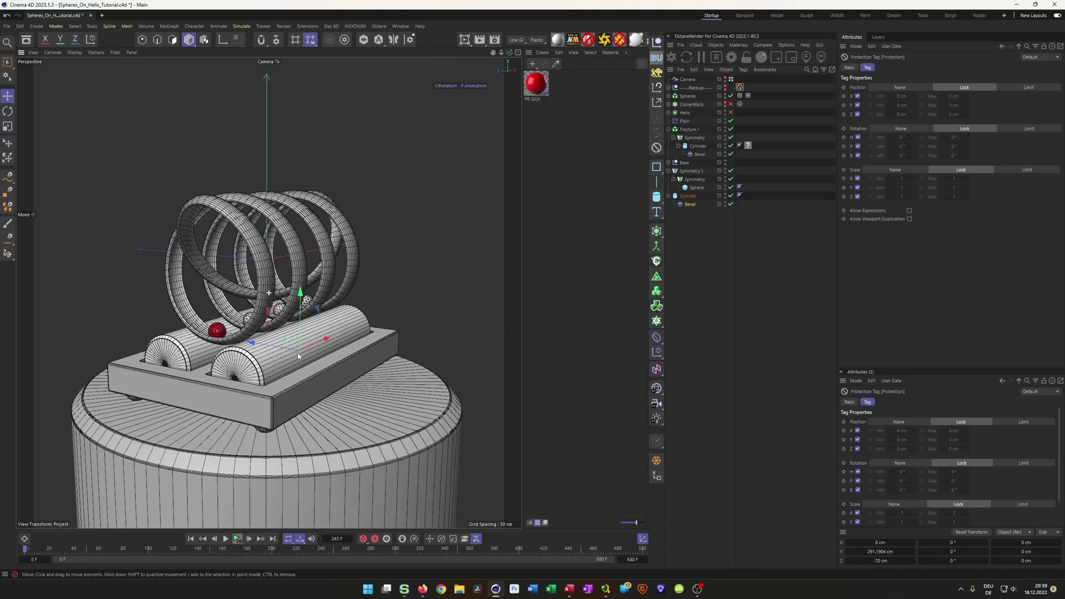
- Recentre the camera view on the pedestal using the composition grid, and switch the composition helpers off
click(688, 79)
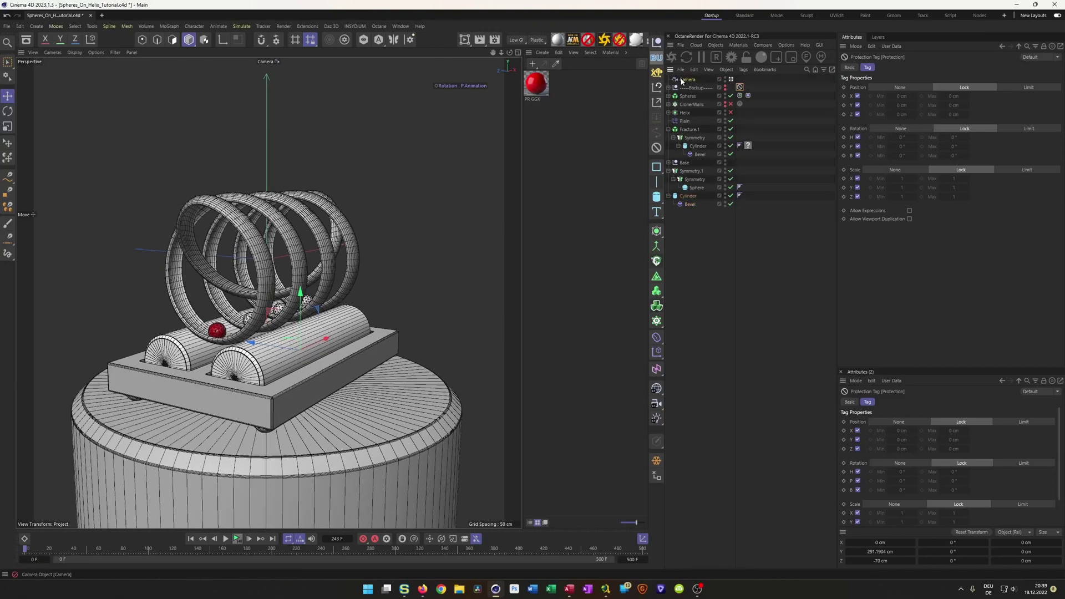
click(1015, 67)
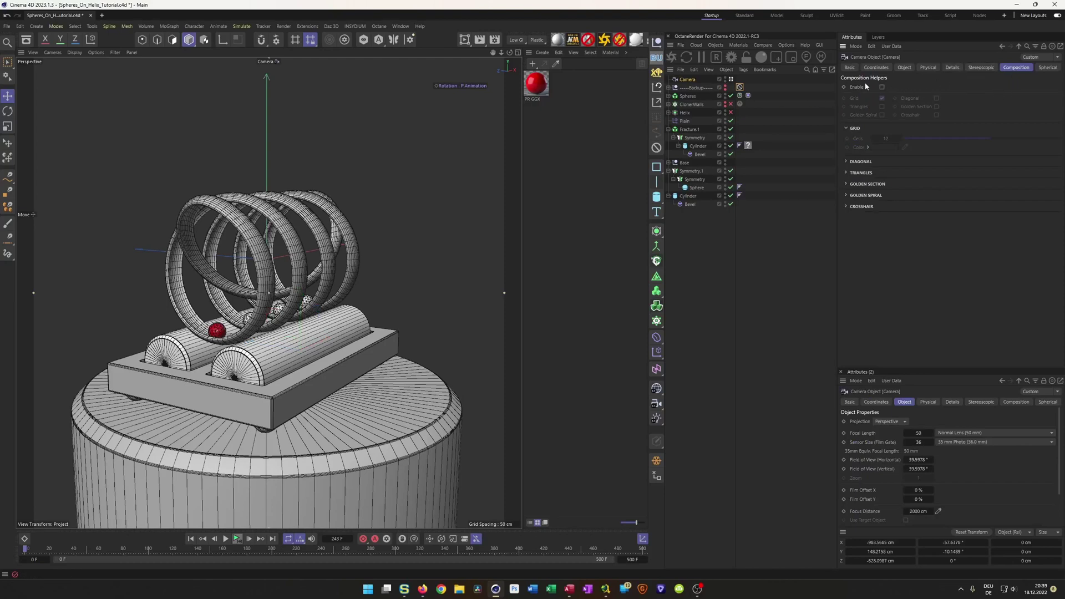
click(882, 87)
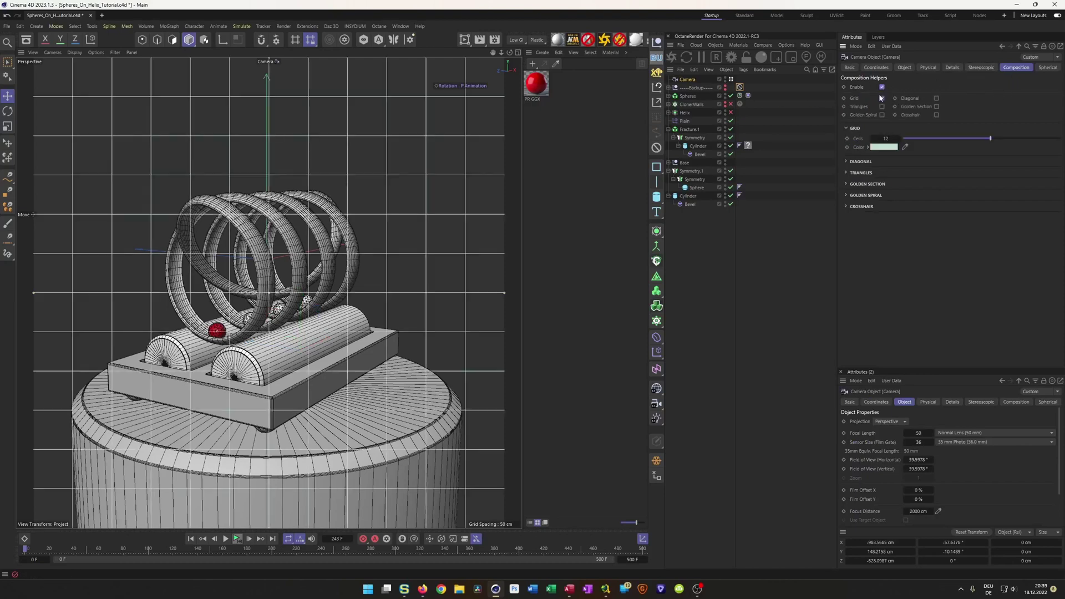
alt+middle_drag(390, 380, 393, 379)
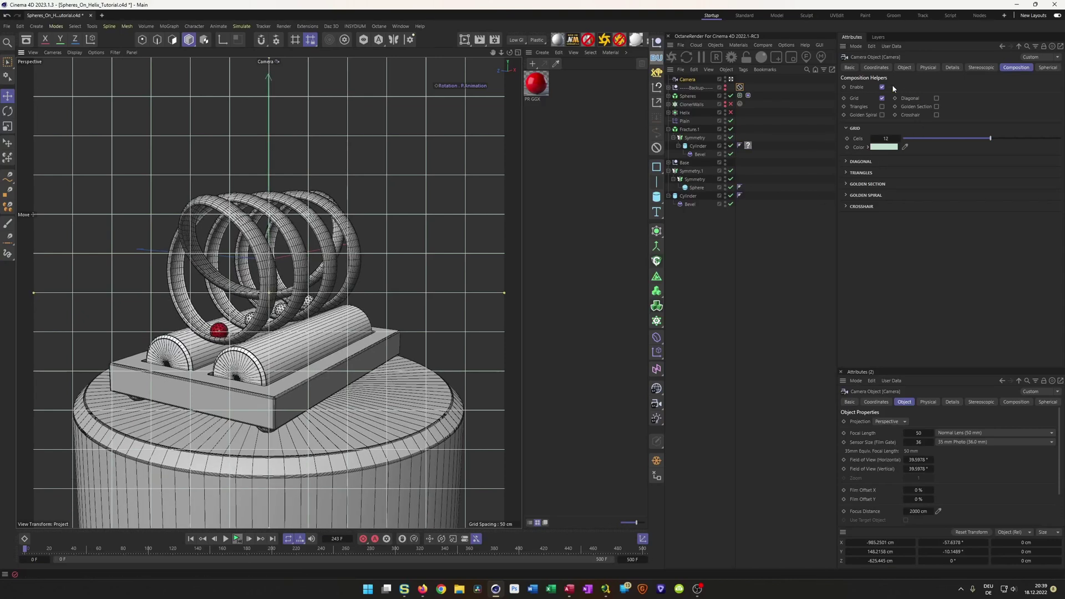
click(882, 87)
- Move the Protection tag from the Backup null back to the camera, save the project and play the animation
drag(740, 87, 740, 78)
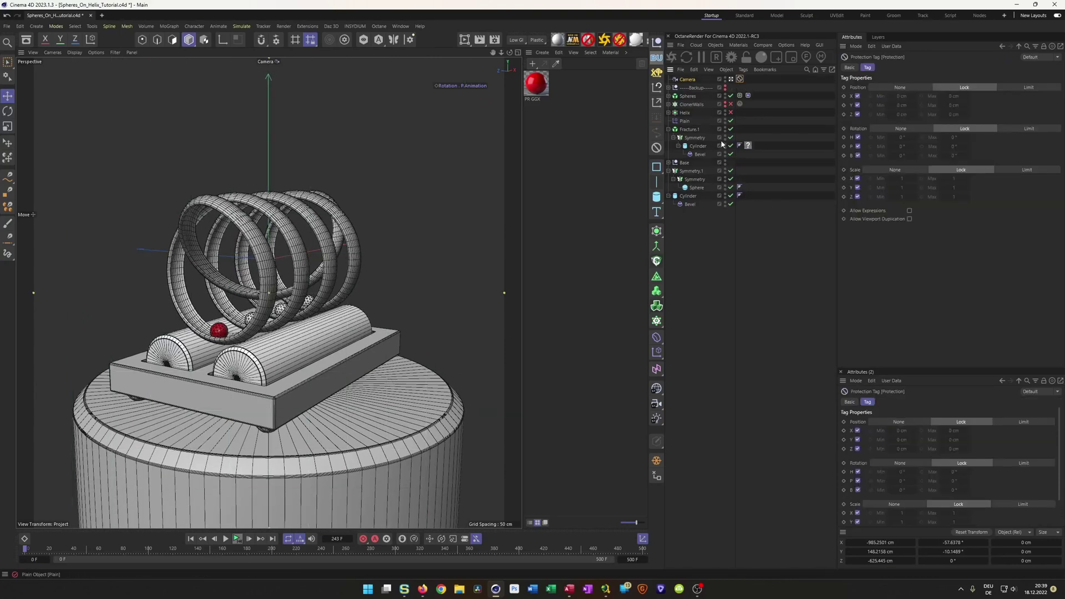
key(ctrl+s)
click(237, 538)
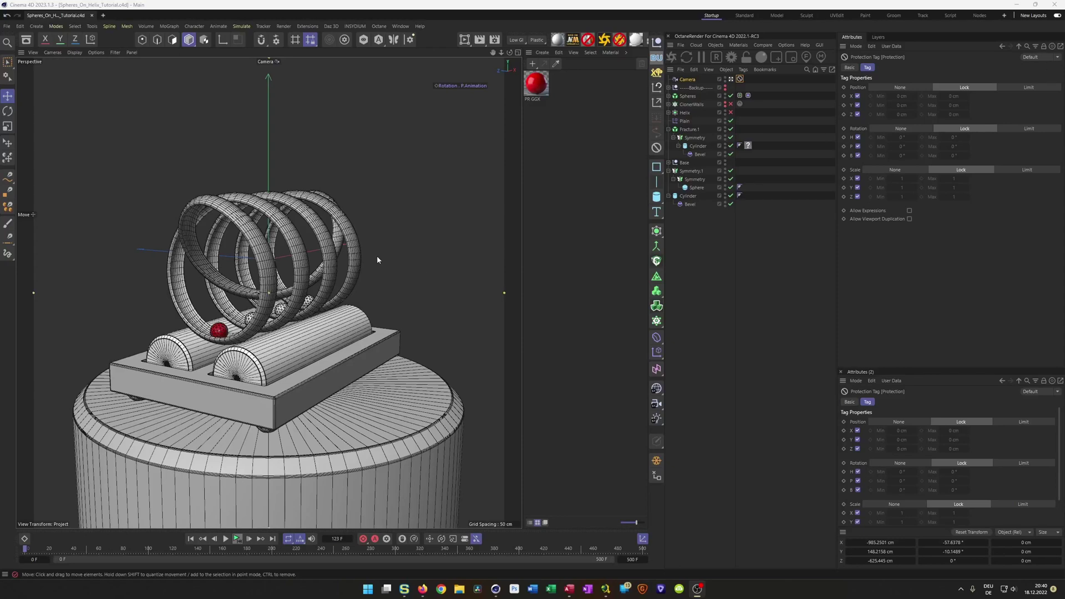
- Open the red PR GGX material, disable its Color channel and set the default reflection's Fresnel to Conductor
click(536, 84)
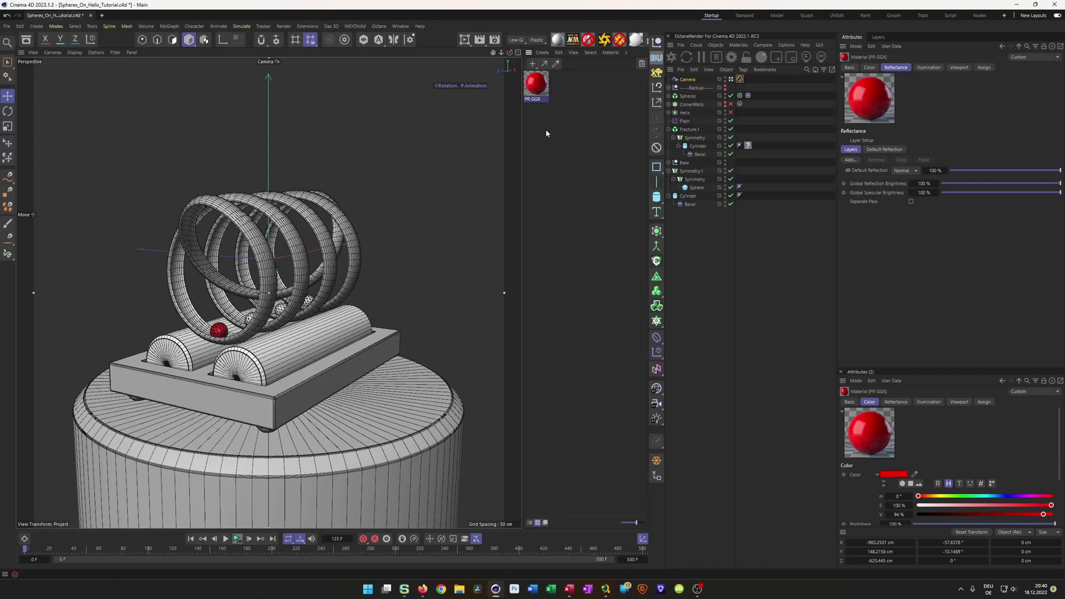
double_click(536, 84)
drag(541, 72, 460, 160)
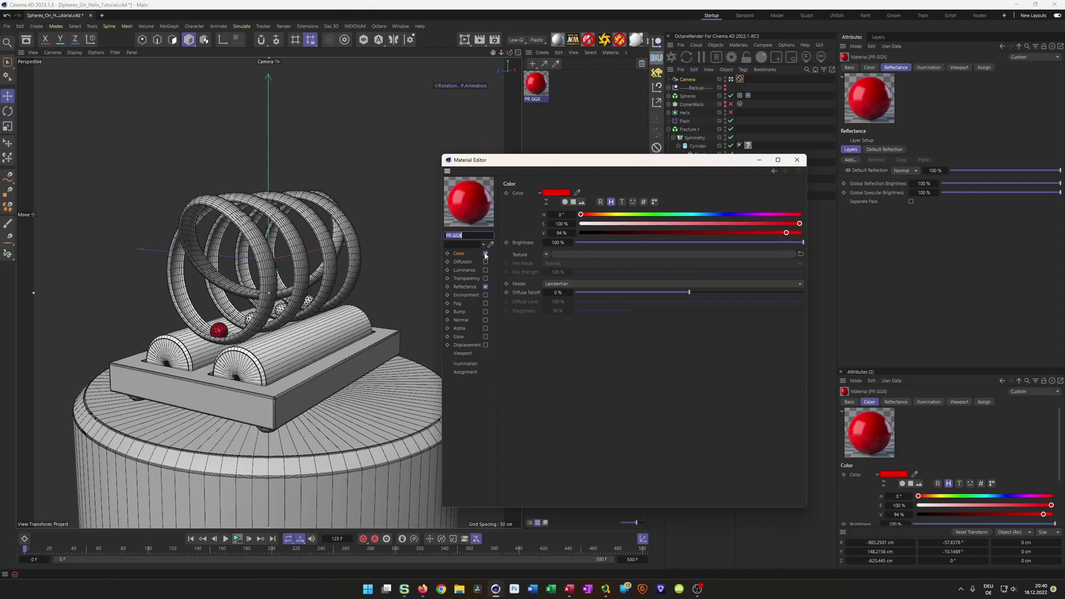
click(486, 254)
click(469, 288)
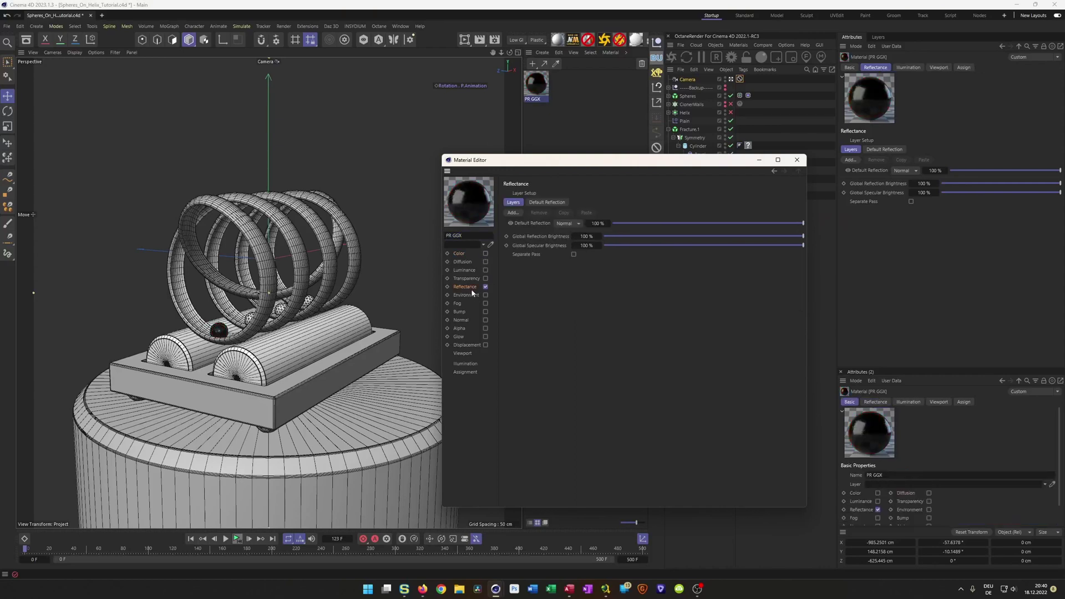
click(548, 202)
click(529, 395)
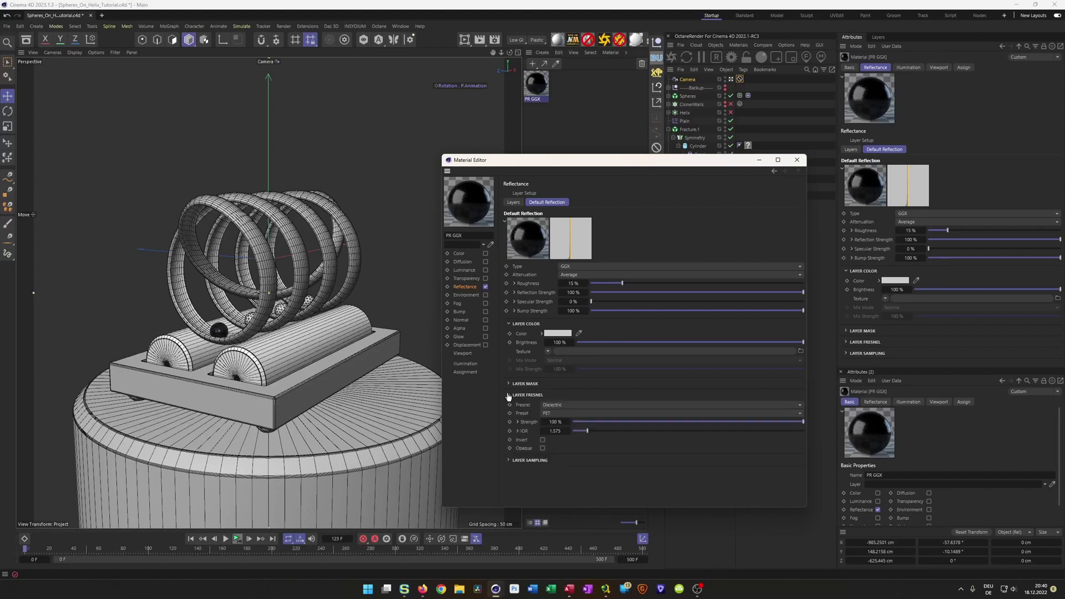
click(566, 405)
click(571, 416)
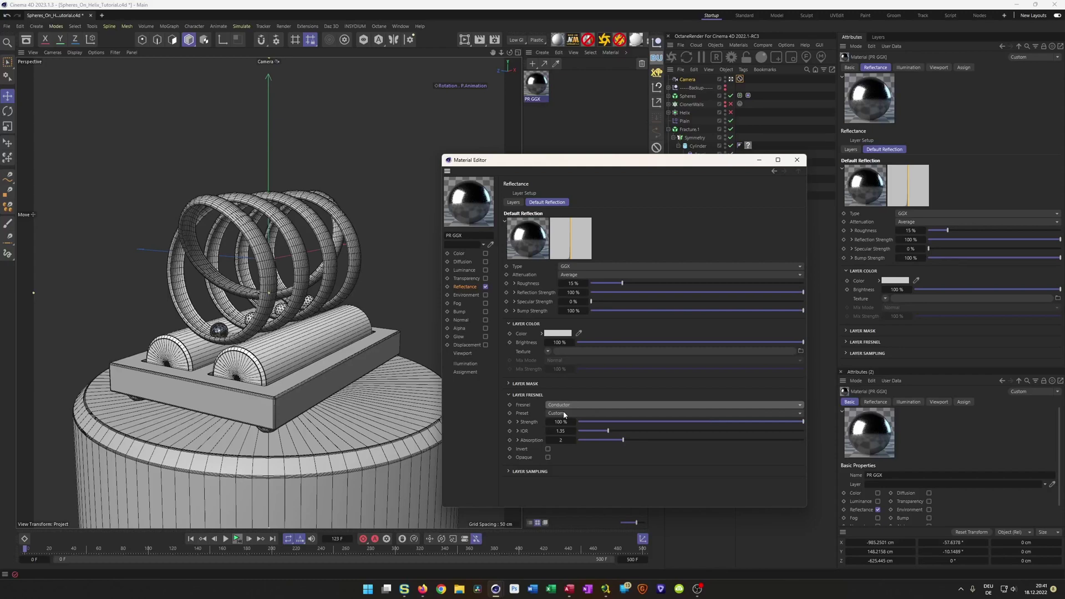
- Set the PR GGX reflection's roughness to 5% and its layer color to red with 100% saturation and 80% value
click(572, 286)
text(5)
key(Return)
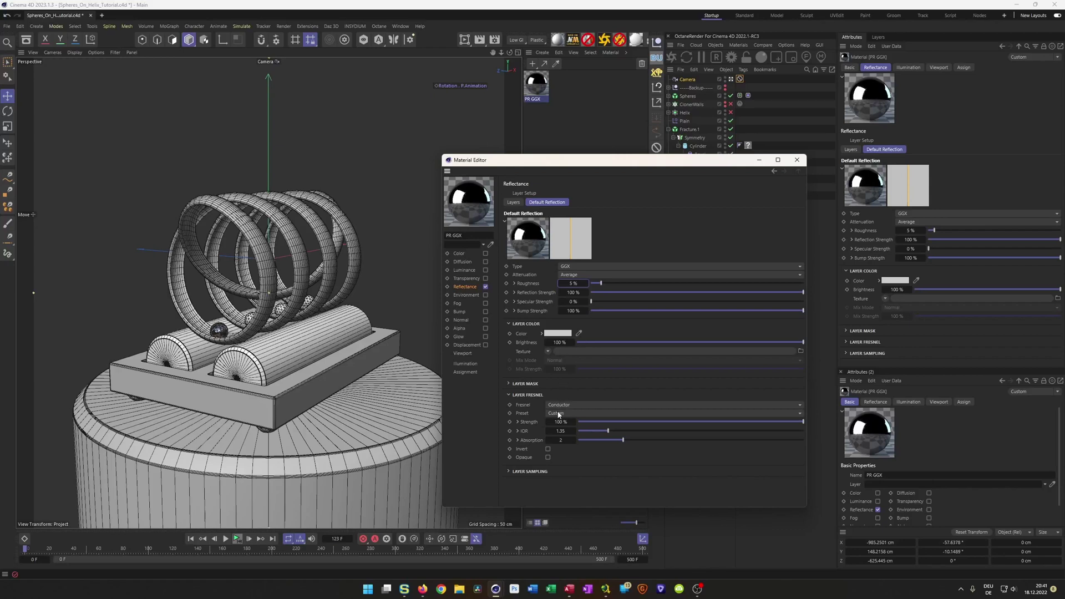
click(542, 334)
drag(625, 365, 770, 364)
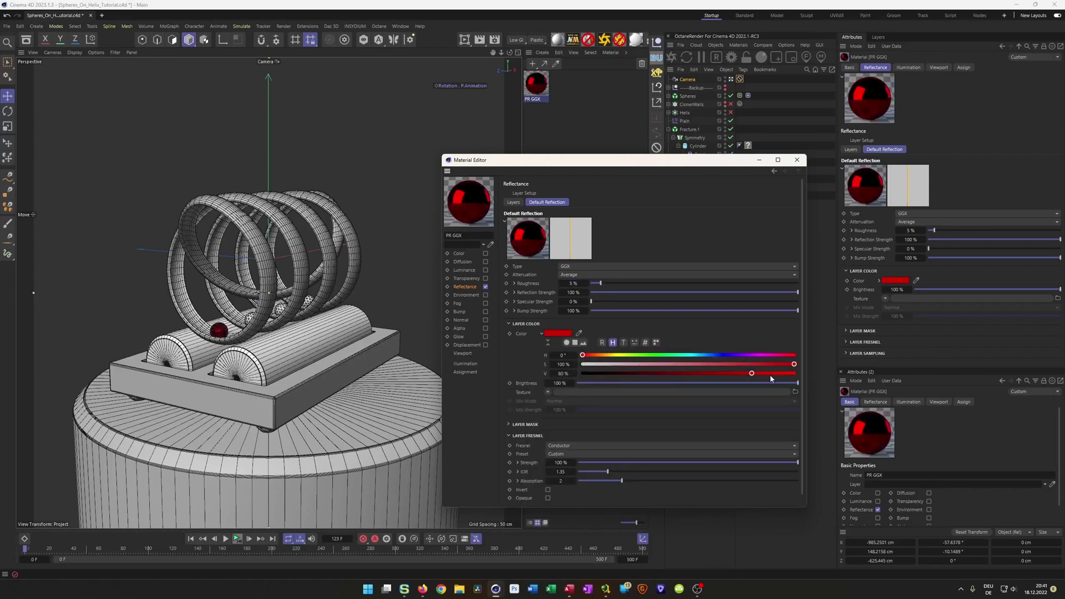
drag(751, 374, 753, 376)
- Display the viewport shaded without wireframe lines, save the project and enable SSAO in the viewport
right_click(735, 378)
key(Escape)
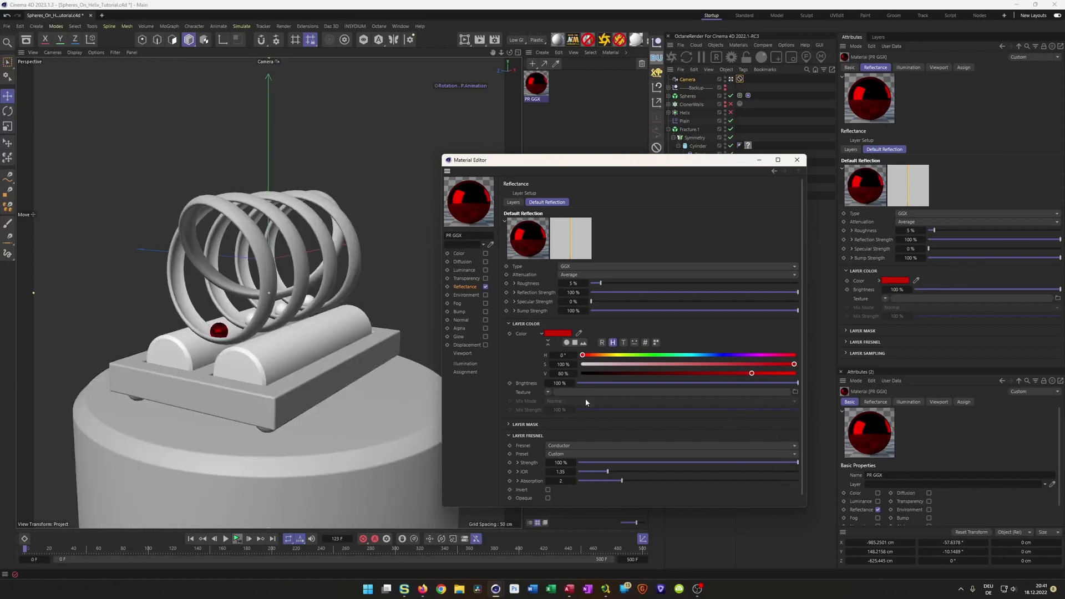
key(ctrl+s)
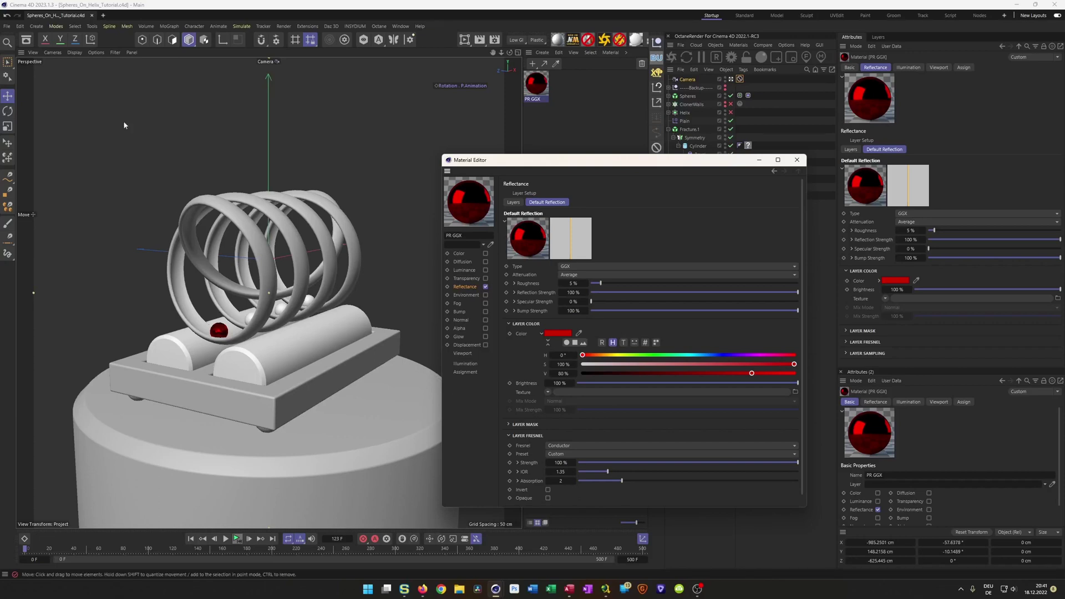
click(95, 53)
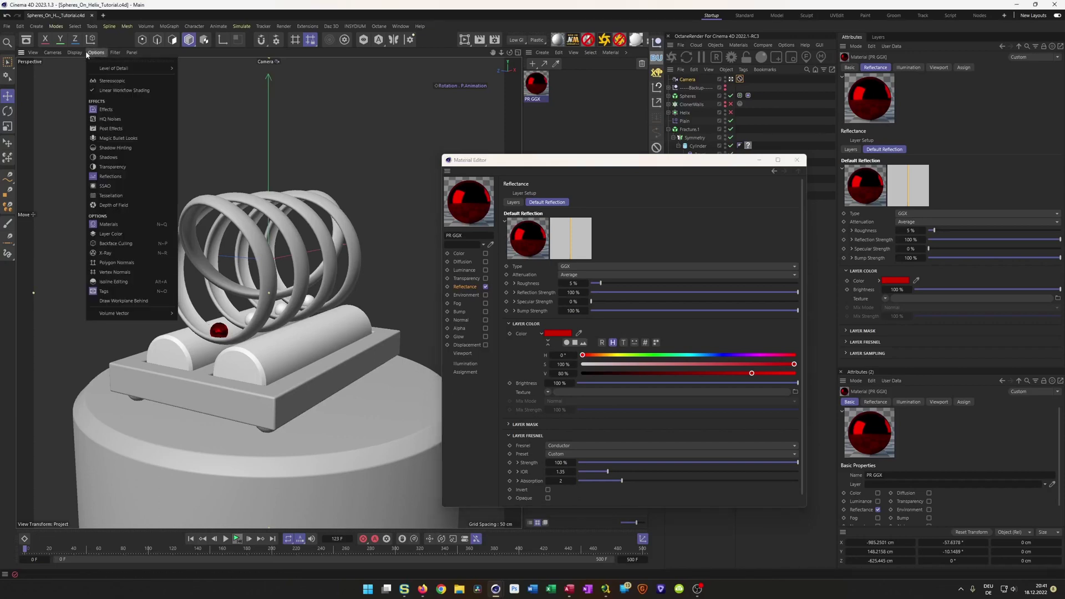
click(106, 186)
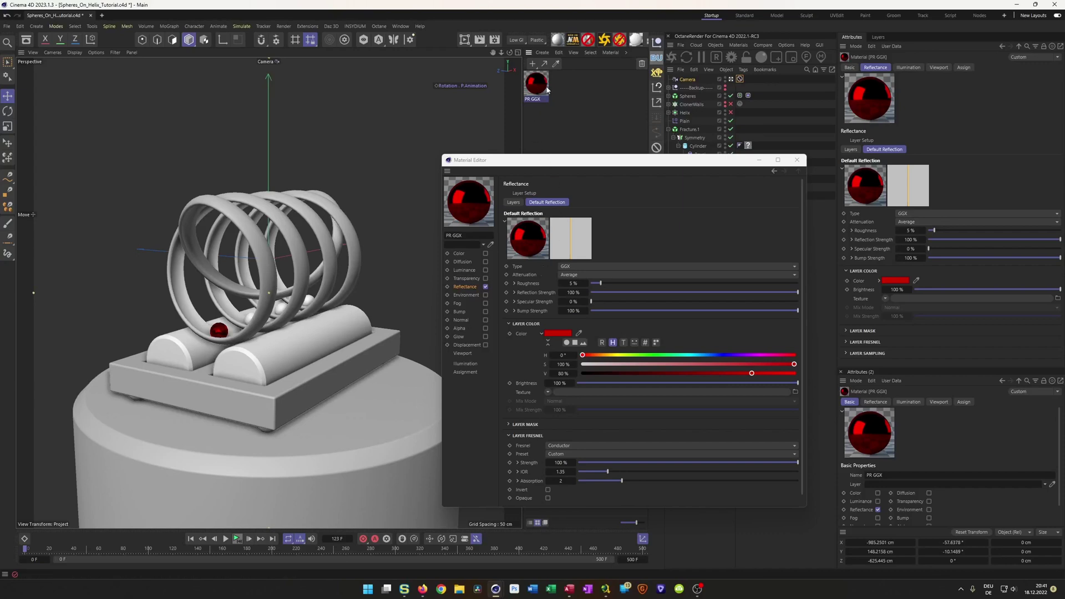
- Duplicate the red PR GGX material and make the copy's layer color white with 0% saturation and 100% value
ctrl+drag(539, 89, 567, 119)
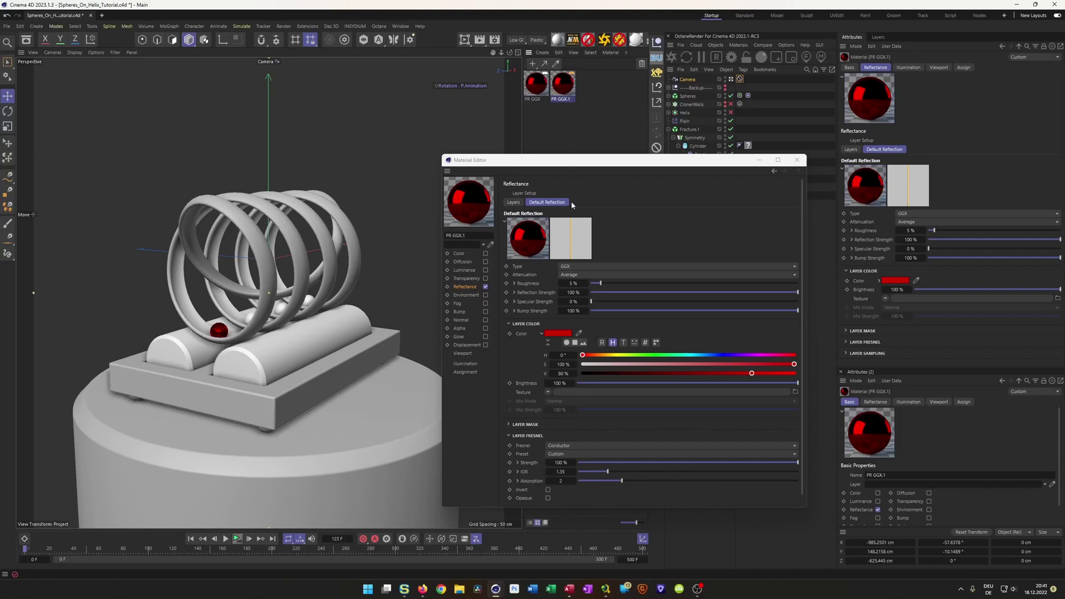
drag(611, 373, 795, 374)
click(605, 365)
drag(607, 364, 796, 374)
- Expand the Spheres group and apply the white metallic material to Sphere, Sphere.2, Sphere.3 and Sphere.4
drag(625, 160, 468, 378)
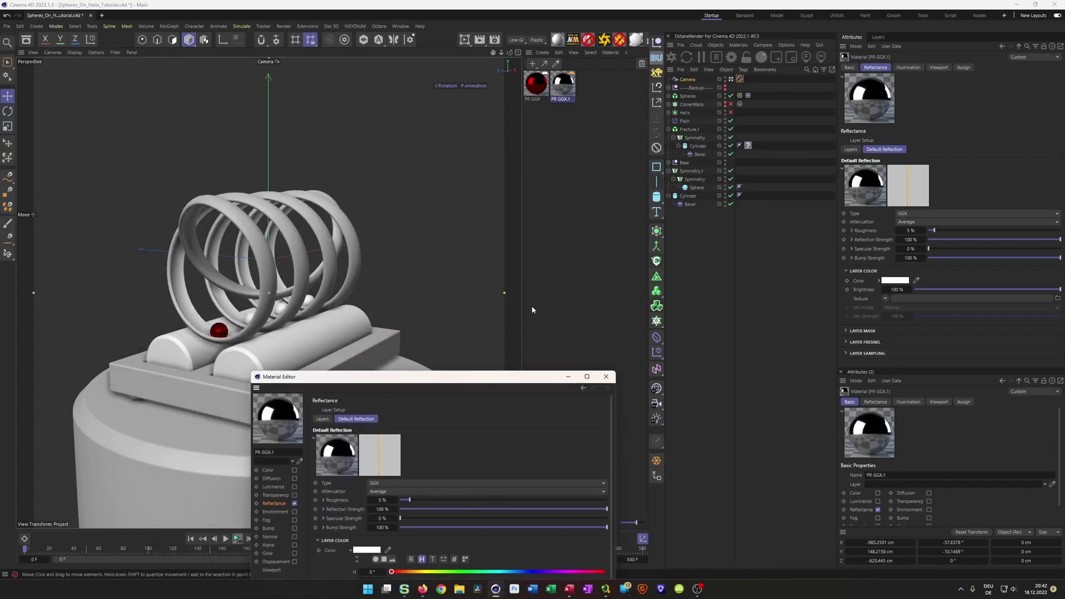
click(669, 96)
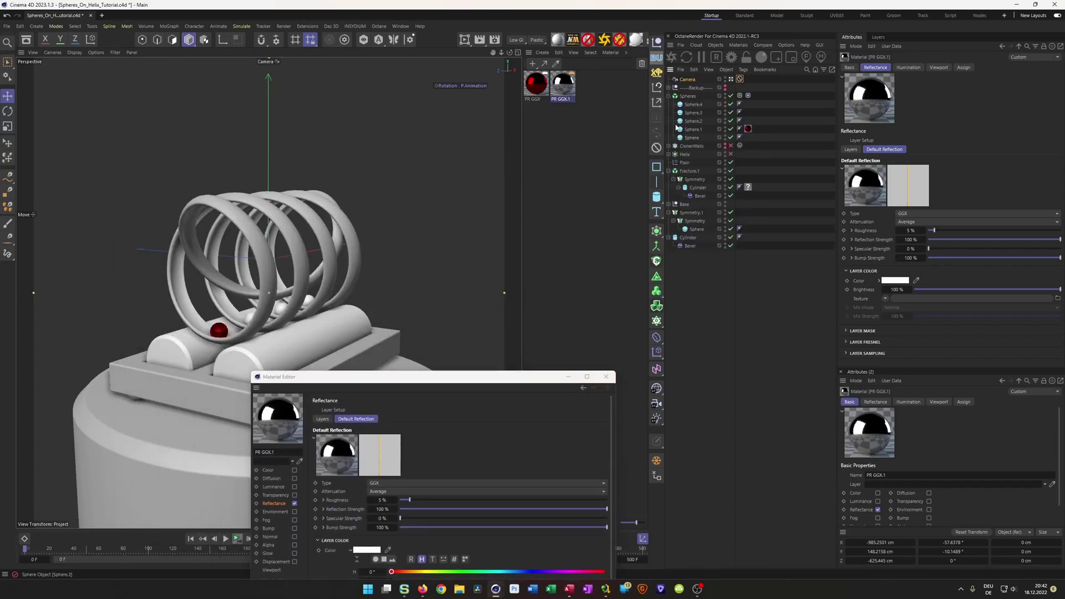
drag(563, 84, 748, 138)
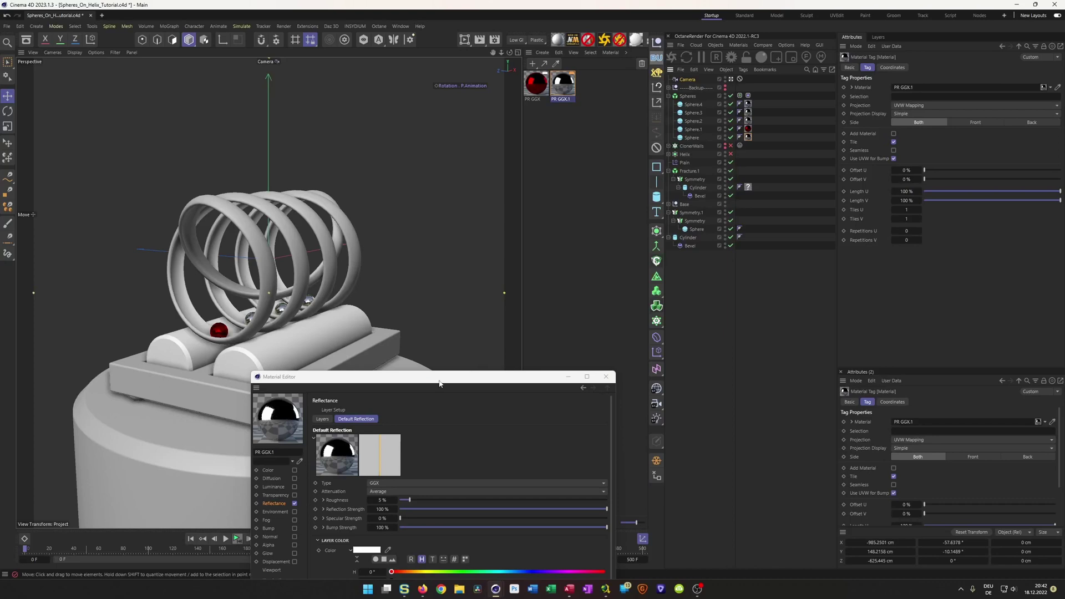
drag(440, 383, 651, 287)
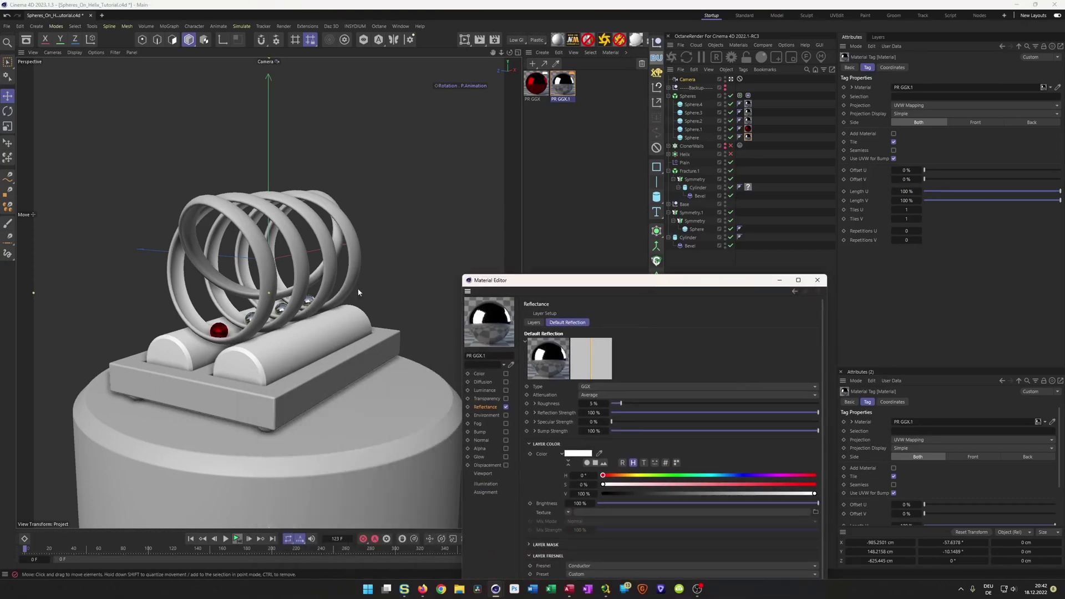
- Play the animation to check the sphere materials, stop playback and save the project
click(236, 540)
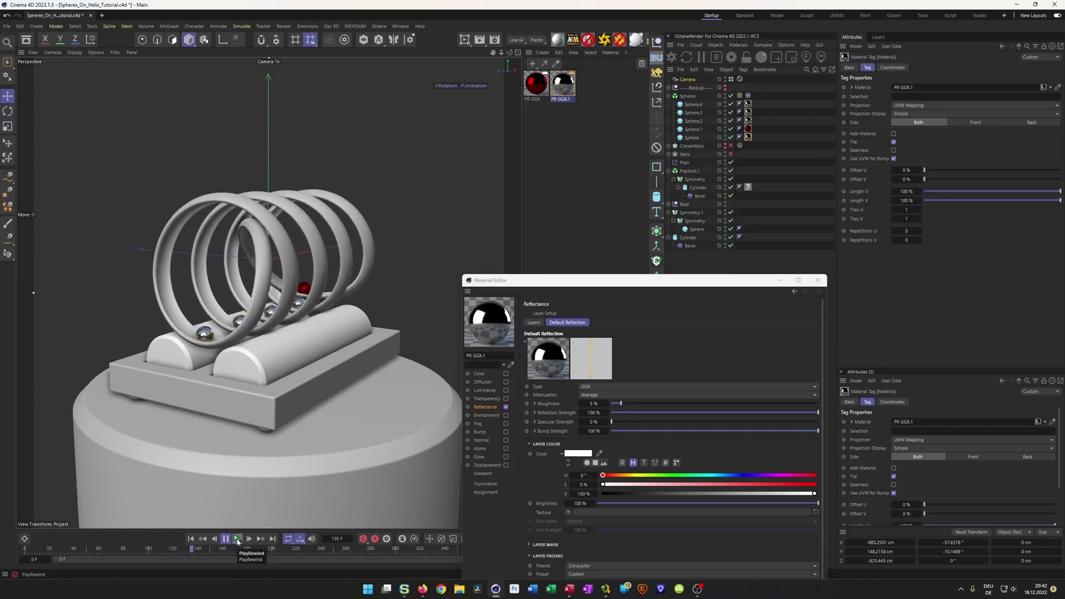
click(237, 541)
key(ctrl+s)
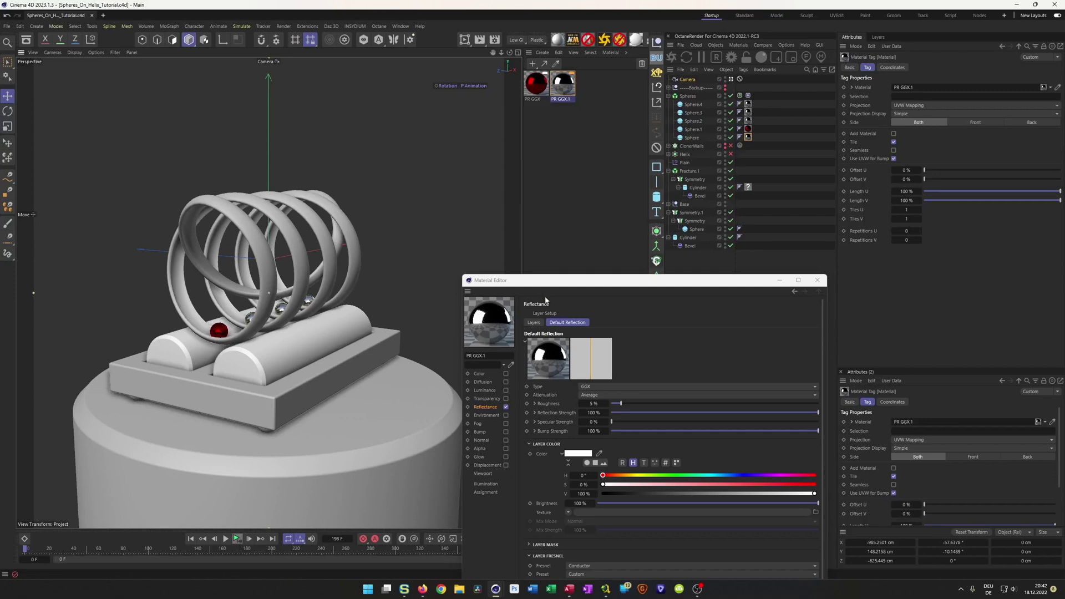
- Duplicate the white metallic material and name the copy Sweep
drag(557, 286, 549, 220)
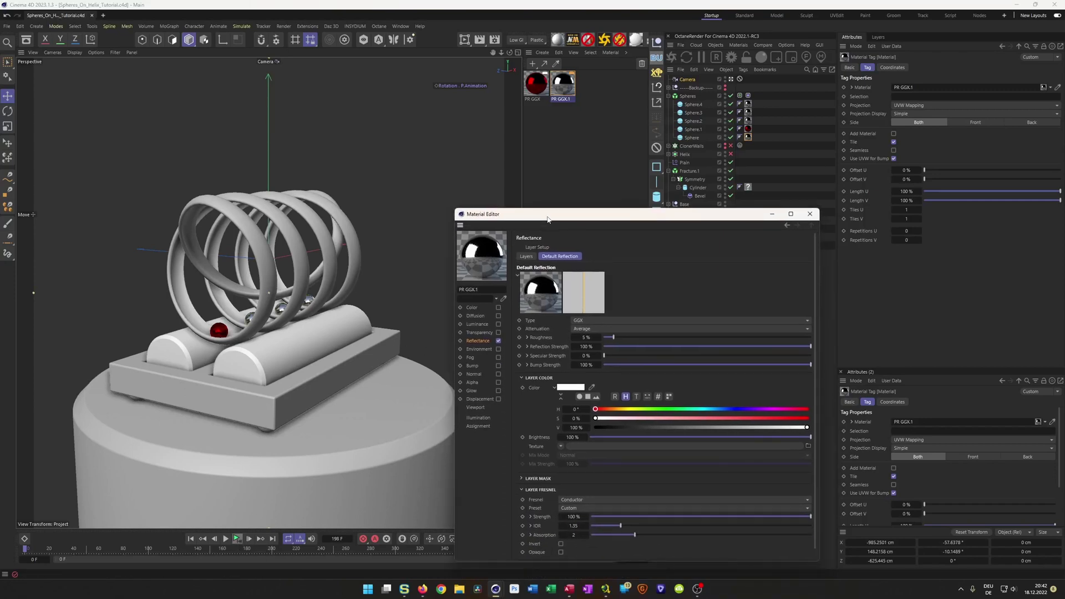
click(563, 87)
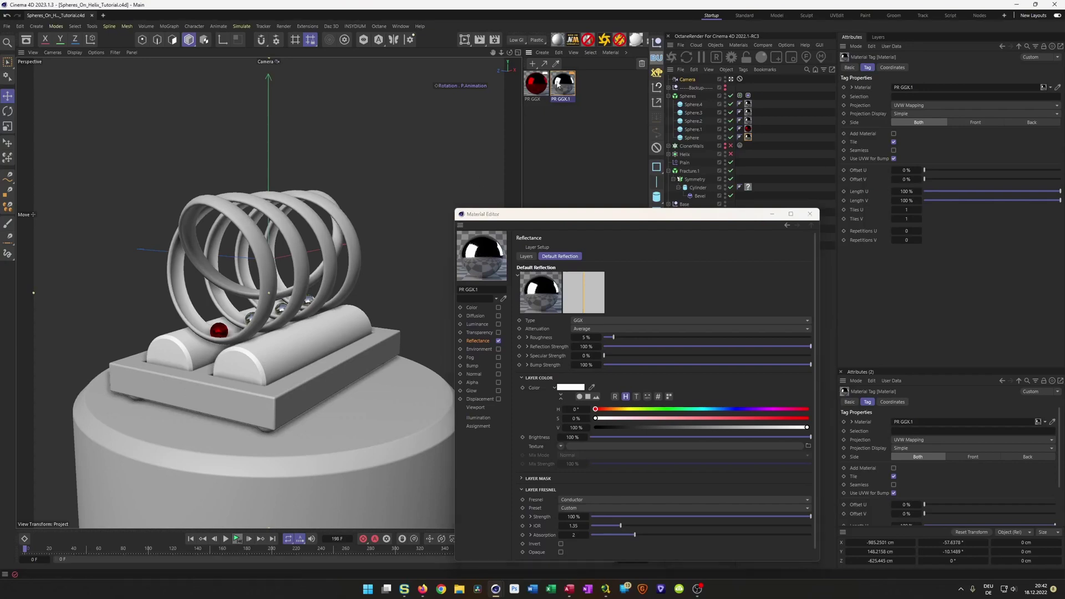
ctrl+drag(567, 91, 595, 131)
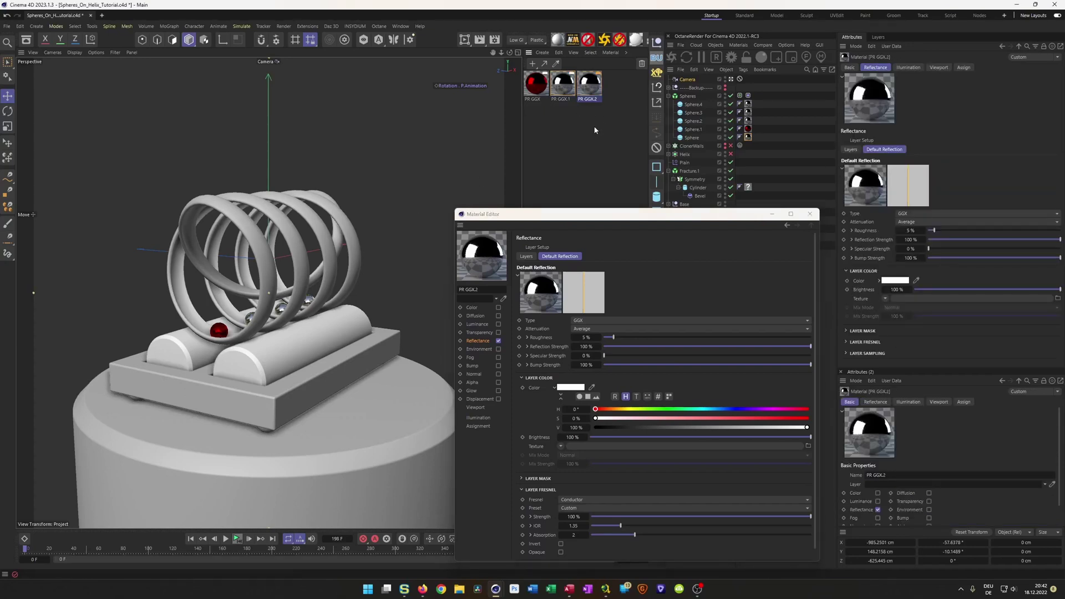
double_click(589, 99)
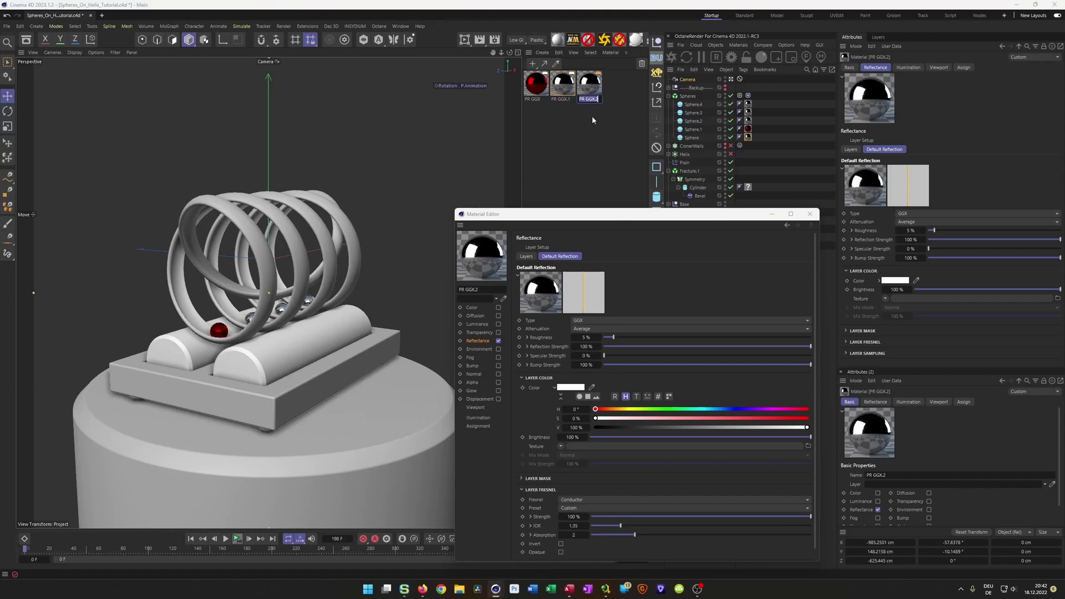
text(Sweep)
key(Return)
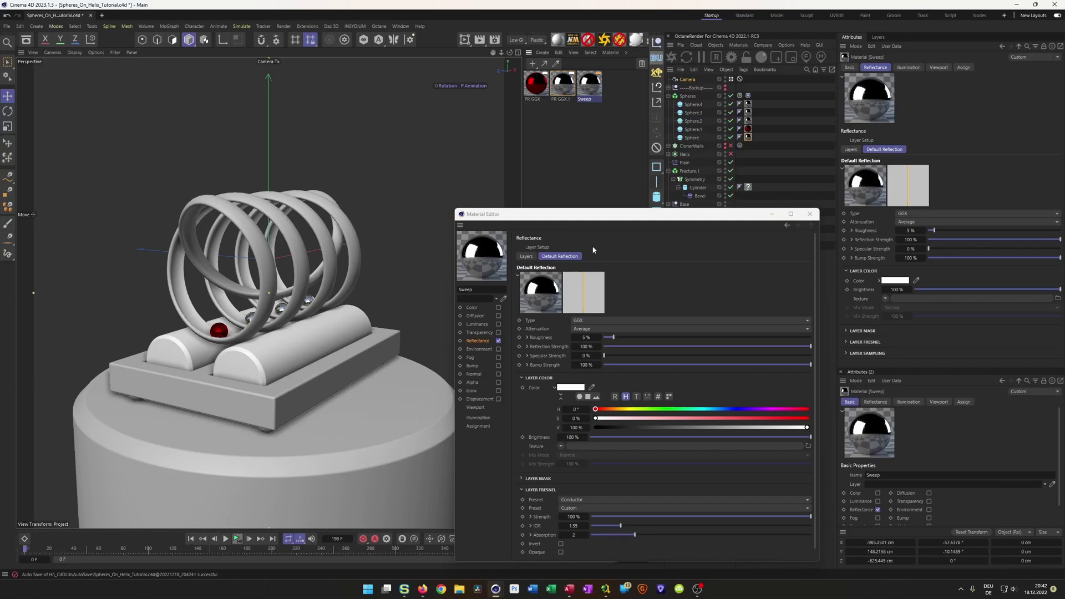
- Set the Sweep material's Fresnel preset to Copper, apply it to the Helix object and save the project
drag(592, 219, 569, 146)
click(564, 434)
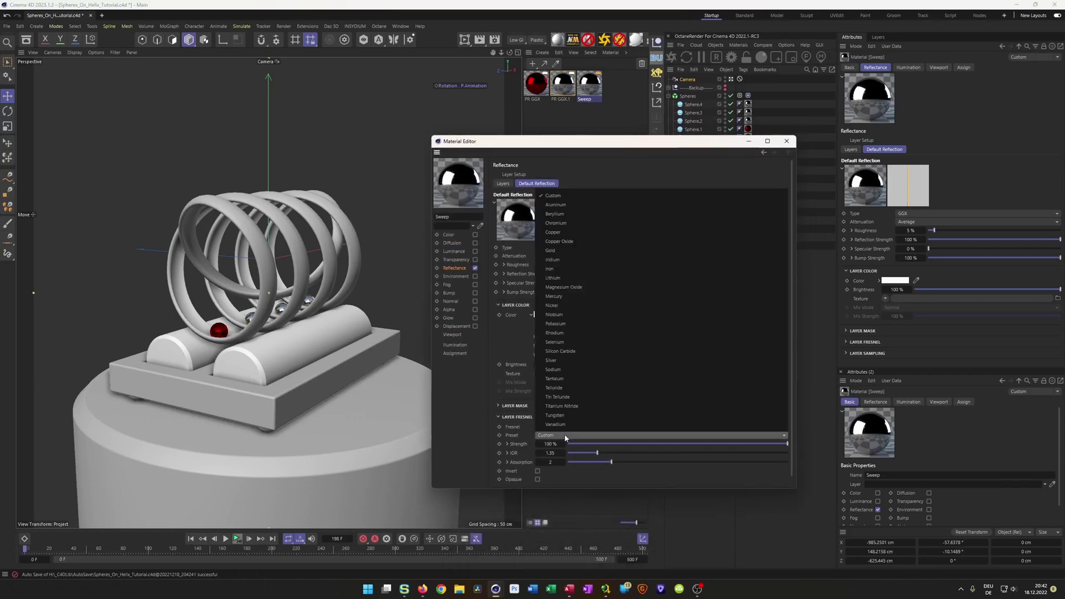
click(566, 232)
drag(593, 147, 588, 273)
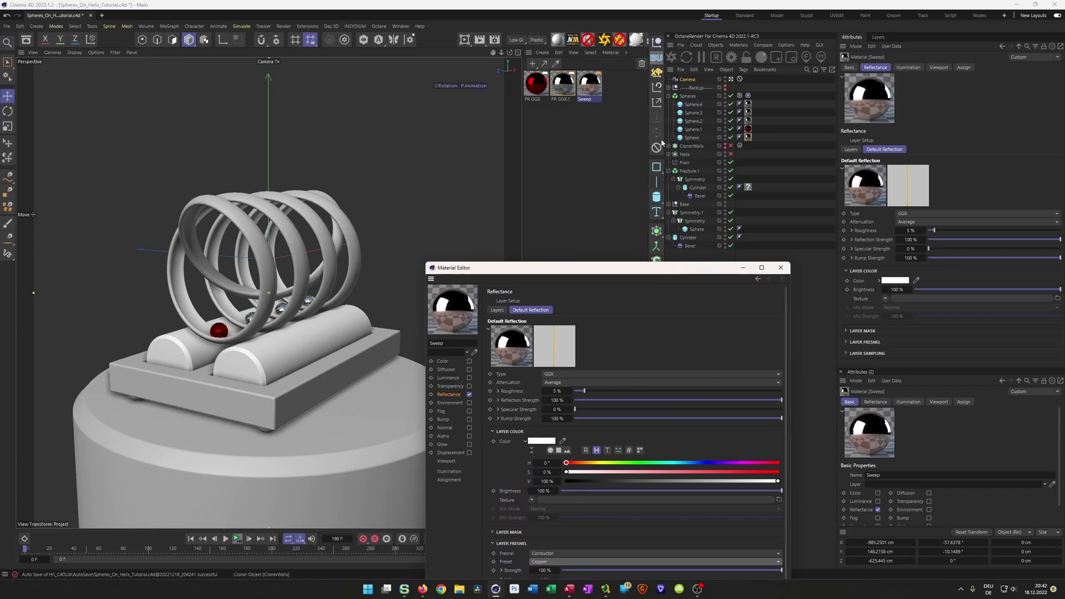
drag(628, 181, 685, 156)
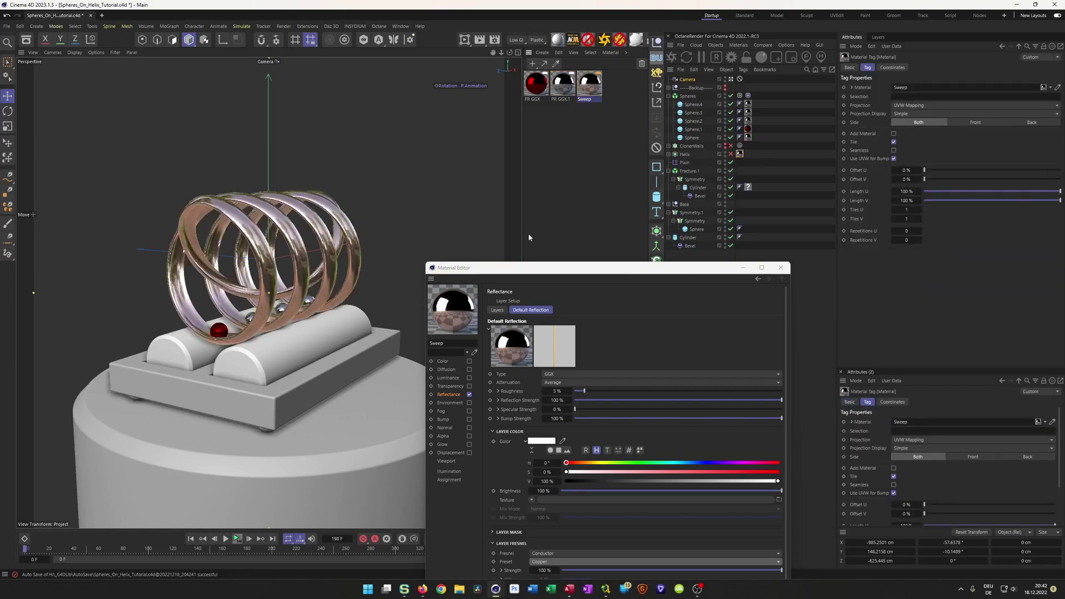
key(ctrl+s)
- Tint the Sweep material's layer color pale red with 11% saturation and 91% value, and save the project
drag(535, 268, 578, 173)
mouse_move(821, 386)
mouse_down()
mouse_move(759, 388)
mouse_move(803, 390)
mouse_up()
drag(610, 377, 648, 381)
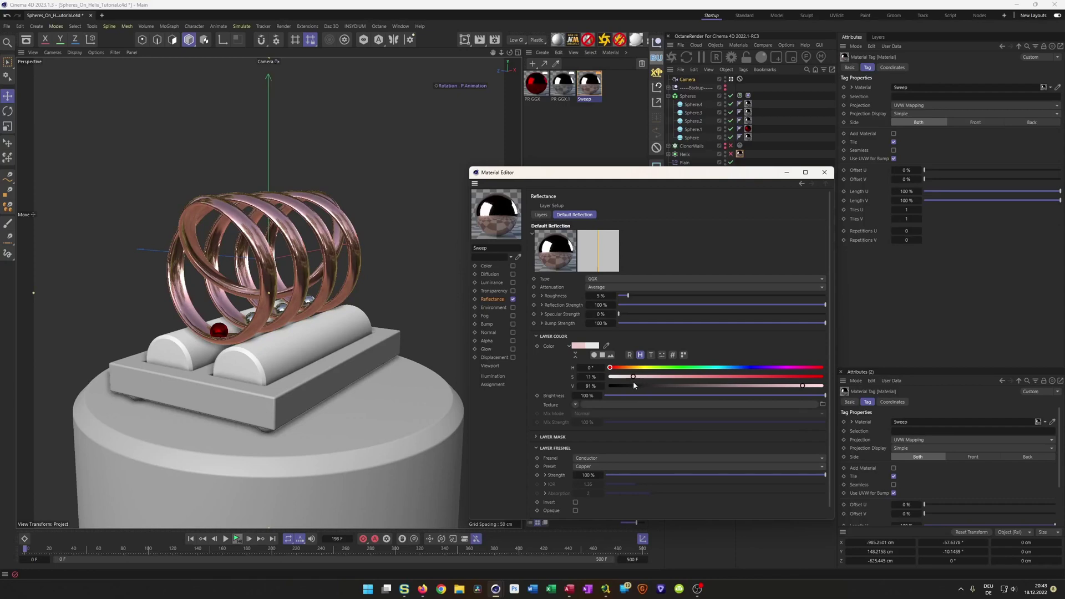
key(ctrl+s)
- Set the Sweep material's roughness to 10%, save the project and close the Material Editor
click(610, 296)
text(10)
key(Return)
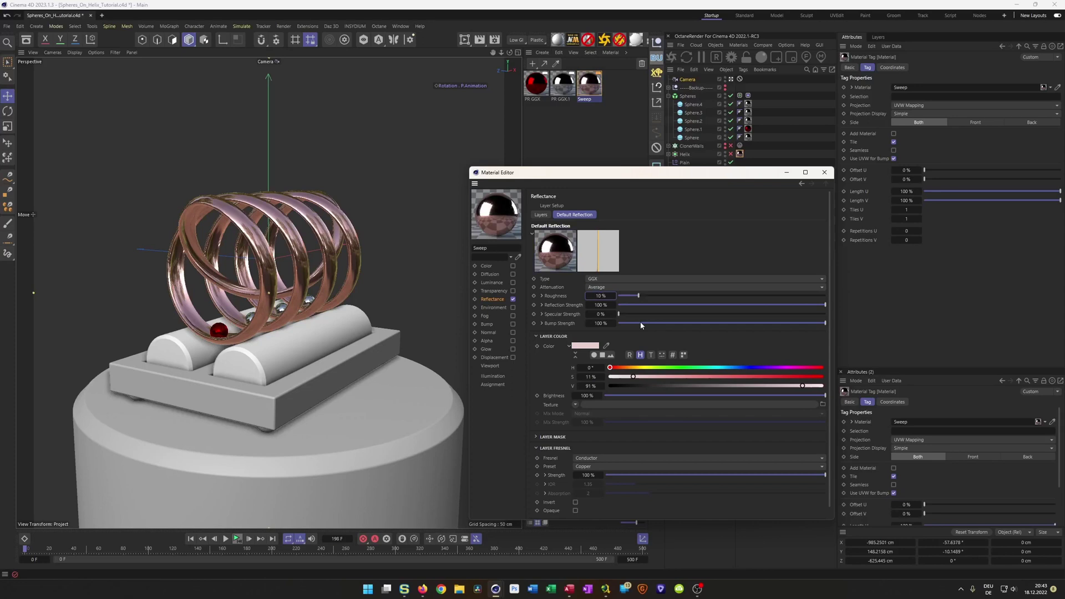
key(ctrl+s)
click(825, 172)
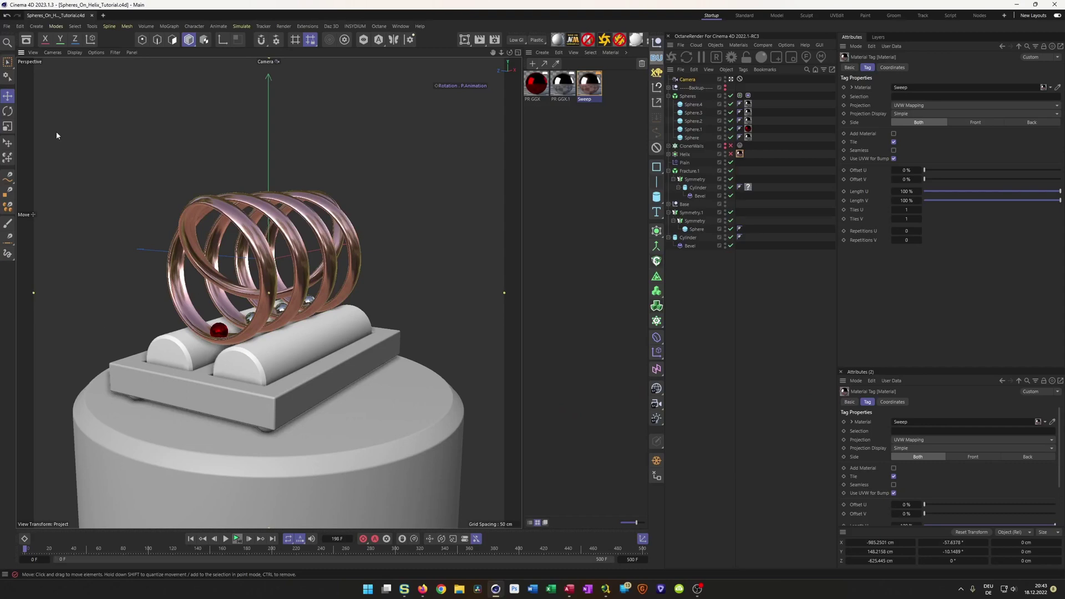
- Open the Asset Browser and look through the Cloth & Fabric materials in the NM Textures (PR) library
click(27, 41)
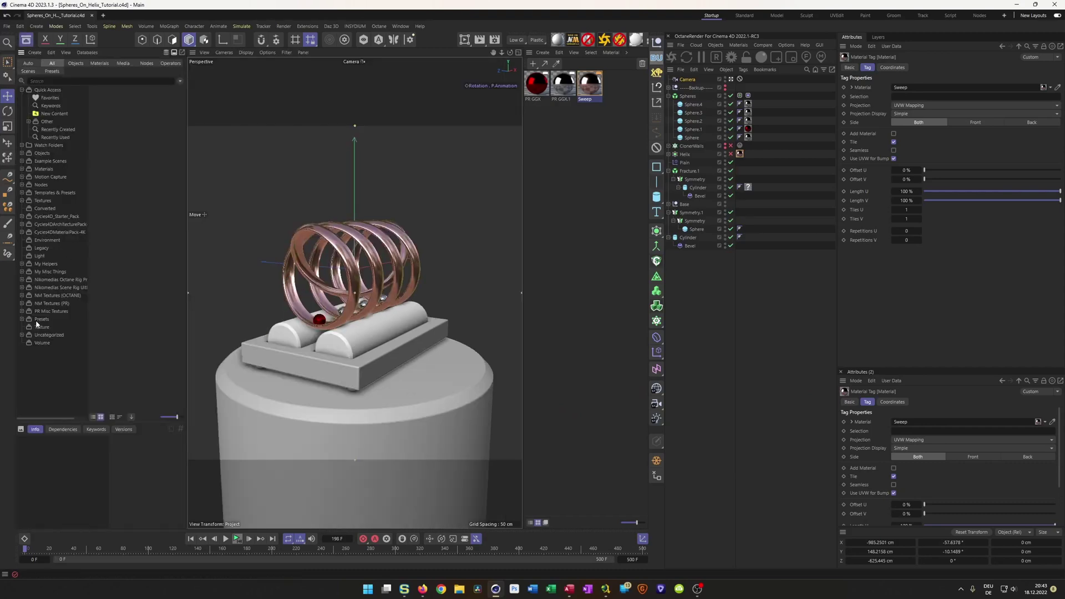
click(22, 303)
click(63, 304)
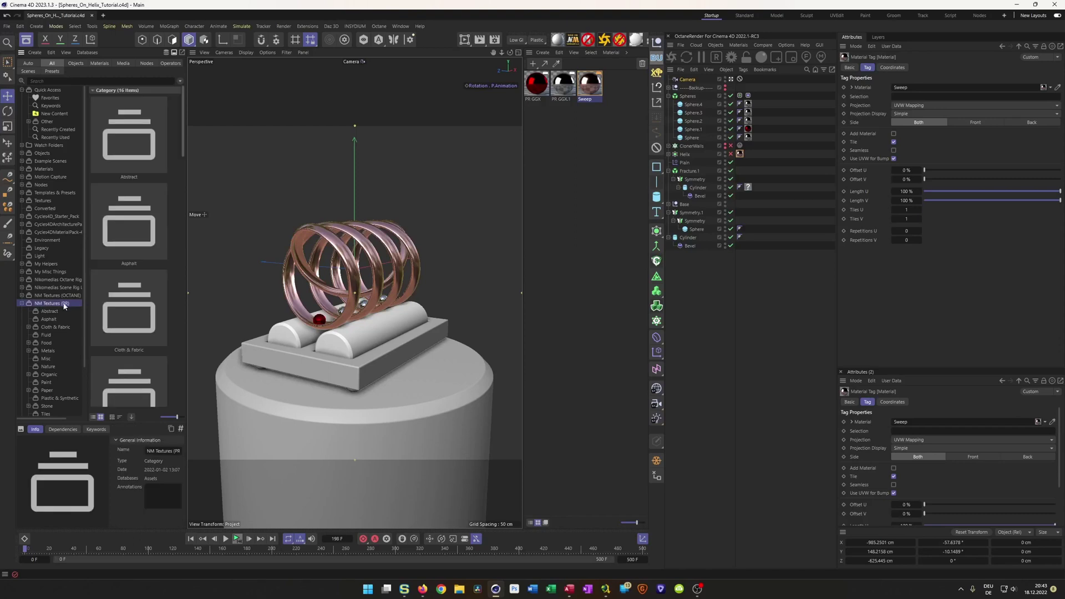
scroll(53, 298, down, 3)
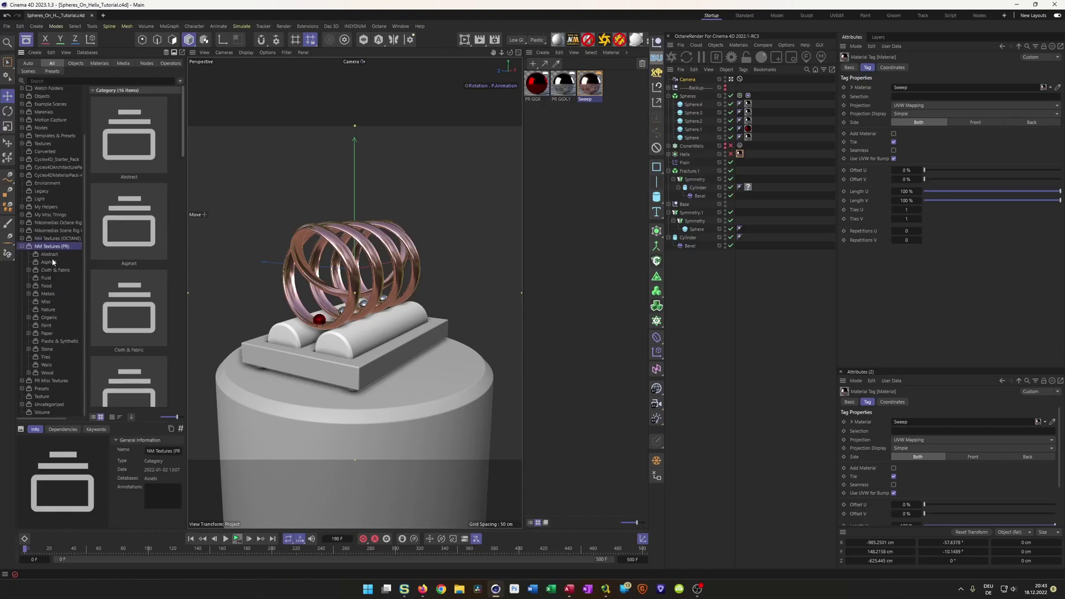
click(57, 271)
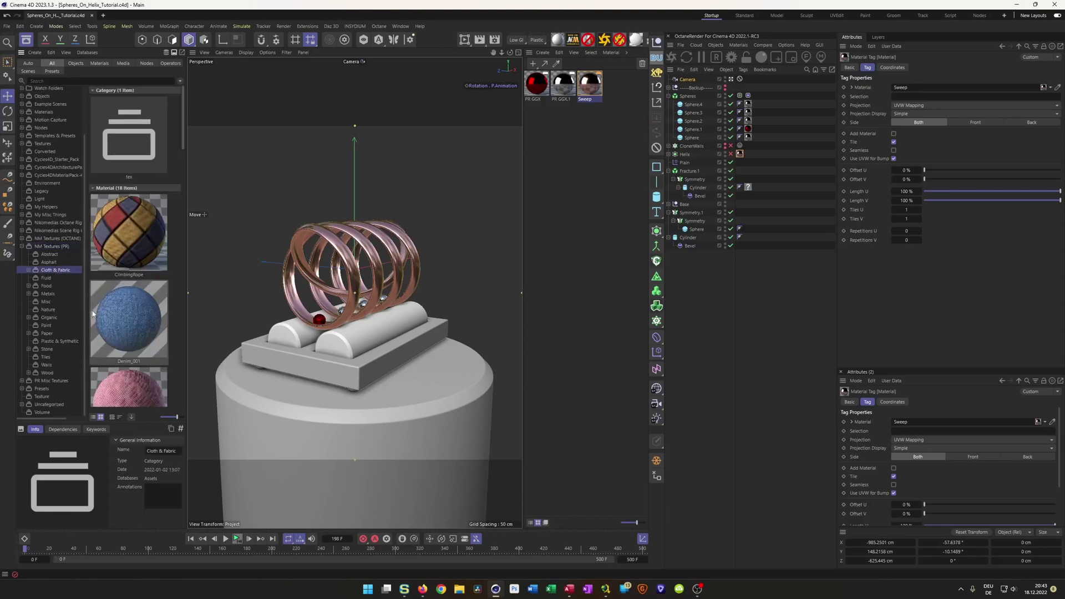
scroll(144, 293, down, 3)
scroll(145, 296, down, 5)
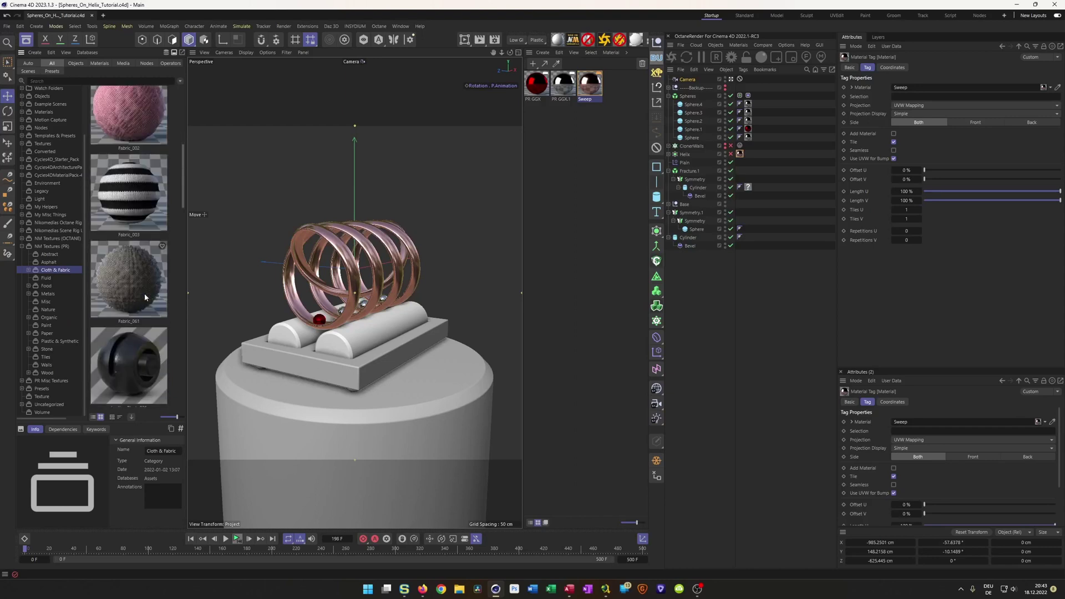
scroll(144, 292, down, 10)
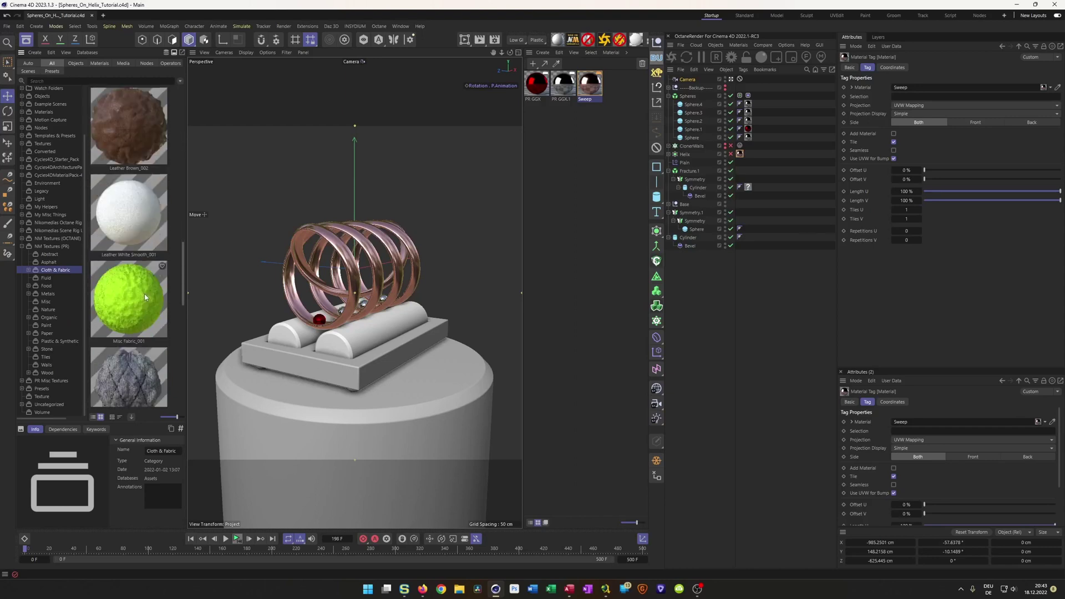
scroll(145, 297, down, 5)
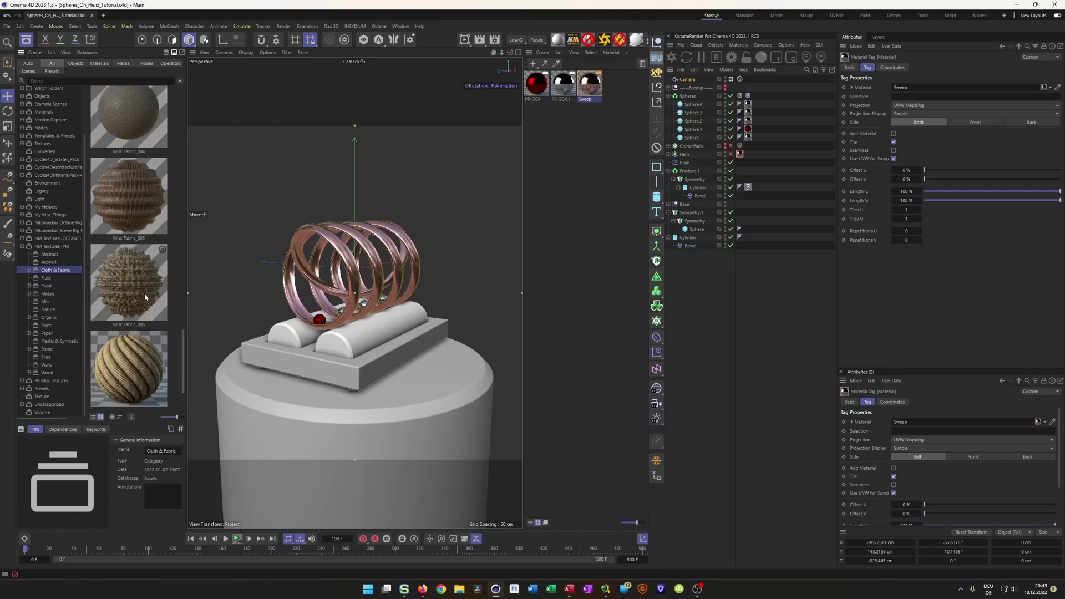
scroll(145, 297, up, 12)
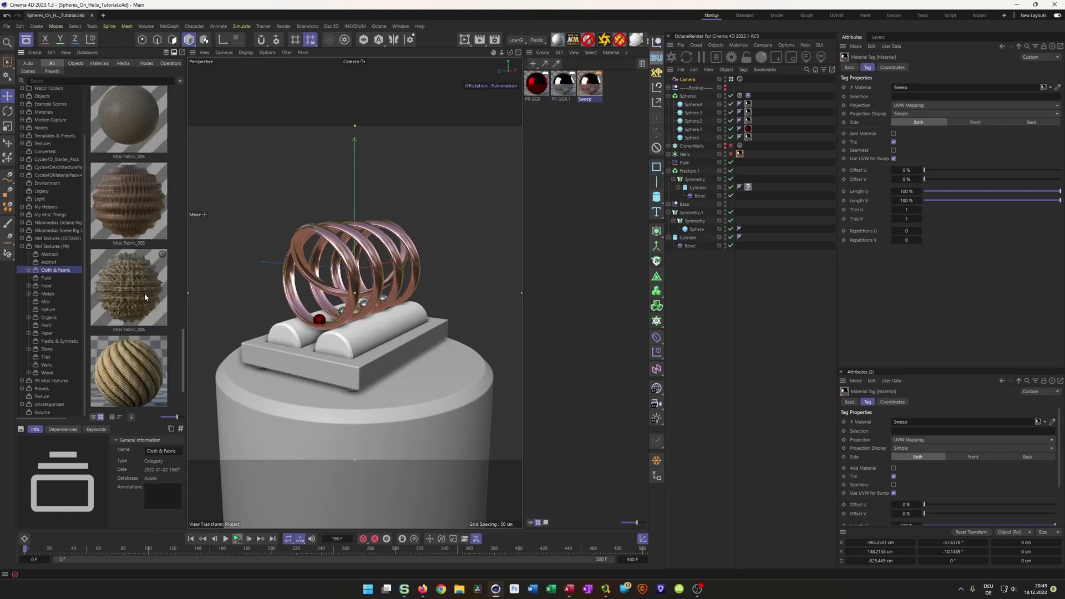
scroll(145, 297, up, 5)
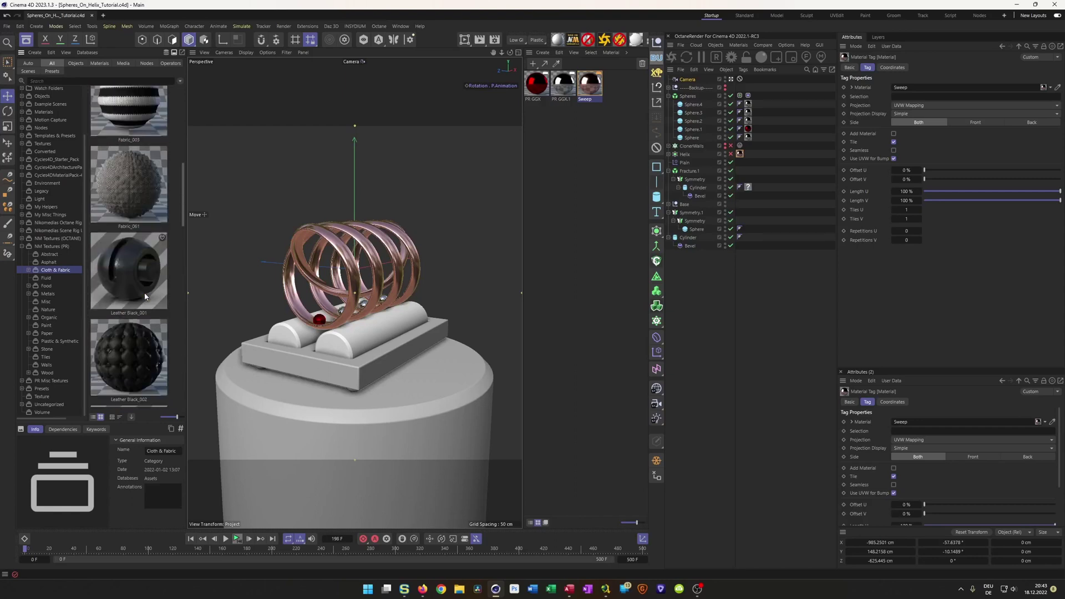
scroll(145, 297, up, 5)
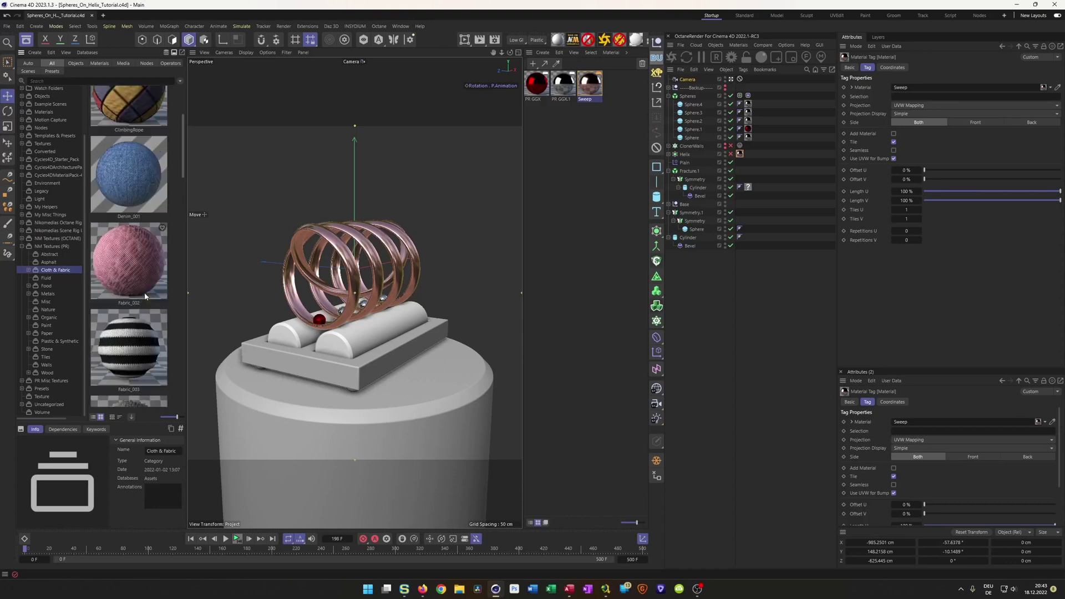
scroll(144, 292, down, 4)
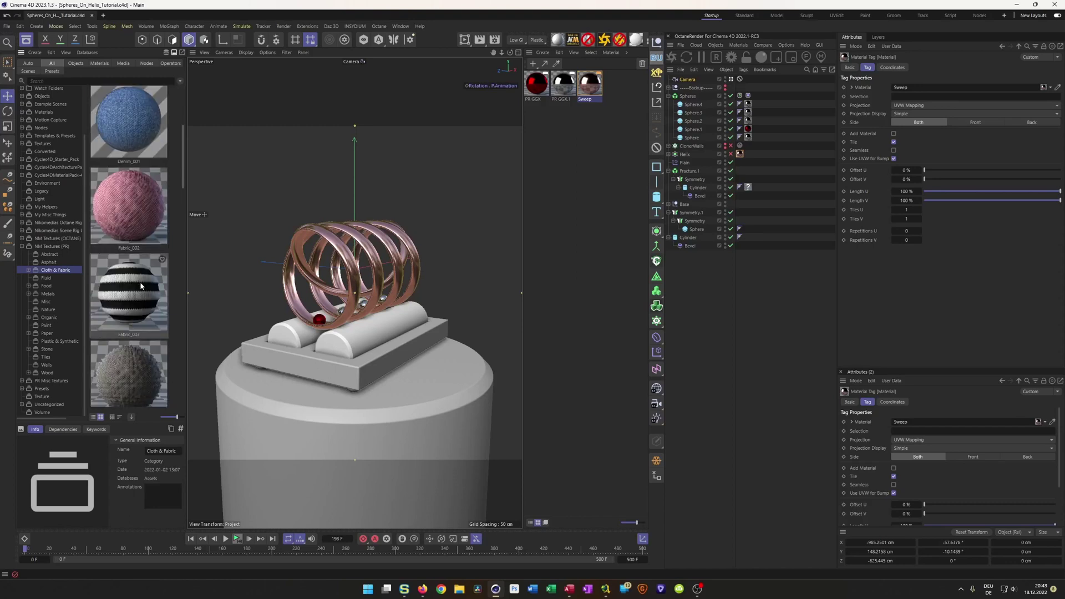
scroll(140, 286, down, 5)
scroll(139, 283, down, 8)
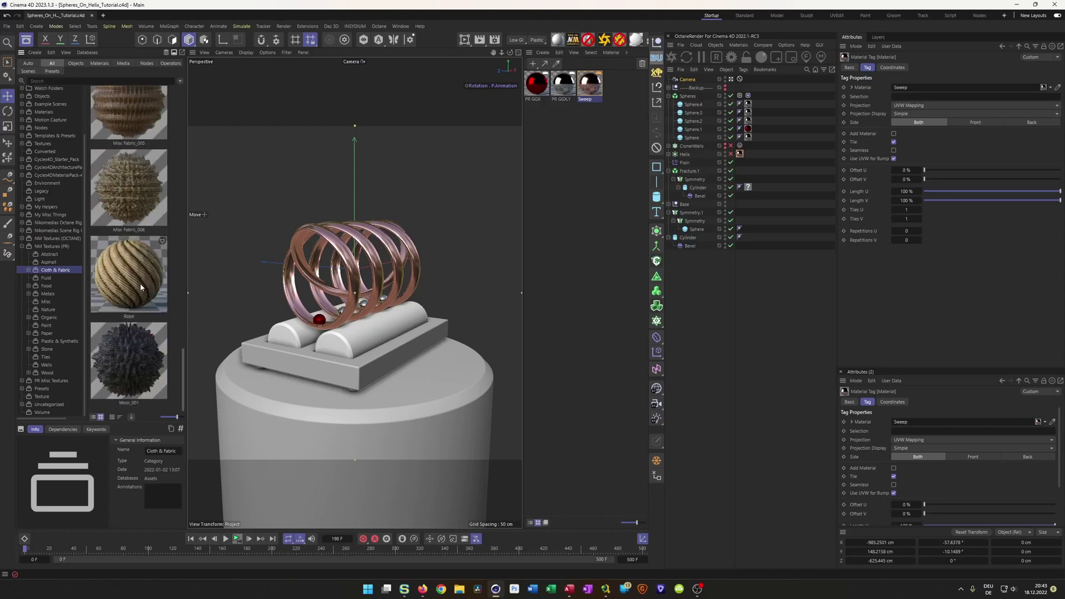
- Browse the Cloth & Fabric category of the NM Textures (OCTANE) library to locate the Thick_Tights image maps
click(22, 246)
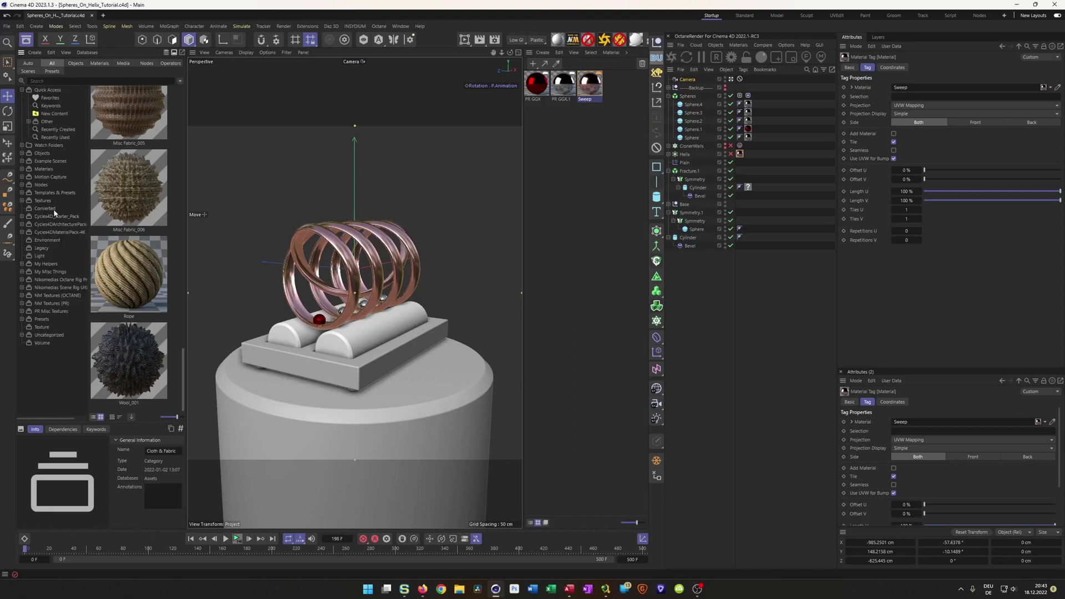
click(22, 295)
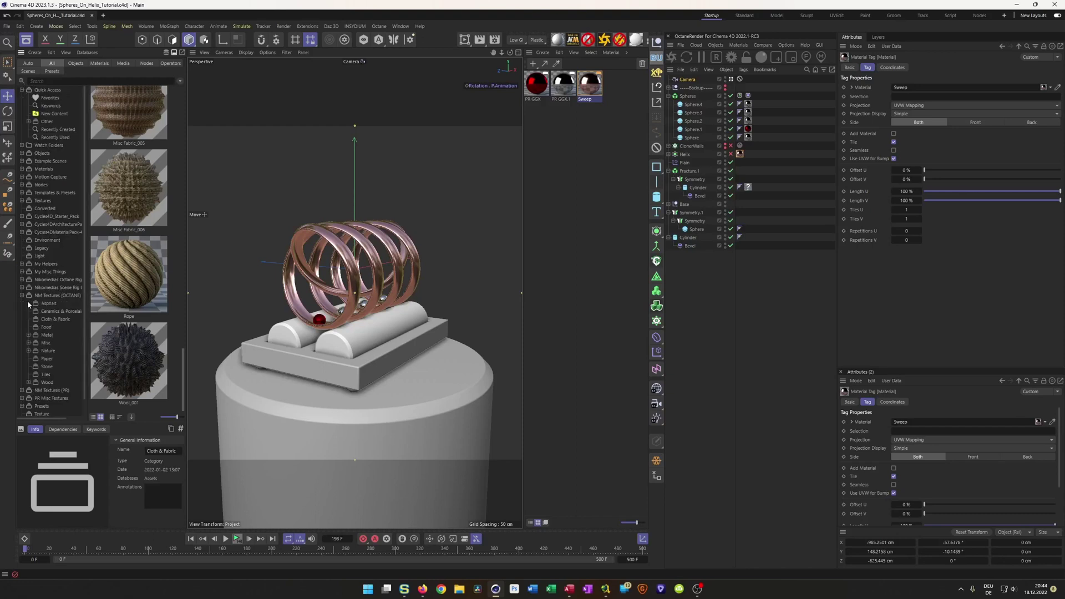
click(49, 320)
scroll(133, 311, down, 5)
scroll(140, 328, down, 10)
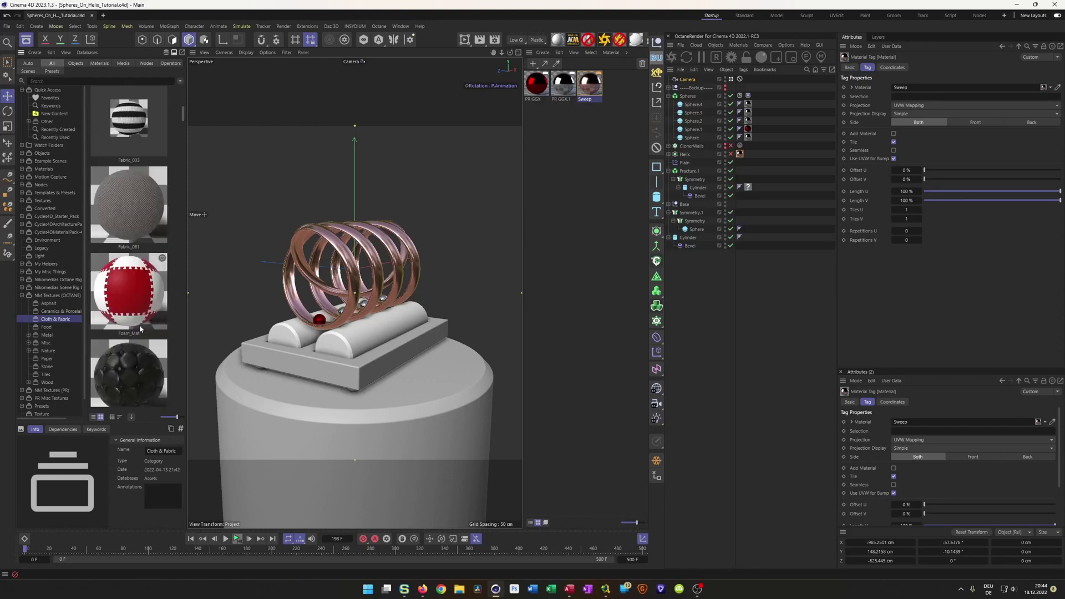
scroll(140, 329, down, 3)
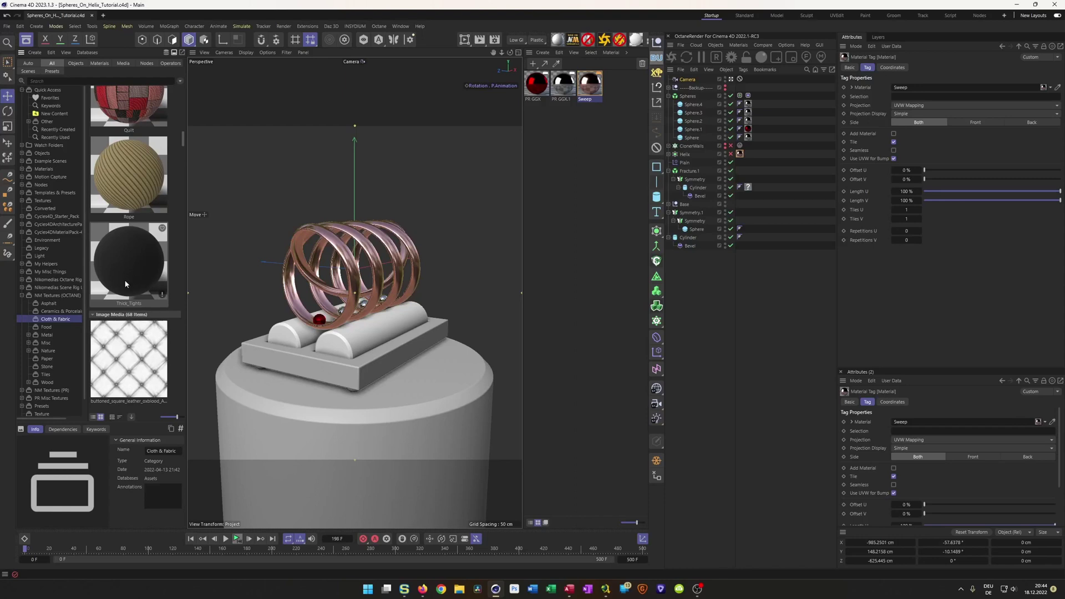
drag(183, 140, 191, 419)
scroll(138, 197, up, 2)
scroll(138, 195, up, 1)
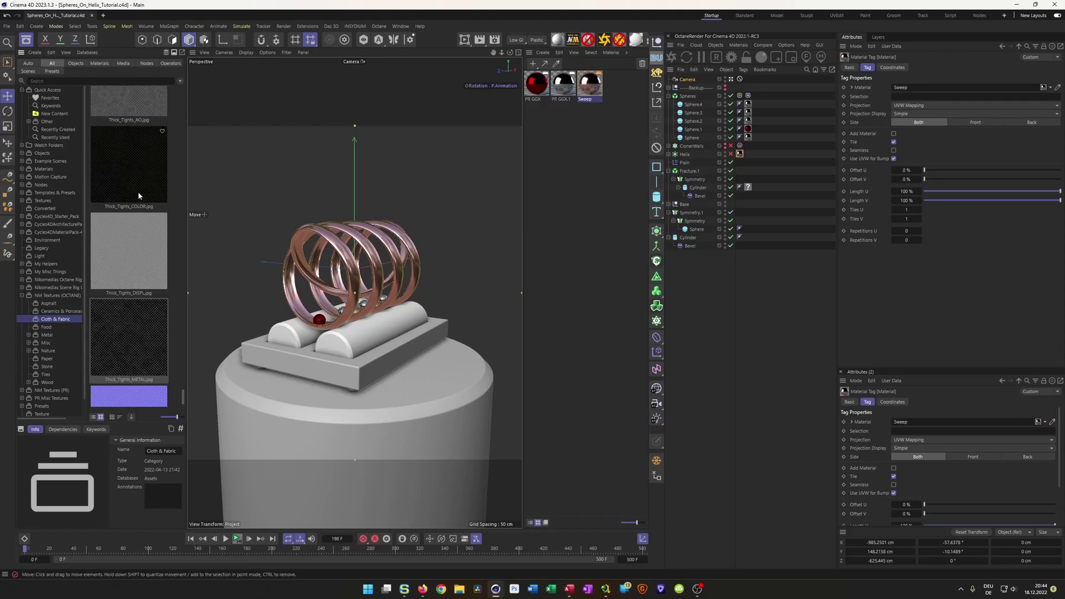
scroll(140, 213, up, 1)
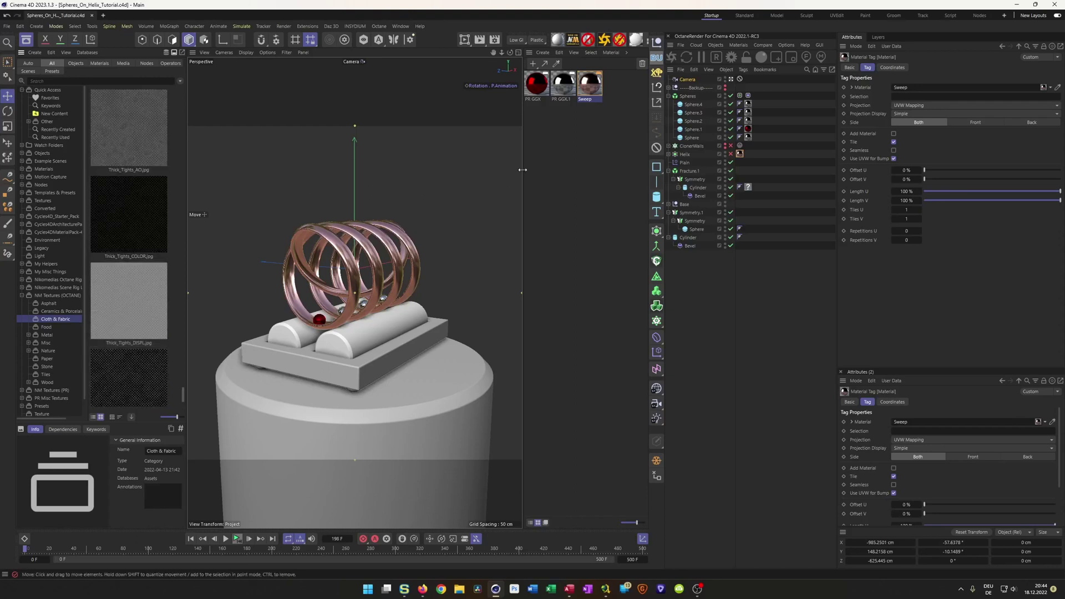
- Create a new material with nothing selected, name it Thick_Tights and save the project
click(579, 207)
click(558, 41)
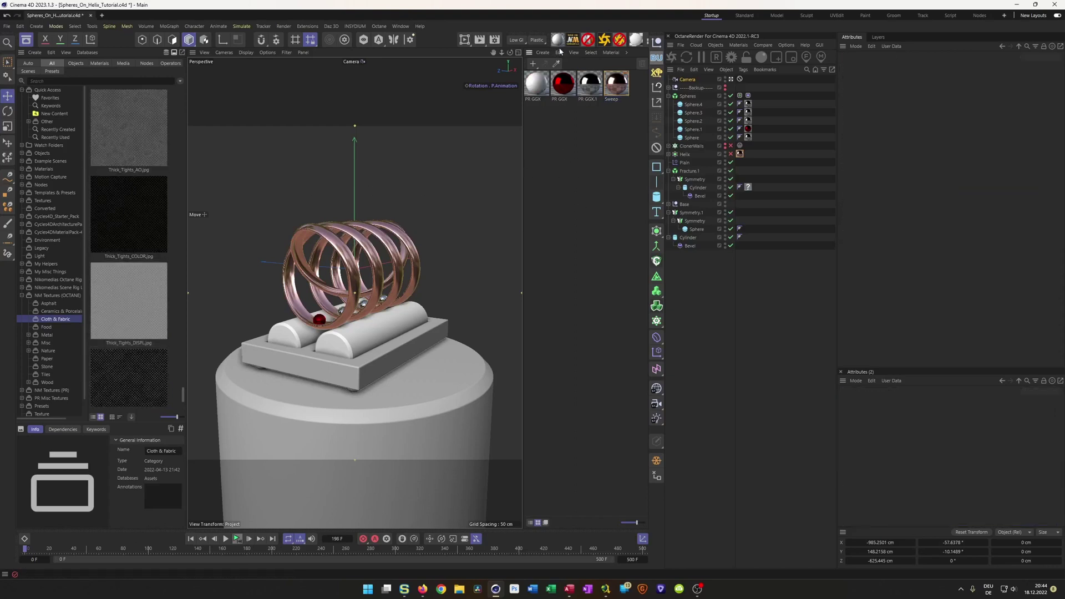
double_click(534, 99)
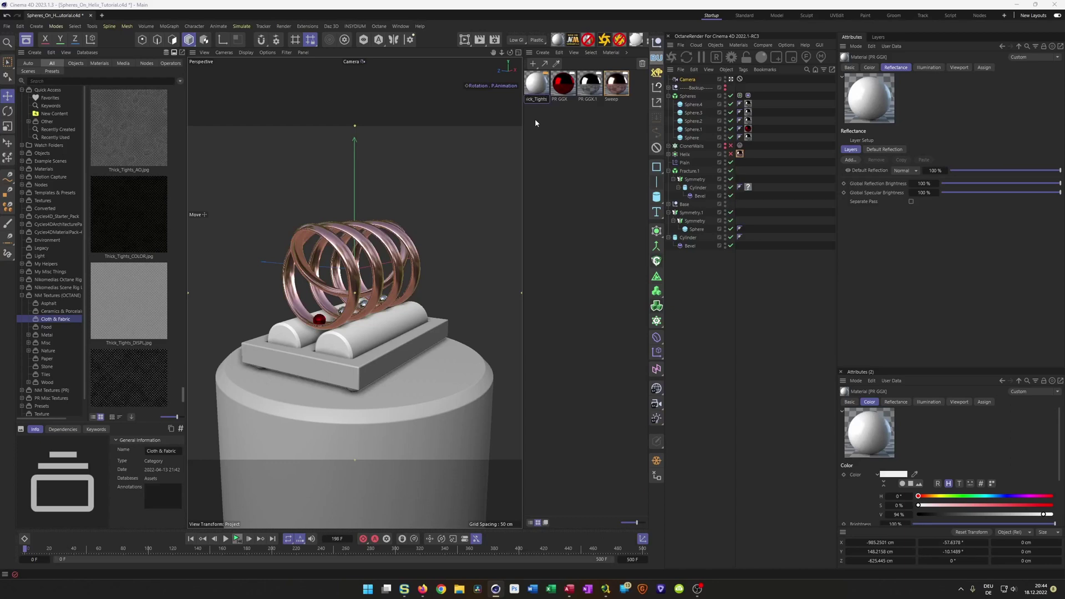
key(Return)
key(ctrl+s)
- Load Thick_Tights_COLOR.jpg as the Color texture of the Thick_Tights material in the Material Editor
double_click(539, 94)
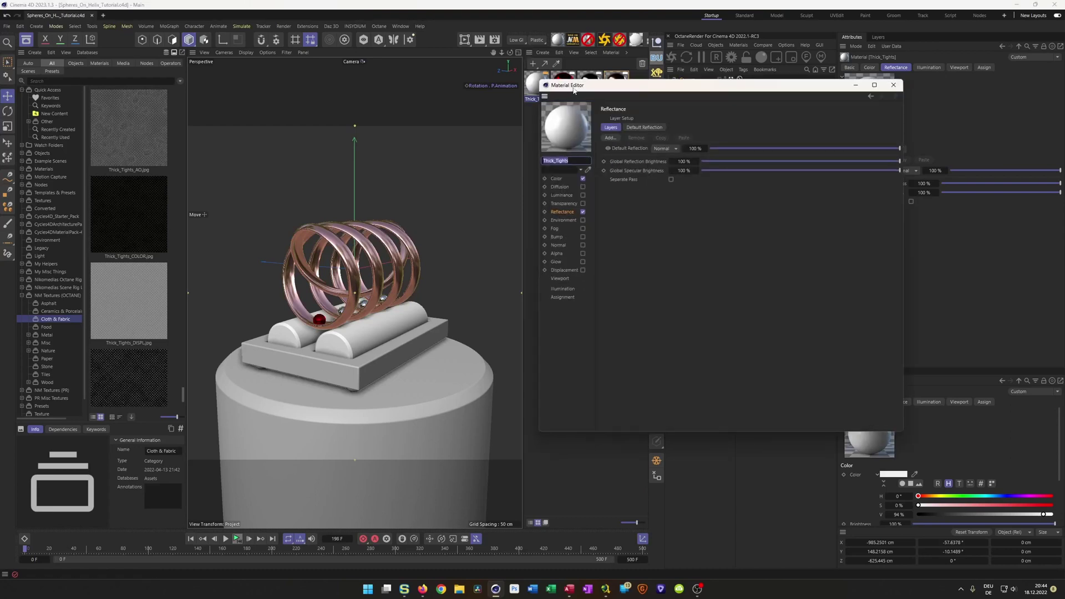
click(349, 261)
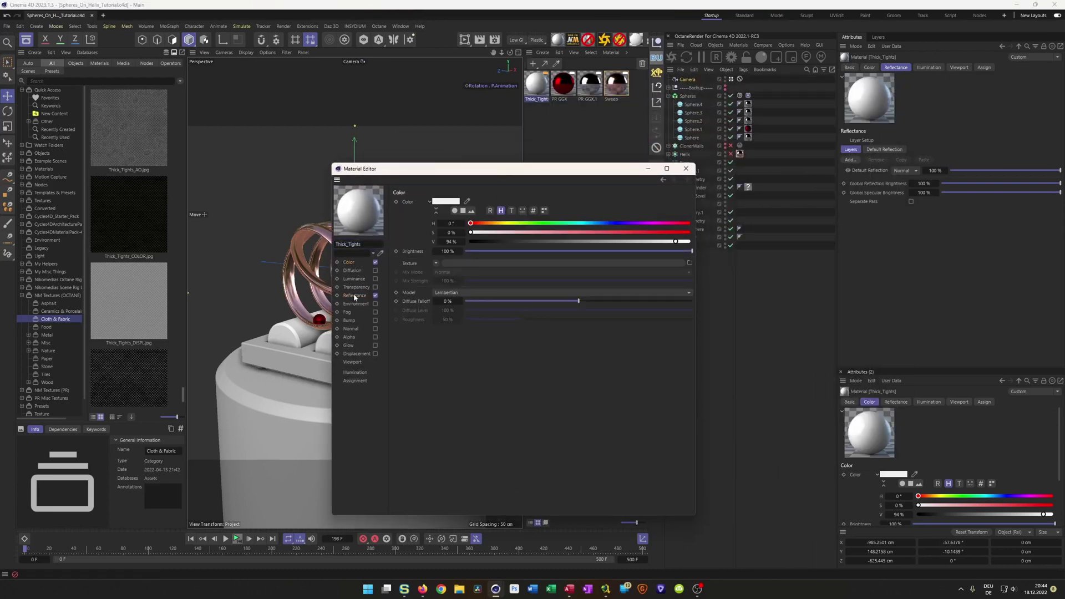
drag(132, 227, 451, 266)
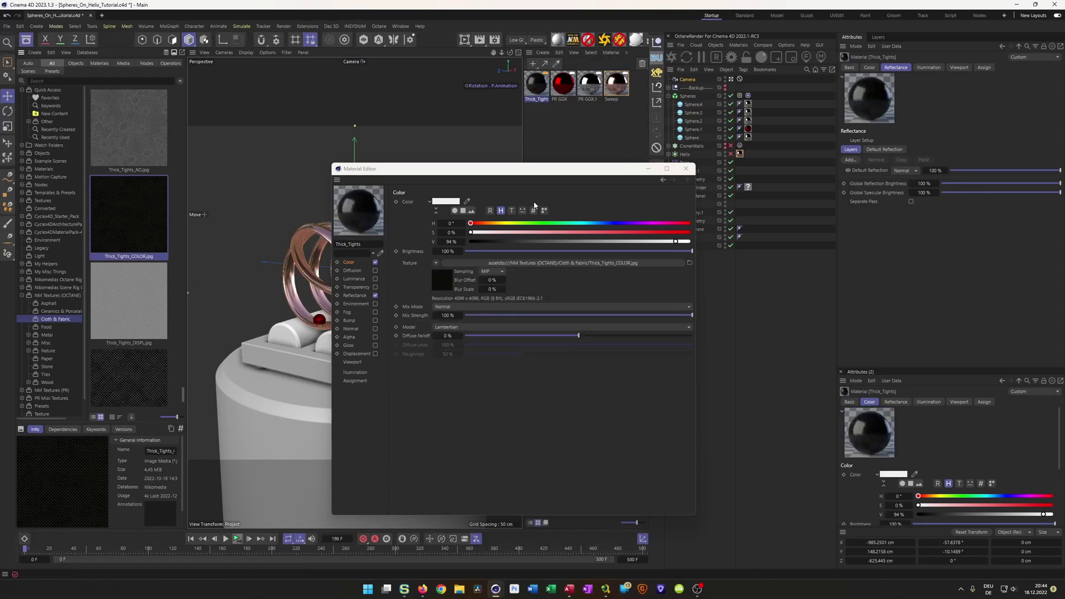
drag(530, 175, 559, 181)
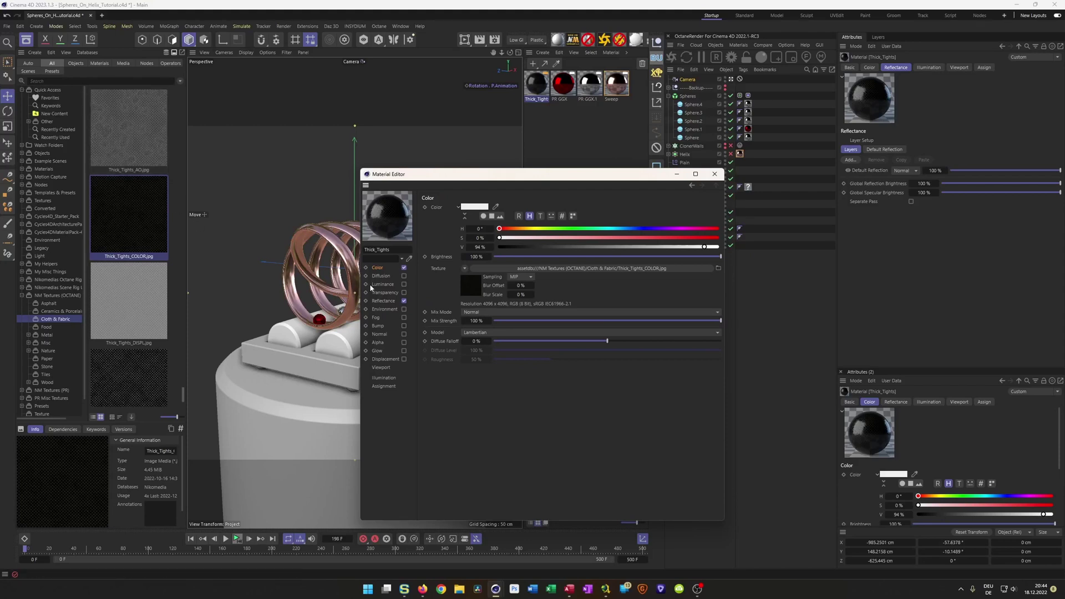
- Enable Diffusion with Thick_Tights_AO.jpg as its texture, and make it affect reflection instead of specular
click(404, 276)
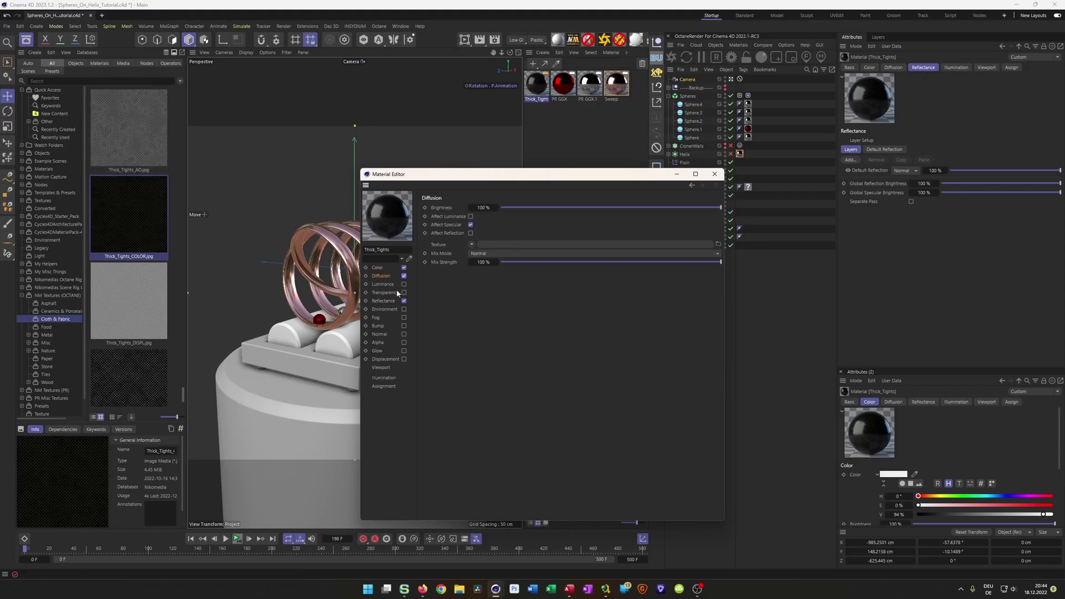
drag(127, 137, 495, 248)
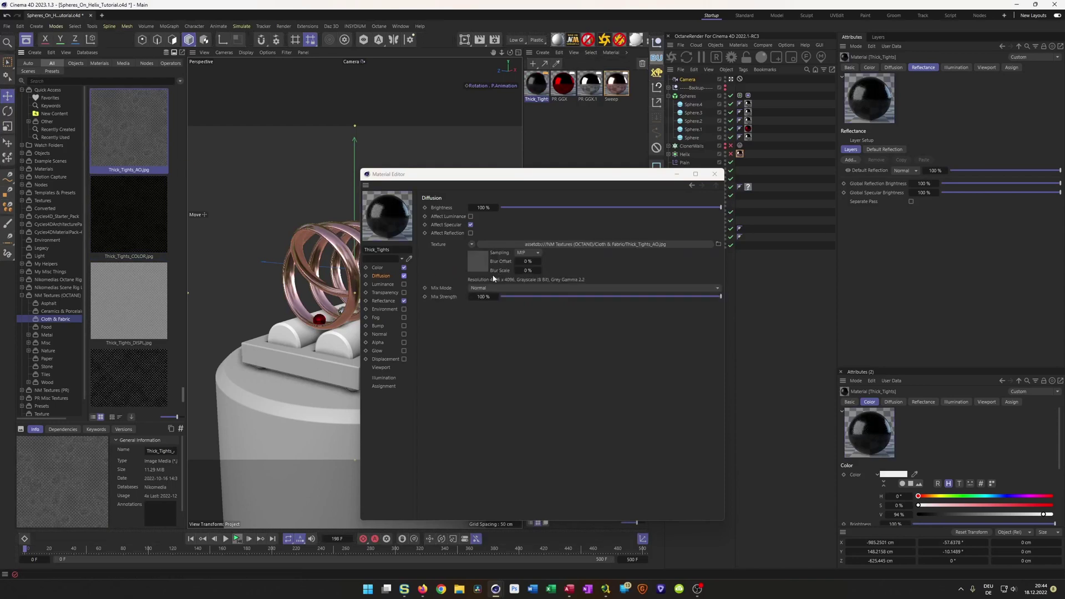
click(471, 224)
click(470, 232)
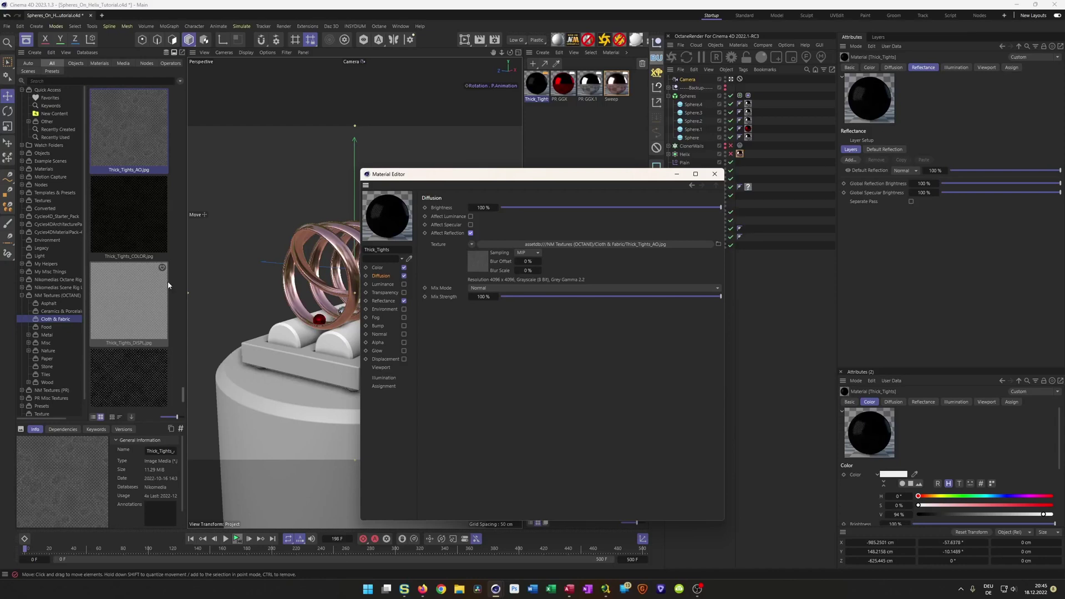
- Load Thick_Tights_DISPL.jpg as the material's Displacement texture
scroll(162, 275, down, 3)
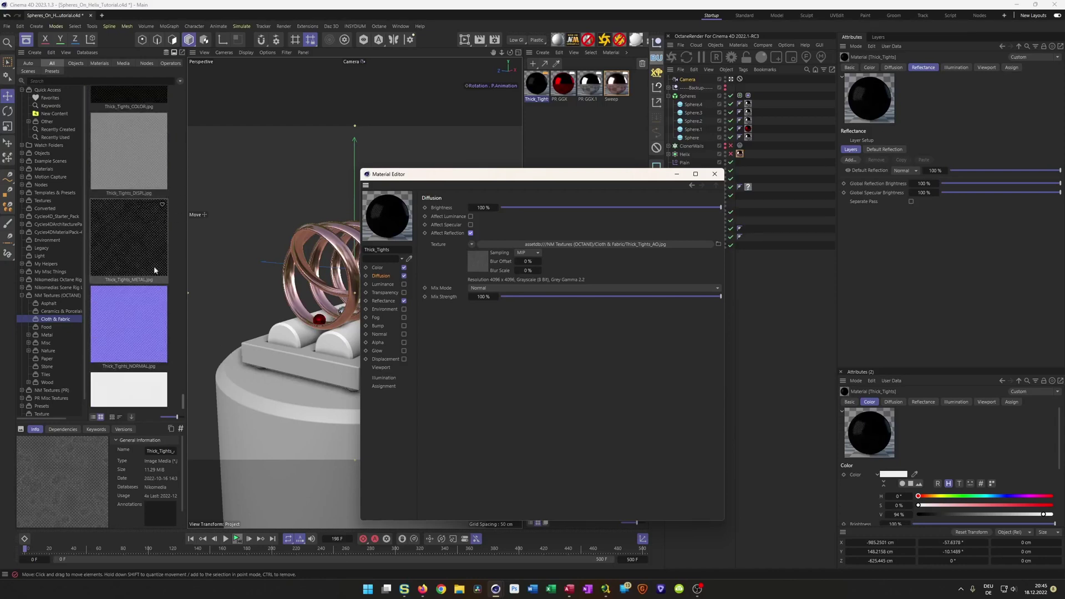
click(387, 361)
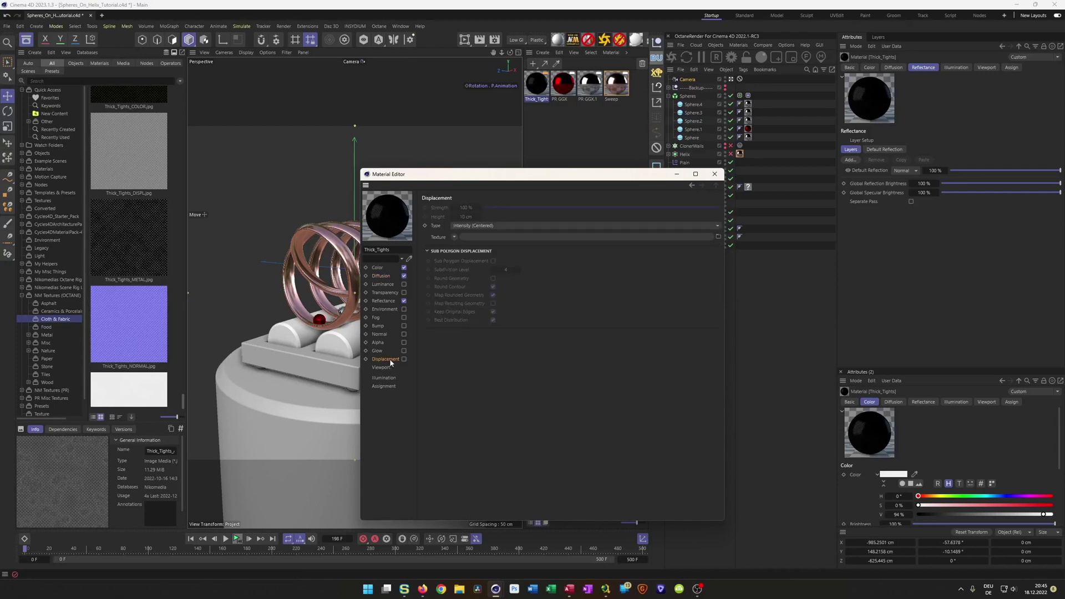
click(128, 151)
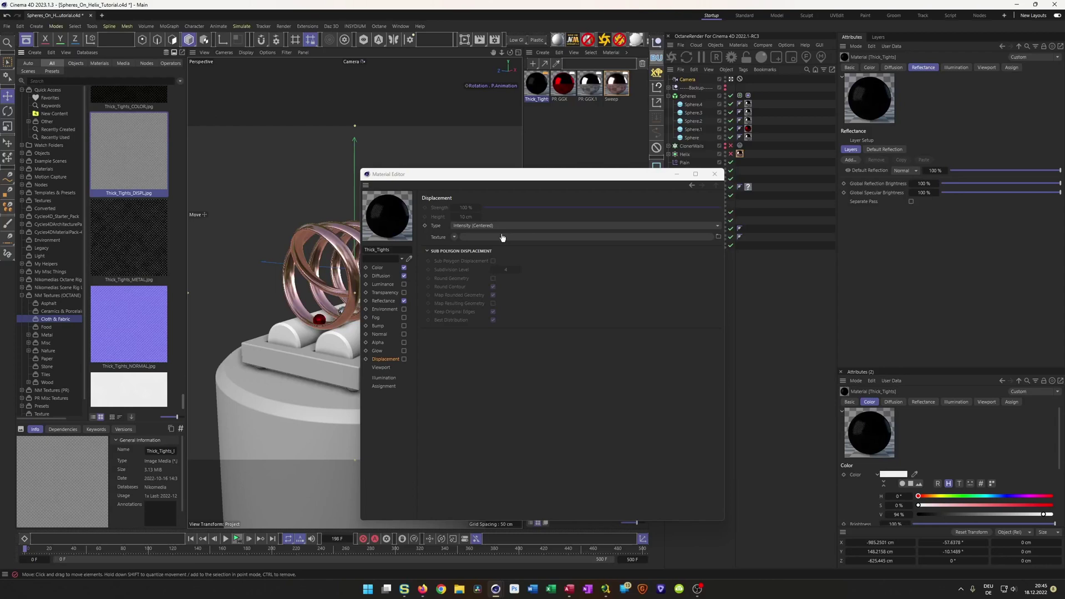
drag(495, 279, 494, 281)
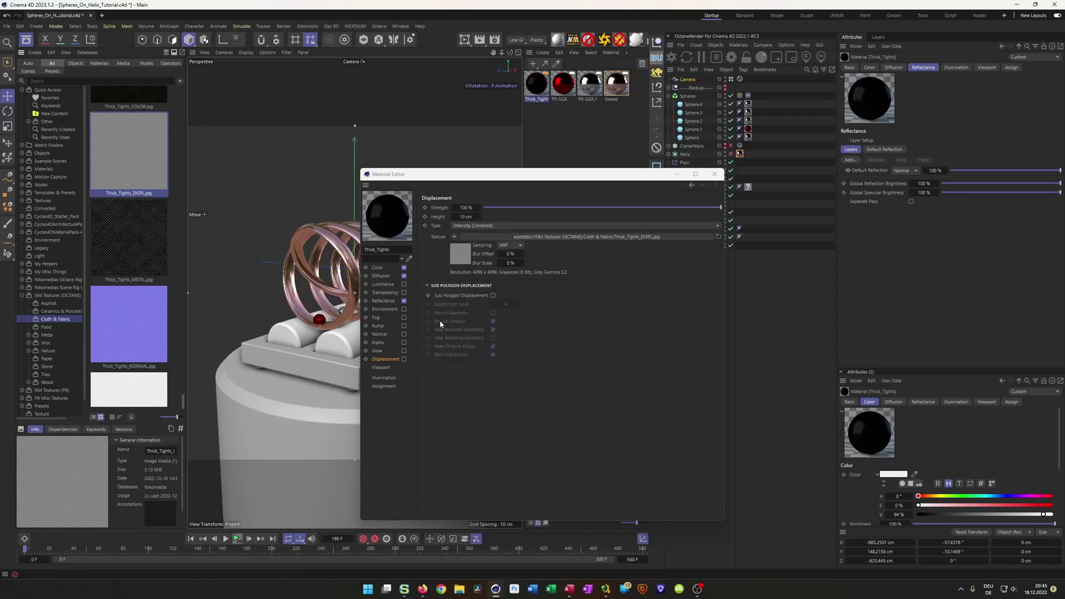
- Set the displacement height to 0.5 cm and save the project
double_click(466, 216)
text(1)
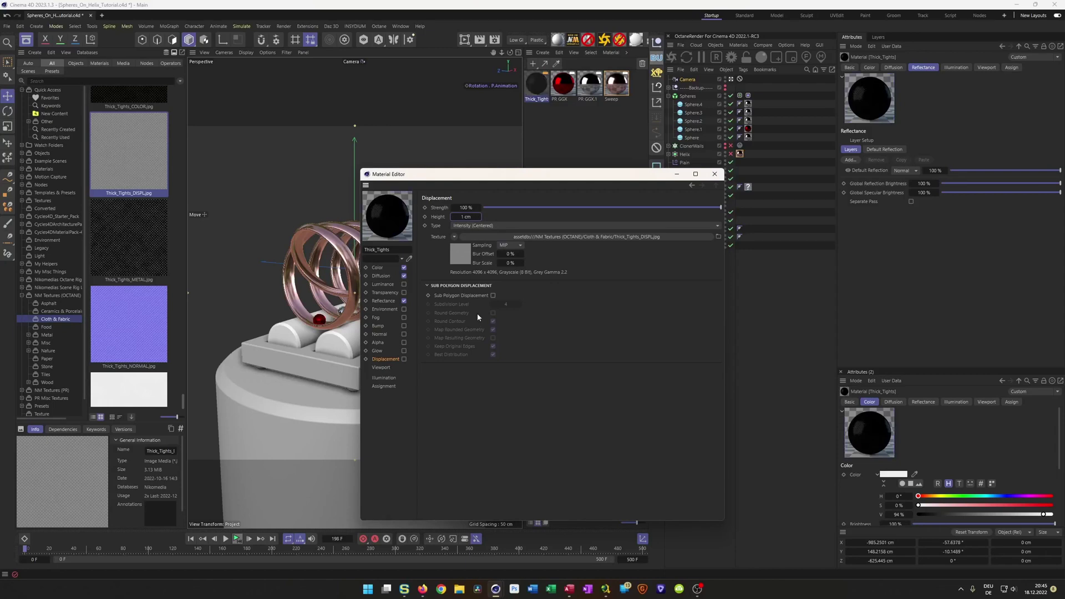
key(Return)
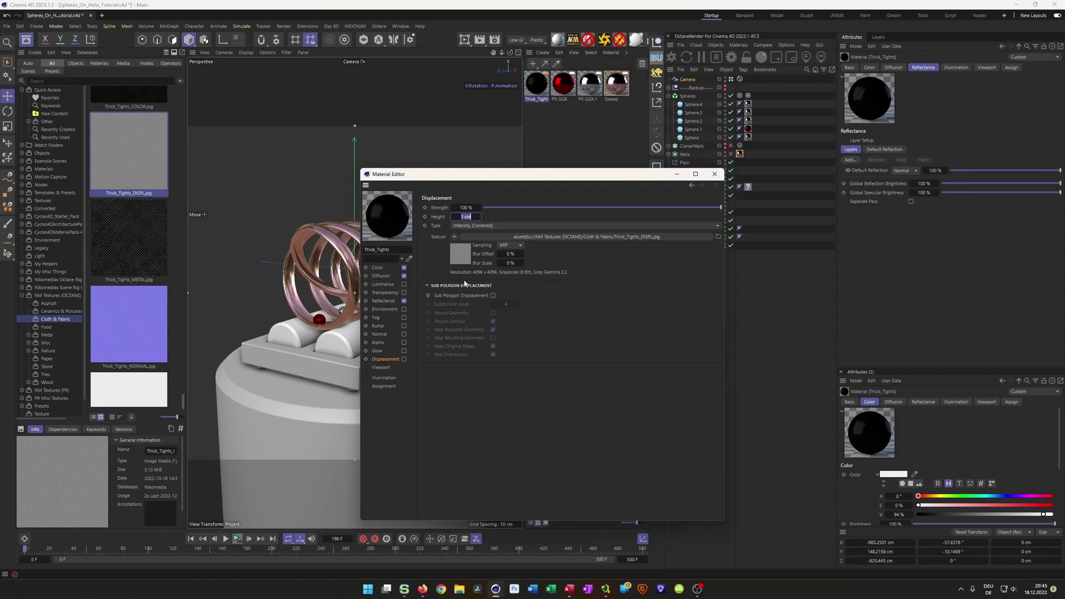
text(0.5)
key(Return)
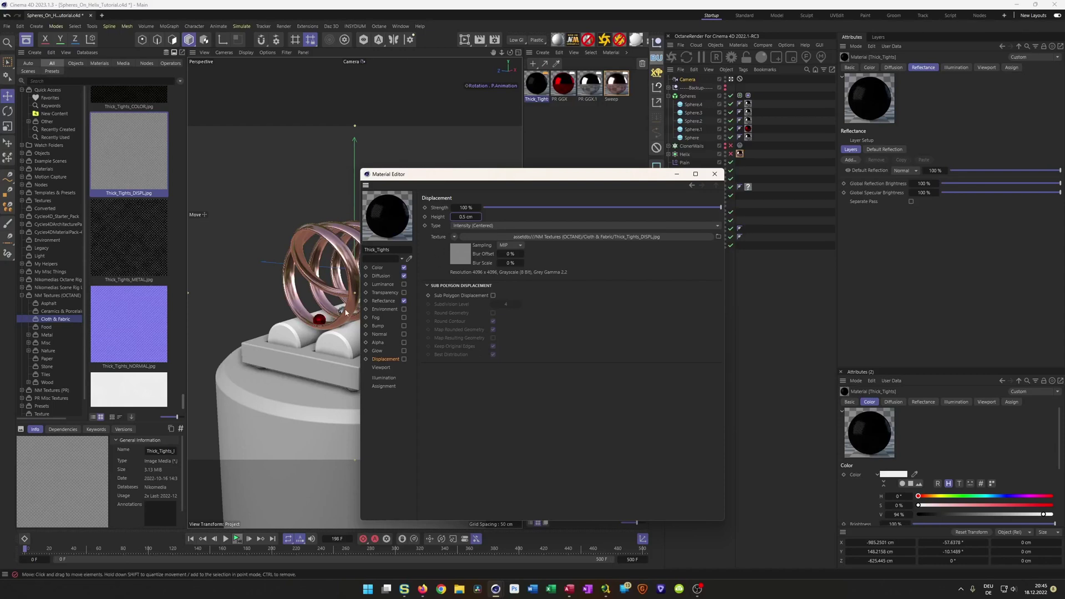
key(ctrl+s)
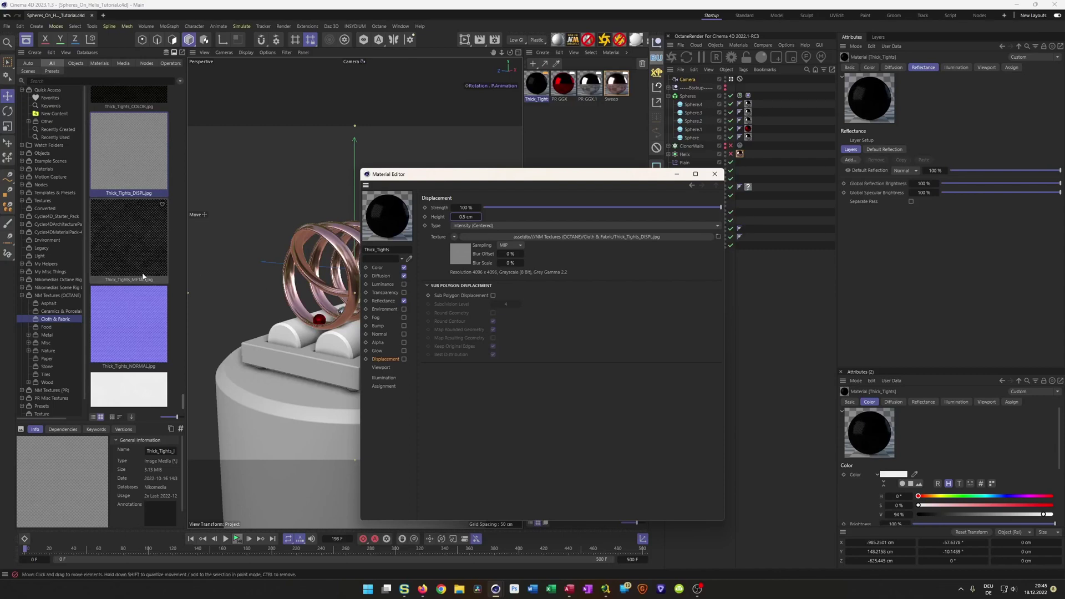
- Enable the Normal channel of Thick_Tights and load Thick_Tights_NORMAL.jpg as its texture
click(404, 334)
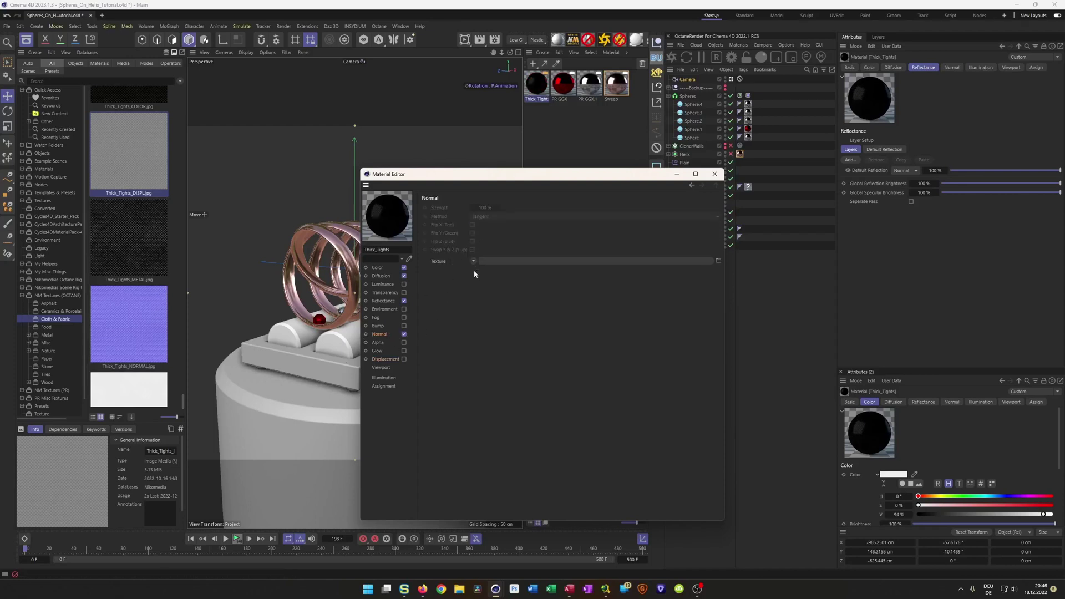
drag(138, 348, 508, 265)
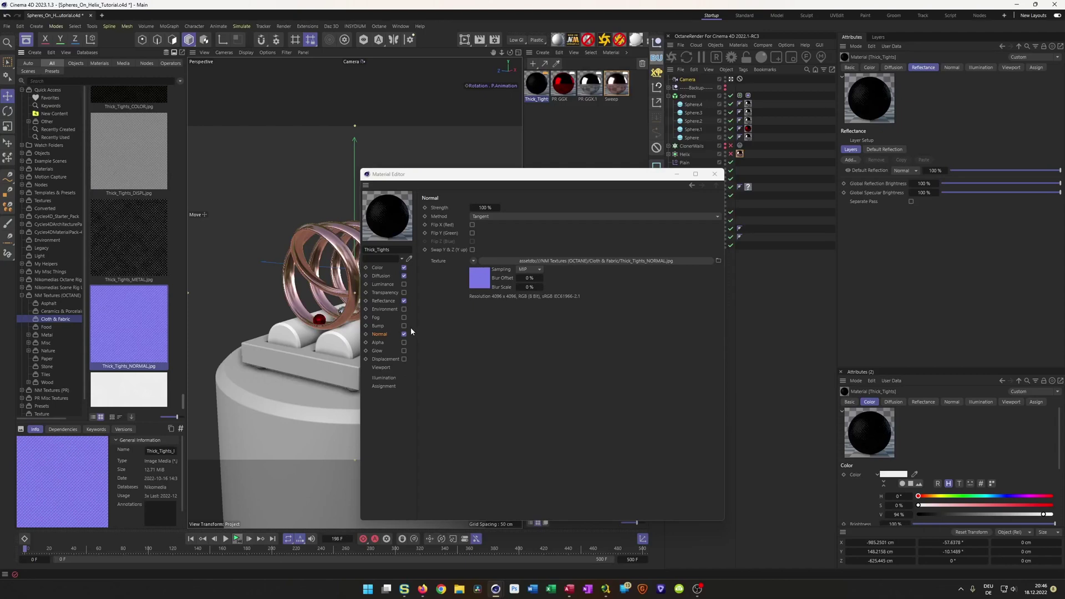
- Set the Default Reflection layer's roughness to 100% and load Thick_Tights_ROUGH.jpg as the roughness texture
scroll(158, 335, down, 1)
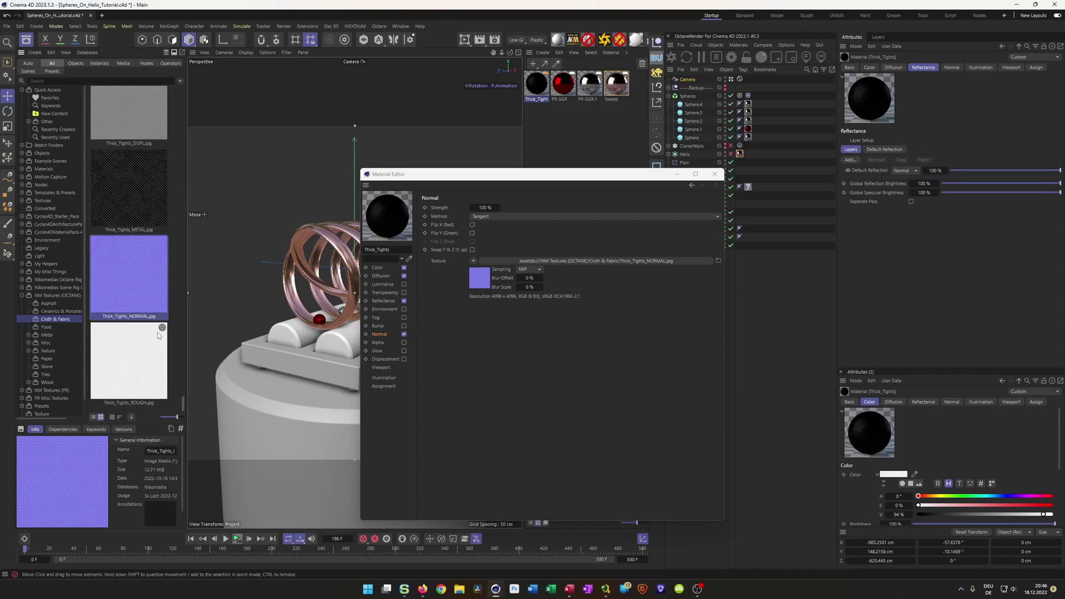
click(386, 300)
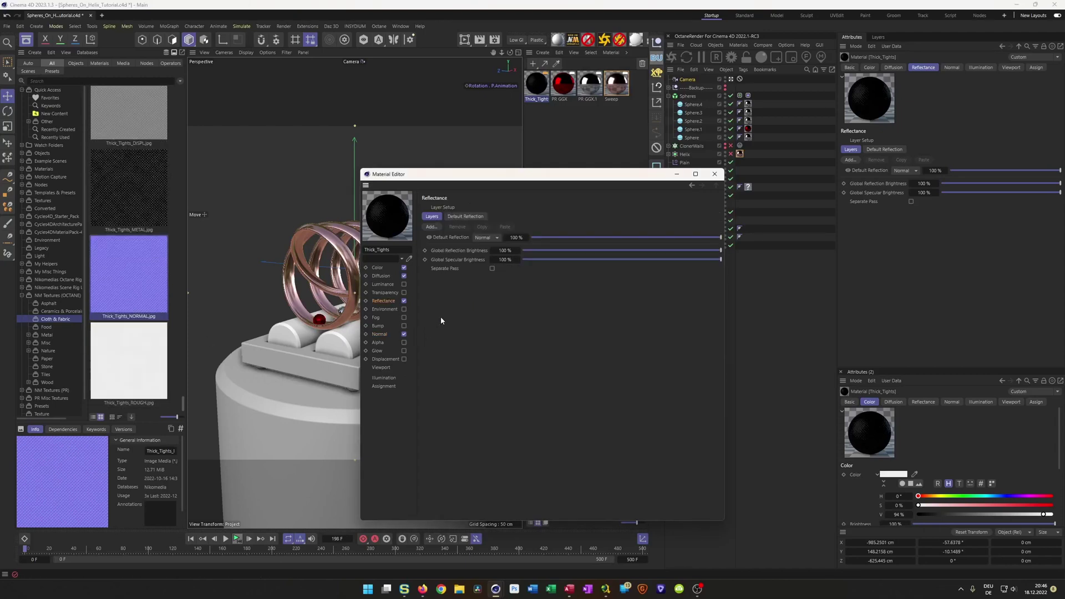
click(465, 216)
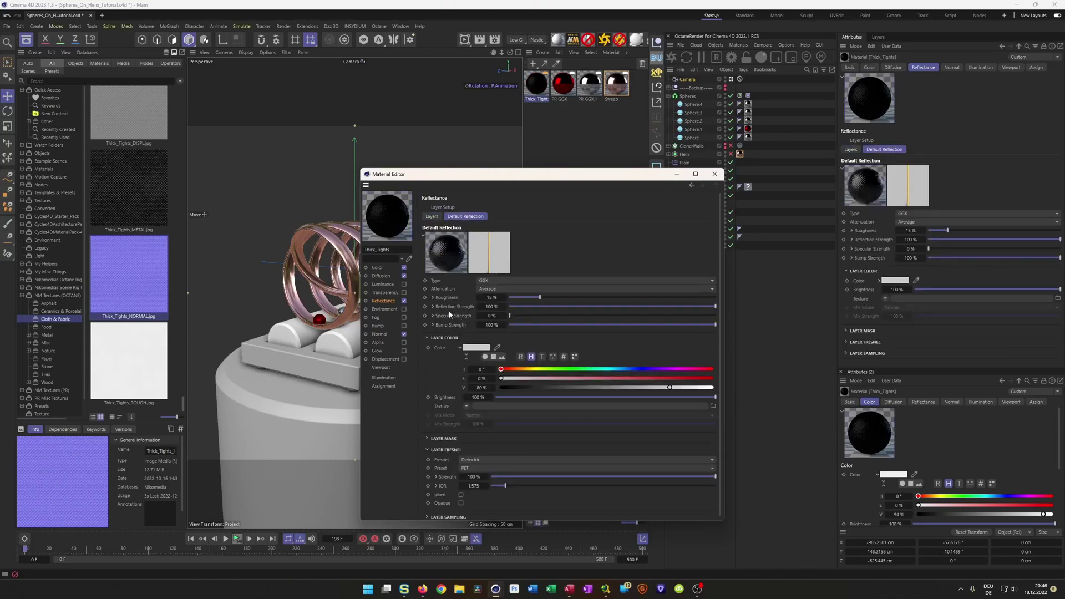
click(432, 297)
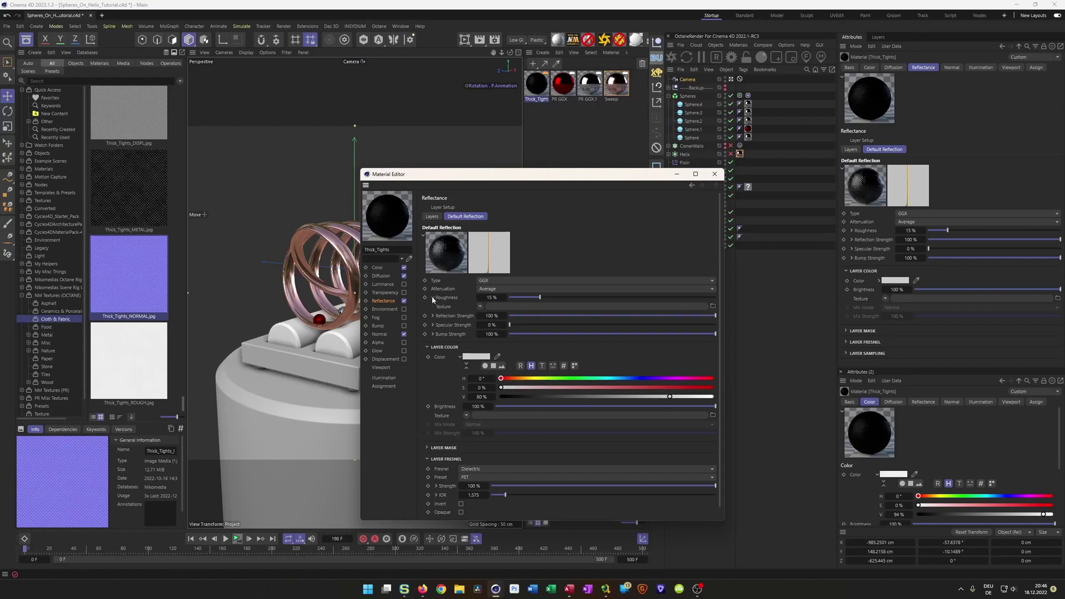
drag(541, 300, 715, 300)
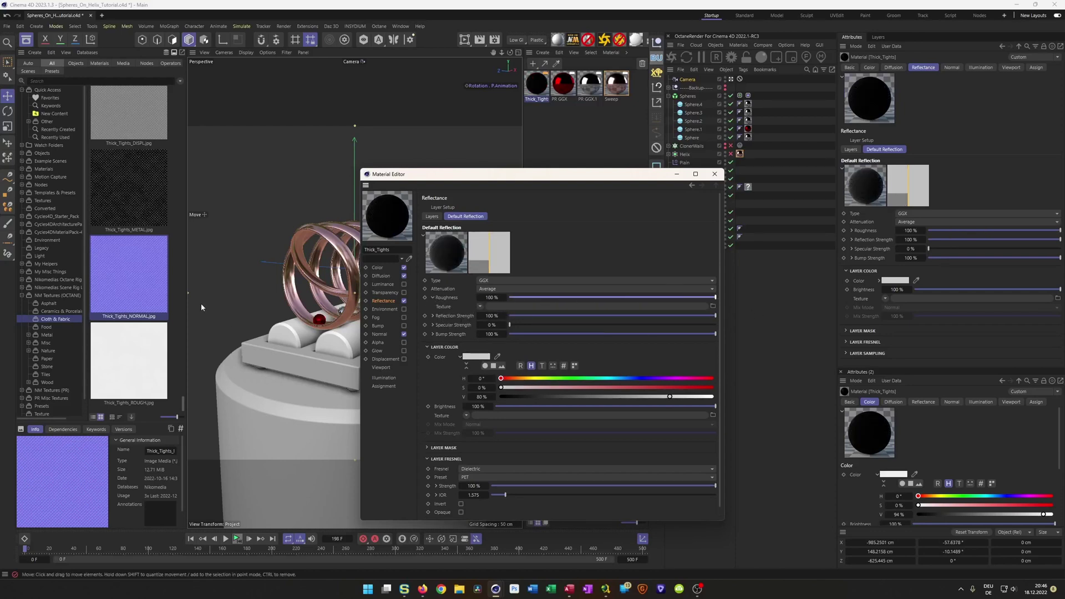
drag(131, 372, 503, 307)
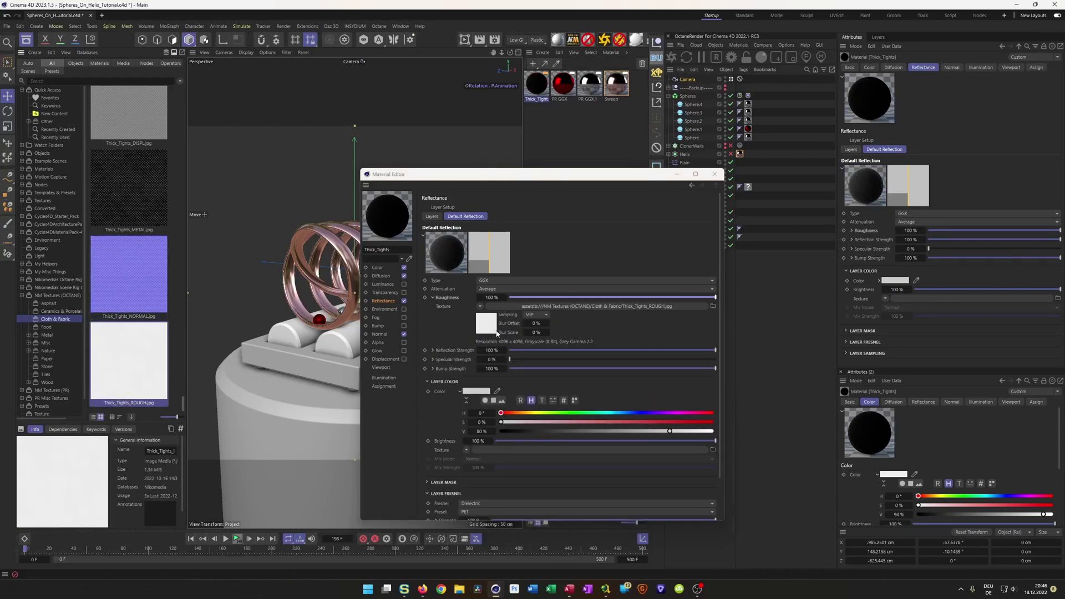
- Replace the material on the Cylinder under Fracture.1's Symmetry with Thick_Tights and hide the Asset Browser
drag(556, 187, 571, 185)
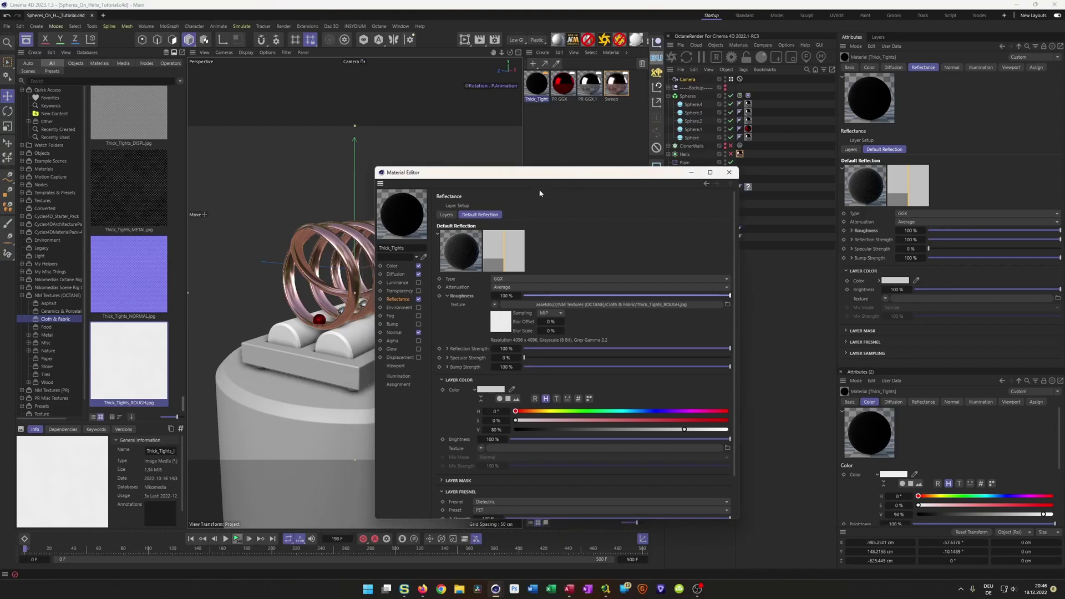
drag(523, 180, 490, 146)
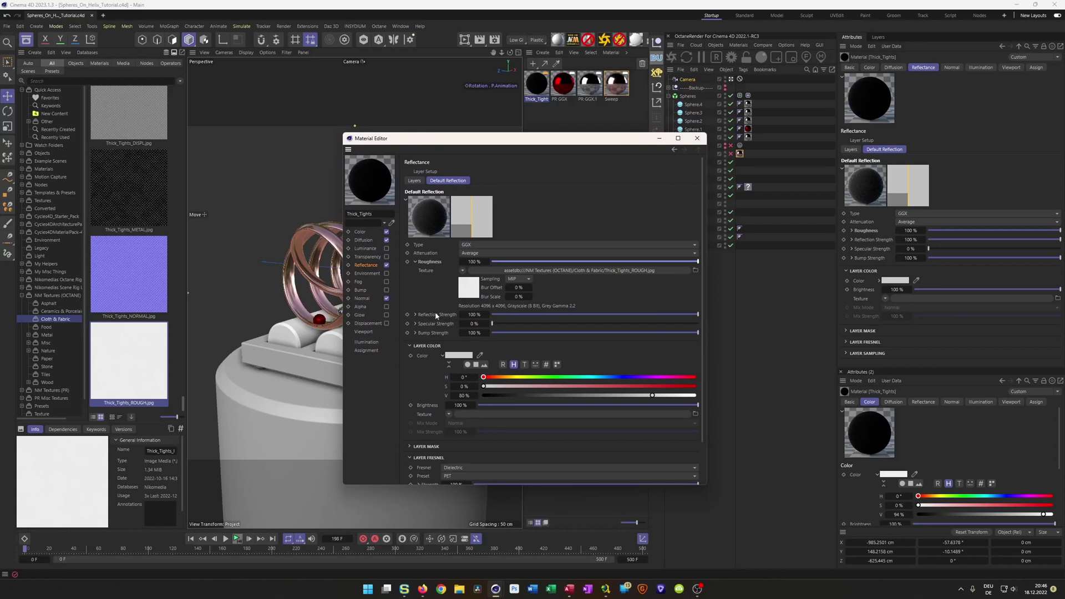
drag(449, 138, 315, 167)
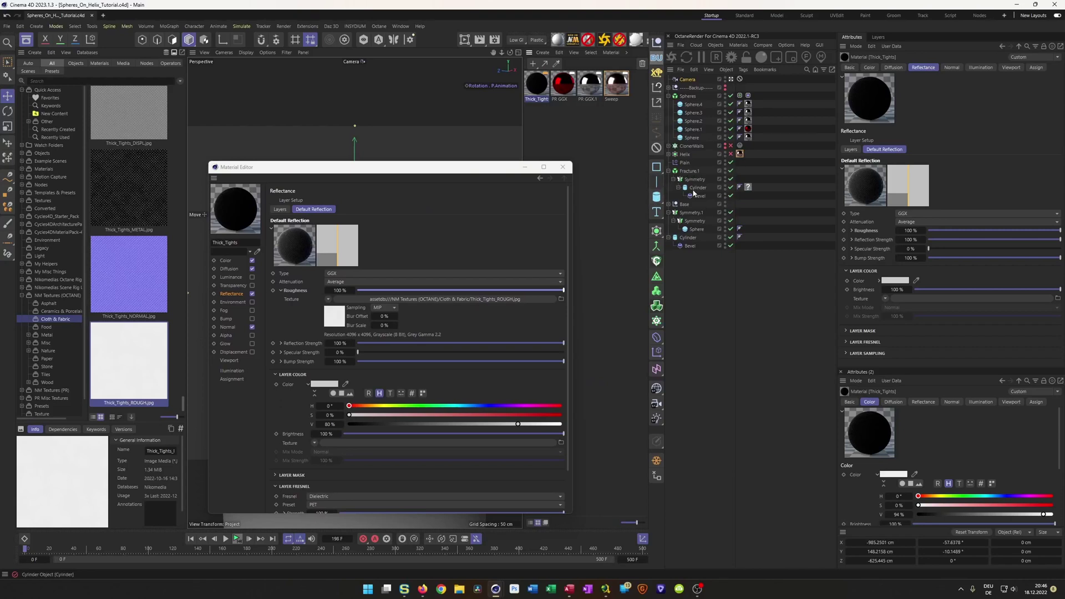
drag(543, 87, 746, 187)
drag(439, 170, 803, 166)
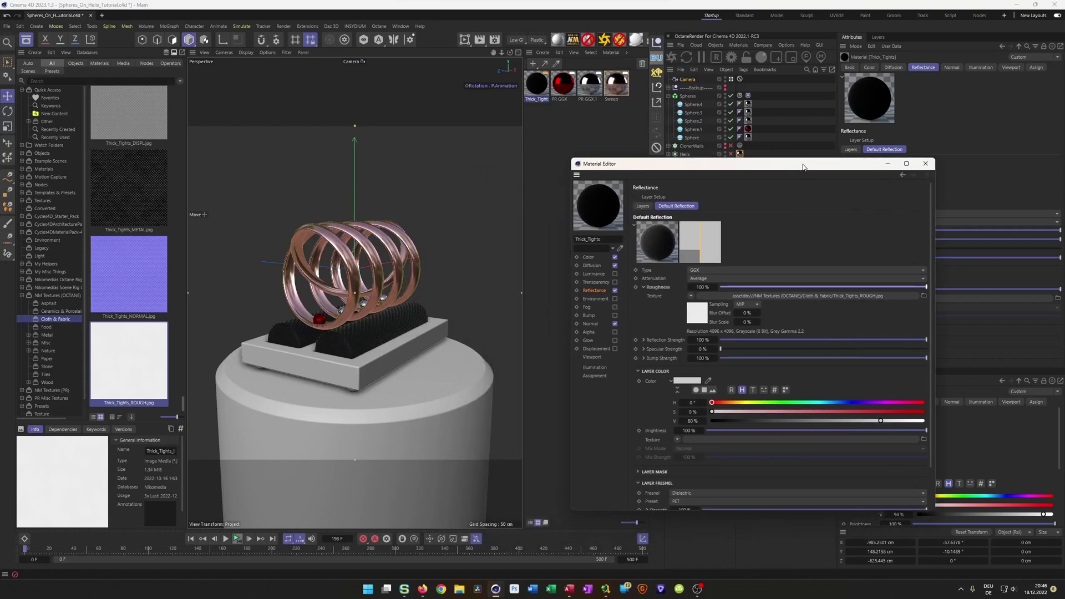
click(26, 40)
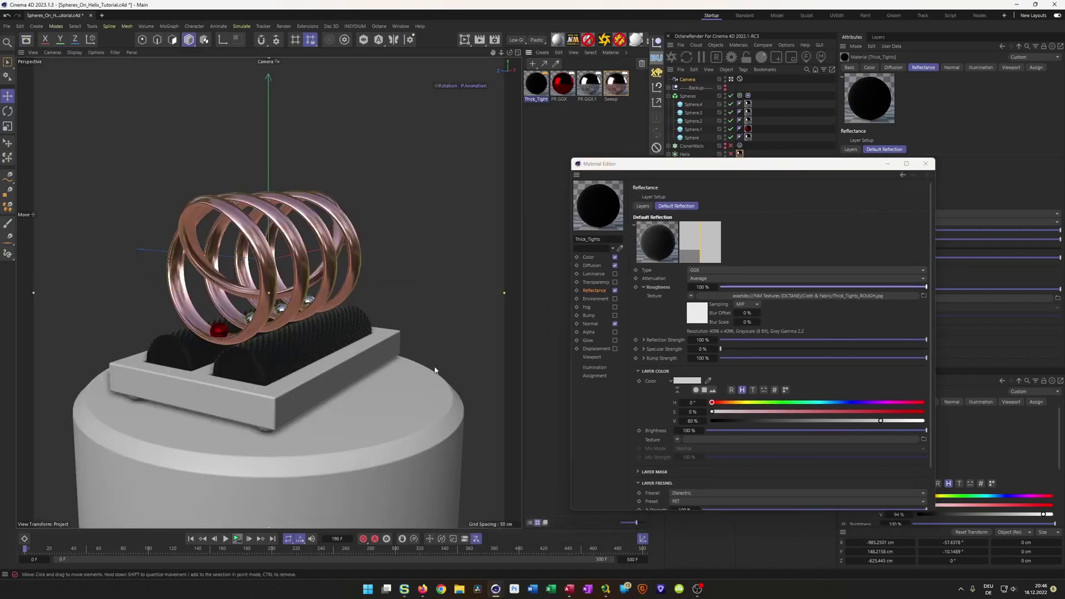
- Set Length U and Length V of the Cylinder's Thick_Tights material tag to 20%
drag(705, 171, 587, 222)
click(748, 187)
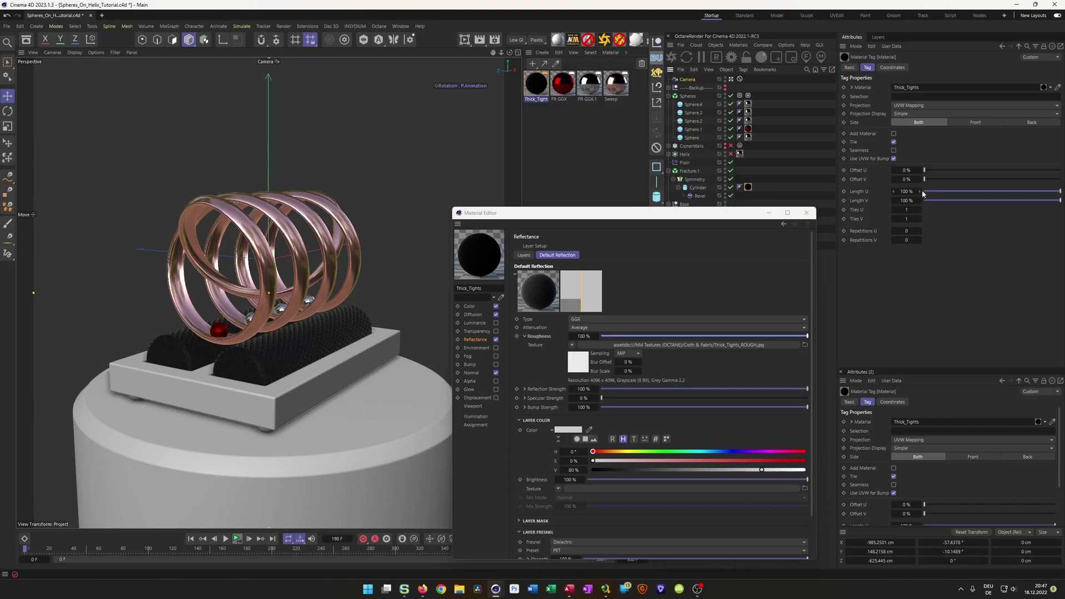
click(905, 191)
text(20)
key(Tab)
text(20)
key(Return)
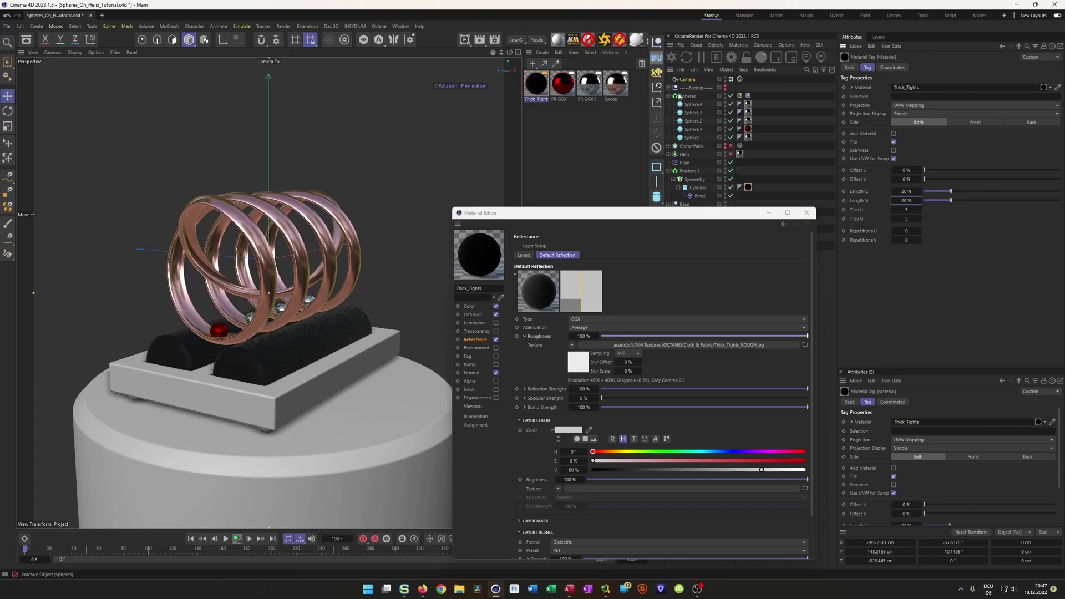
- Leave the scene camera, examine the fabric on the cylinders up close, and play the animation briefly
click(731, 79)
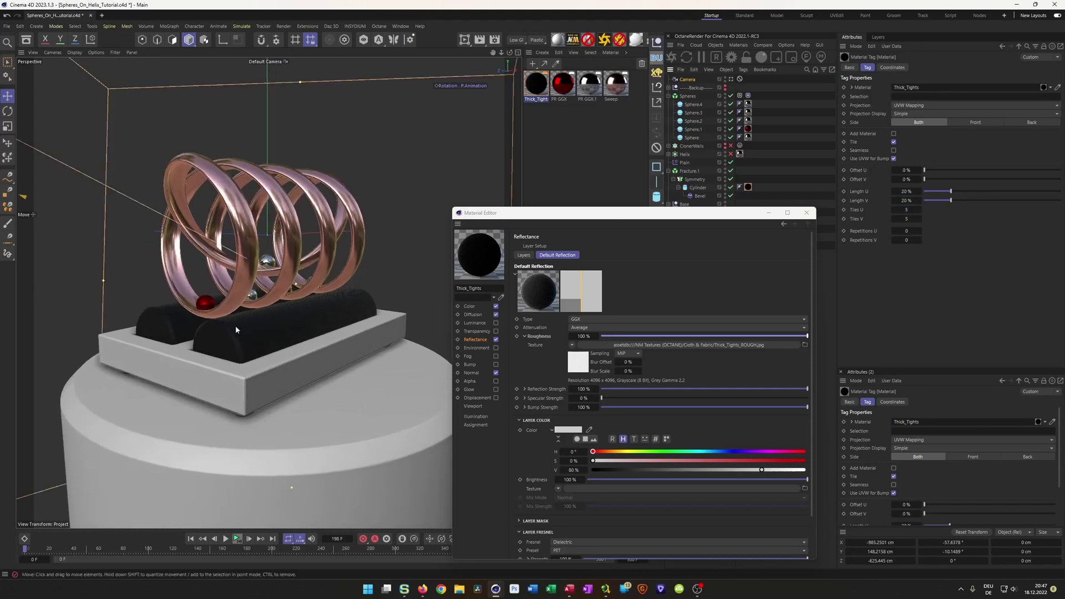
scroll(235, 325, up, 10)
alt+drag(233, 332, 226, 317)
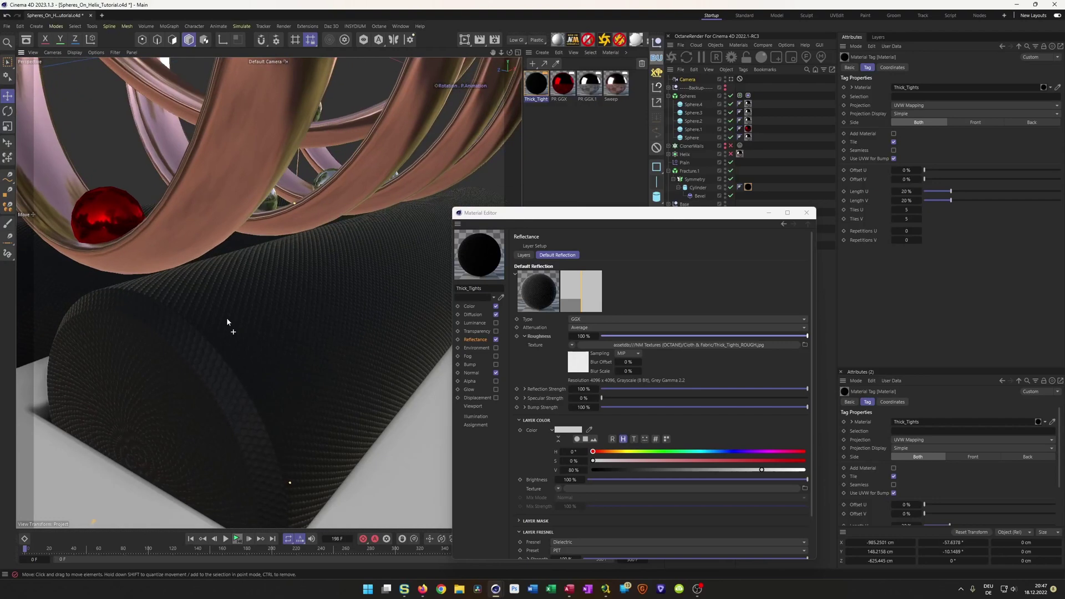
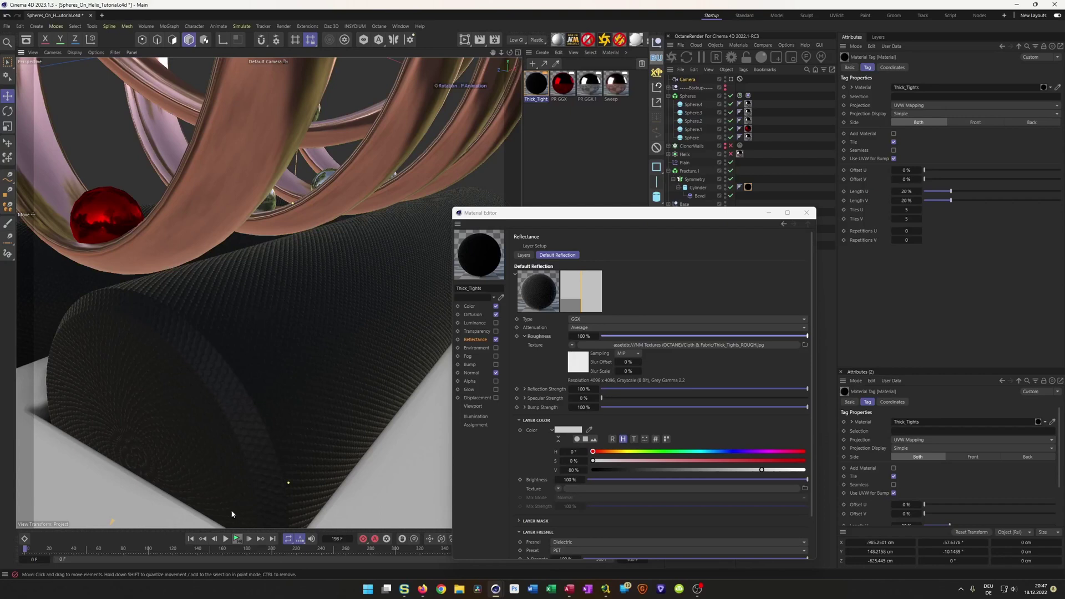
click(237, 538)
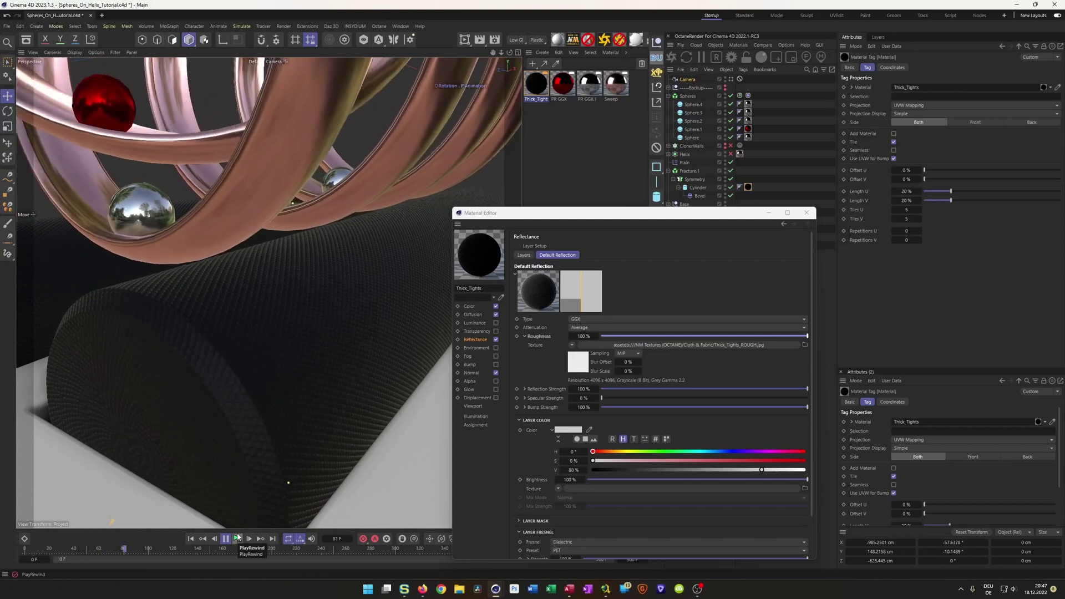
click(237, 538)
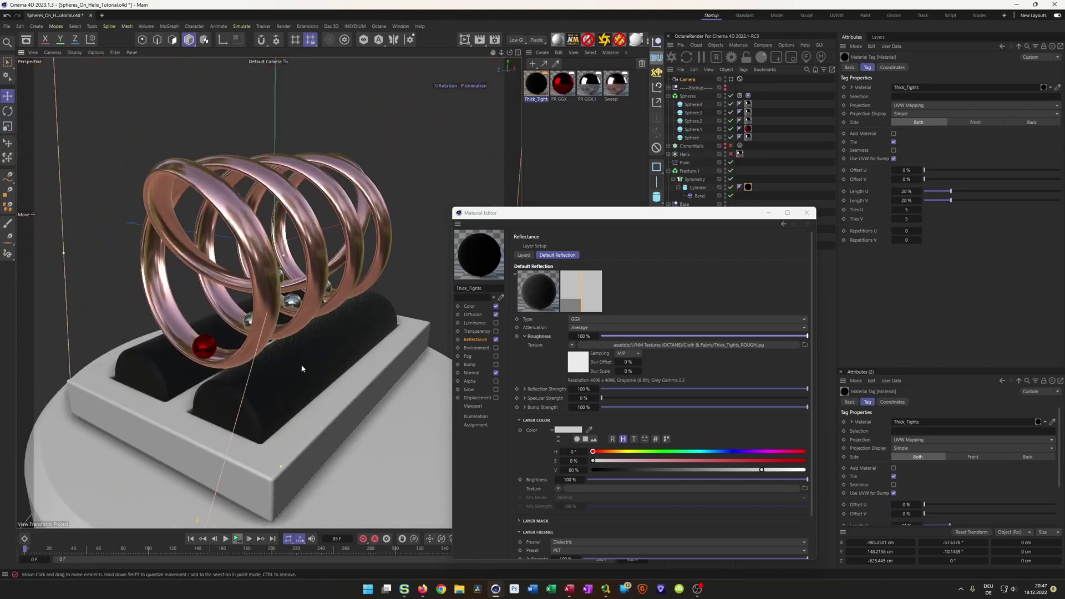
- Open the image shader settings of the Color channel's Thick_Tights_COLOR.jpg texture
click(473, 307)
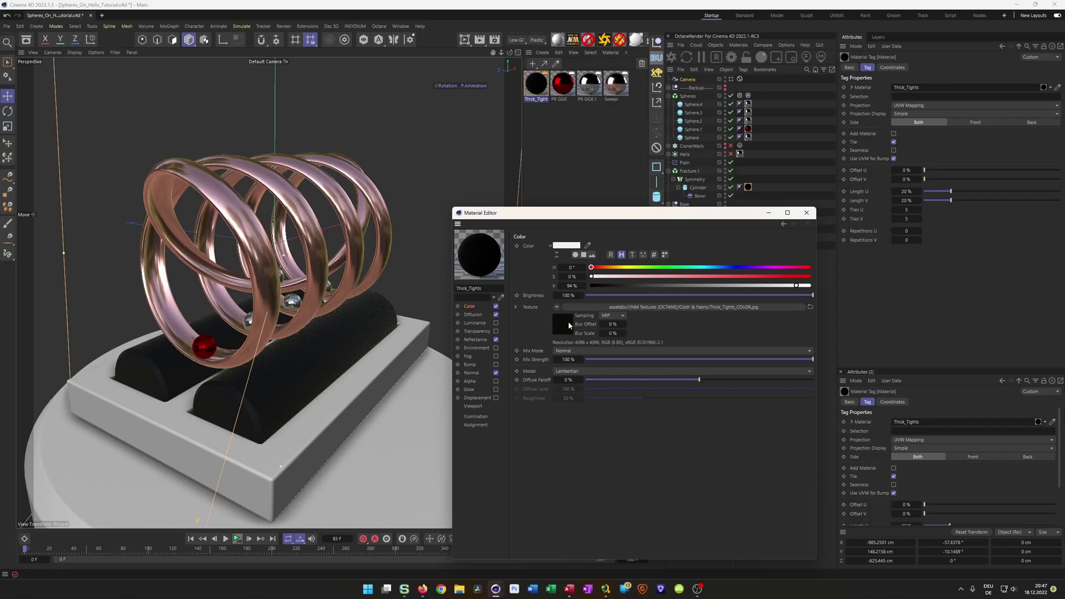
click(569, 325)
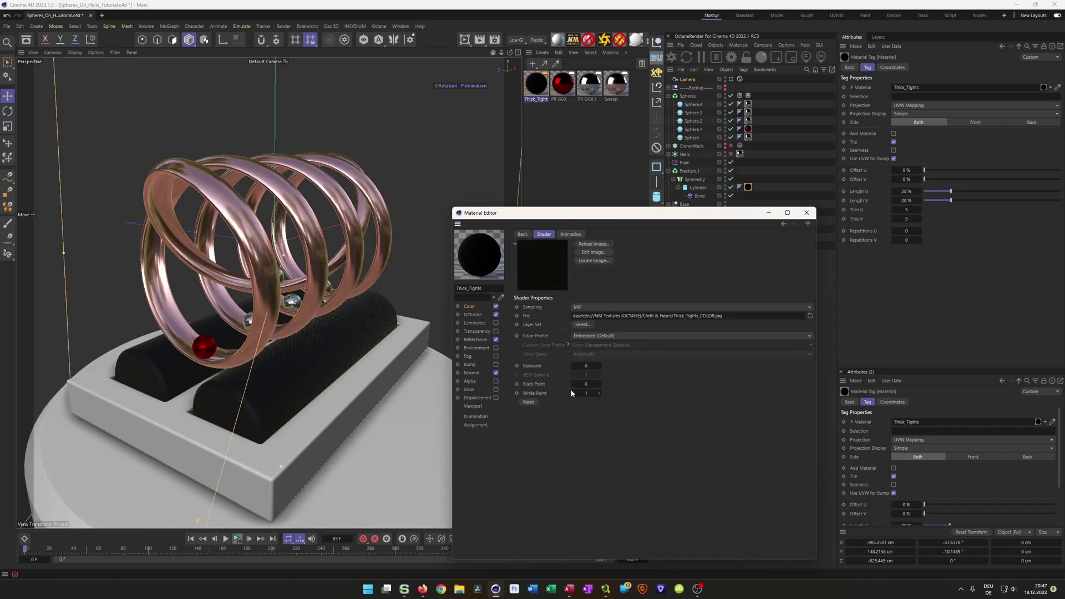
- Try a higher black point on the color texture, and set it back to 0
click(586, 384)
drag(586, 384, 594, 383)
click(593, 385)
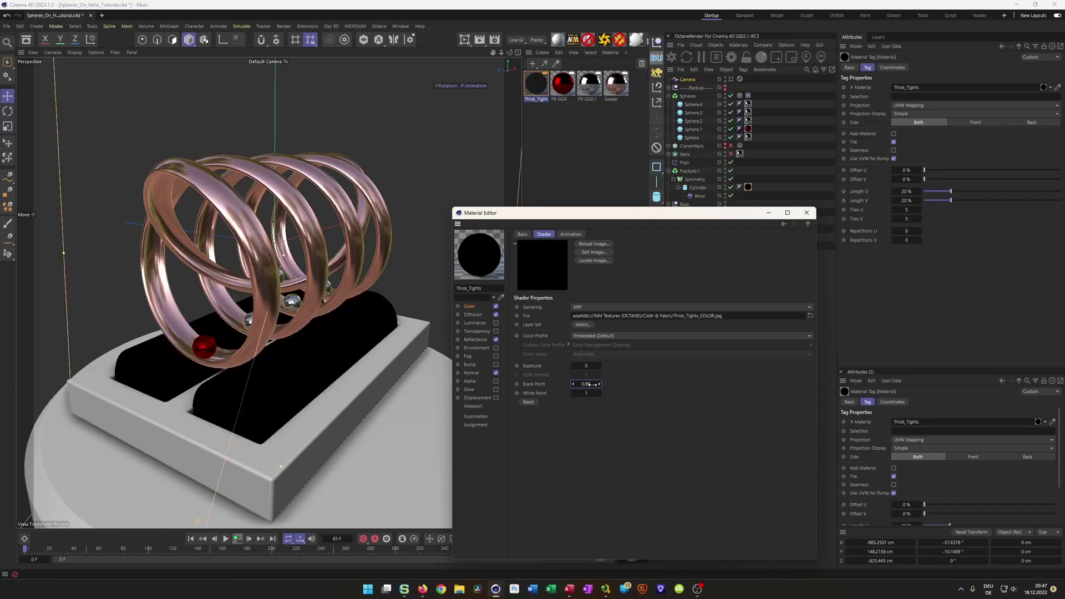
text(0)
key(Return)
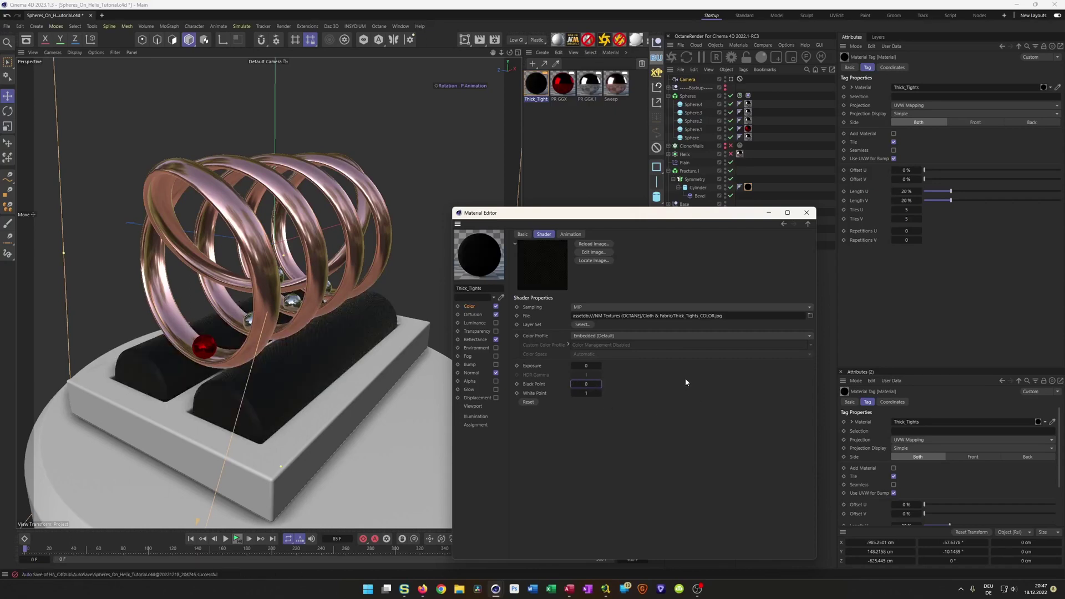
- Raise the exposure of the Thick_Tights_COLOR.jpg texture and return to the Color channel settings
drag(588, 364, 587, 365)
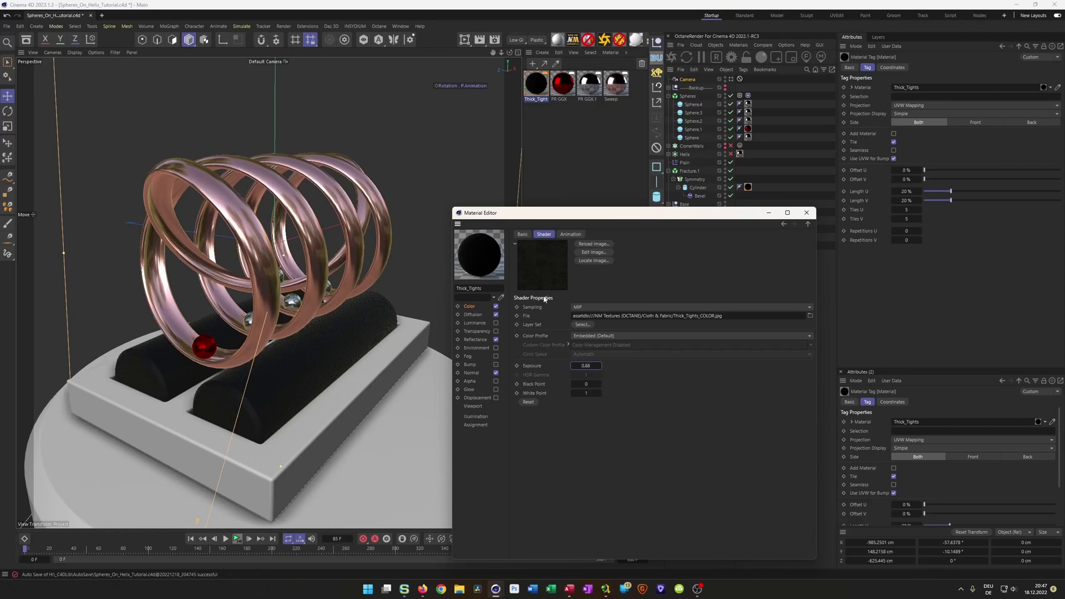
drag(589, 366, 588, 367)
click(470, 307)
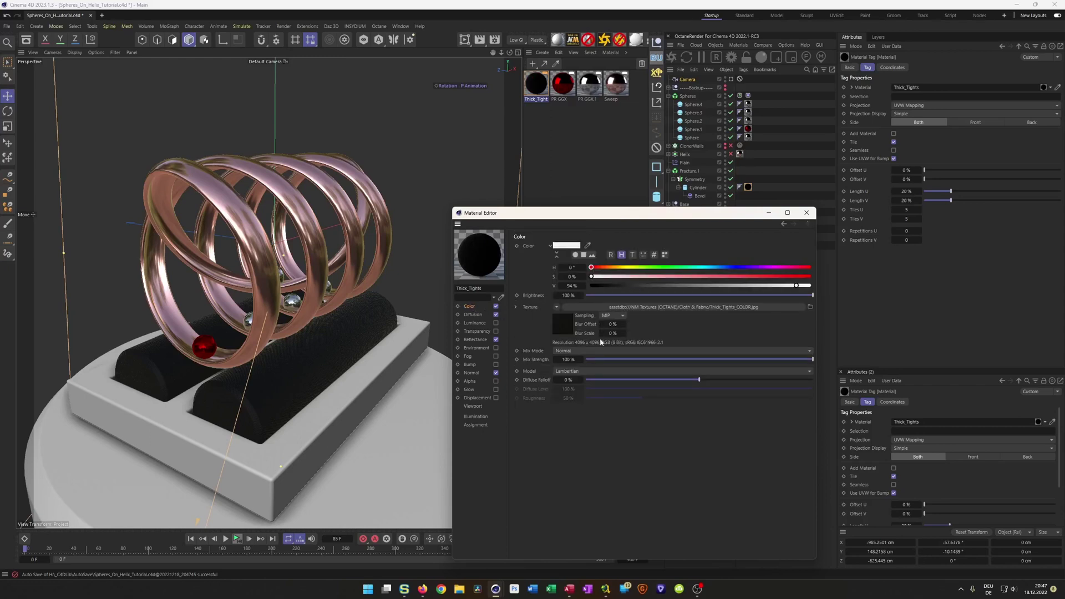
- Try the Multiply mix mode for the Color channel, settle on Add, and set the color's V value to 39%
click(571, 350)
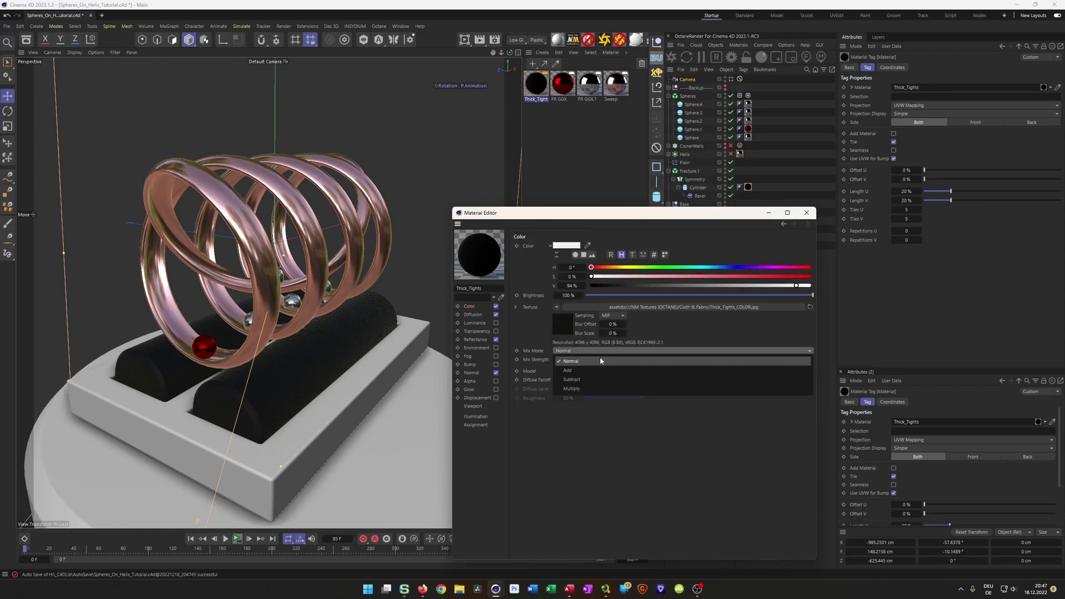
click(599, 388)
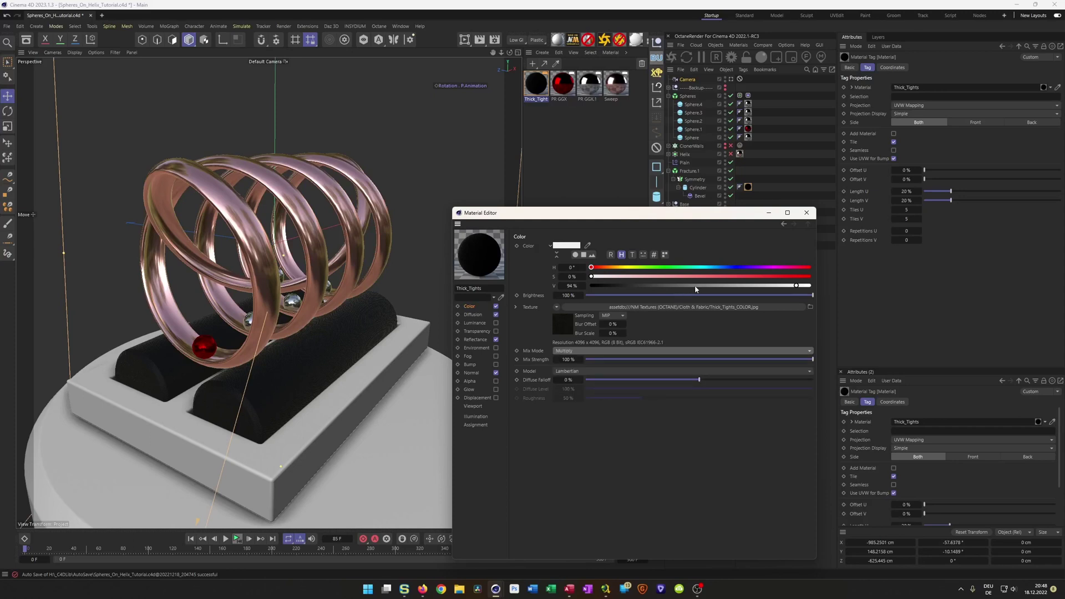
click(575, 352)
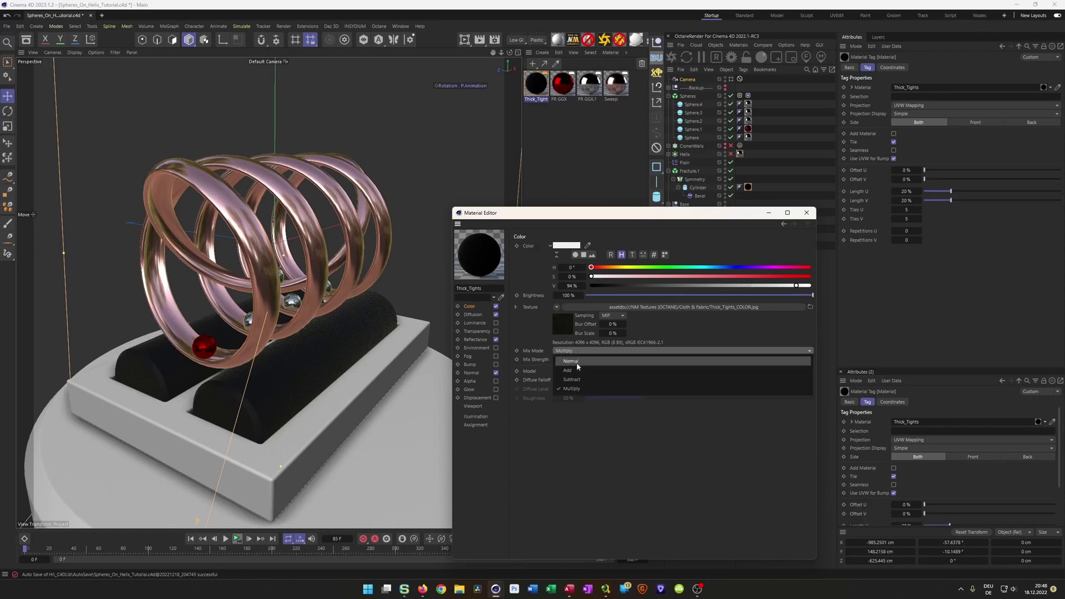
click(577, 370)
drag(813, 289, 678, 304)
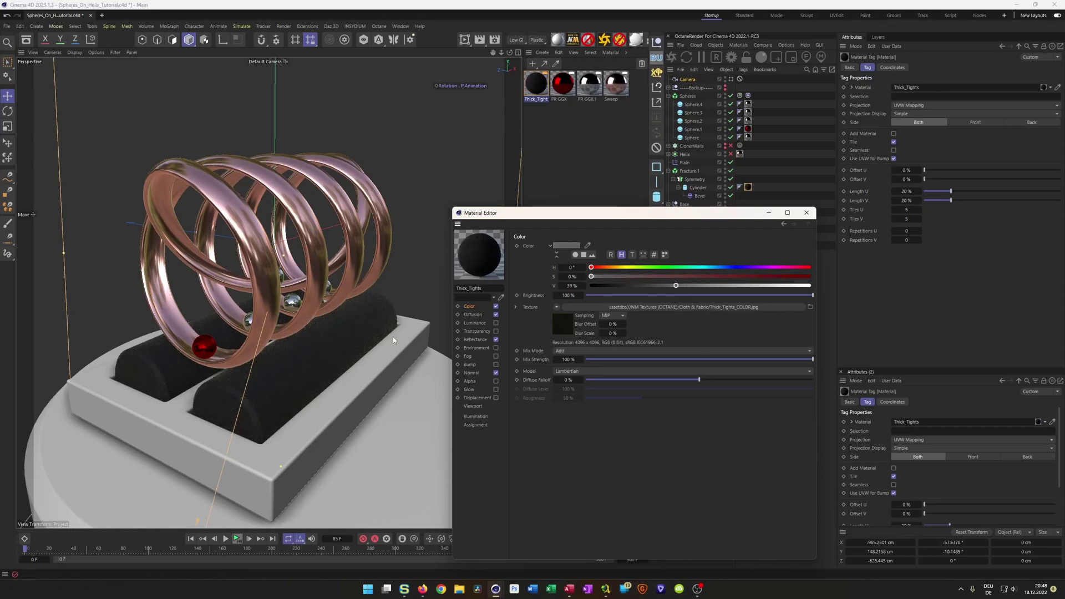
- Save the project and close the Material Editor
alt+drag(440, 343, 302, 346)
key(ctrl+s)
click(807, 214)
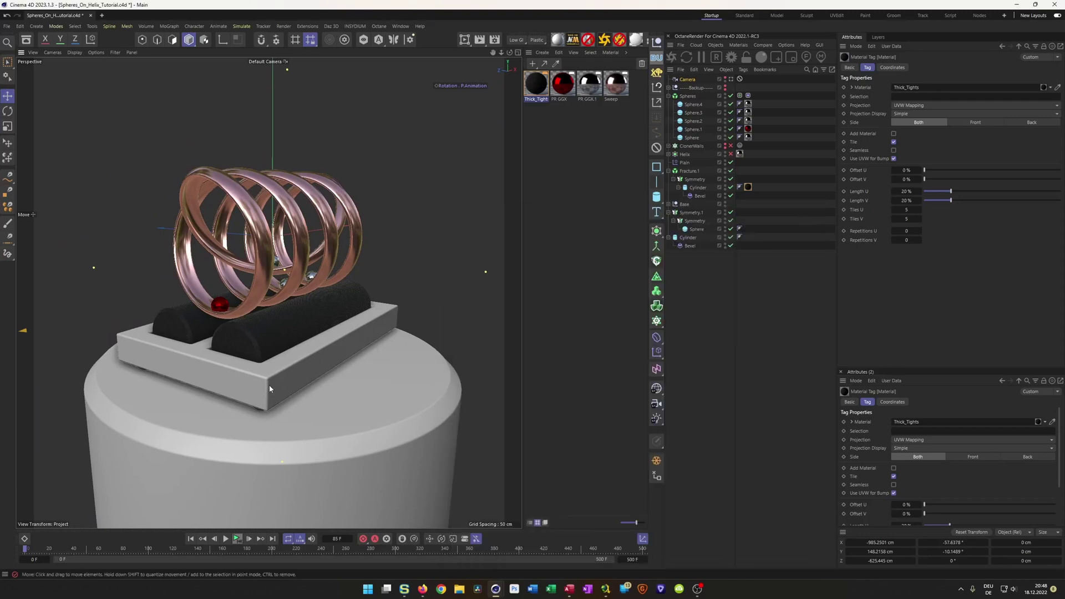
- Place the Base group inside a new Connect object
scroll(283, 368, up, 5)
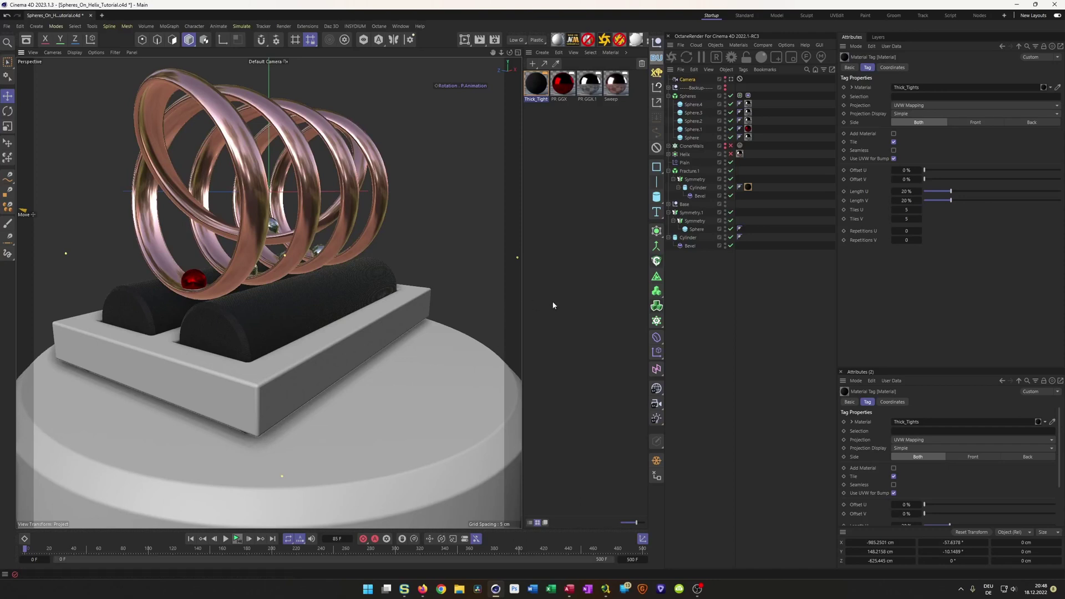
click(688, 238)
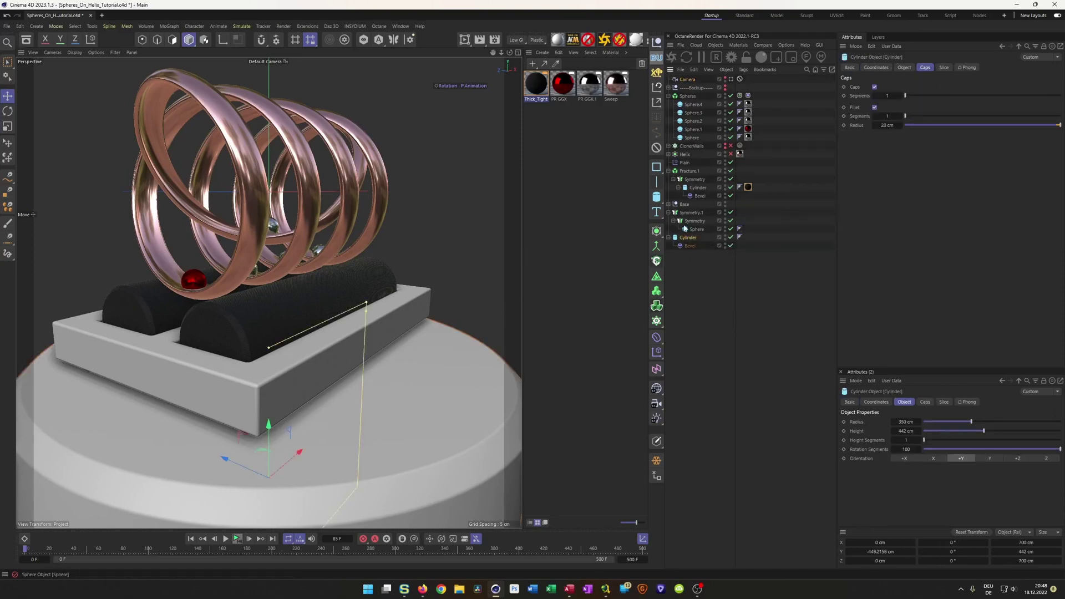
click(669, 213)
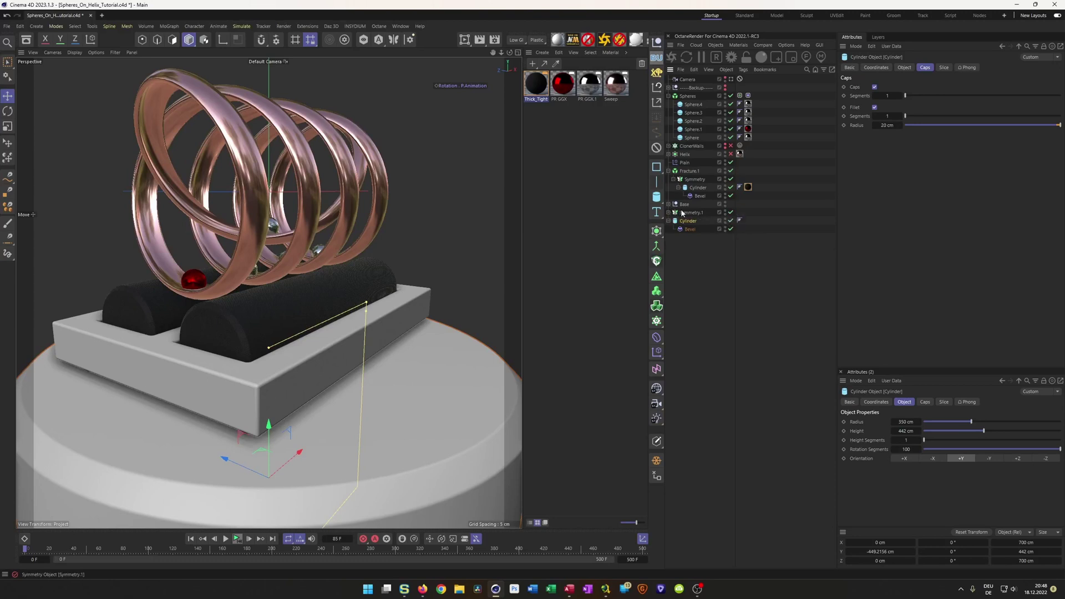
click(669, 204)
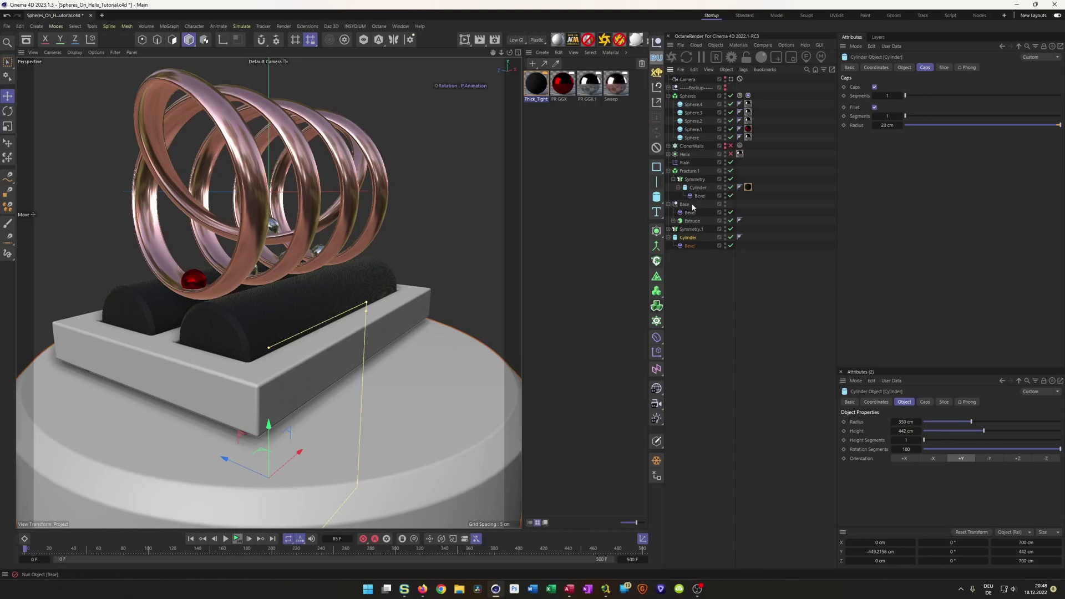
click(674, 221)
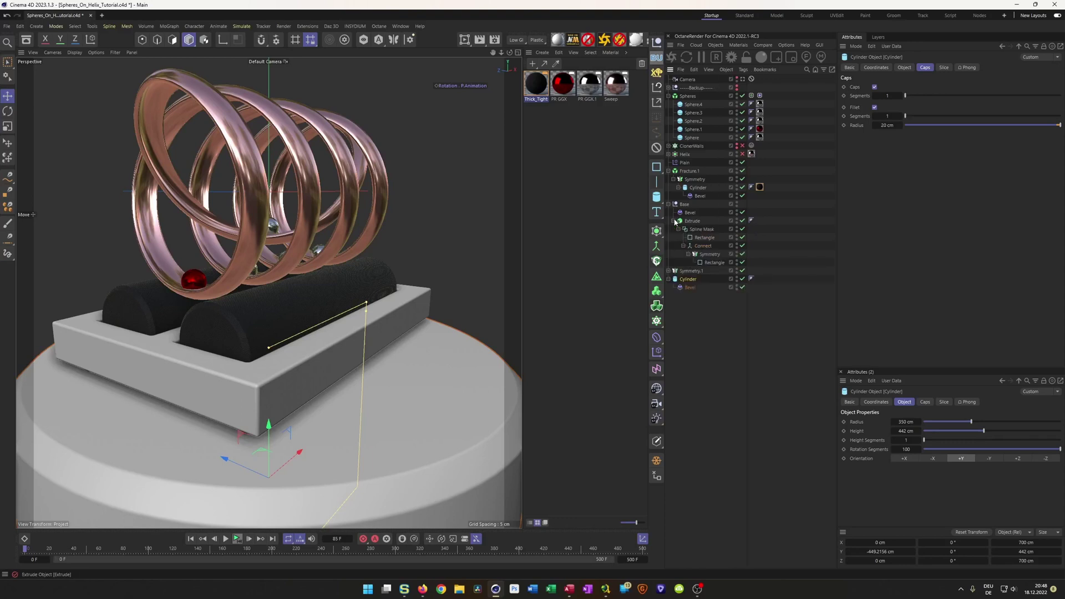
click(673, 221)
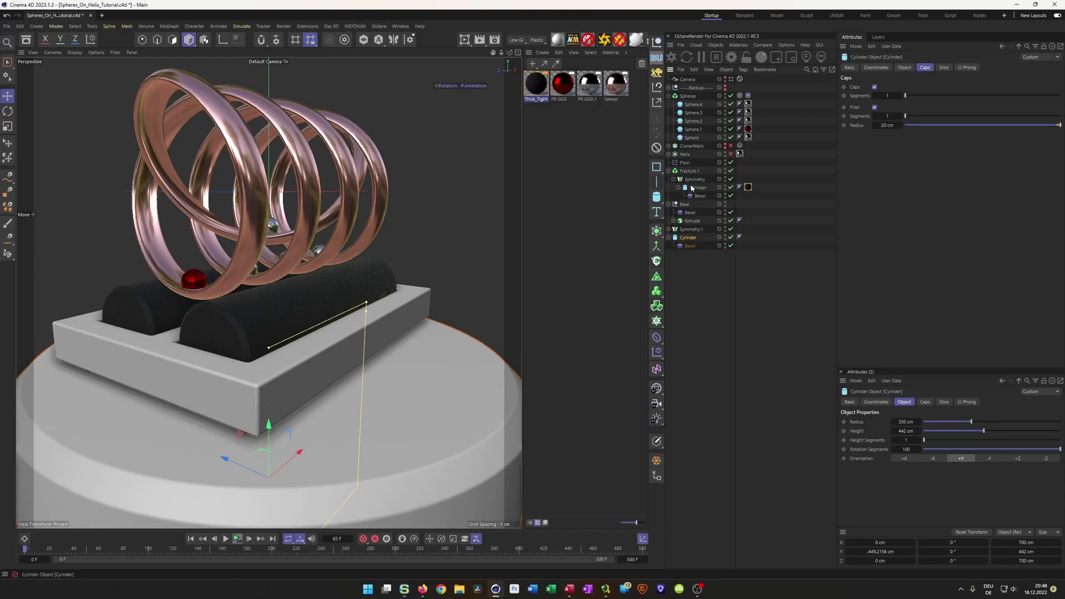
click(668, 204)
click(684, 204)
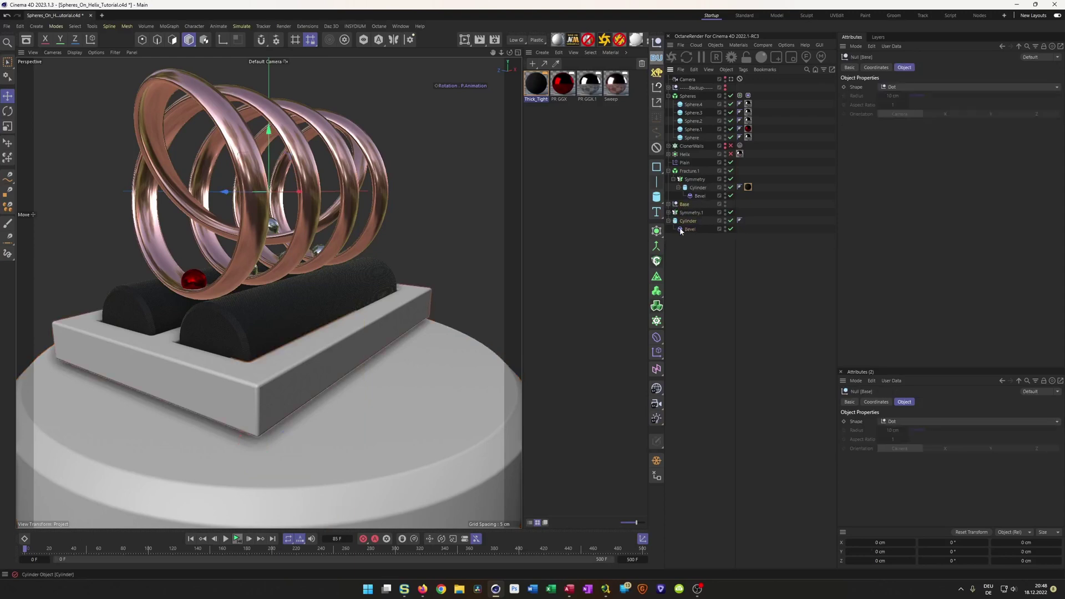
alt+click(656, 246)
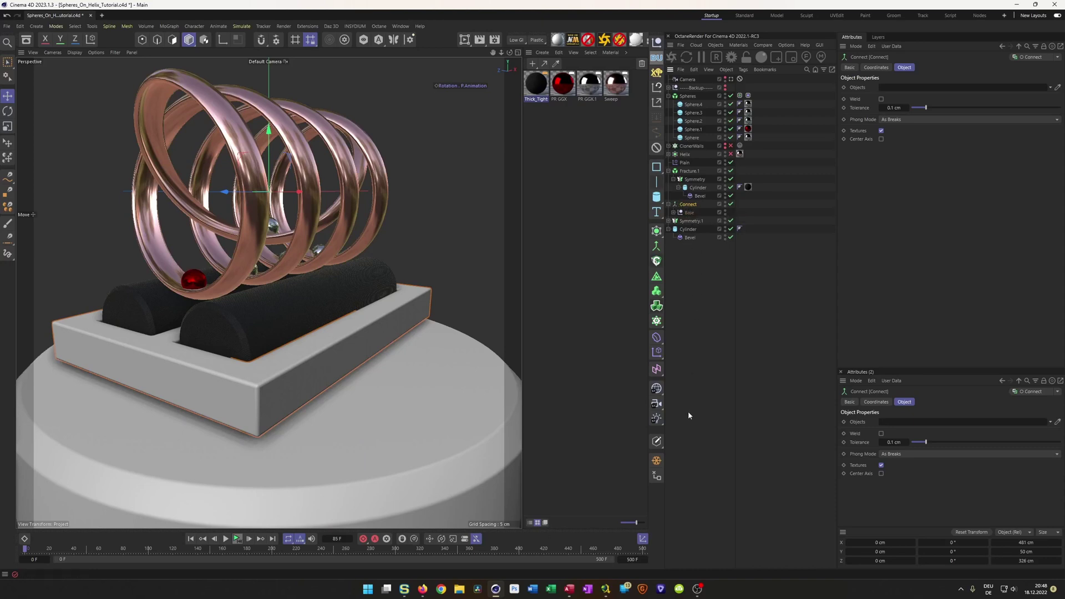
- Convert the Connect object's current state into a polygon object and disable the original Connect generator
click(657, 460)
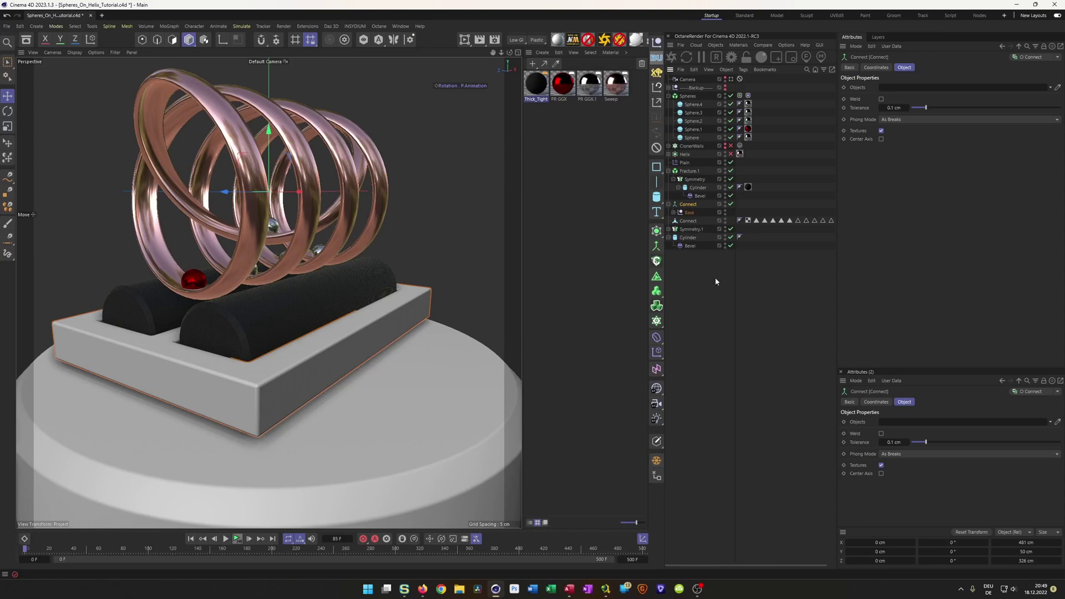
click(688, 221)
alt+click(725, 206)
click(669, 204)
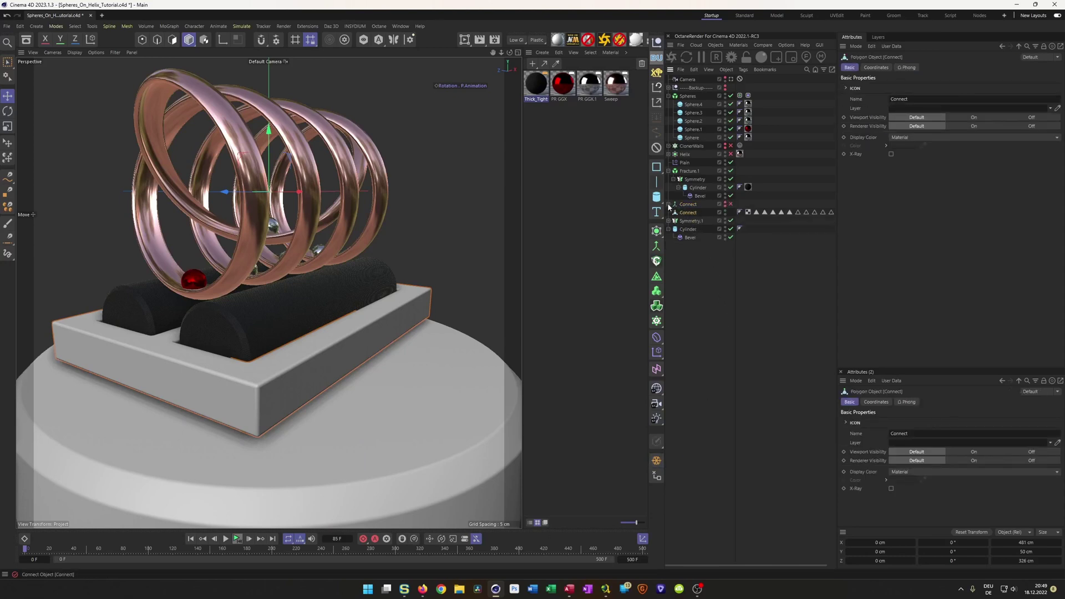
- Recall the polygon selections S and C1 on the converted base, hiding the pedestal cylinder in the viewport to see them
click(756, 213)
double_click(757, 212)
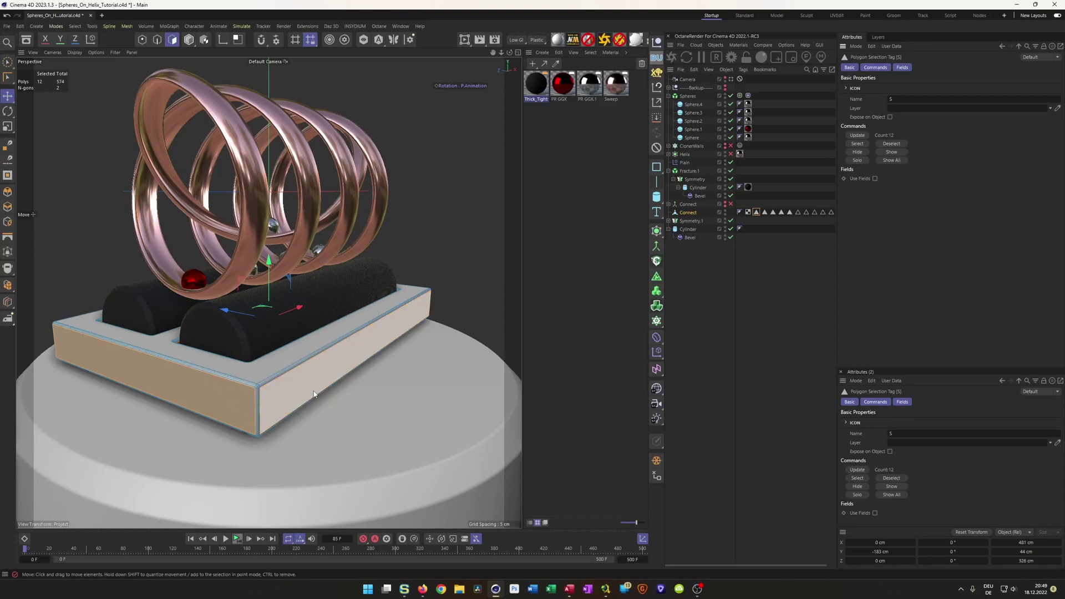
alt+click(725, 228)
alt+click(725, 228)
mouse_move(306, 374)
alt+mouse_down()
mouse_move(318, 449)
mouse_move(304, 374)
alt+mouse_up()
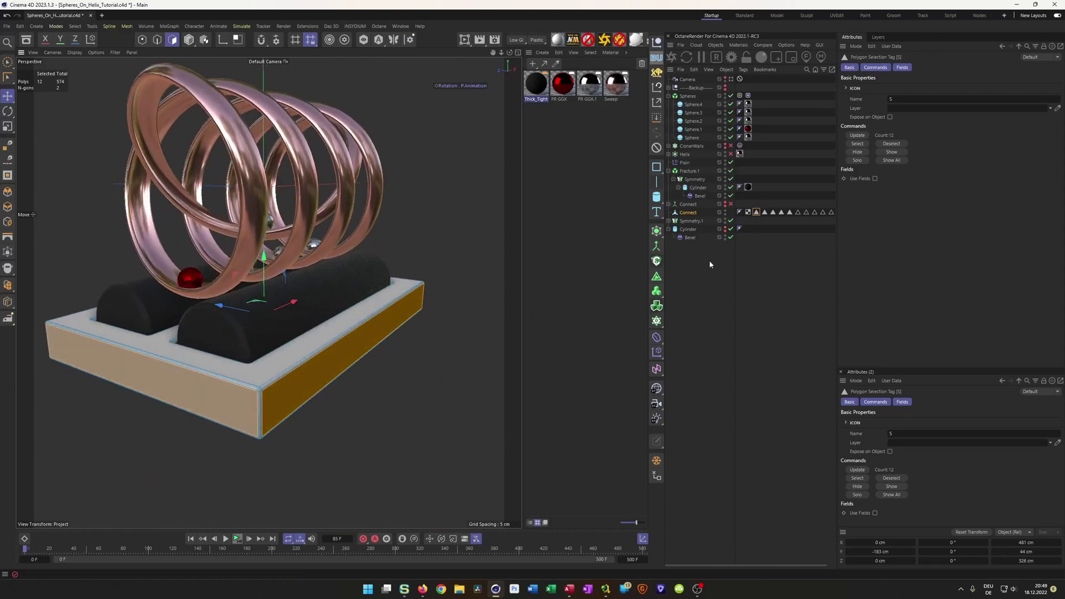
click(764, 213)
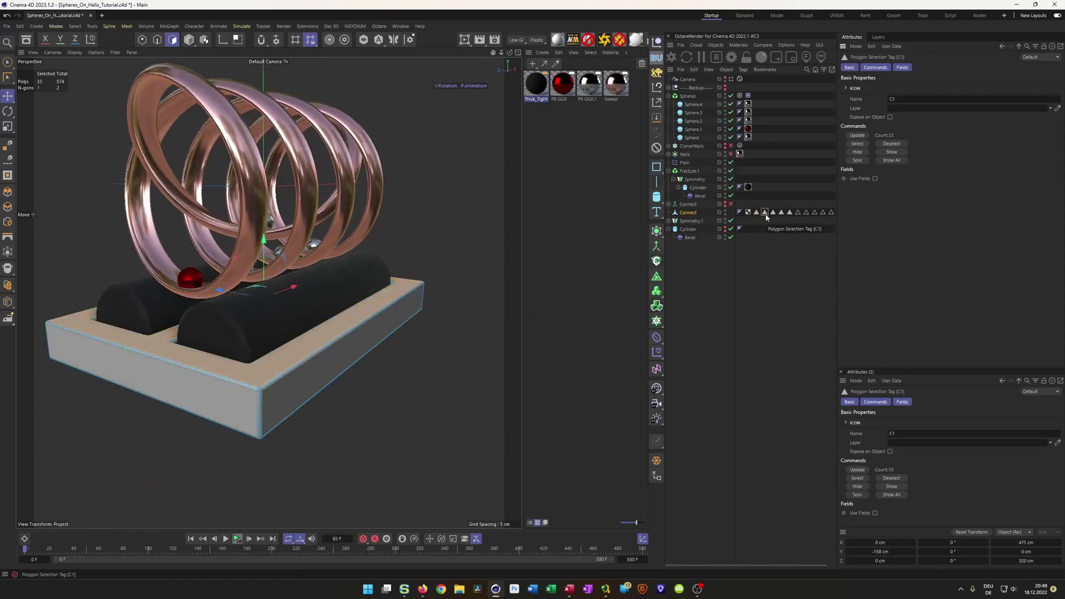
click(773, 212)
alt+drag(419, 324, 377, 365)
- Delete all polygon selection tags, from S through ER2, from the converted Connect object
click(756, 213)
drag(730, 567, 766, 566)
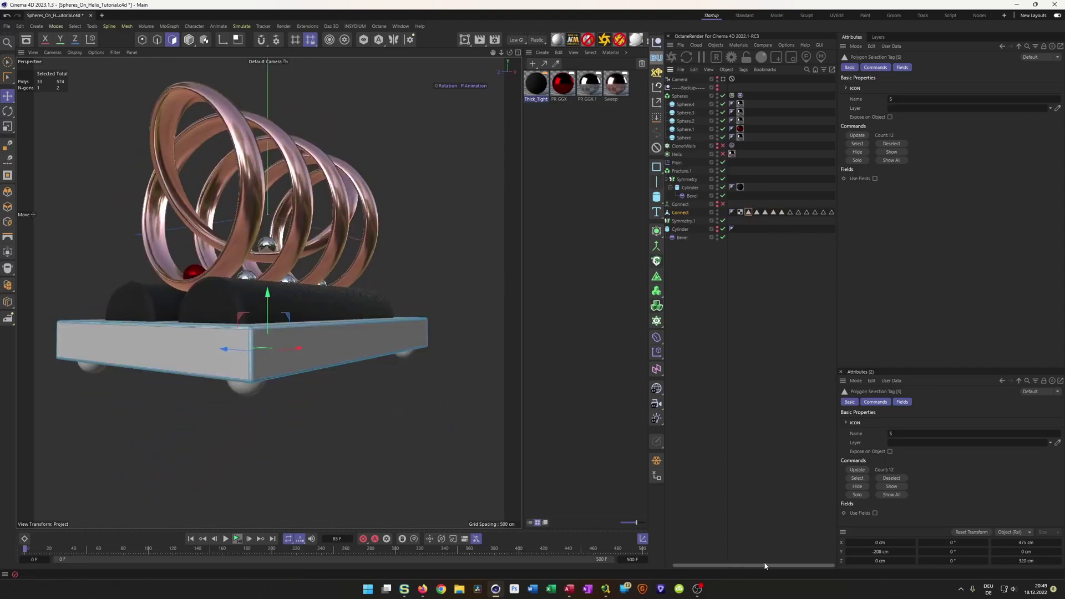
shift+click(832, 213)
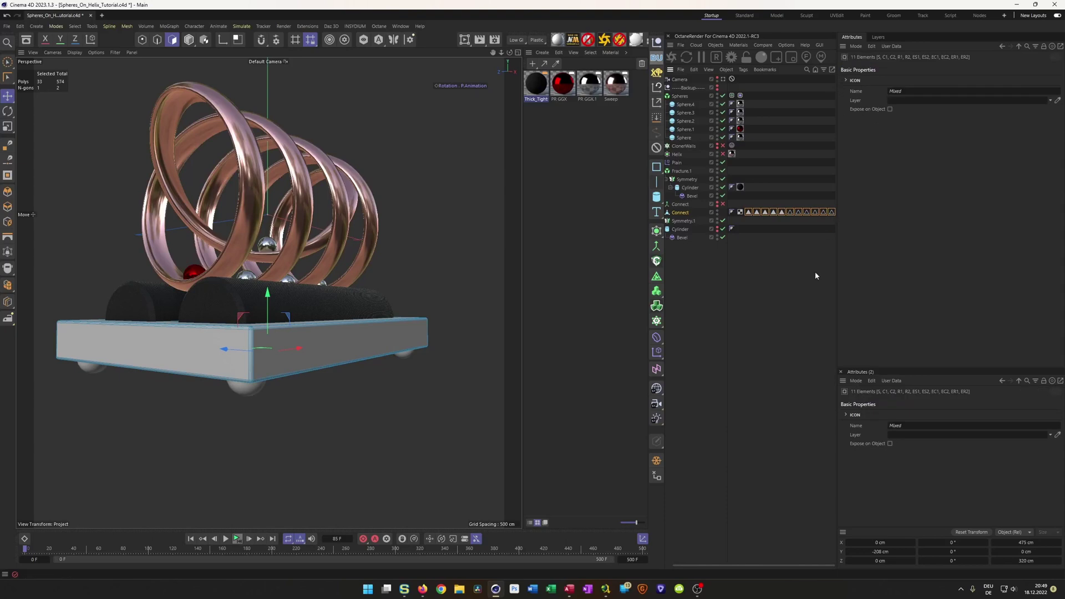
key(Delete)
- Select all flat faces of the rectangular base on every side, leaving out the narrow bevel faces
alt+drag(381, 381, 286, 353)
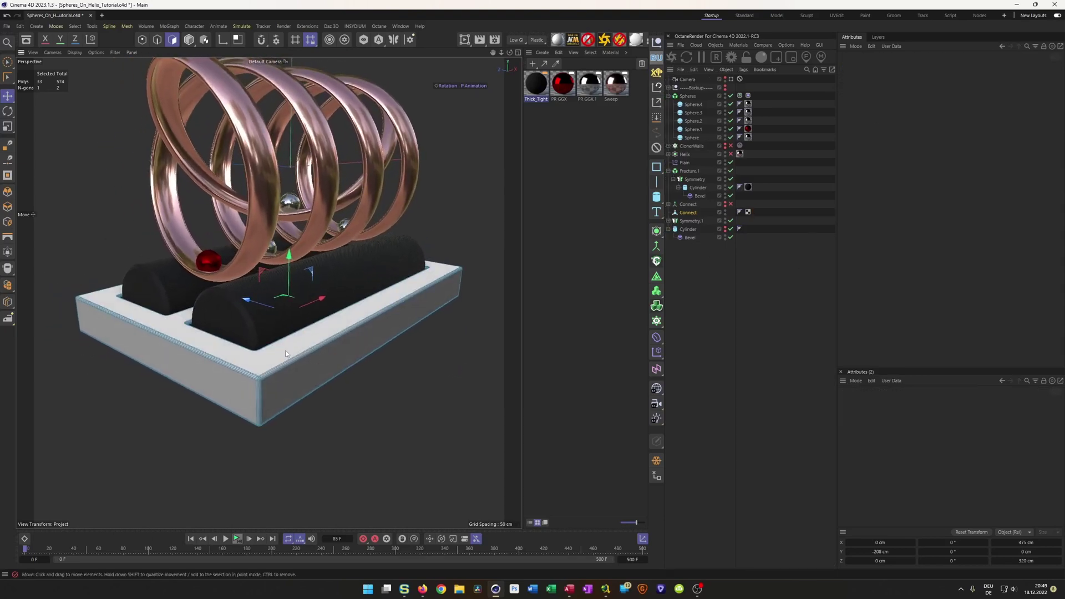
click(229, 349)
shift+click(292, 386)
shift+click(221, 393)
alt+drag(293, 430, 198, 440)
shift+click(293, 426)
shift+click(334, 418)
shift+click(470, 487)
alt+drag(355, 297, 332, 325)
alt+right_drag(334, 305, 319, 329)
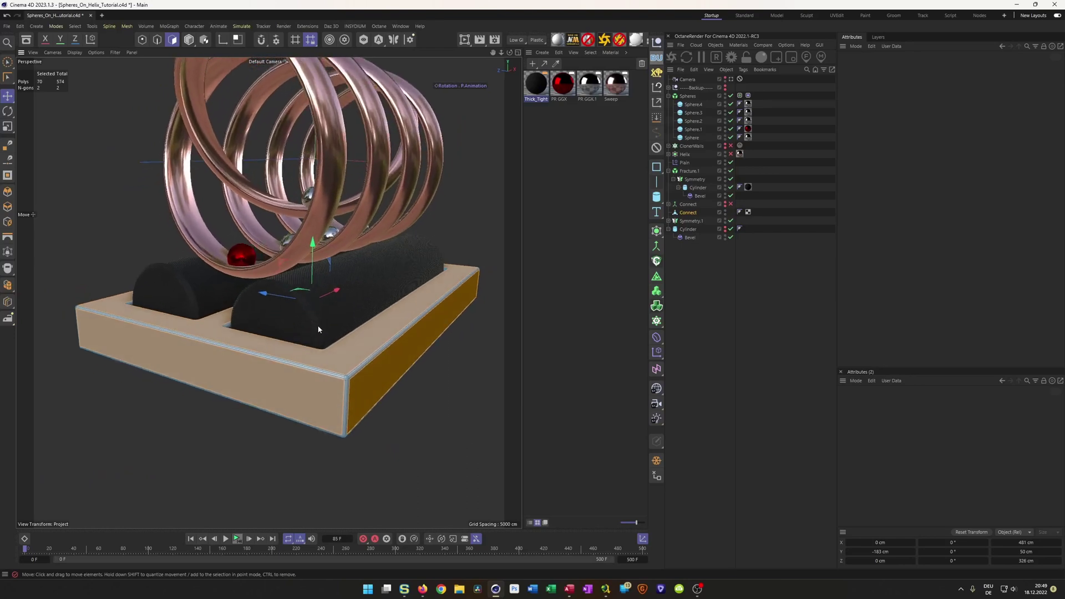
- Invert the face selection to the base's bevel polygons and store it in a polygon selection tag
key(u)
key(i)
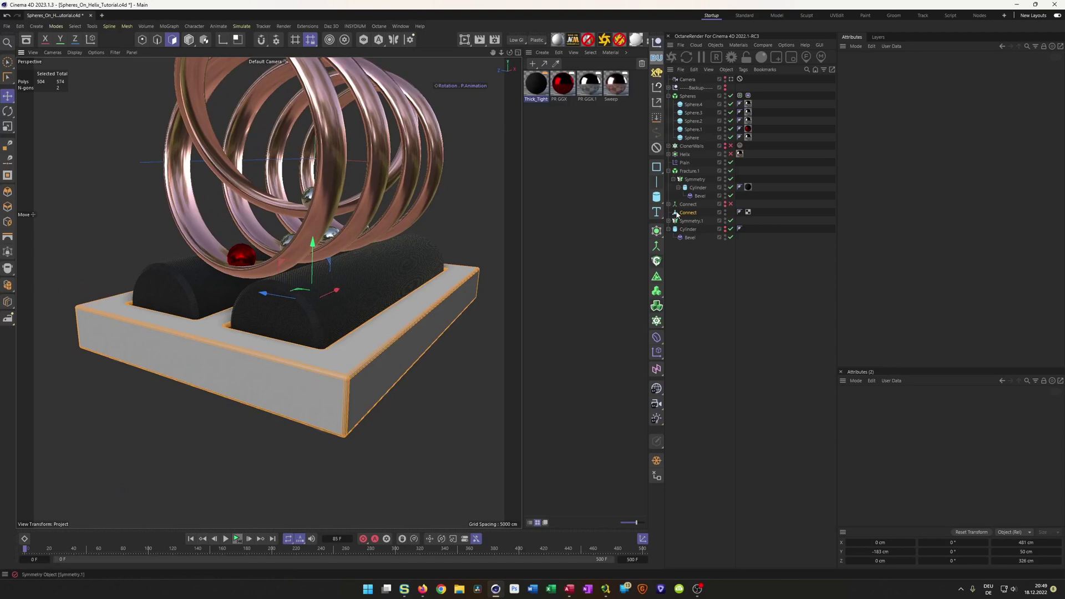
click(656, 117)
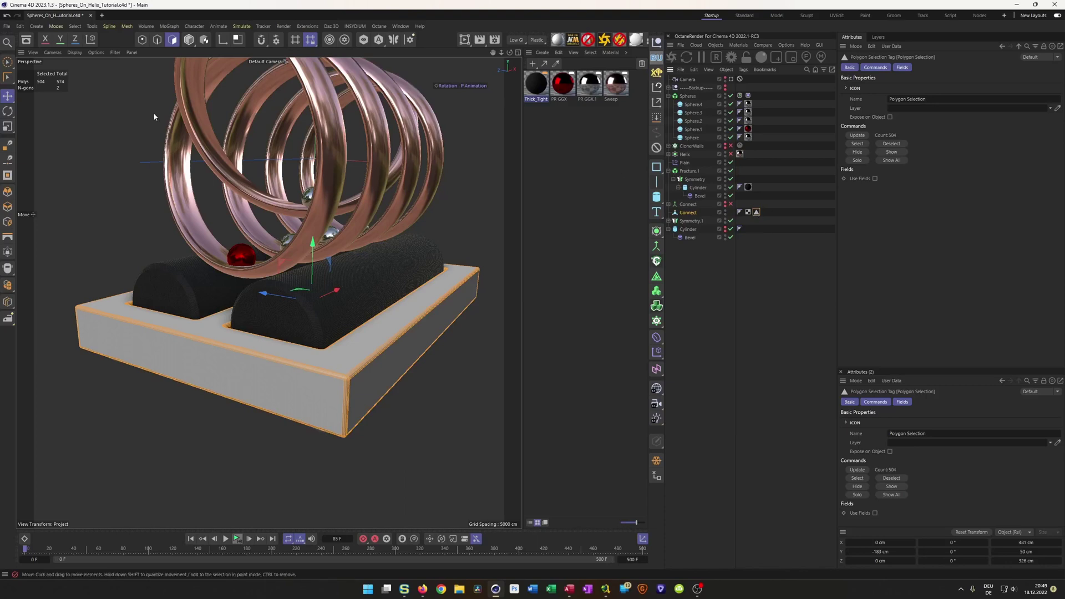
click(75, 26)
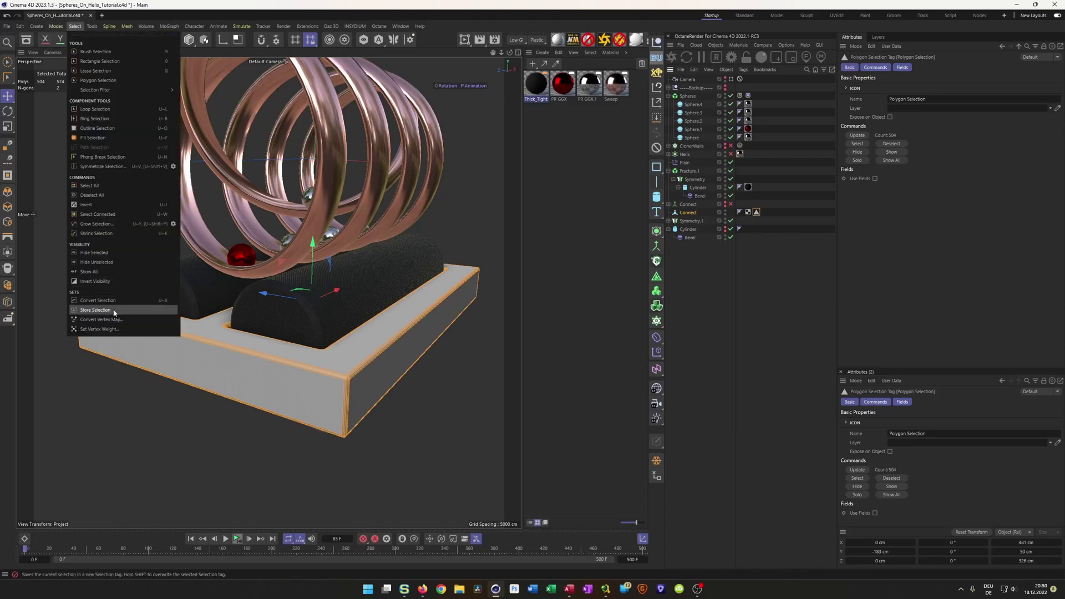
click(663, 16)
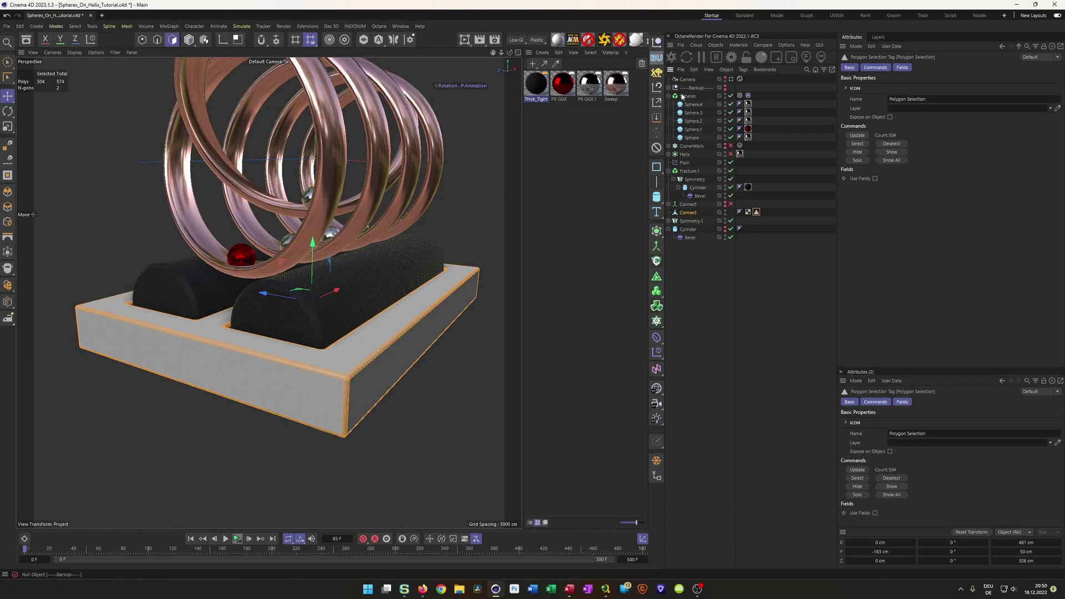
- Save the project and switch from polygon editing back to Model mode
key(ctrl+s)
key(Return)
alt+drag(416, 349, 305, 352)
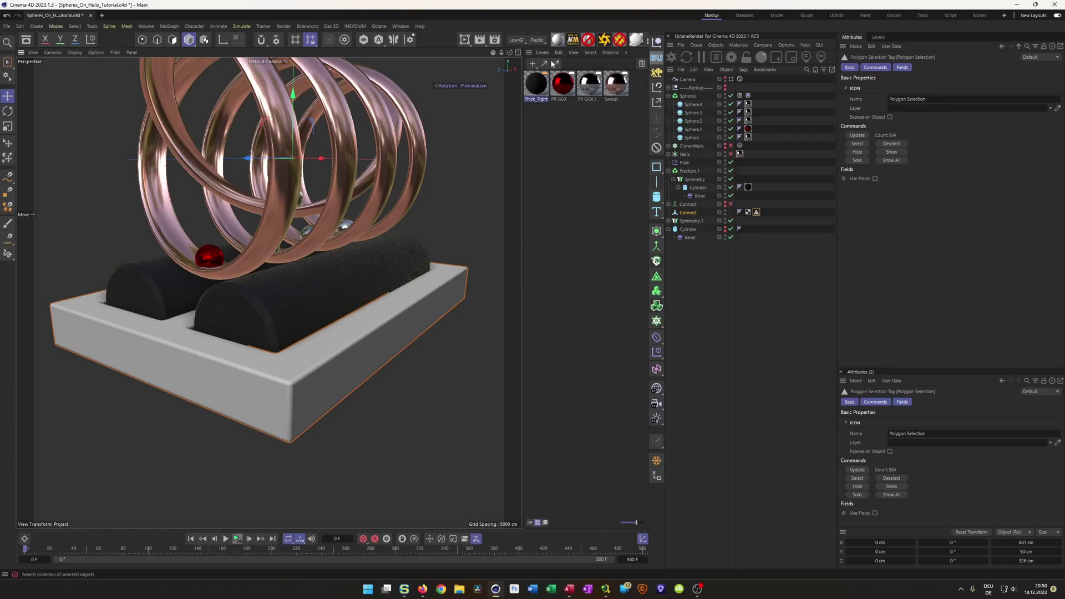
- Create a new GGX material named Base and set its color's V value to 6%
click(557, 40)
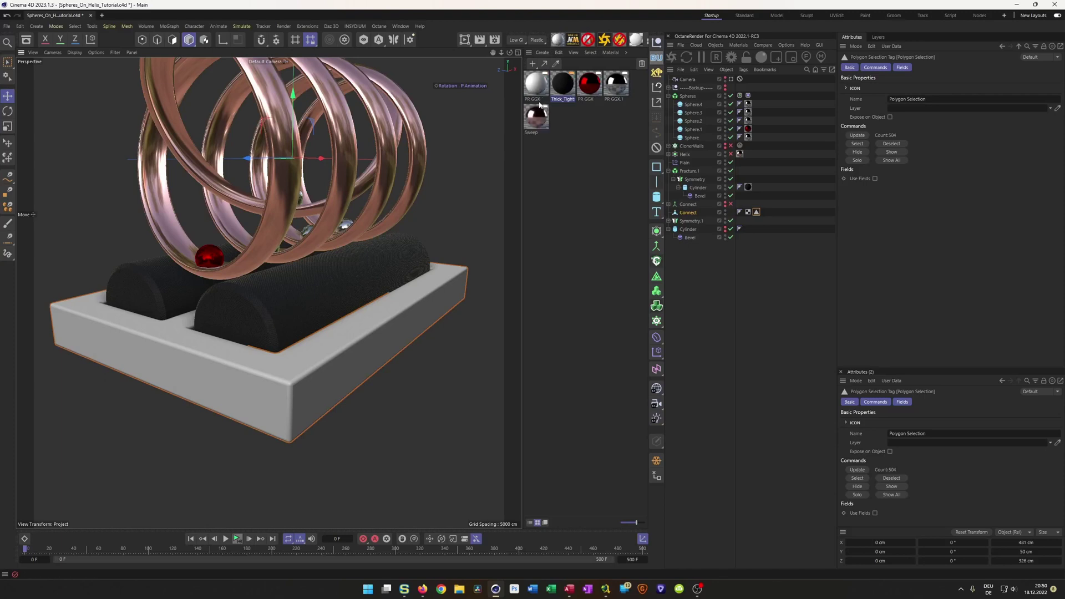
text(Base)
key(Return)
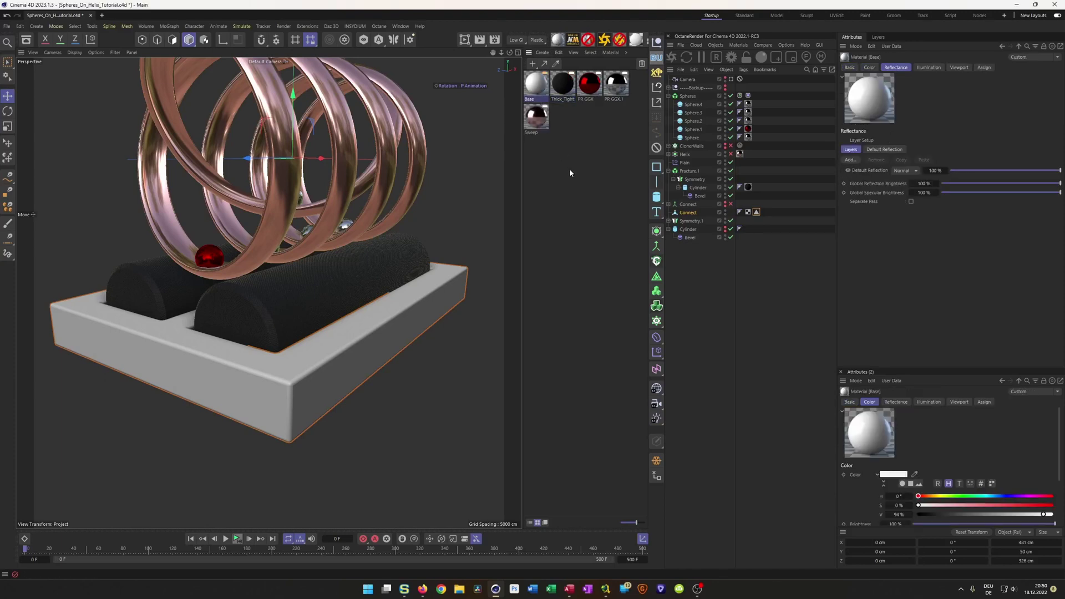
double_click(533, 91)
drag(594, 90, 503, 226)
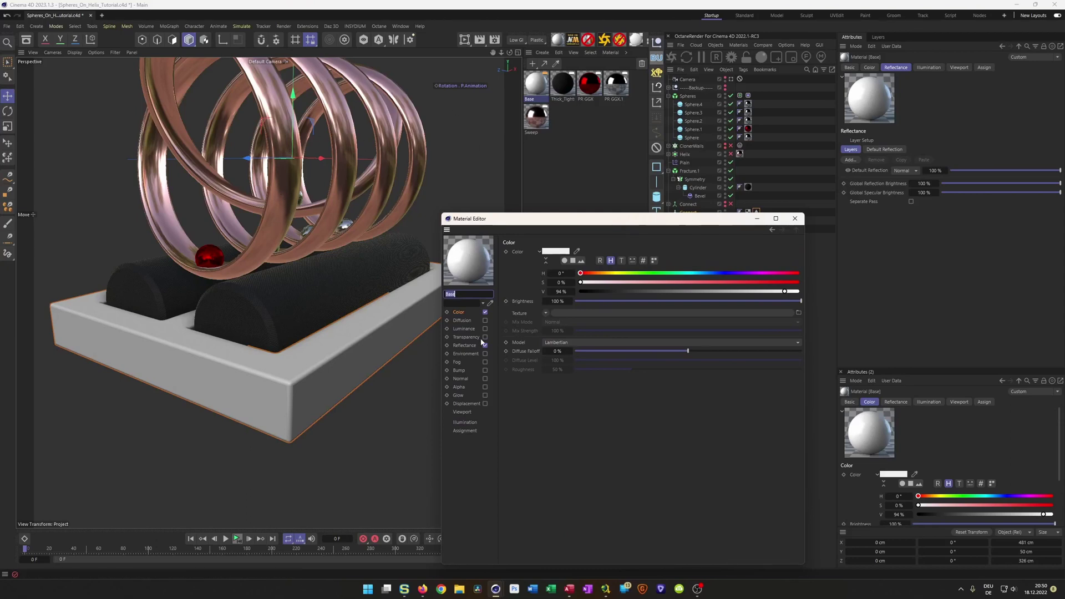
click(461, 312)
drag(589, 291, 594, 292)
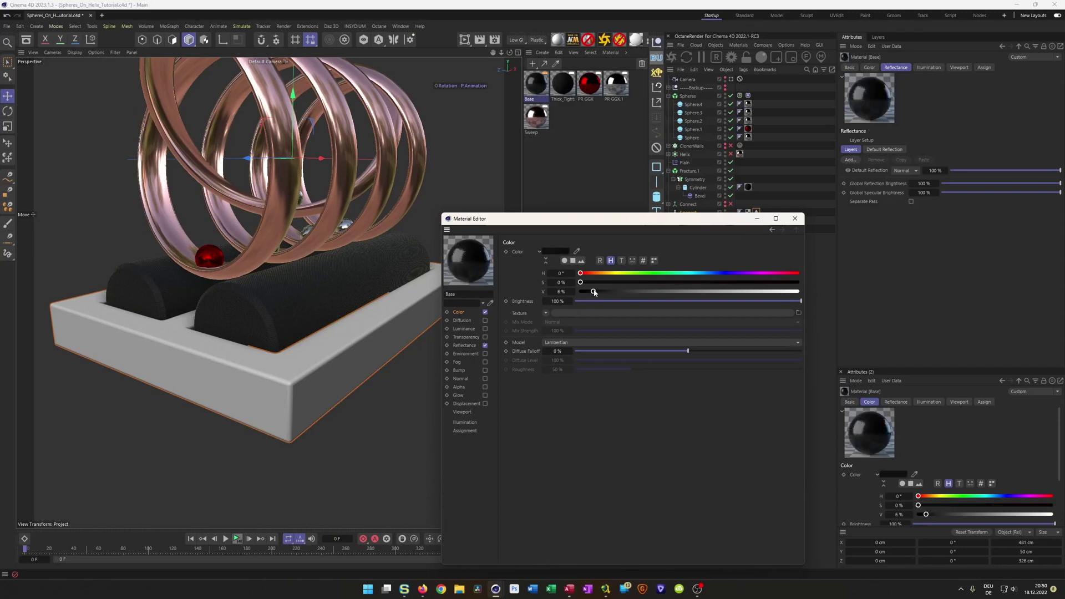
- Set the Base material's default reflection to 30% roughness and 70% reflection strength
click(464, 345)
click(548, 262)
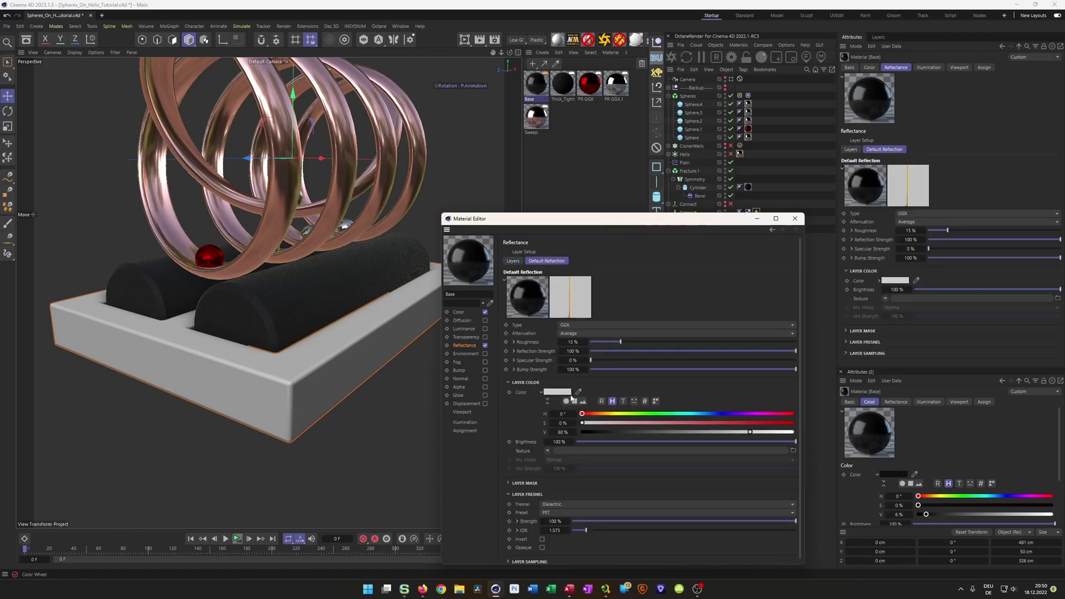
drag(621, 342, 631, 343)
drag(569, 226, 548, 176)
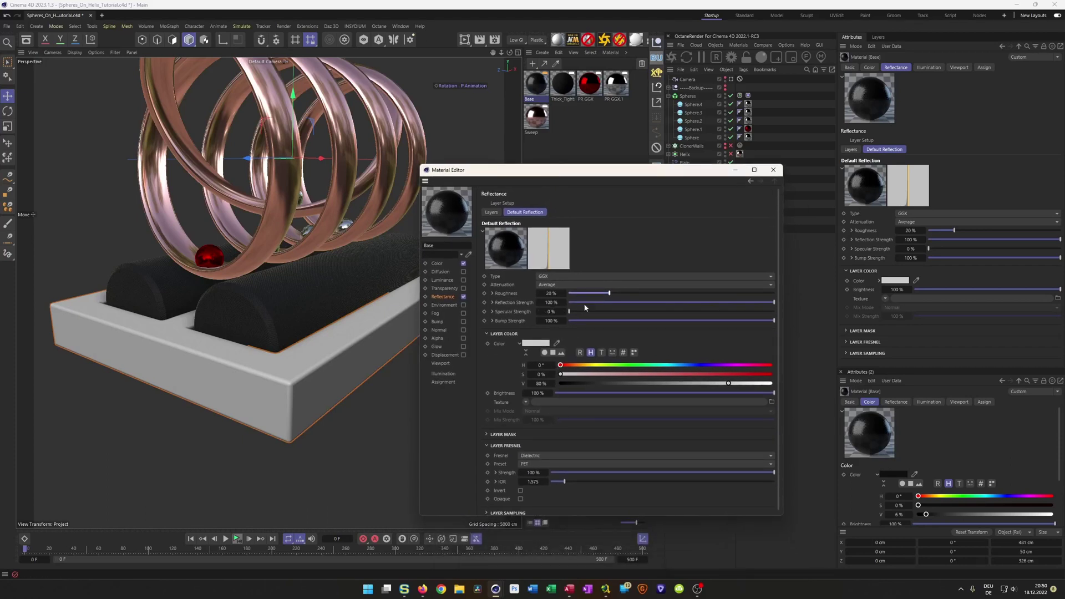
drag(740, 303, 713, 304)
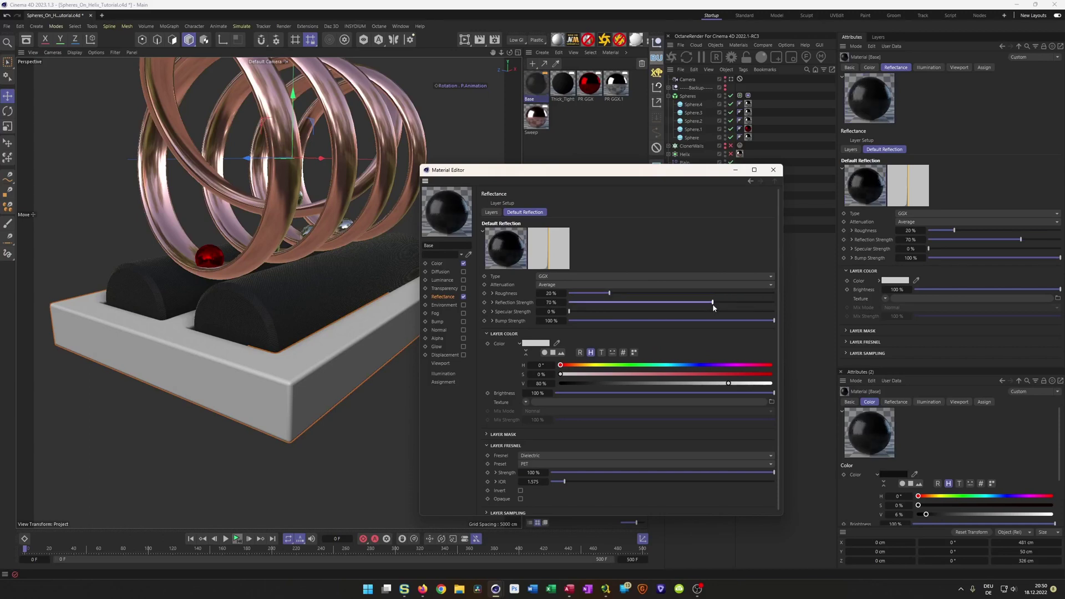
mouse_move(610, 293)
mouse_down()
mouse_move(645, 294)
mouse_move(630, 294)
mouse_up()
drag(603, 175, 457, 377)
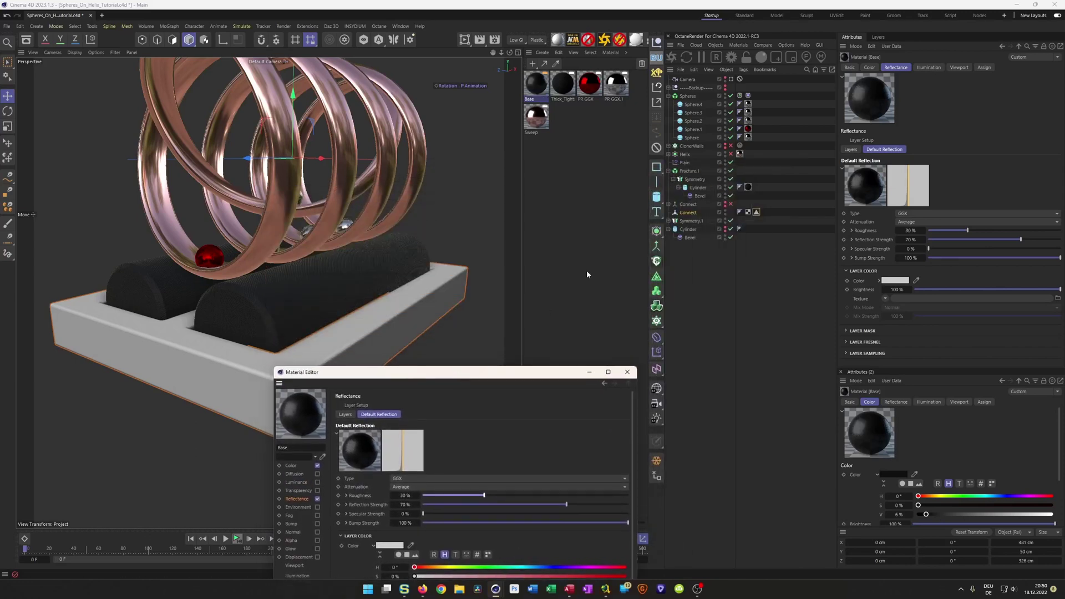
- Rename the disabled Connect generator as Base and move it into the Backup group
double_click(688, 205)
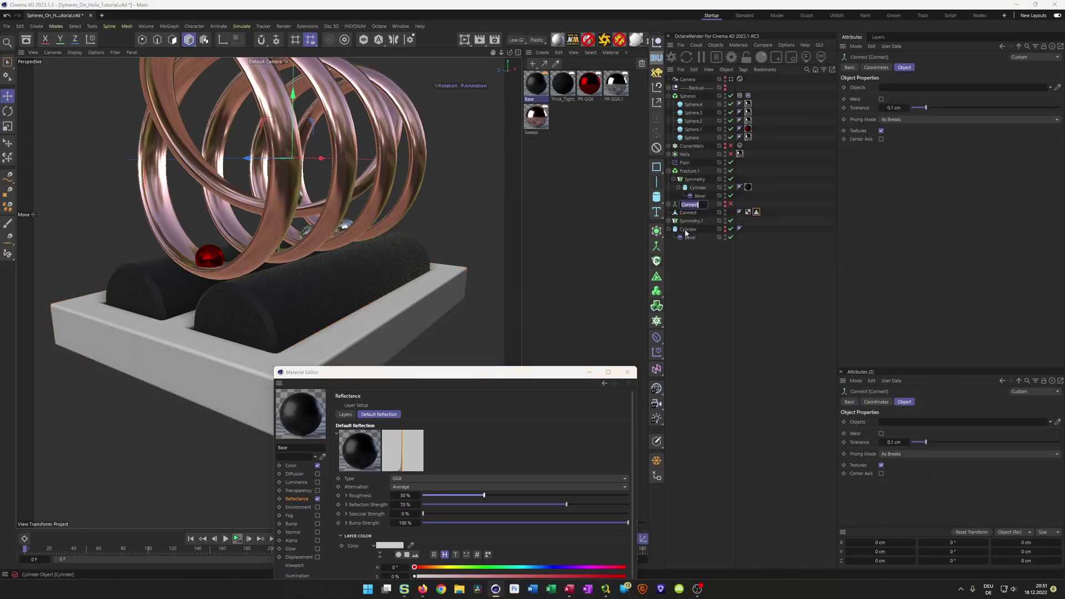
text(Base)
key(Return)
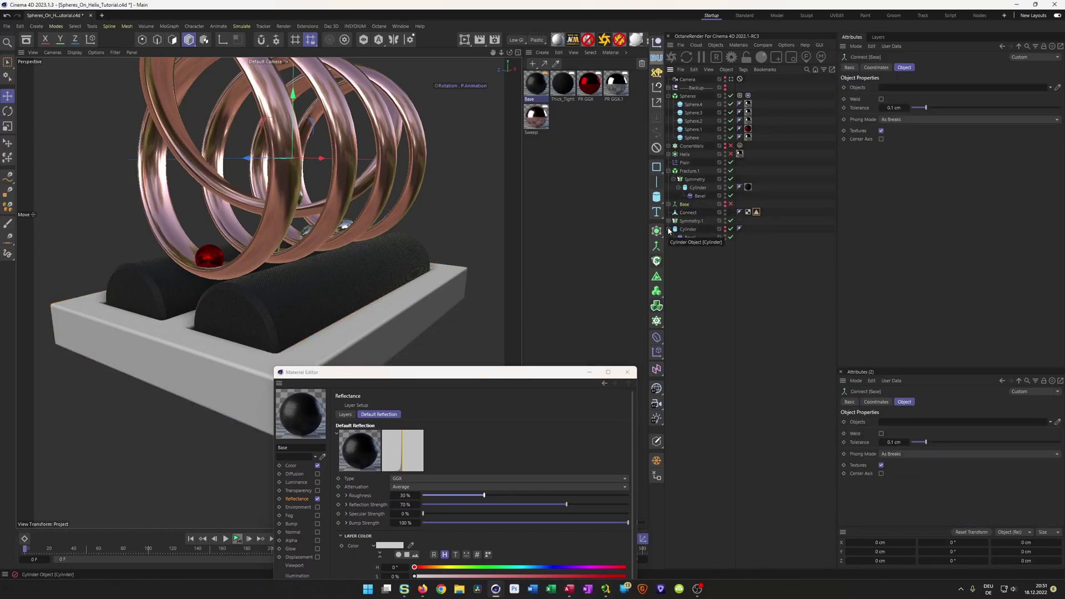
drag(694, 206, 693, 92)
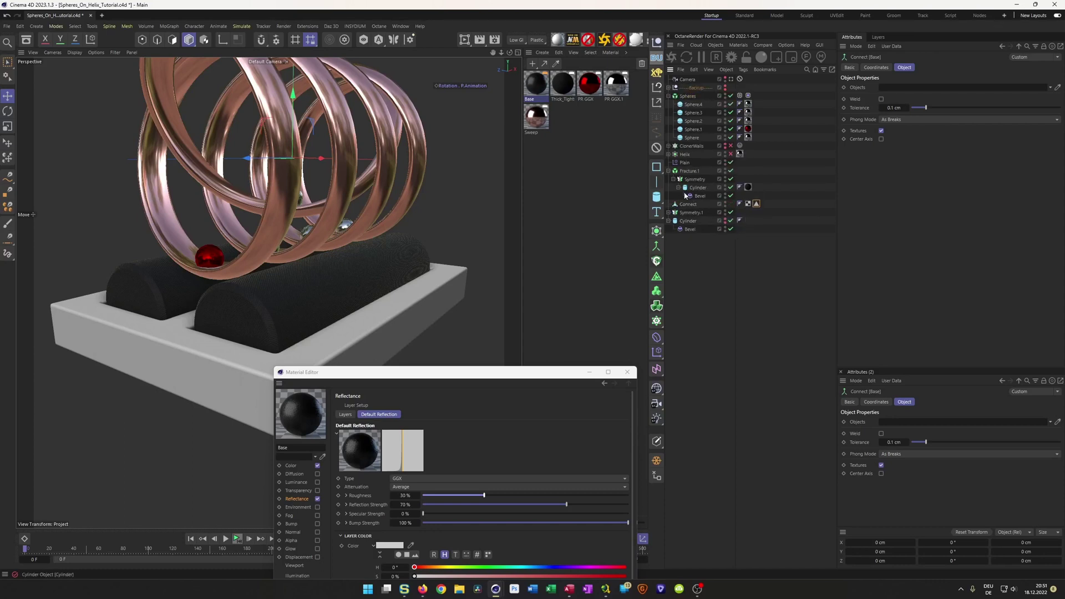
- Rename the polygon Connect object as Base and apply the Base material to it
key(c)
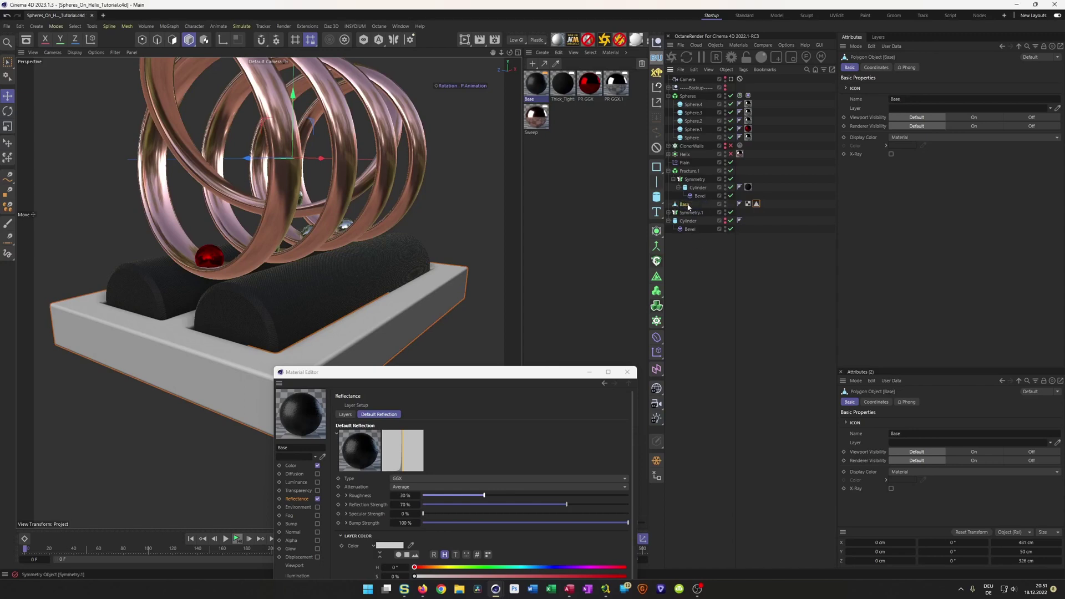
drag(535, 90, 686, 204)
drag(468, 371, 573, 321)
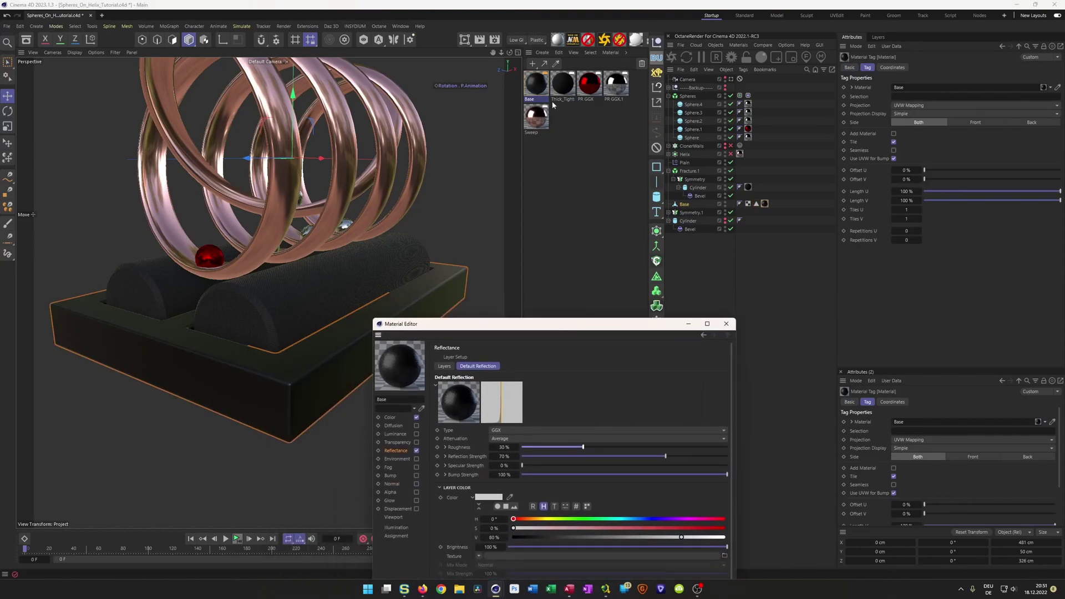
- Apply the Sweep material to the Base object and restrict it to the bevel's Polygon Selection
click(537, 118)
drag(538, 117, 686, 207)
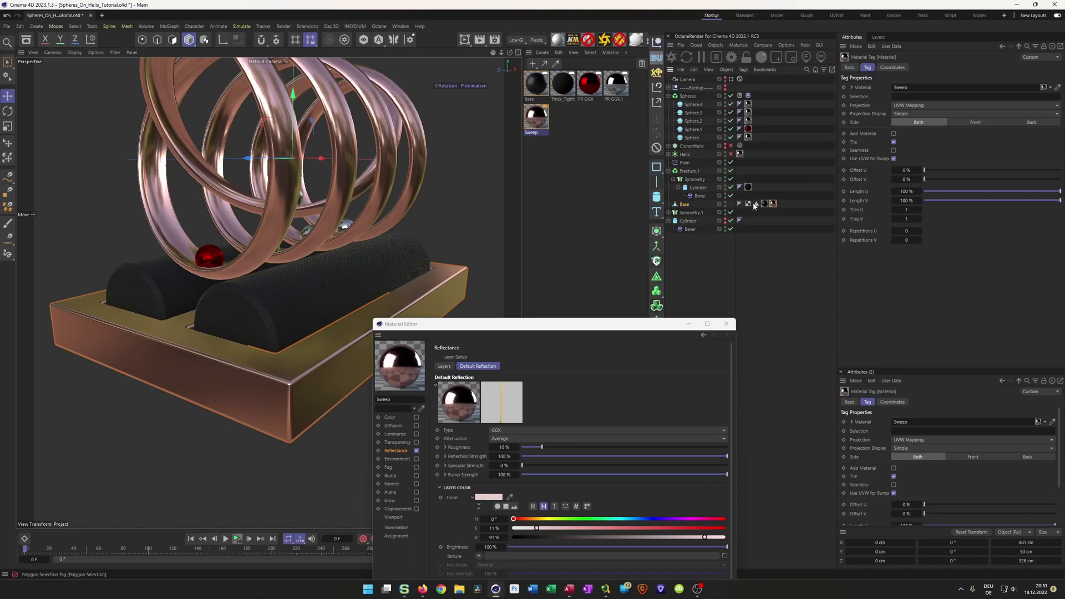
drag(788, 228, 905, 97)
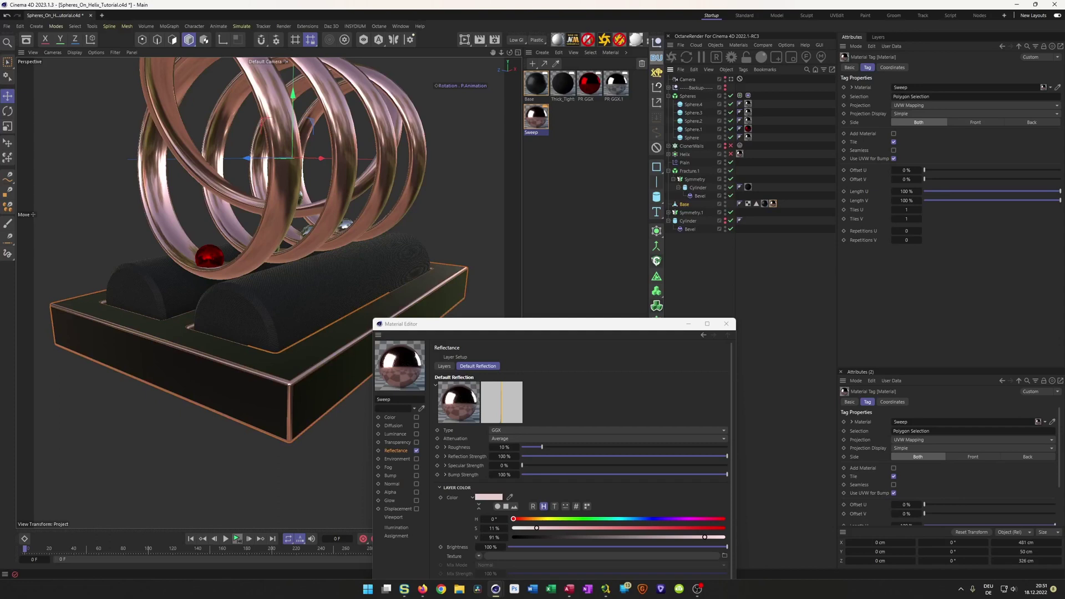
- Examine the base's bevelled edges, cushion slots and underside, and check its polygon selection tag
alt+drag(286, 360, 248, 488)
scroll(278, 444, up, 10)
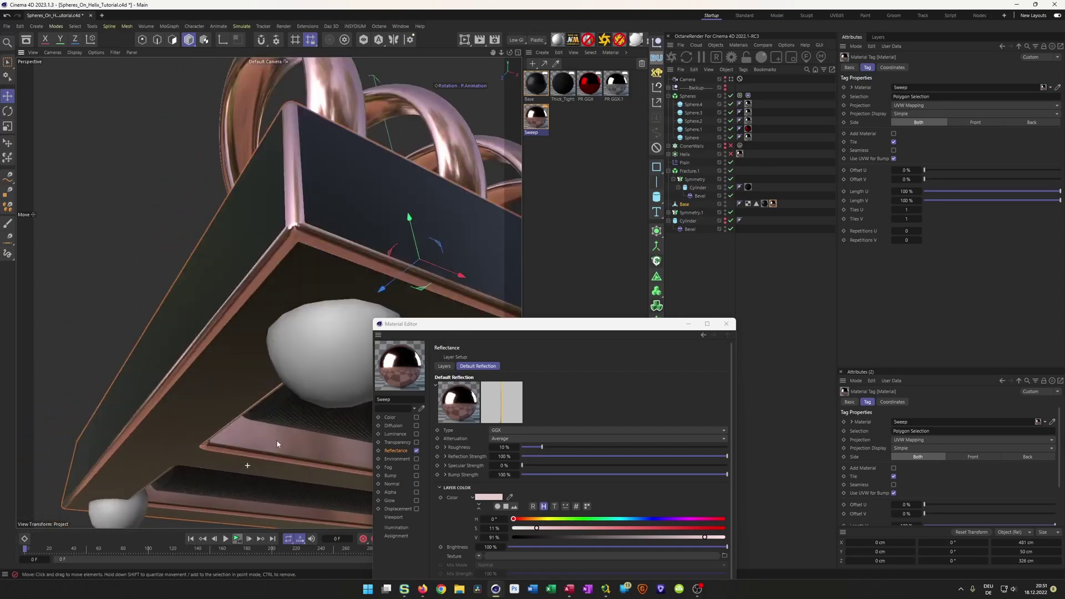
mouse_move(249, 426)
alt+mouse_down()
mouse_move(268, 450)
mouse_move(286, 452)
mouse_move(264, 441)
alt+mouse_up()
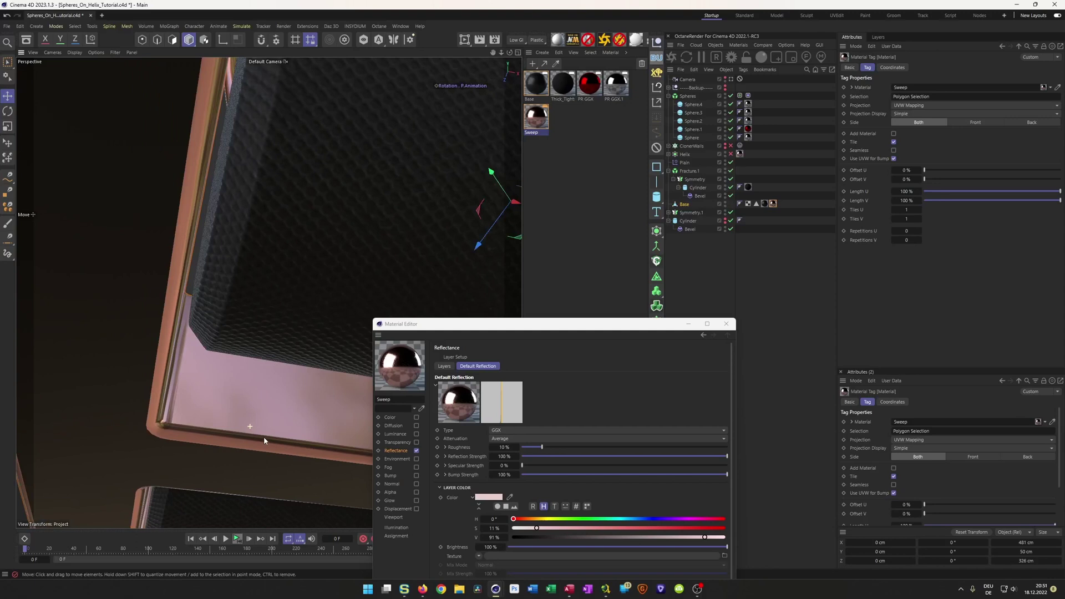
scroll(188, 390, down, 10)
alt+drag(254, 394, 227, 405)
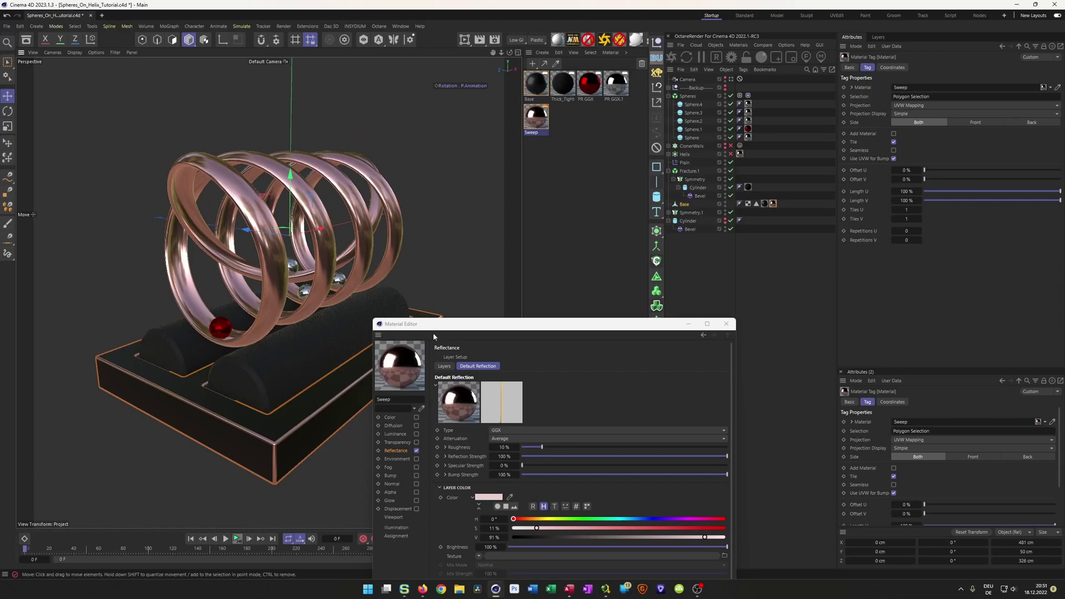
alt+drag(332, 356, 350, 438)
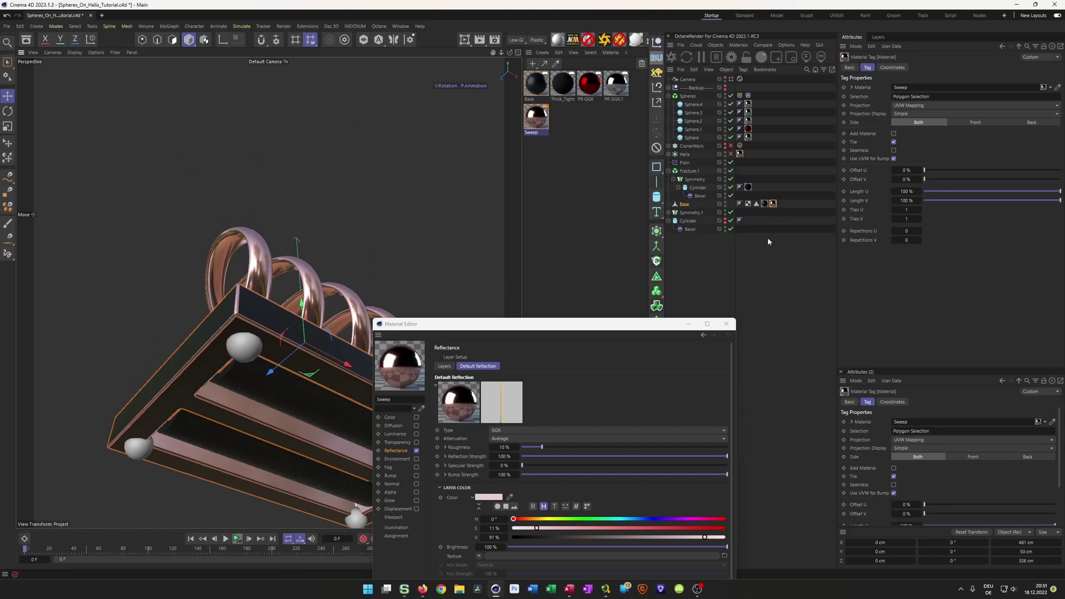
click(756, 203)
alt+drag(244, 388, 195, 446)
alt+drag(219, 411, 213, 388)
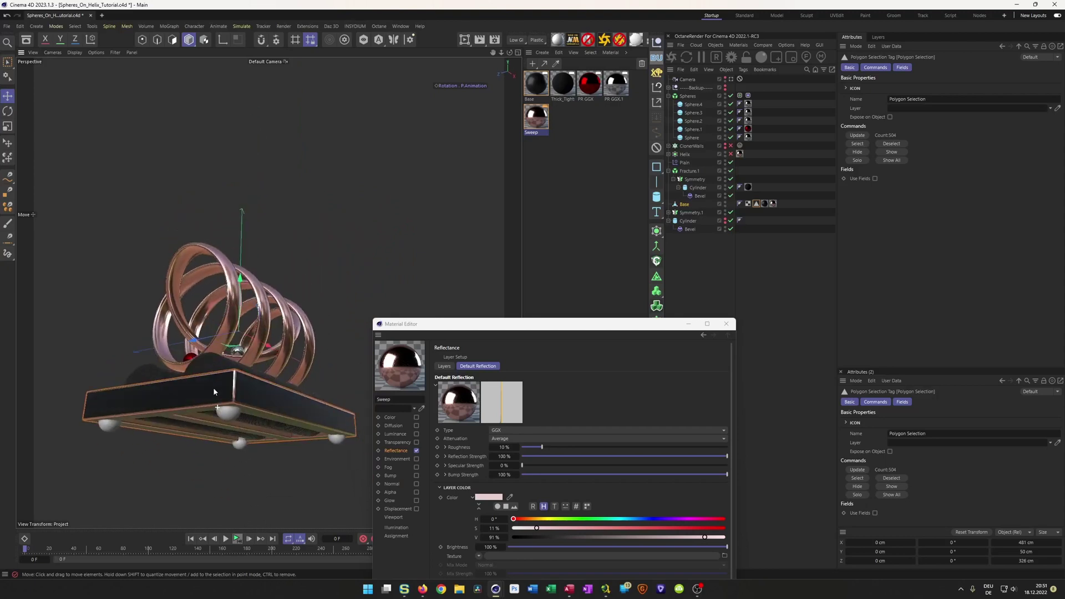
- Rename the Symmetry.1 object as Feet, apply the Base material to it and save the project
click(536, 85)
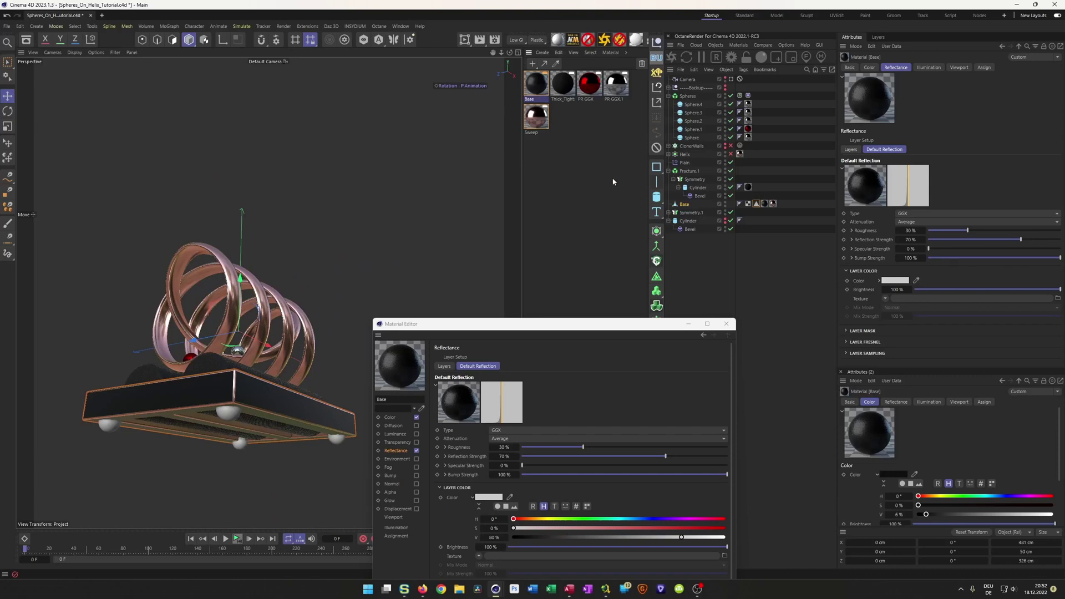
double_click(682, 215)
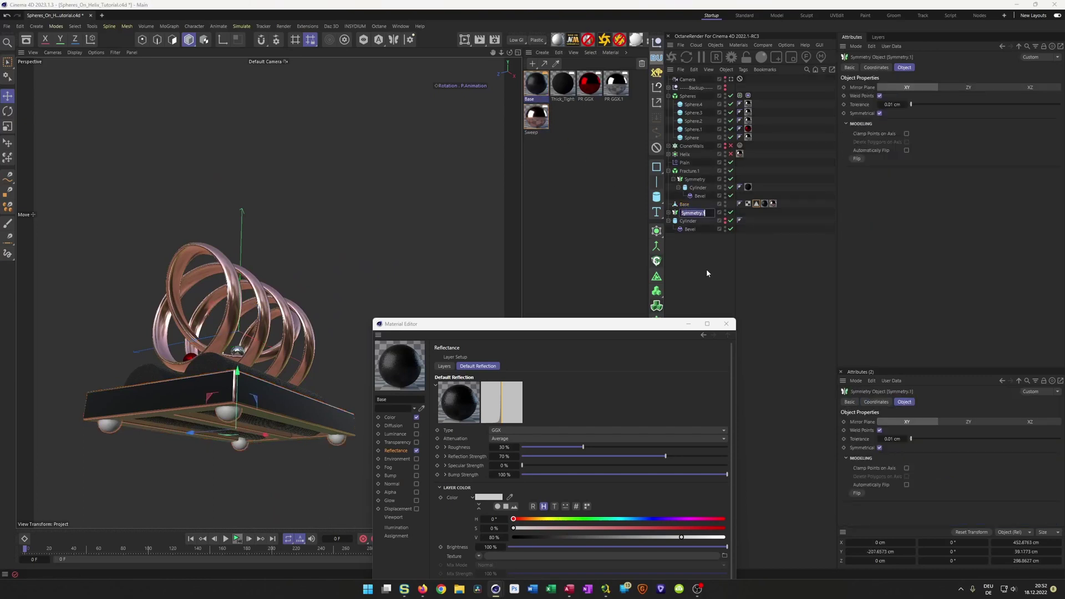
text(Feet)
key(Return)
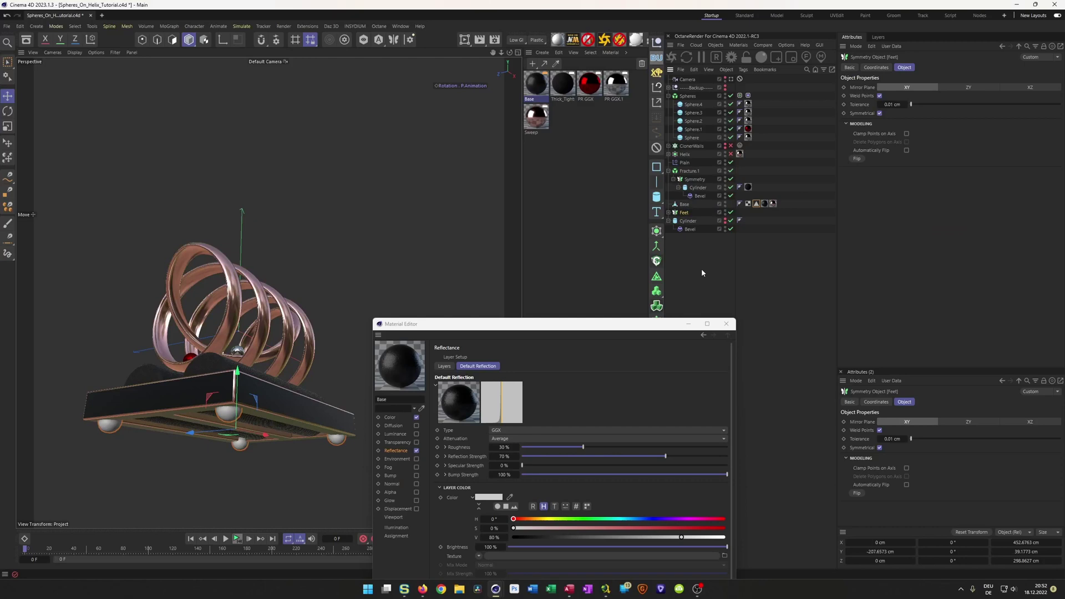
drag(538, 88, 683, 217)
key(ctrl+s)
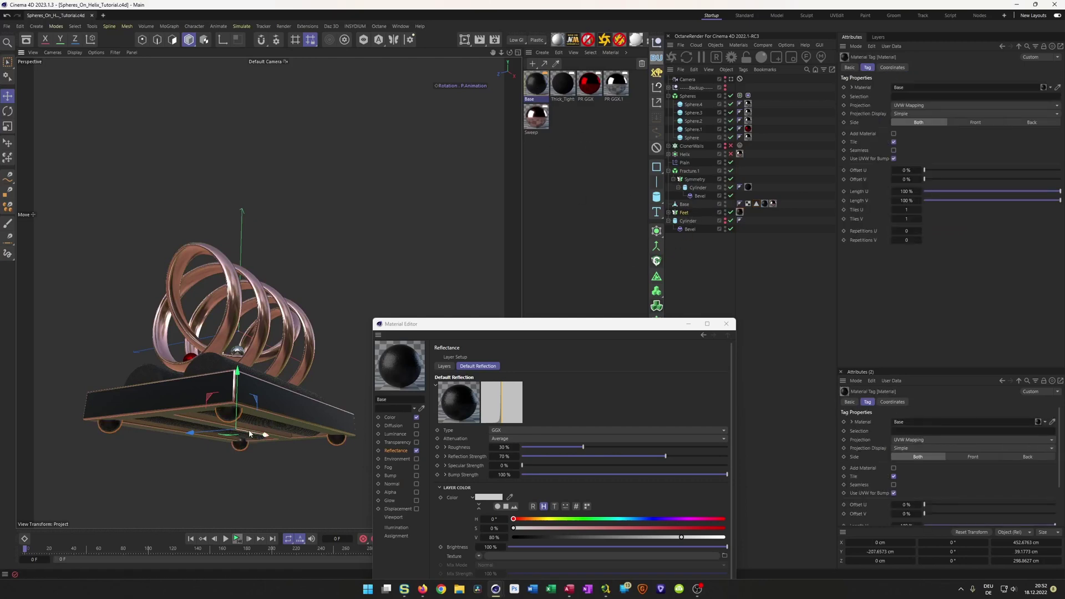
- Make the large pedestal Cylinder visible and copy the Base material tag from Feet onto it
click(687, 222)
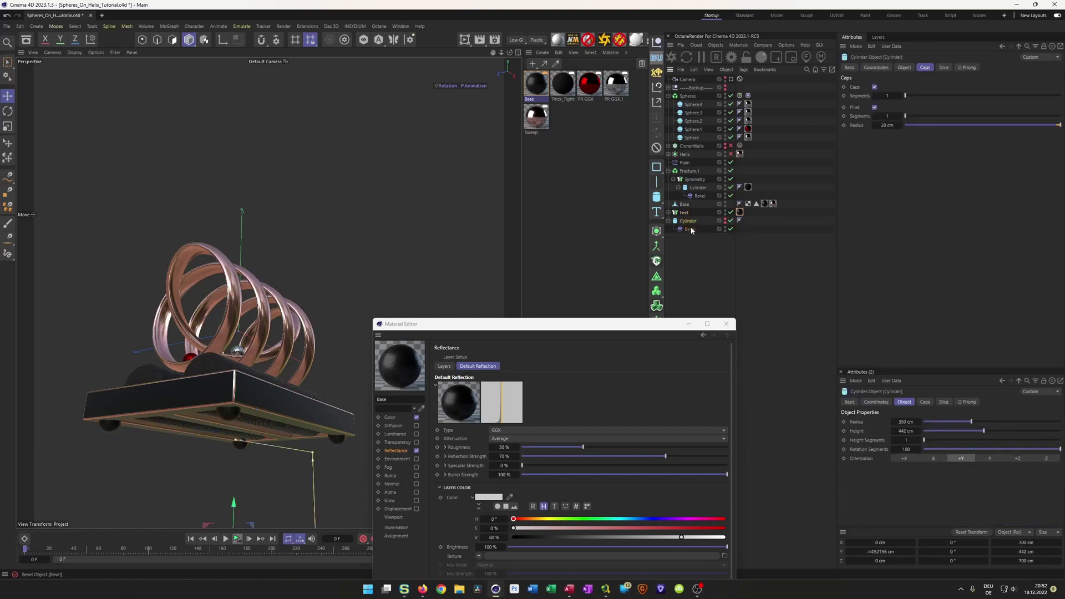
alt+click(725, 222)
ctrl+drag(740, 214, 748, 221)
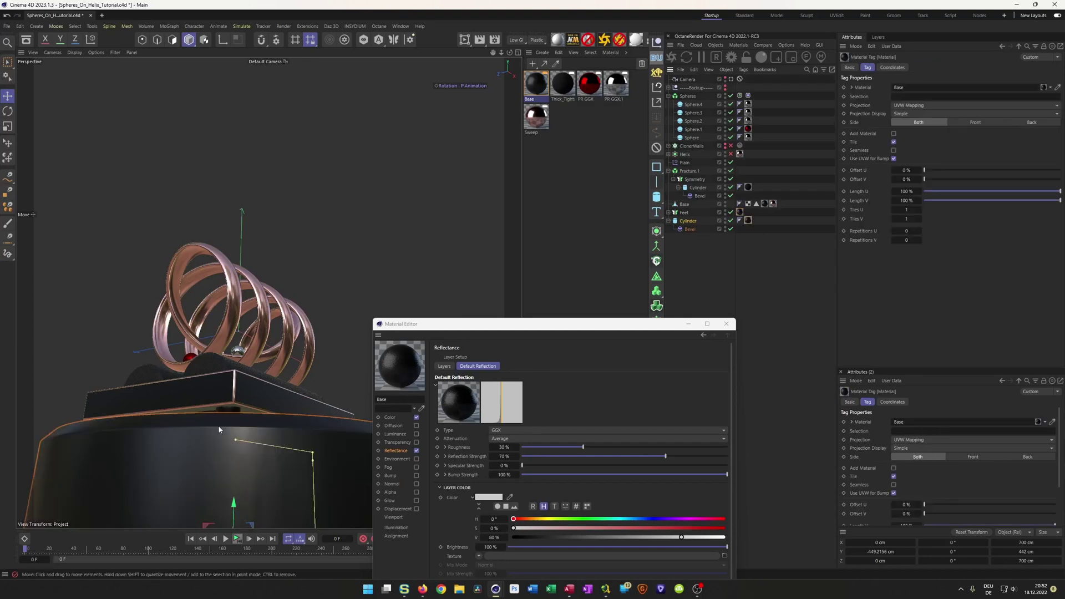
- Look through the scene camera and close the Material Editor
click(730, 80)
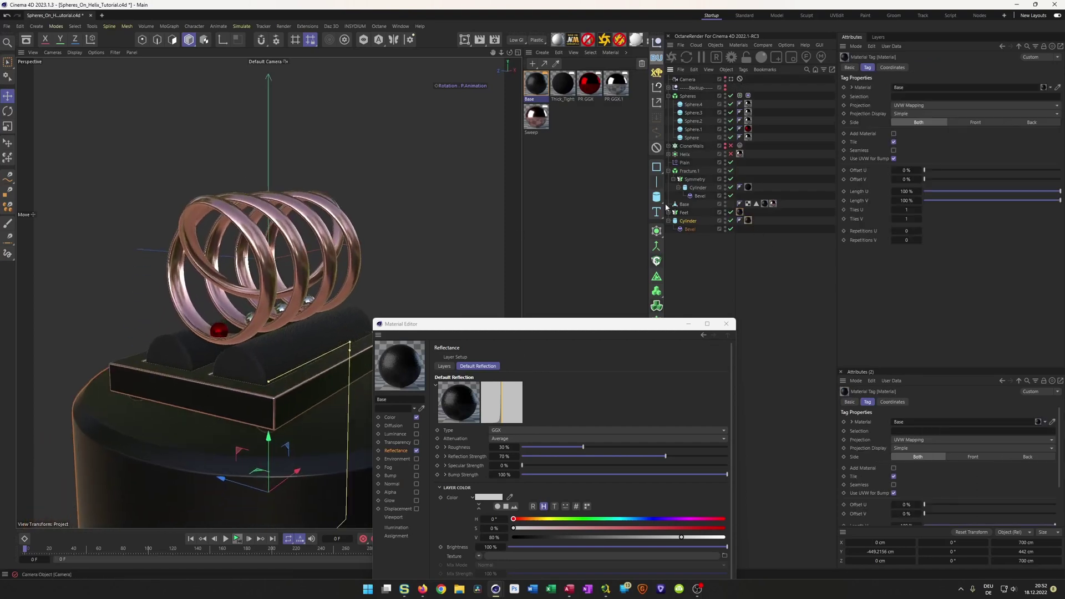
drag(572, 327, 704, 301)
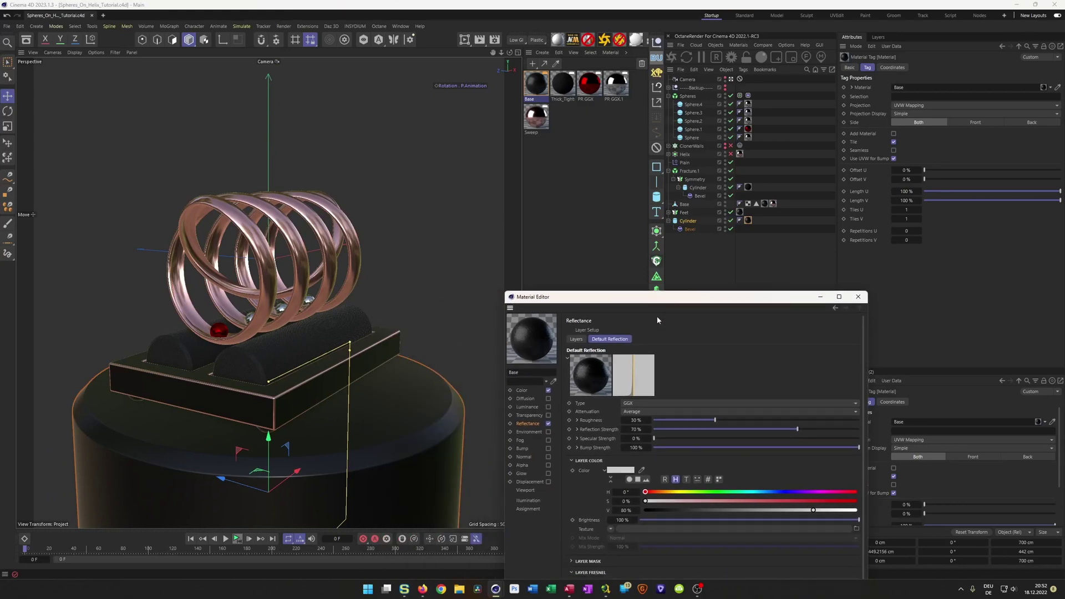
drag(761, 298, 733, 199)
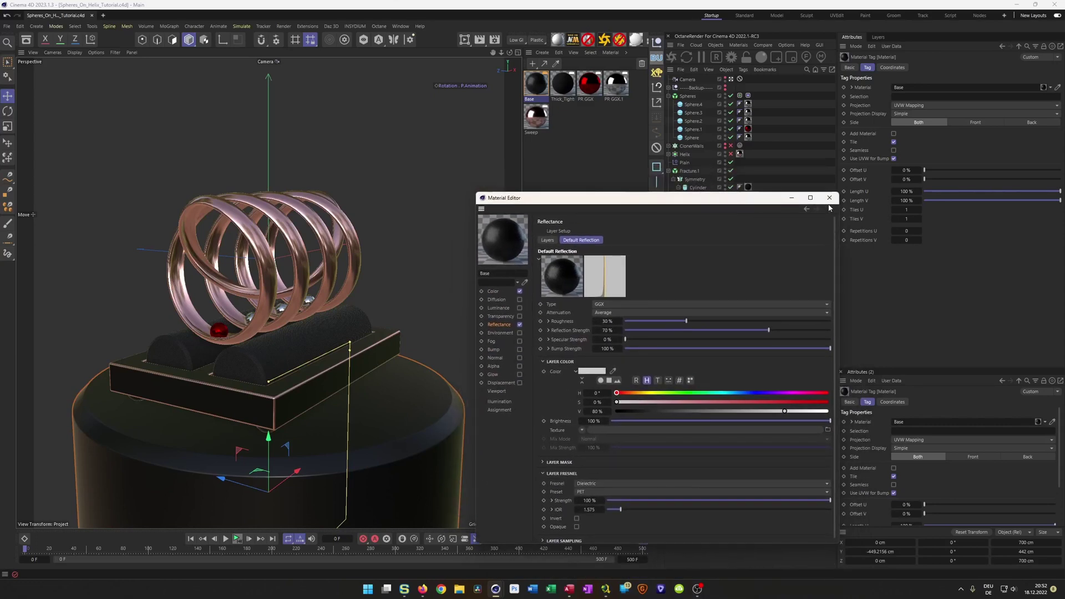
click(830, 198)
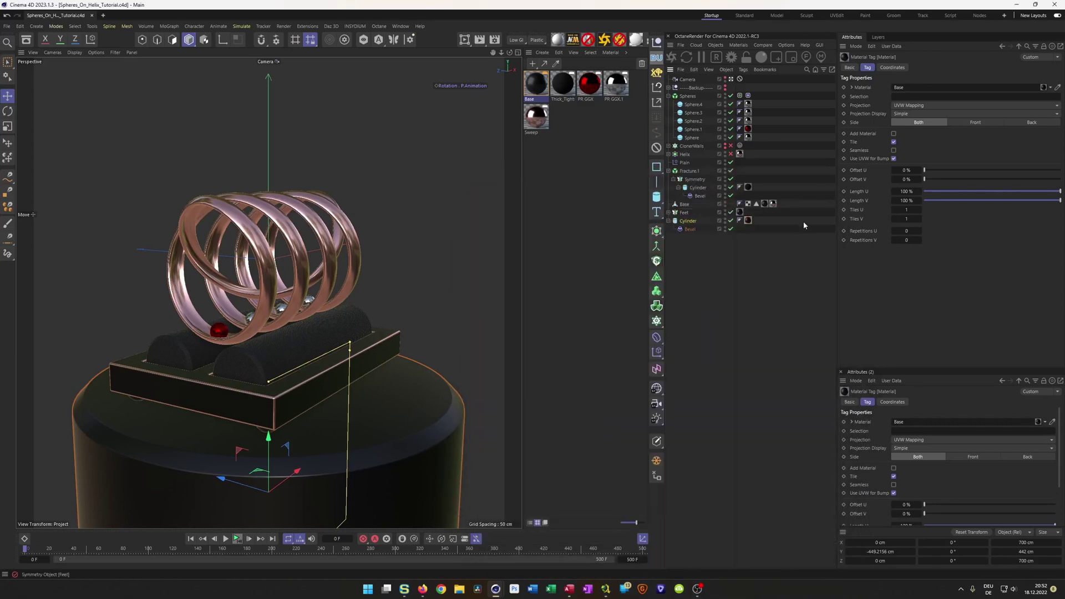
- In the Viewport Renderer settings, enable SSAO and set anti-aliasing to MSAA 8x and supersampling to 8x8
click(494, 40)
drag(577, 39, 480, 167)
click(502, 199)
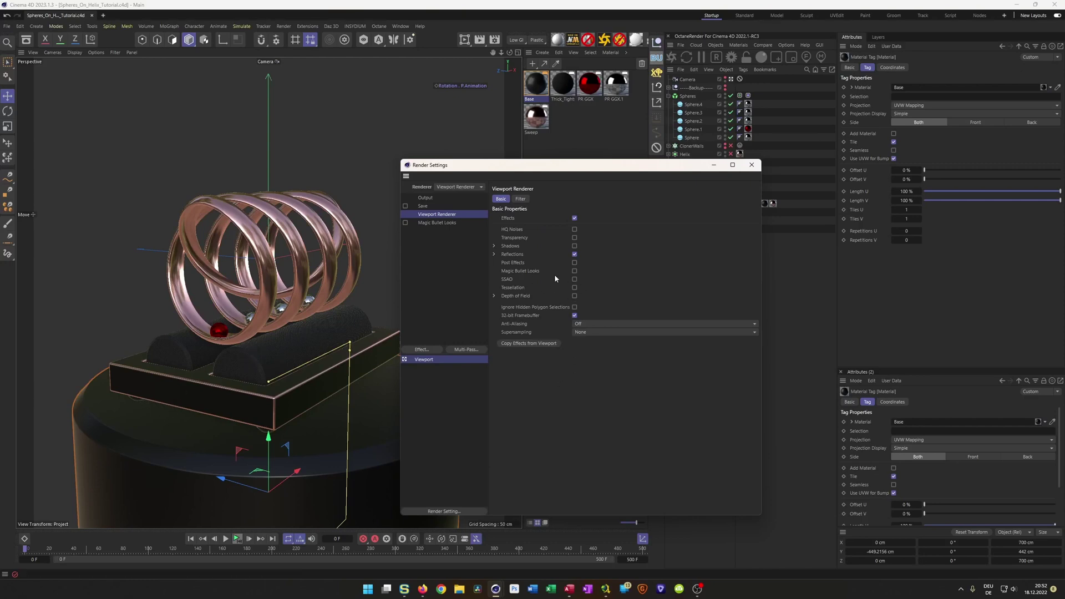
click(575, 279)
click(610, 324)
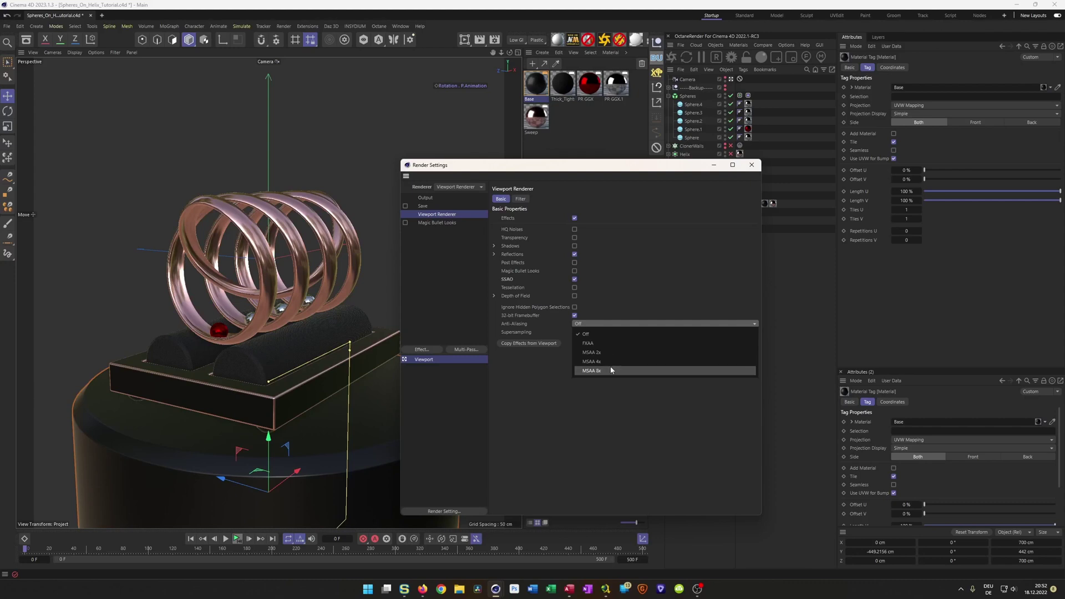
click(610, 370)
click(596, 332)
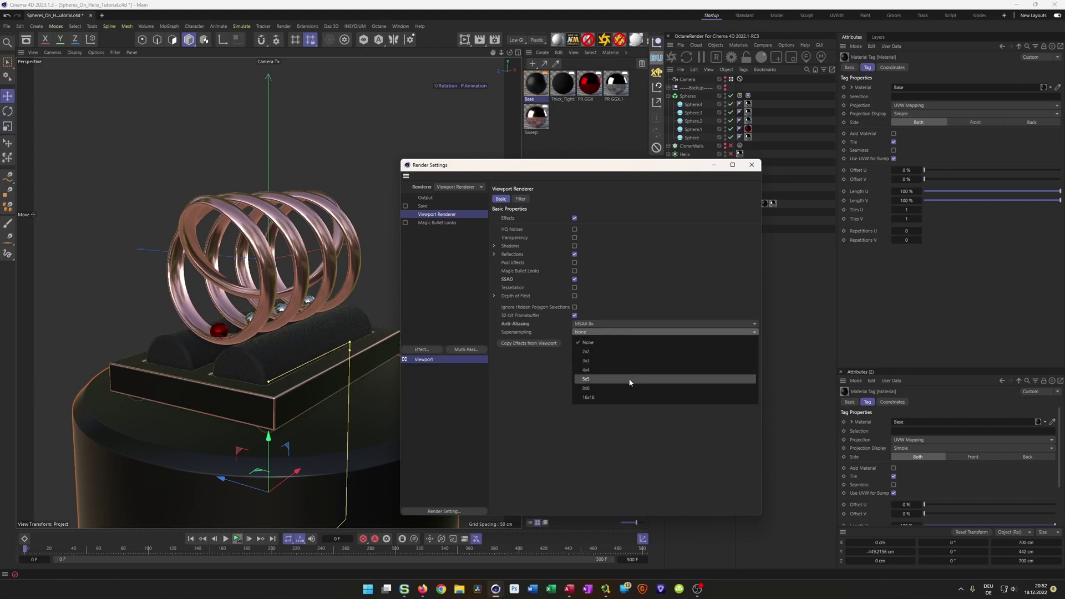
click(622, 393)
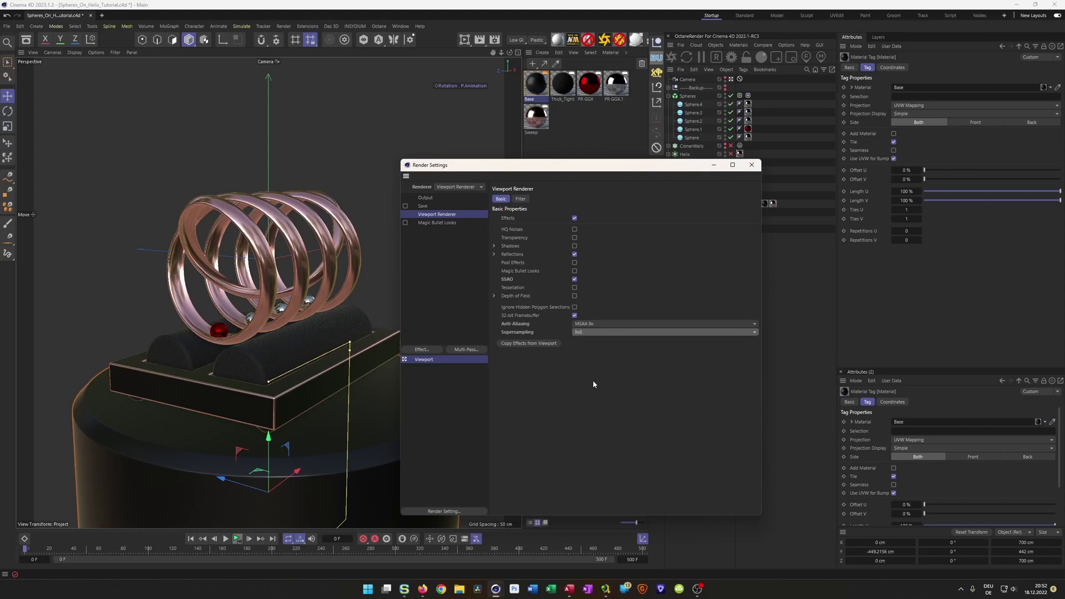
- Set the output frame range to Current Frame and render it to the Picture Viewer
click(425, 198)
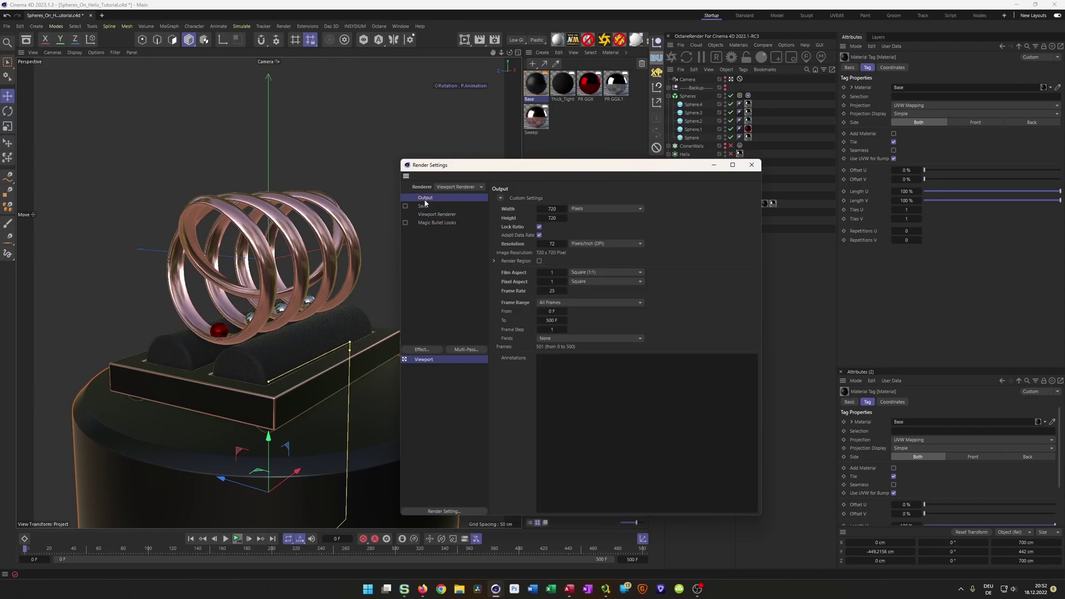
click(571, 303)
click(612, 325)
key(shift+r)
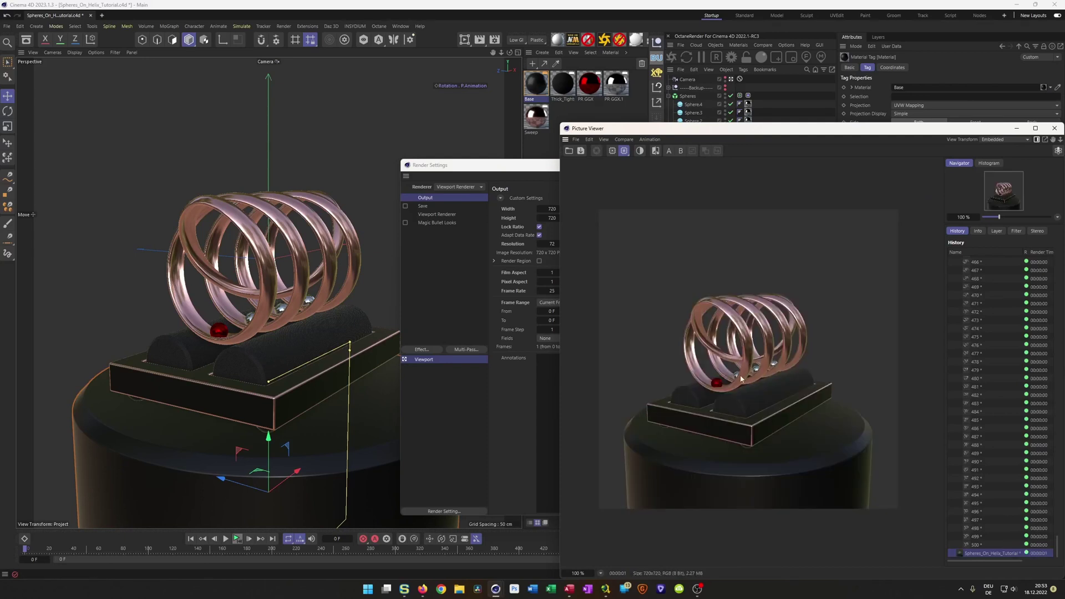
- Set the output width to 1080 pixels, render a test frame and close the Picture Viewer
click(554, 209)
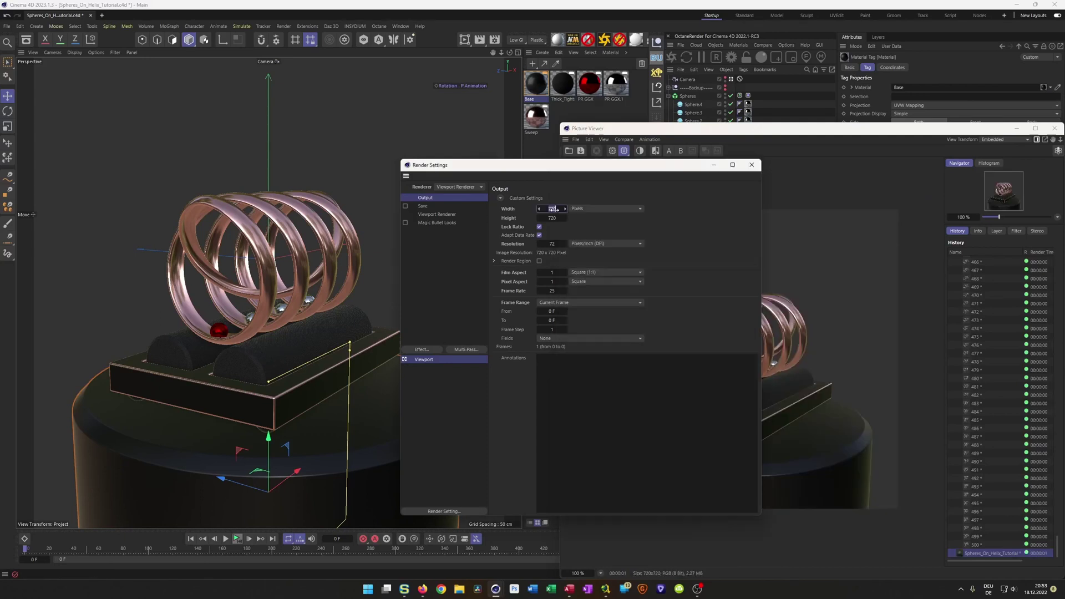
text(1080)
key(Return)
key(shift+r)
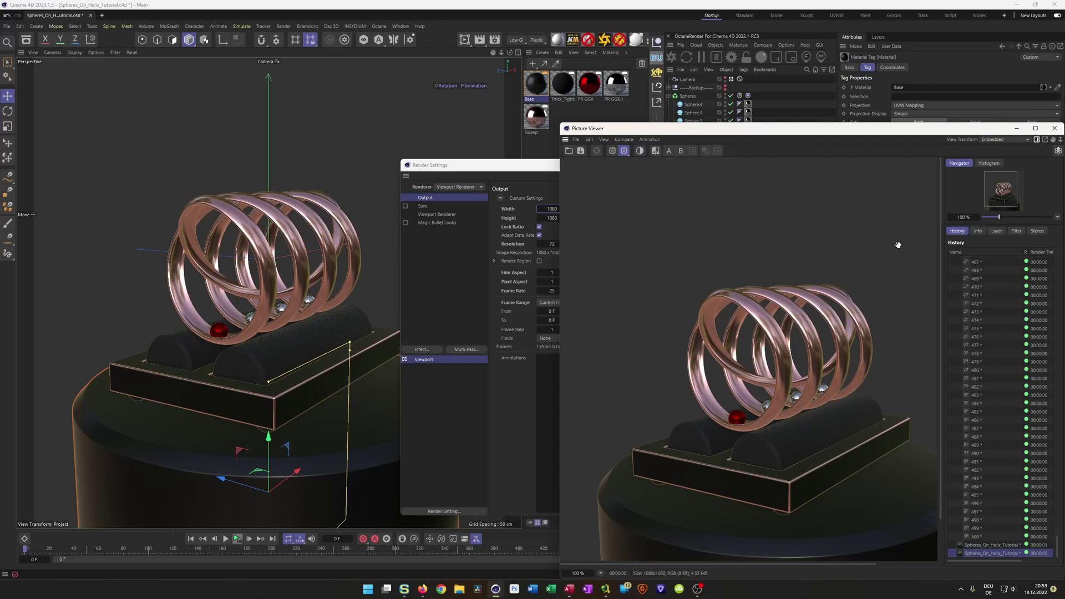
click(1055, 129)
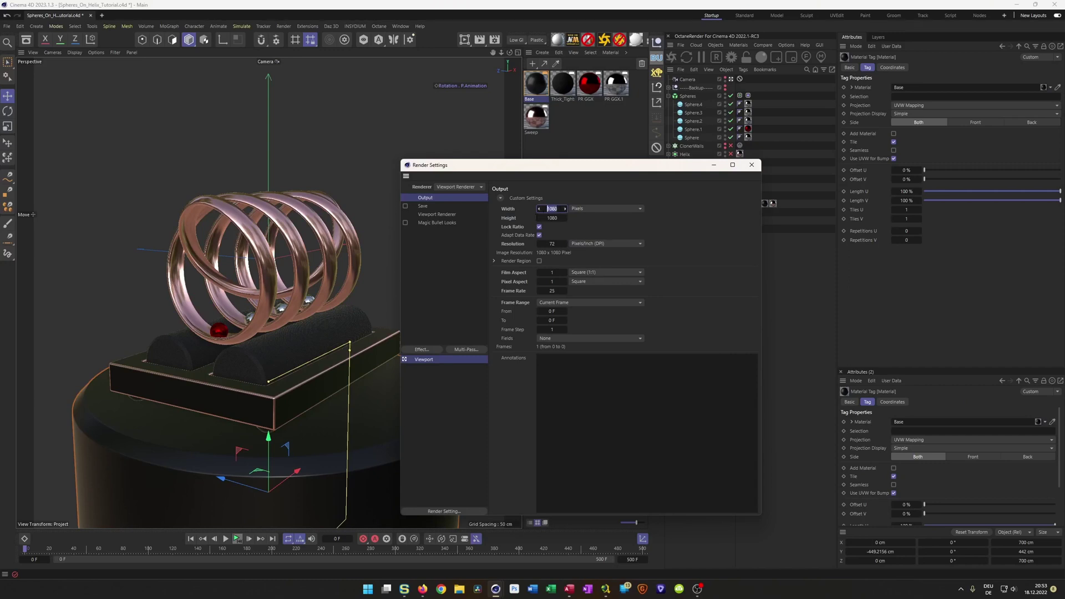
- Set the output width to 720 pixels and save the project
text(720)
key(Return)
key(ctrl+s)
- Add the Low GI and Mid GI render setting presets to the project
click(520, 40)
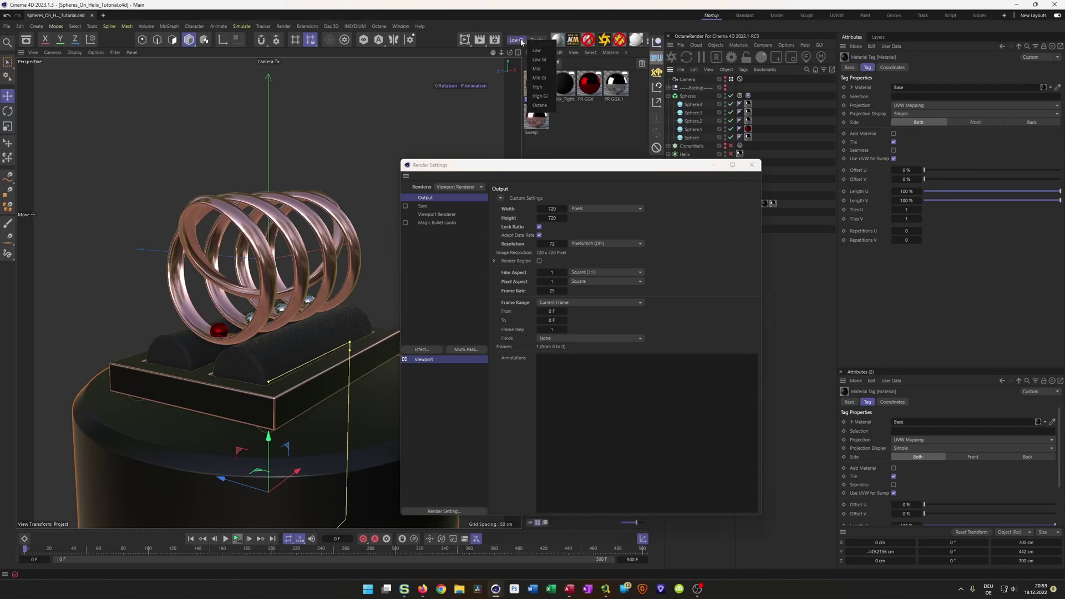
click(539, 59)
click(520, 40)
click(539, 78)
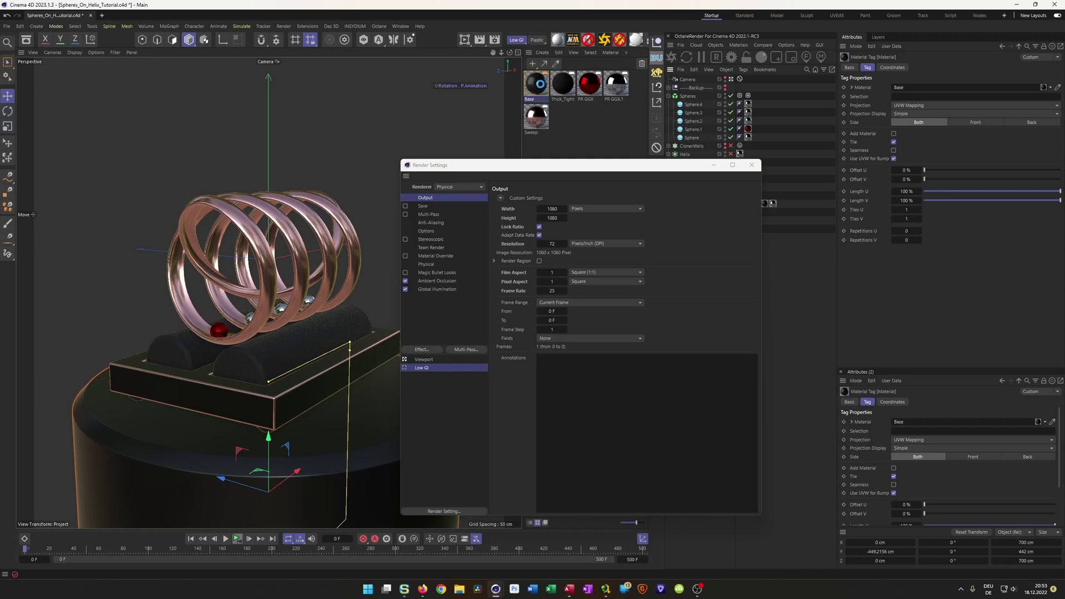
- Set the Low GI preset's output width to 720 pixels and close the render settings
click(421, 368)
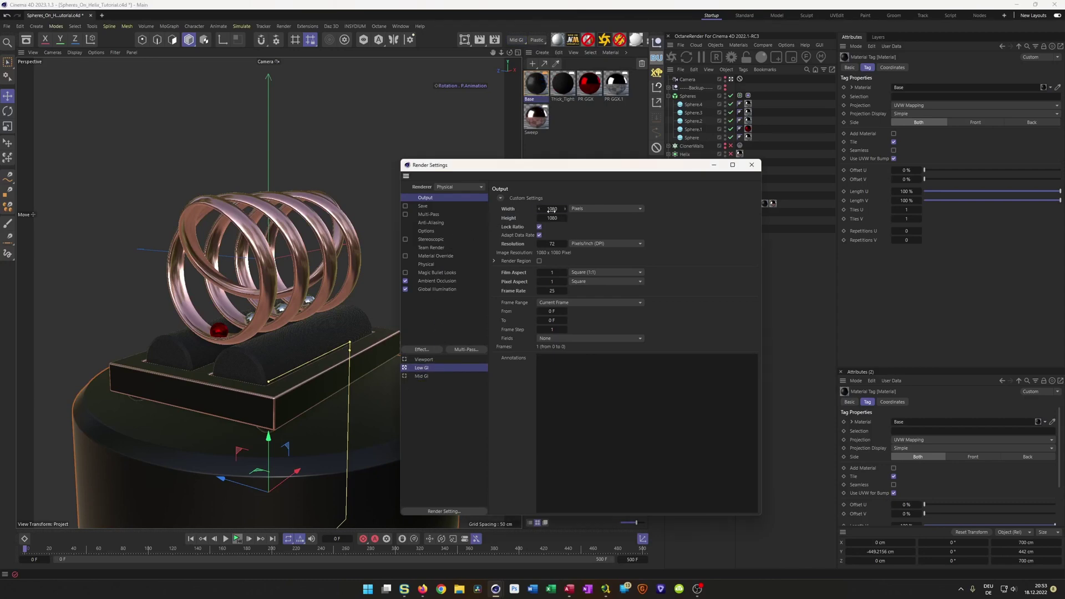
text(120)
key(Return)
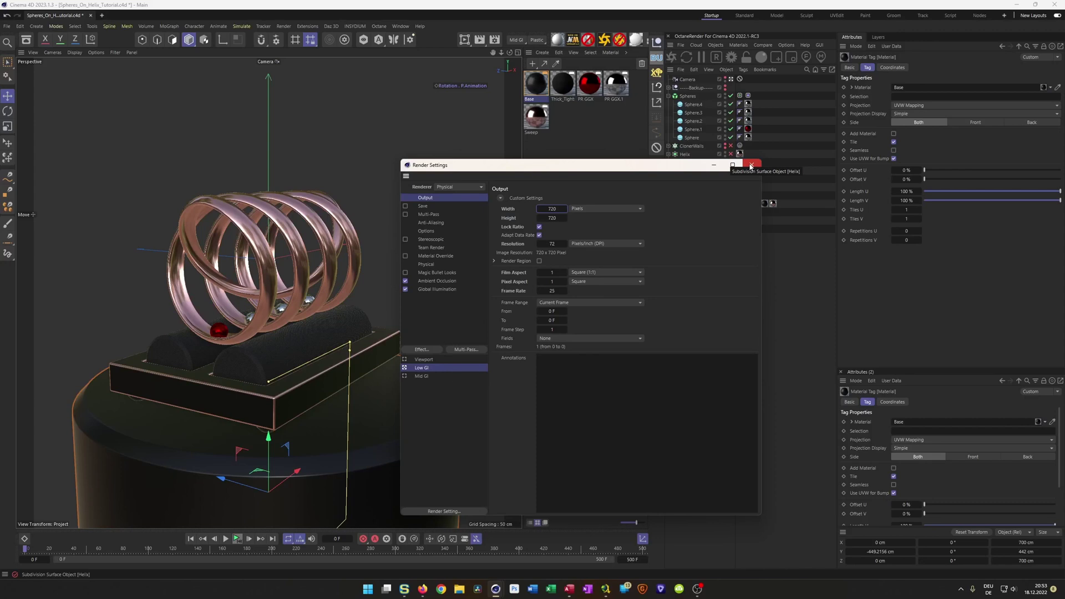
click(752, 165)
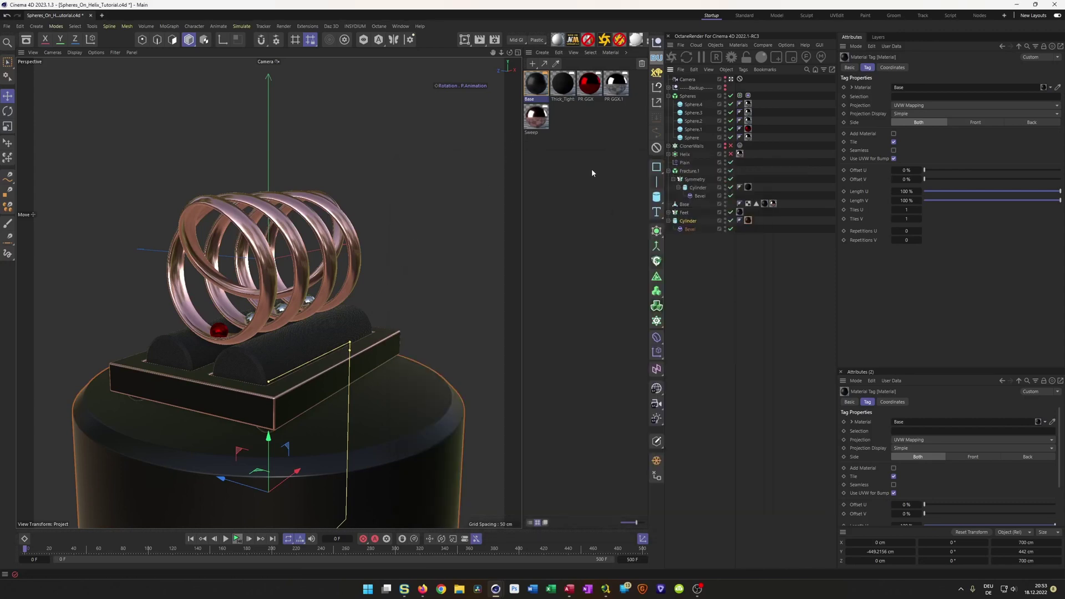
- Add the Nikomedias Scene Rig Ultimate and turn off its floor, floor editor visibility, floor reflection visibility and background
click(577, 43)
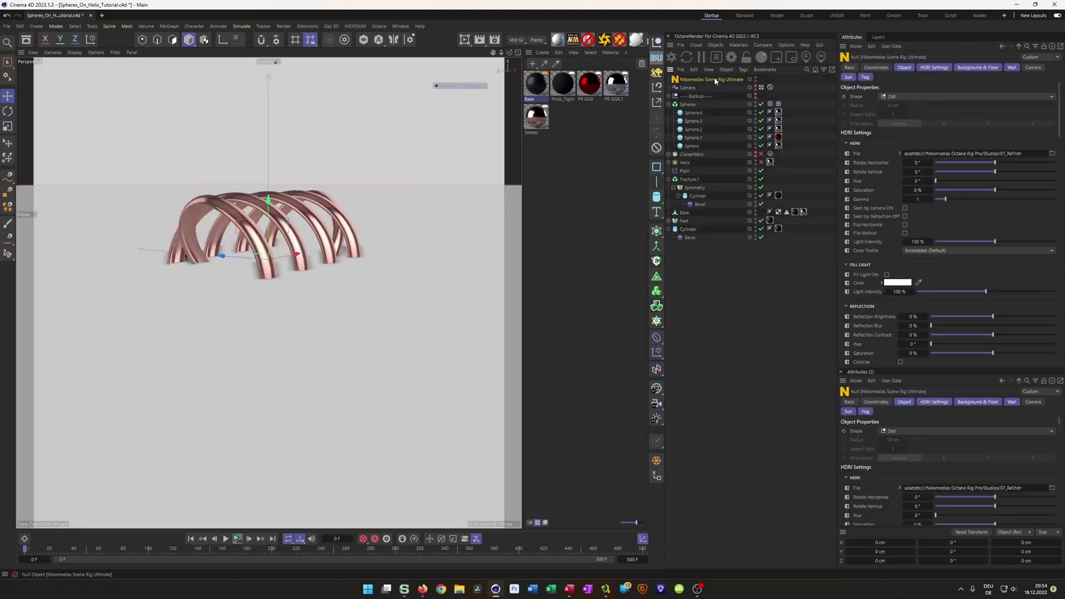
click(964, 69)
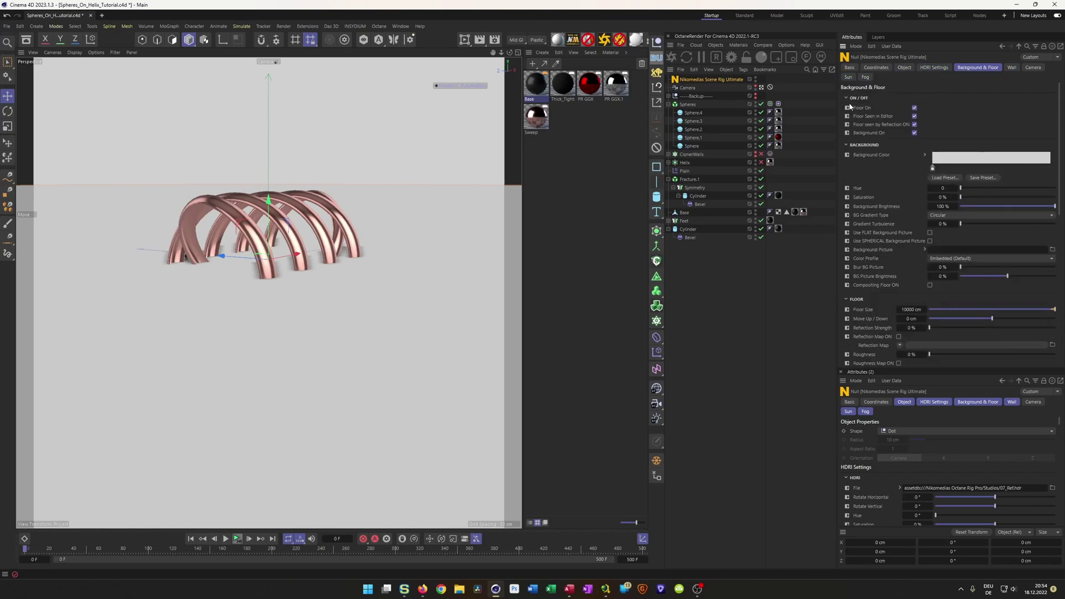
click(914, 108)
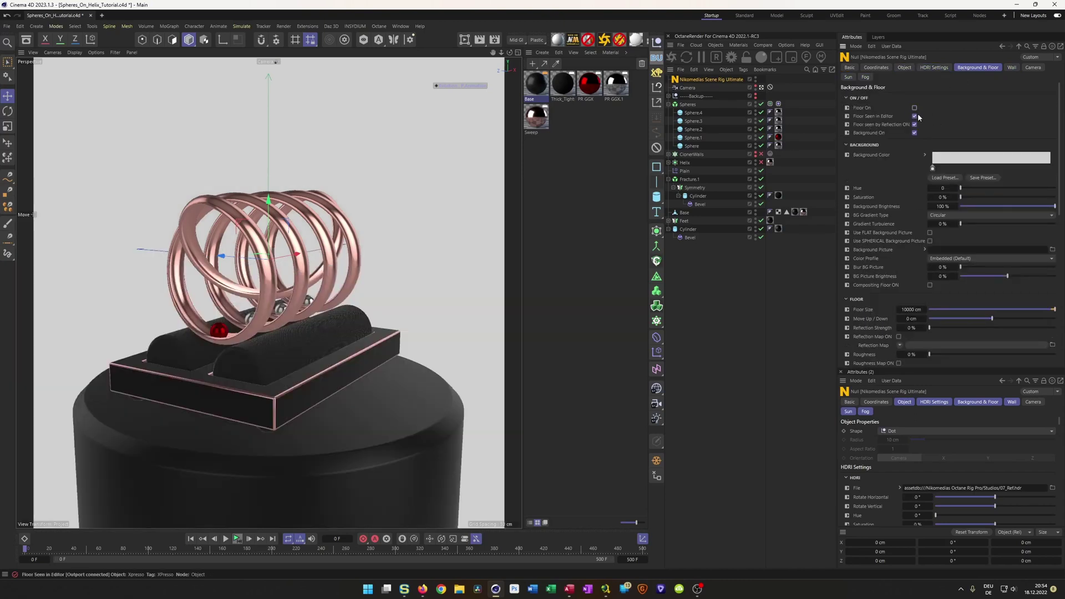
click(915, 117)
click(915, 125)
click(915, 133)
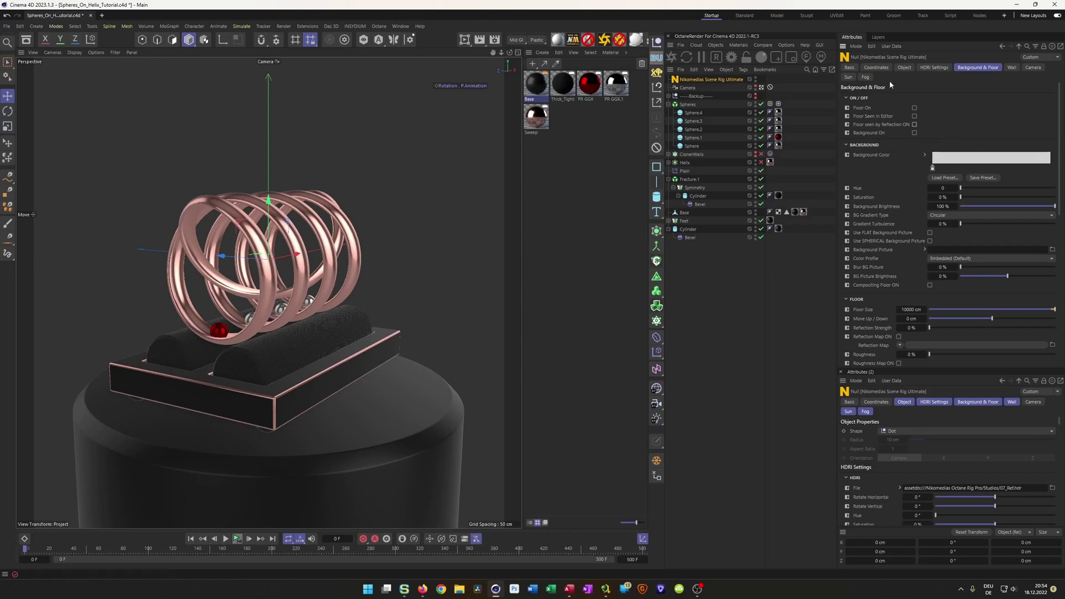
- Make the scene rig's HDRI seen by camera, set its horizontal rotation to 32°, and save the project
click(933, 69)
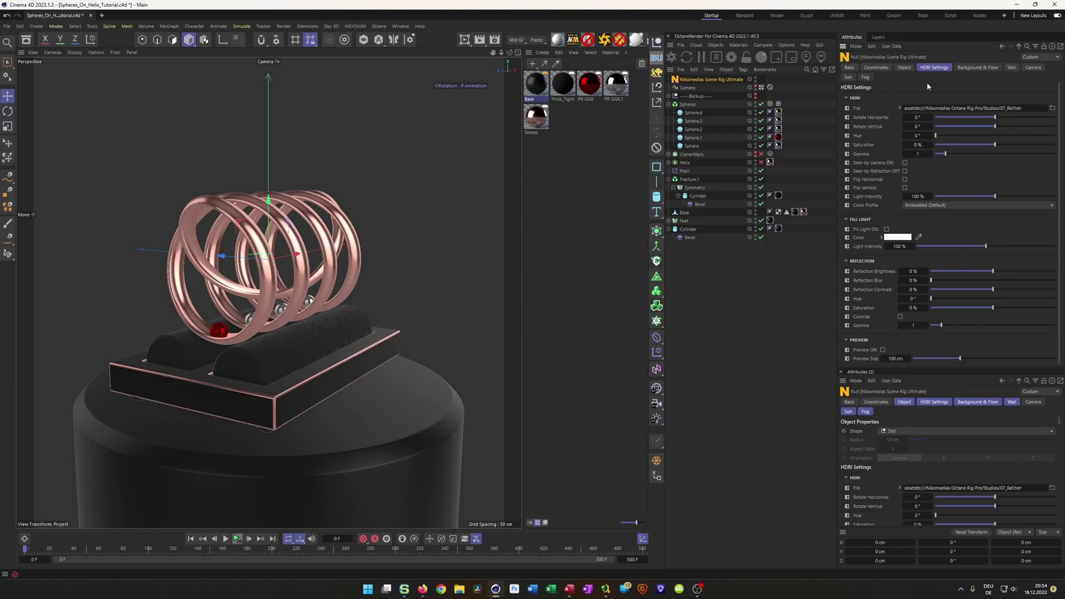
click(905, 163)
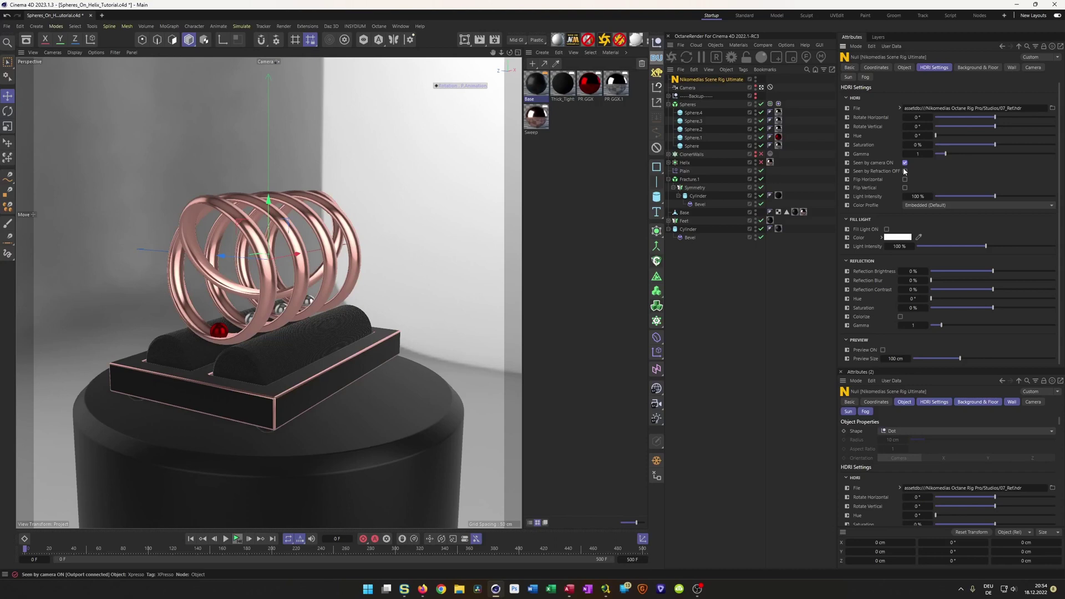
drag(994, 122, 1007, 118)
key(ctrl+s)
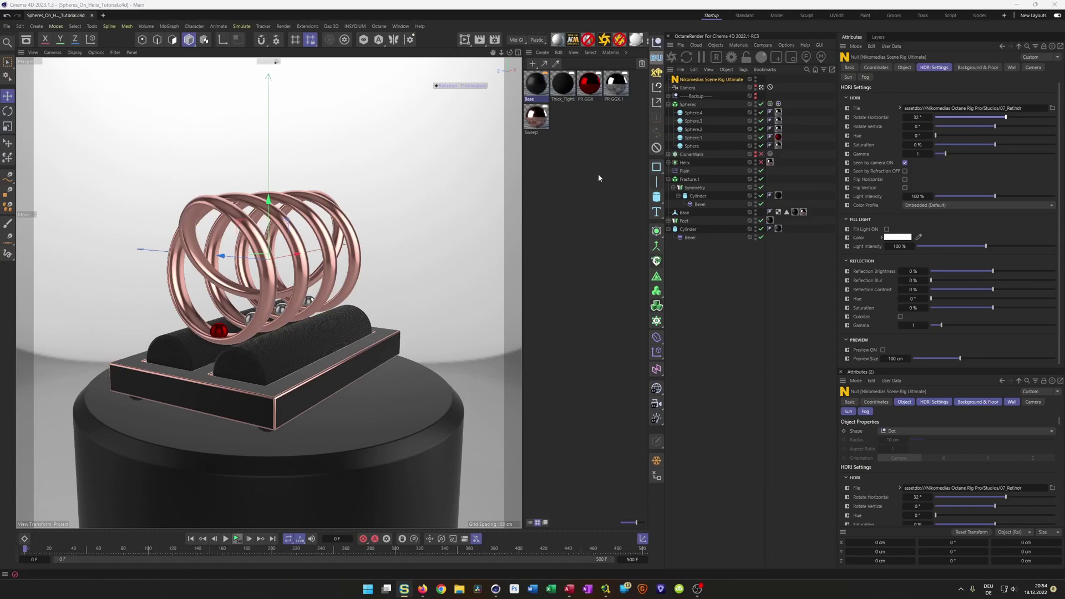
click(704, 82)
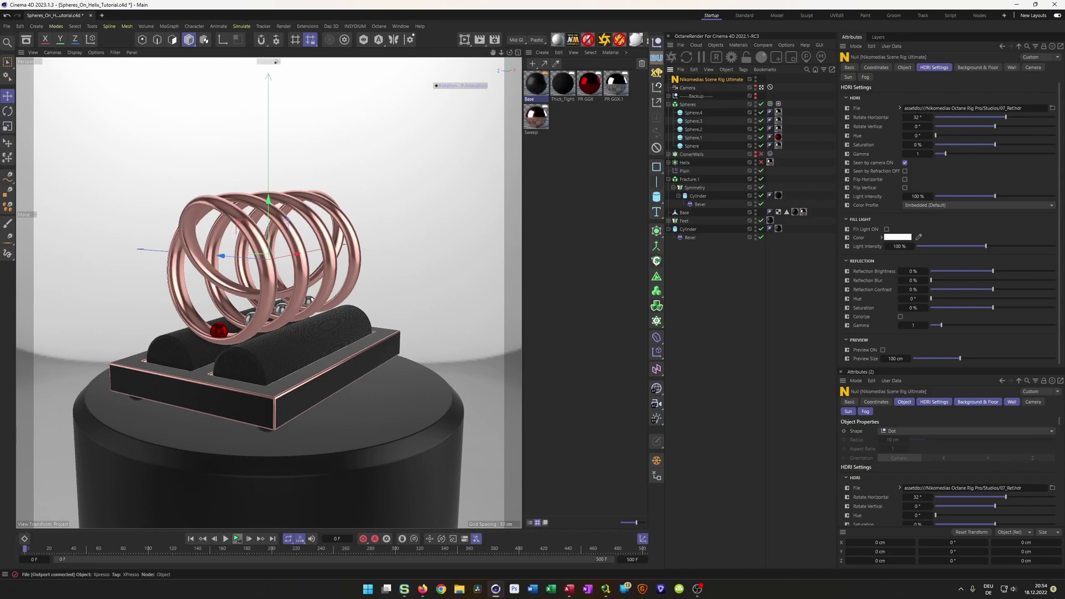
key(Print)
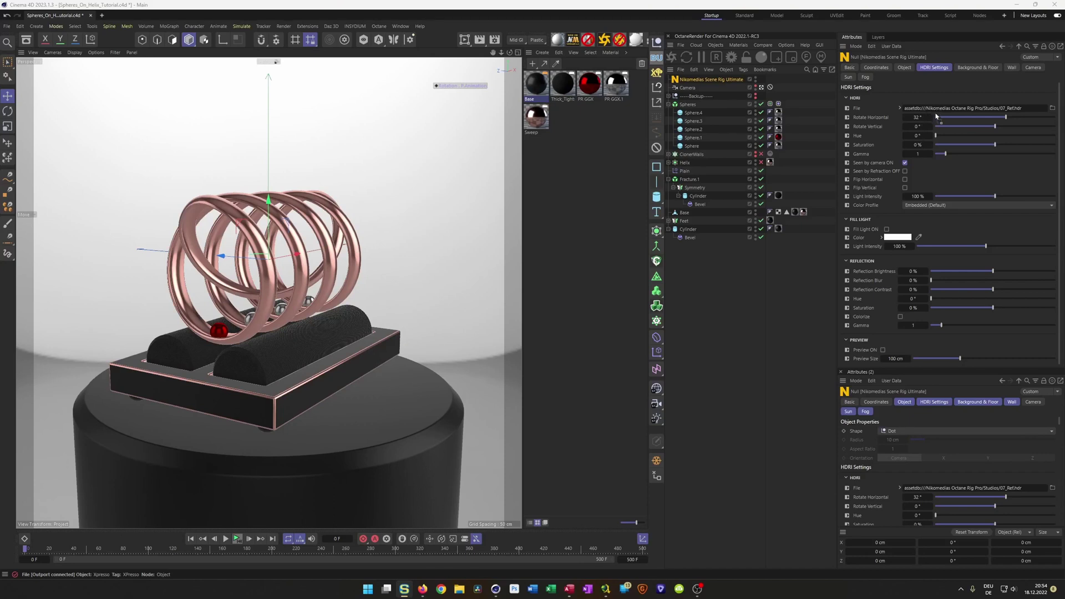
drag(941, 111, 939, 113)
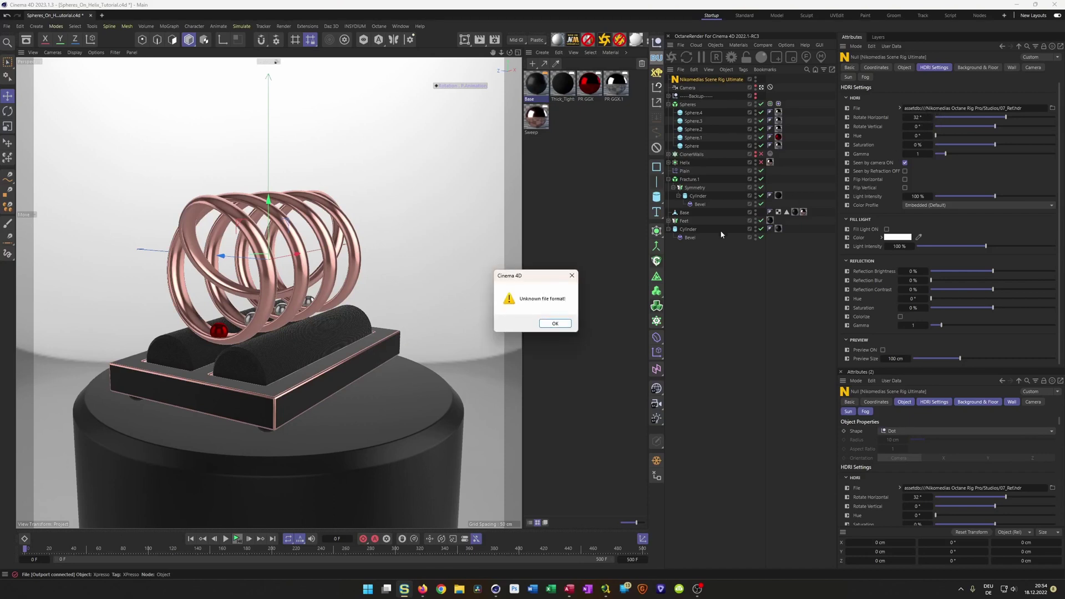
click(563, 322)
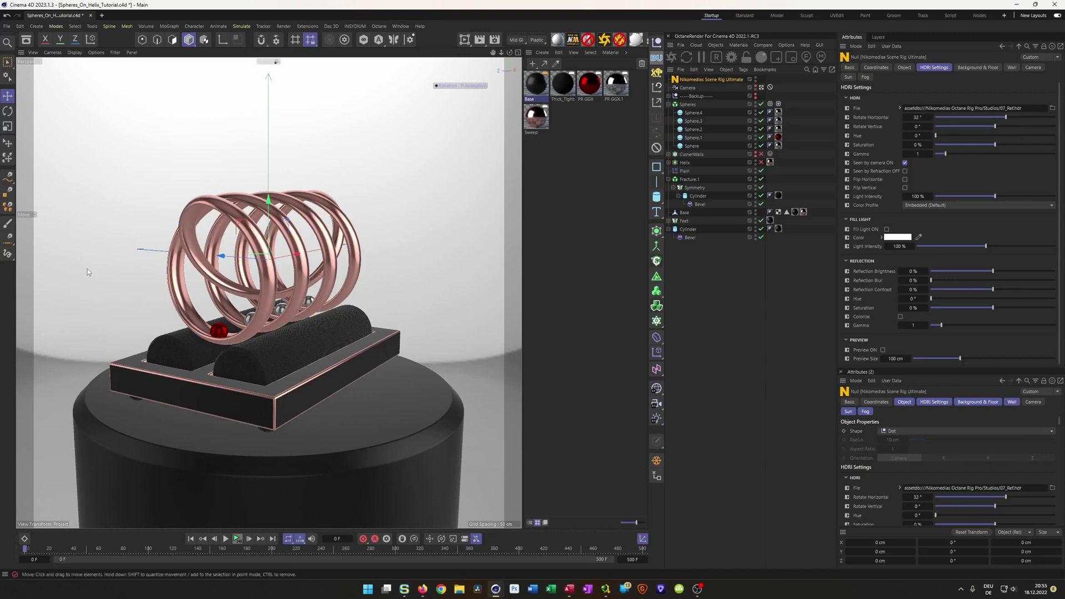
- Load brown_photostudio_02_8k.exr from the asset library's Indoor category as the scene rig's HDRI file, and close the asset browser
click(26, 40)
click(22, 295)
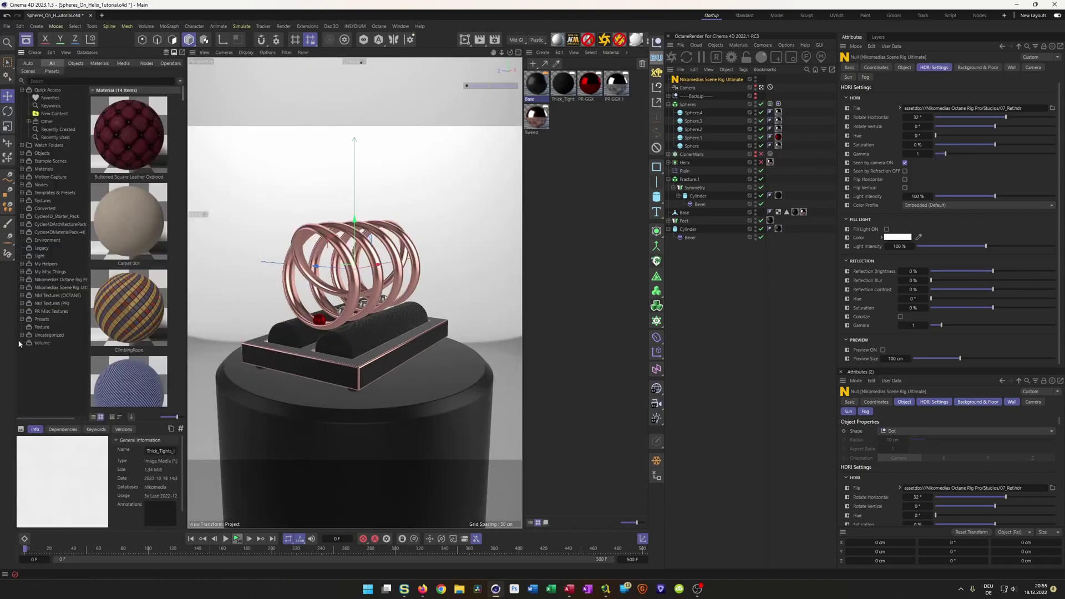
click(21, 335)
click(38, 342)
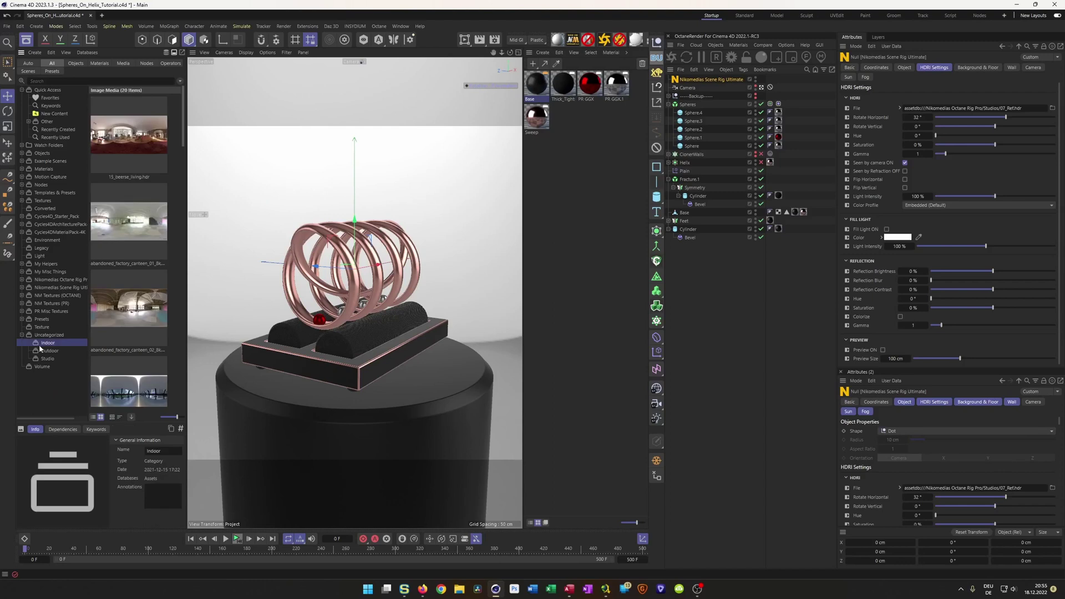
scroll(135, 327, down, 3)
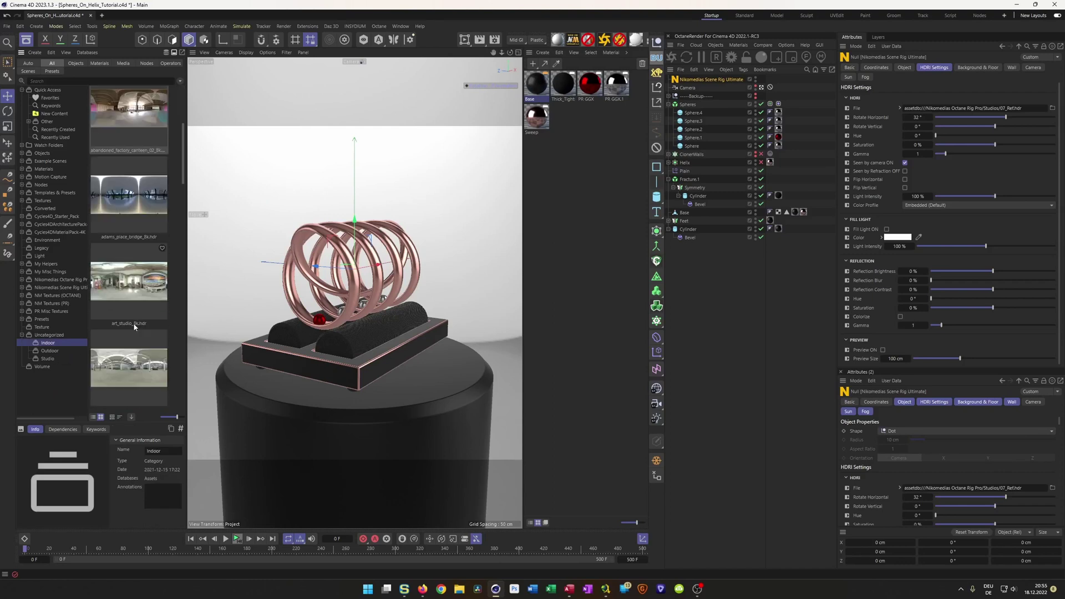
scroll(133, 323, down, 3)
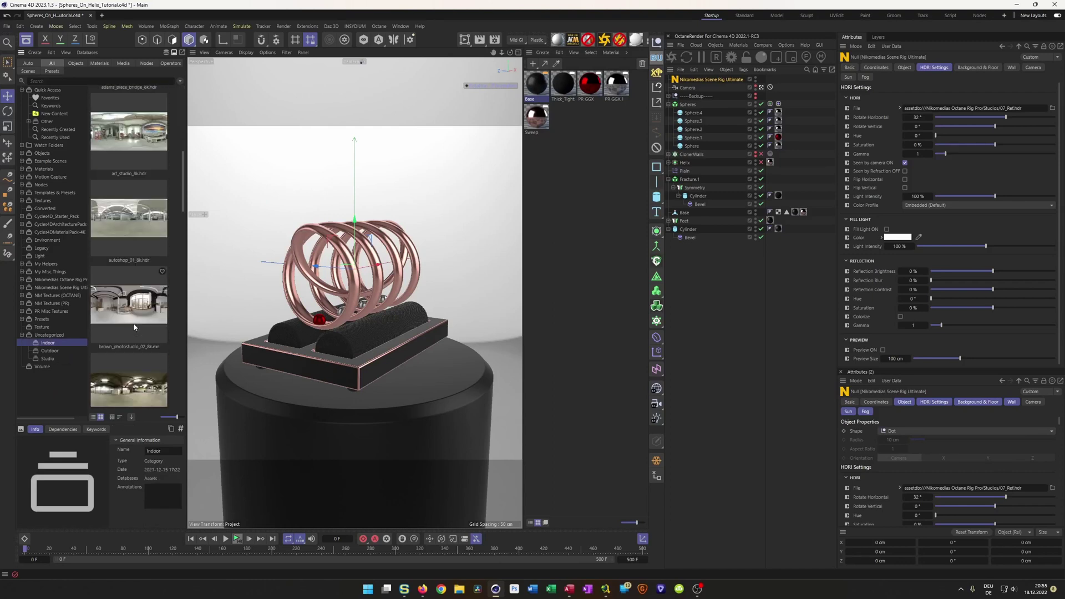
click(134, 326)
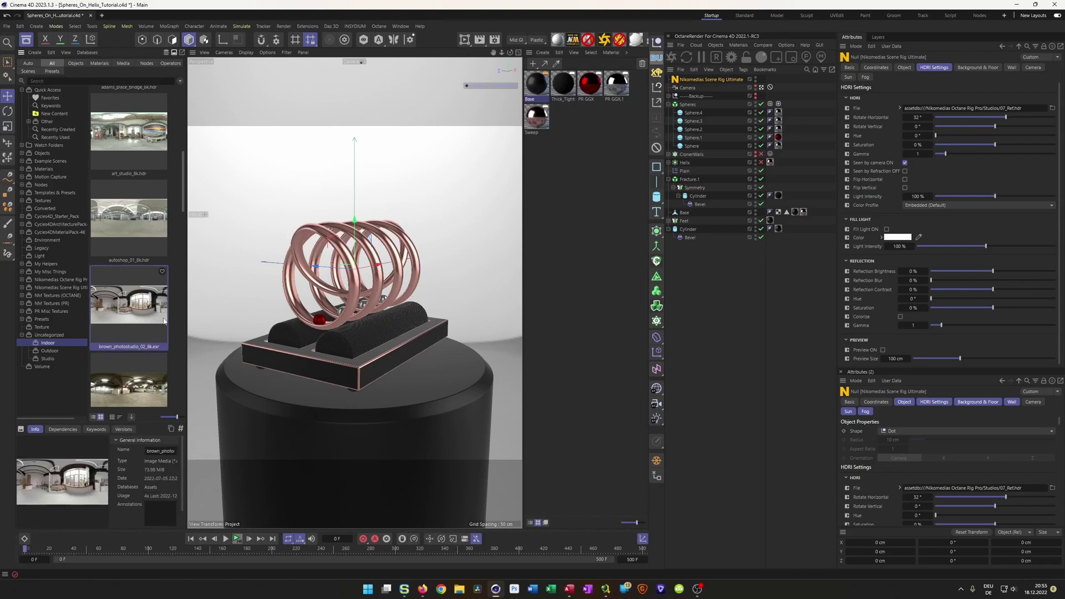
drag(115, 304, 920, 112)
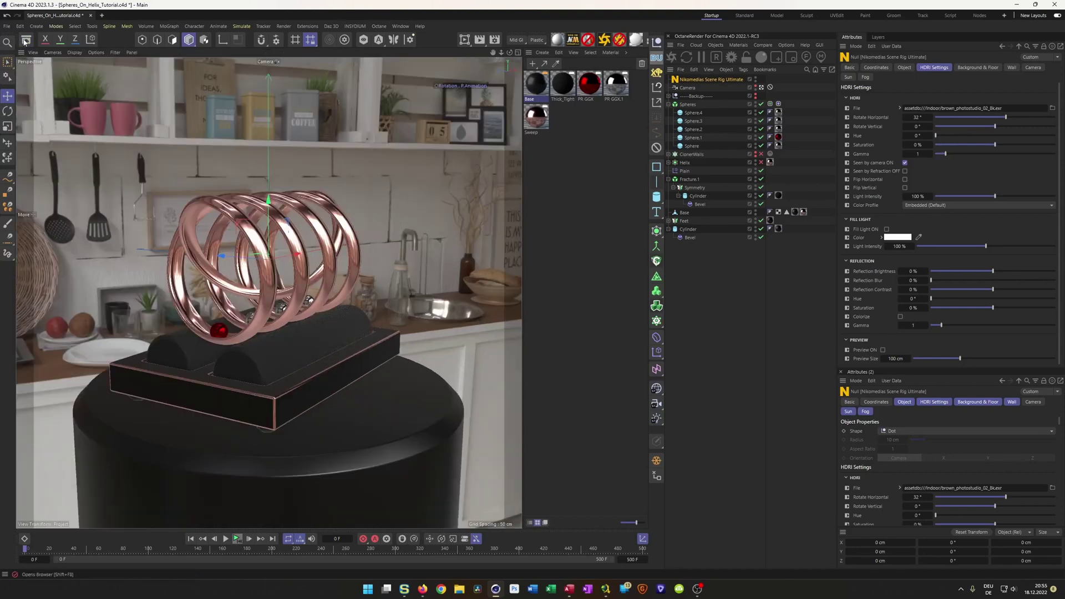
click(25, 41)
- Rotate the HDRI horizontally to 142°, compare the background with the reference video in the browser, and save the project
drag(1006, 119, 1044, 127)
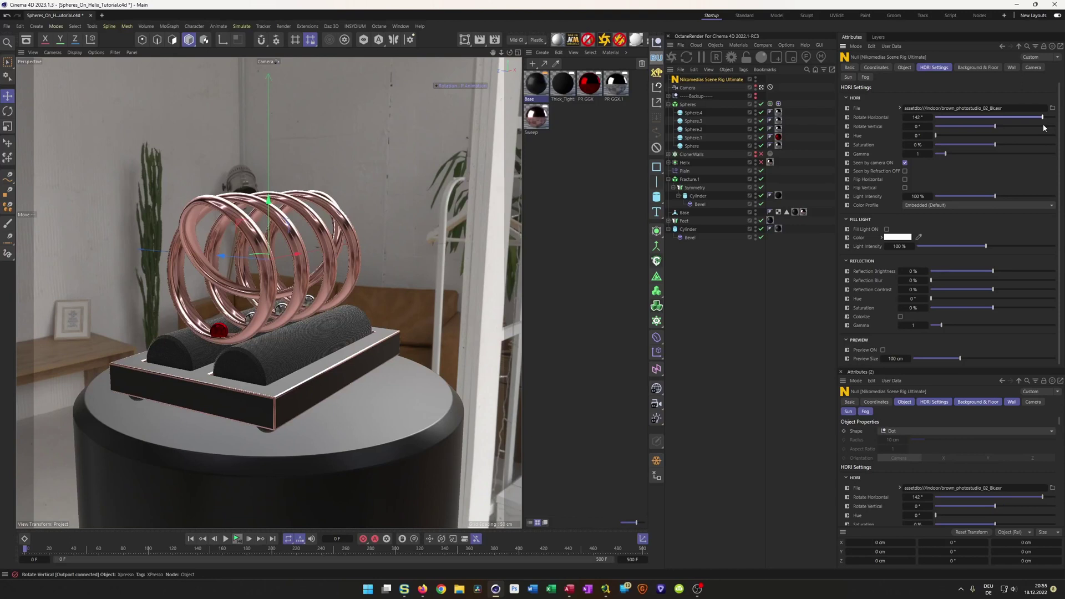
click(427, 587)
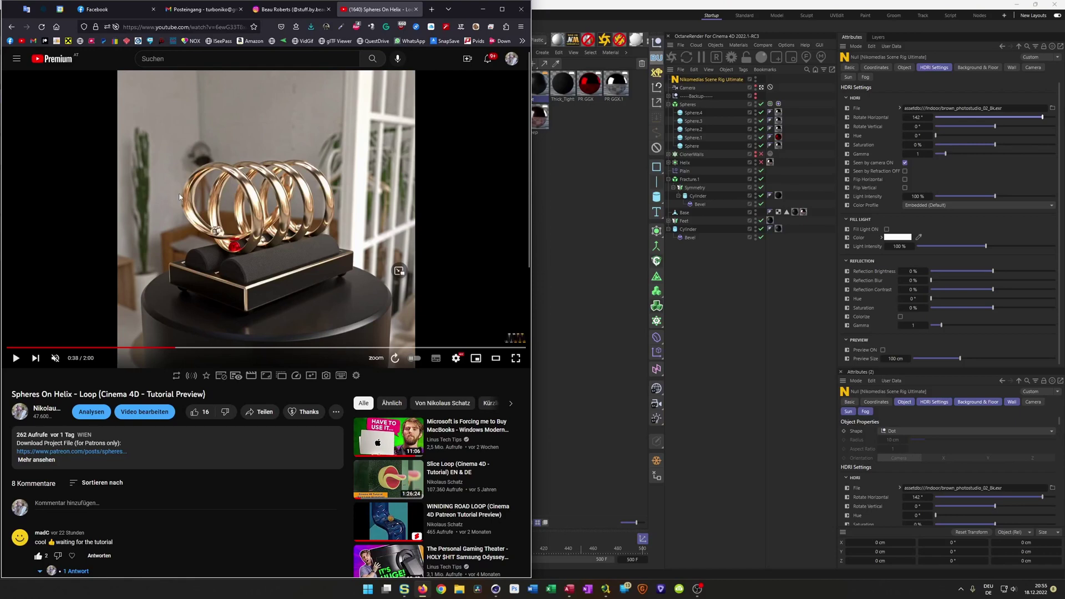
click(643, 9)
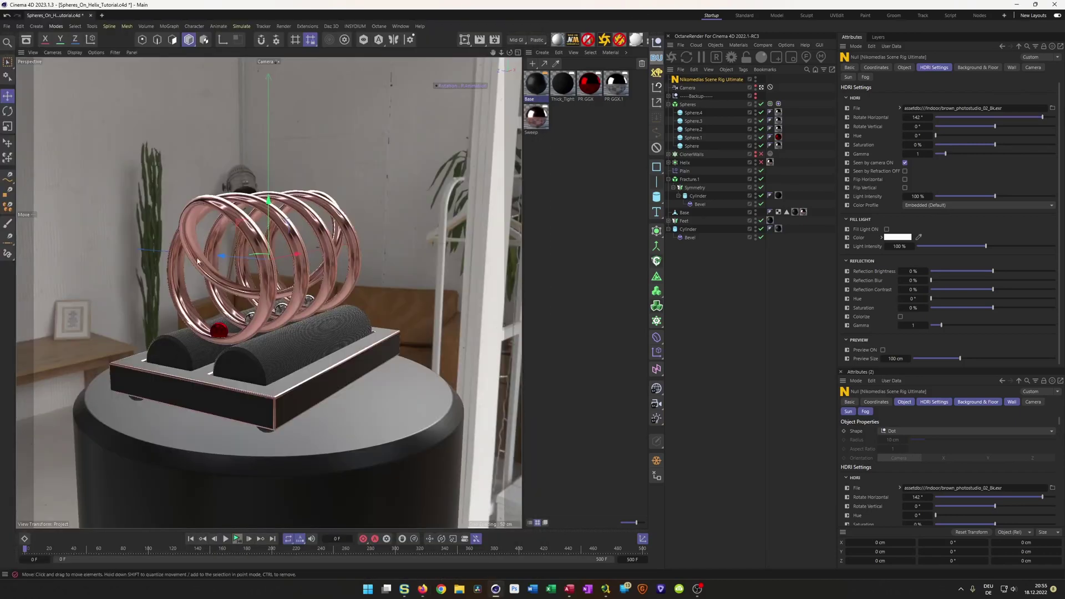
key(ctrl+s)
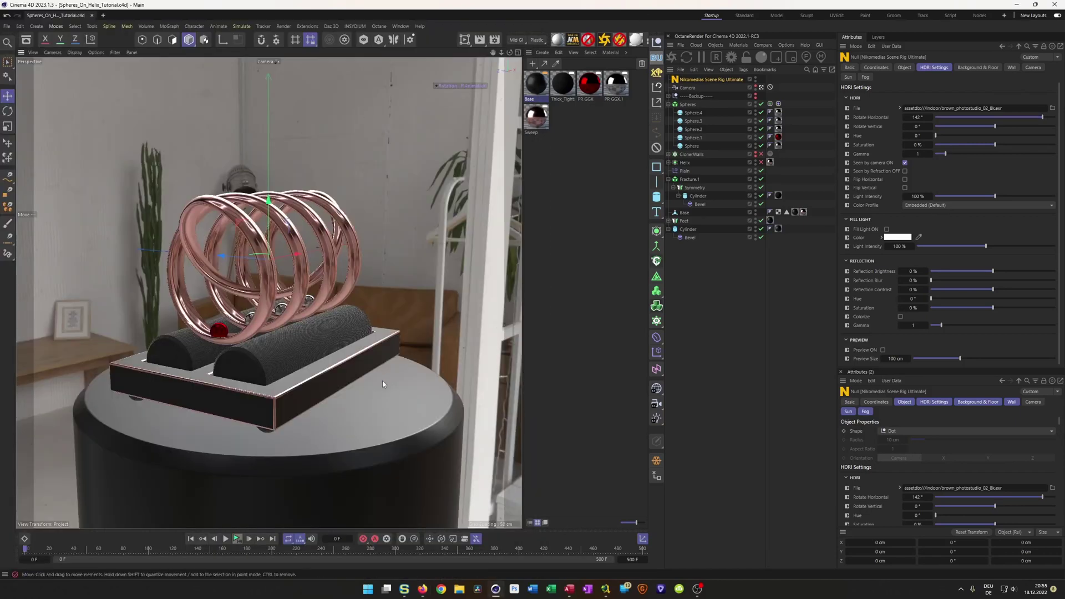
- Start the interactive render region and enlarge it to cover nearly the whole camera view
click(465, 42)
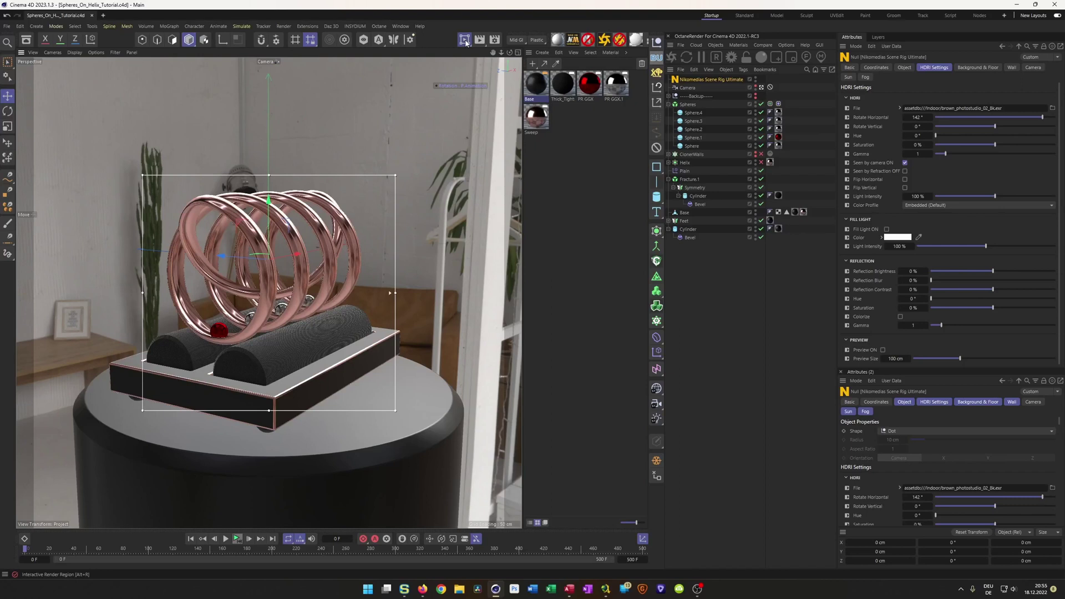
drag(157, 177, 47, 100)
drag(395, 411, 501, 502)
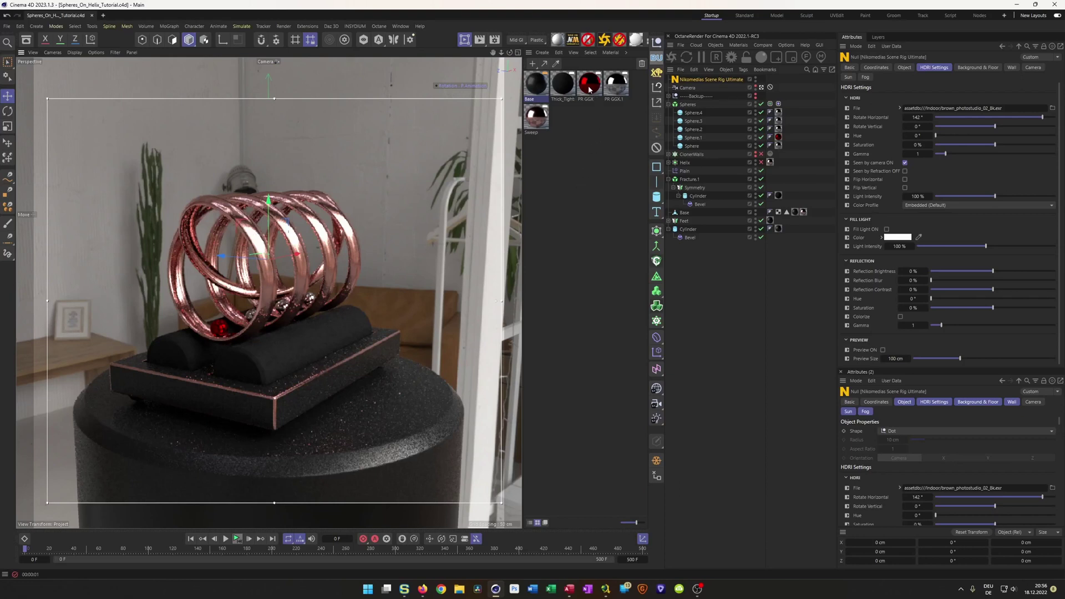
- Lower the Sweep material's reflectance layer color saturation to 4%, turn off the interactive render region, and save the project
click(537, 116)
double_click(536, 116)
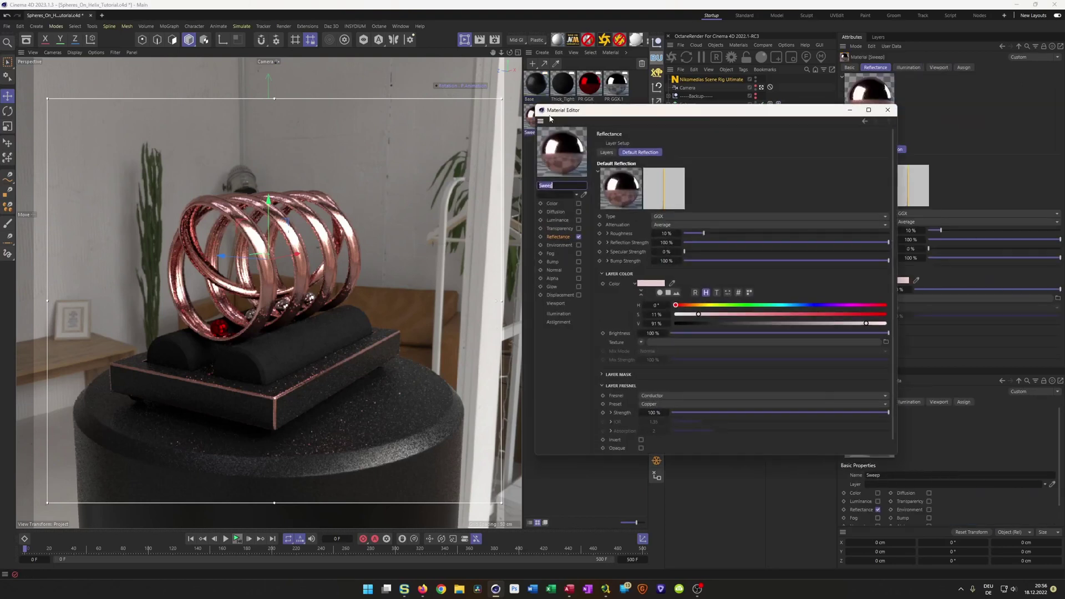
drag(699, 320, 684, 317)
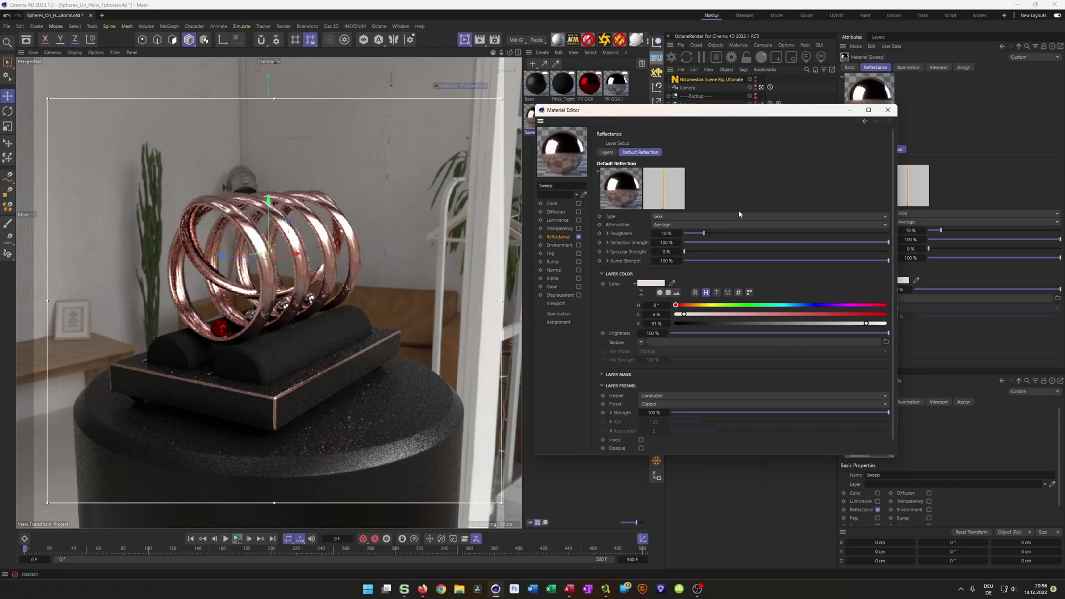
click(888, 110)
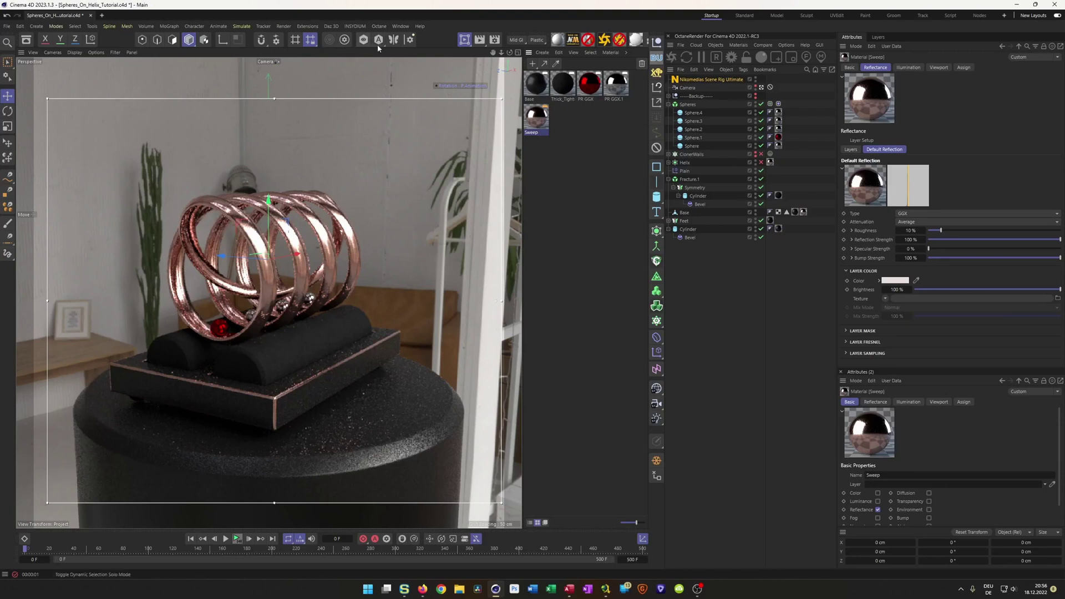
click(466, 39)
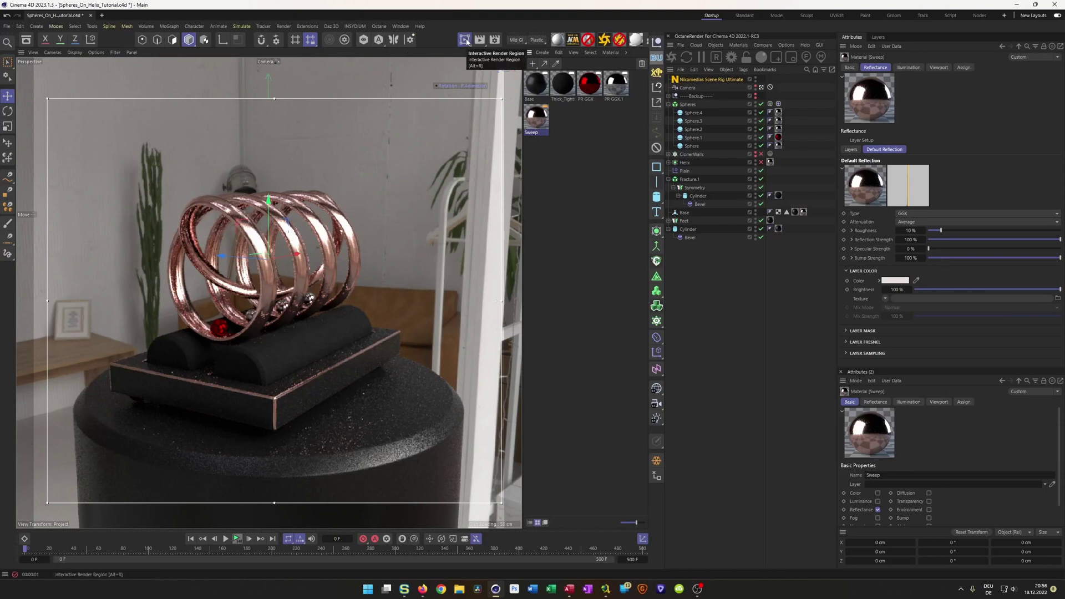
key(ctrl+s)
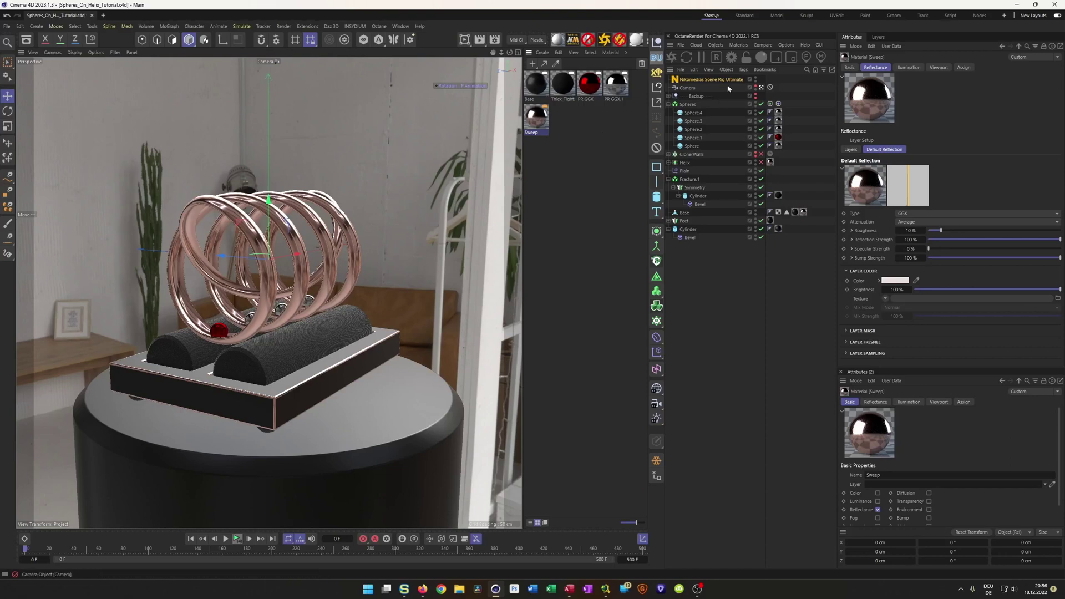
- Set the Camera object's focus distance by picking a point on the helix rings in the view
click(691, 88)
click(904, 68)
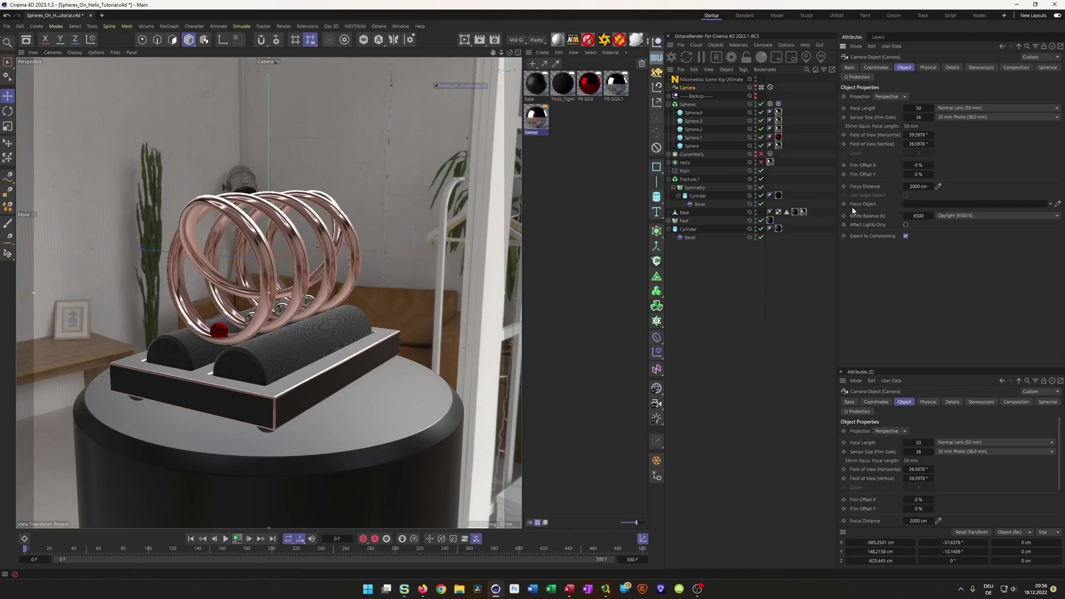
click(937, 187)
click(294, 251)
- Set the camera's physical F-Stop to 1 and turn on the viewport's Depth of Field effect
click(928, 67)
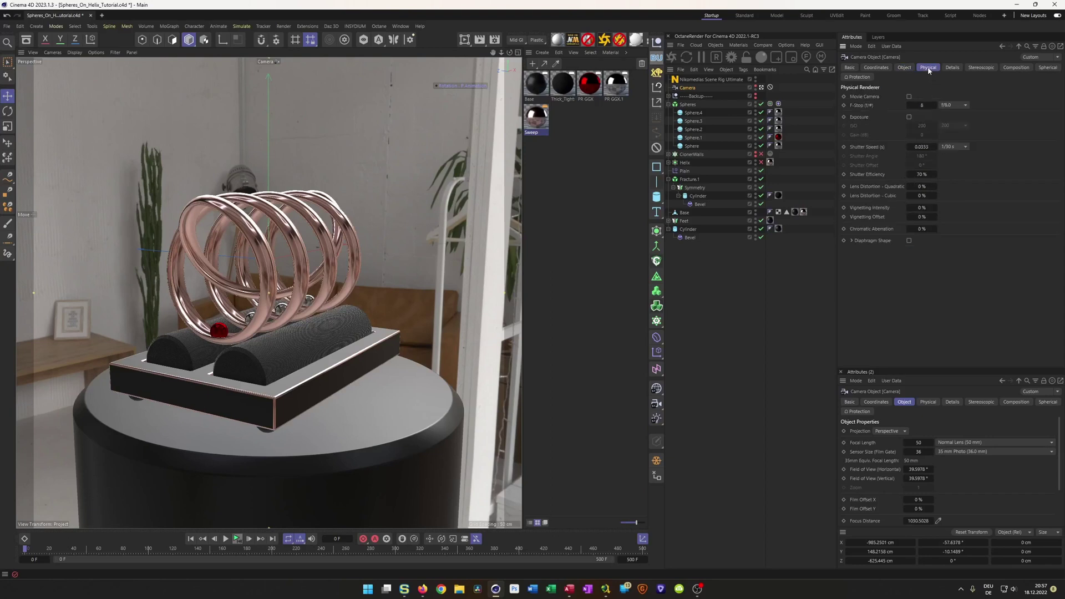
click(923, 105)
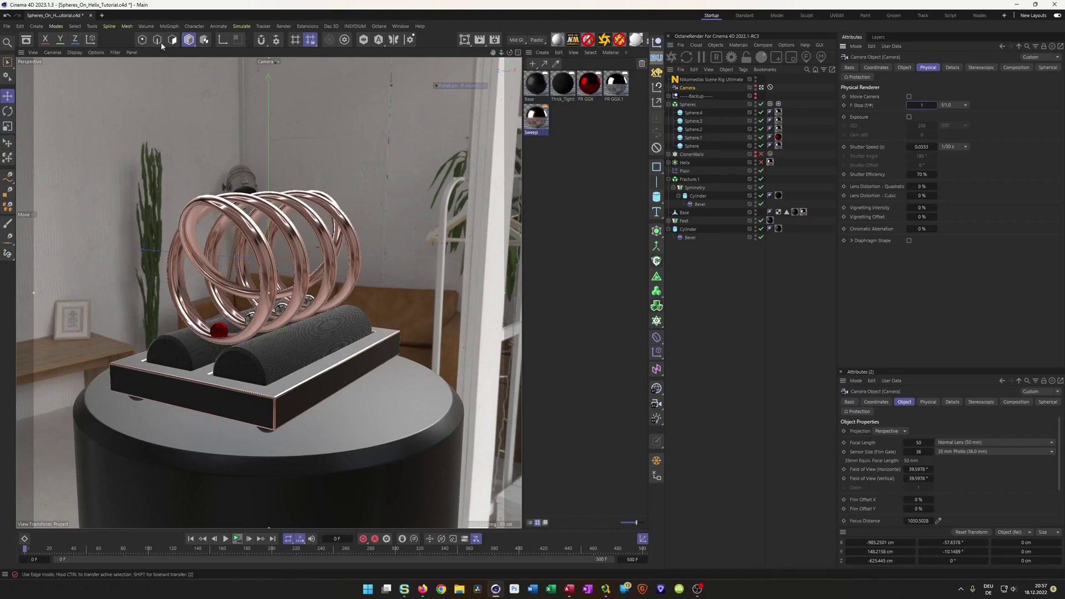
click(97, 53)
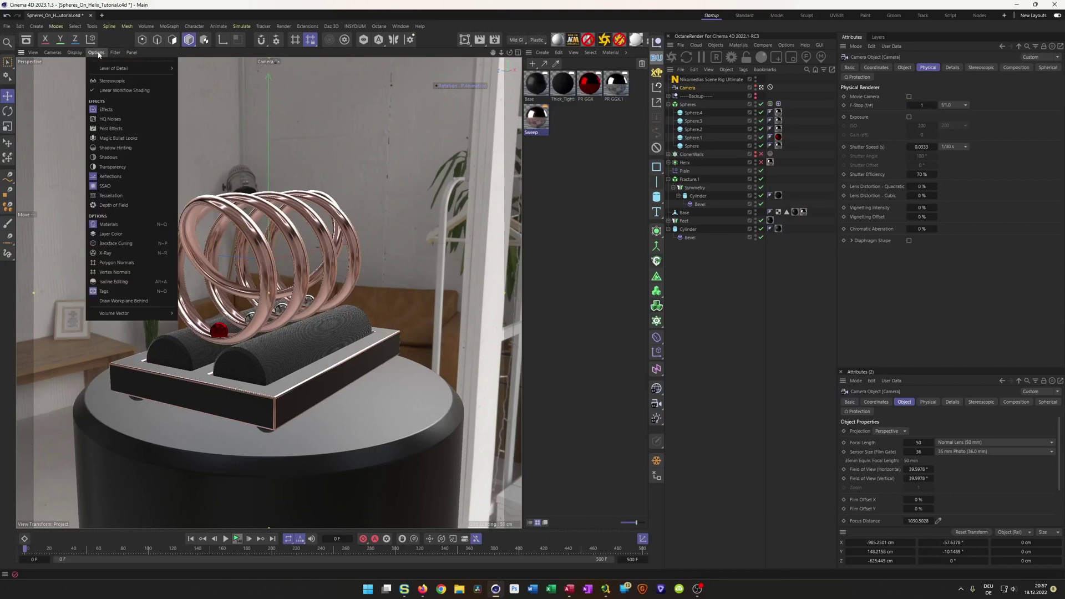
click(108, 206)
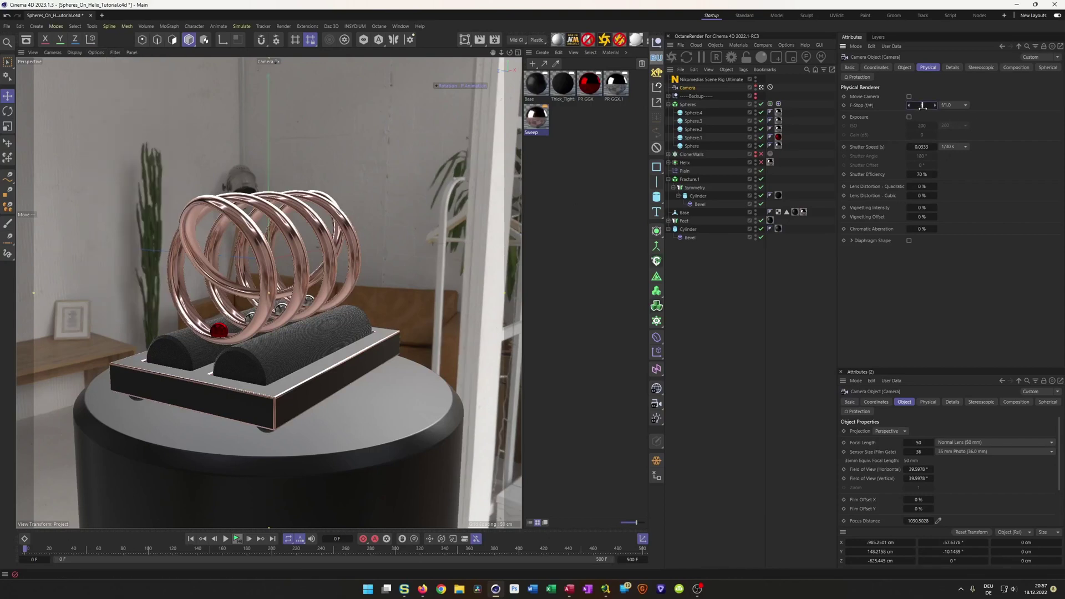
- Set the camera's F-Stop to 0.5 and save the project
key(Return)
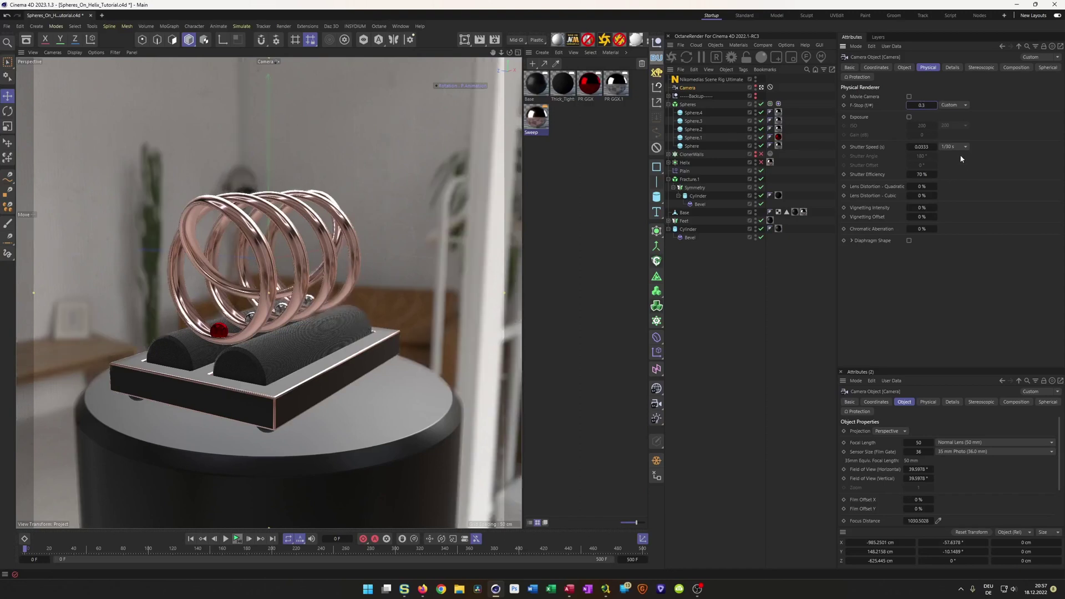
double_click(920, 107)
text(,5)
key(Return)
key(ctrl+s)
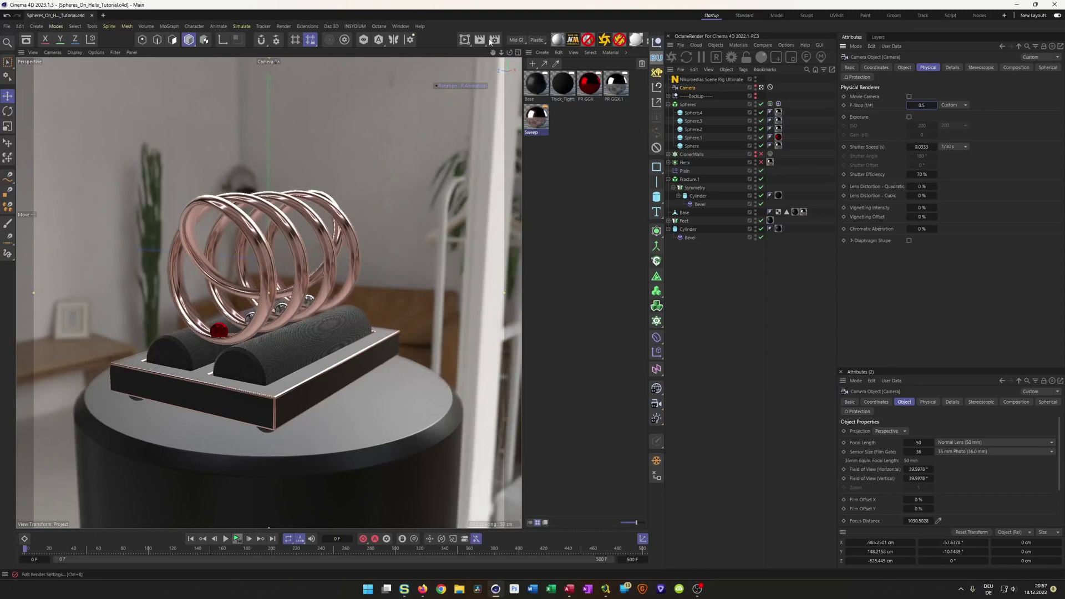
- Check the interactive render, turn it off, enable Depth Of Field in the Low GI preset's Physical settings, and close the render settings
click(464, 40)
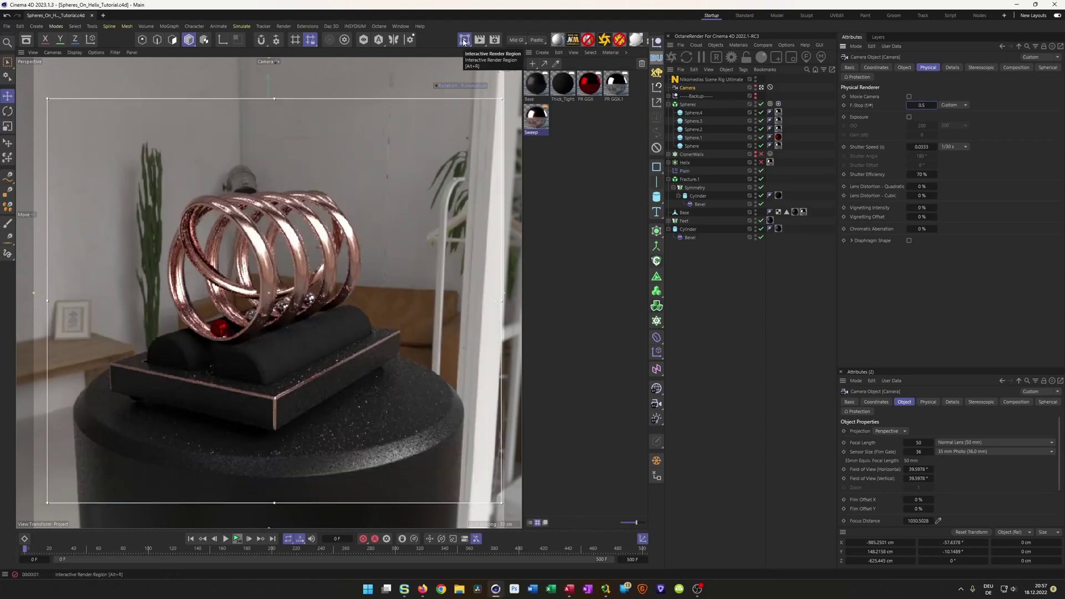
click(464, 39)
click(493, 40)
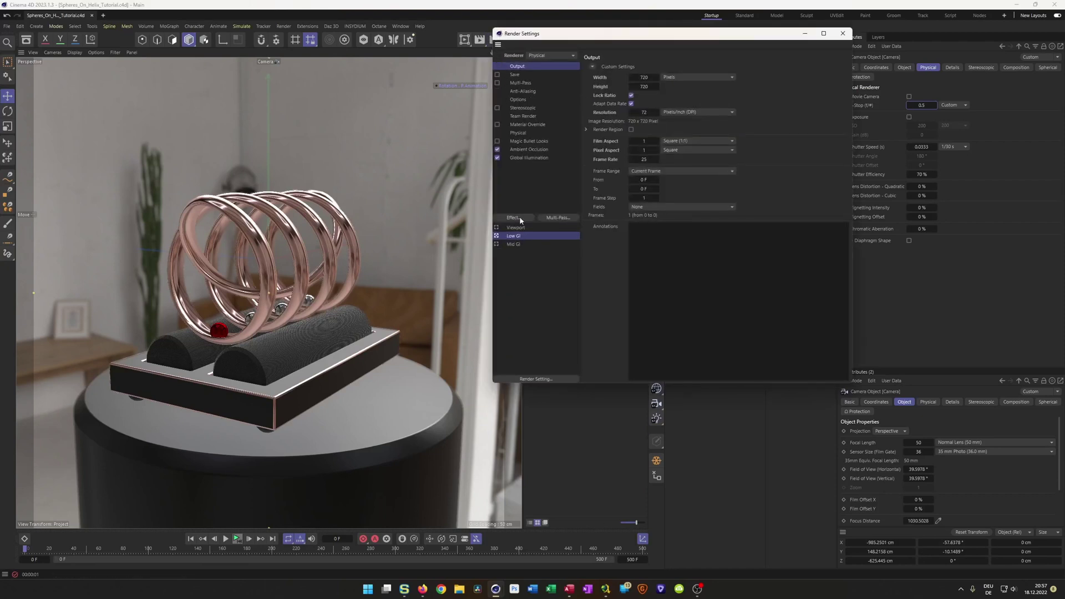
click(517, 133)
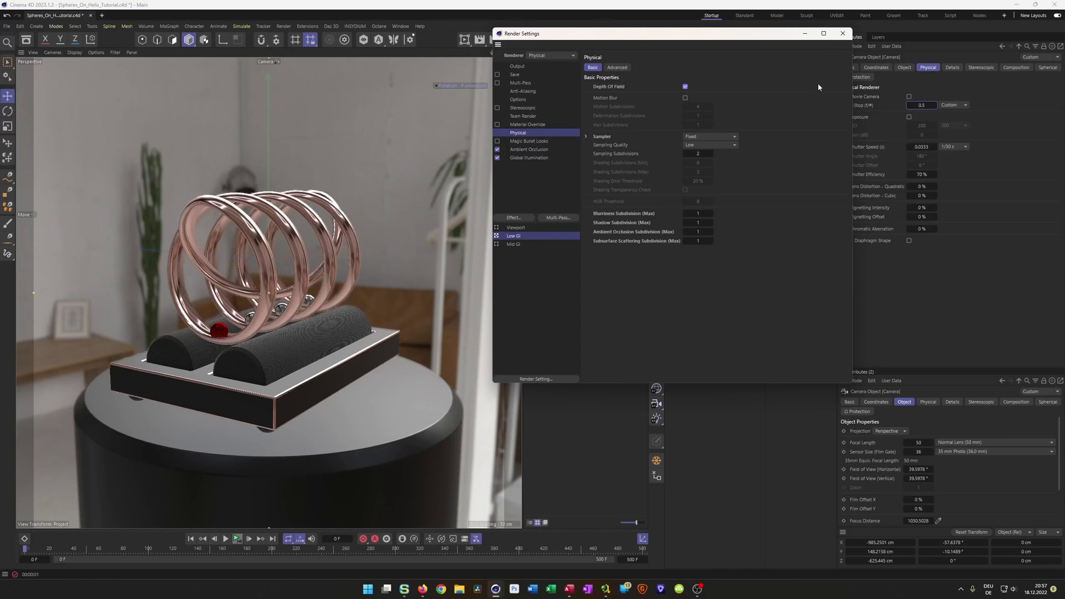
click(842, 33)
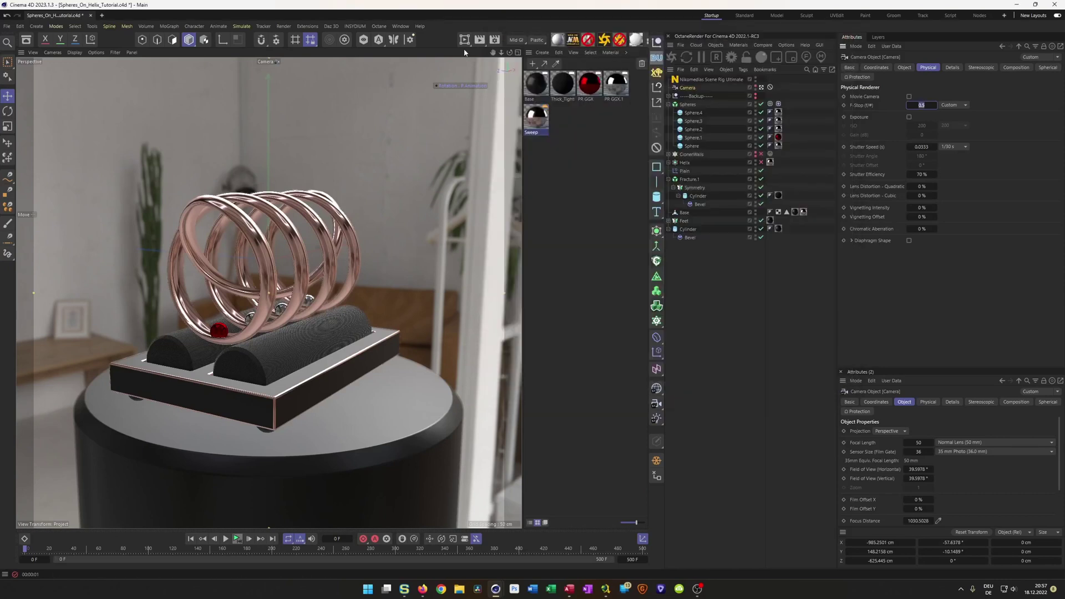
- Preview the scene with the interactive render, set the camera's F-Stop to 0.8, and turn the interactive render off
key(ctrl+r)
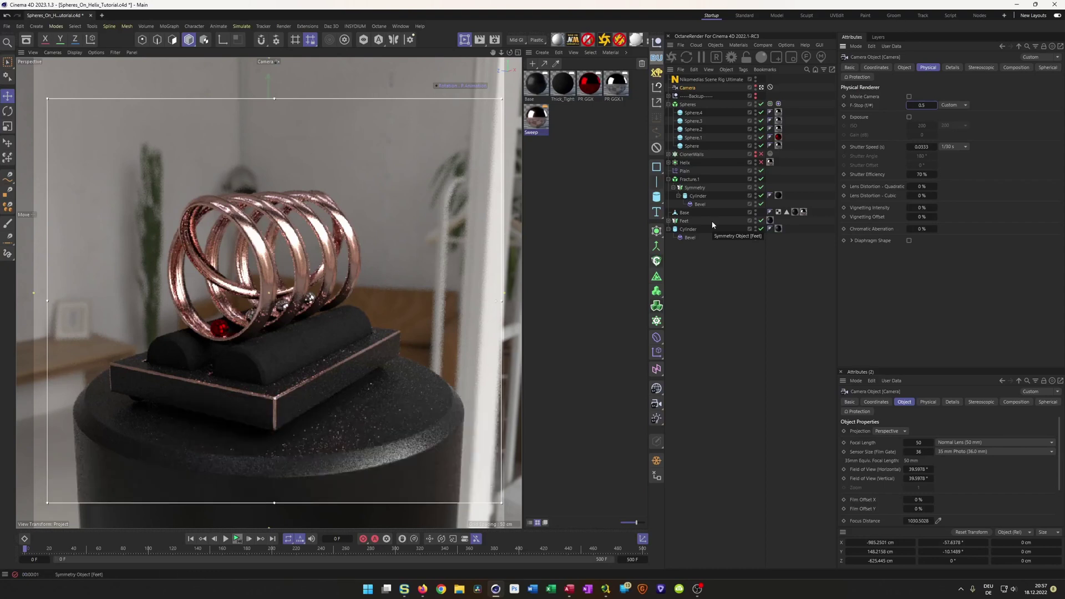
double_click(926, 105)
text(0.8)
key(Return)
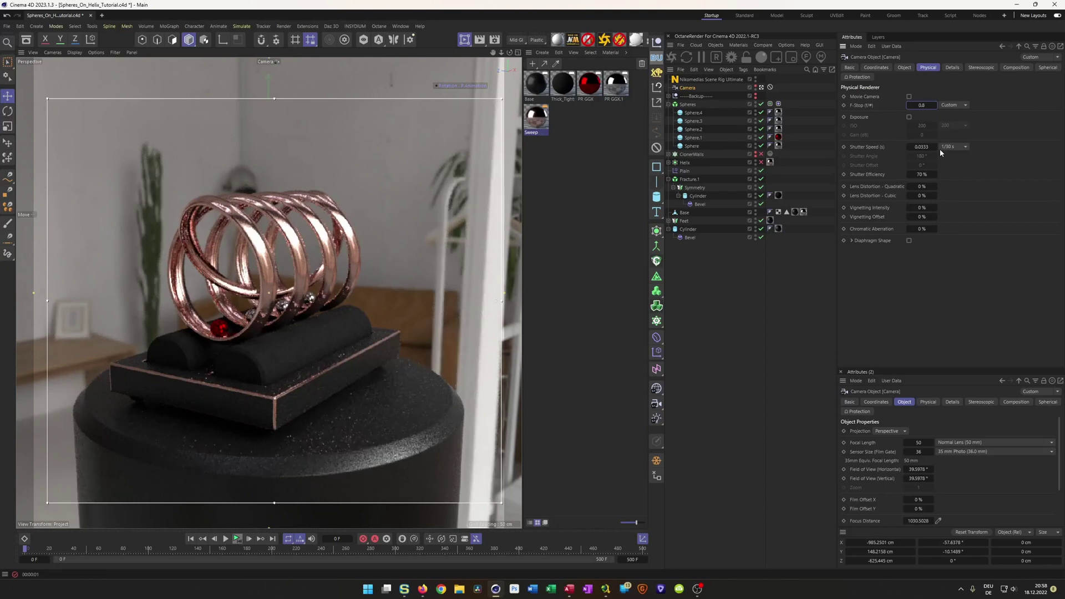
click(465, 40)
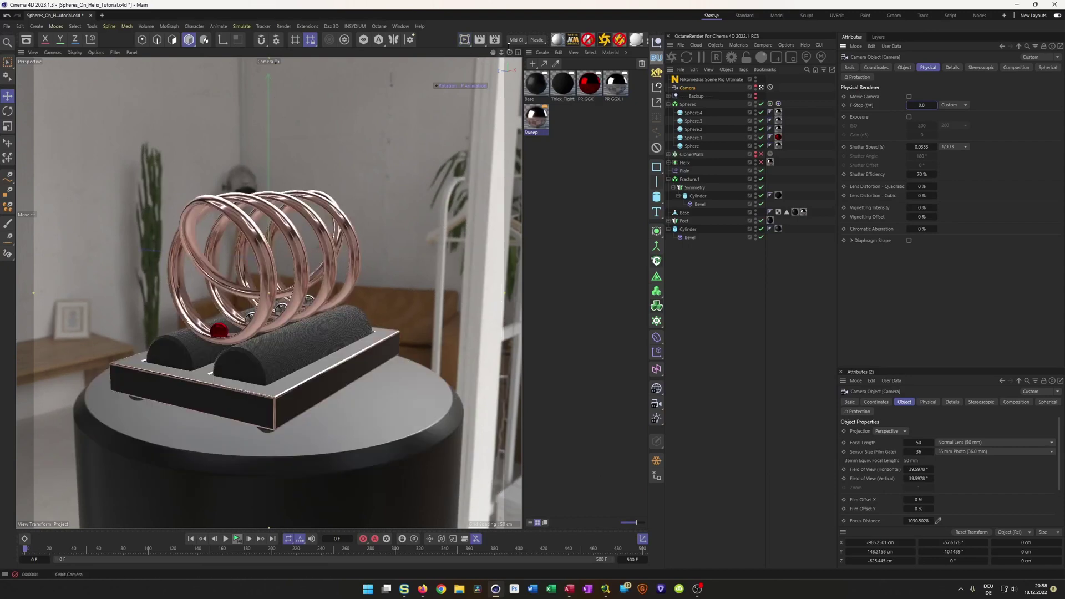
- Activate the Mid GI preset, set its output to 720 × 720 pixels with Lock Ratio enabled, and render to the Picture Viewer
click(494, 40)
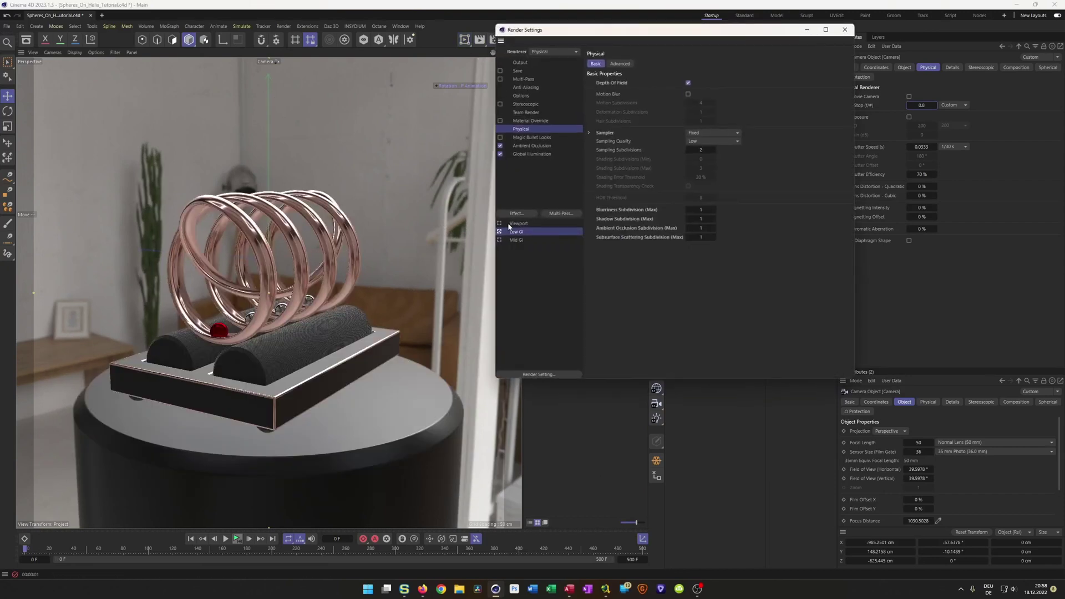
click(516, 240)
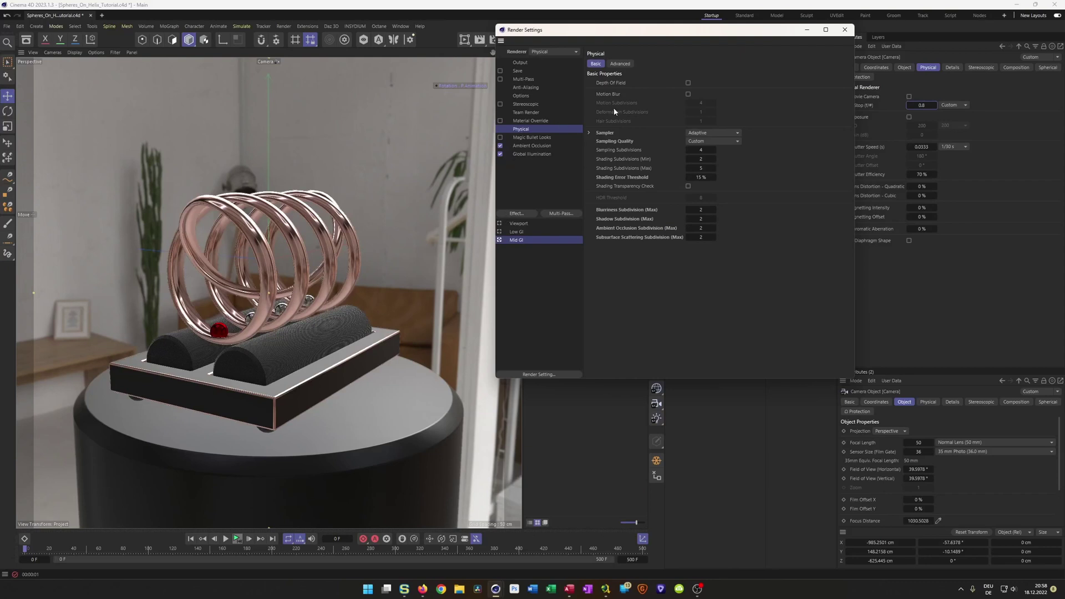
click(527, 64)
click(647, 75)
text(720)
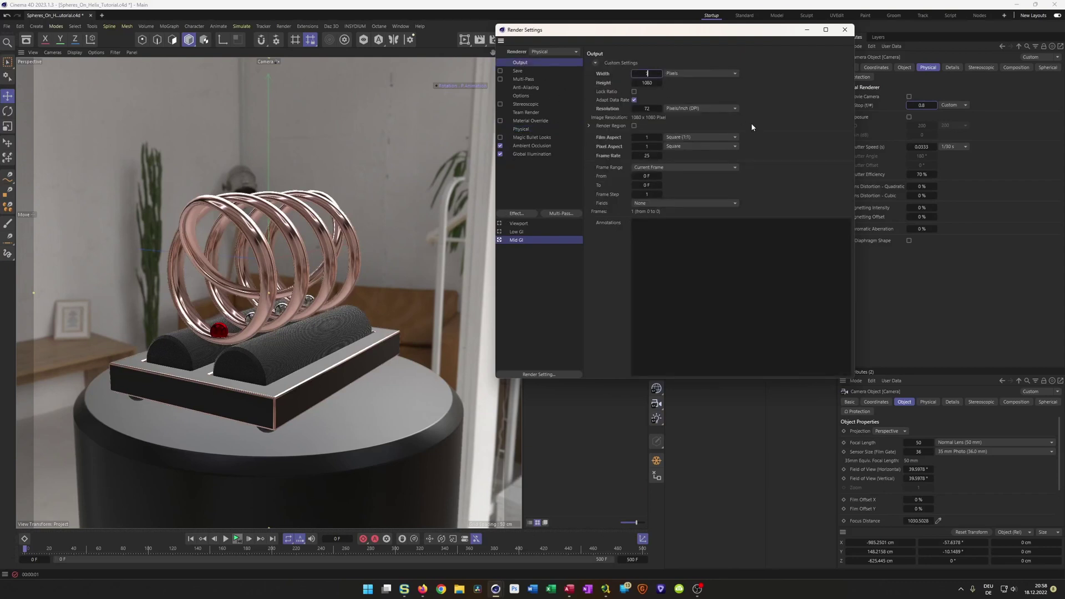
key(Return)
click(646, 82)
text(720)
key(Return)
click(634, 92)
key(shift+r)
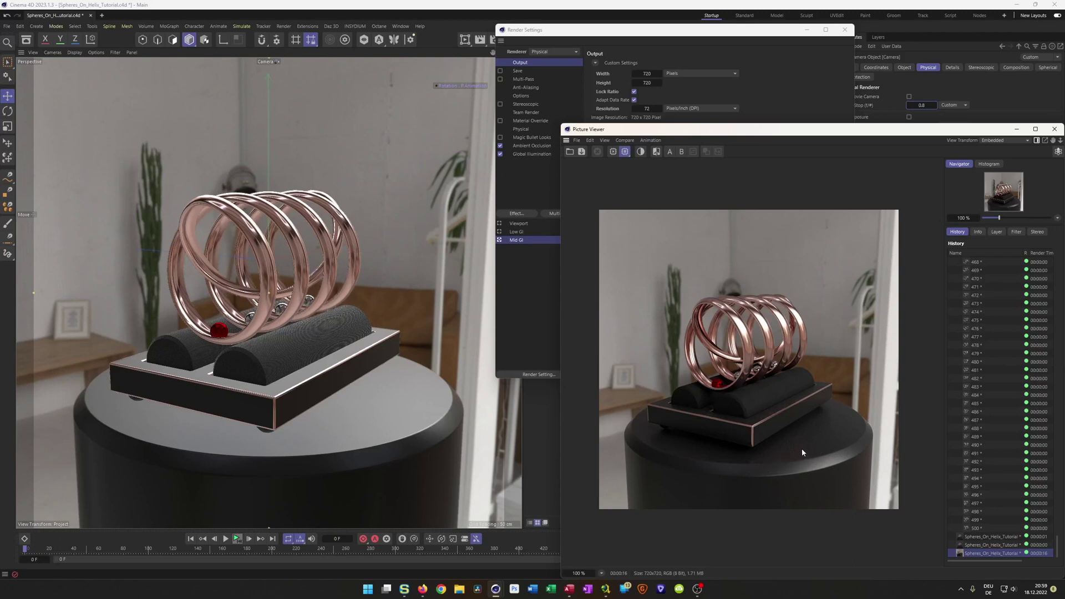
- Add the Denoiser effect to the Mid GI preset and render the image again in the Picture Viewer
click(519, 245)
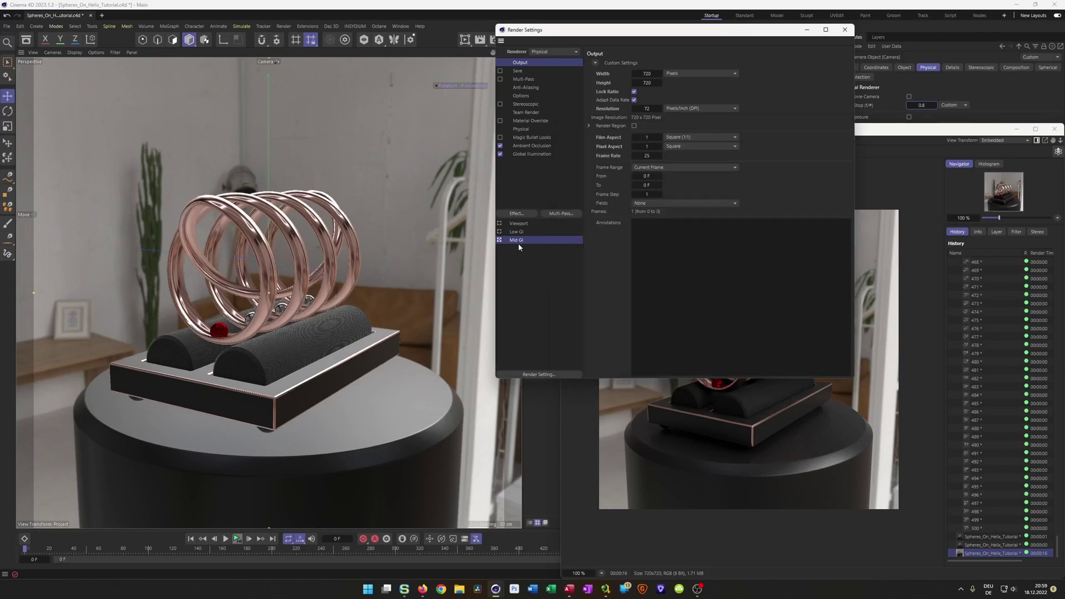
click(515, 215)
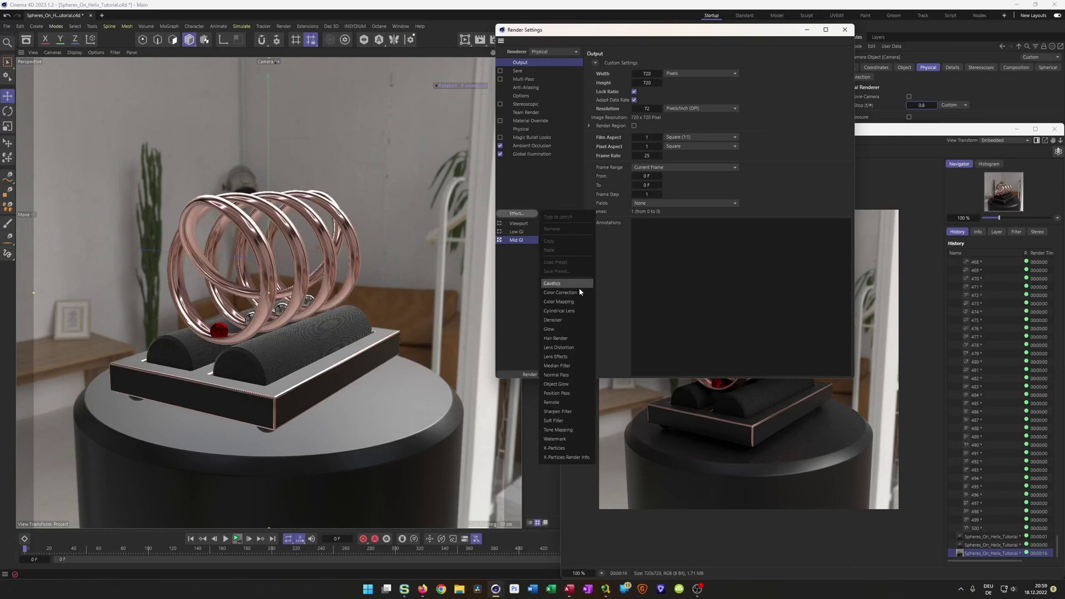
click(565, 320)
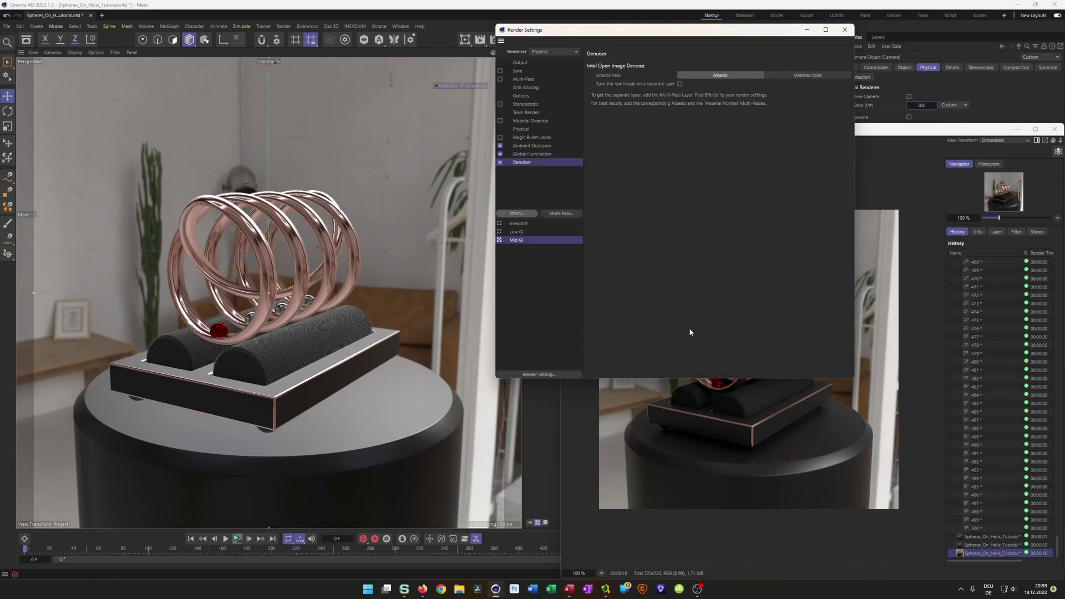
click(953, 134)
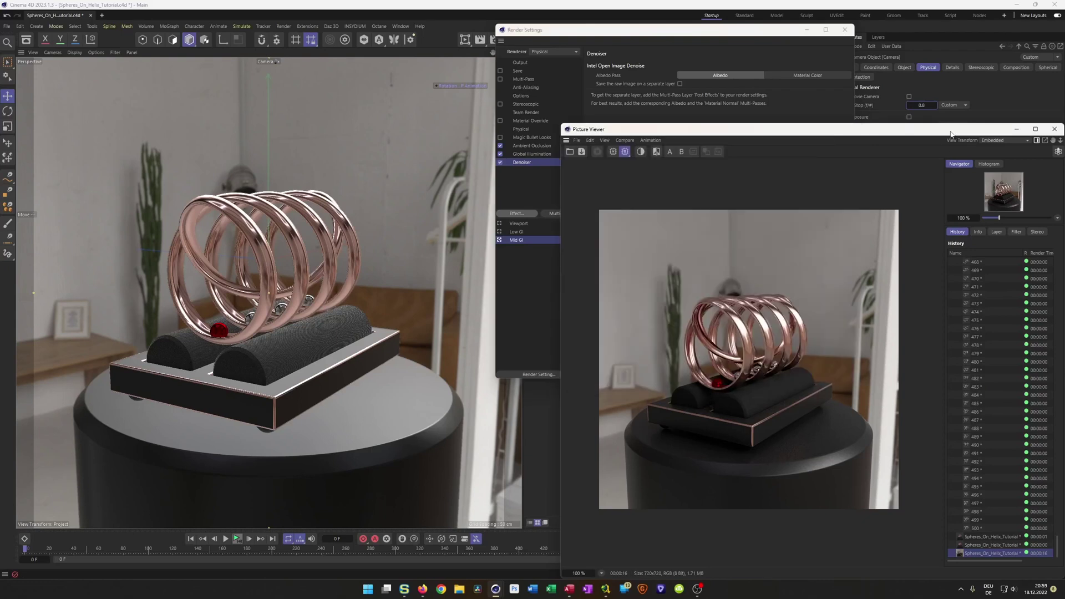
key(shift+r)
- Compare the renders made with and without the Denoiser in the Picture Viewer history, and close the render settings
click(977, 543)
click(982, 552)
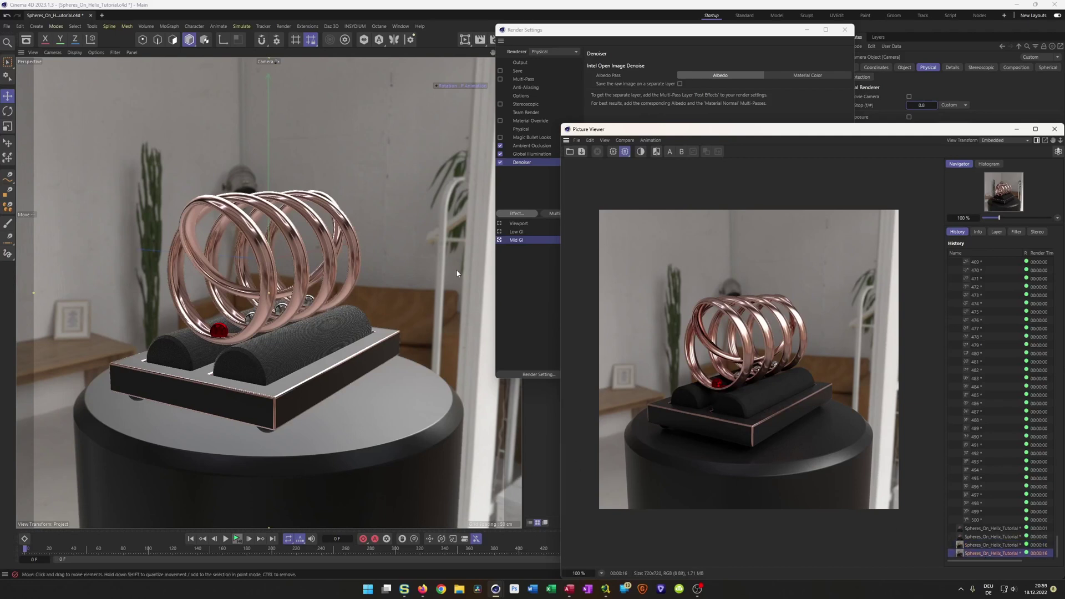
click(845, 30)
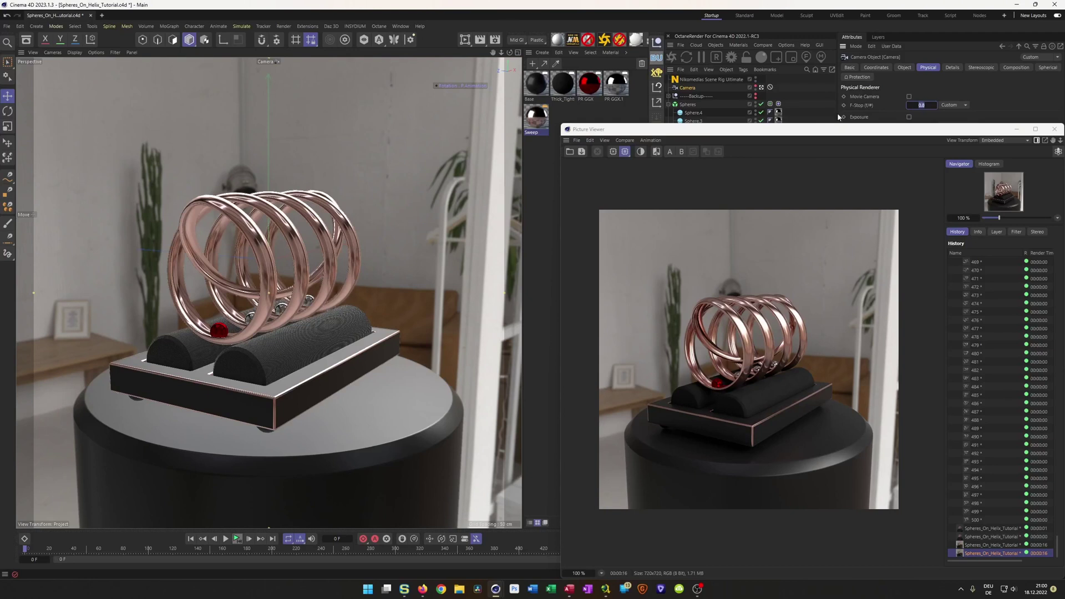
click(996, 545)
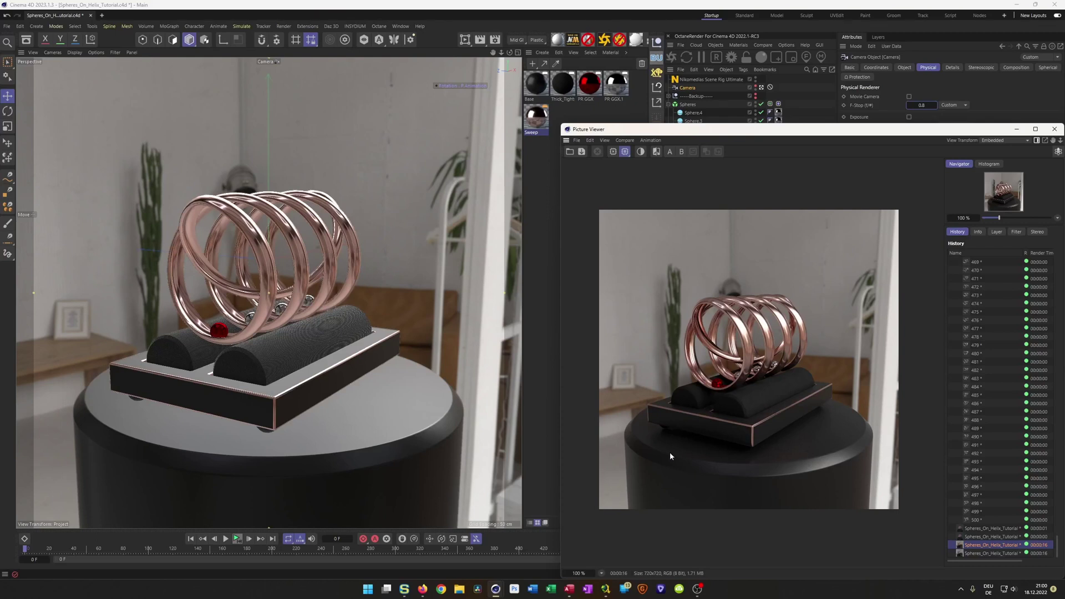
click(964, 554)
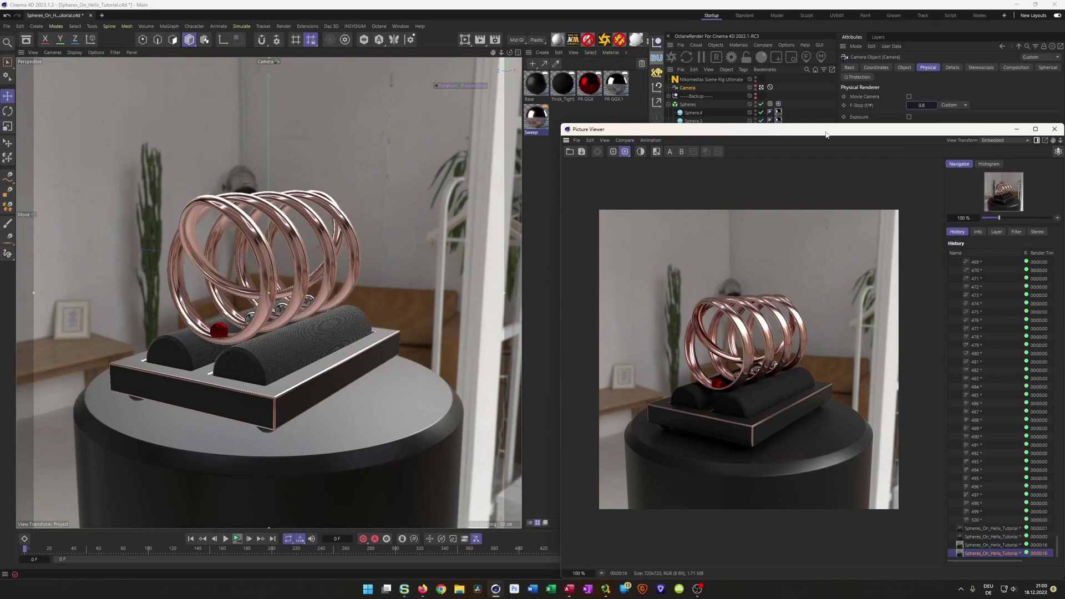
- Check the Thick_Tights material in the Material Editor, close it, and minimize the Picture Viewer
double_click(563, 85)
drag(598, 82, 244, 122)
click(555, 117)
drag(686, 132, 613, 137)
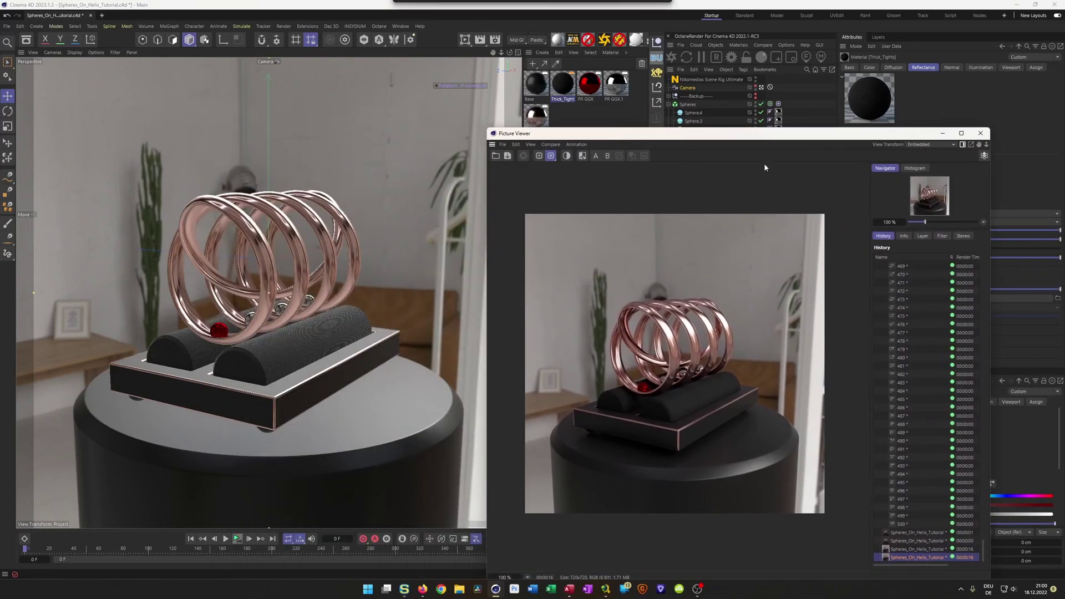
click(942, 134)
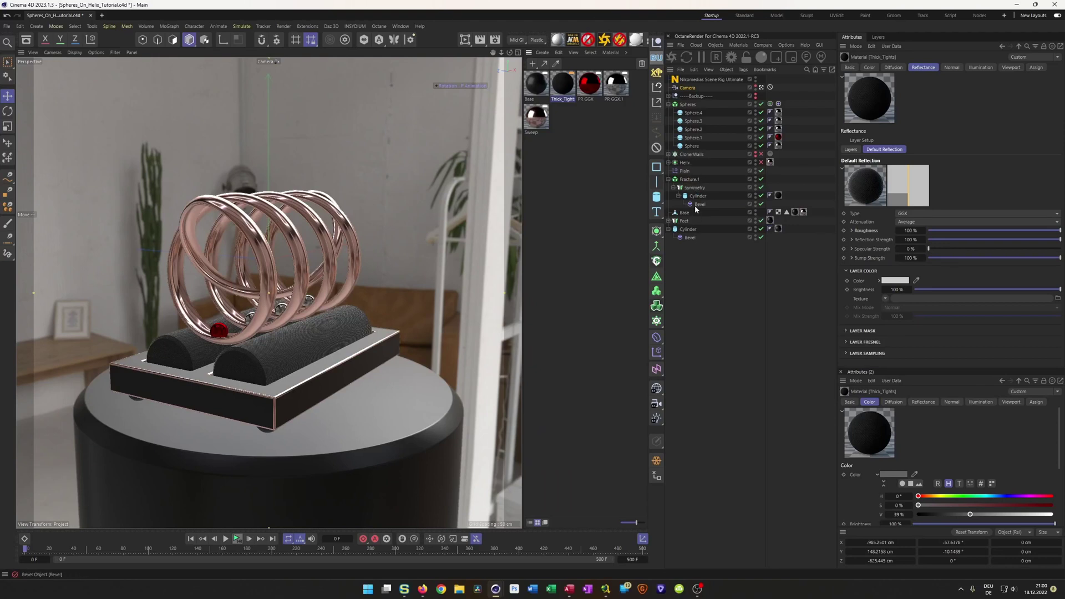
- Rename the Fracture.1 object as Rollers and save the project
double_click(691, 179)
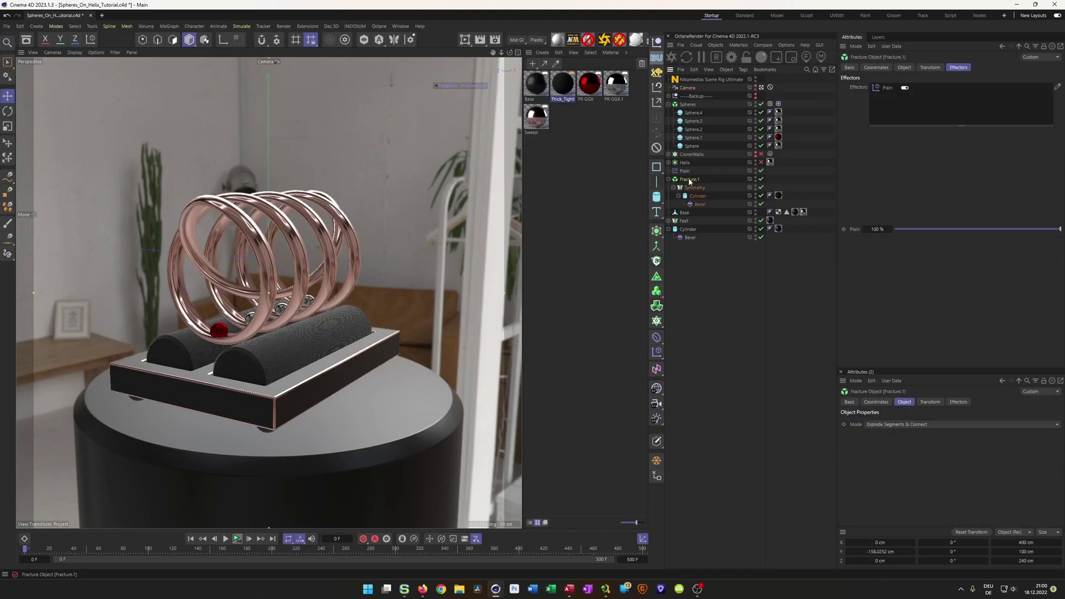
text(Rollers)
key(Return)
key(ctrl+s)
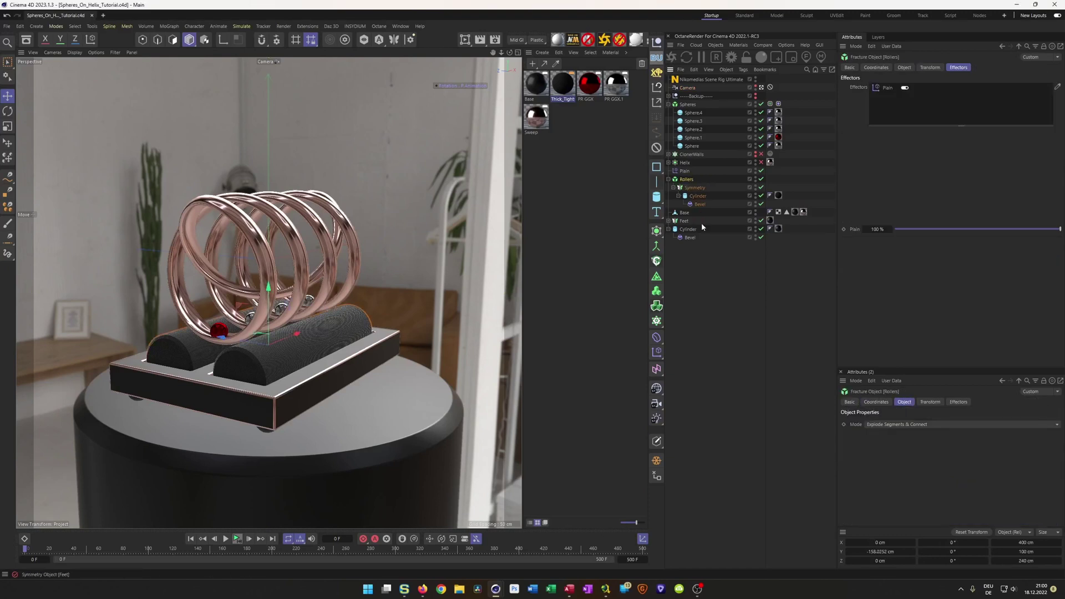
- Set Length U and Length V of the roller cylinder's Thick_Tights material tag to 50 %, save the project, and render to the Picture Viewer
click(778, 196)
click(906, 191)
text(50)
key(Tab)
text(50)
key(Return)
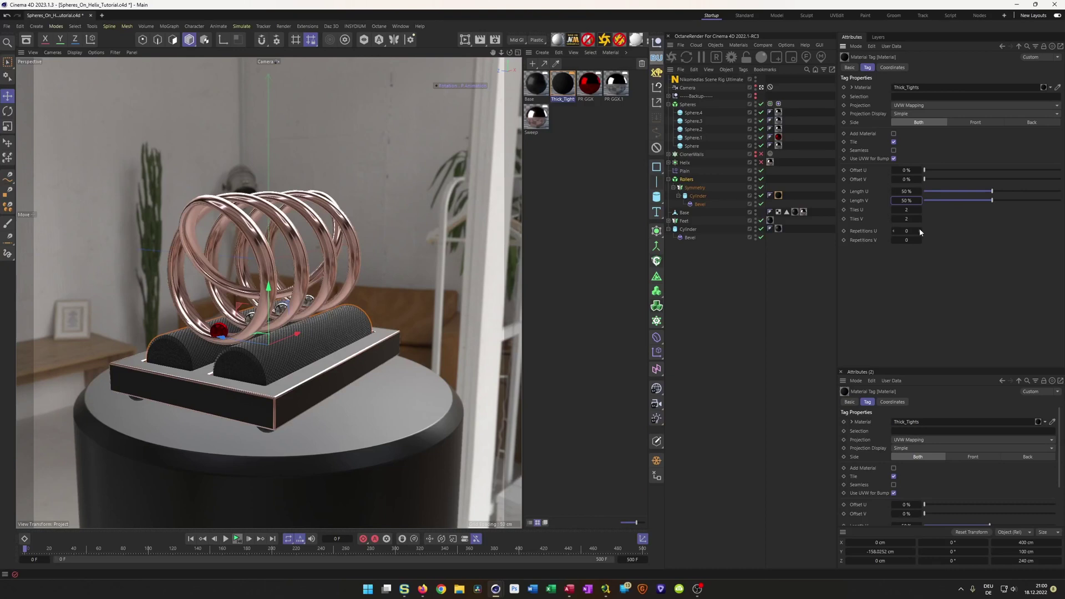
key(ctrl+s)
key(shift+r)
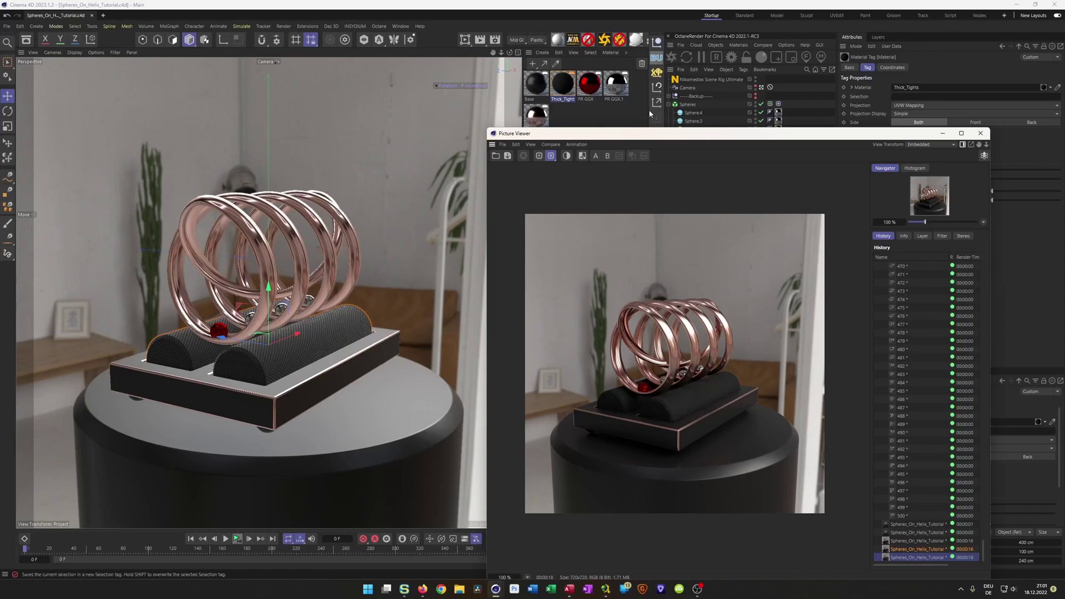
- Locate the Thick_Tights material's color texture and view Thick_Tights_COLOR.jpg fitted to the screen in the Picture Viewer
double_click(565, 88)
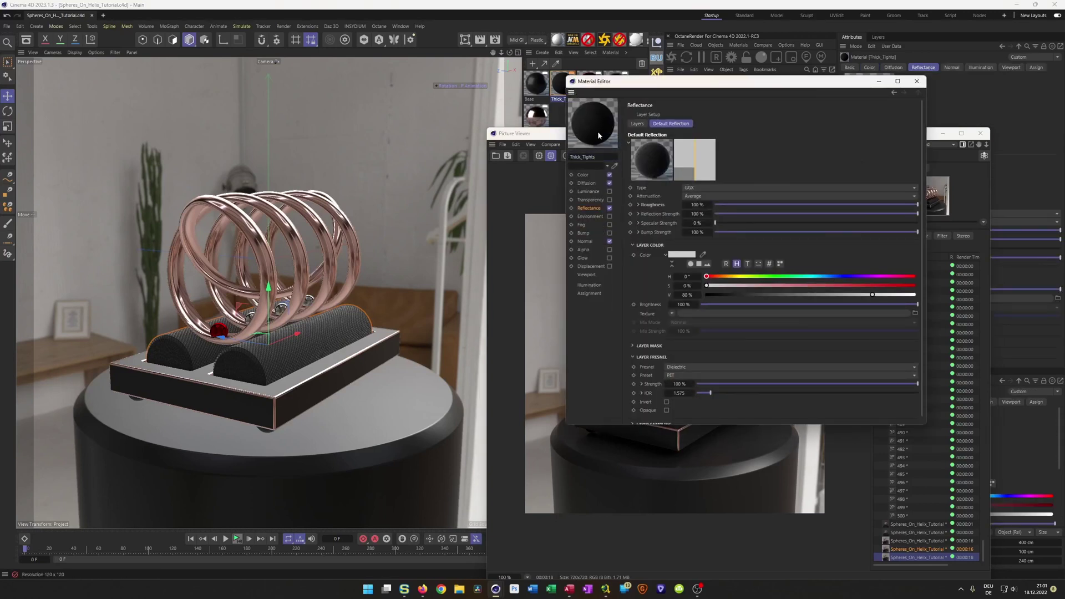
click(583, 175)
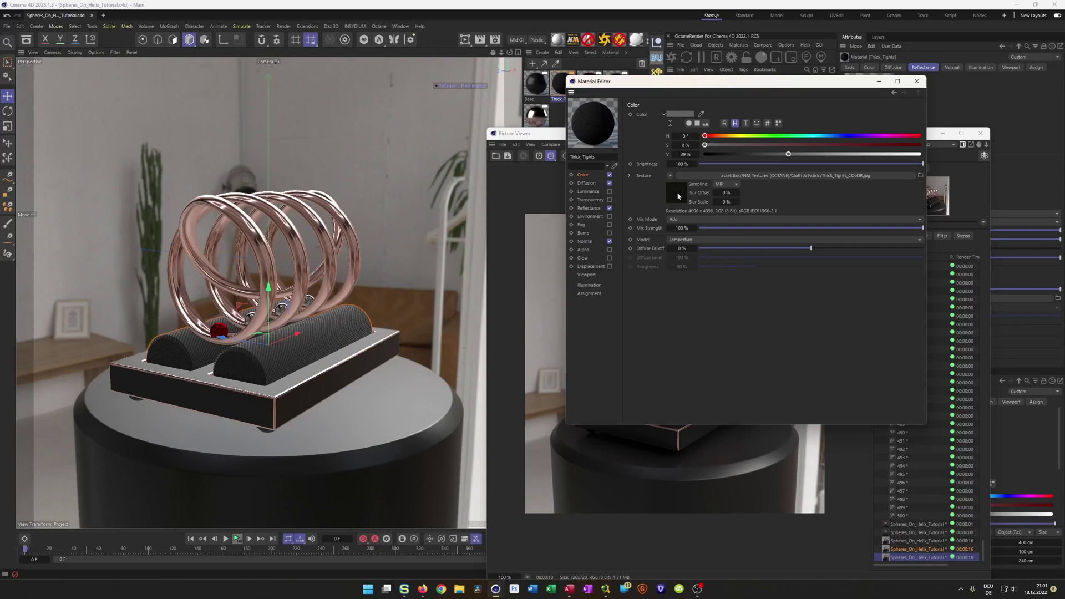
click(678, 196)
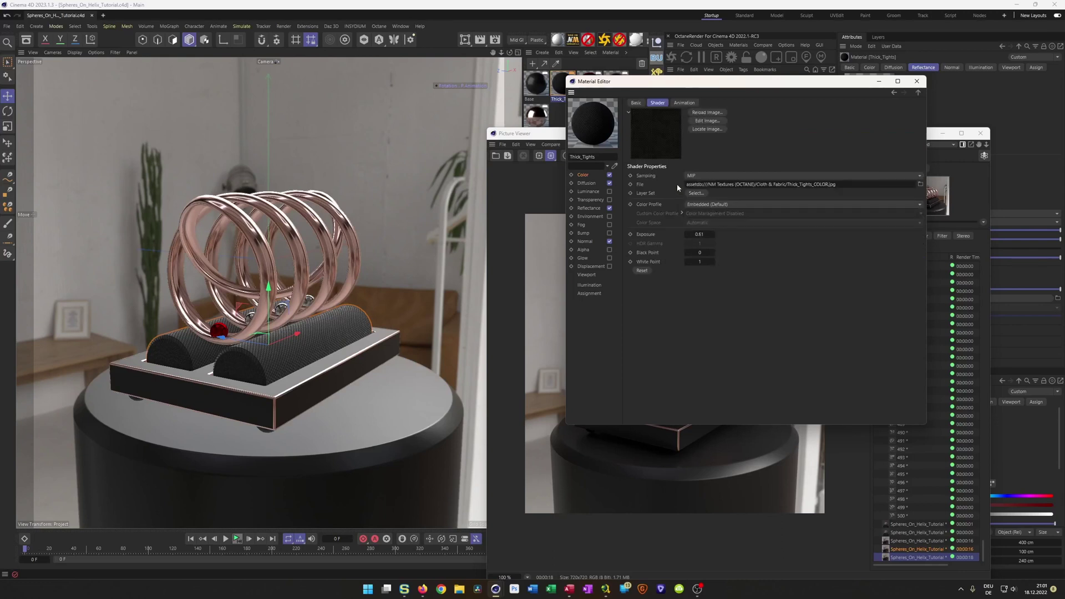
click(697, 121)
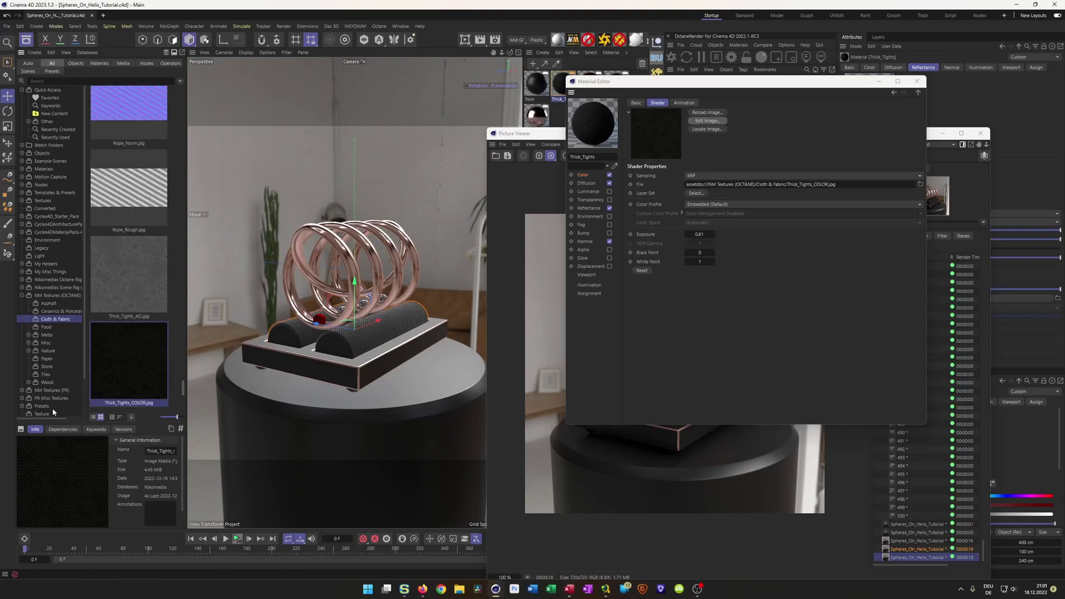
double_click(143, 361)
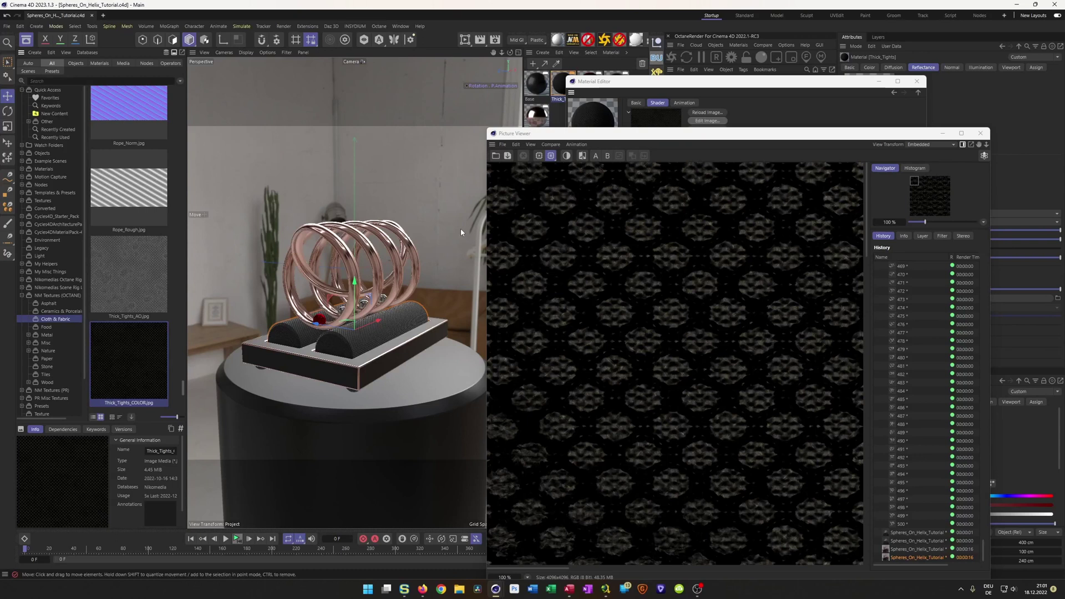
drag(487, 129, 221, 60)
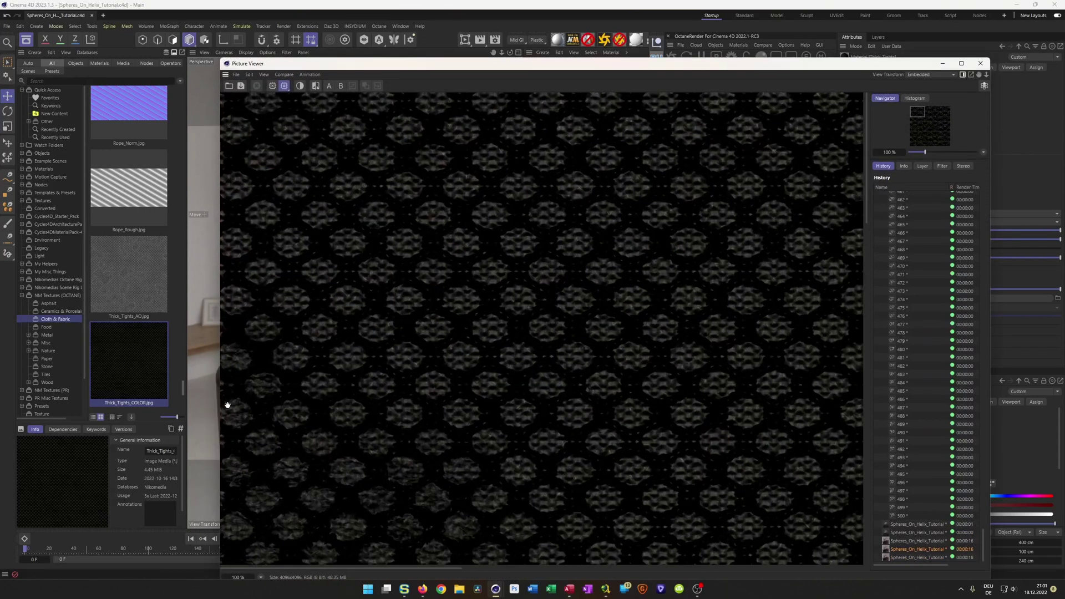
drag(443, 63, 444, 46)
click(262, 560)
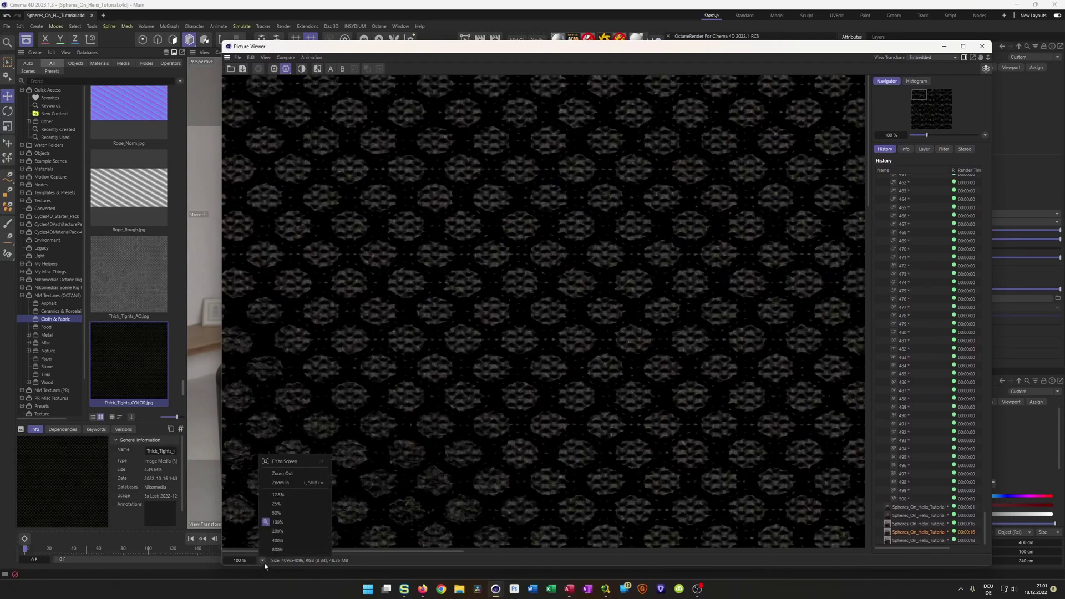
click(284, 462)
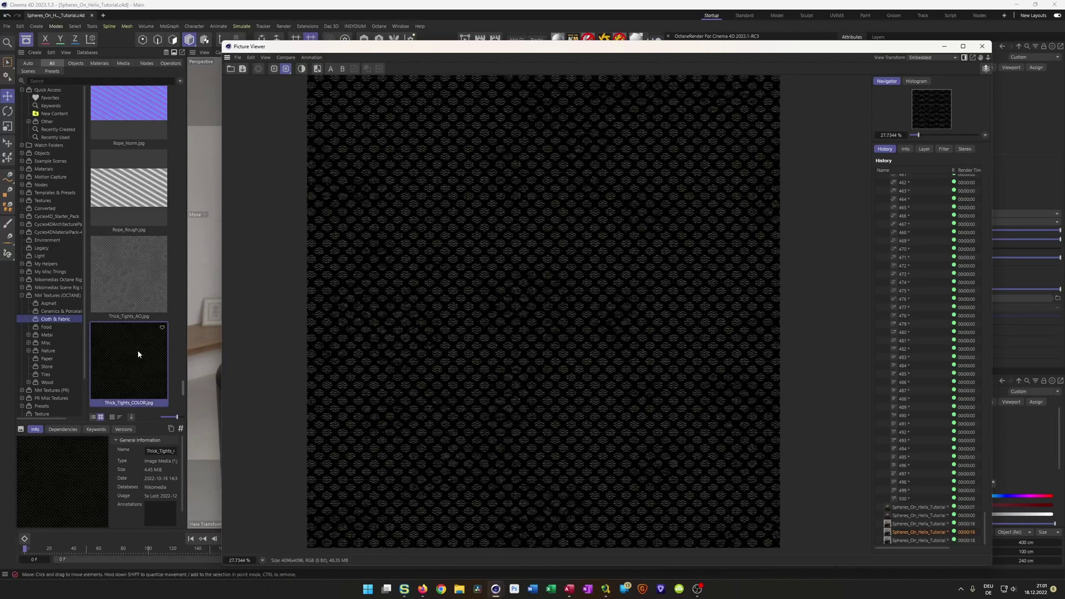
- View Thick_Tights_AO.jpg in the Picture Viewer, and close the viewer and the Material Editor
click(135, 293)
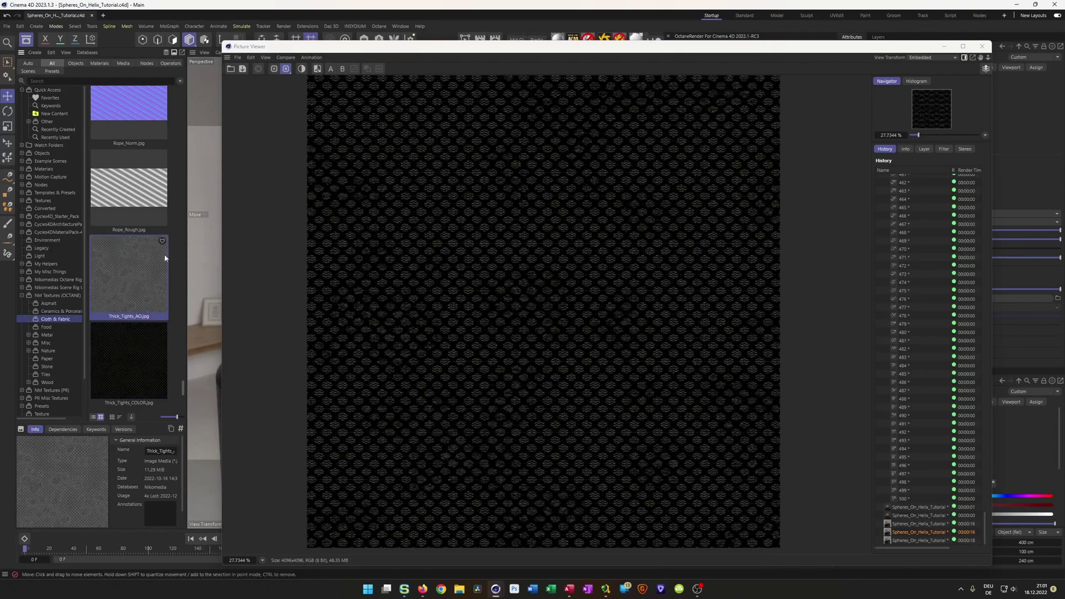
double_click(125, 282)
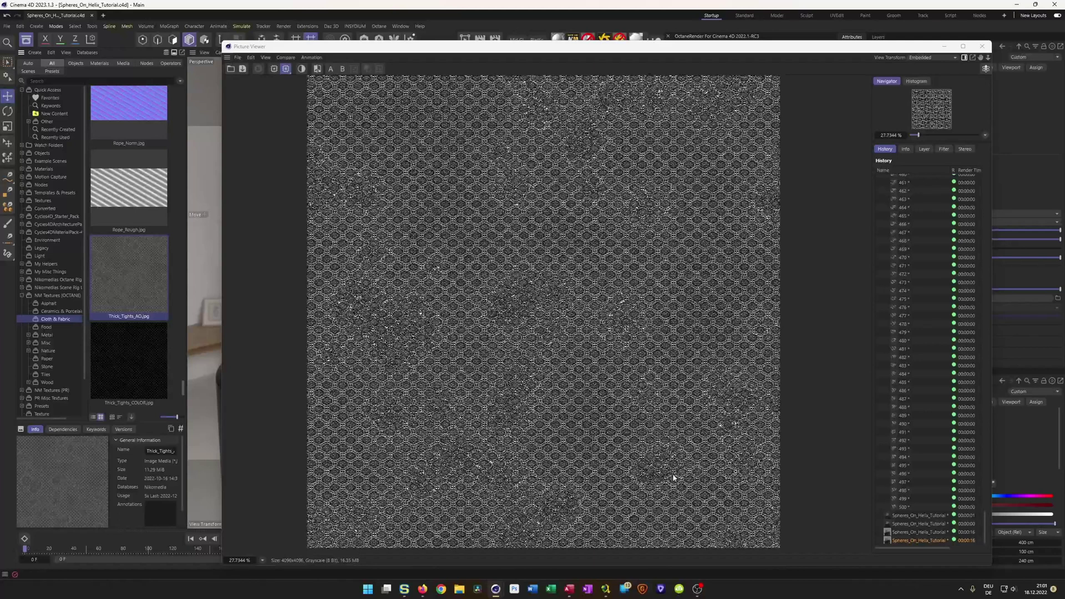
click(982, 46)
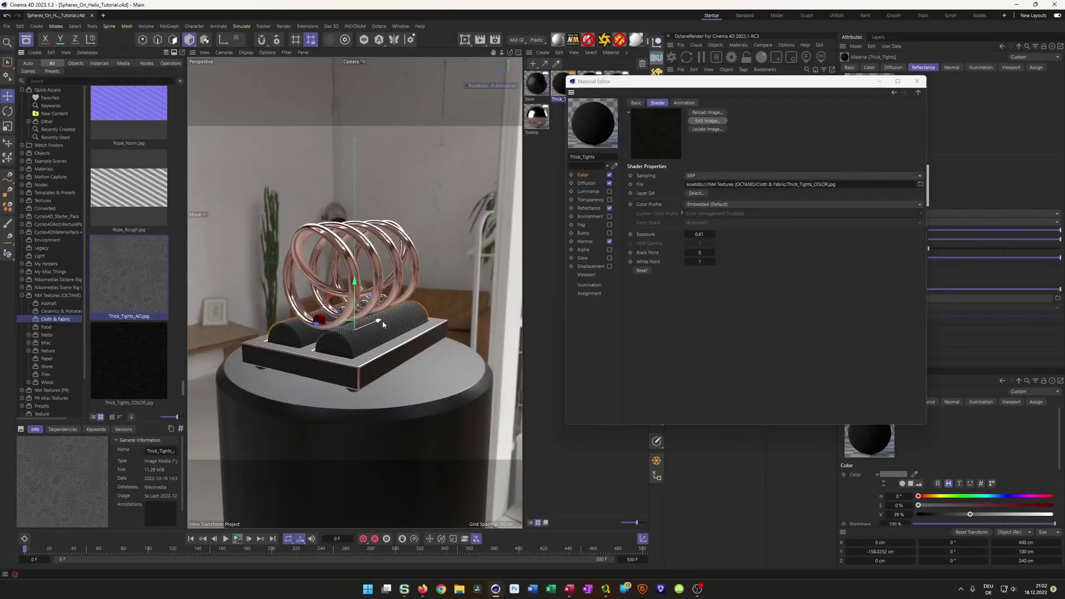
click(917, 81)
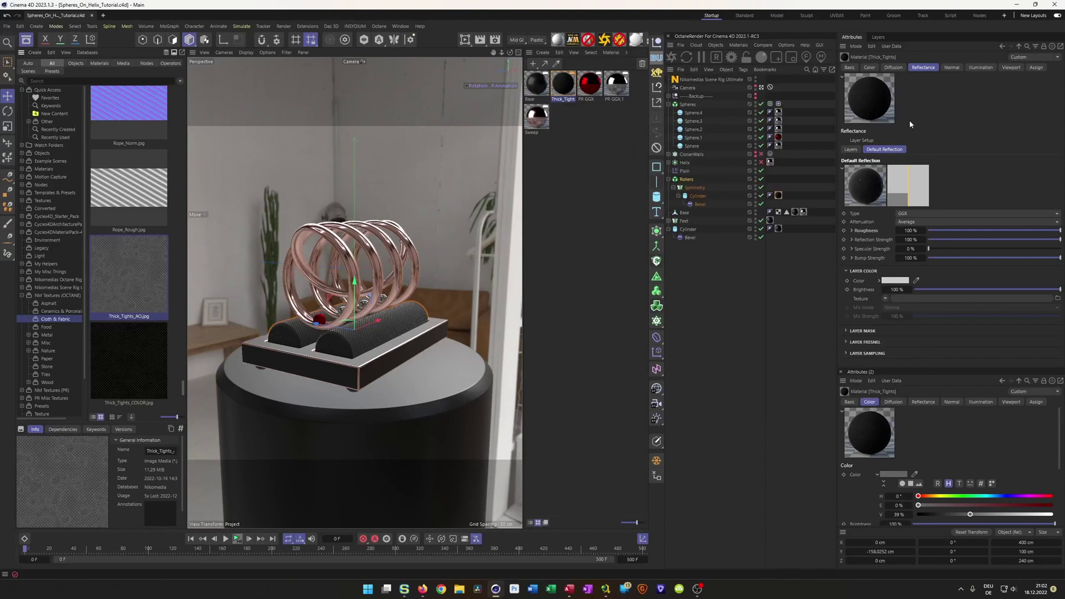
- Reopen the Picture Viewer, recheck the Thick_Tights color and AO images, and clear the history except for the last Spheres_On_Helix_Tutorial render
key(shift+F6)
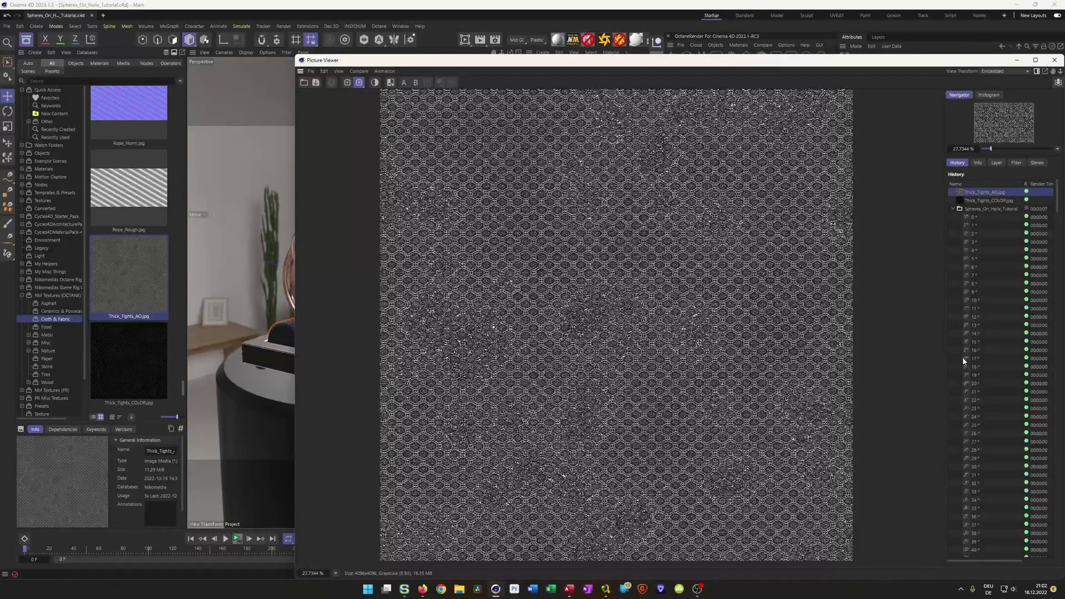
click(953, 209)
click(973, 201)
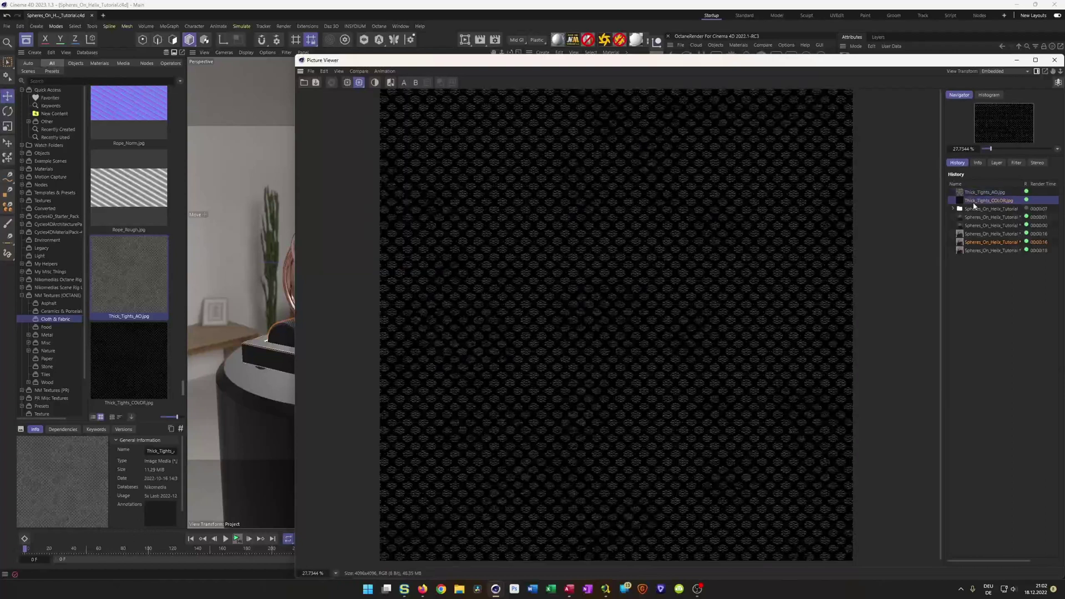
click(973, 193)
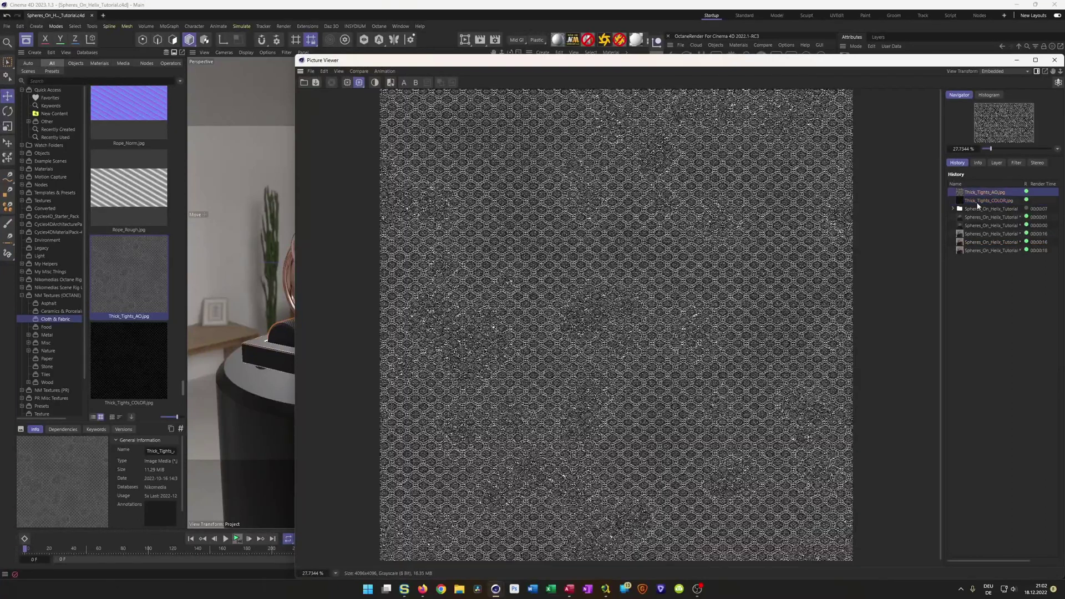
click(986, 250)
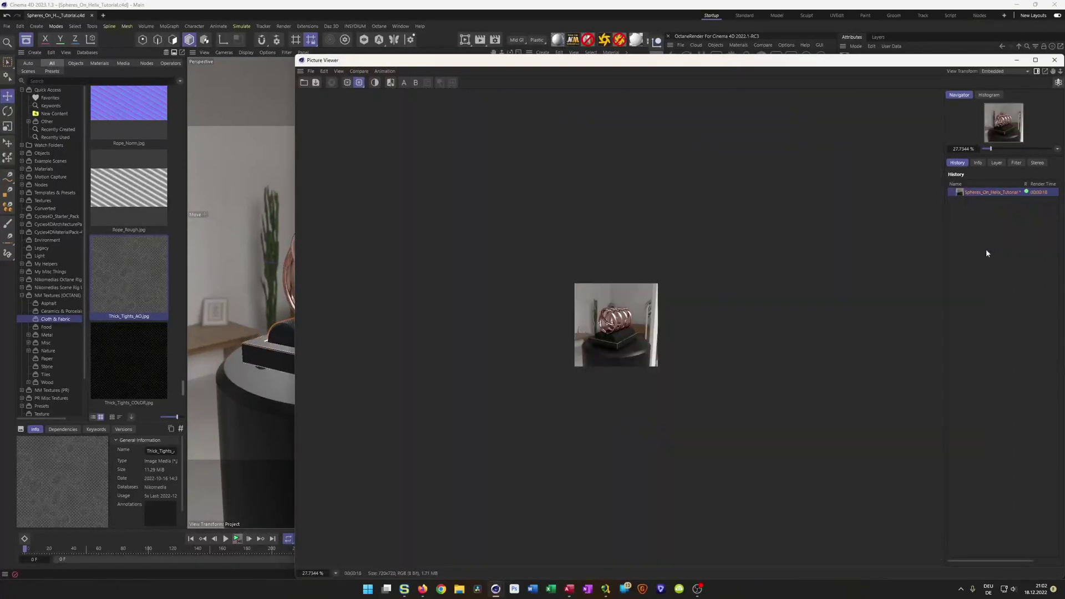
- Show the remaining render at 100 % zoom and shrink the Picture Viewer window around it
click(335, 573)
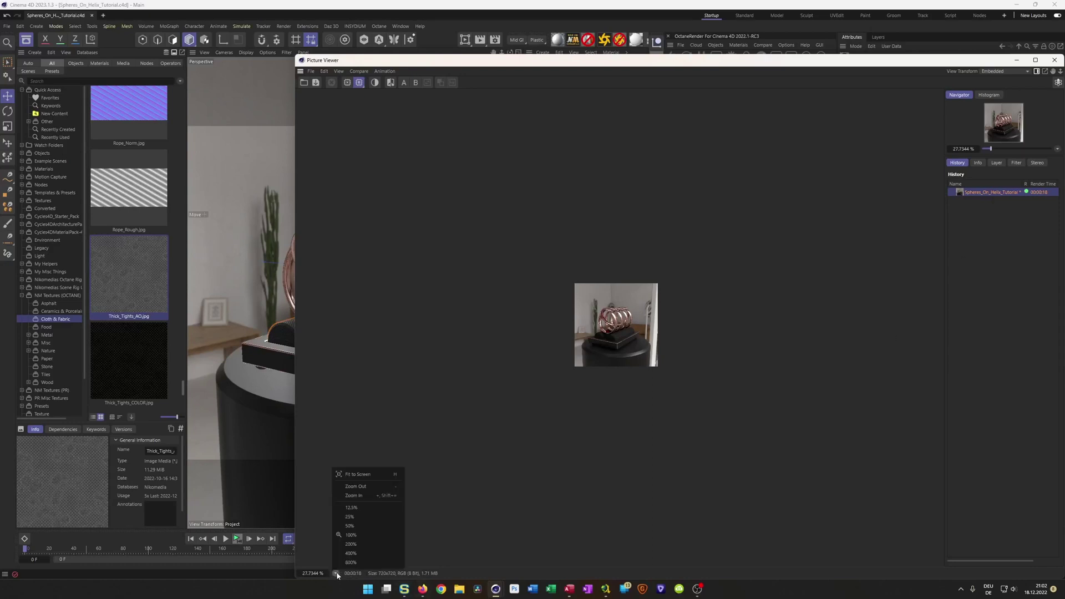
click(349, 539)
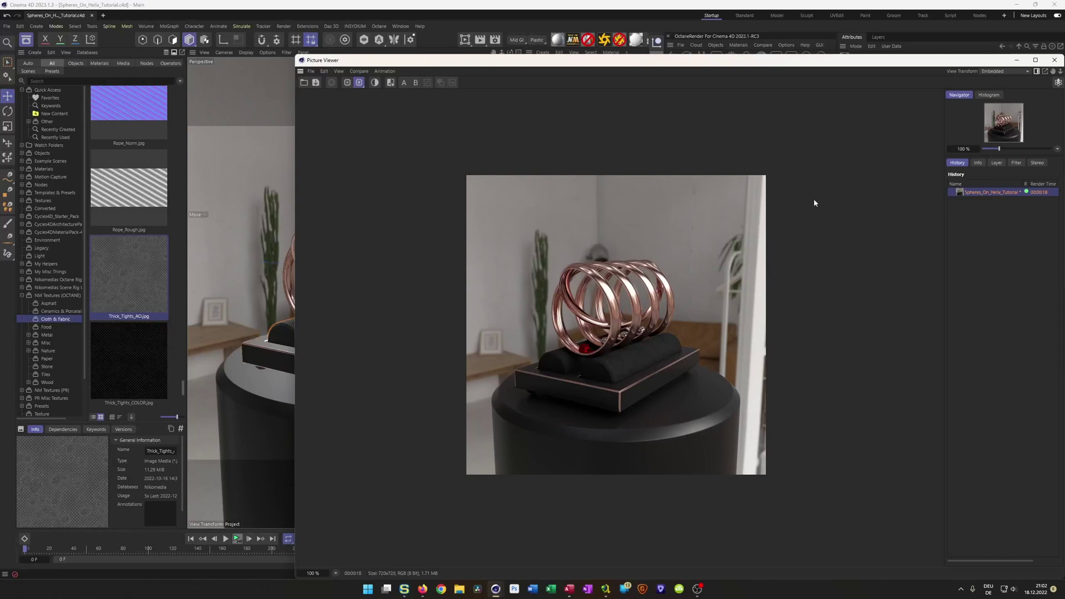
drag(797, 61, 676, 45)
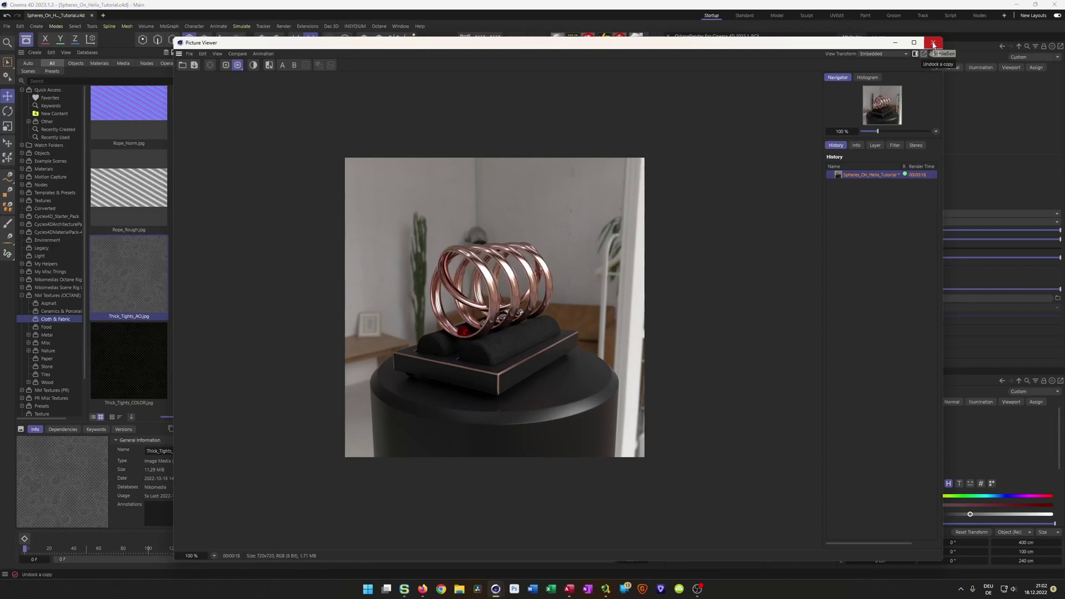
drag(173, 38, 397, 103)
- Enable the Picture Viewer filter for the render and set Contrast to 4 % and Saturation to 15 %
click(894, 211)
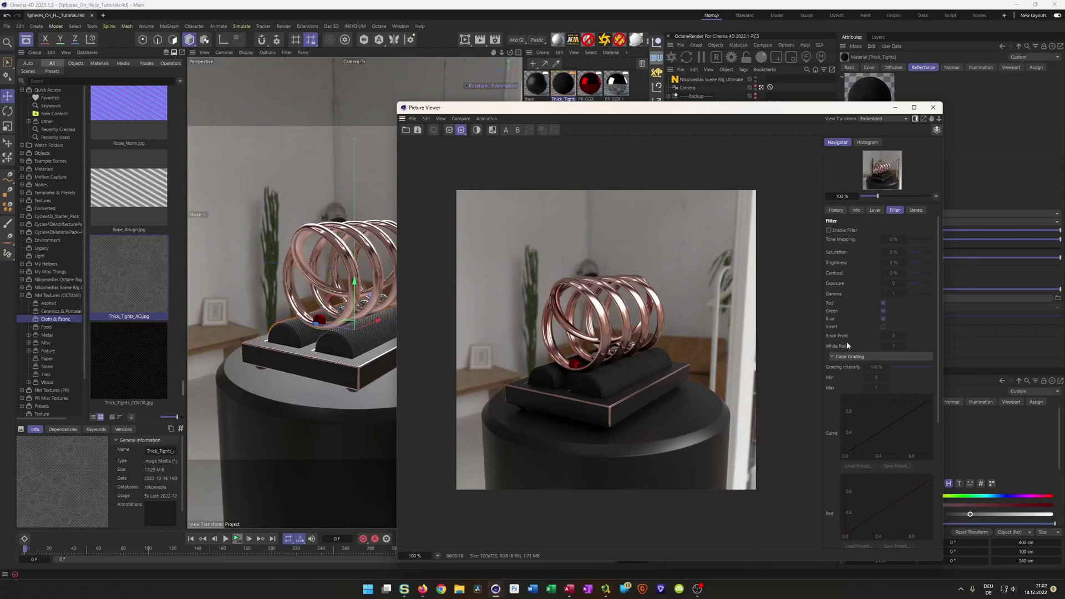
drag(832, 109, 806, 80)
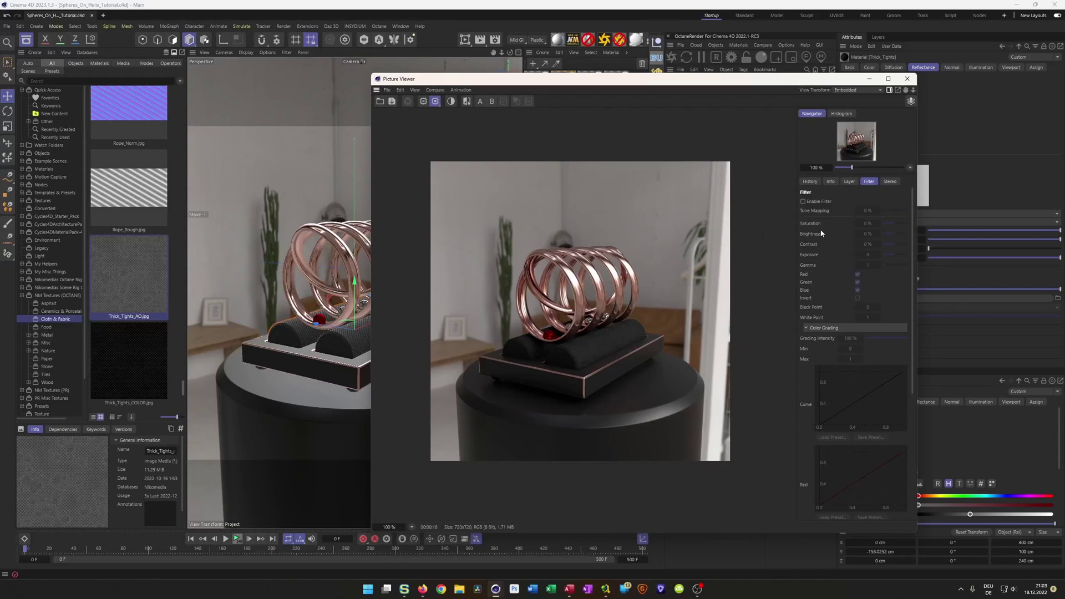
click(804, 202)
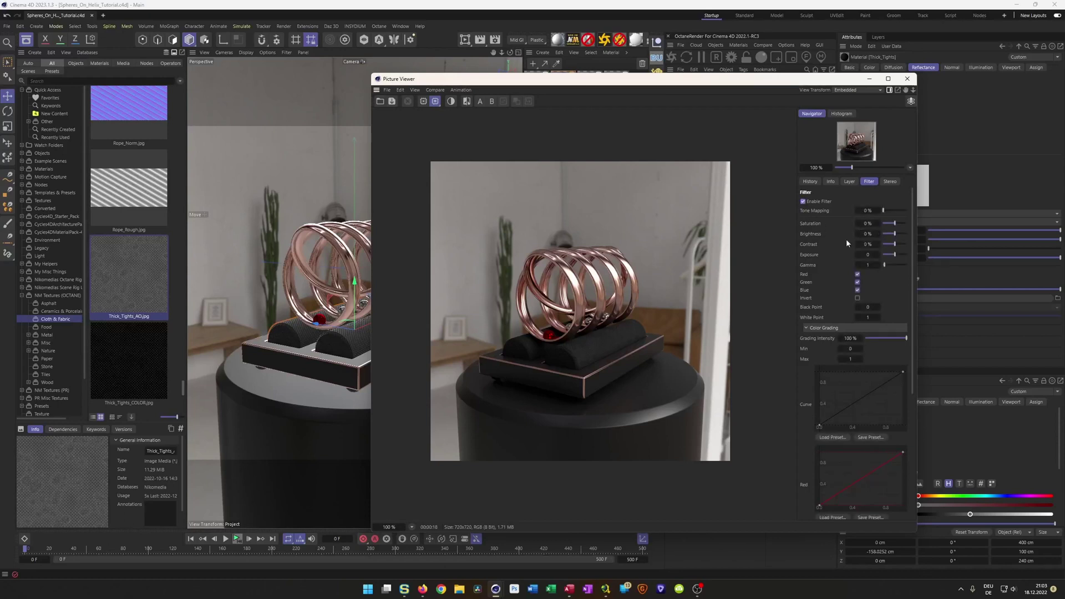
click(822, 328)
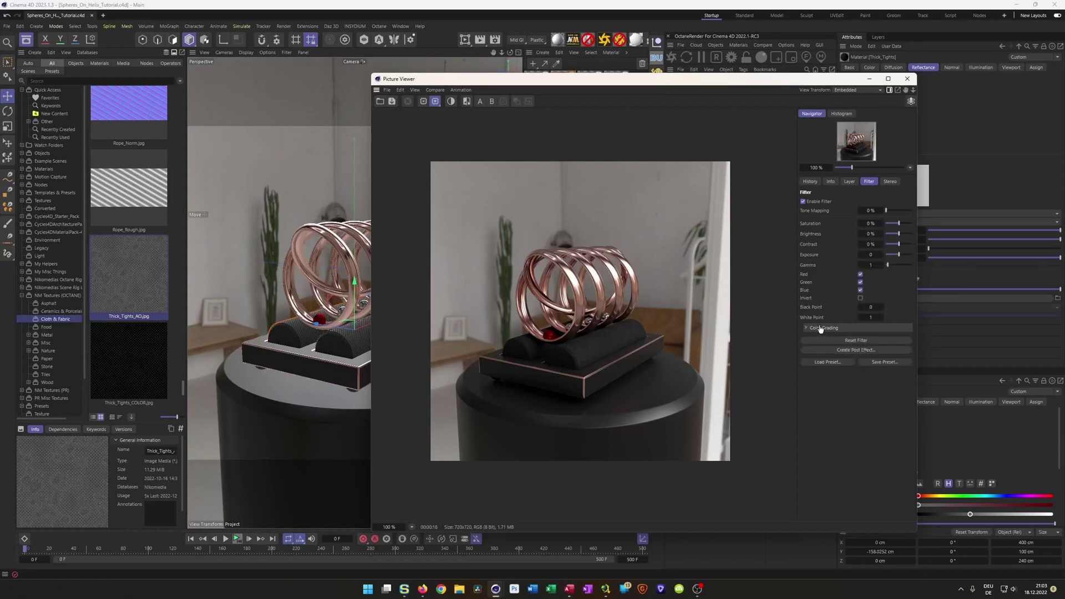
click(821, 328)
click(821, 328)
drag(870, 244, 866, 244)
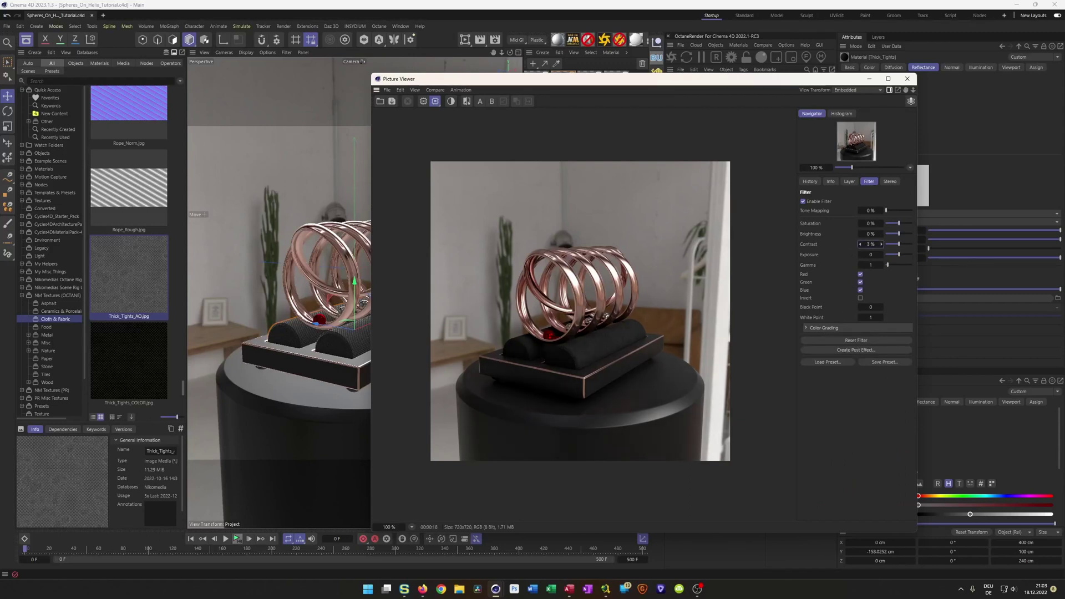
click(871, 224)
drag(871, 223, 875, 224)
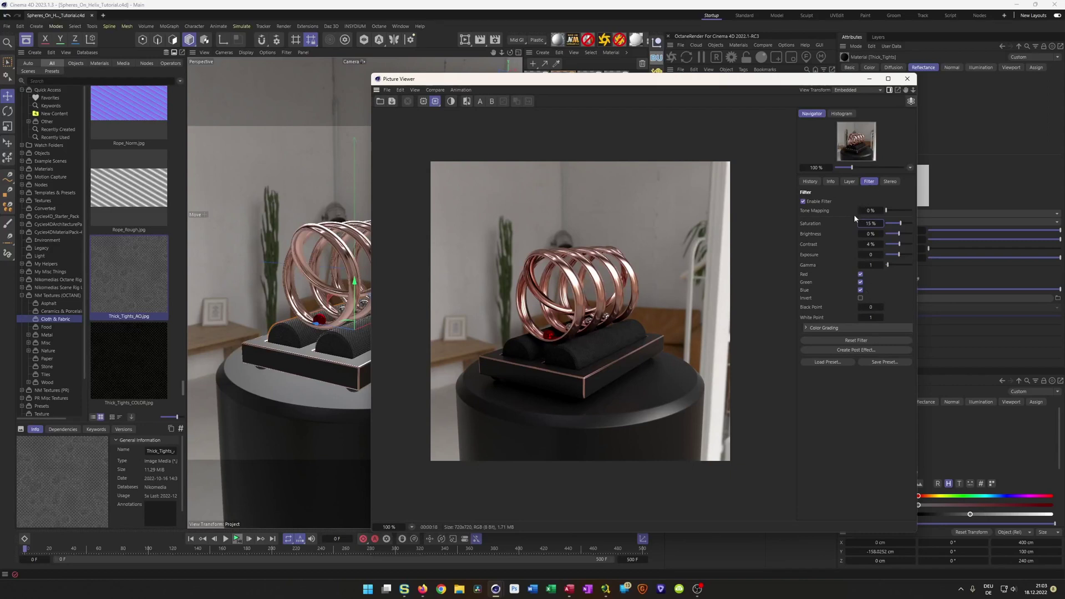
- Examine the save options for the filtered image, including Use Filter, and close the dialog without saving
click(387, 90)
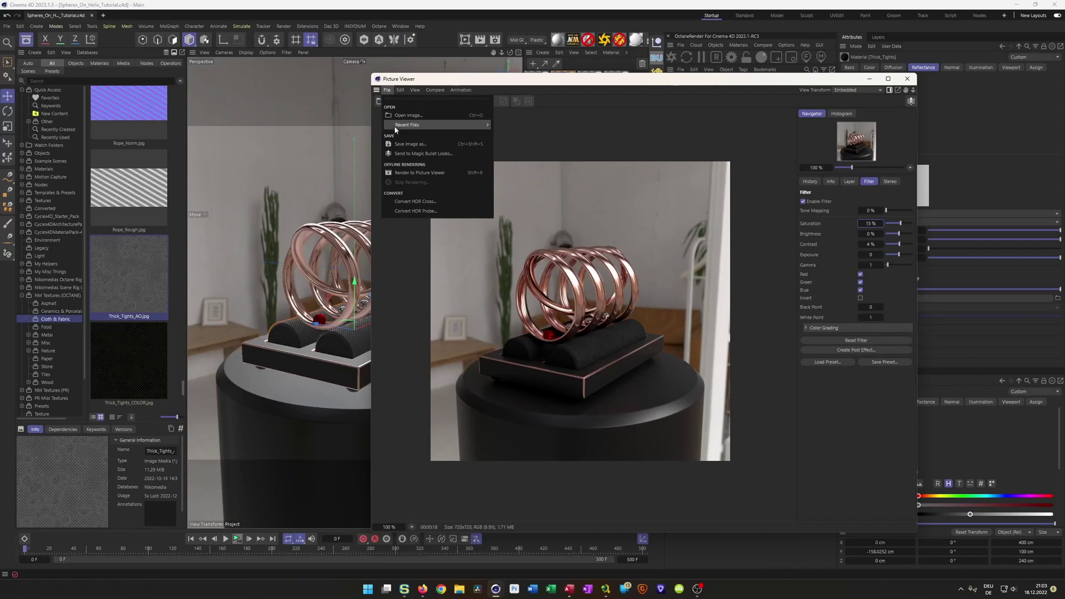
click(411, 144)
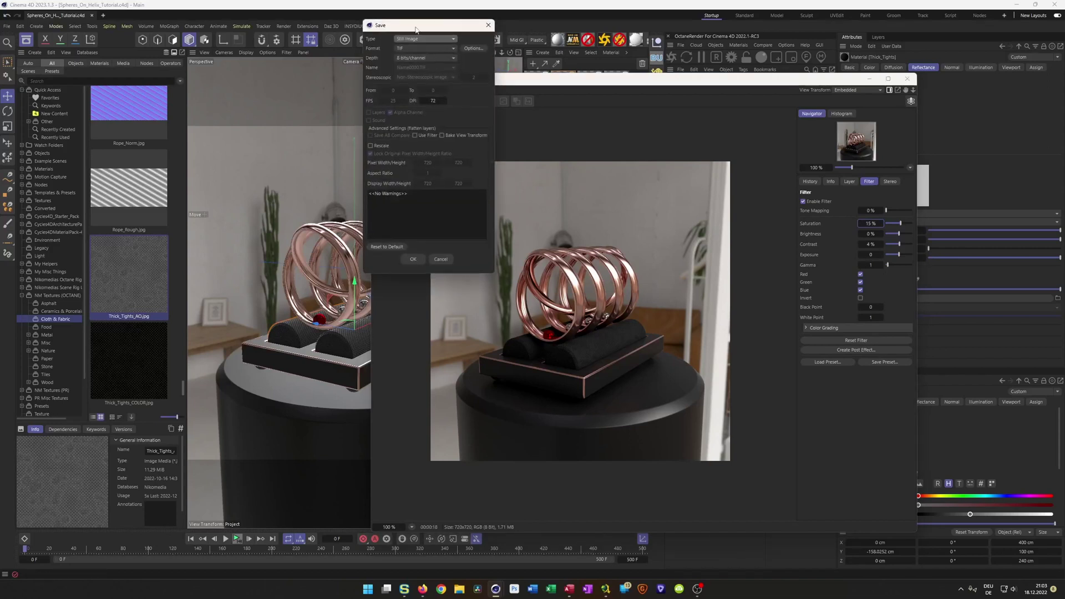
drag(415, 30, 526, 122)
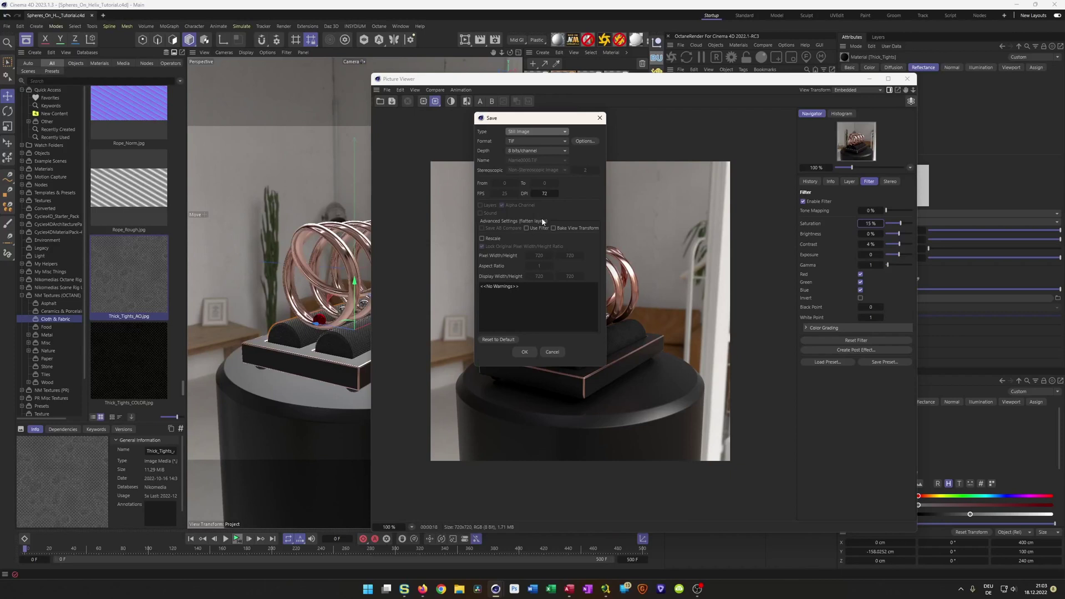
click(599, 118)
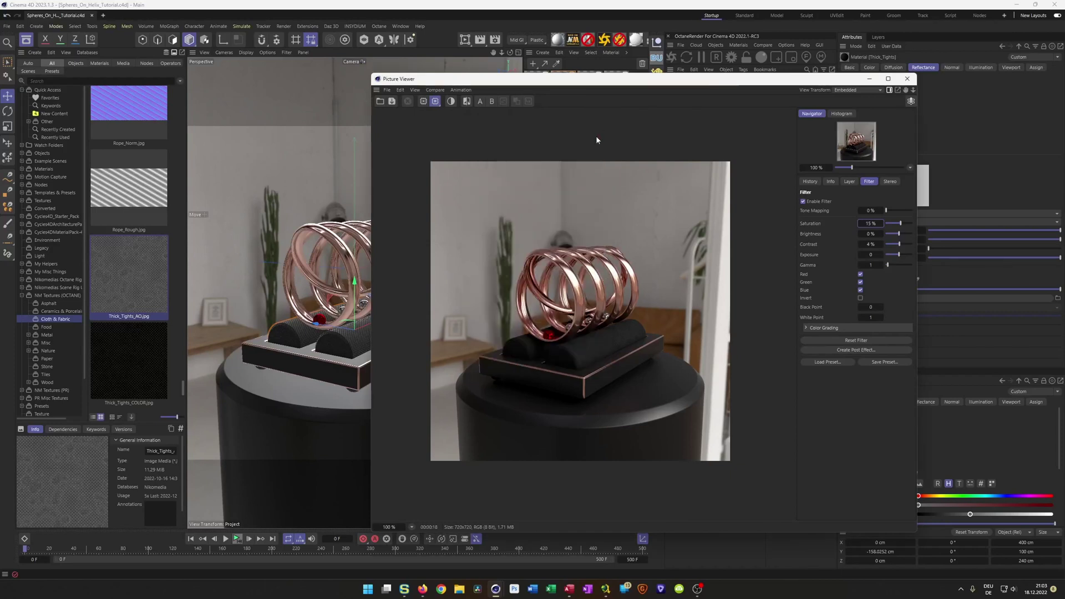
- Toggle the image filter to compare the render with and without it, and leave the filter disabled
click(803, 202)
click(804, 202)
click(803, 201)
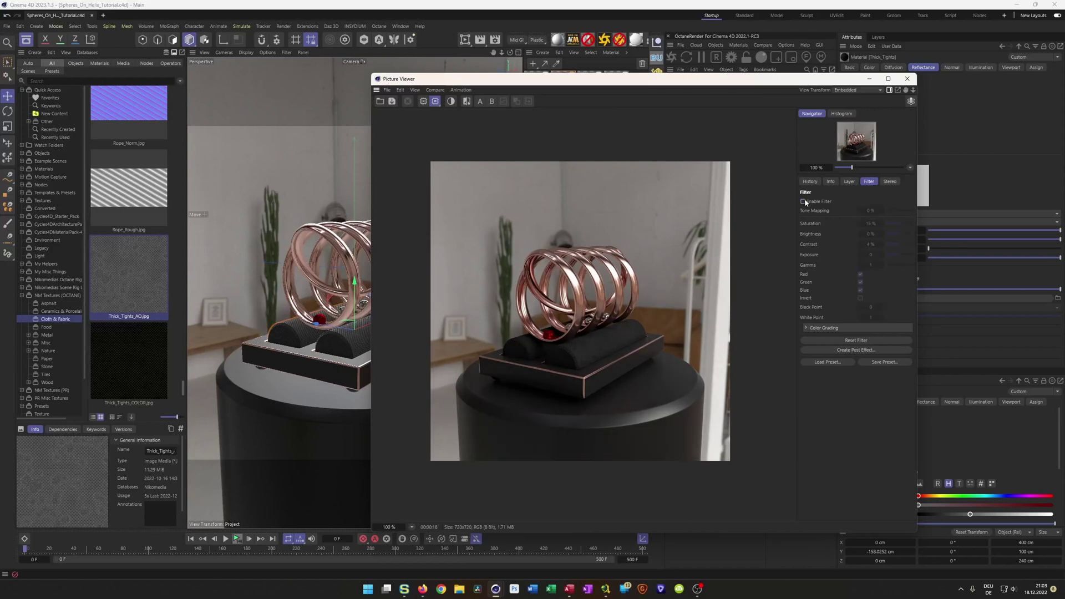
drag(753, 84, 721, 85)
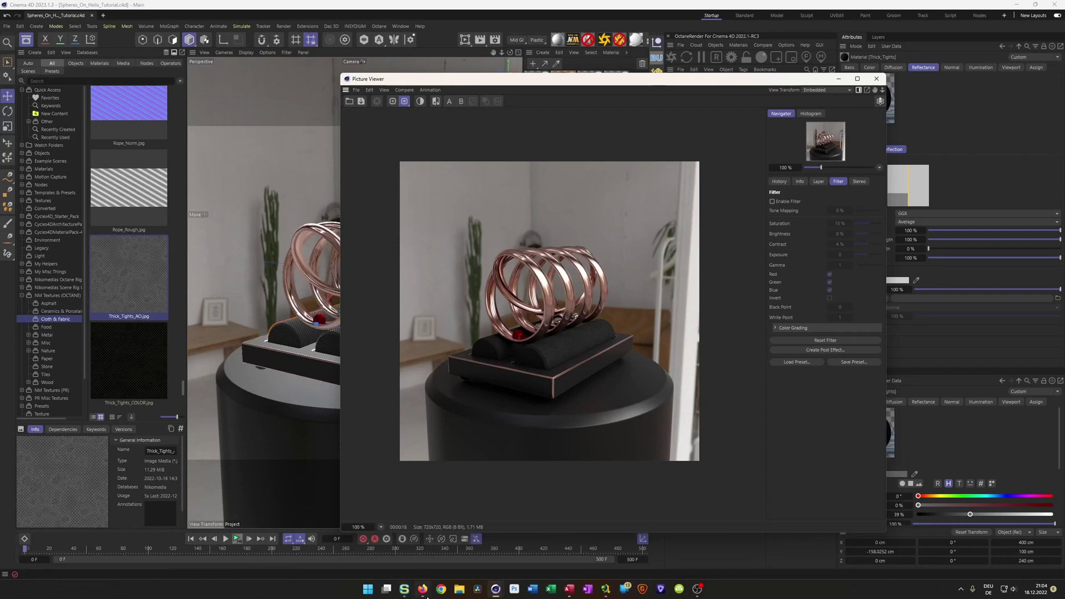
- Switch to Firefox, open the Refractive Tunnel preview from the YouTube channel's videos, pause it, and return to Cinema 4D
mouse_move(426, 595)
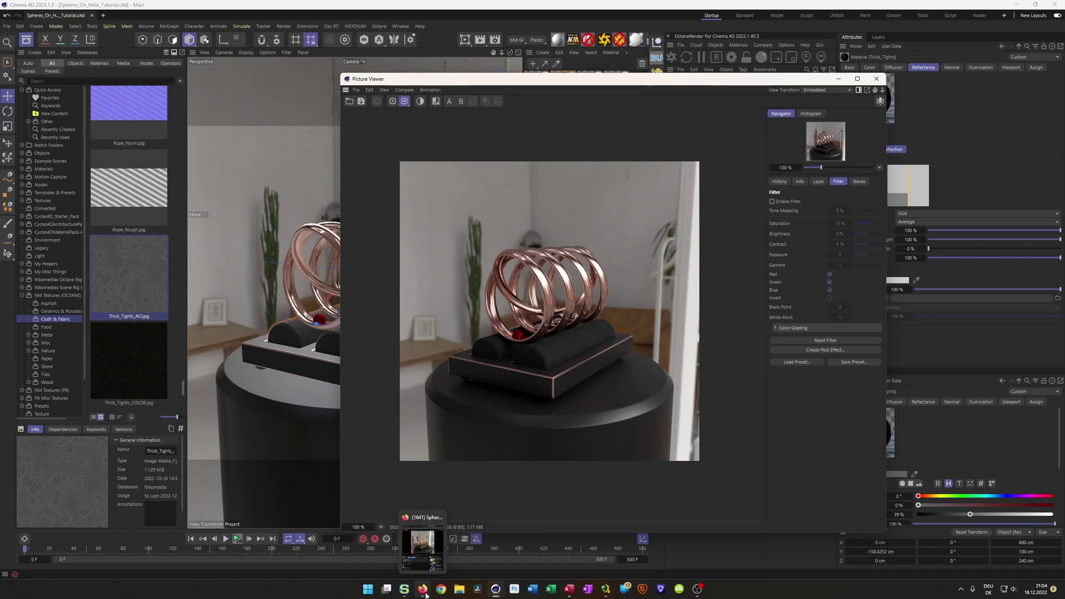
click(420, 563)
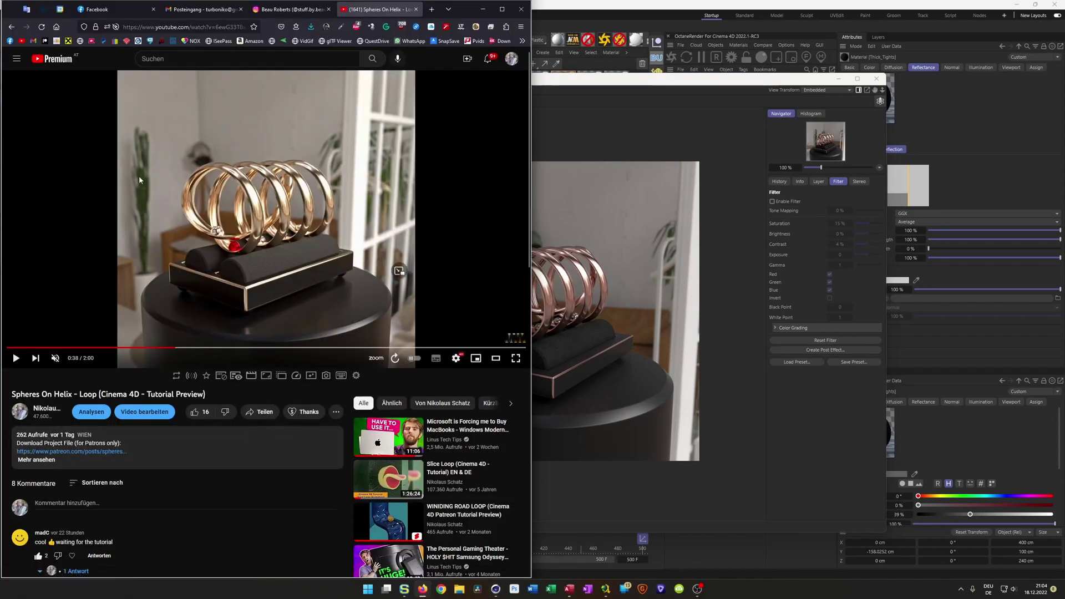
click(22, 42)
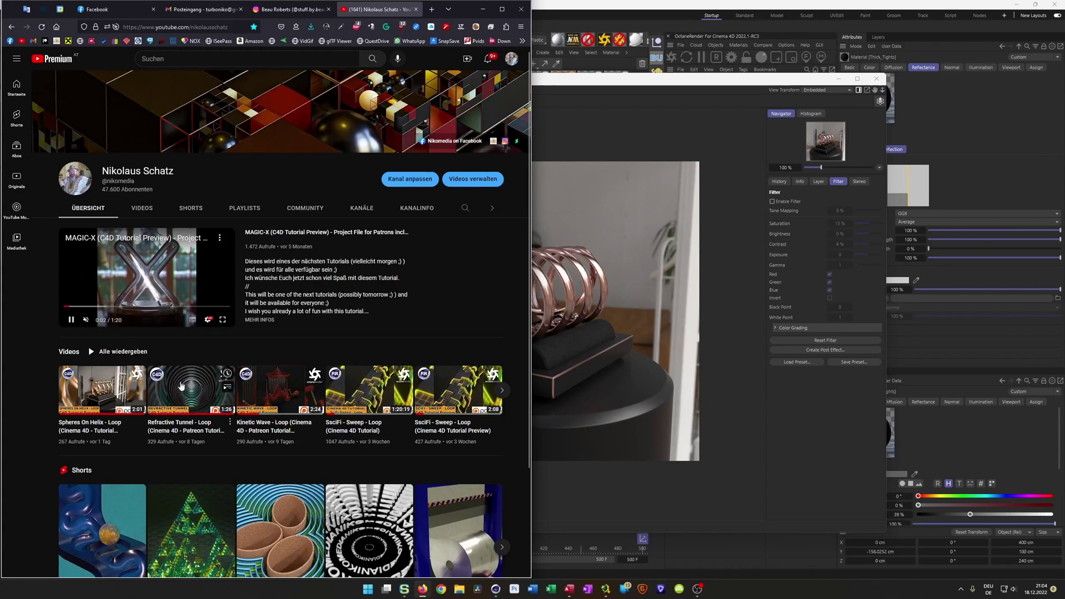
click(182, 385)
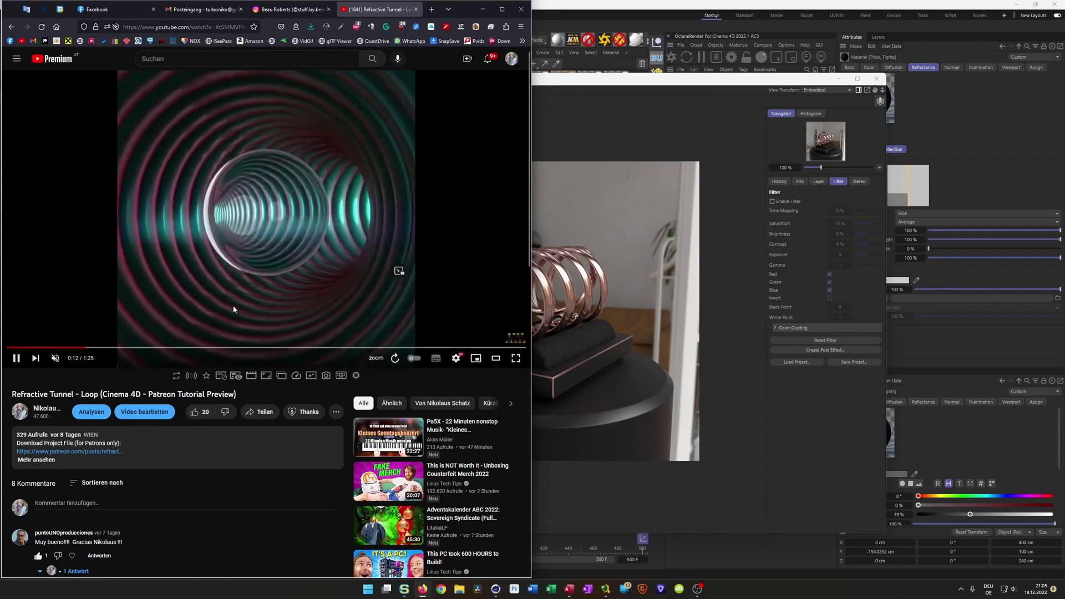
click(17, 360)
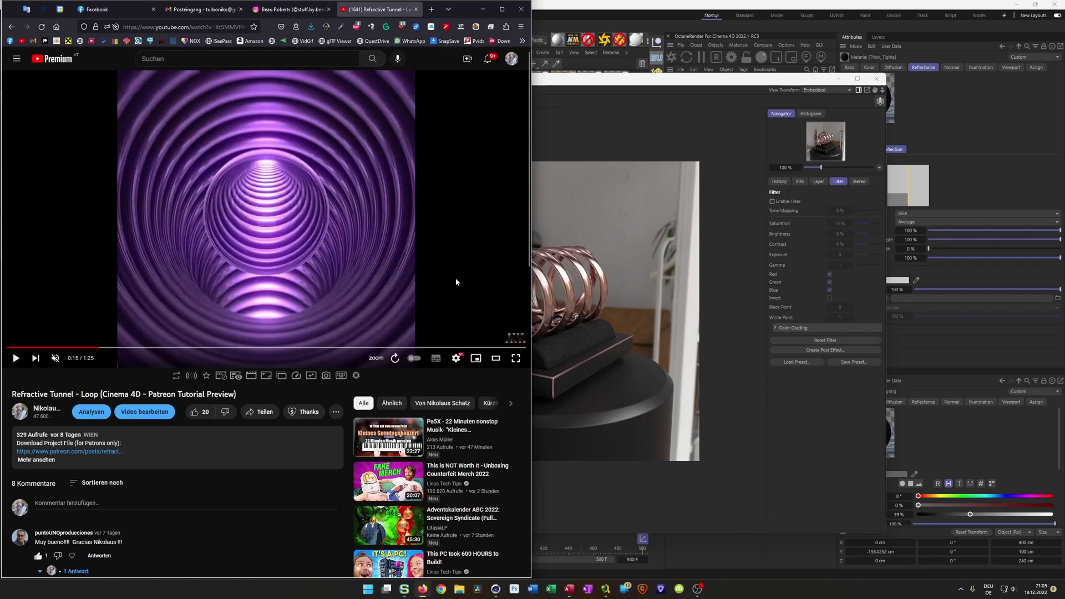
click(612, 95)
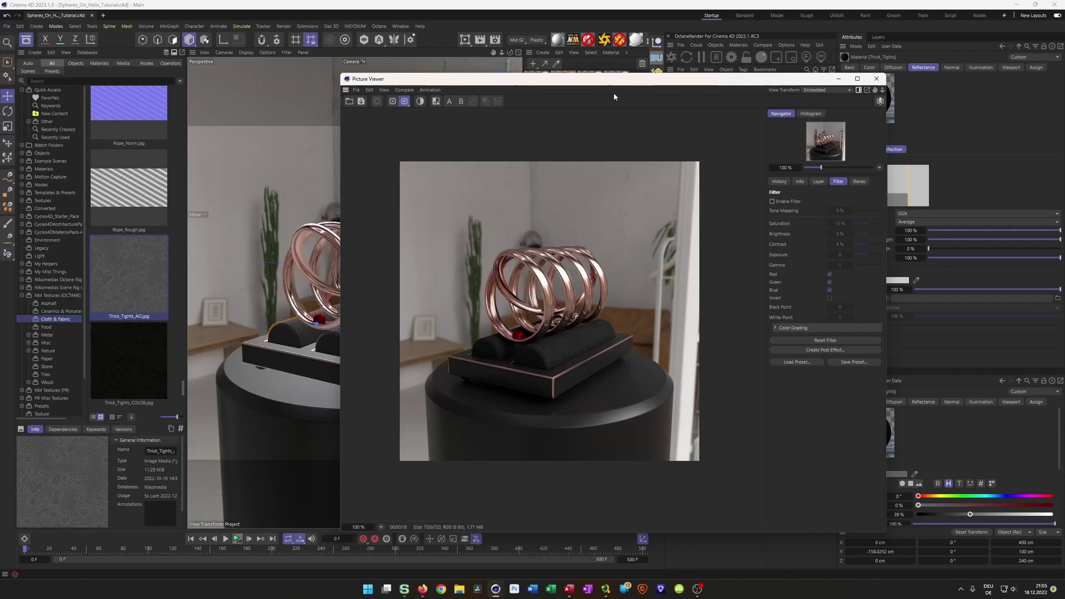